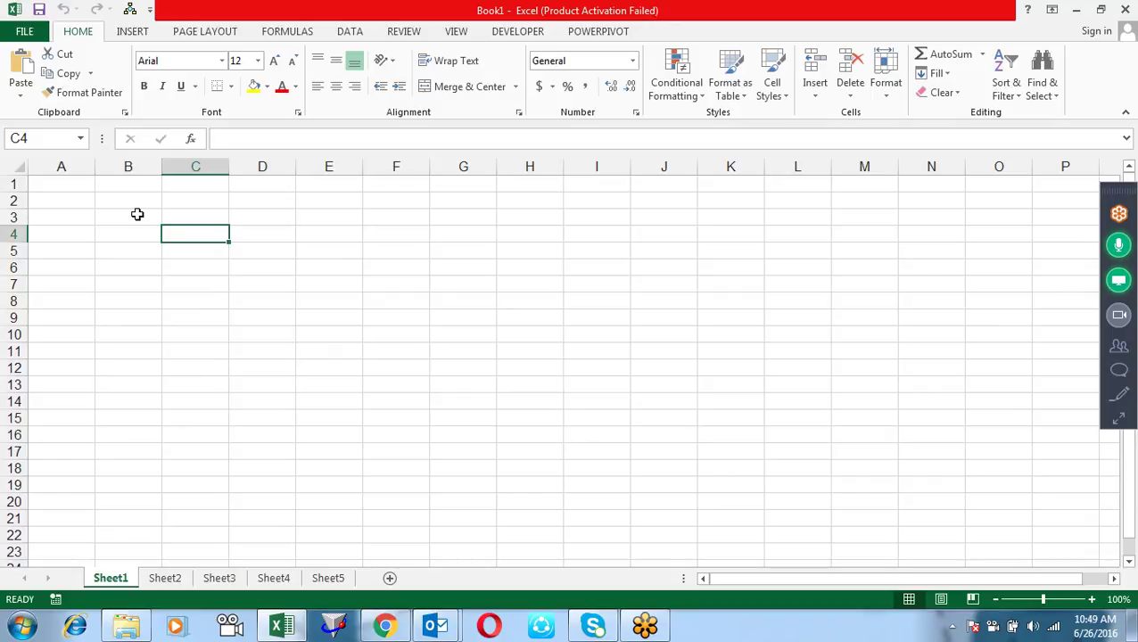
# Step: Enter the Date header in A1 and today's date in A2, shown as a serial number
pyautogui.click(75, 182)
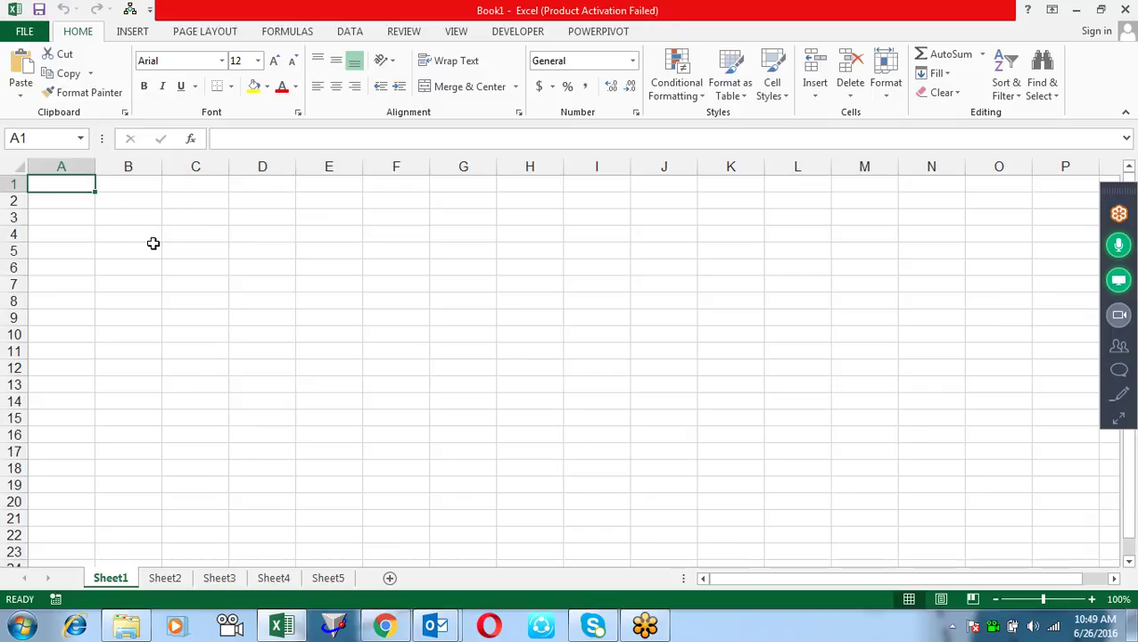
pyautogui.write('Date')
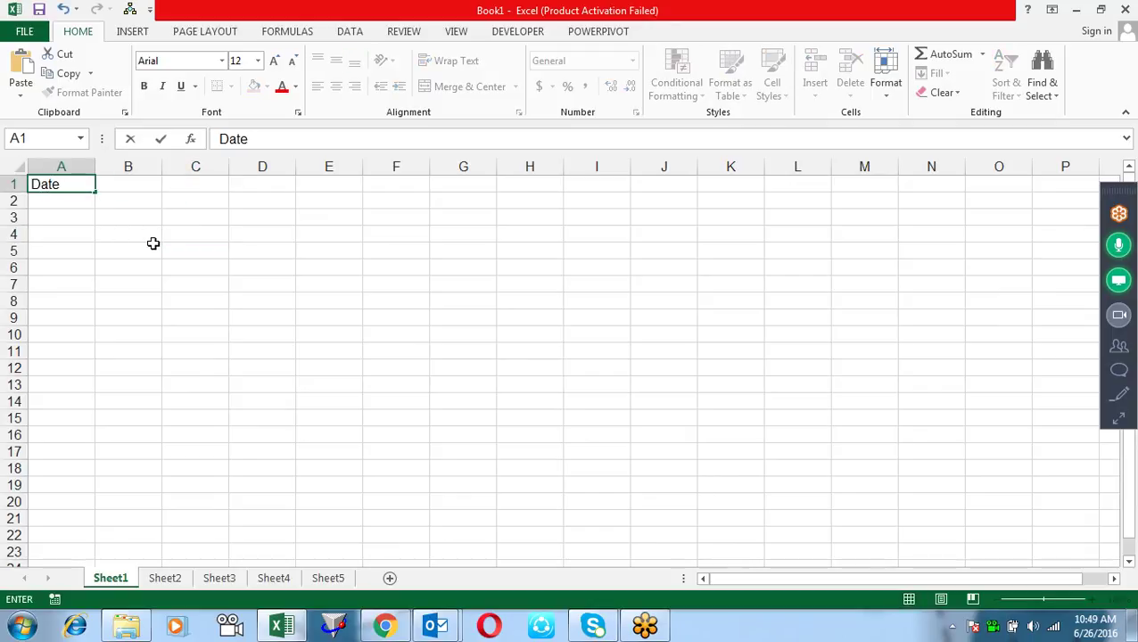
pyautogui.press('Return')
pyautogui.hotkey('ctrl', ';')
pyautogui.press('Return')
pyautogui.press('Up')
pyautogui.hotkey('ctrl', 'shift', '~')
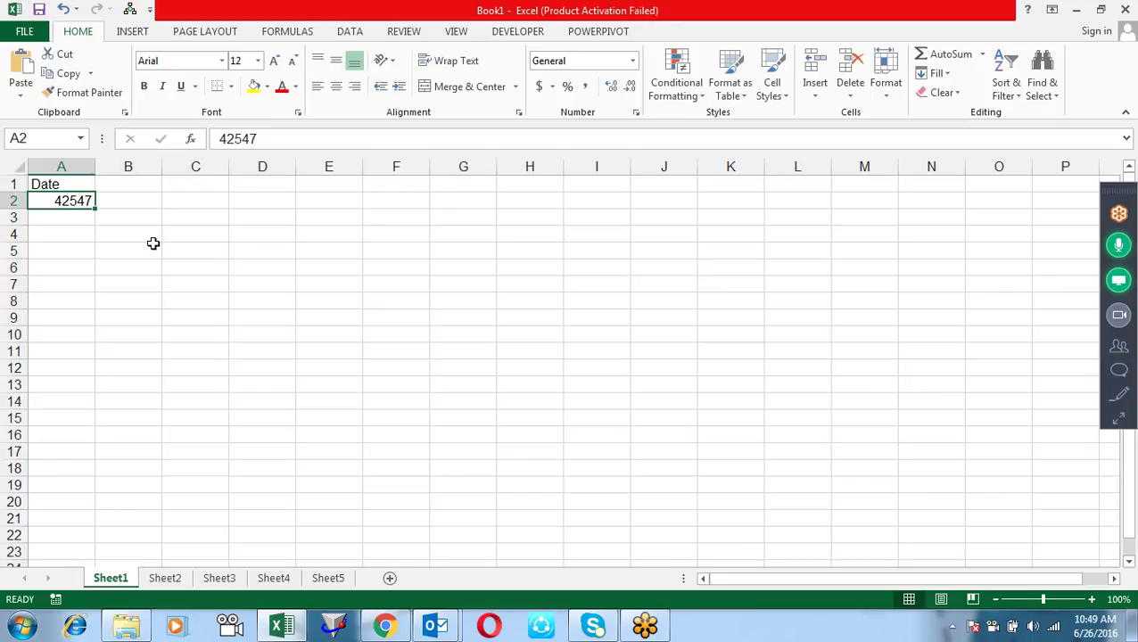
# Step: Replace A2 with the formula =RANDBETWEEN(42000,43000)
pyautogui.write('=Rang')
pyautogui.press('BackSpace')
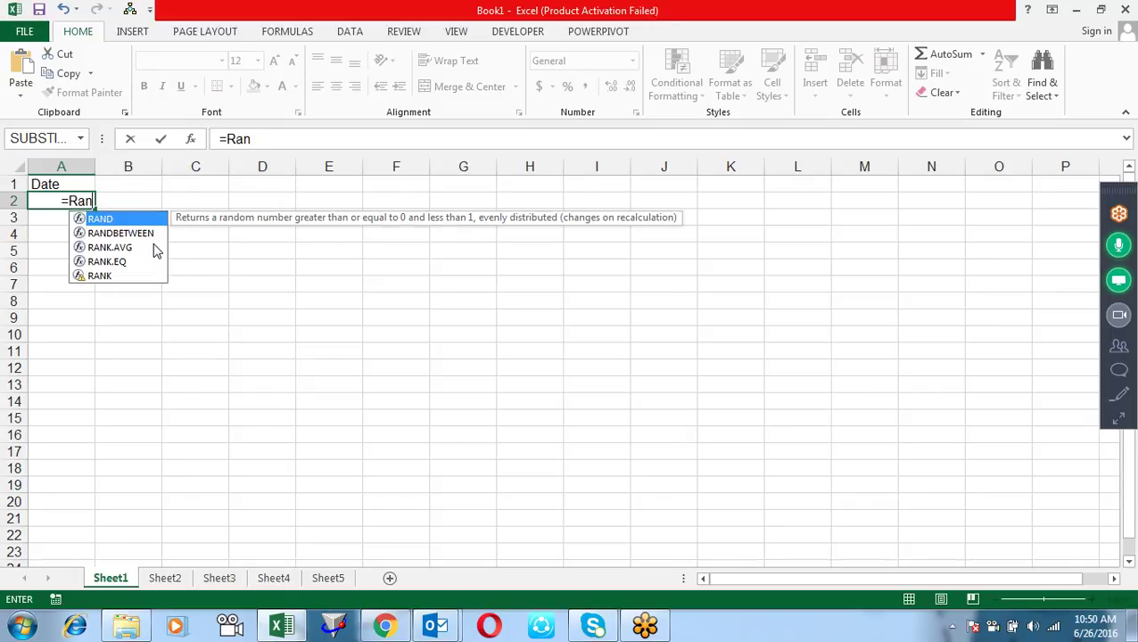
pyautogui.press('Down')
pyautogui.press('Tab')
pyautogui.write('42000')
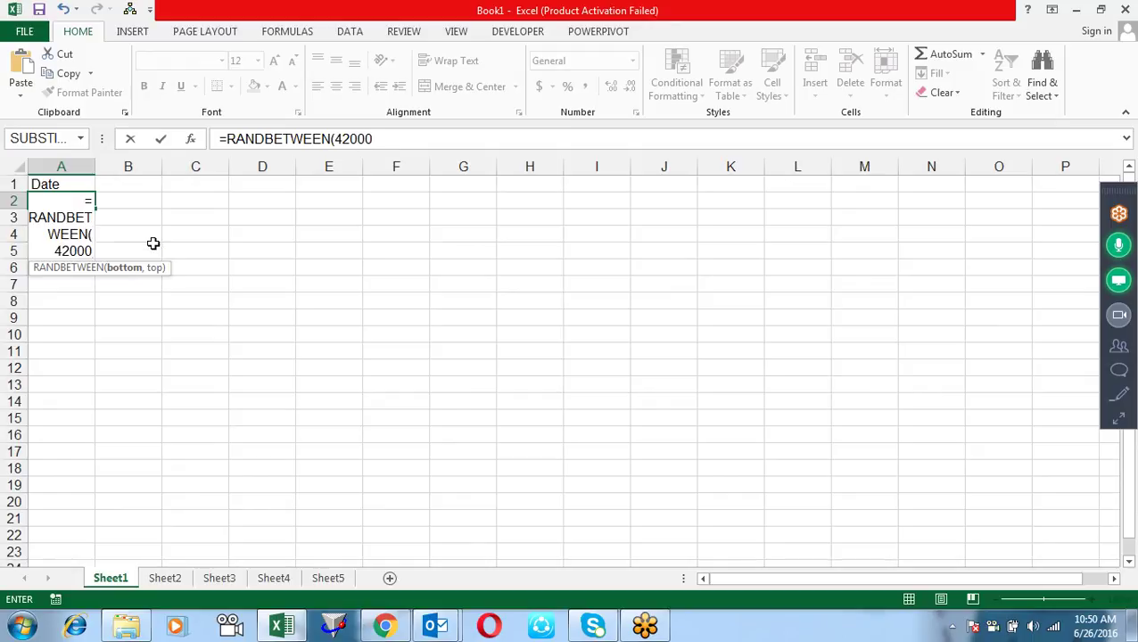
pyautogui.write(',43000')
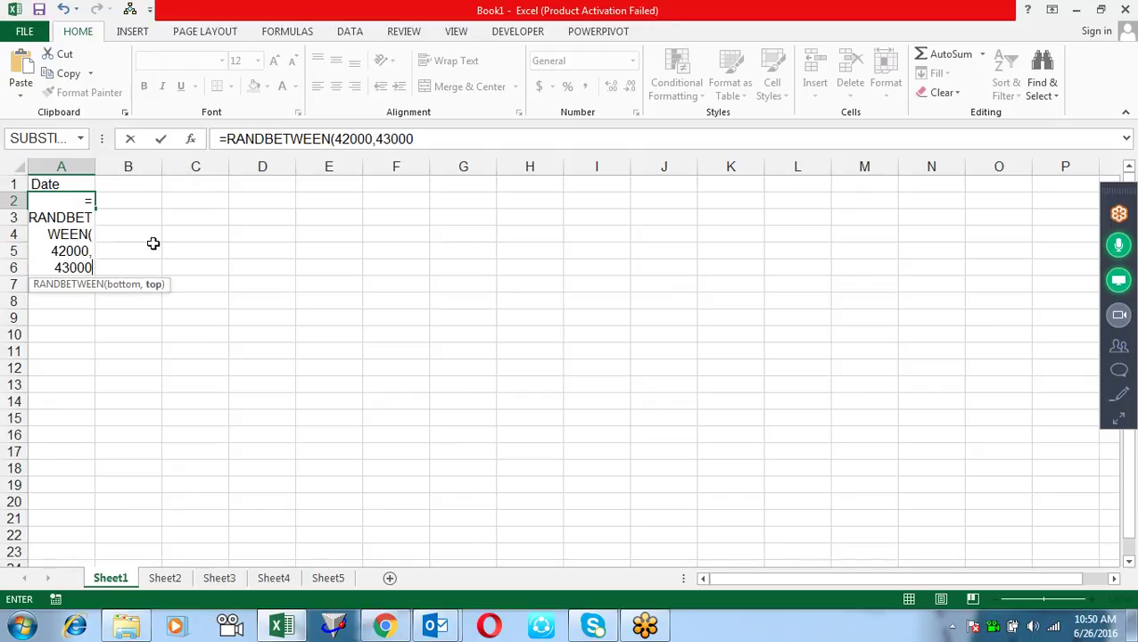
pyautogui.write(')')
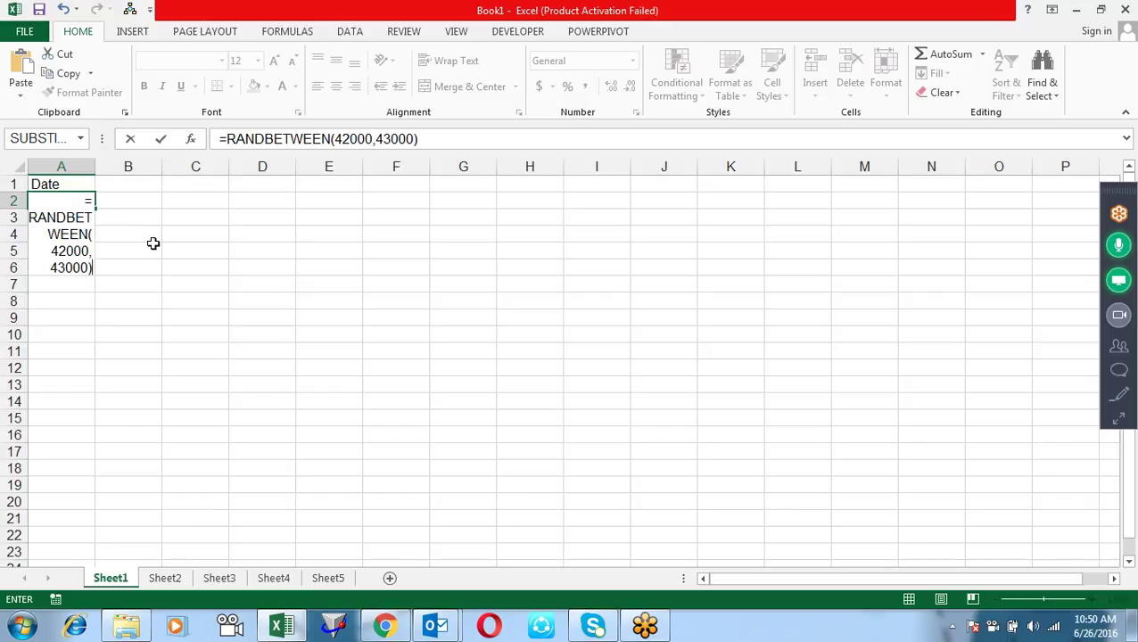
pyautogui.press('Return')
pyautogui.press('Up')
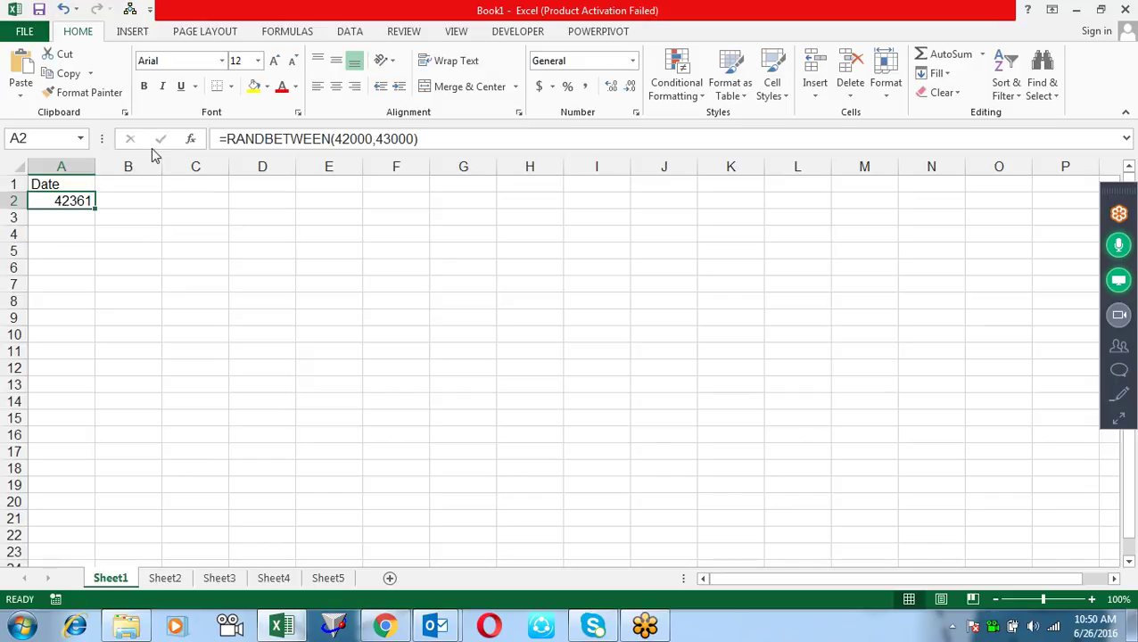
# Step: Format A2 as a date and resize column A to fit it
pyautogui.moveTo(95, 167); pyautogui.dragTo(144, 170)
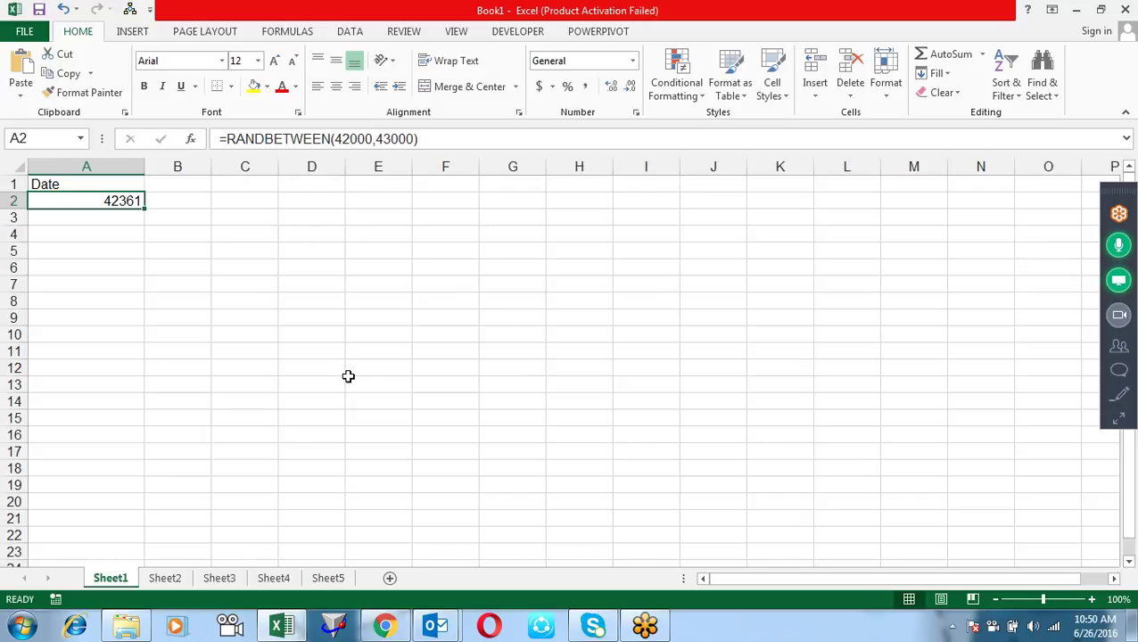
pyautogui.hotkey('ctrl', 'shift', '3')
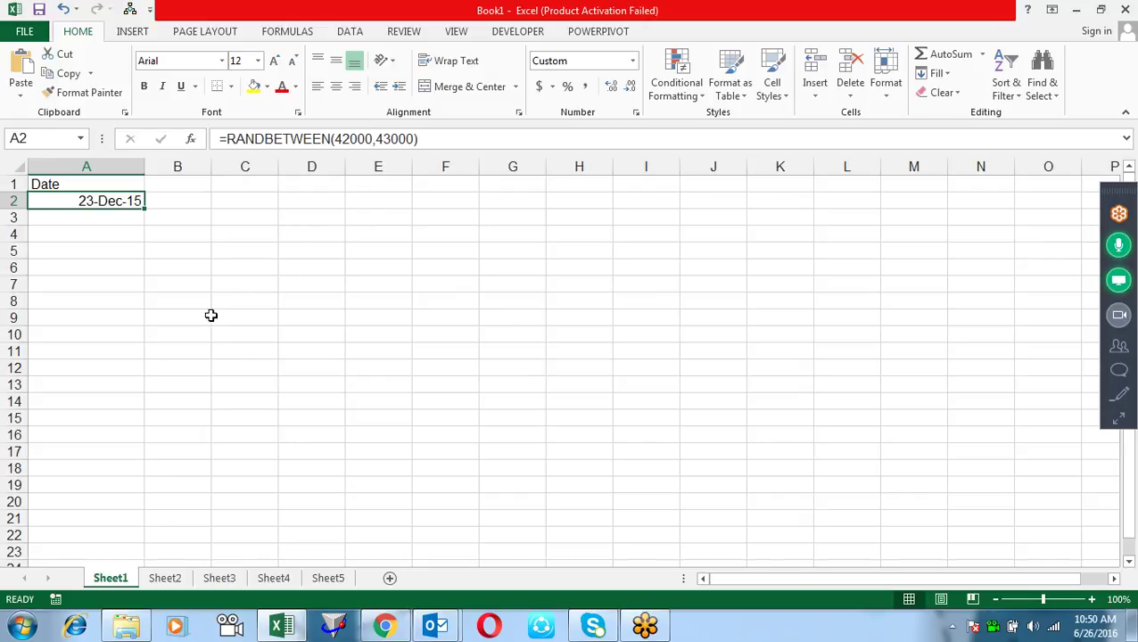
pyautogui.moveTo(145, 168); pyautogui.dragTo(107, 170)
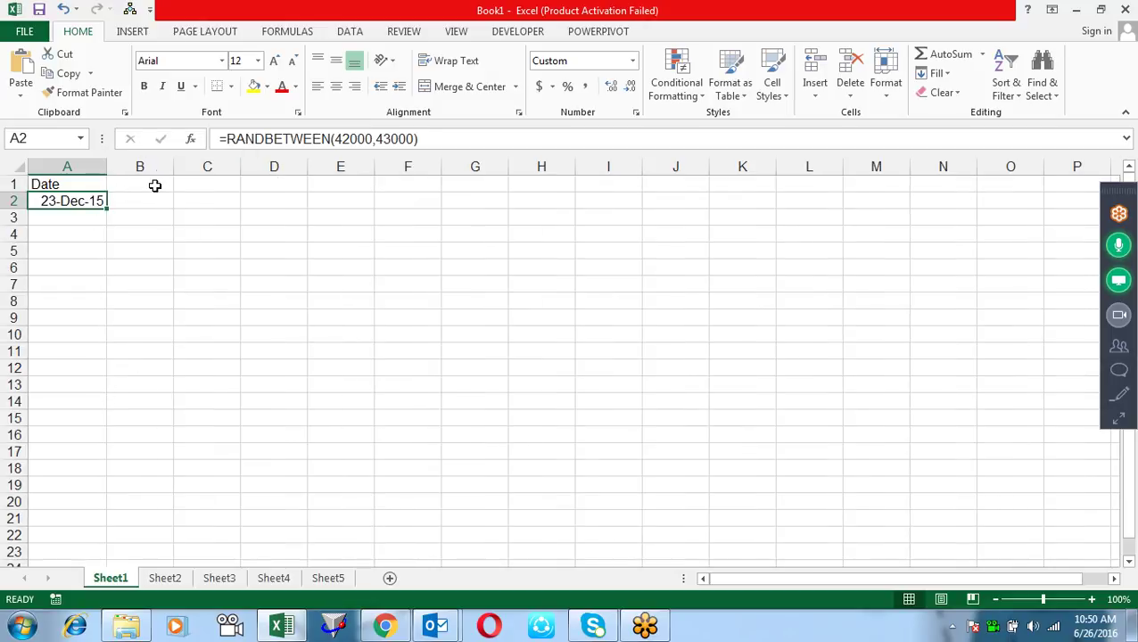
# Step: Add the Name, City and Sales headers in B1:D1
pyautogui.click(152, 184)
pyautogui.write('Name')
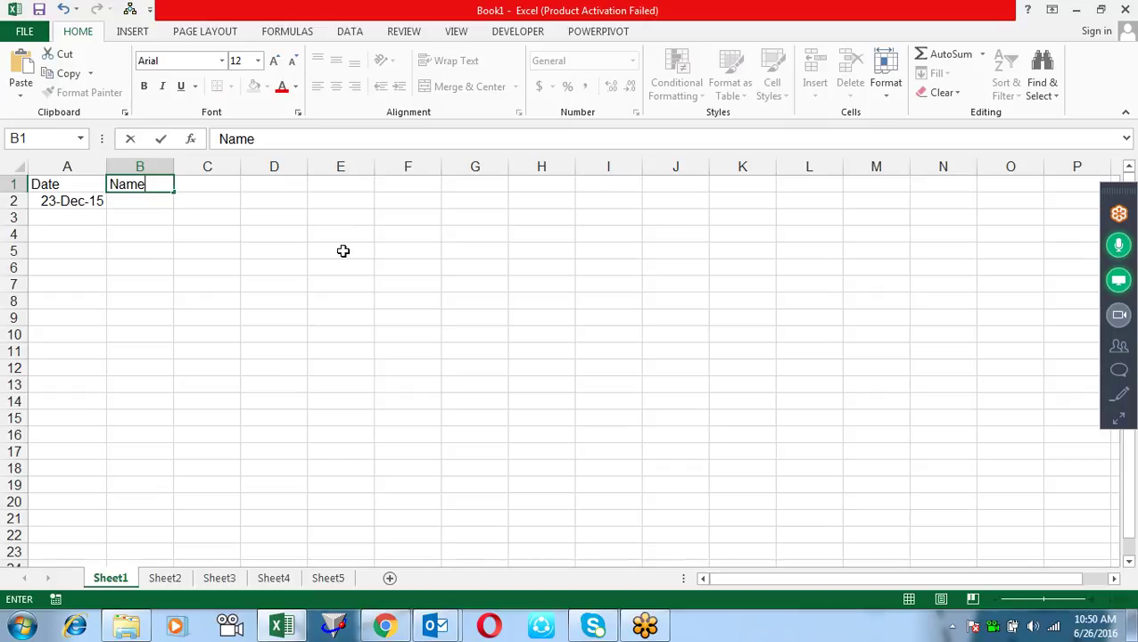
pyautogui.press('Tab')
pyautogui.write('City')
pyautogui.press('Tab')
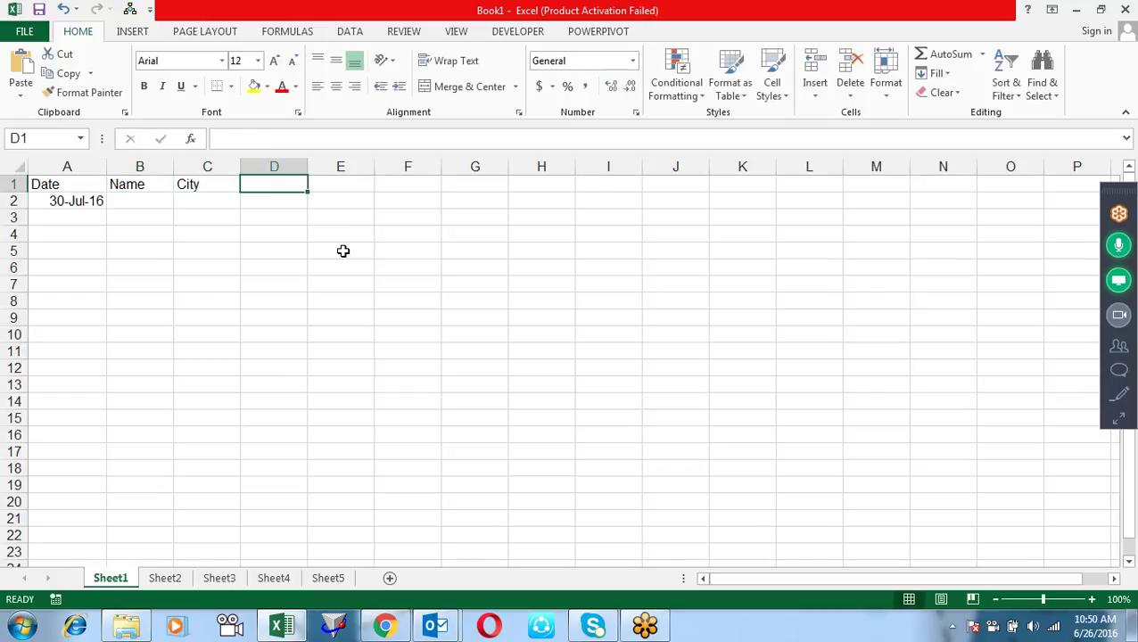
pyautogui.write('Sales')
pyautogui.press('Return')
# Step: Enter a salesperson's name in B2 and delhi in C2
pyautogui.write('s')
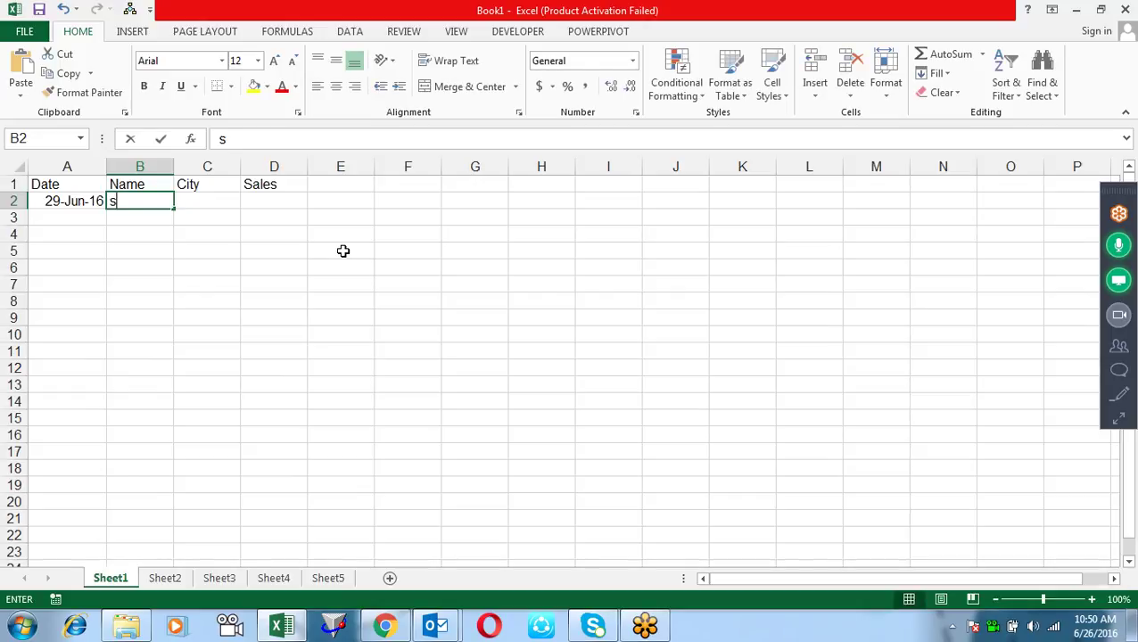
pyautogui.write('andeep')
pyautogui.press('Tab')
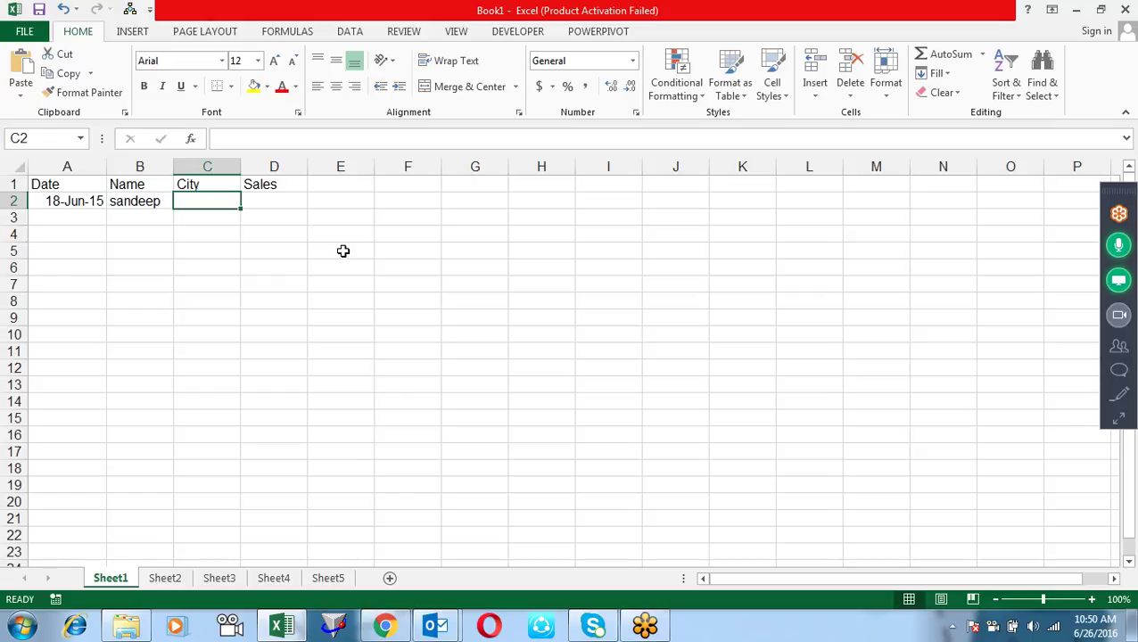
pyautogui.write('delhi')
pyautogui.press('Return')
pyautogui.press('Up')
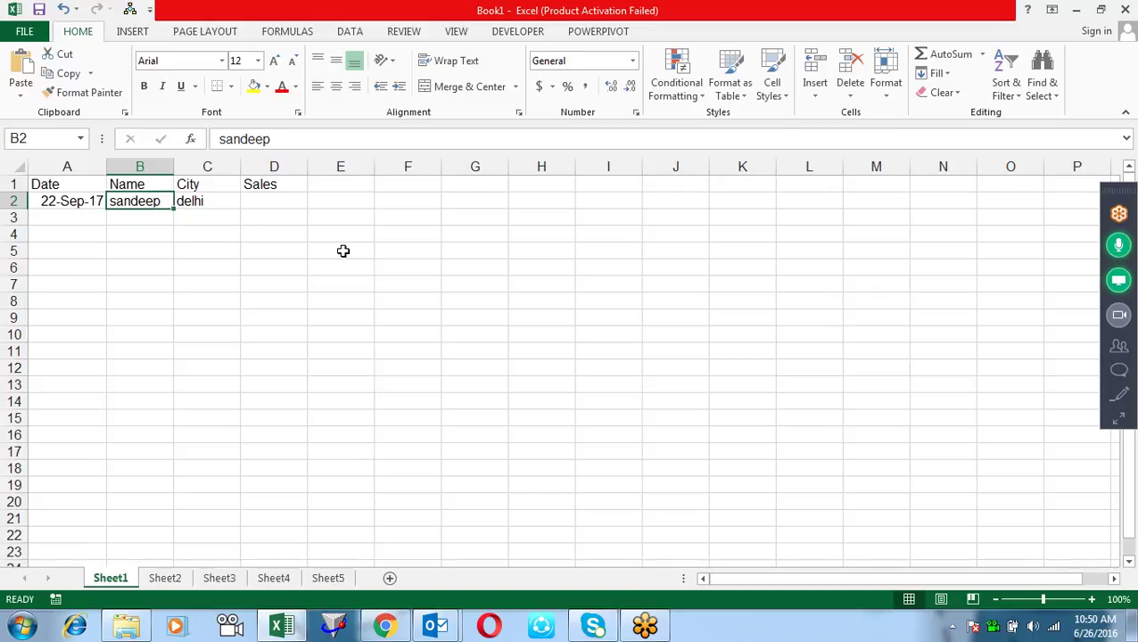
pyautogui.press('Right')
pyautogui.press('Right')
# Step: Enter =RANDBETWEEN(10,90) in D2 as the sales figure
pyautogui.write('=ra')
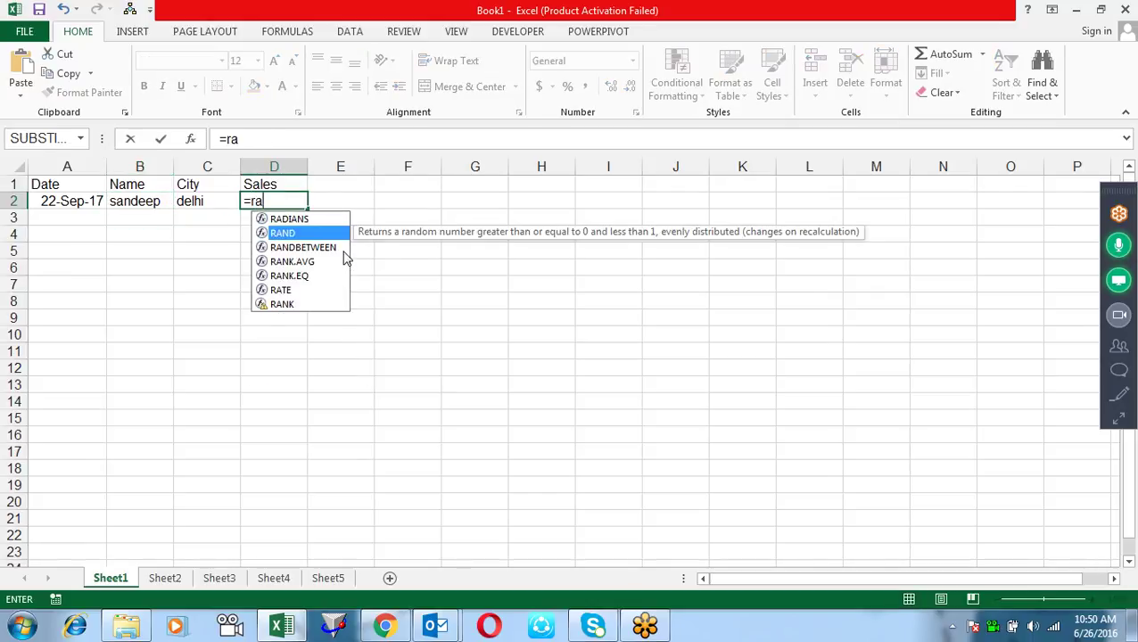
pyautogui.press('Down')
pyautogui.press('Tab')
pyautogui.write('10,90)')
pyautogui.press('Return')
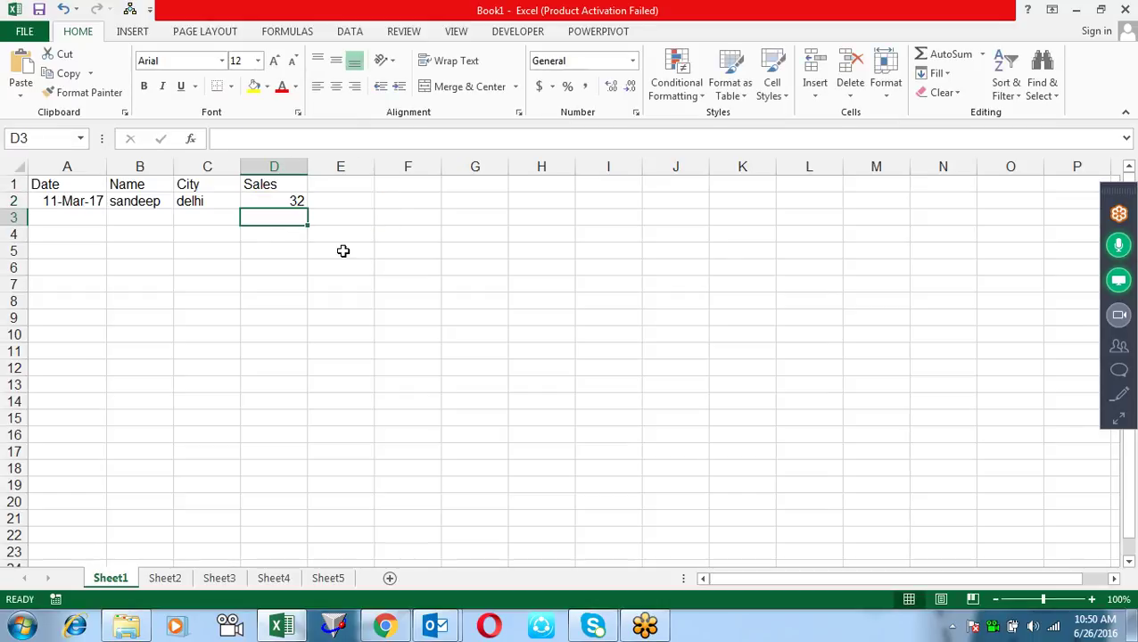
pyautogui.press('Up')
pyautogui.press('Left')
pyautogui.press('Left')
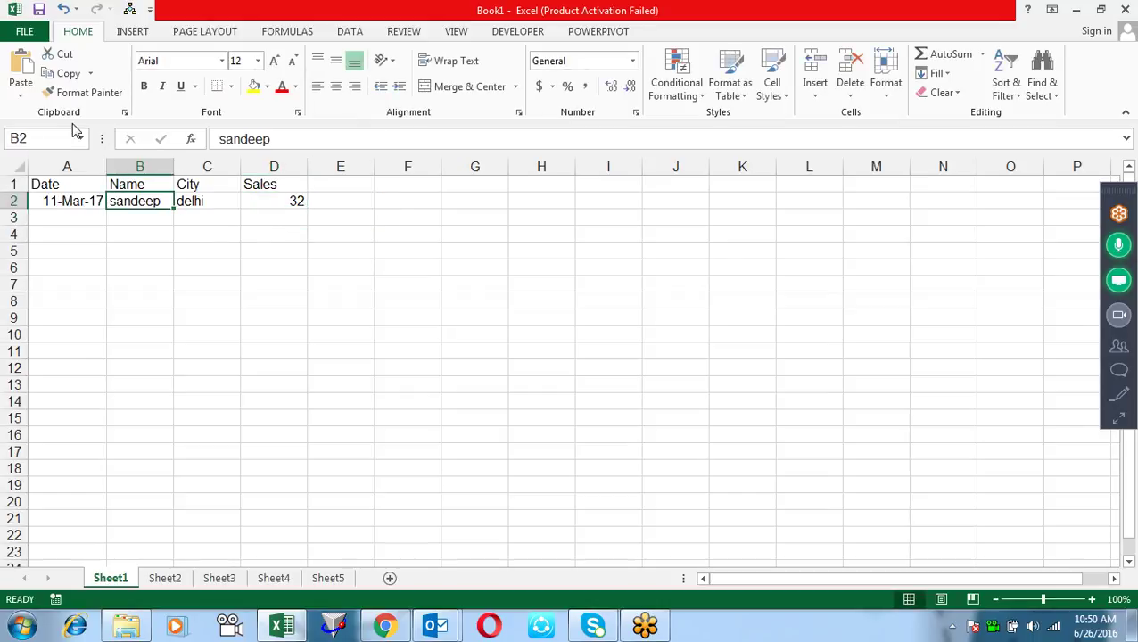
pyautogui.click(24, 31)
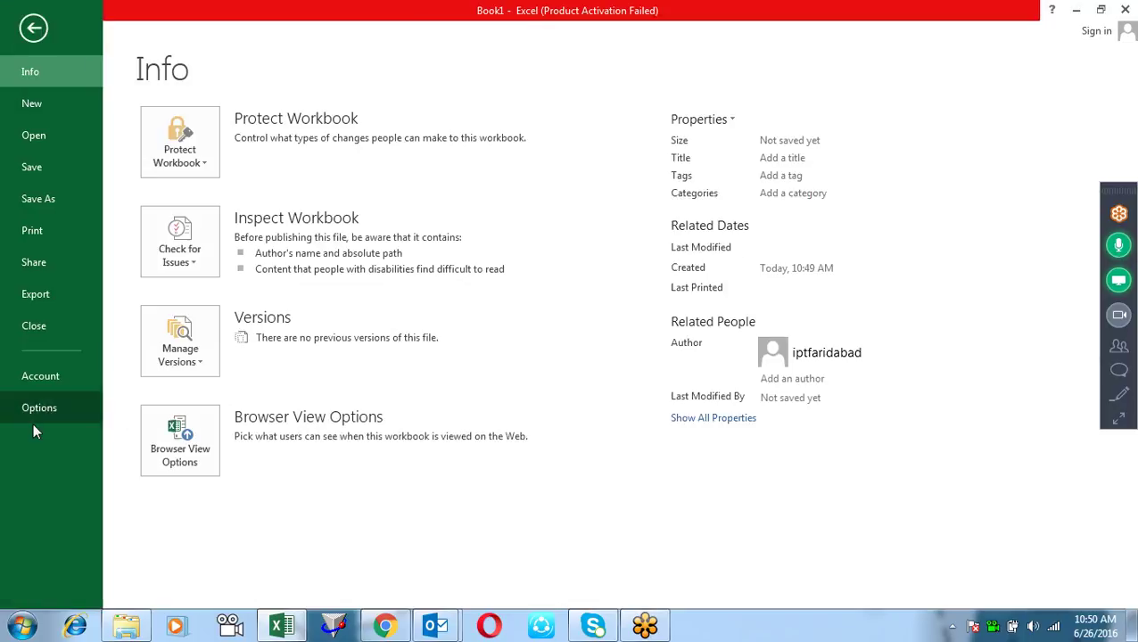
pyautogui.click(37, 412)
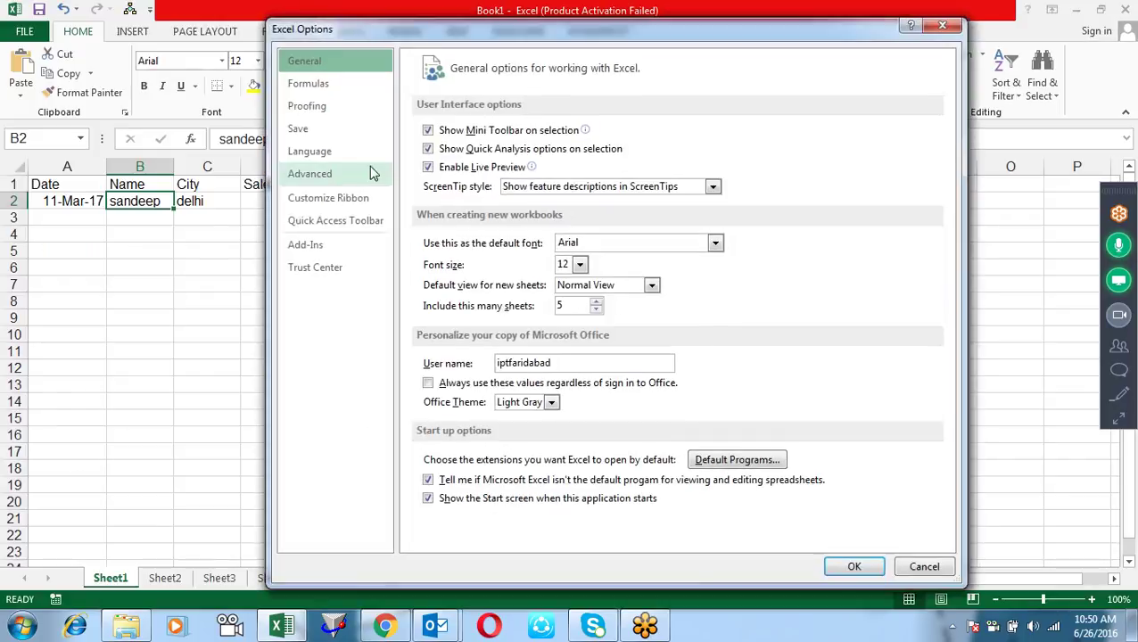
pyautogui.click(353, 179)
pyautogui.moveTo(948, 100)
pyautogui.mouseDown()
pyautogui.moveTo(961, 312)
pyautogui.moveTo(955, 499)
pyautogui.mouseUp()
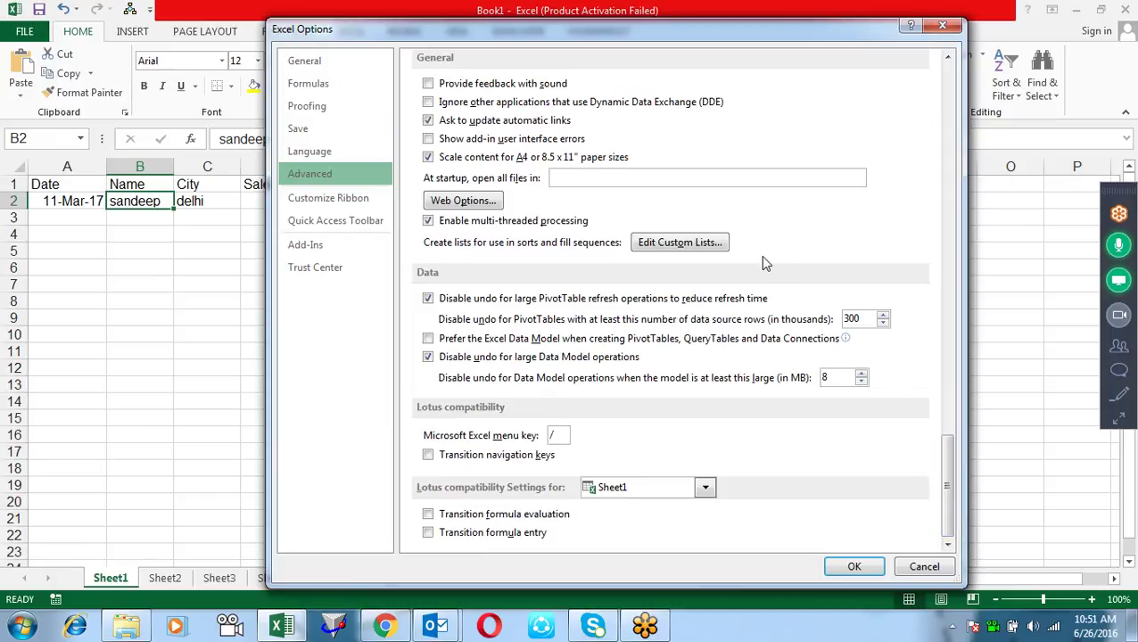
pyautogui.click(699, 246)
pyautogui.moveTo(746, 207); pyautogui.dragTo(576, 158)
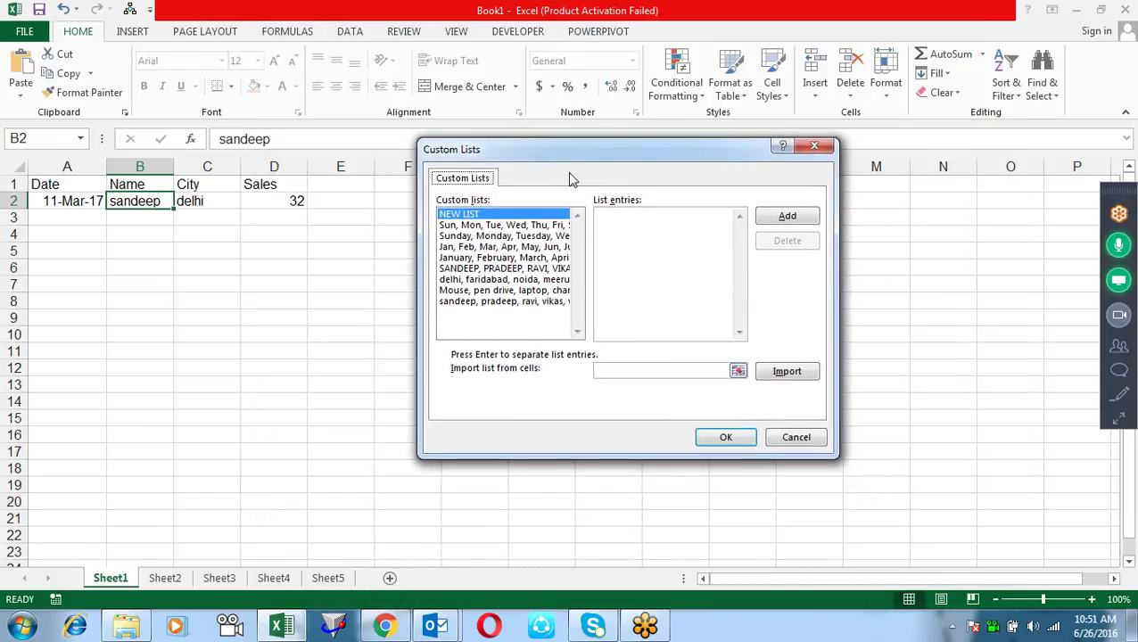
pyautogui.click(527, 272)
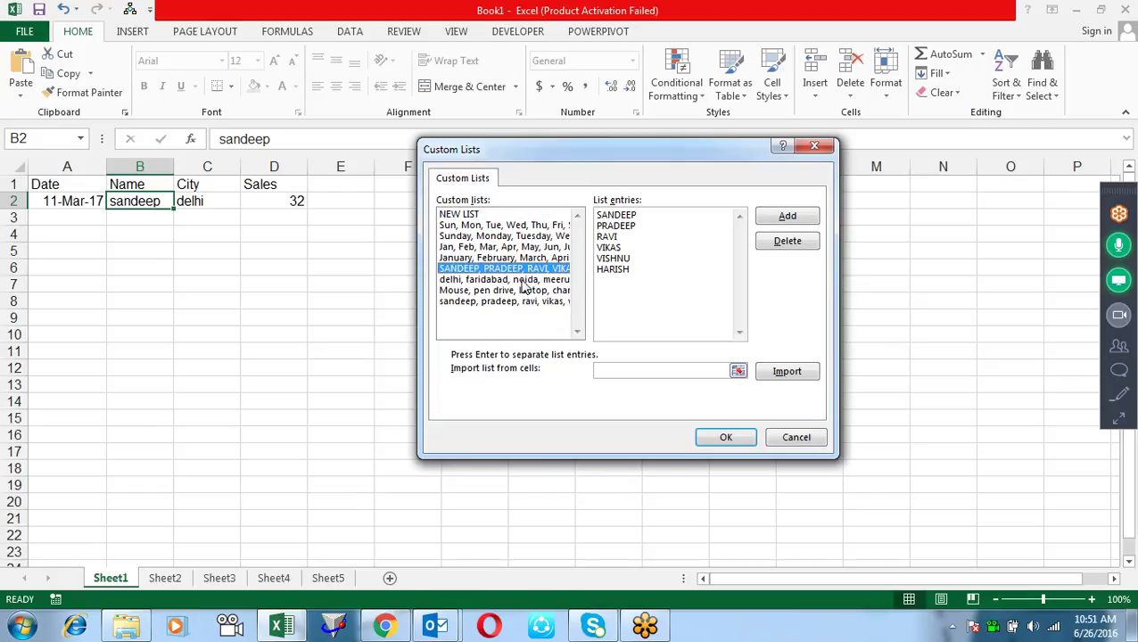
pyautogui.click(523, 282)
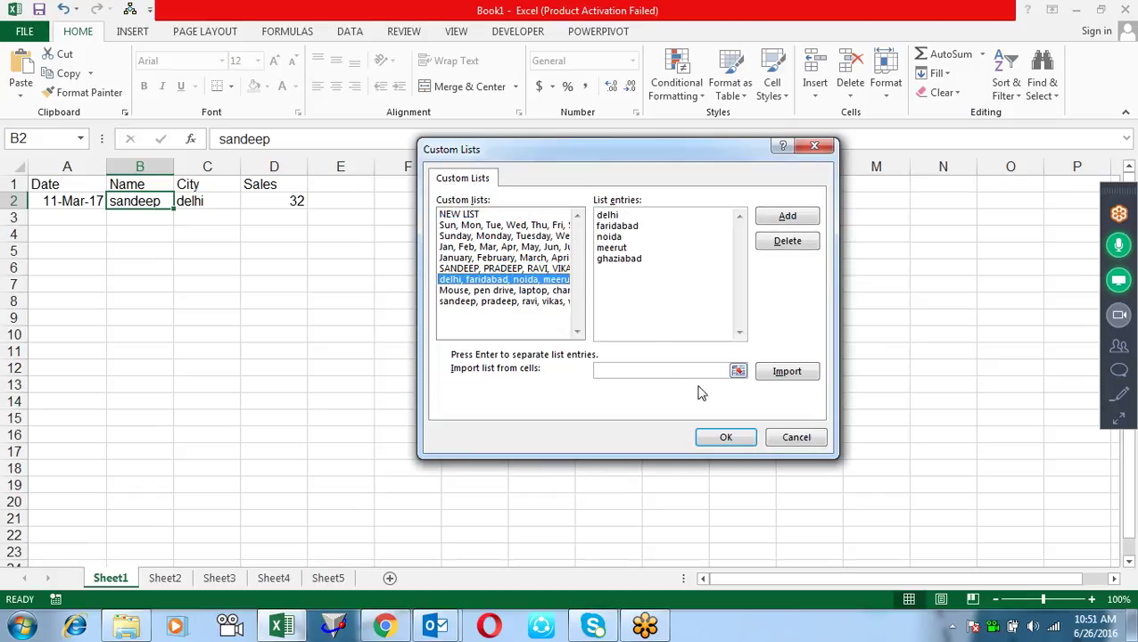
pyautogui.click(792, 437)
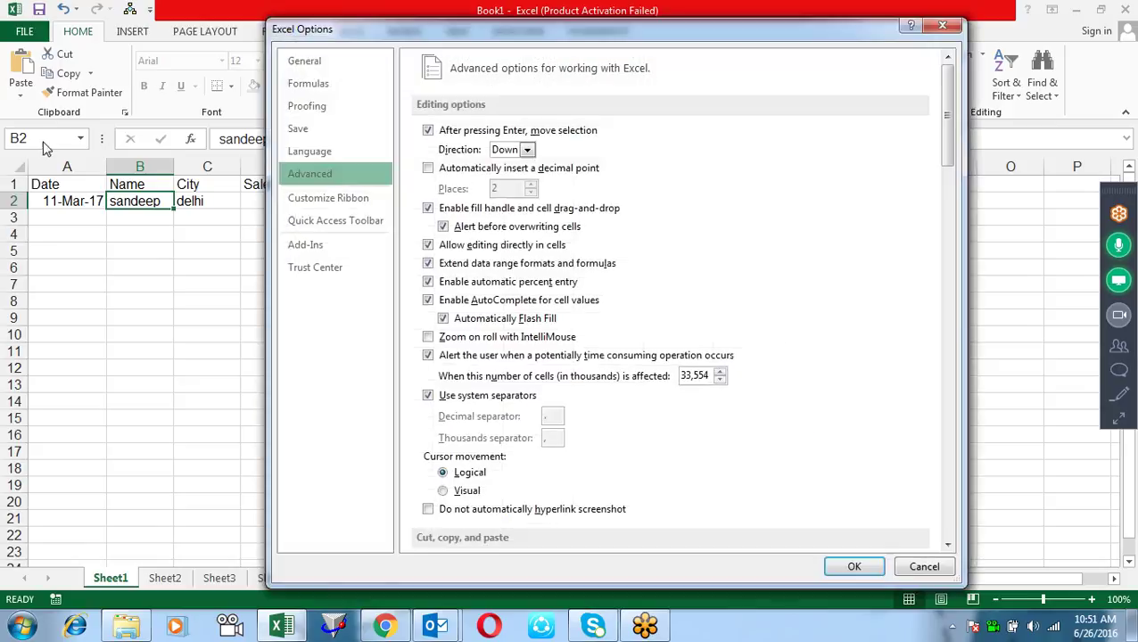
pyautogui.click(856, 566)
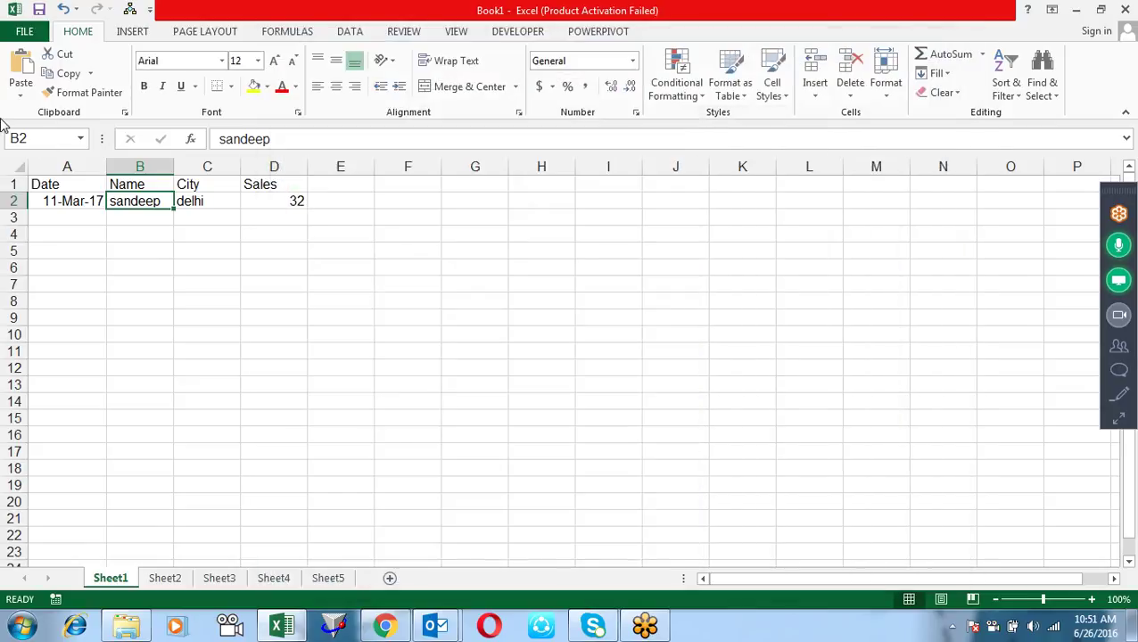
# Step: Copy A2:D288 and paste it back as values only, fixing the random formulas
pyautogui.moveTo(56, 196)
pyautogui.mouseDown()
pyautogui.moveTo(296, 199)
pyautogui.moveTo(282, 635)
pyautogui.moveTo(303, 537)
pyautogui.mouseUp()
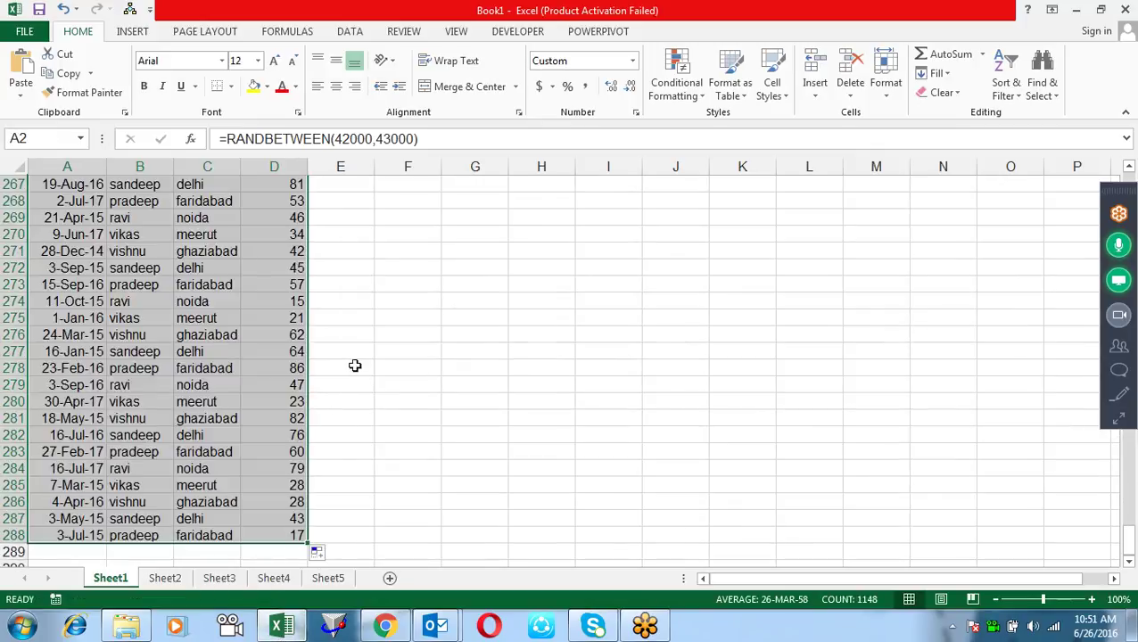
pyautogui.hotkey('ctrl', 'Home')
pyautogui.press('Down')
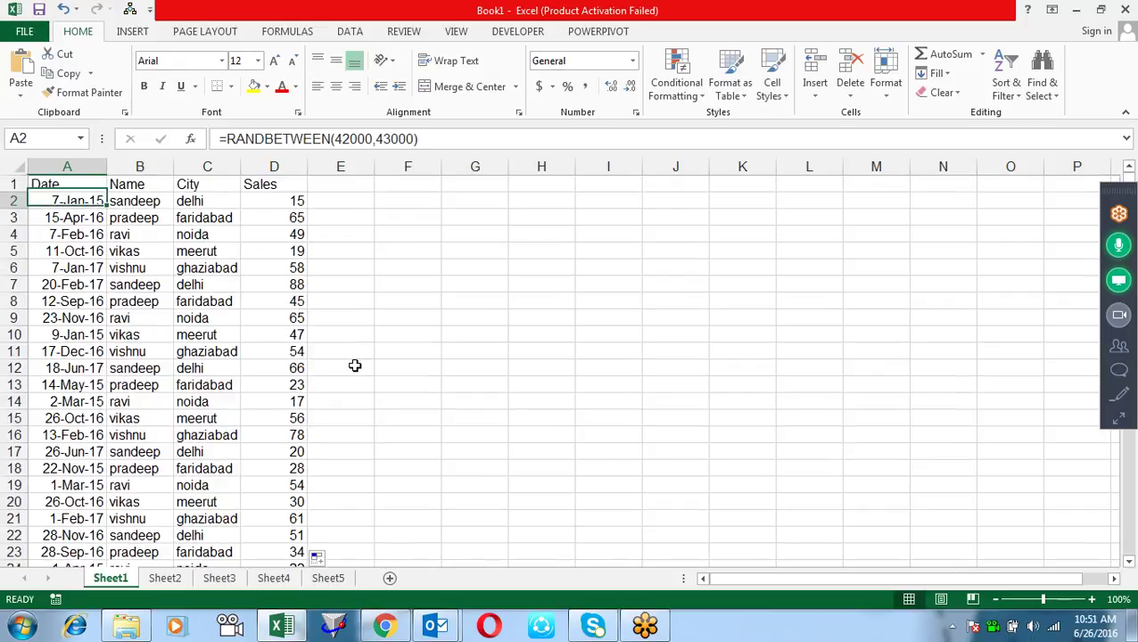
pyautogui.hotkey('ctrl', 'shift', 'Right')
pyautogui.hotkey('ctrl', 'shift', 'Down')
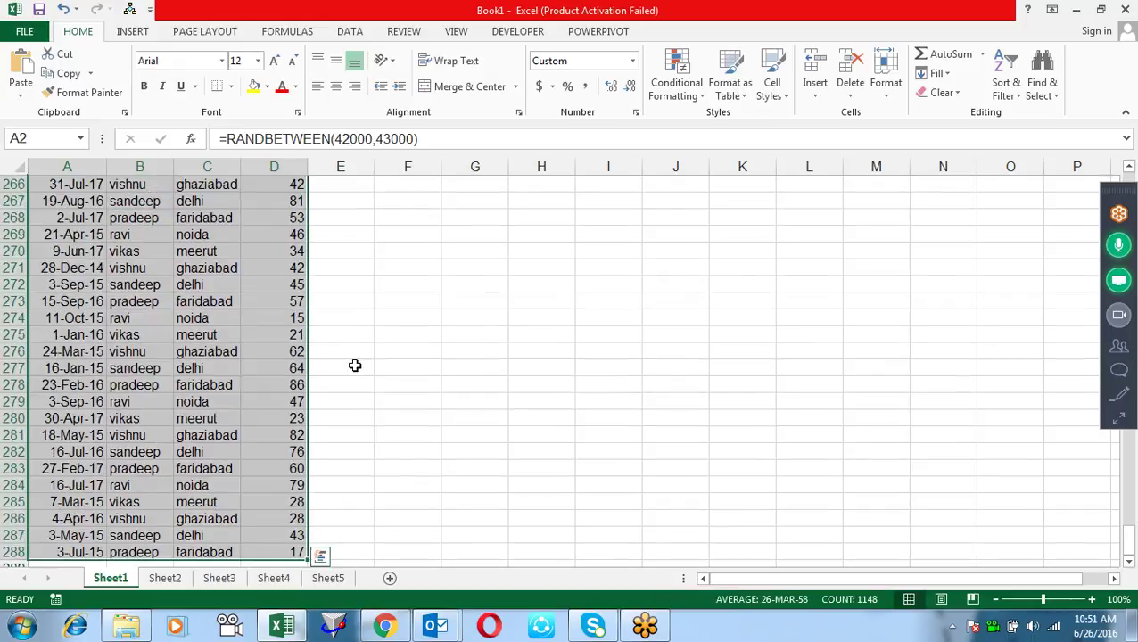
pyautogui.hotkey('ctrl', 'c')
pyautogui.hotkey('ctrl', 'alt', 'v')
pyautogui.press('v')
pyautogui.press('Return')
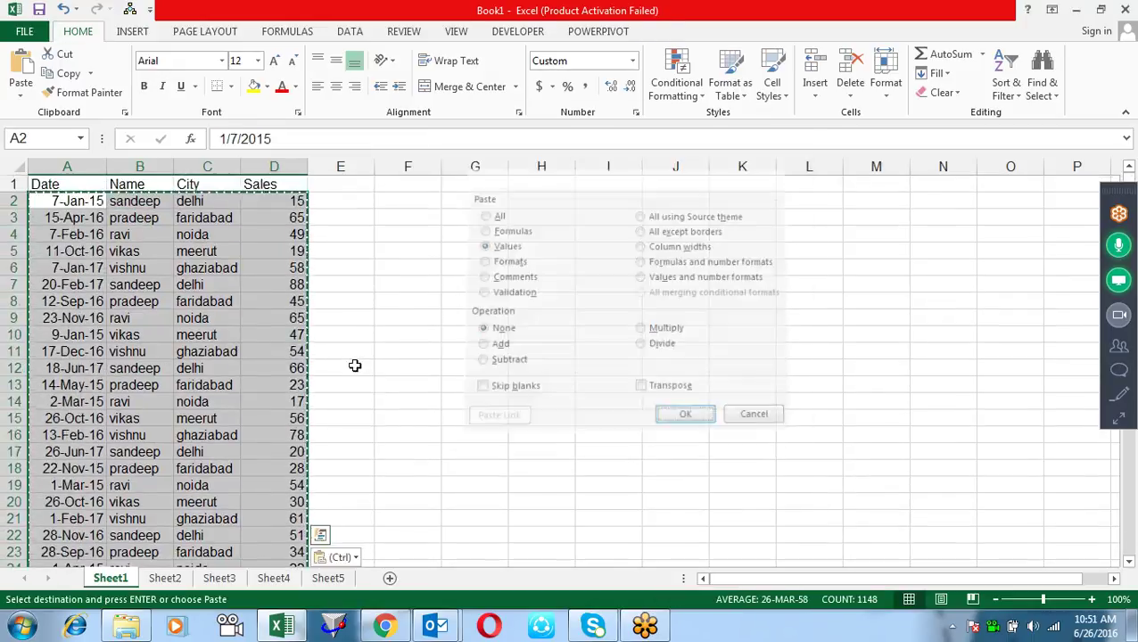
# Step: Select the whole table A1:D288 and apply All Borders
pyautogui.hotkey('ctrl', 'Home')
pyautogui.press('Down')
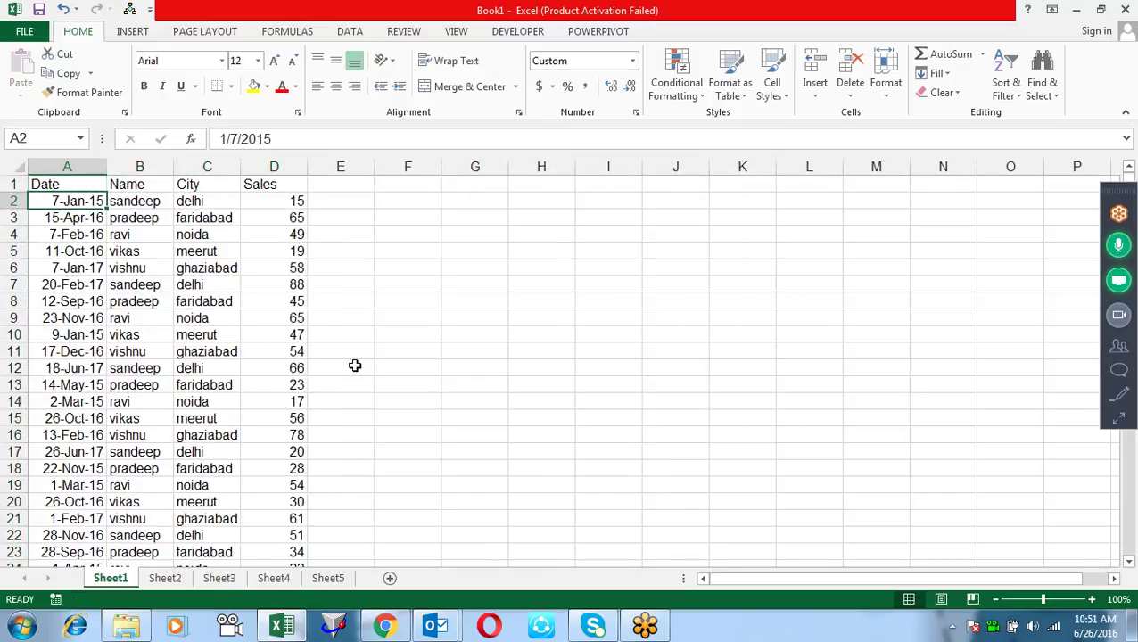
pyautogui.press('Up')
pyautogui.hotkey('shift', 'Right')
pyautogui.hotkey('ctrl', 'shift', 'Down')
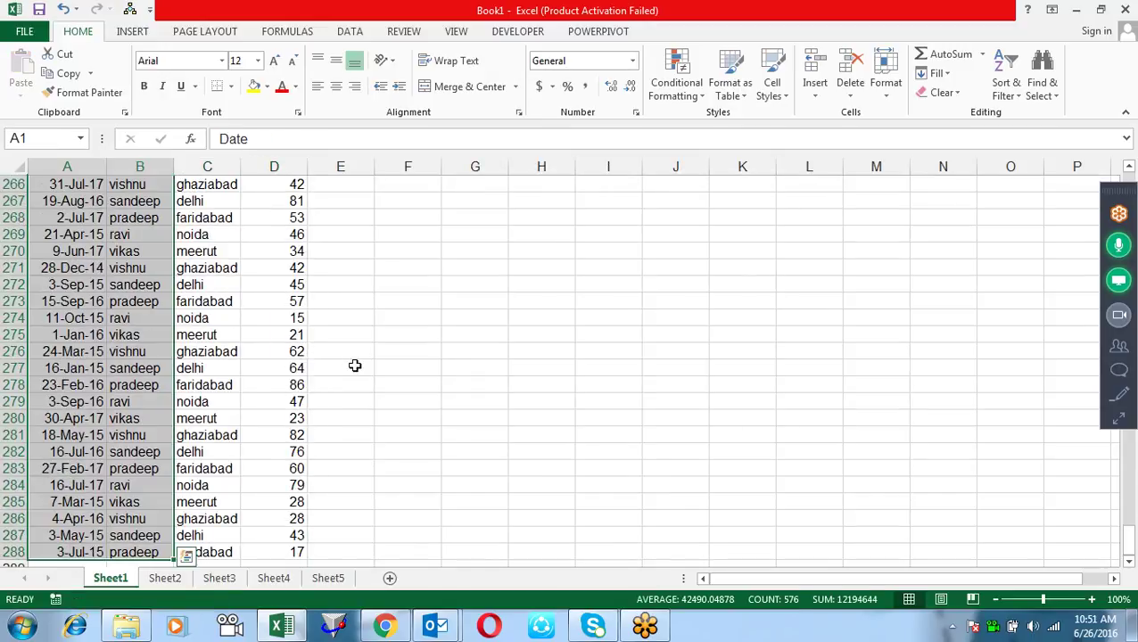
pyautogui.hotkey('ctrl', 'q')
pyautogui.press('Escape')
pyautogui.hotkey('shift', 'Right')
pyautogui.hotkey('shift', 'Right')
pyautogui.press('alt')
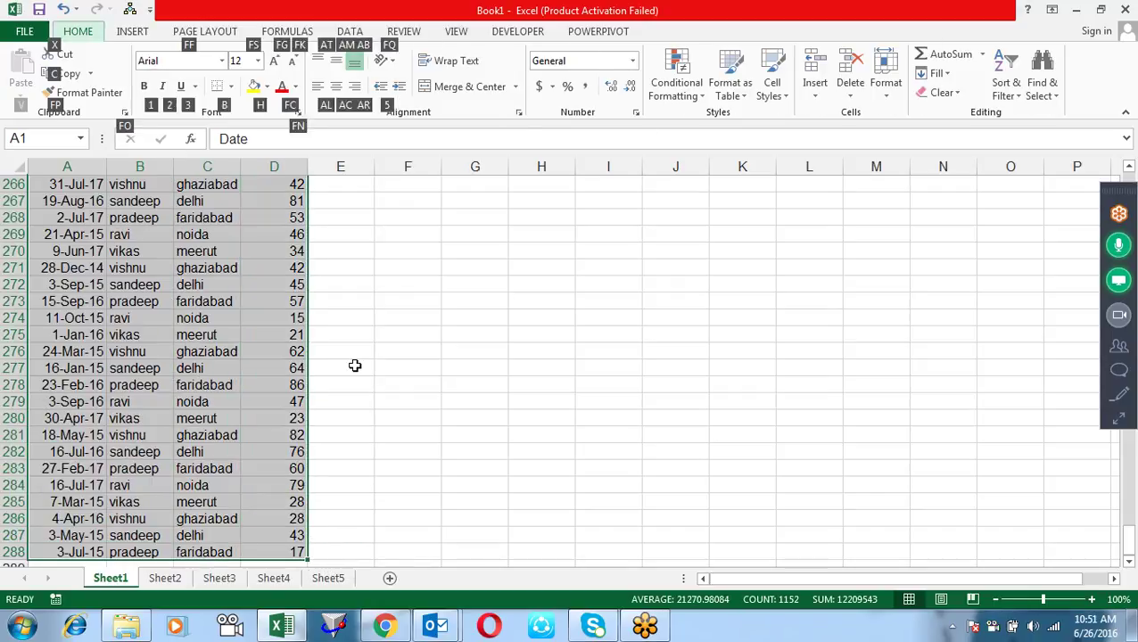
pyautogui.hotkey('ctrl', 'BackSpace')
# Step: Make the header row A1:D1 bold
pyautogui.press('Up')
pyautogui.hotkey('ctrl', 'shift', 'Right')
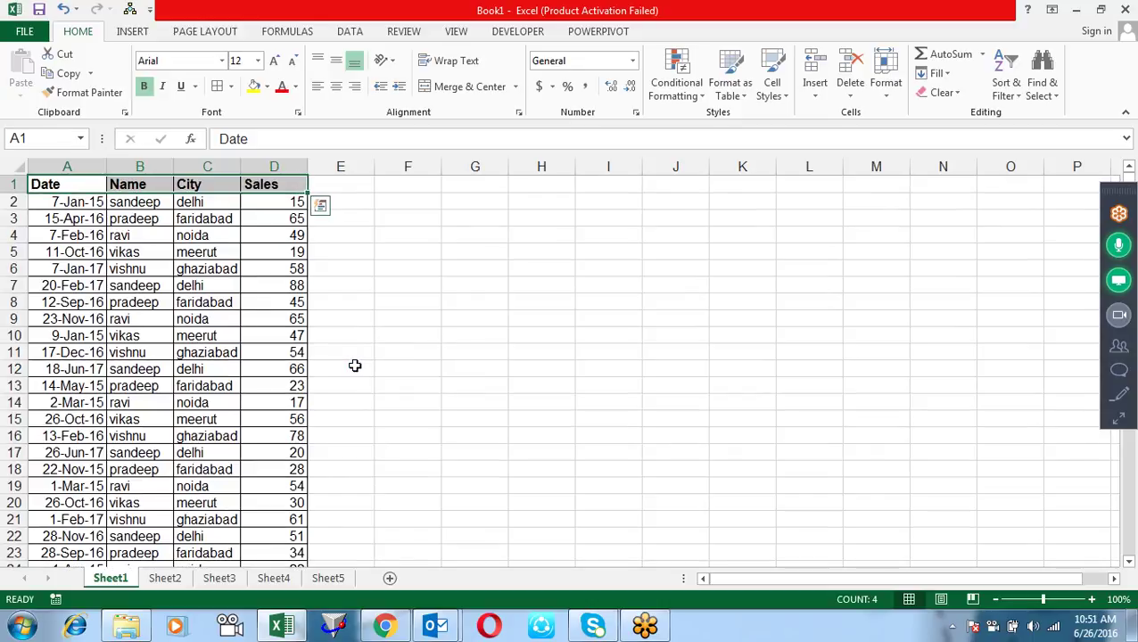
pyautogui.press('Down')
pyautogui.press('Down')
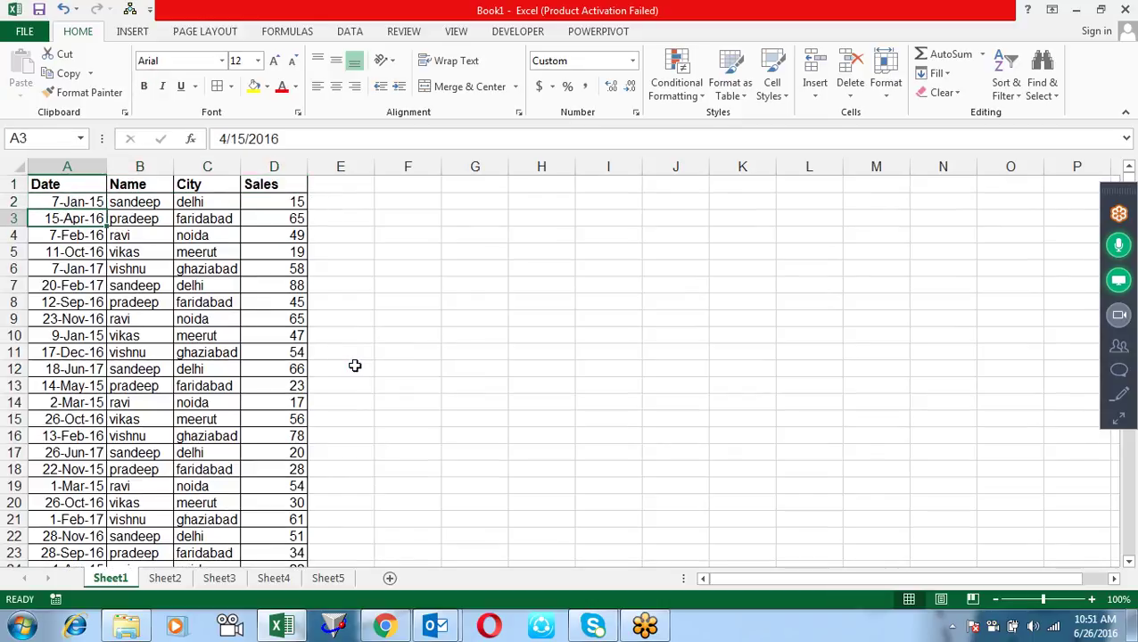
pyautogui.press('Up')
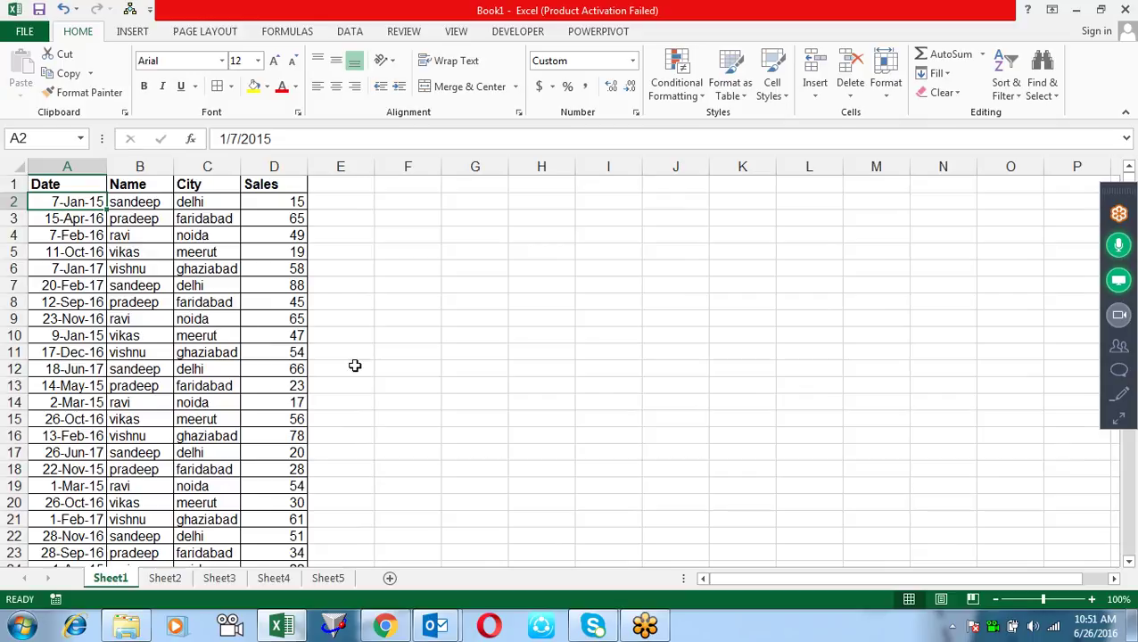
pyautogui.click(100, 184)
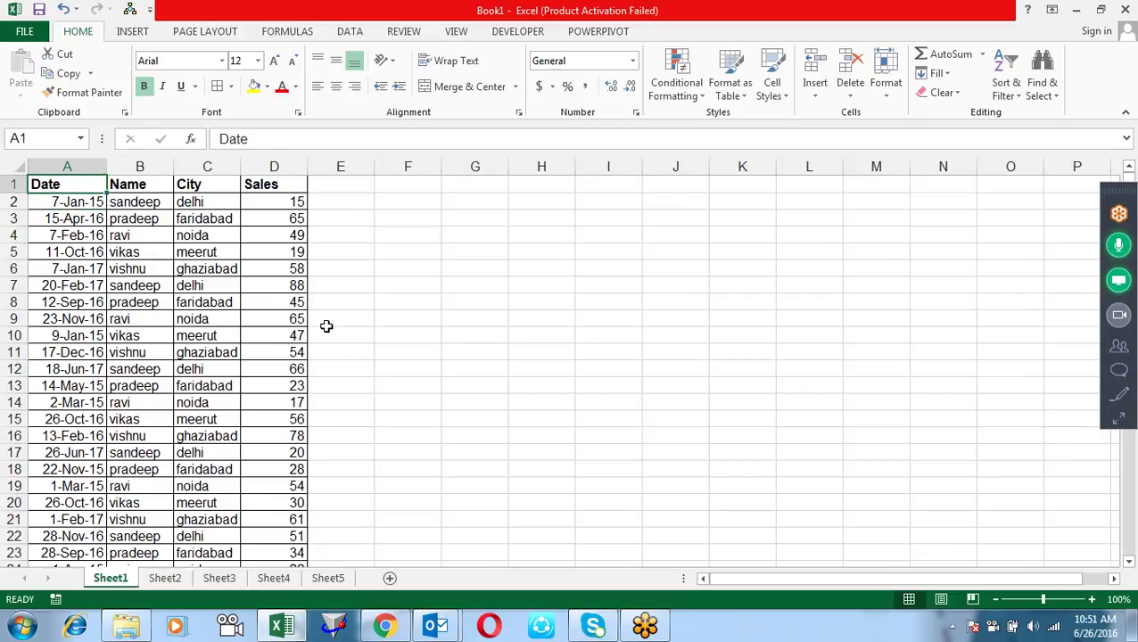
pyautogui.hotkey('ctrl', 'shift', 'l')
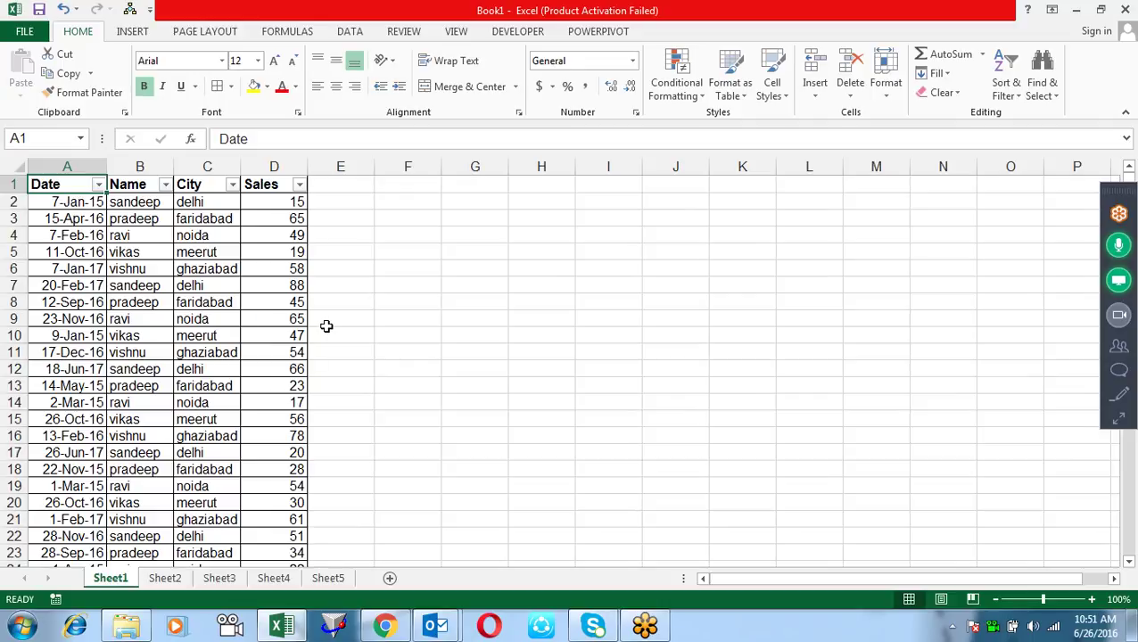
pyautogui.press('Right')
pyautogui.press('Right')
pyautogui.press('Left')
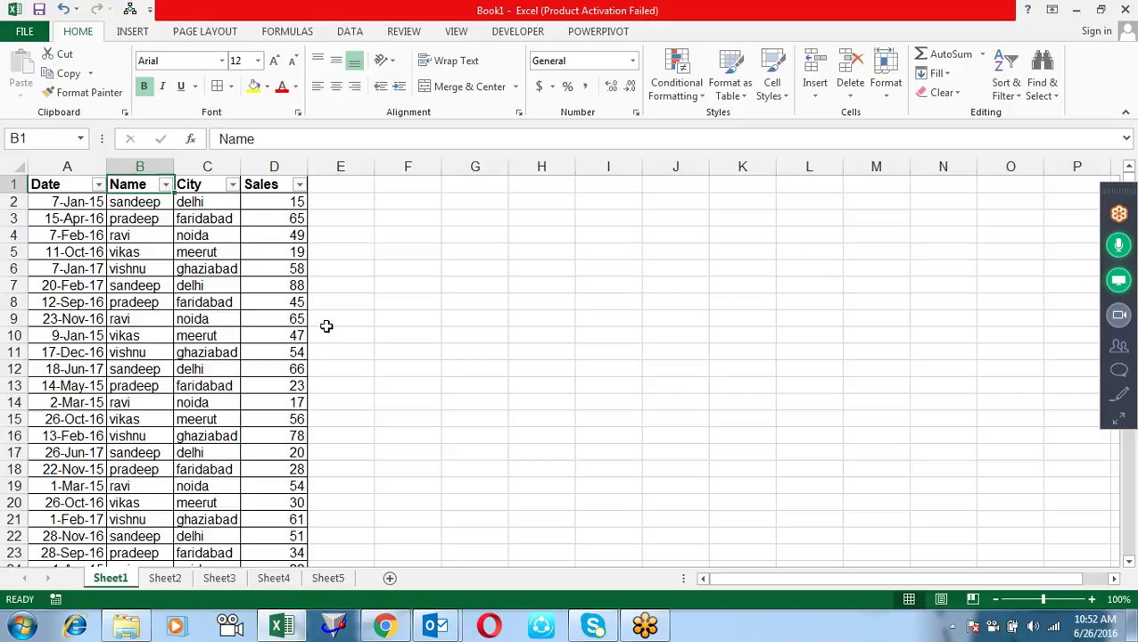
pyautogui.hotkey('alt', 'Down')
pyautogui.press('Escape')
pyautogui.press('Right')
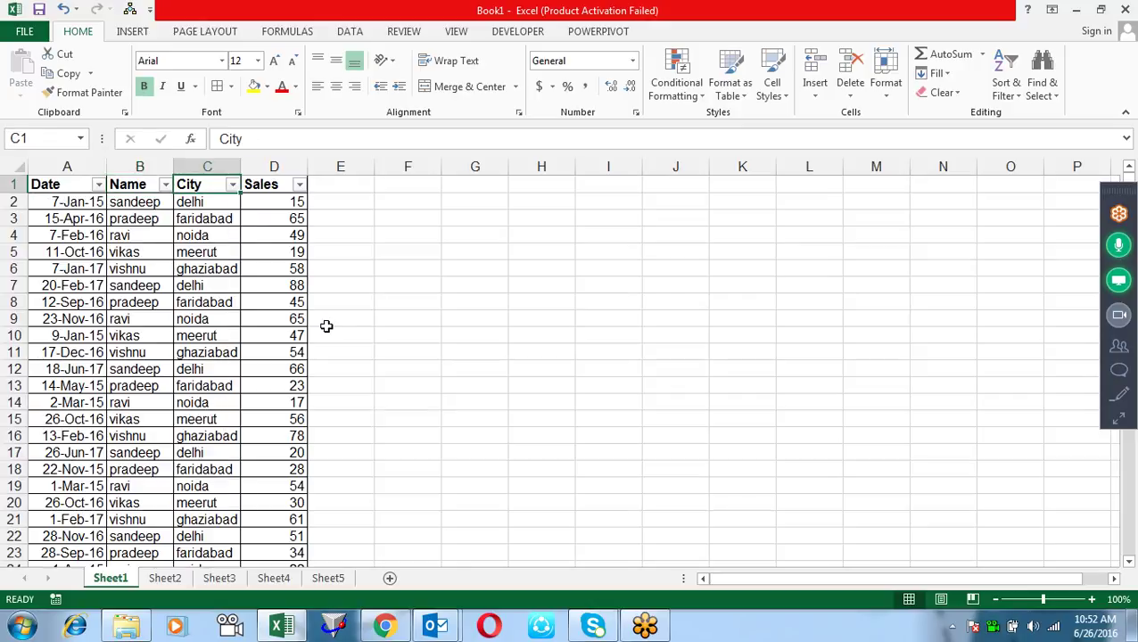
pyautogui.press('Right')
pyautogui.hotkey('alt', 'Down')
pyautogui.press('Escape')
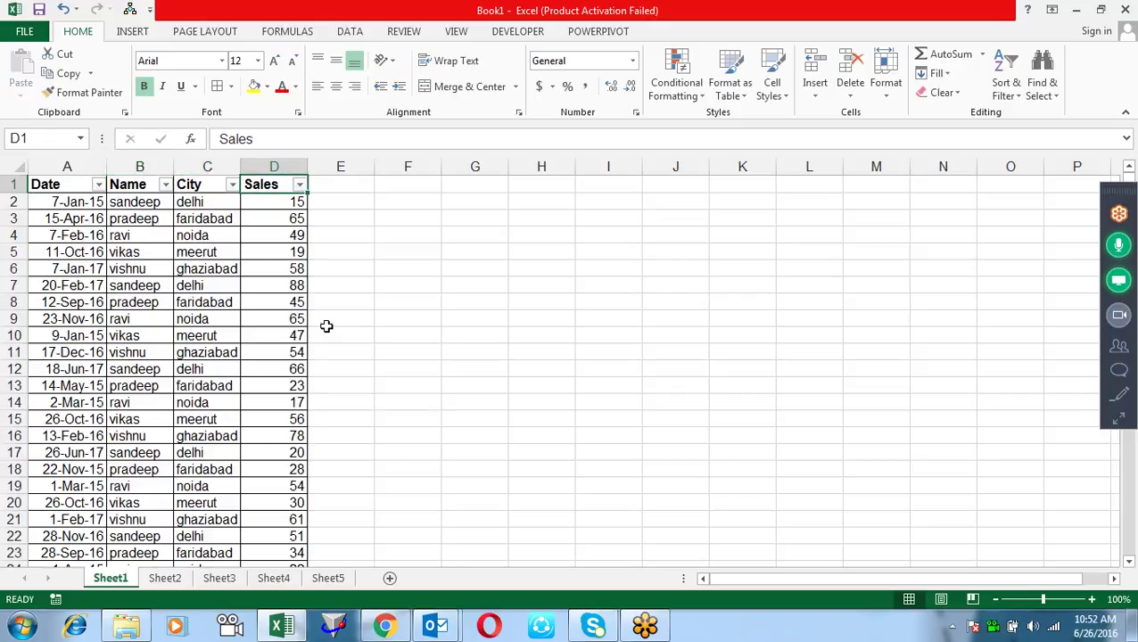
pyautogui.press('Down')
pyautogui.press('Down')
pyautogui.press('Down')
pyautogui.press('Down')
pyautogui.press('Down')
pyautogui.press('Up')
pyautogui.press('Up')
pyautogui.hotkey('ctrl', 'shift', 'l')
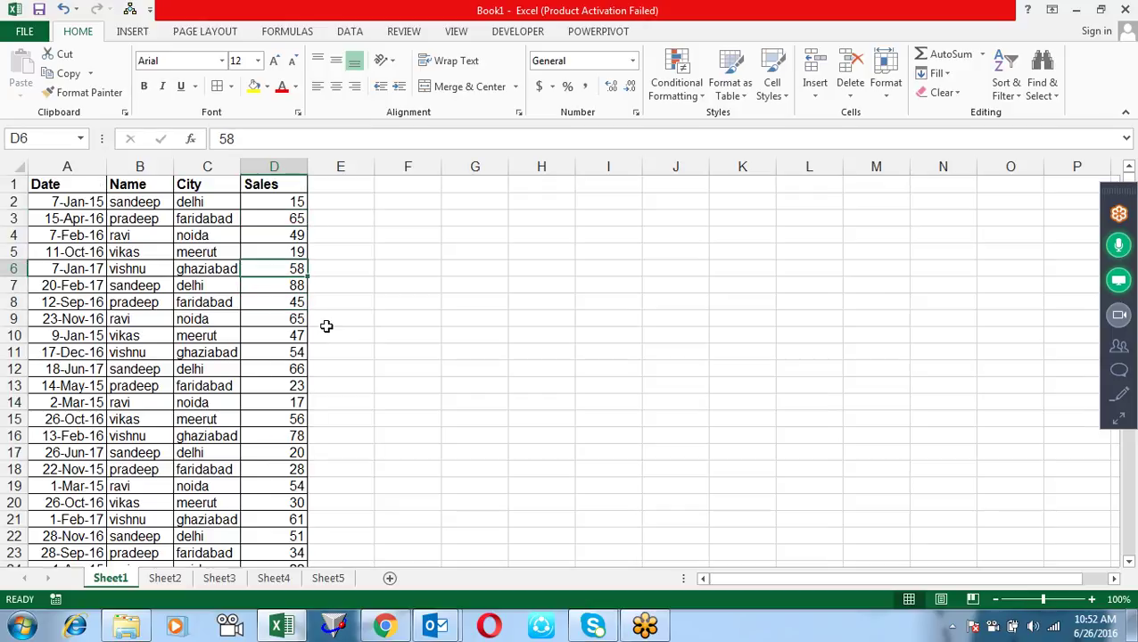
pyautogui.press('Right')
pyautogui.press('Right')
pyautogui.press('Left')
pyautogui.press('Left')
pyautogui.press('Left')
pyautogui.press('Left')
pyautogui.press('Right')
pyautogui.press('Right')
pyautogui.press('Left')
pyautogui.press('Left')
pyautogui.press('Left')
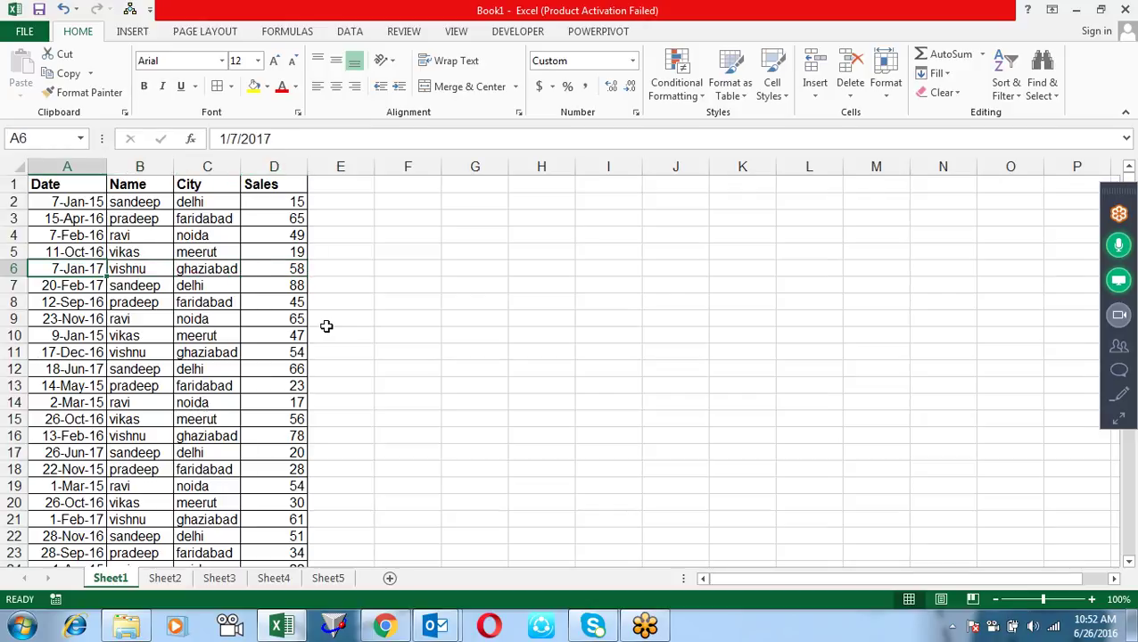
pyautogui.press('Right')
pyautogui.hotkey('ctrl', 'a')
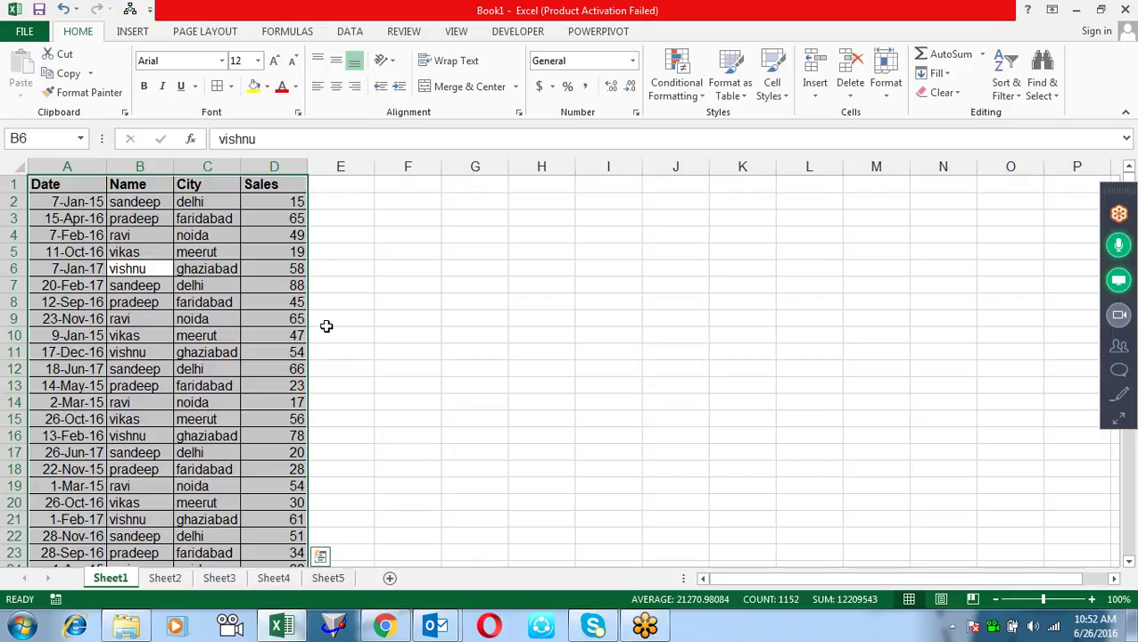
pyautogui.hotkey('ctrl', 'a')
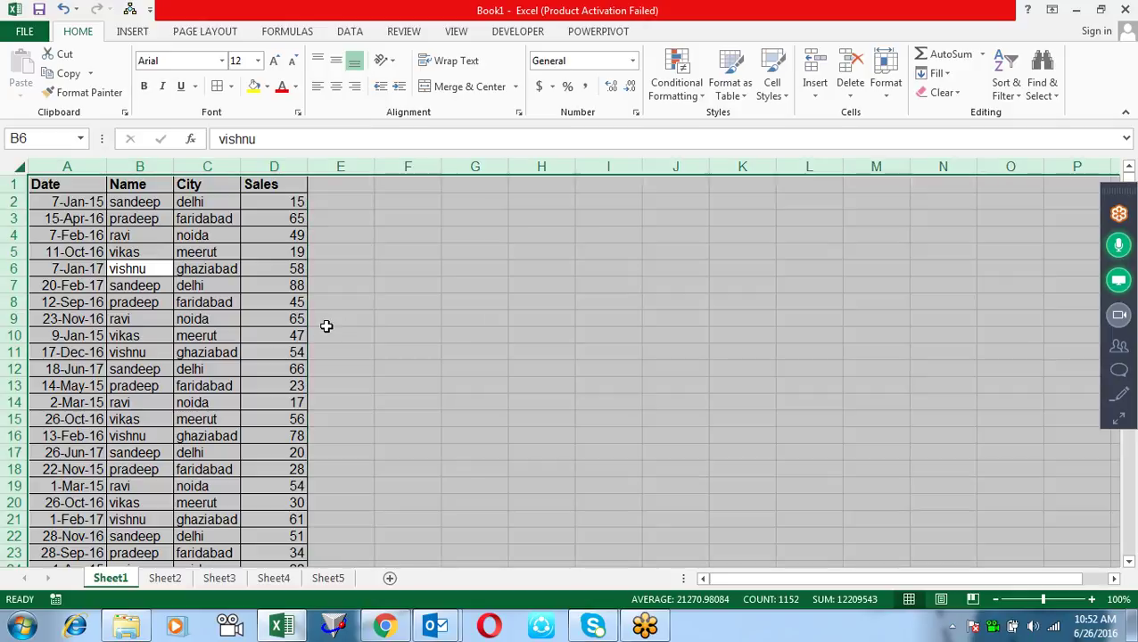
pyautogui.press('Right')
pyautogui.press('Right')
pyautogui.press('Right')
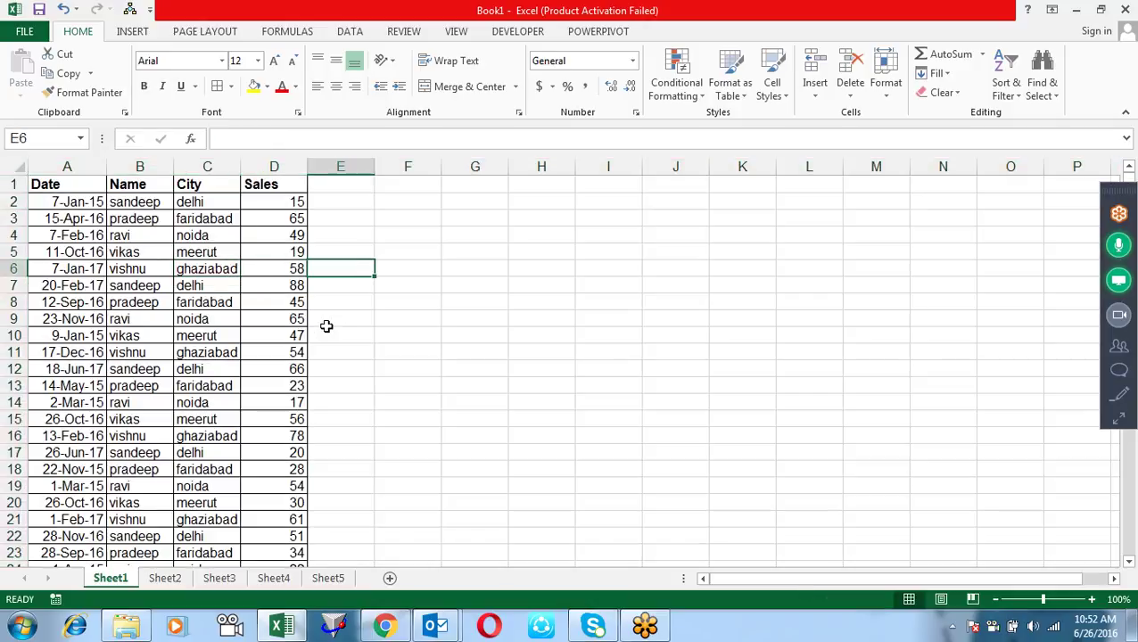
pyautogui.press('Left')
pyautogui.press('Left')
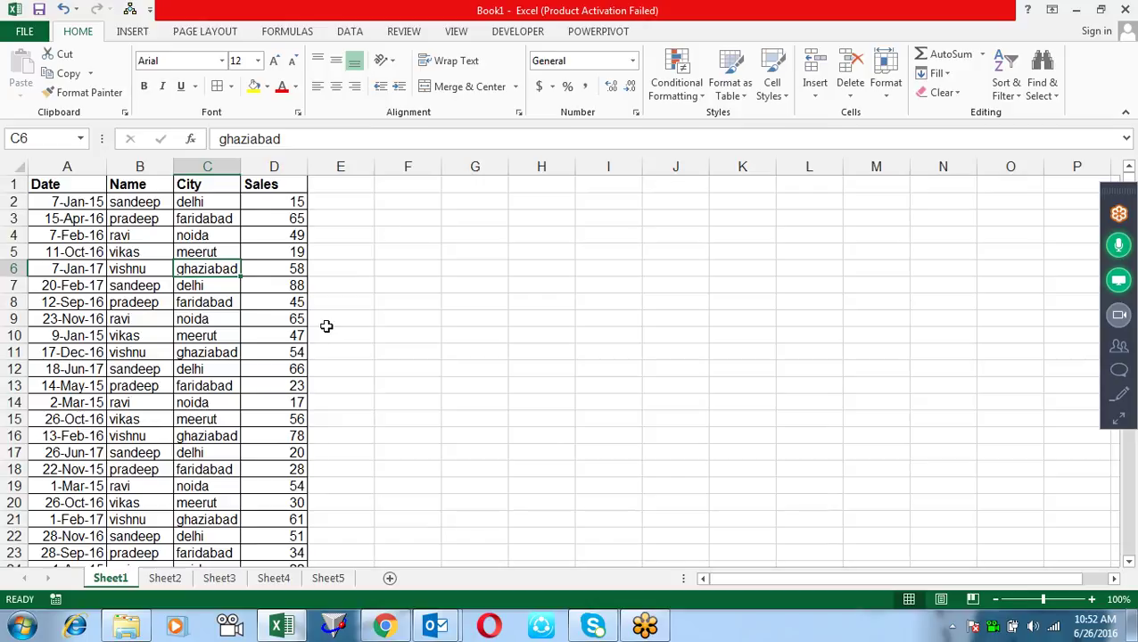
pyautogui.press('Right')
pyautogui.press('Right')
pyautogui.press('Left')
pyautogui.press('Left')
pyautogui.press('Up')
pyautogui.press('Up')
pyautogui.press('Up')
pyautogui.press('Up')
pyautogui.press('Left')
pyautogui.press('Left')
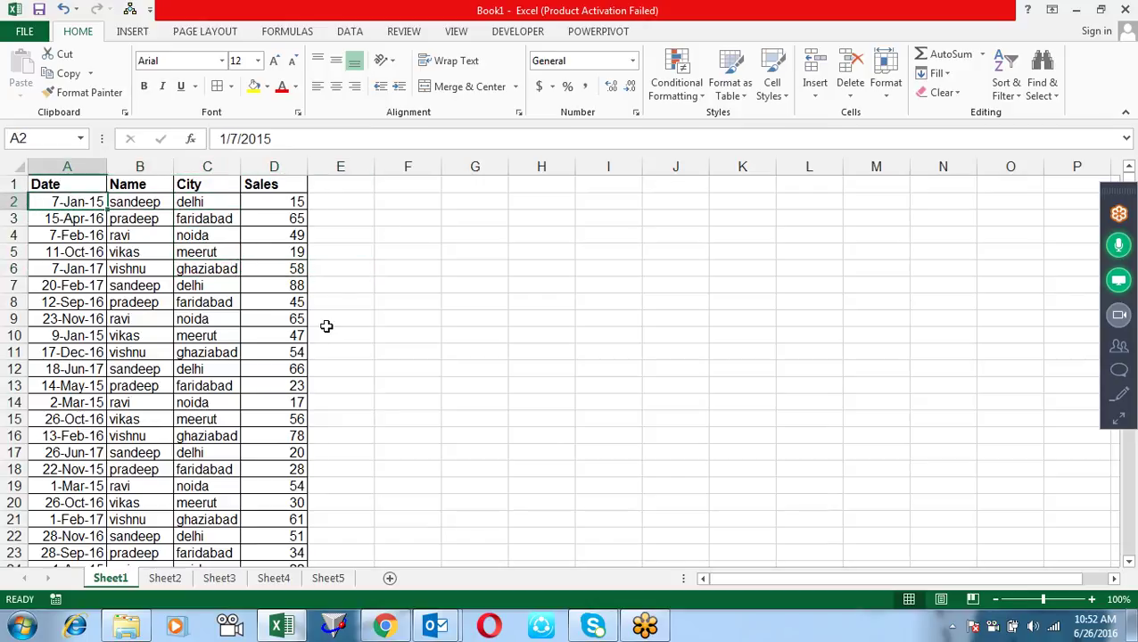
pyautogui.press('Up')
pyautogui.press('Right')
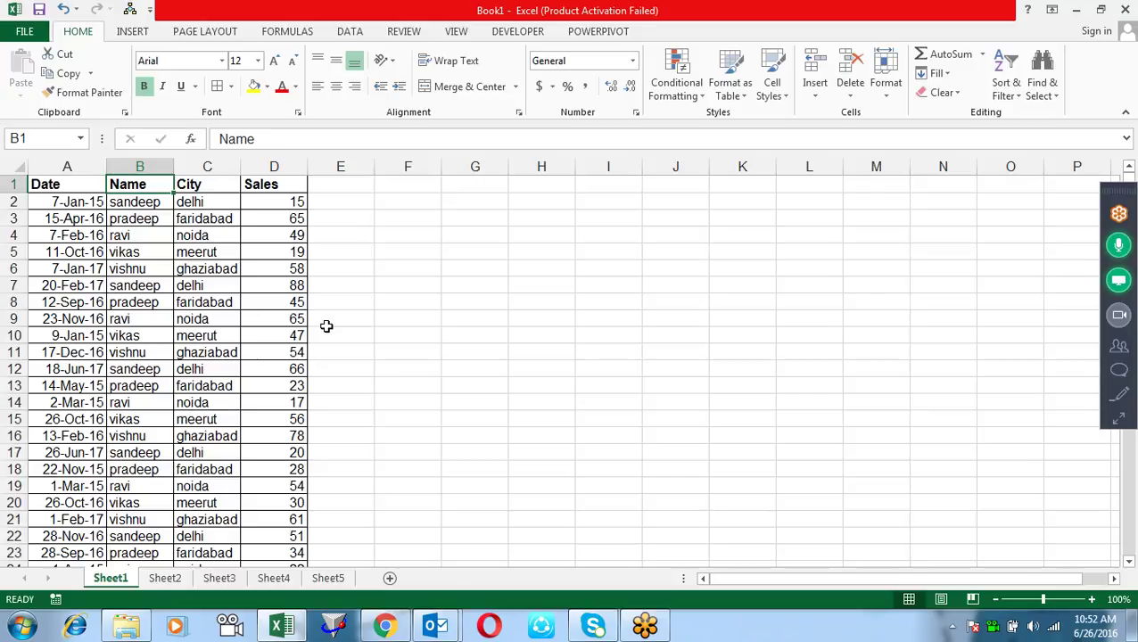
pyautogui.press('Down')
pyautogui.hotkey('ctrl', 'a')
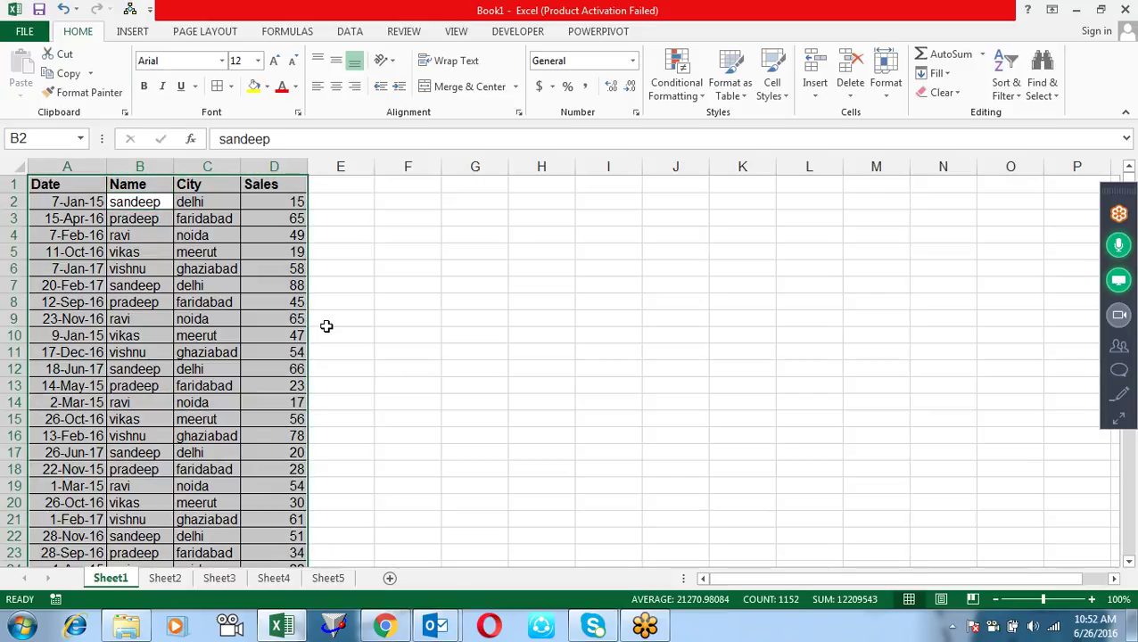
pyautogui.press('Up')
pyautogui.press('Down')
pyautogui.press('Down')
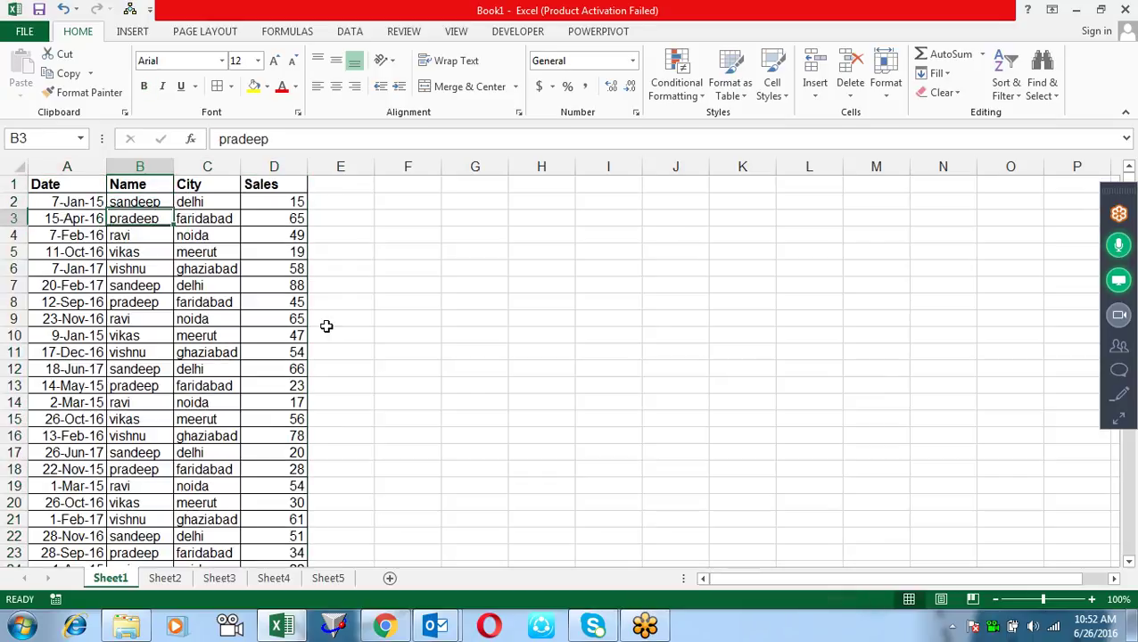
pyautogui.press('Down')
pyautogui.press('Down')
pyautogui.press('Down')
pyautogui.press('Down')
pyautogui.press('Up')
pyautogui.press('Left')
pyautogui.hotkey('shift', 'Right')
pyautogui.hotkey('shift', 'Right')
pyautogui.hotkey('shift', 'Right')
pyautogui.hotkey('shift', 'Down')
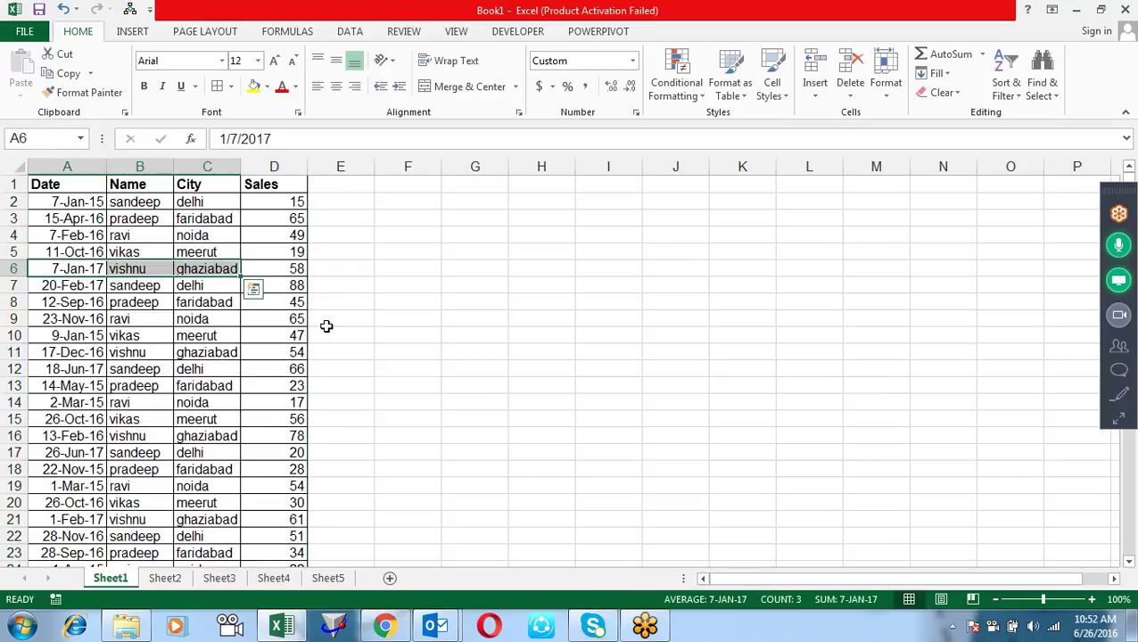
pyautogui.press('Right')
pyautogui.hotkey('shift', 'Right')
pyautogui.hotkey('shift', 'Right')
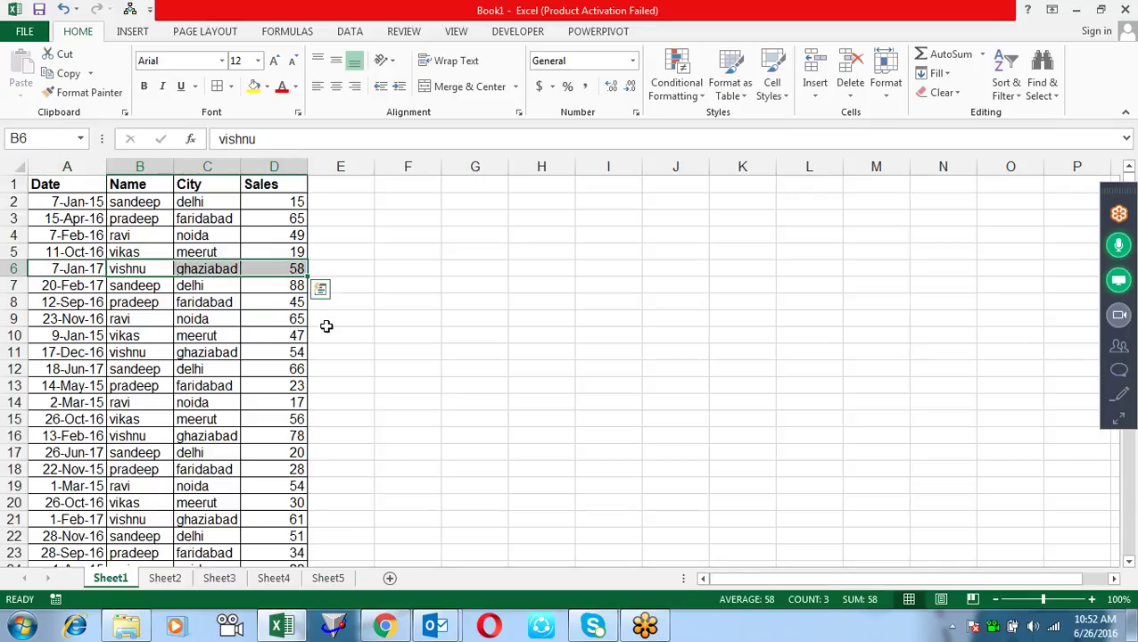
pyautogui.press('Left')
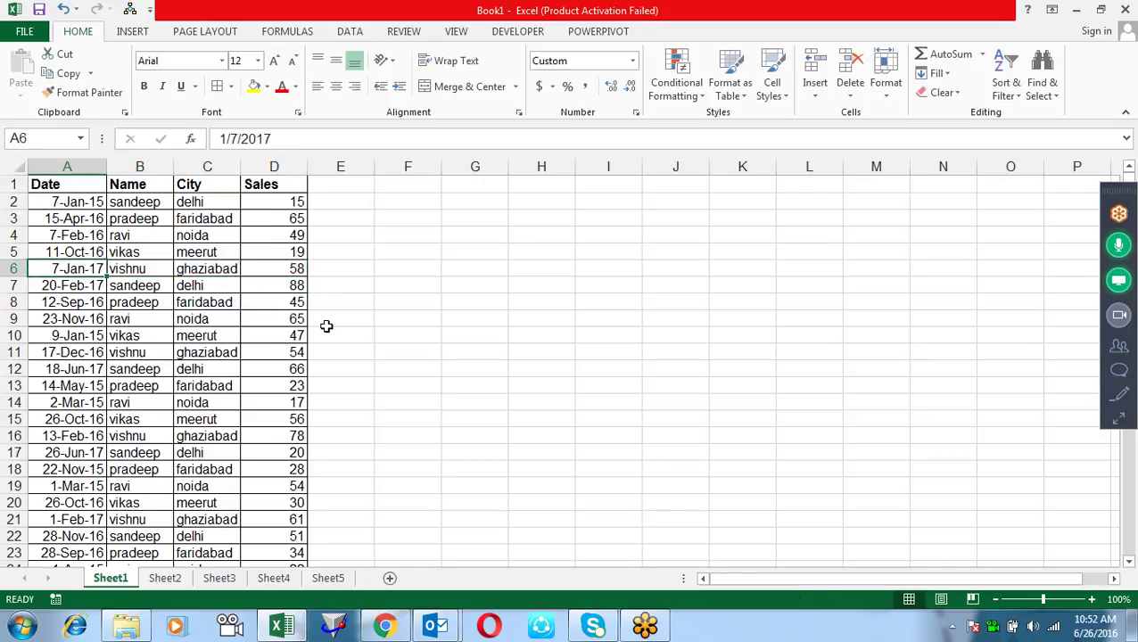
pyautogui.press('Right')
pyautogui.hotkey('shift', 'Right')
pyautogui.hotkey('shift', 'Right')
pyautogui.hotkey('shift', 'Right')
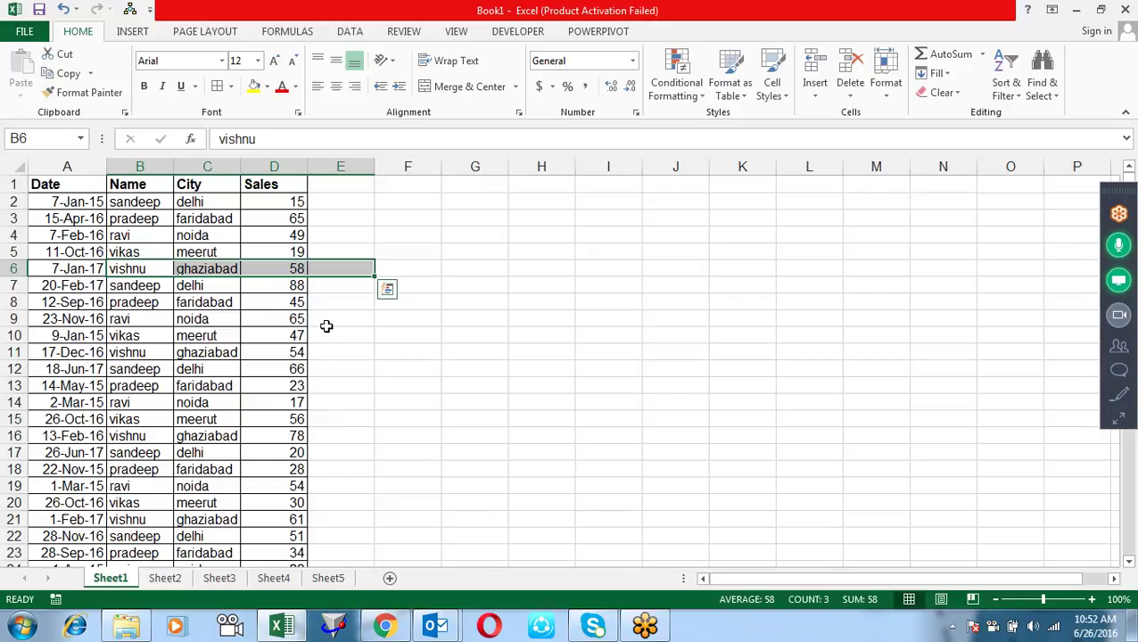
# Step: Clear row 6, including the name, city, sales and the leftover date in A6
pyautogui.press('Delete')
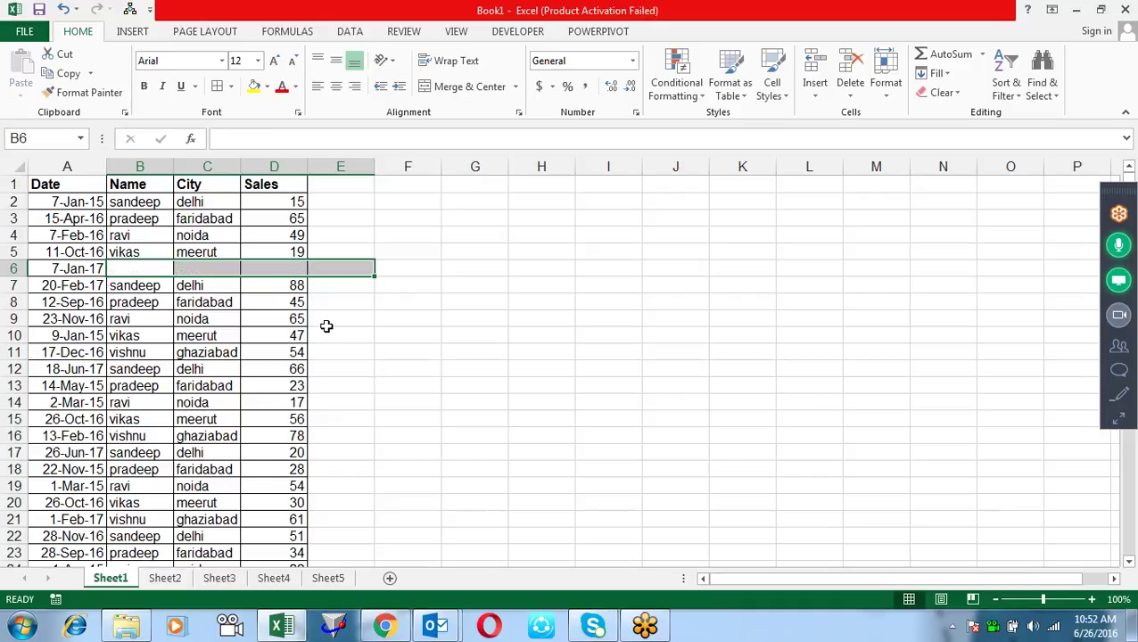
pyautogui.hotkey('shift', 'Left')
pyautogui.hotkey('shift', 'Left')
pyautogui.hotkey('shift', 'Left')
pyautogui.press('Left')
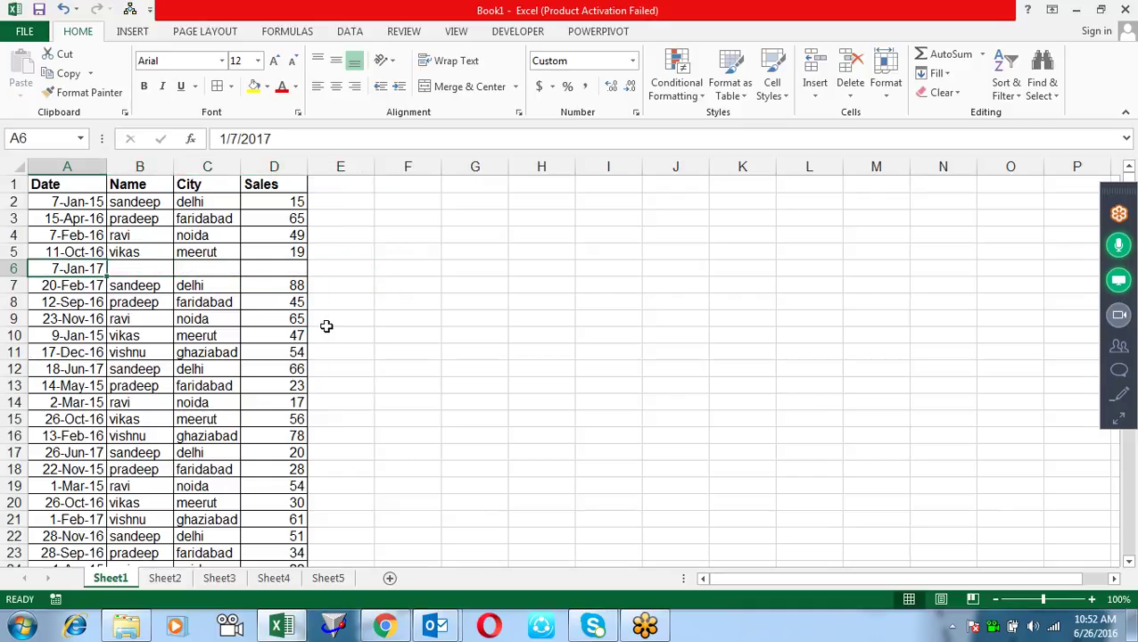
pyautogui.press('Right')
pyautogui.press('Right')
pyautogui.press('Left')
pyautogui.press('Left')
pyautogui.press('Up')
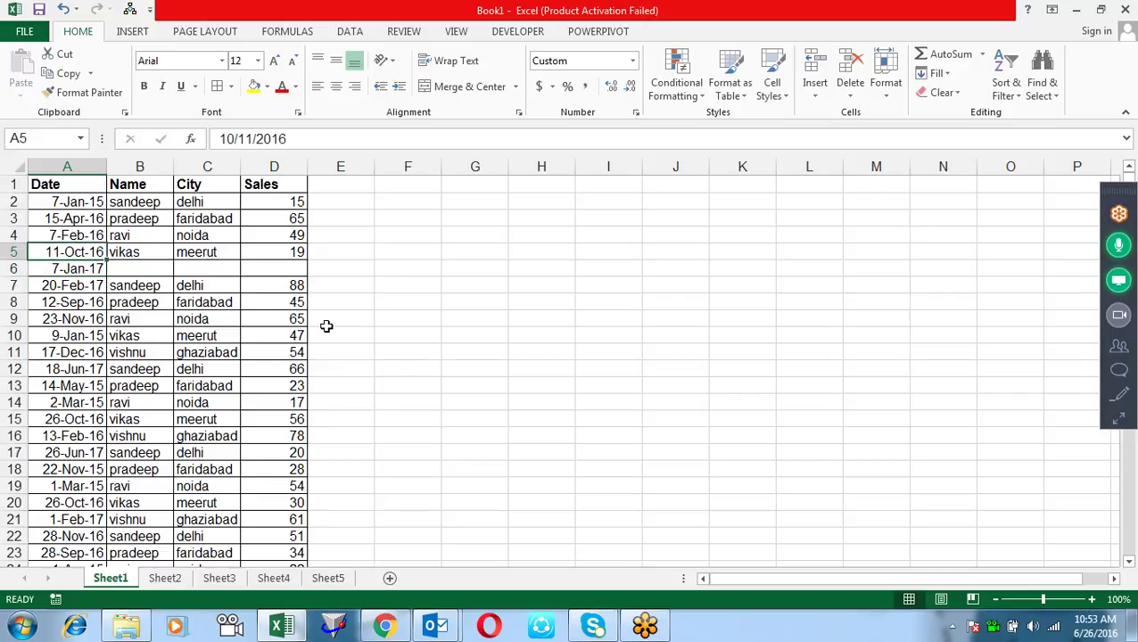
pyautogui.hotkey('ctrl', 'a')
pyautogui.press('Down')
pyautogui.press('Down')
pyautogui.press('Up')
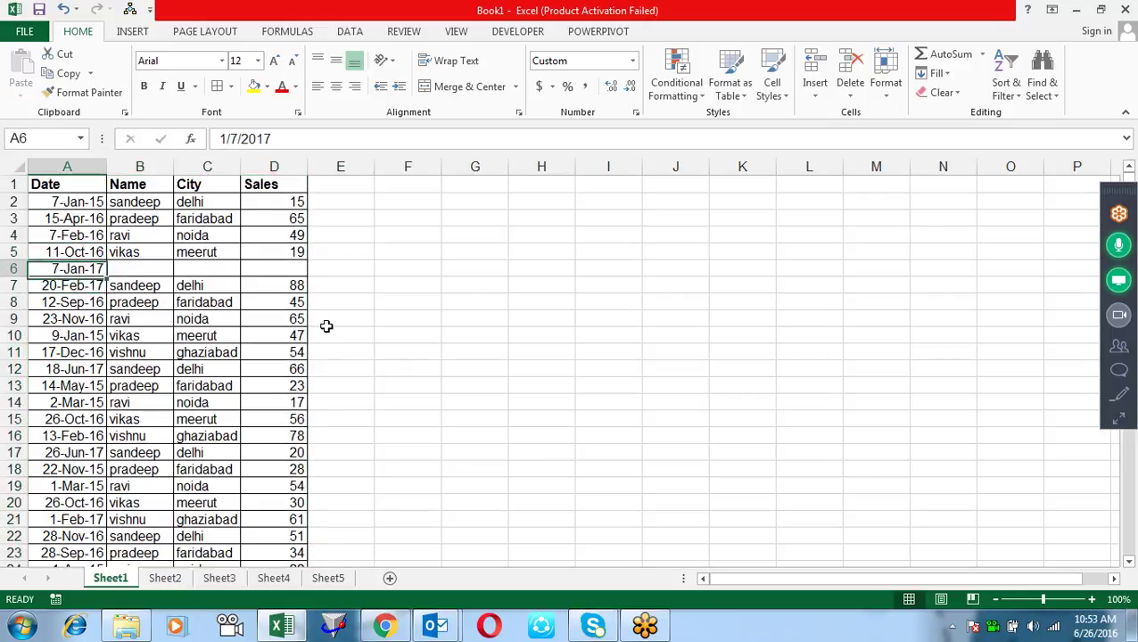
pyautogui.press('Delete')
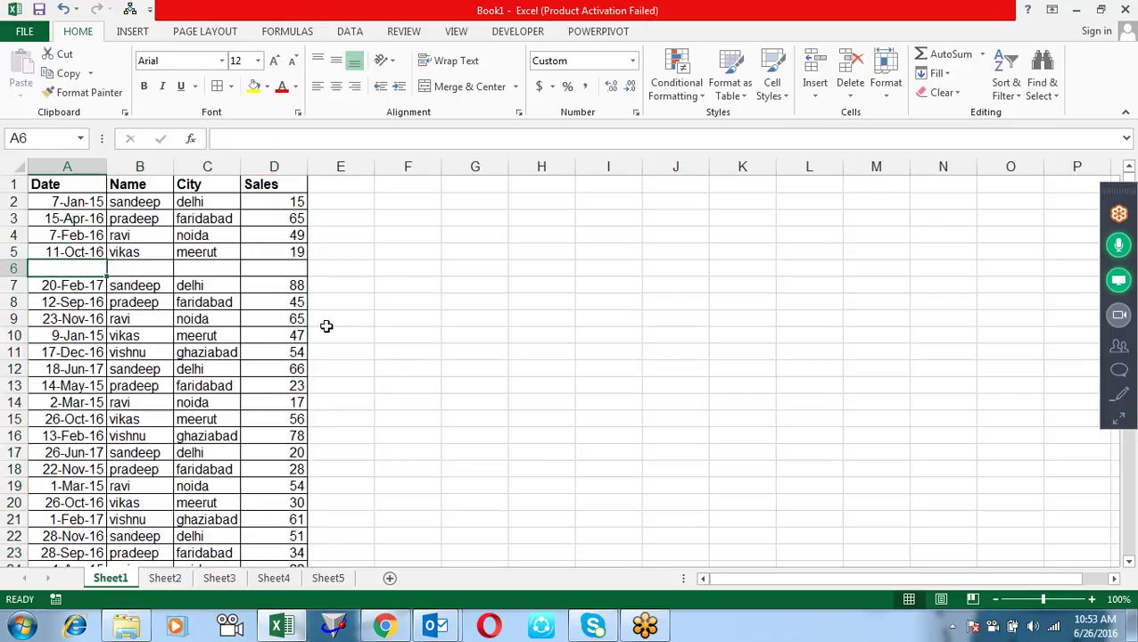
# Step: Turn on filter drop-downs for the Date, Name, City and Sales headers
pyautogui.press('Up')
pyautogui.press('Up')
pyautogui.hotkey('ctrl', 'a')
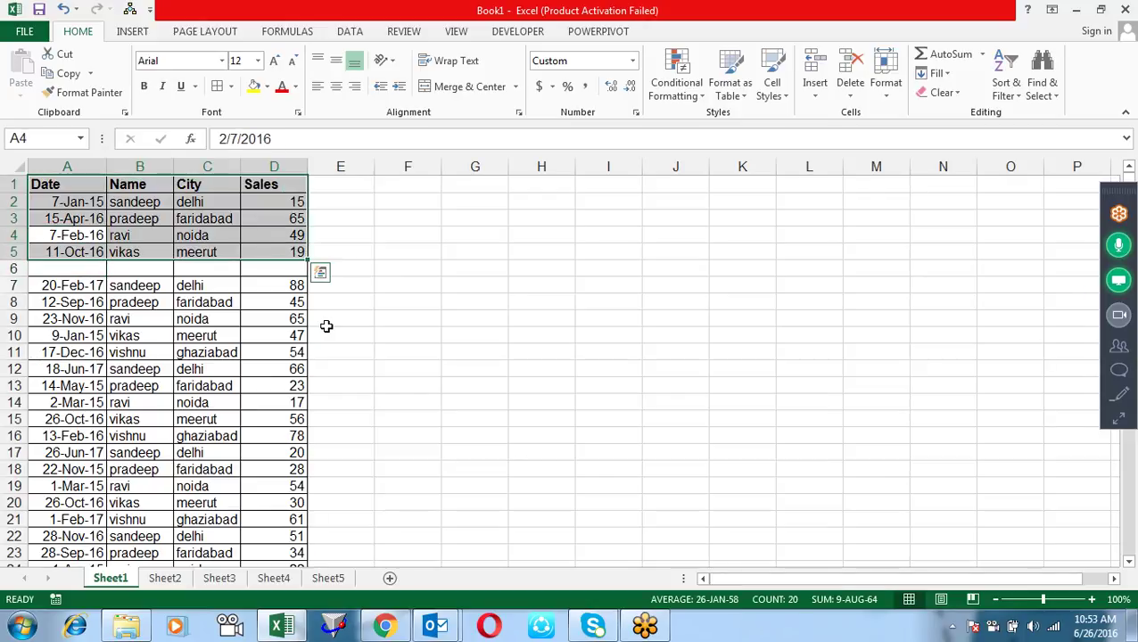
pyautogui.press('Down')
pyautogui.press('Down')
pyautogui.press('Down')
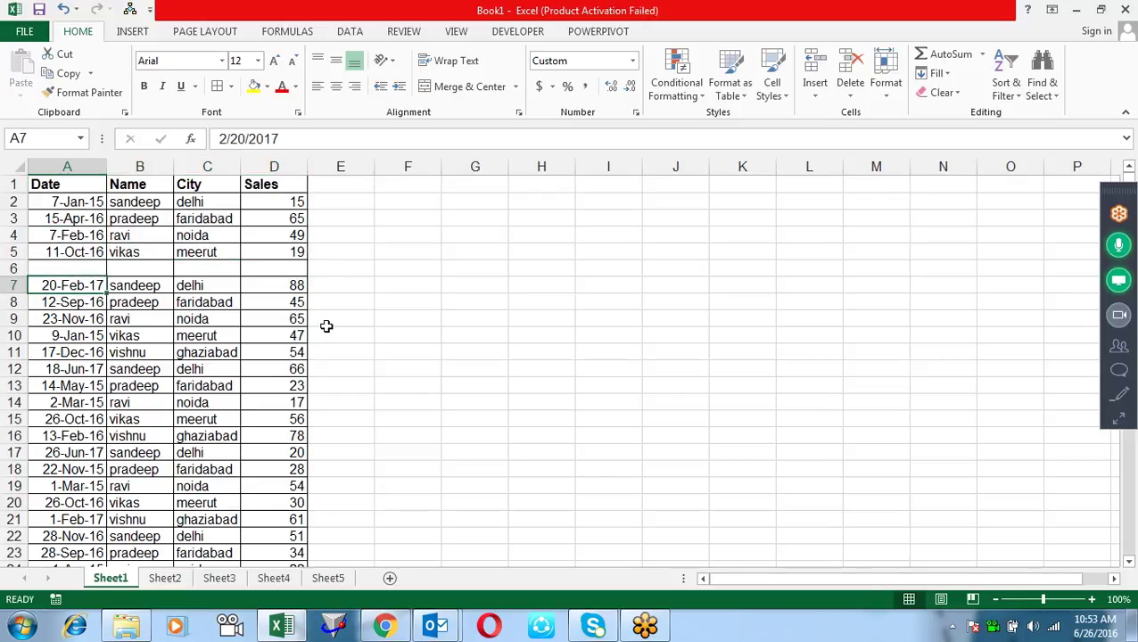
pyautogui.hotkey('ctrl', 'shift', 'End')
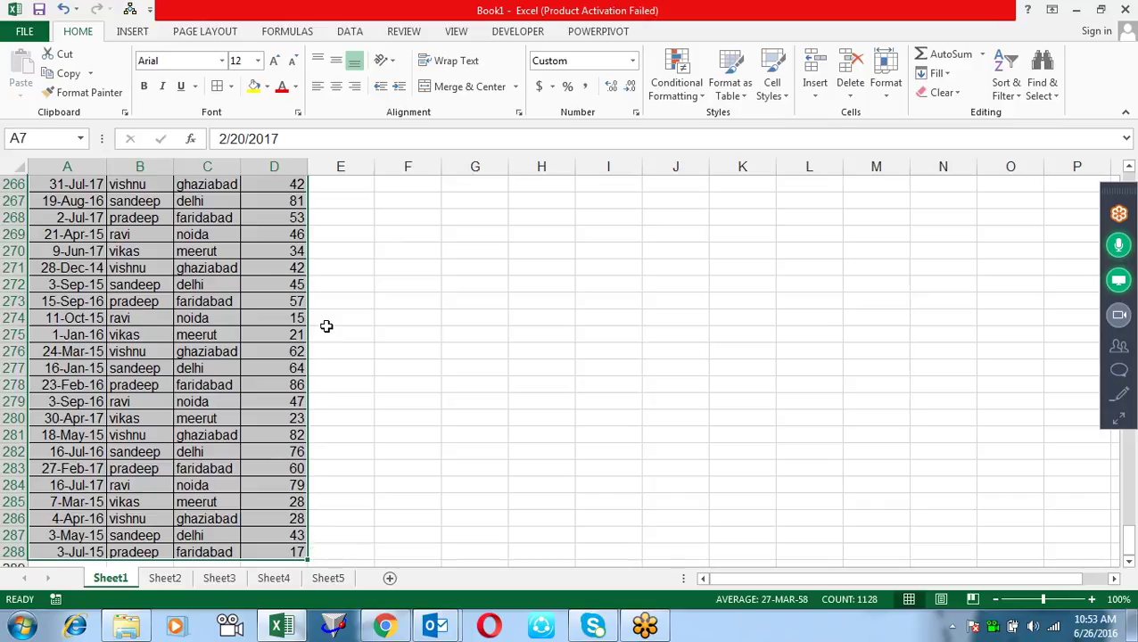
pyautogui.press('Up')
pyautogui.press('Up')
pyautogui.press('Up')
pyautogui.press('Up')
pyautogui.press('Up')
pyautogui.press('Down')
pyautogui.press('Down')
pyautogui.press('Down')
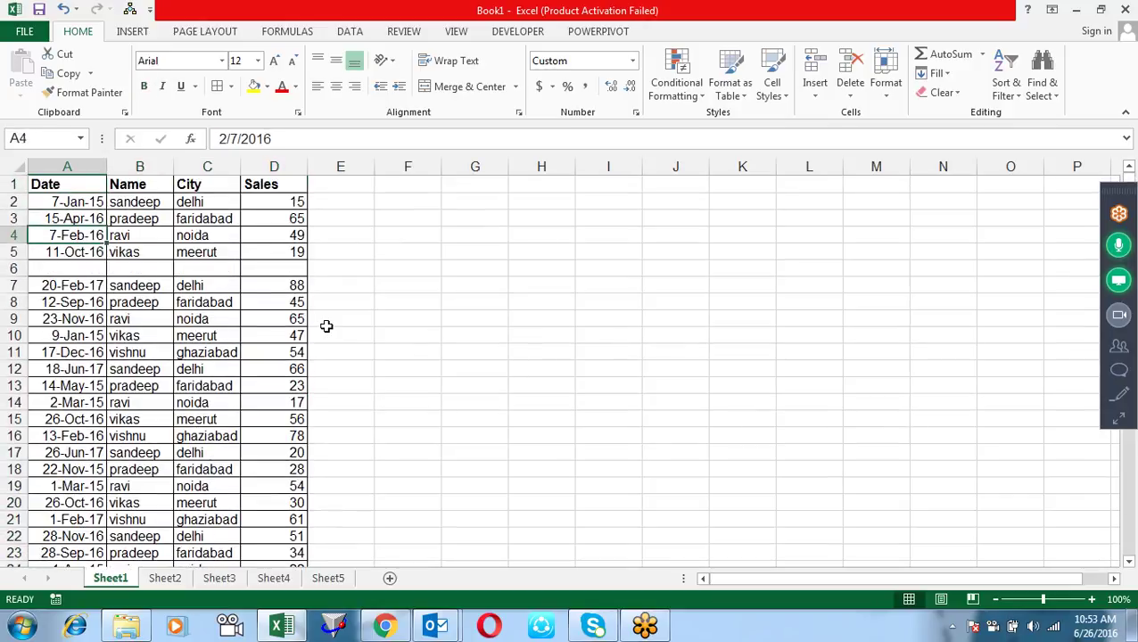
pyautogui.press('Up')
pyautogui.press('Up')
pyautogui.press('Up')
pyautogui.hotkey('ctrl', 'shift', 'l')
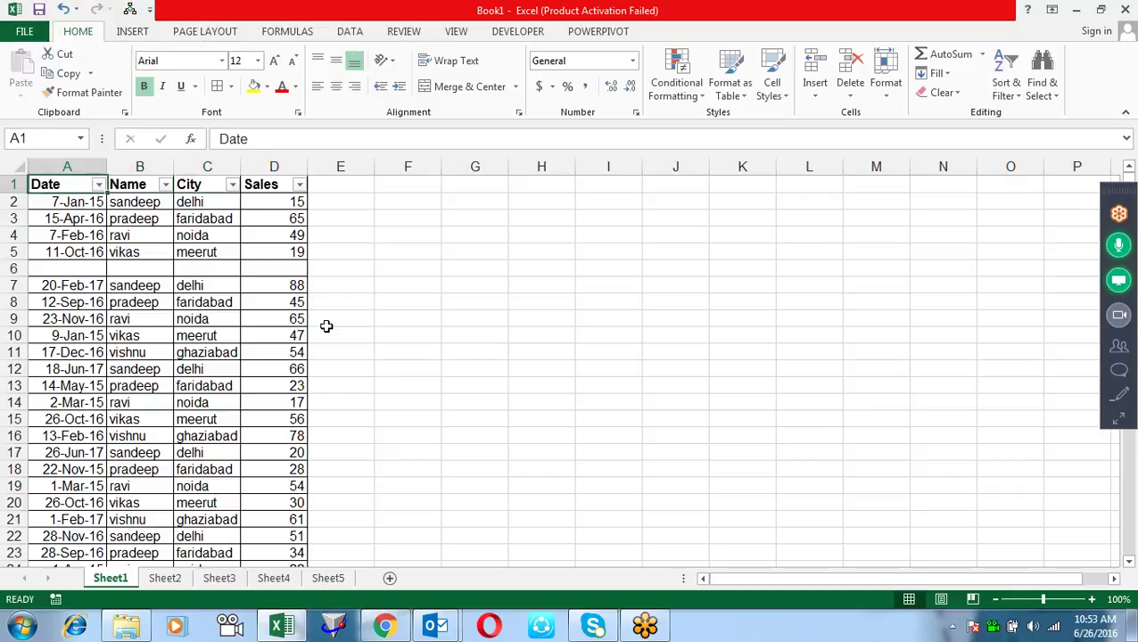
# Step: Open and close the Date and Sales filter lists without filtering
pyautogui.hotkey('alt', 'Down')
pyautogui.press('Escape')
pyautogui.press('Right')
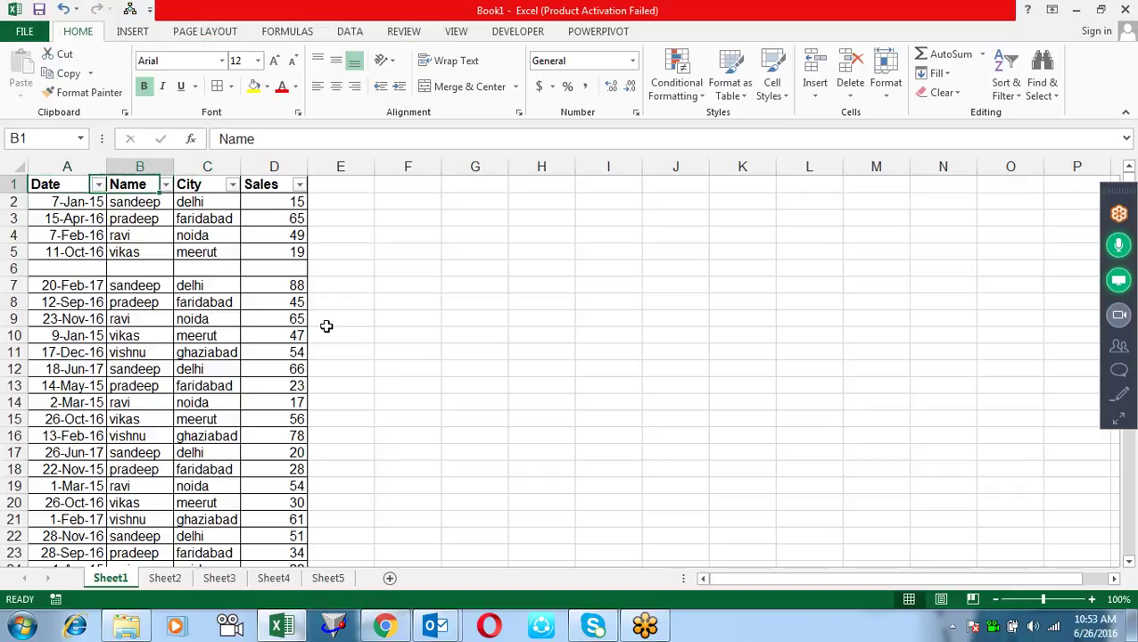
pyautogui.press('Right')
pyautogui.press('Right')
pyautogui.hotkey('alt', 'Down')
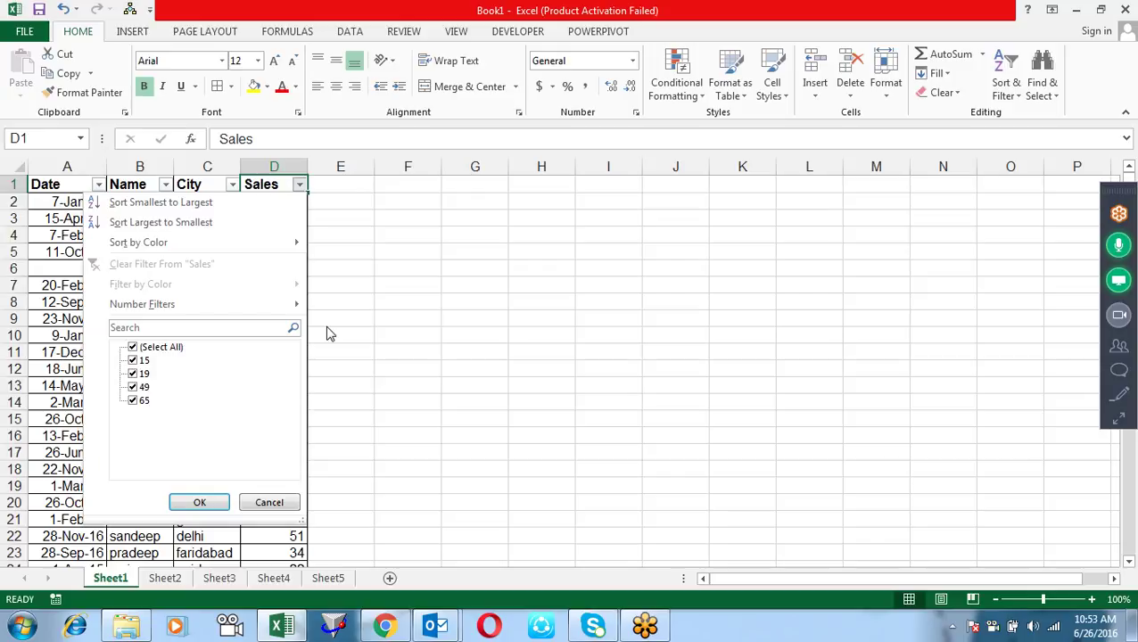
pyautogui.press('Escape')
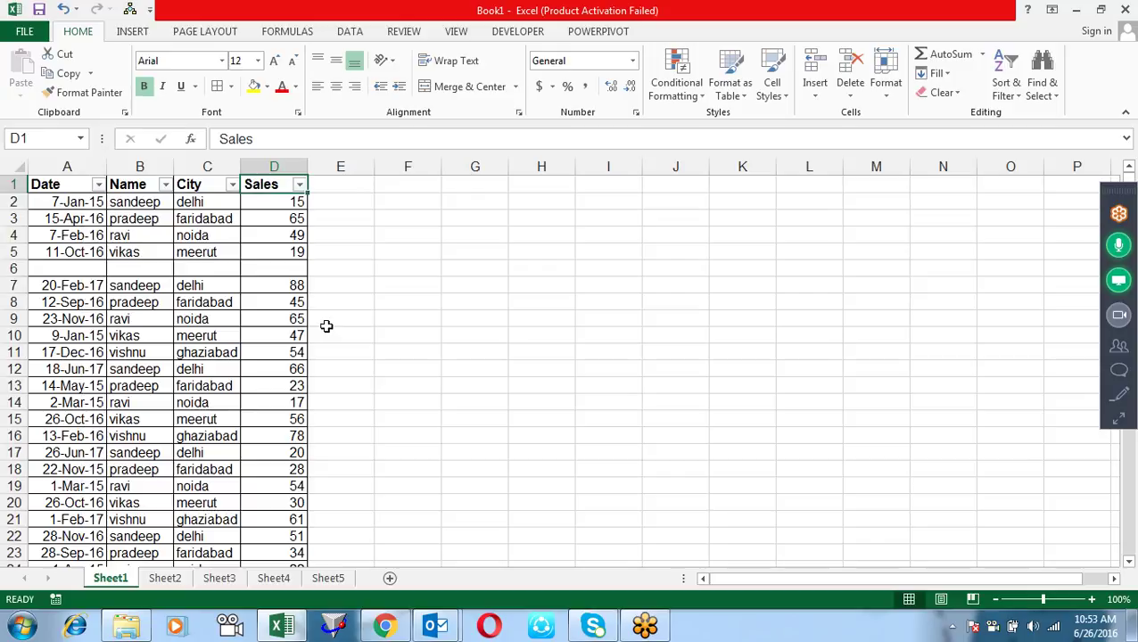
# Step: Fill meerut down into City cell C6 of the blank row
pyautogui.press('Down')
pyautogui.press('Down')
pyautogui.press('Down')
pyautogui.press('Down')
pyautogui.press('Down')
pyautogui.press('Left')
pyautogui.write('df')
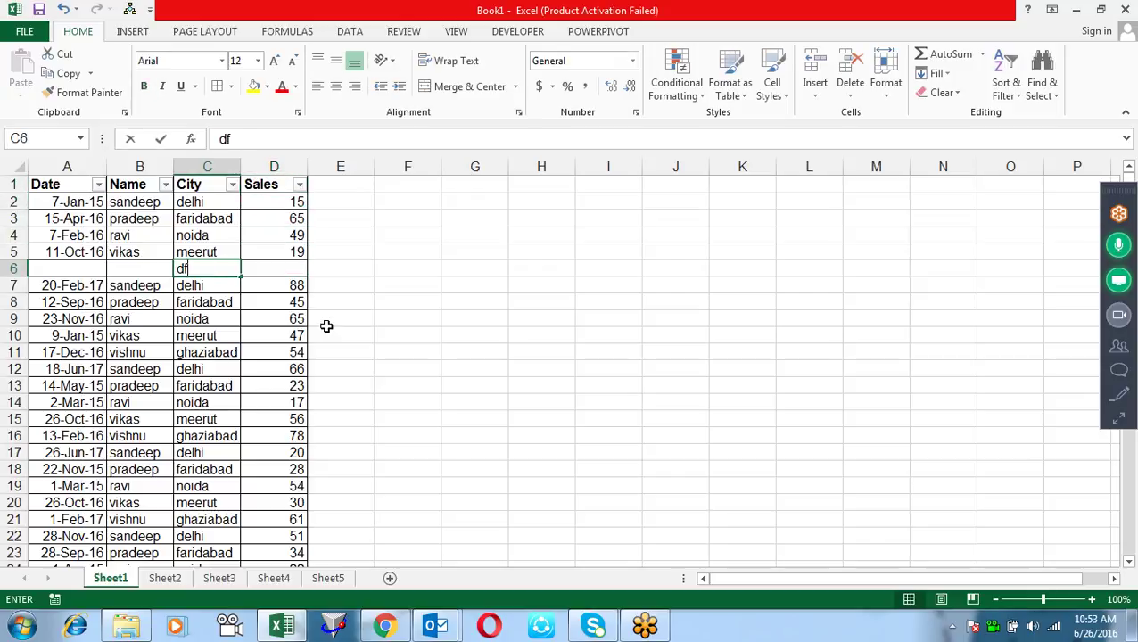
pyautogui.press('BackSpace')
pyautogui.press('Escape')
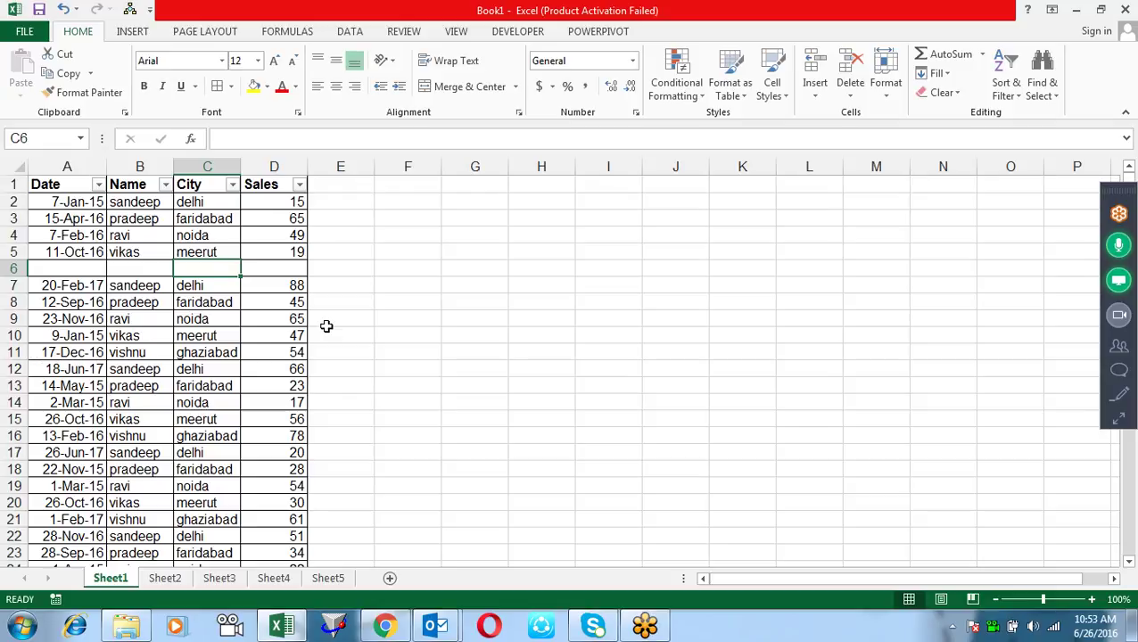
pyautogui.hotkey('ctrl', 'd')
# Step: Check the Sales filter list, then select row 6 and delete it
pyautogui.press('Up')
pyautogui.press('Up')
pyautogui.press('Up')
pyautogui.press('Up')
pyautogui.press('Up')
pyautogui.press('Right')
pyautogui.press('Right')
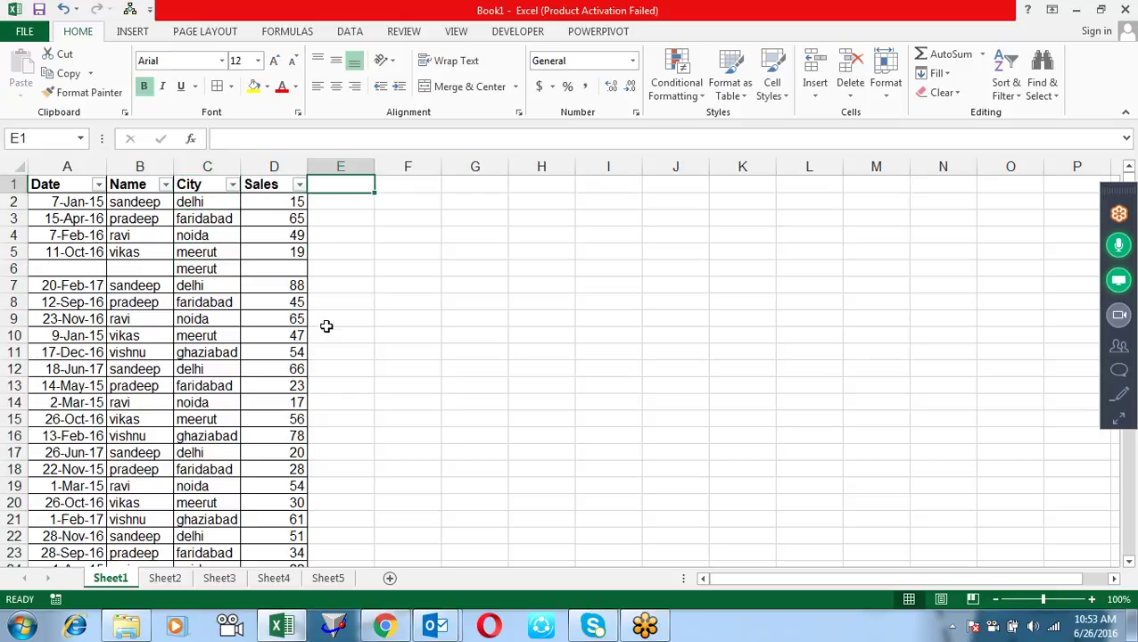
pyautogui.press('Left')
pyautogui.hotkey('alt', 'Down')
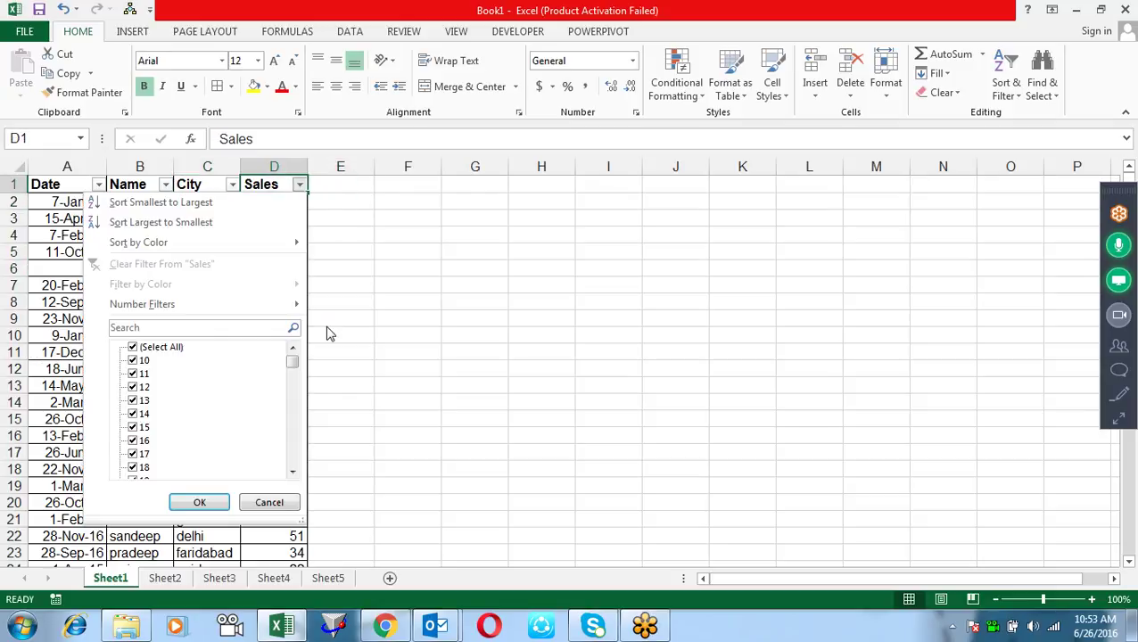
pyautogui.press('Escape')
pyautogui.press('Down')
pyautogui.press('Down')
pyautogui.press('Down')
pyautogui.press('Down')
pyautogui.press('Down')
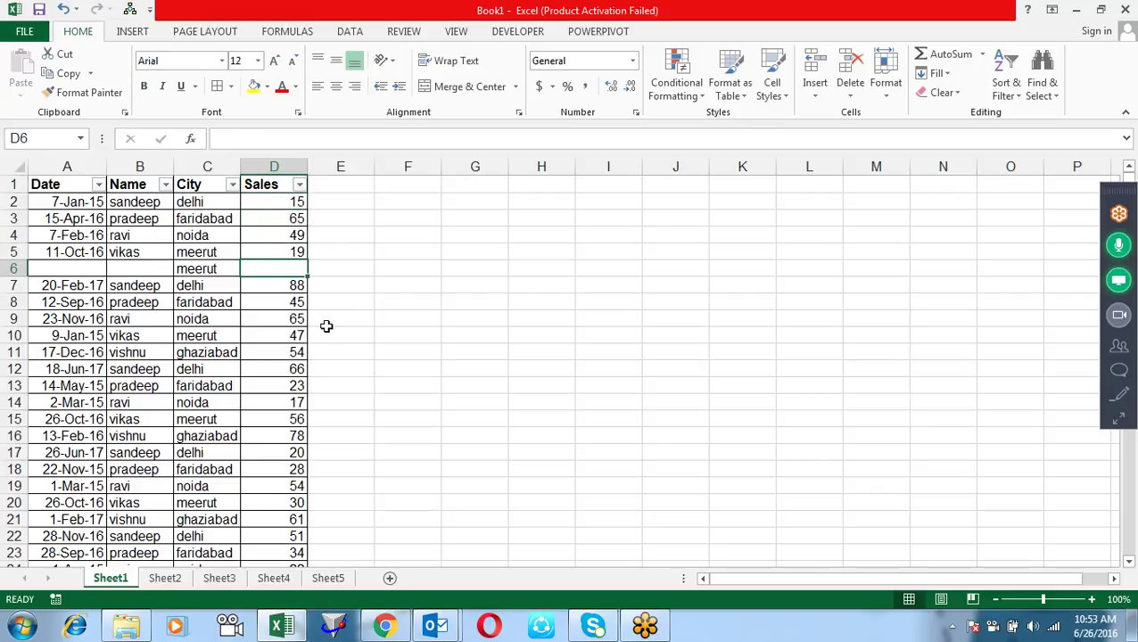
pyautogui.hotkey('shift', 'space')
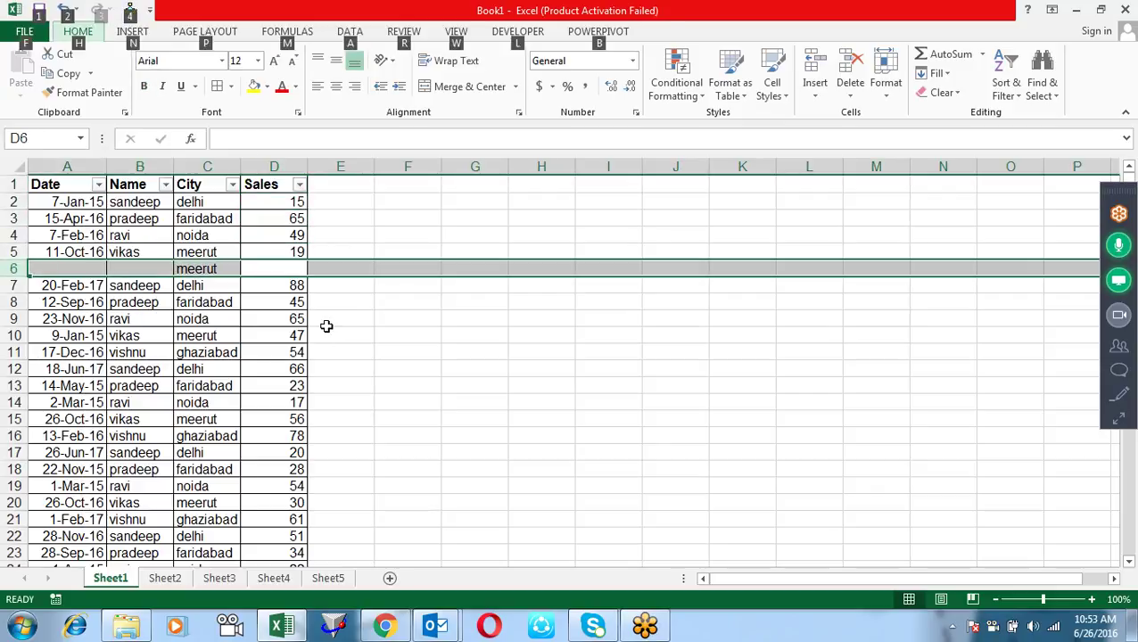
pyautogui.hotkey('ctrl', '-')
# Step: Undo the row deletion, clear meerut from C6 and turn the filters off
pyautogui.hotkey('ctrl', 'z')
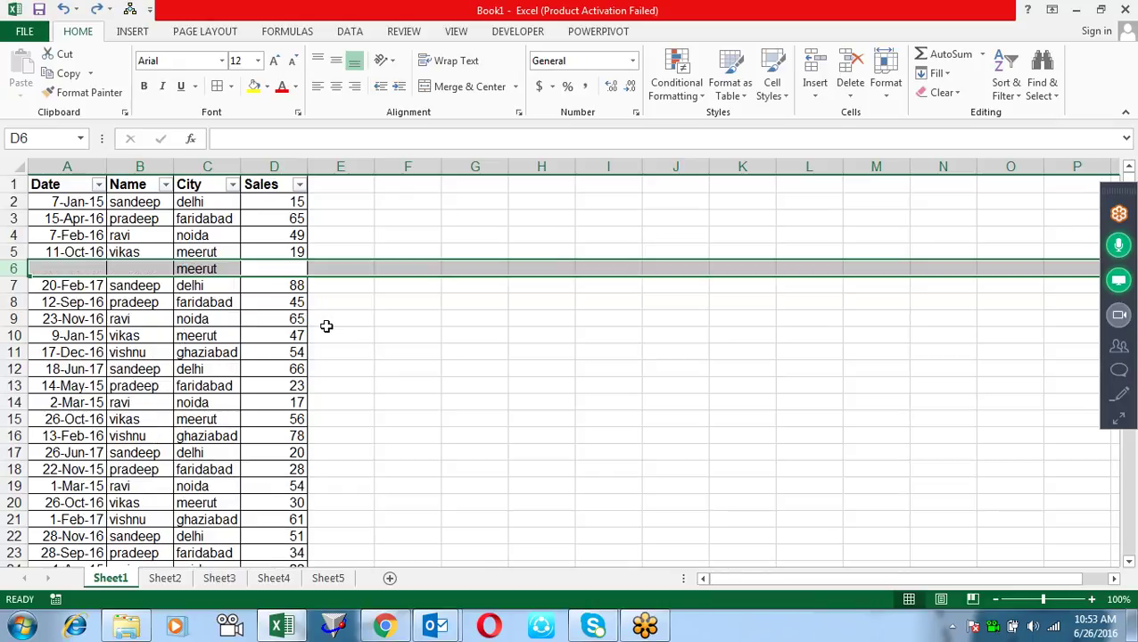
pyautogui.press('Up')
pyautogui.press('Down')
pyautogui.press('Left')
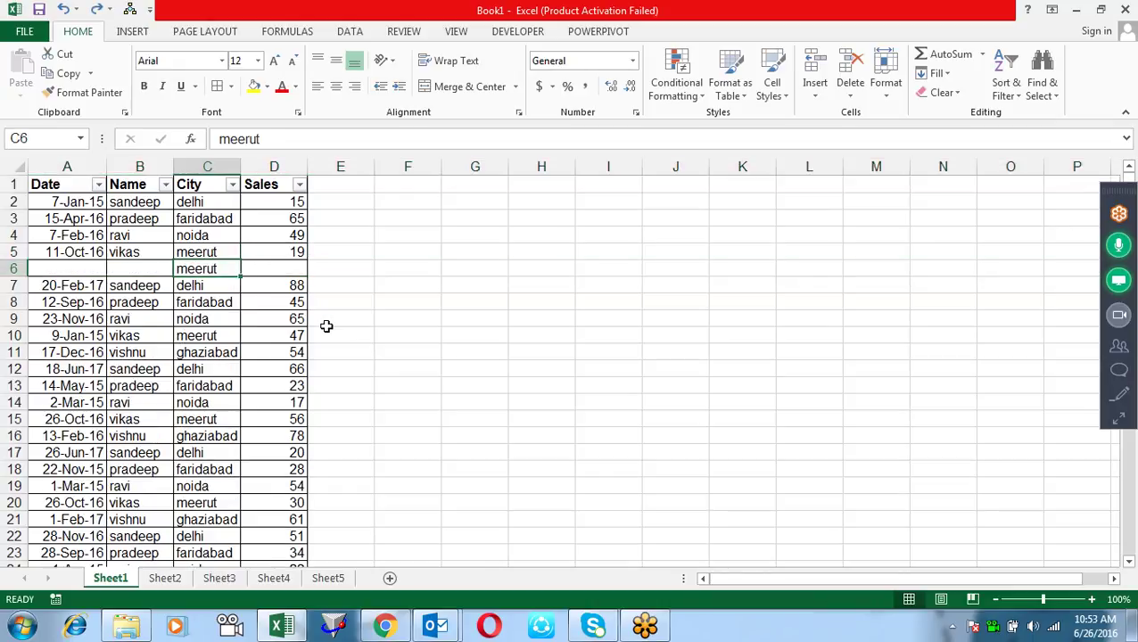
pyautogui.press('Delete')
pyautogui.press('Up')
pyautogui.press('Up')
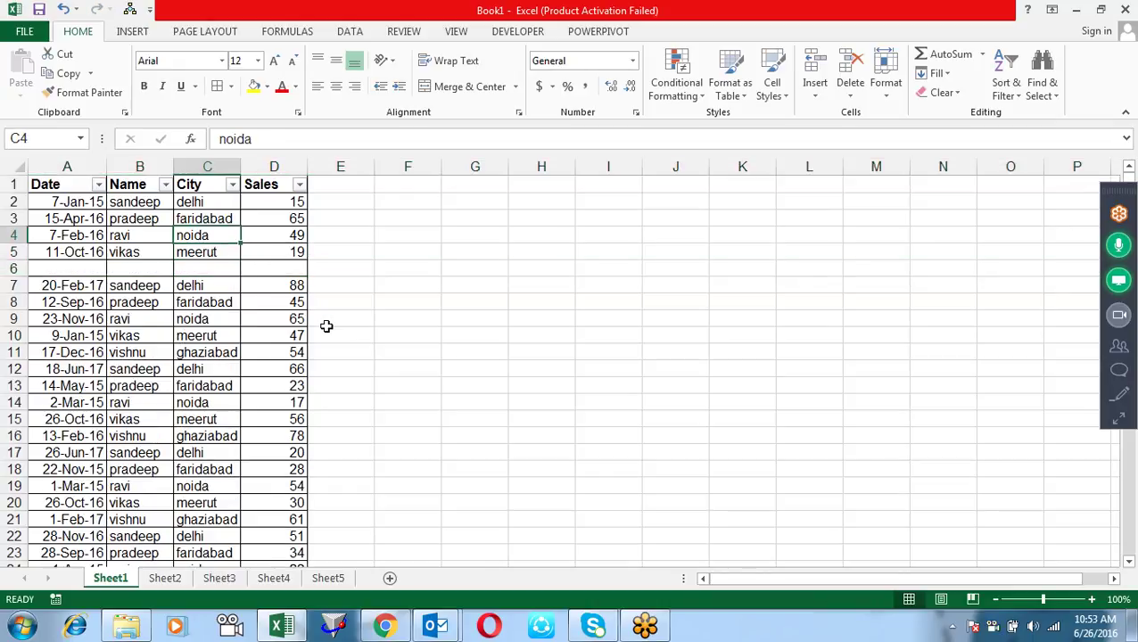
pyautogui.hotkey('ctrl', 'shift', 'l')
# Step: Select the full table down to row 288 and turn the filters back on
pyautogui.press('Left')
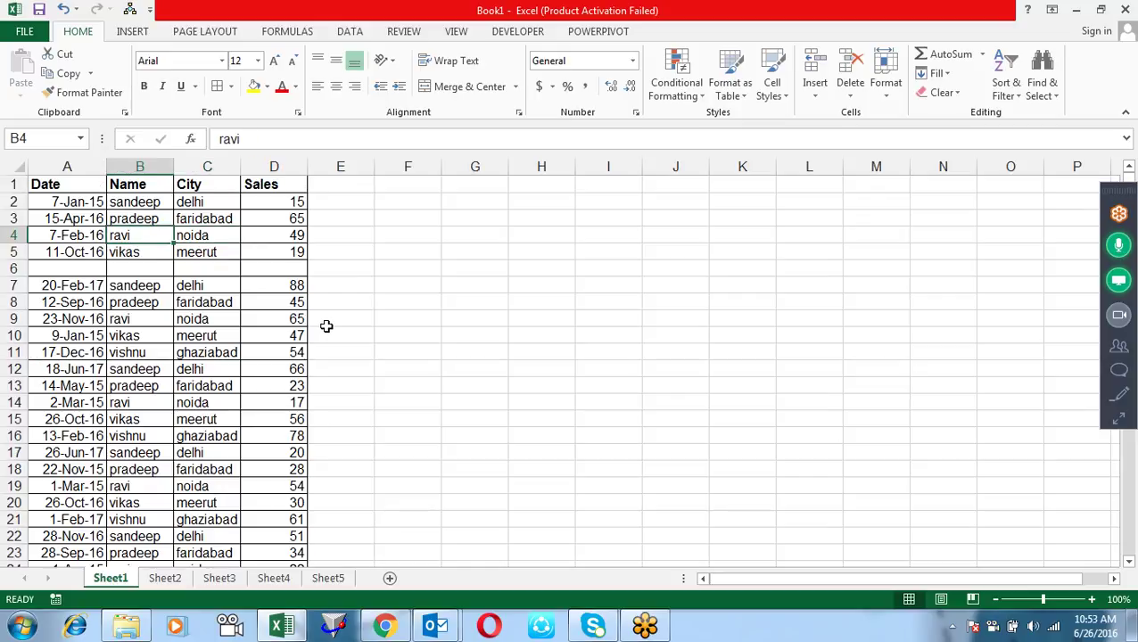
pyautogui.press('Left')
pyautogui.press('Up')
pyautogui.press('Up')
pyautogui.press('Up')
pyautogui.hotkey('shift', 'Right')
pyautogui.hotkey('shift', 'Right')
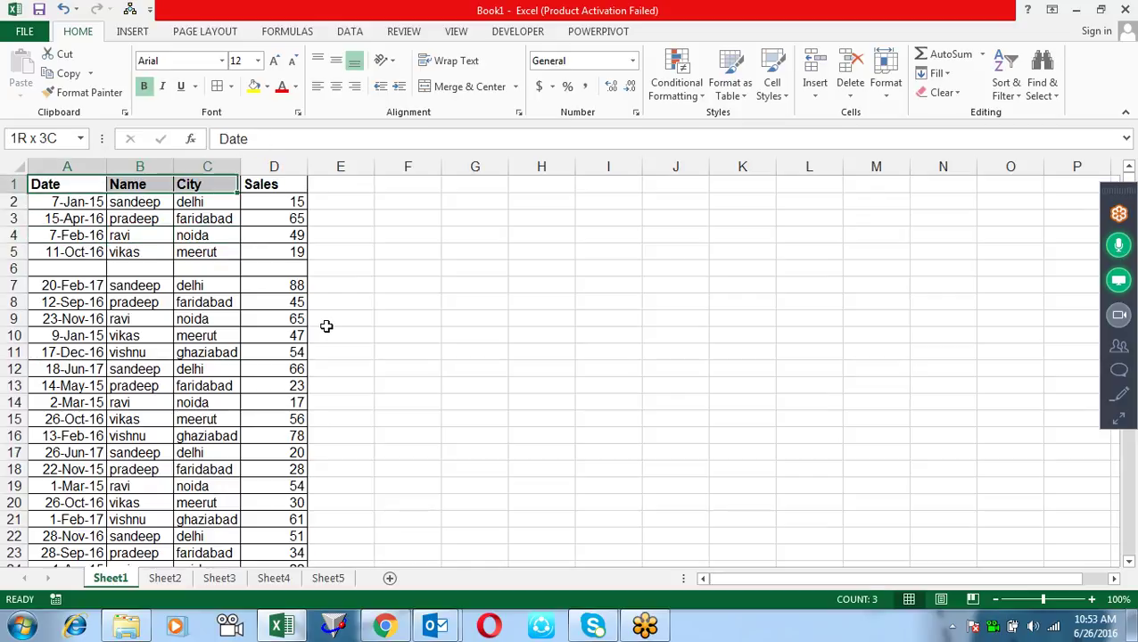
pyautogui.hotkey('shift', 'Right')
pyautogui.hotkey('shift', 'Down')
pyautogui.hotkey('shift', 'Down')
pyautogui.hotkey('shift', 'Down')
pyautogui.hotkey('shift', 'Down')
pyautogui.hotkey('shift', 'Down')
pyautogui.hotkey('shift', 'Down')
pyautogui.hotkey('shift', 'Down')
pyautogui.hotkey('shift', 'Down')
pyautogui.hotkey('ctrl', 'shift', 'Down')
pyautogui.hotkey('ctrl', 'BackSpace')
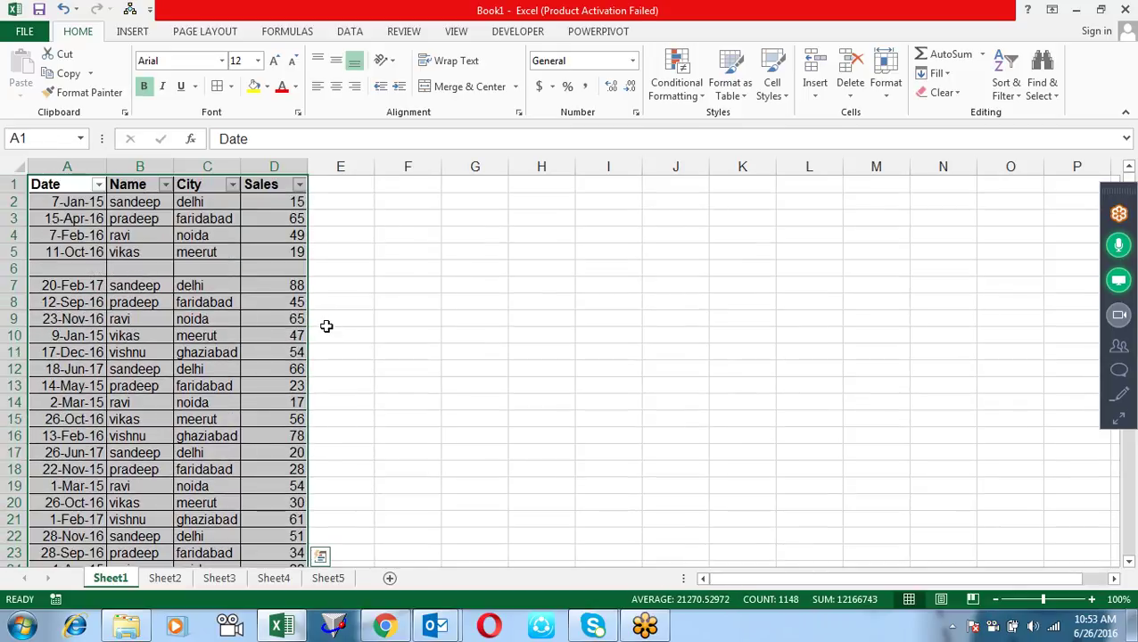
pyautogui.press('Right')
pyautogui.press('Right')
pyautogui.press('Right')
# Step: Delete the blank row 6 so the records close up
pyautogui.hotkey('alt', 'Down')
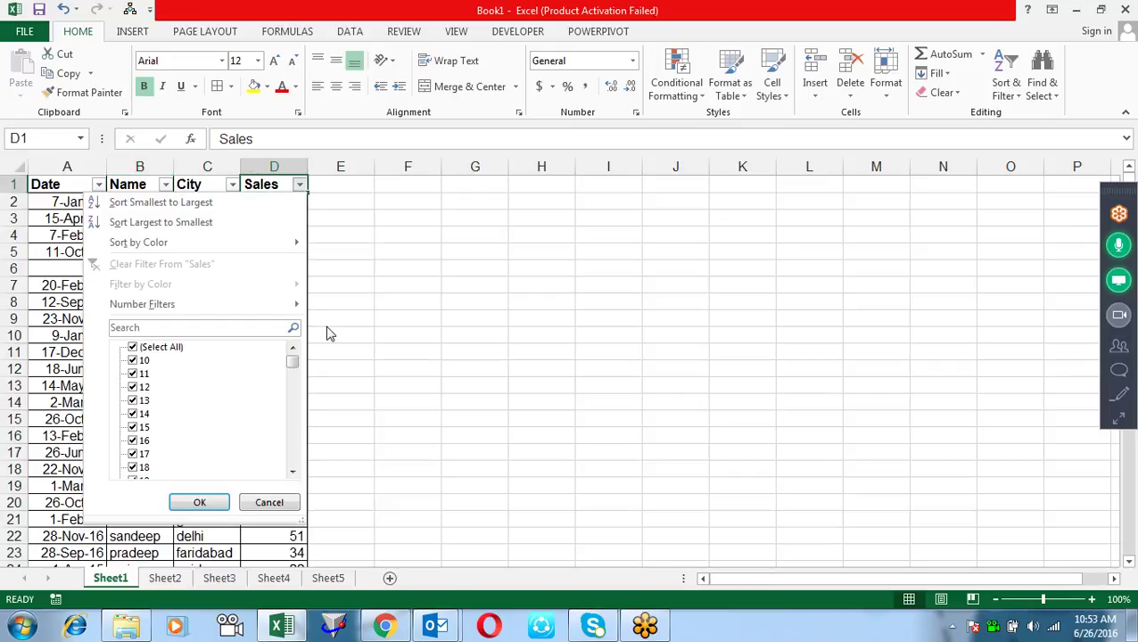
pyautogui.press('Escape')
pyautogui.press('Down')
pyautogui.press('Down')
pyautogui.press('Down')
pyautogui.press('Down')
pyautogui.press('Down')
pyautogui.hotkey('shift', 'space')
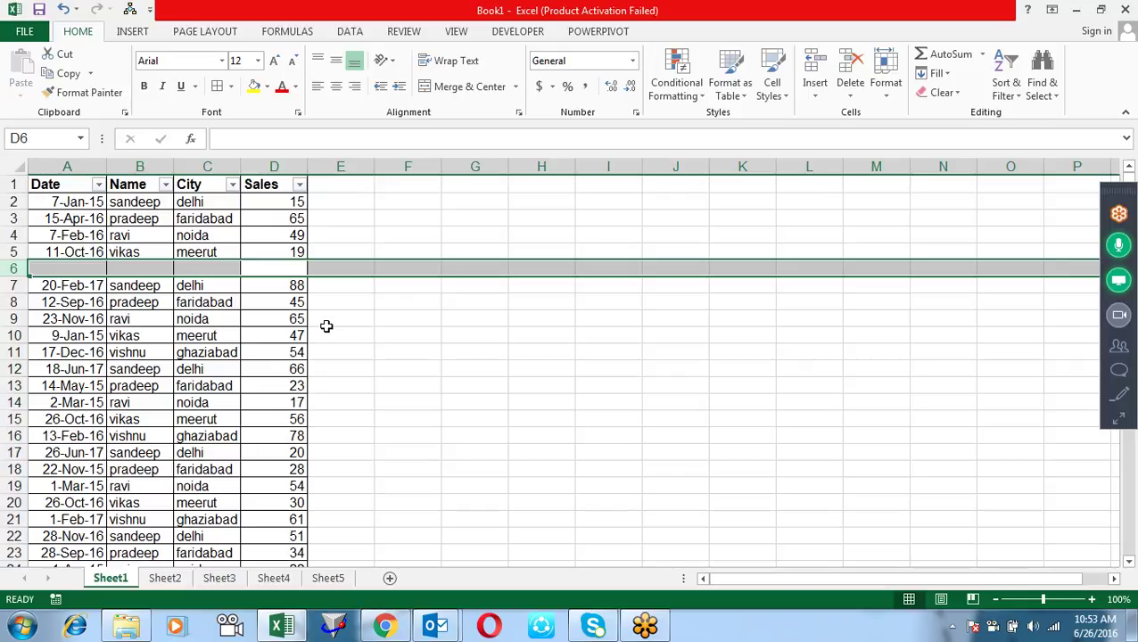
pyautogui.hotkey('ctrl', '-')
pyautogui.press('Up')
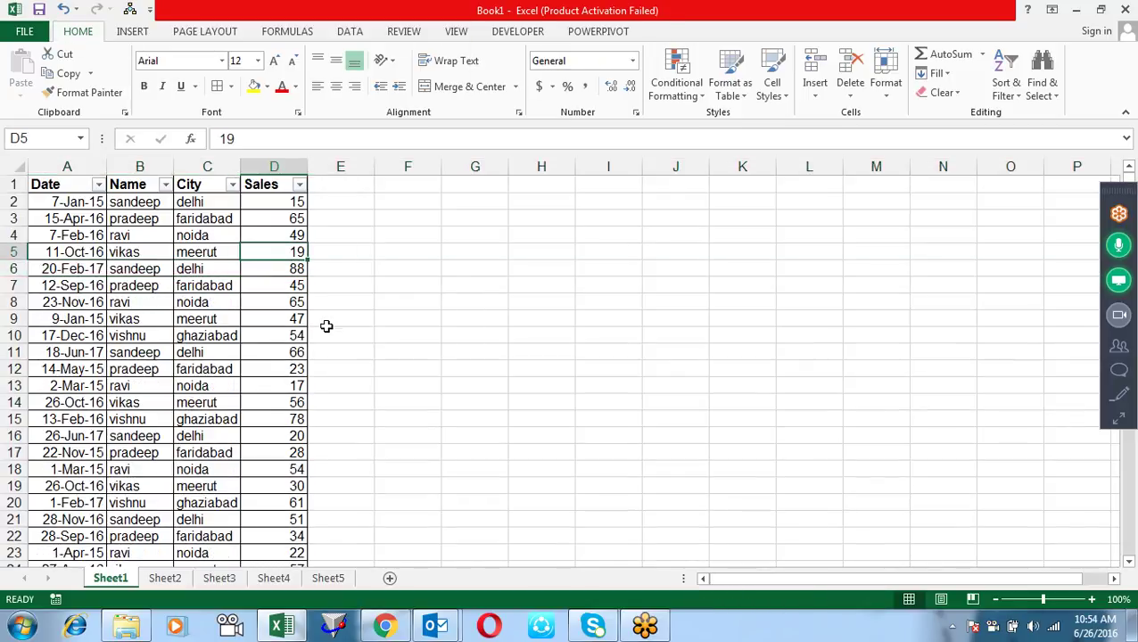
# Step: Move to the date in cell A3
pyautogui.press('Up')
pyautogui.press('Up')
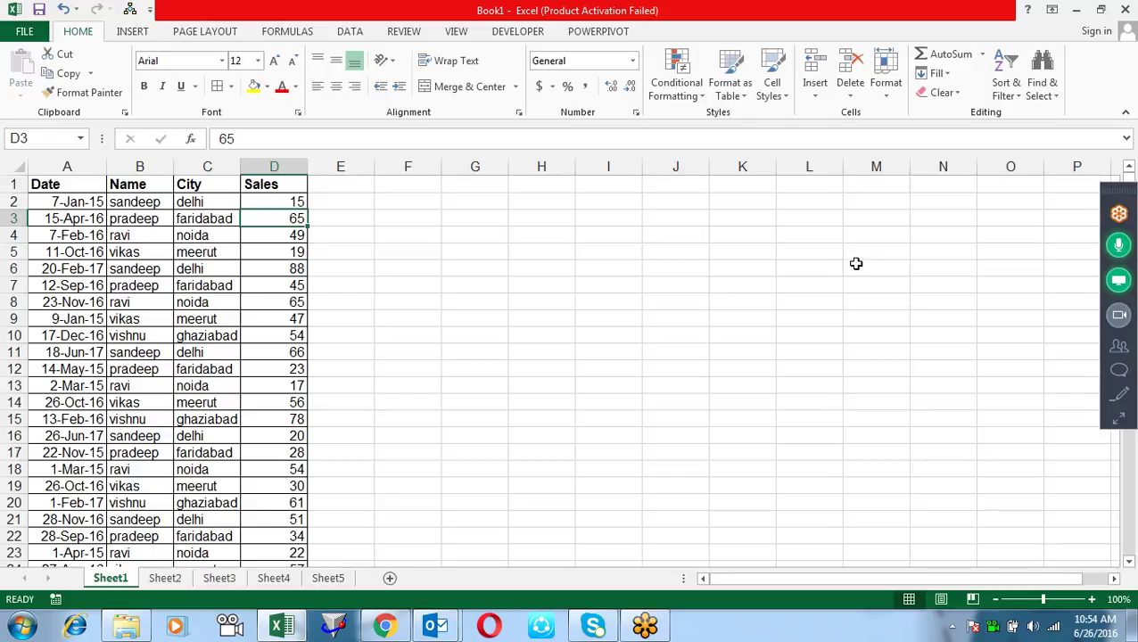
pyautogui.press('Left')
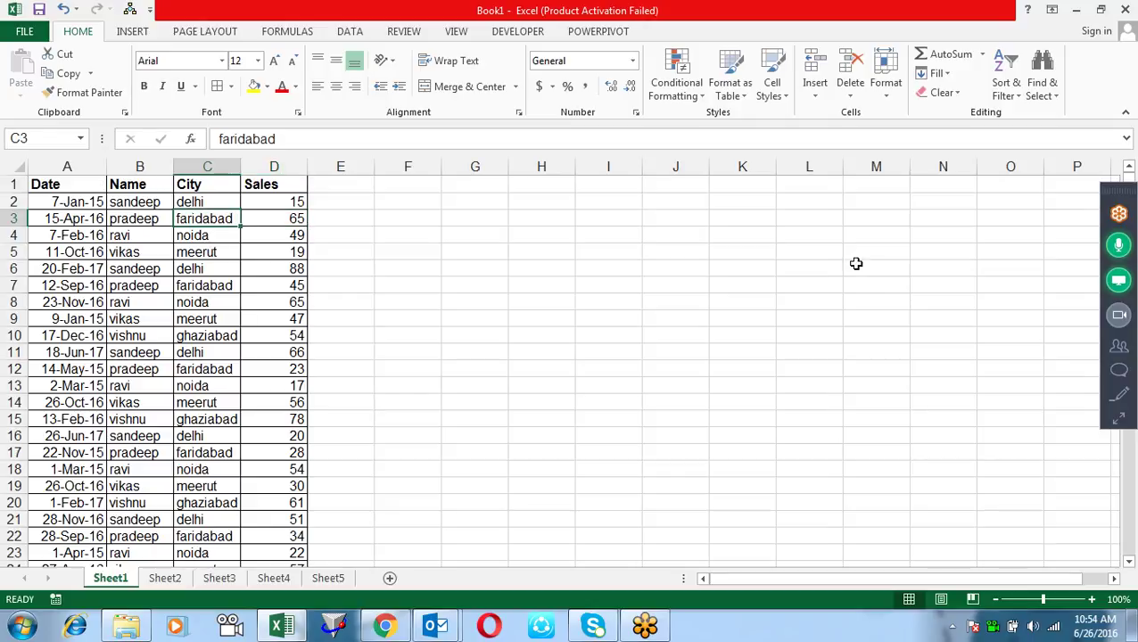
pyautogui.press('Left')
pyautogui.press('Left')
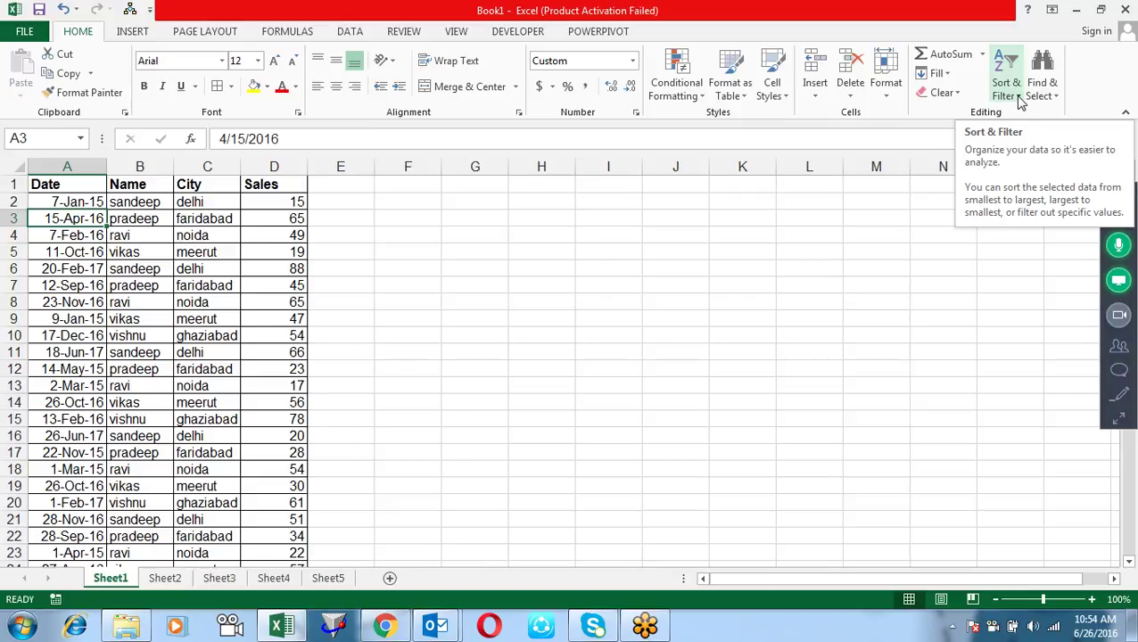
# Step: Pick a Date cell and sort the table oldest to newest
pyautogui.click(1021, 101)
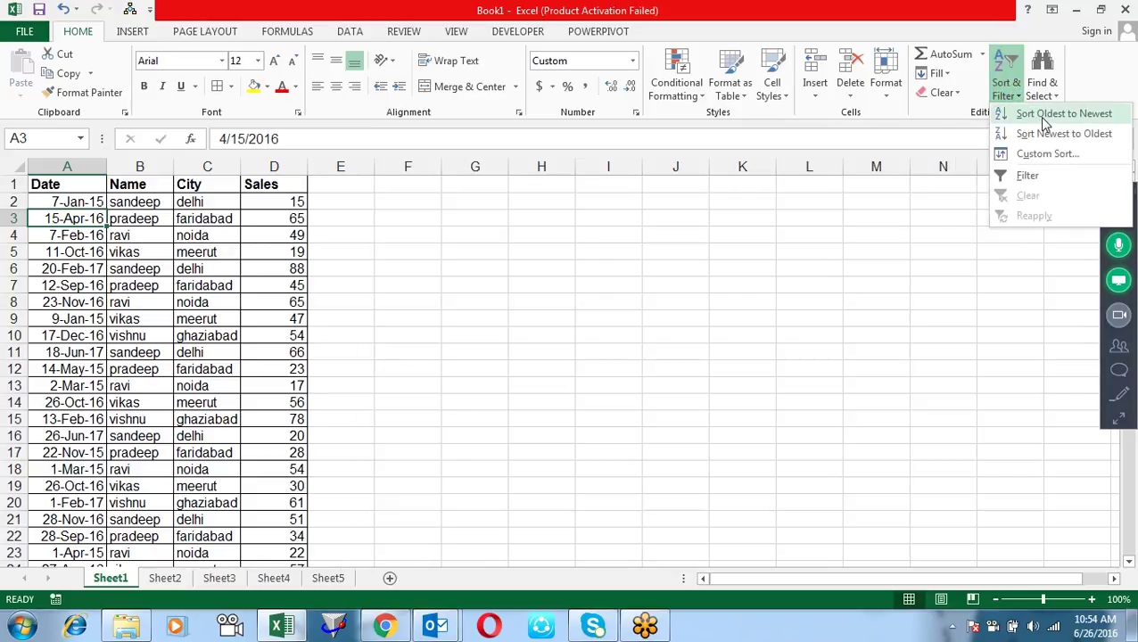
pyautogui.click(129, 212)
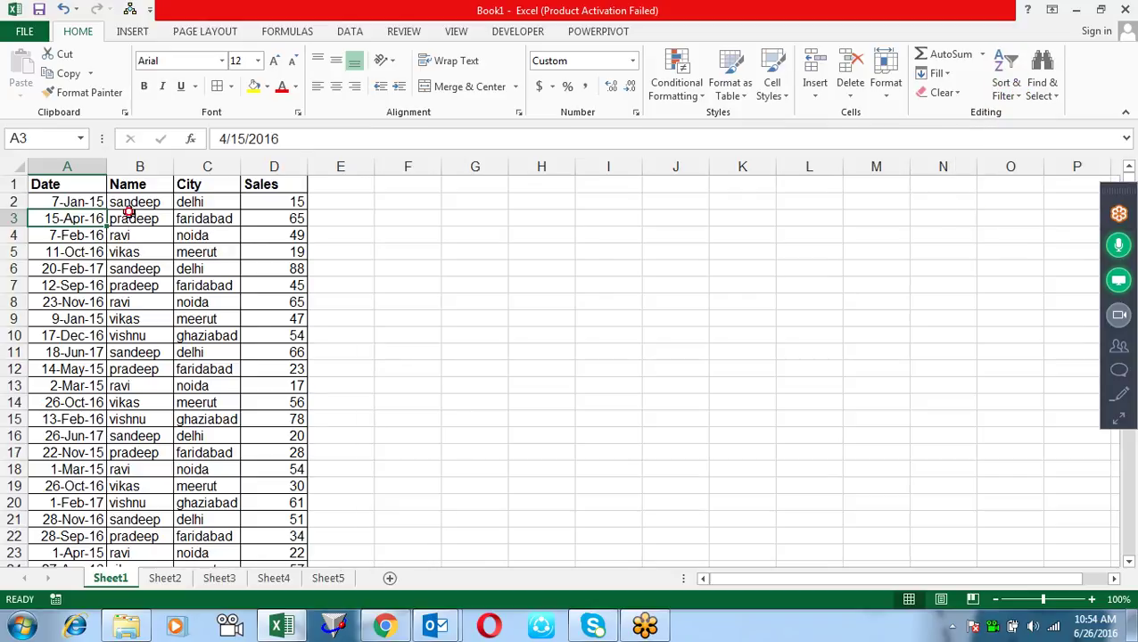
pyautogui.click(1010, 89)
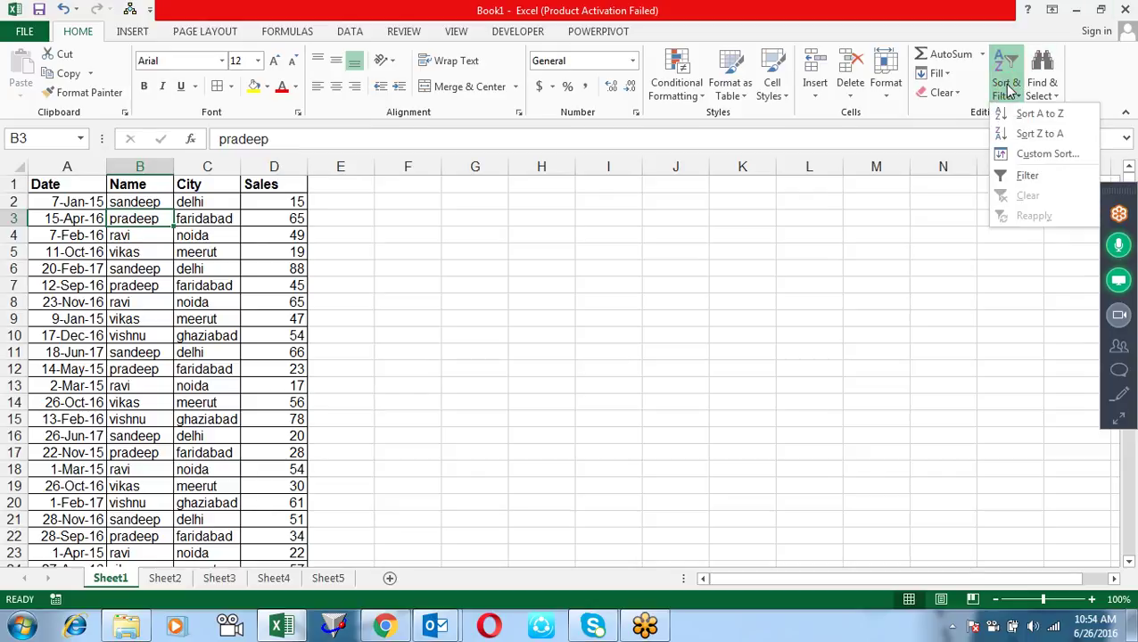
pyautogui.click(247, 223)
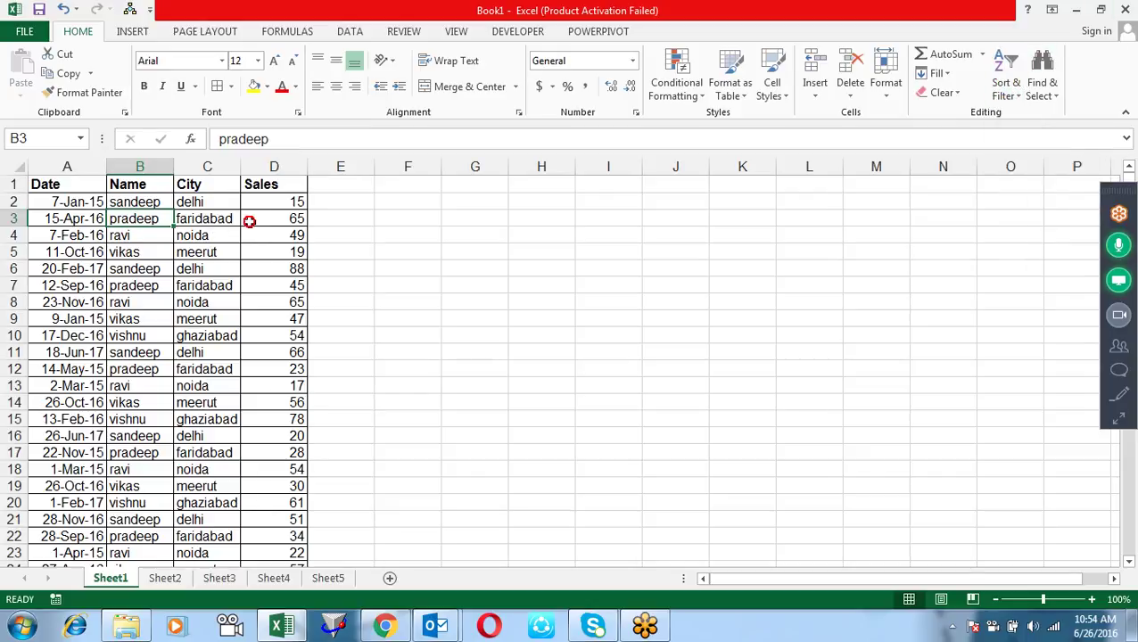
pyautogui.click(1003, 97)
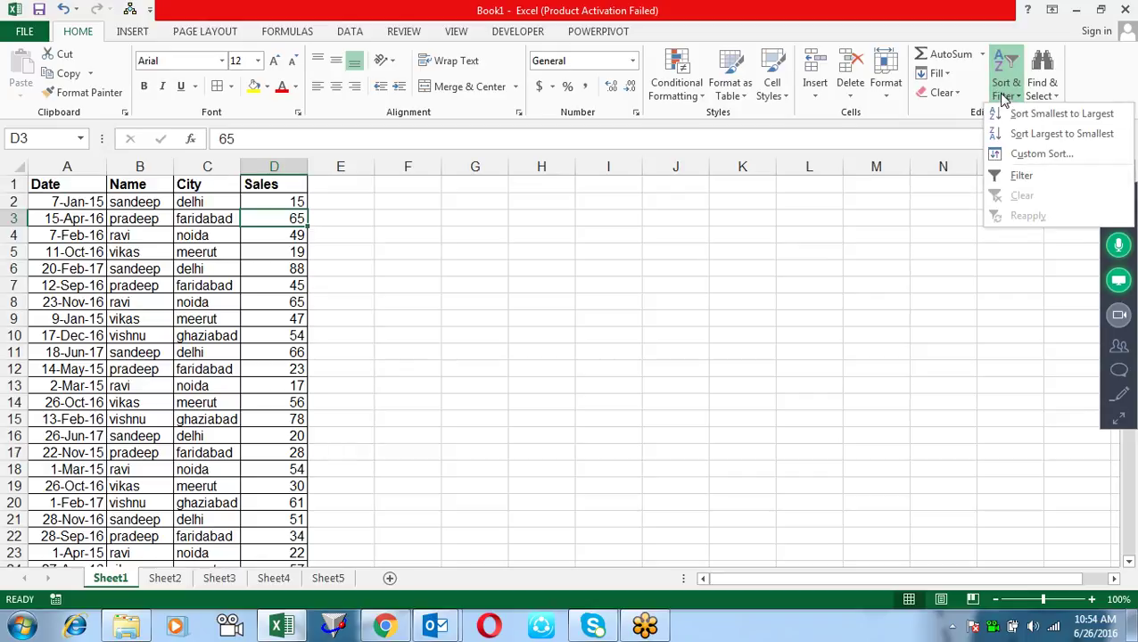
pyautogui.click(43, 214)
pyautogui.click(43, 215)
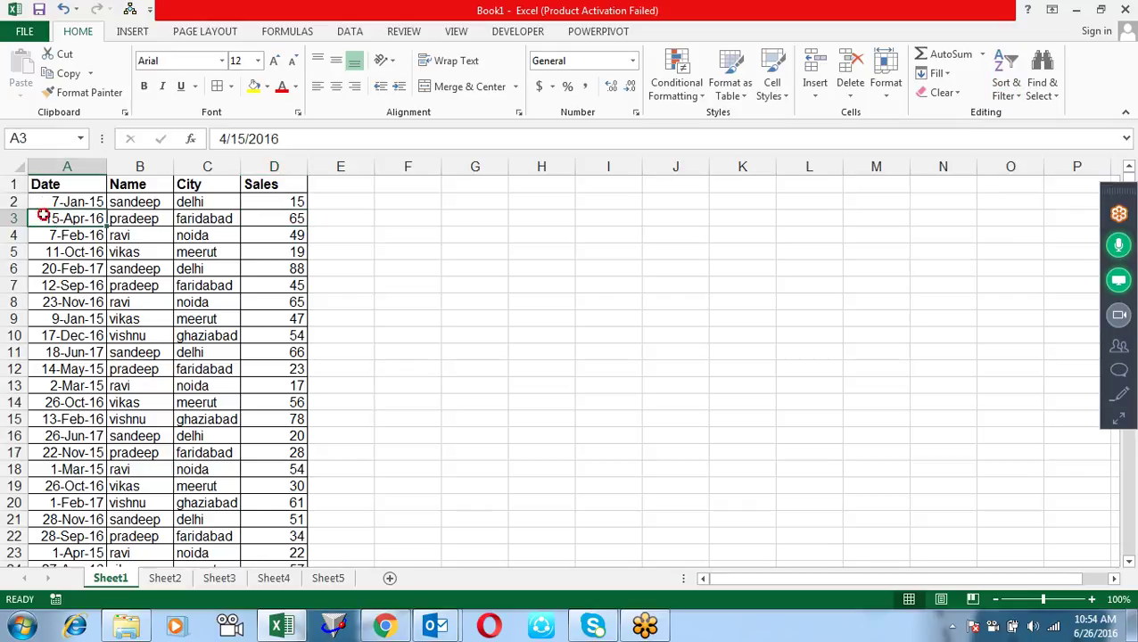
pyautogui.click(1001, 93)
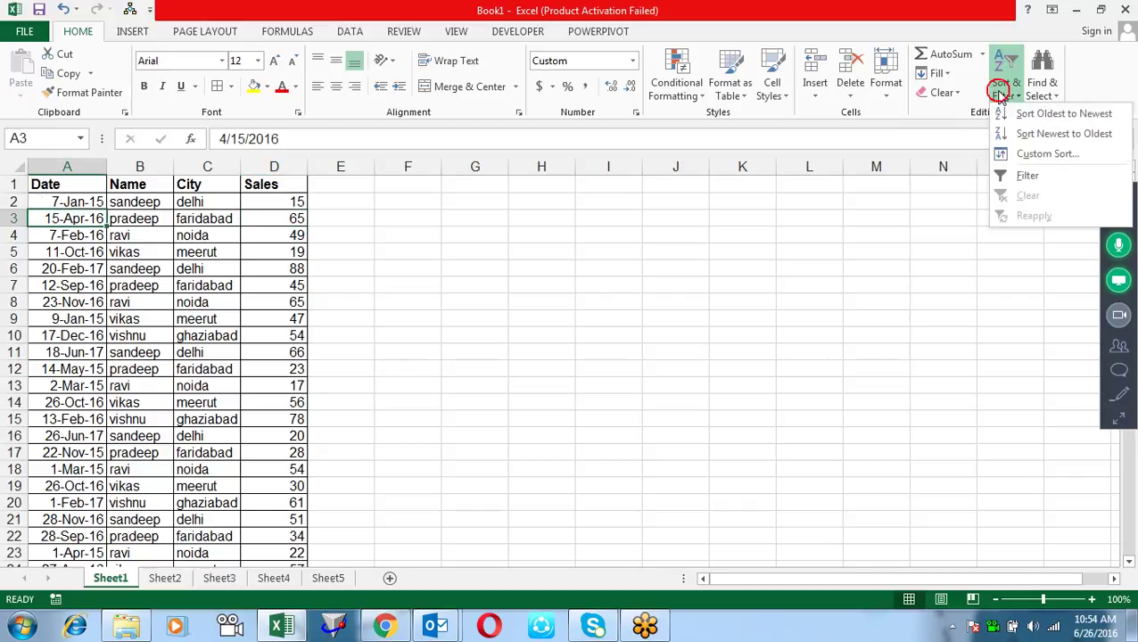
pyautogui.click(1037, 115)
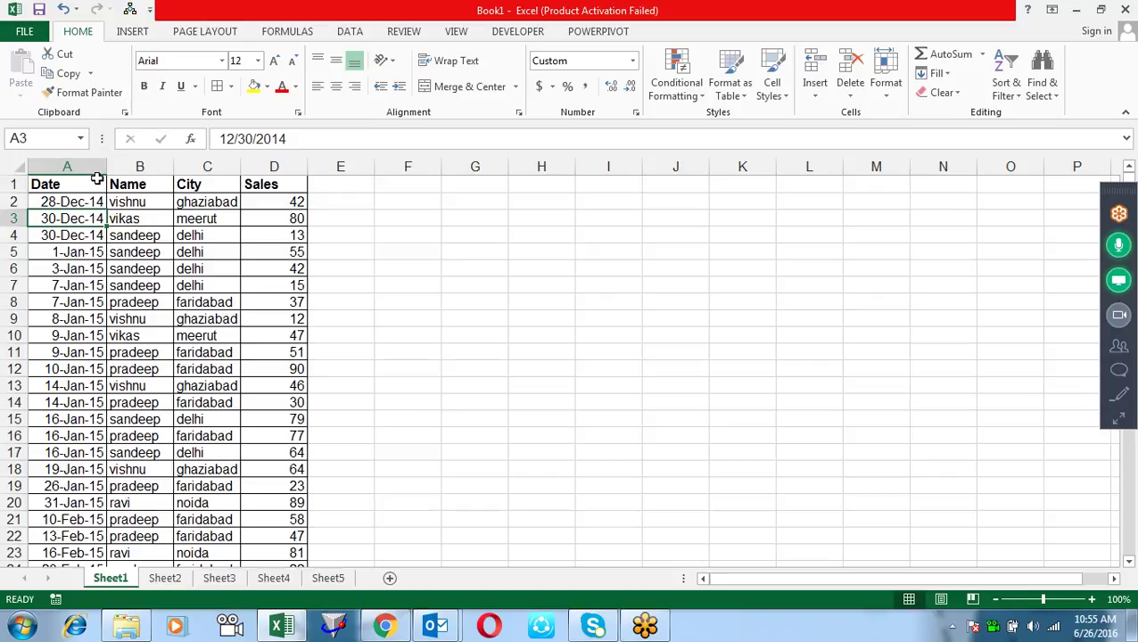
# Step: Re-sort the Date and Name columns oldest first; try newest first, then undo it
pyautogui.moveTo(67, 167); pyautogui.dragTo(140, 167)
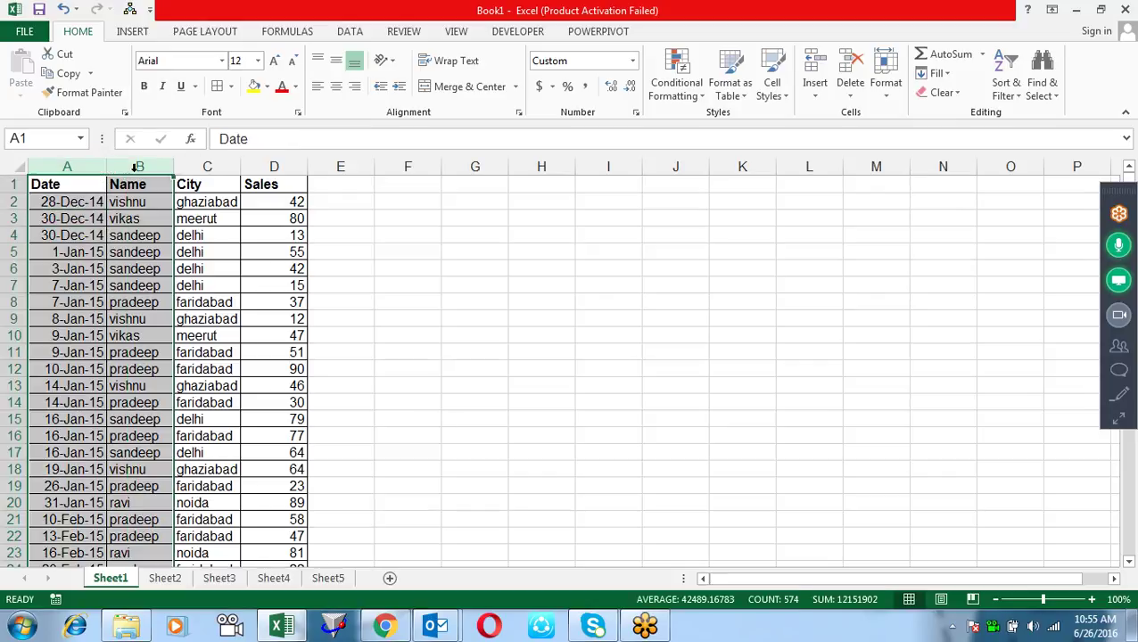
pyautogui.click(1009, 99)
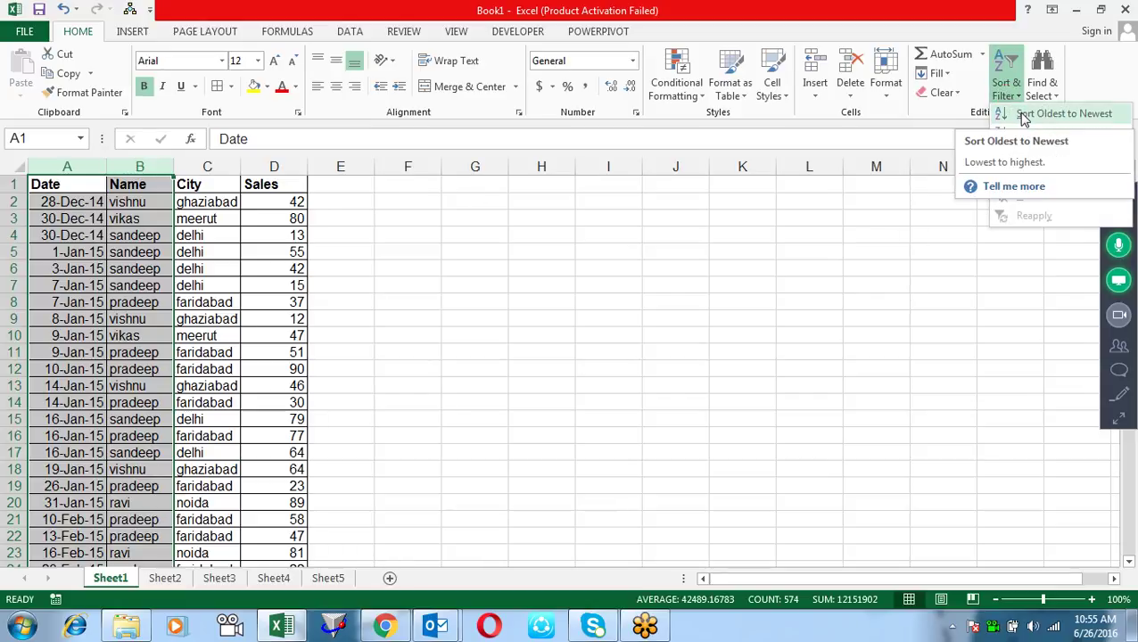
pyautogui.click(1024, 114)
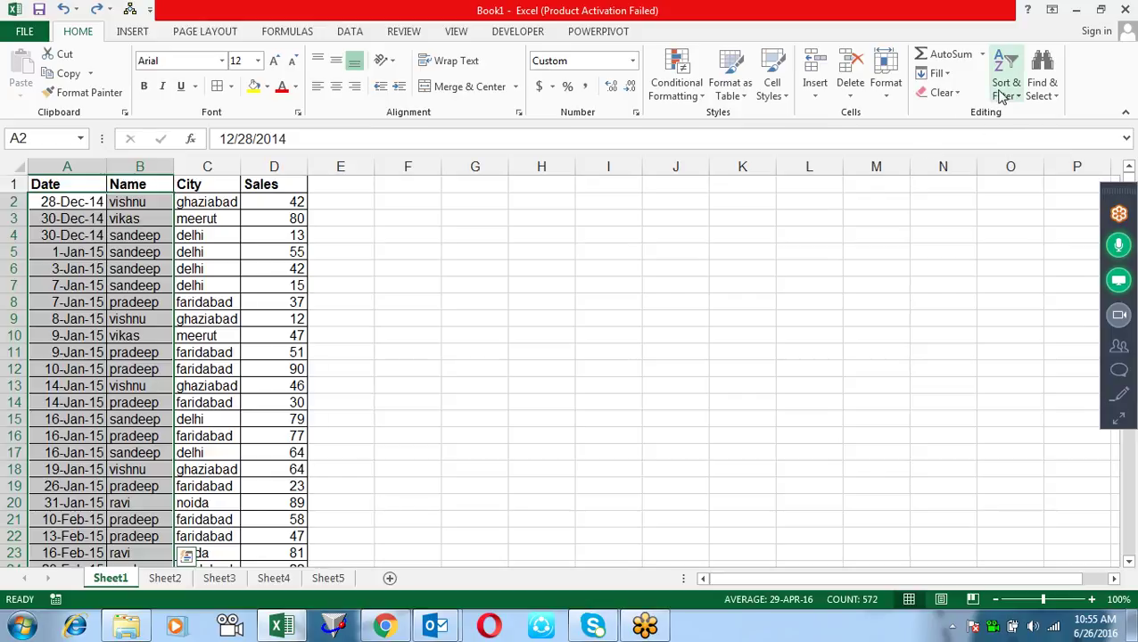
pyautogui.click(1003, 95)
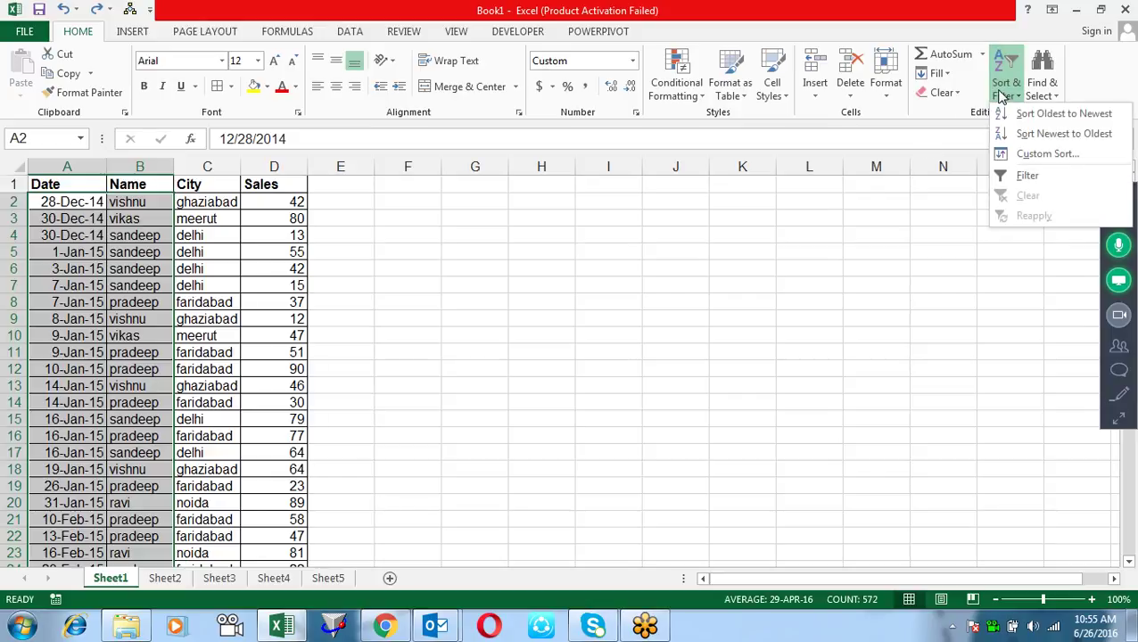
pyautogui.click(1039, 135)
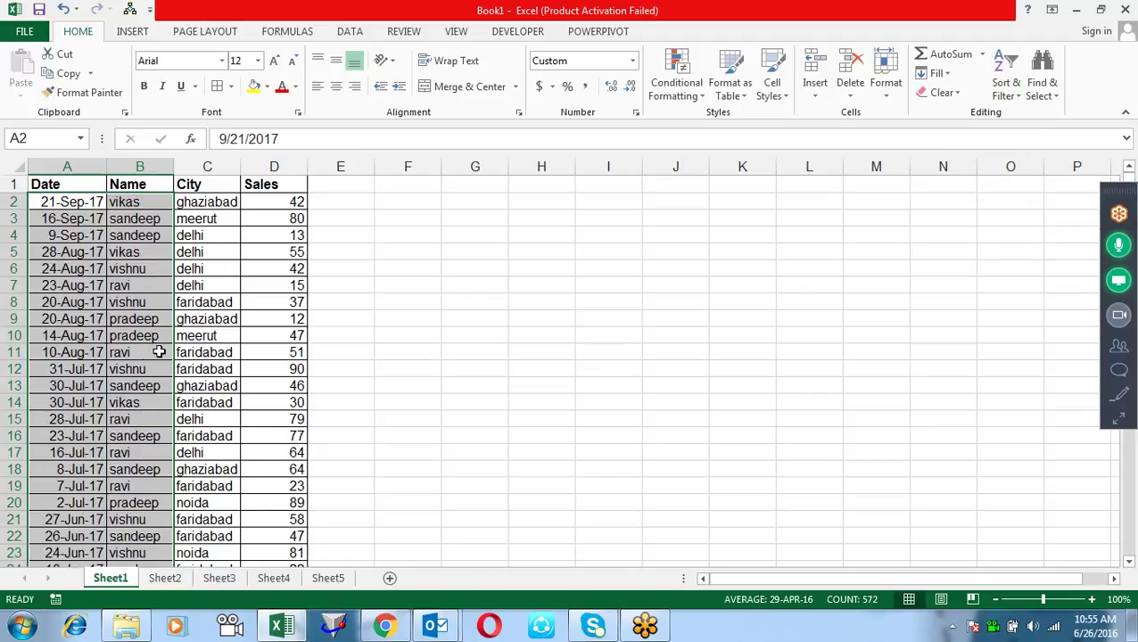
pyautogui.hotkey('ctrl', 'z')
pyautogui.click(215, 303)
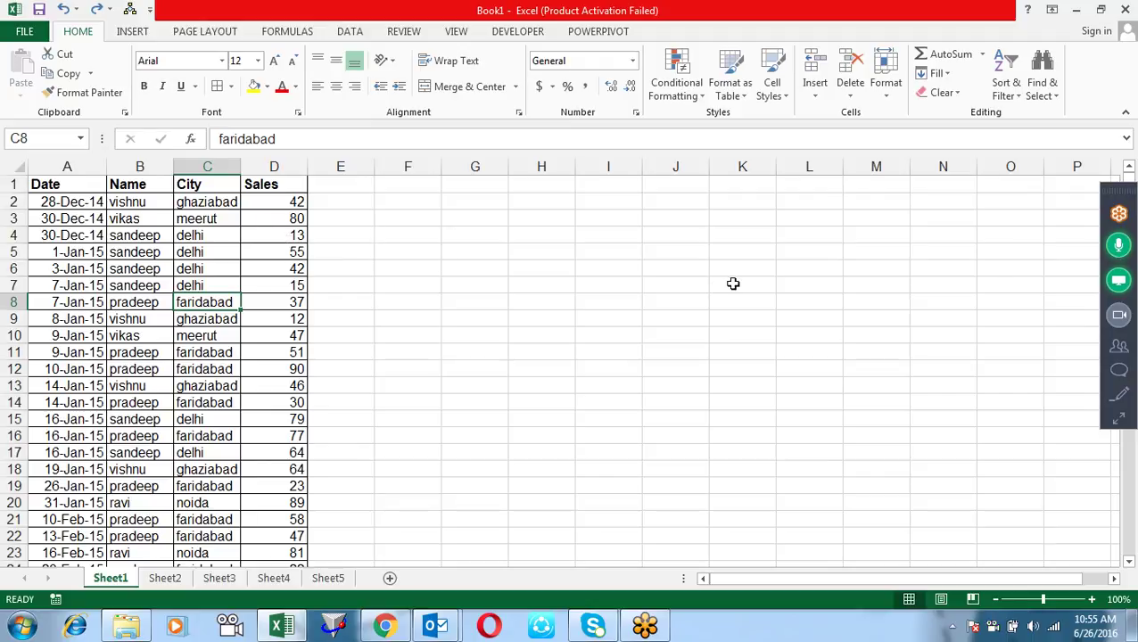
# Step: Undo the date sort so the table starts again with 7-Jan-15
pyautogui.click(1042, 89)
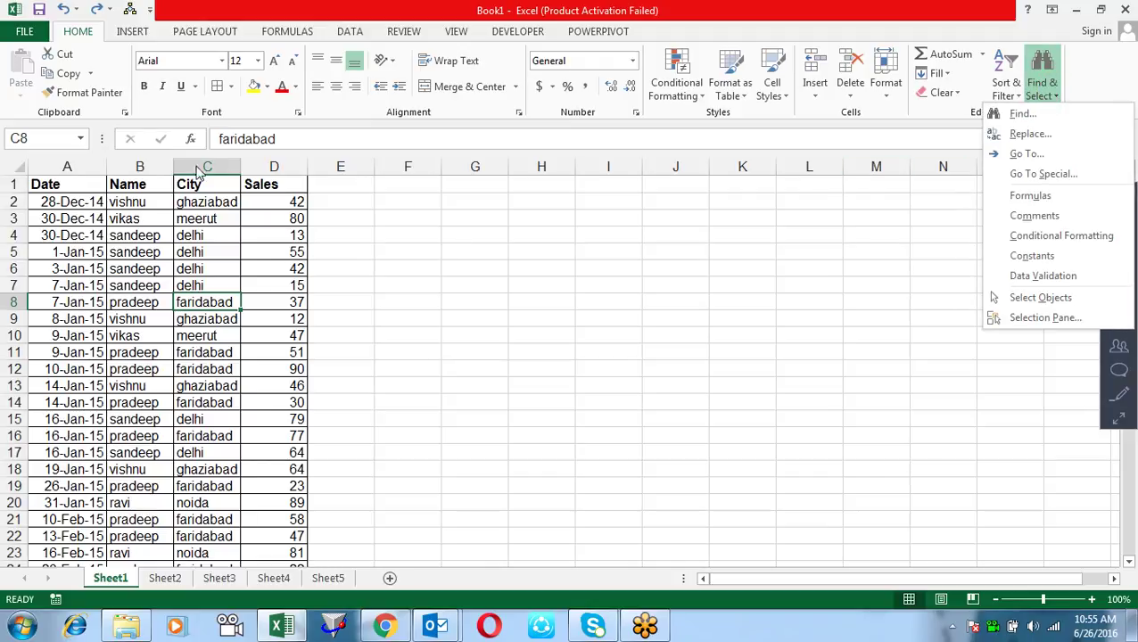
pyautogui.click(179, 208)
pyautogui.click(210, 250)
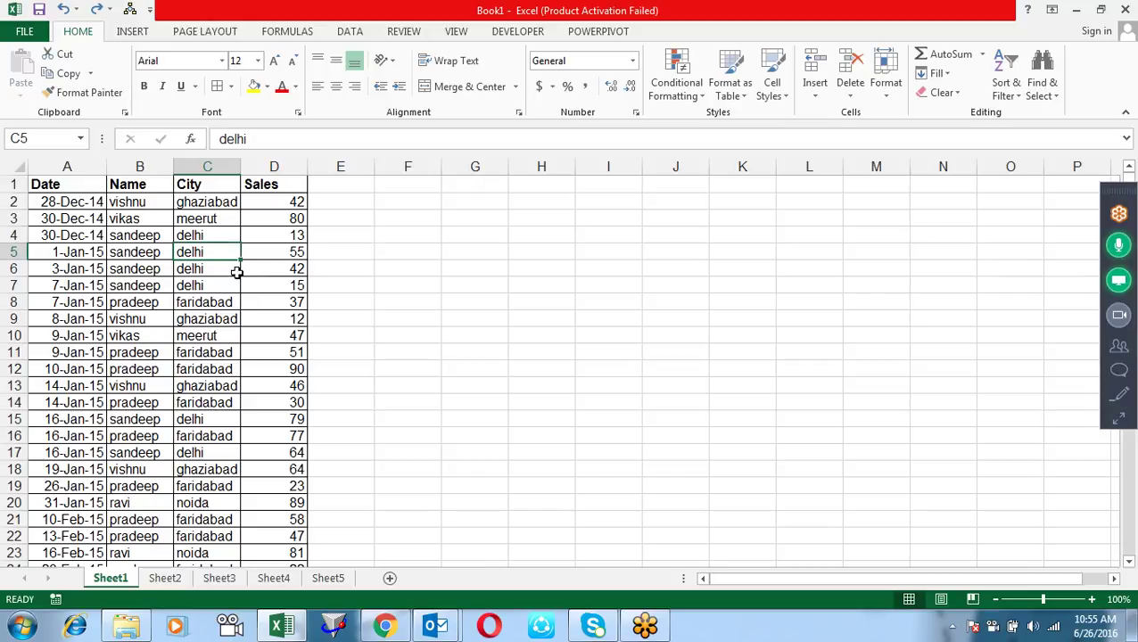
pyautogui.hotkey('ctrl', 'z')
# Step: Select the dates, names and sales values in columns A, B and D to review them
pyautogui.click(185, 253)
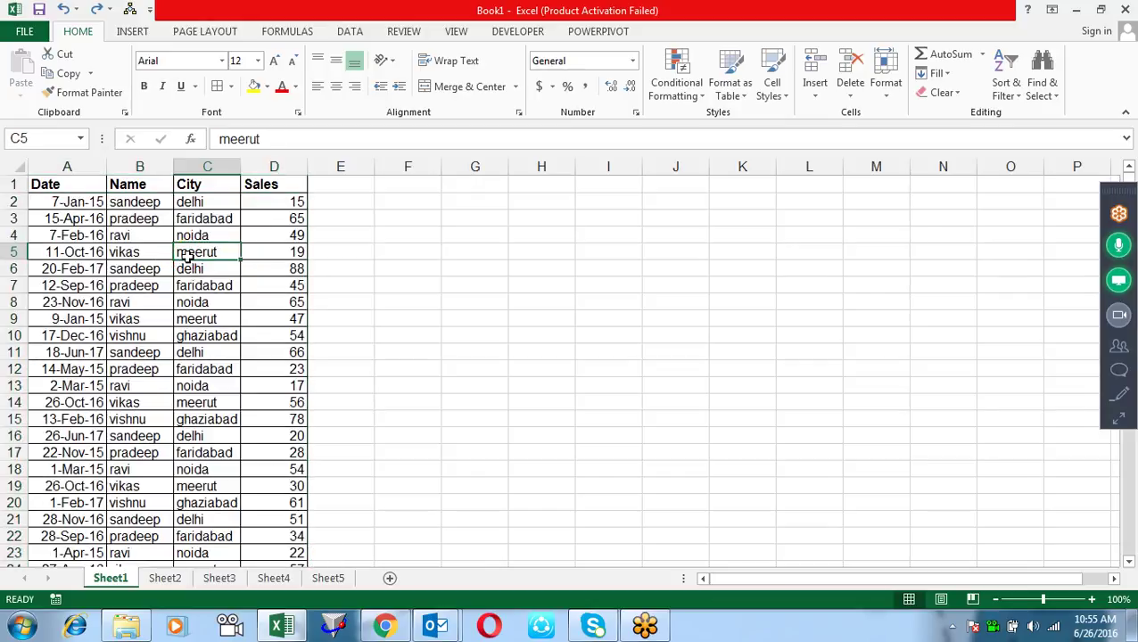
pyautogui.moveTo(91, 204); pyautogui.dragTo(70, 332)
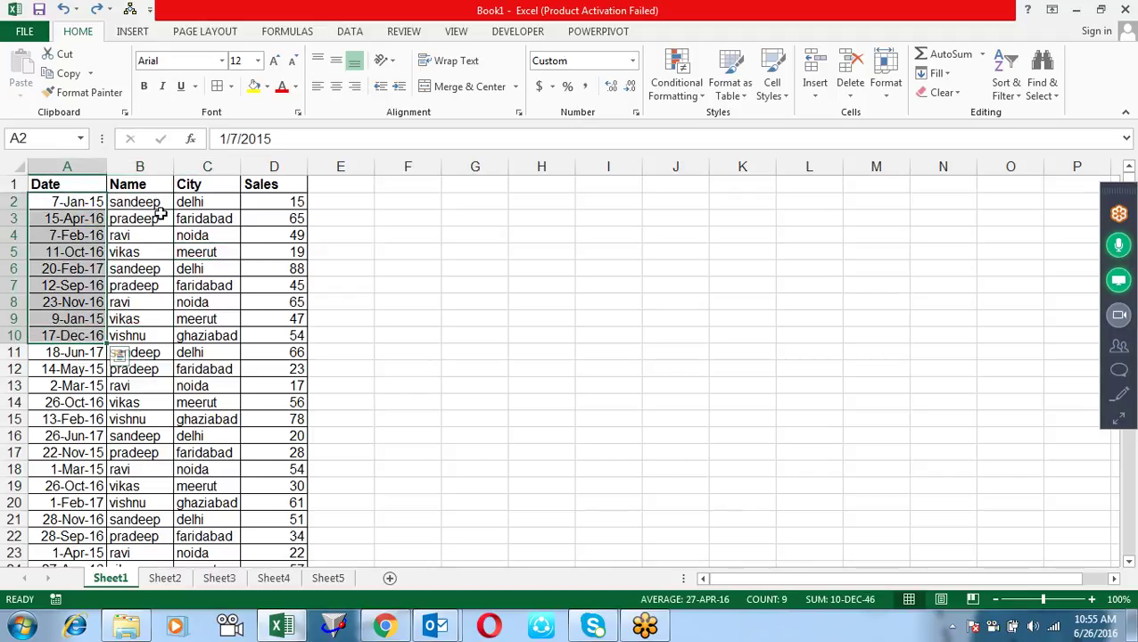
pyautogui.moveTo(161, 198); pyautogui.dragTo(152, 393)
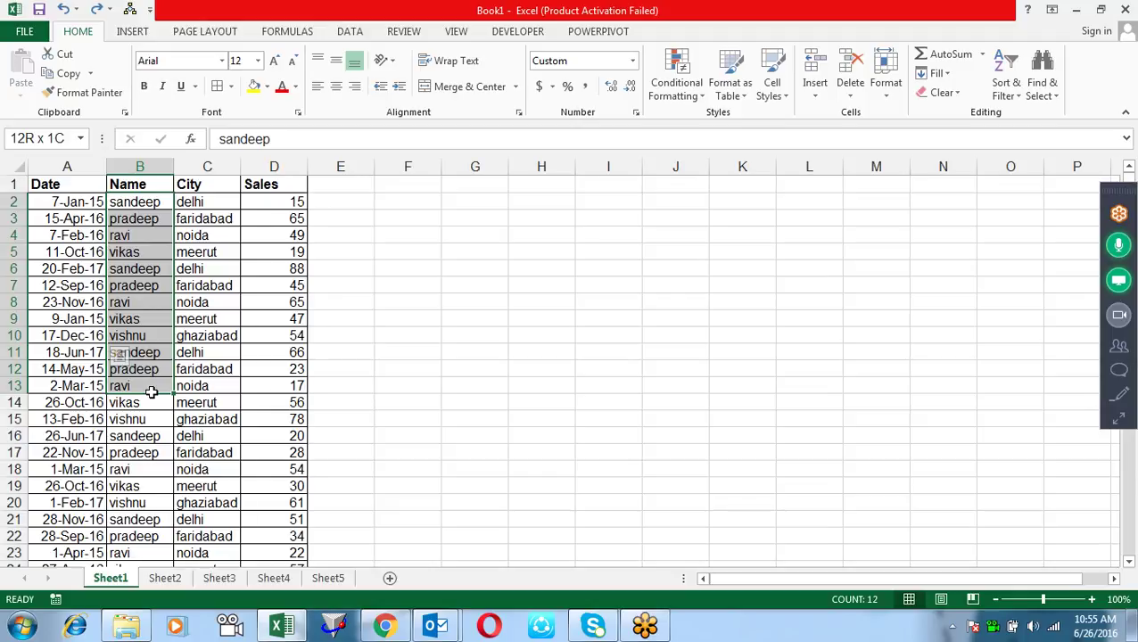
pyautogui.moveTo(152, 392); pyautogui.dragTo(152, 397)
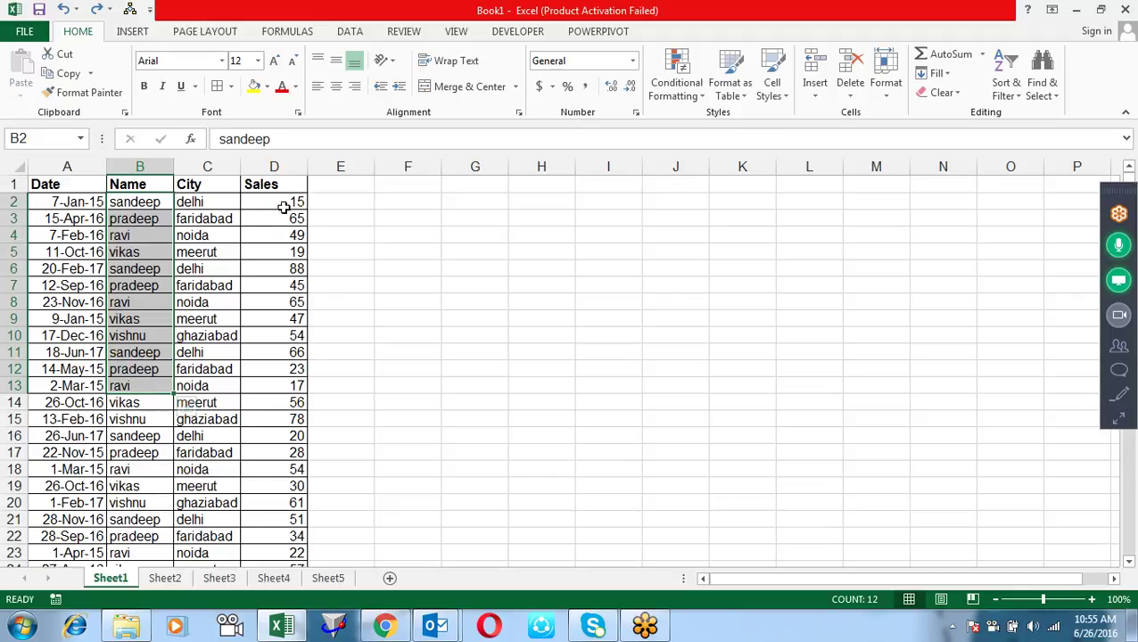
pyautogui.moveTo(283, 207); pyautogui.dragTo(299, 389)
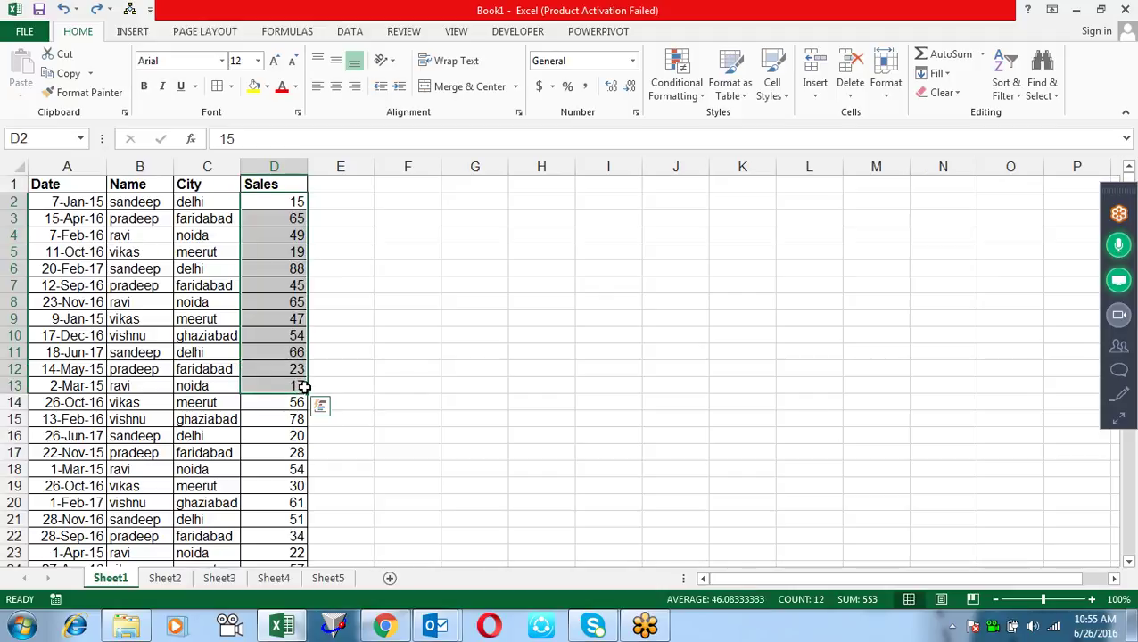
pyautogui.click(149, 283)
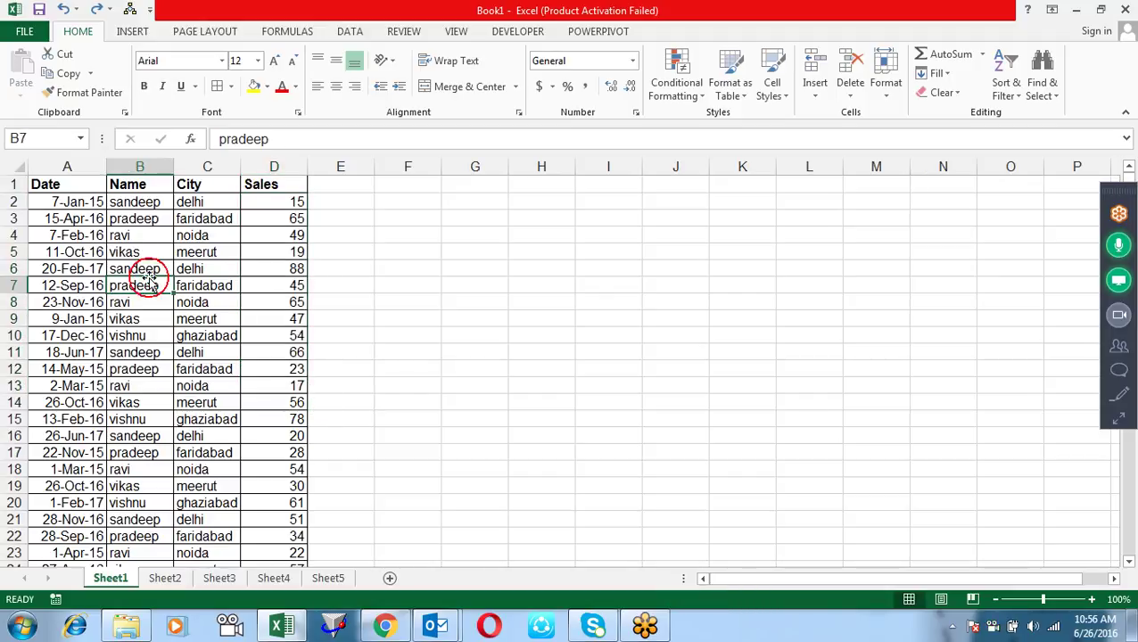
# Step: In Custom Sort, with row 1 as headers, set the first level to Name sorted on cell values
pyautogui.click(1005, 90)
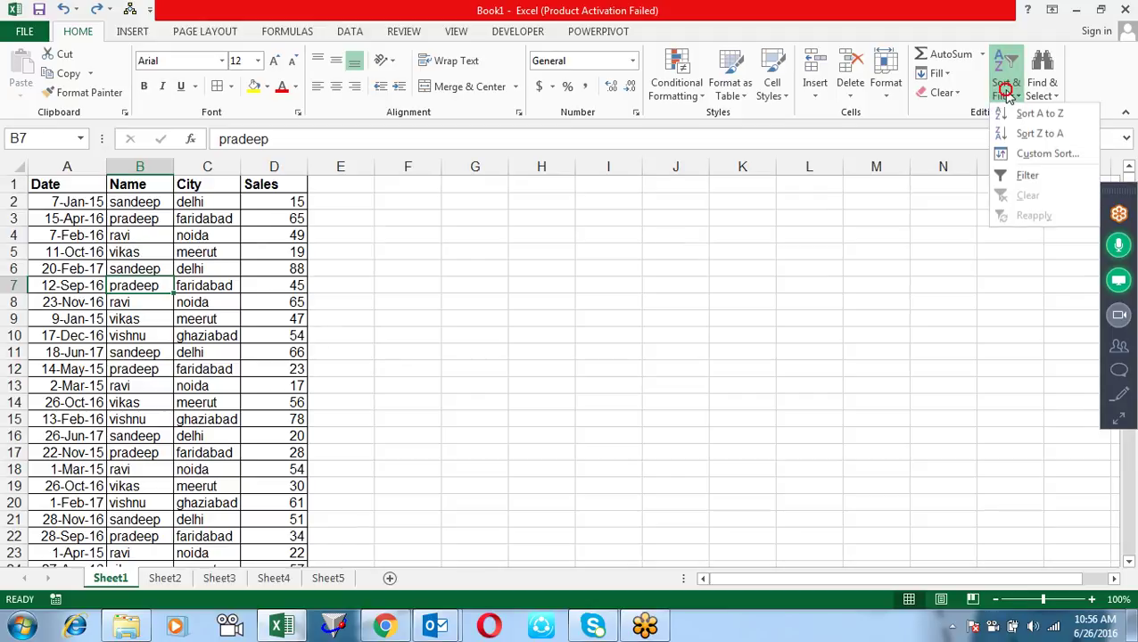
pyautogui.click(1032, 156)
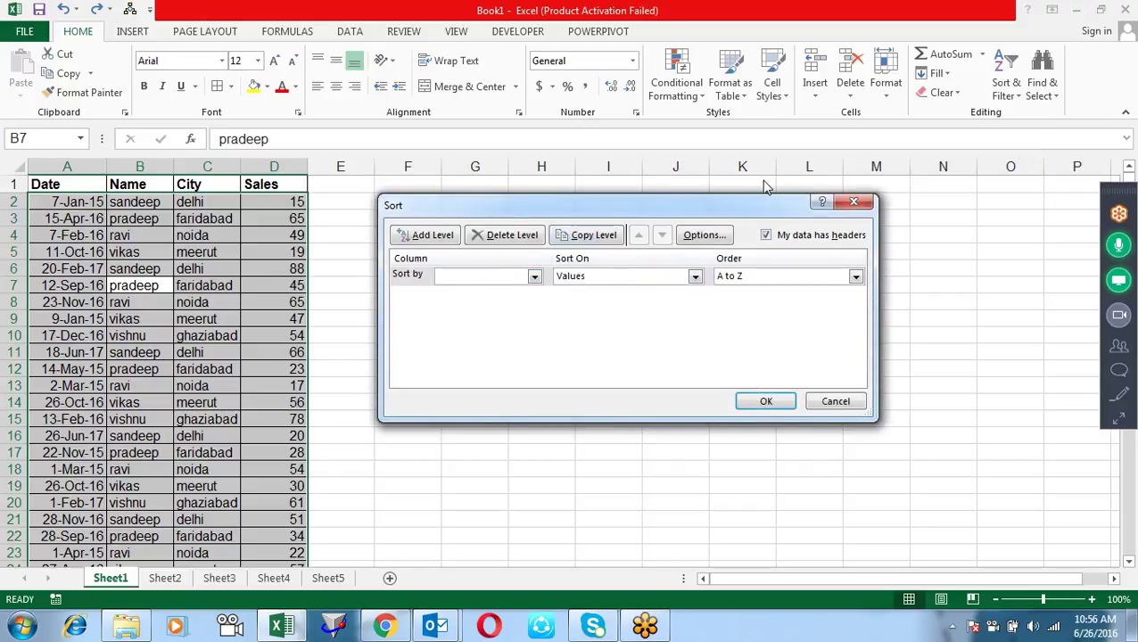
pyautogui.click(534, 277)
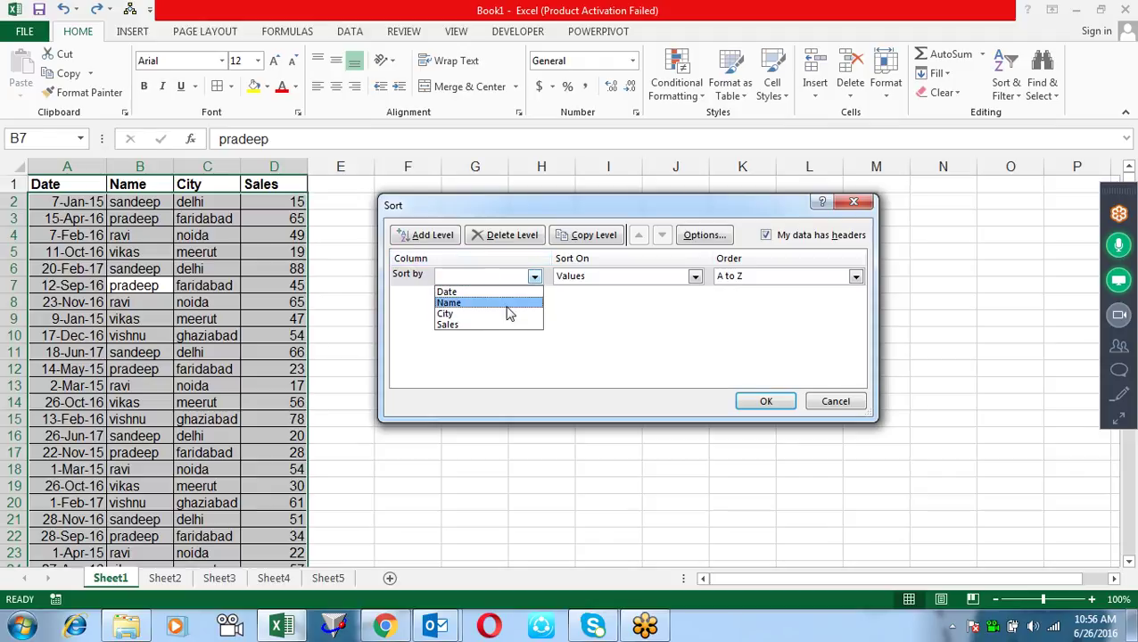
pyautogui.click(611, 348)
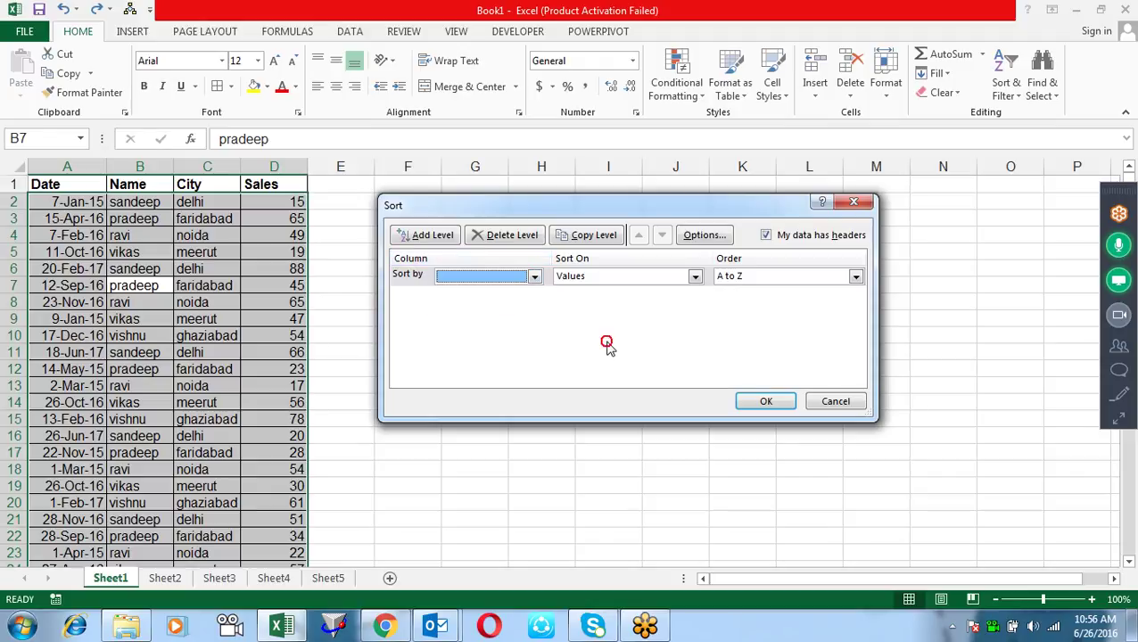
pyautogui.click(767, 236)
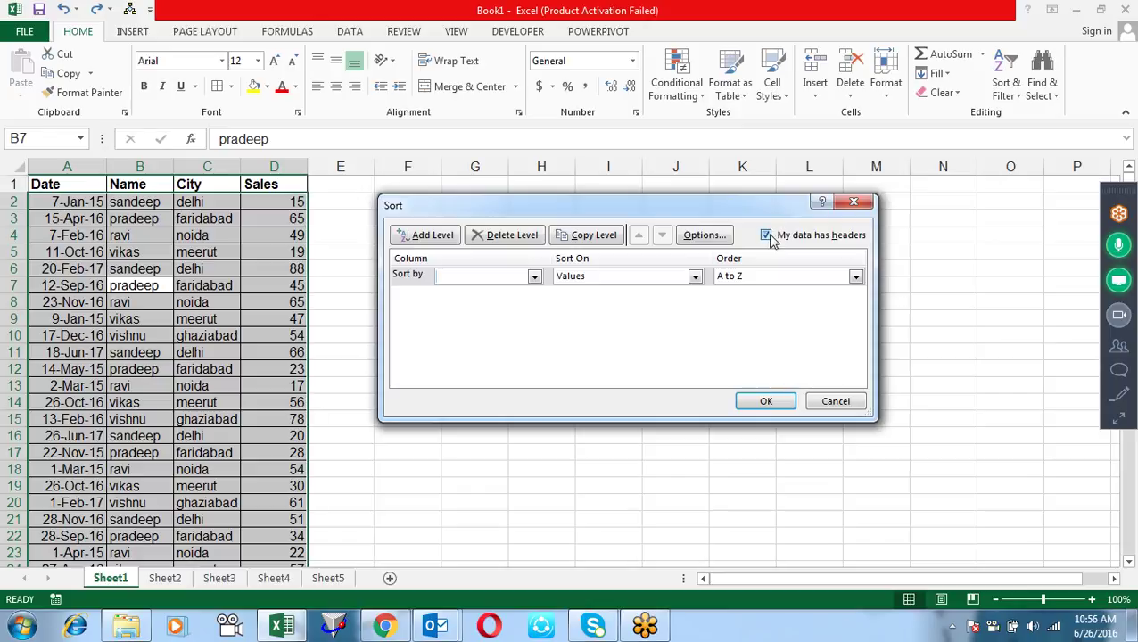
pyautogui.click(534, 277)
pyautogui.click(539, 280)
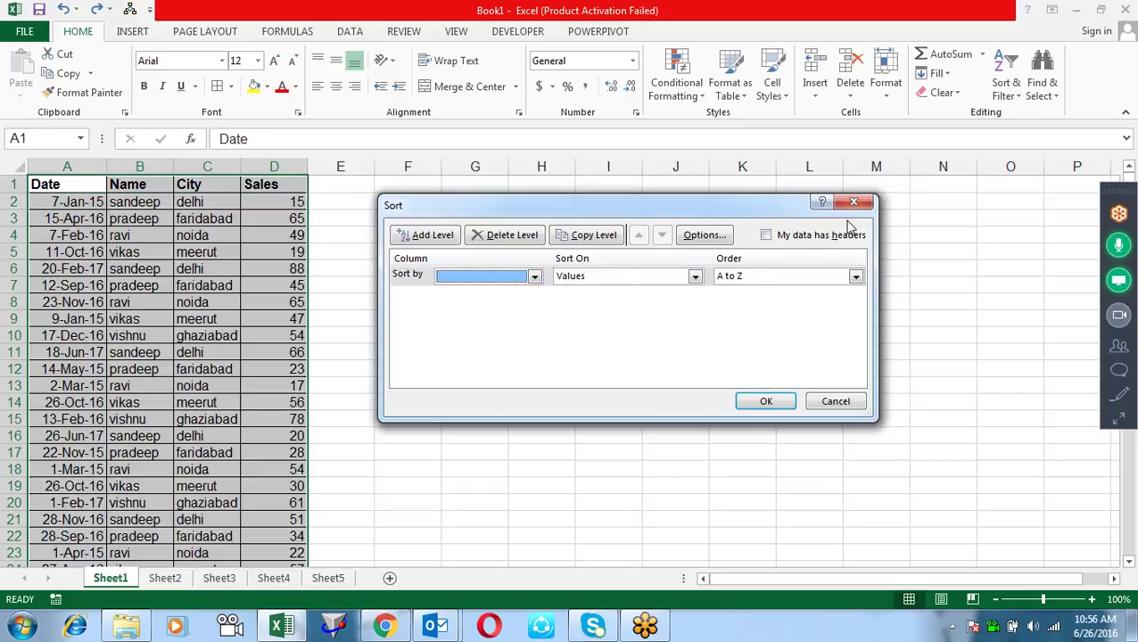
pyautogui.click(808, 235)
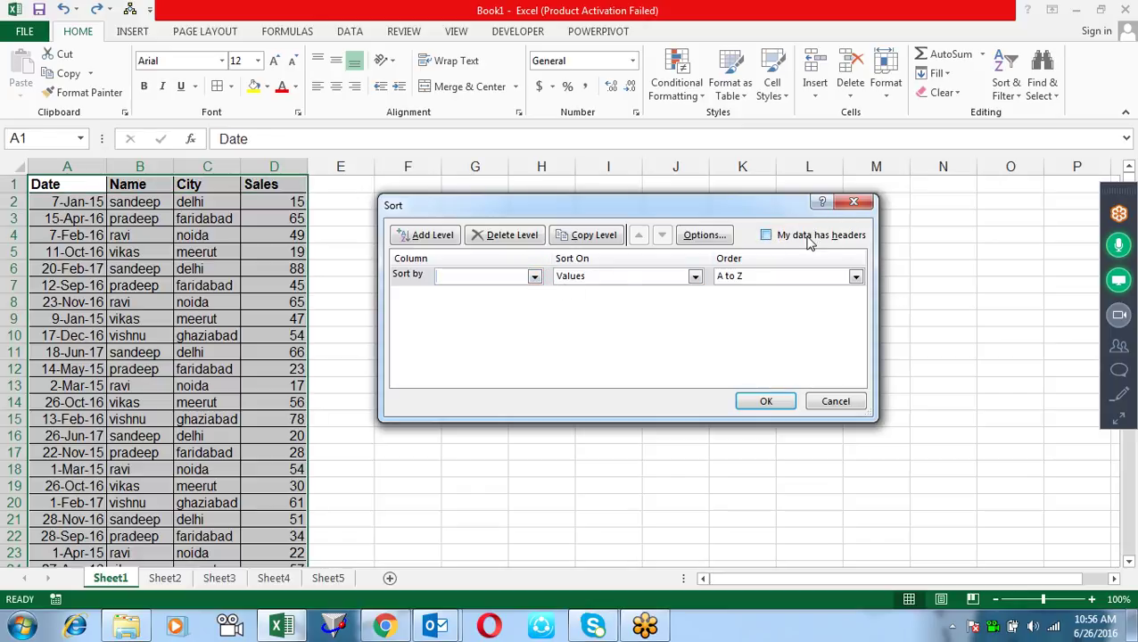
pyautogui.click(534, 277)
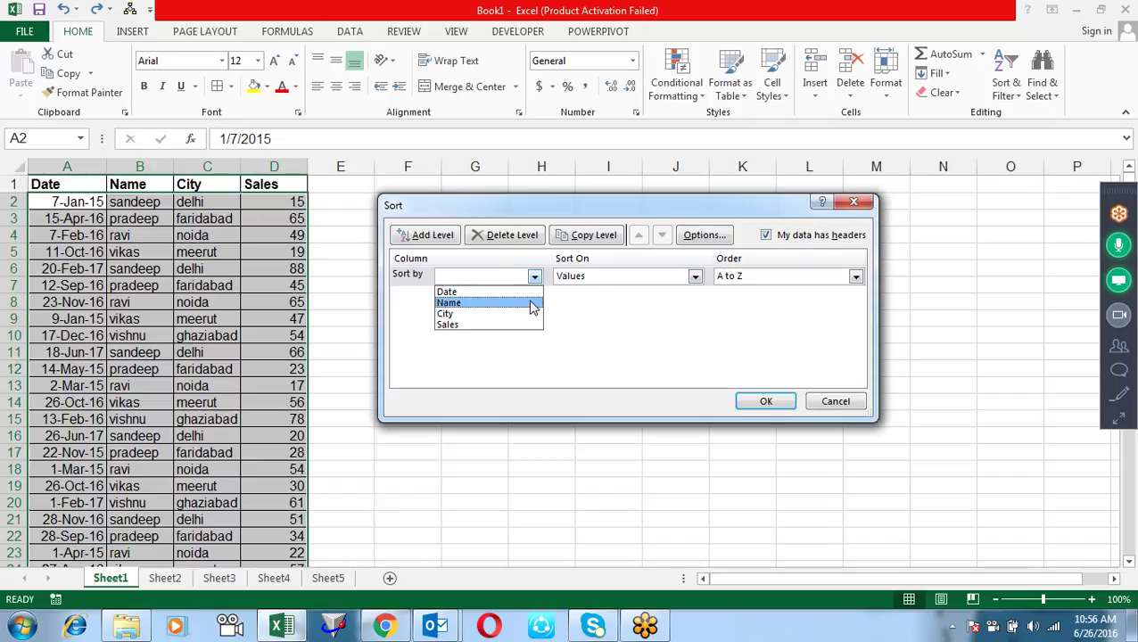
pyautogui.click(533, 304)
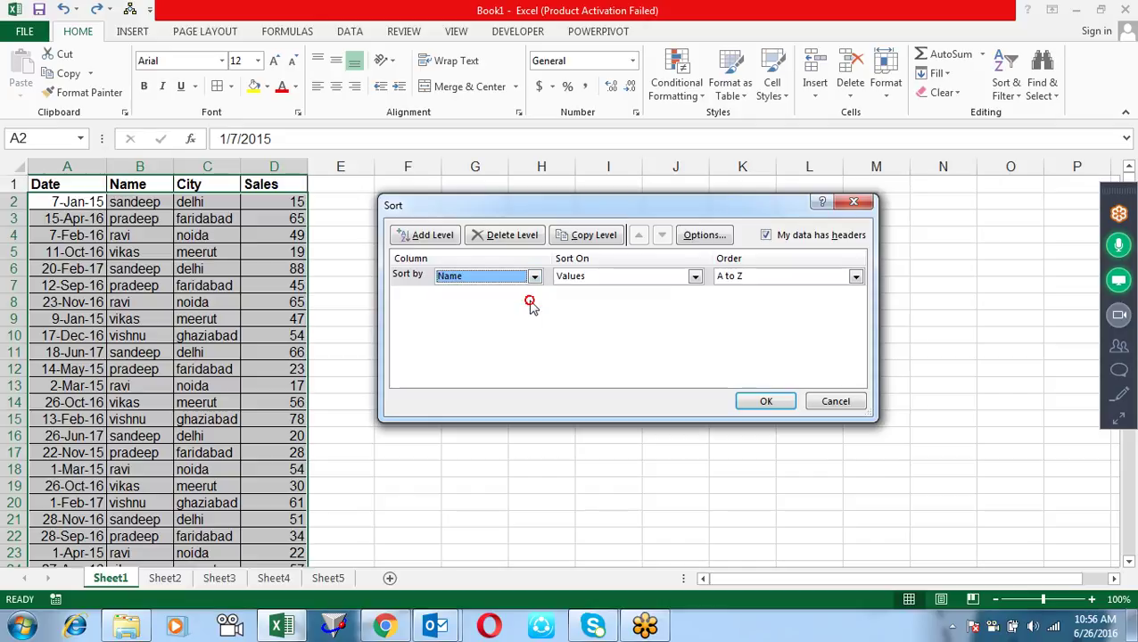
pyautogui.click(608, 278)
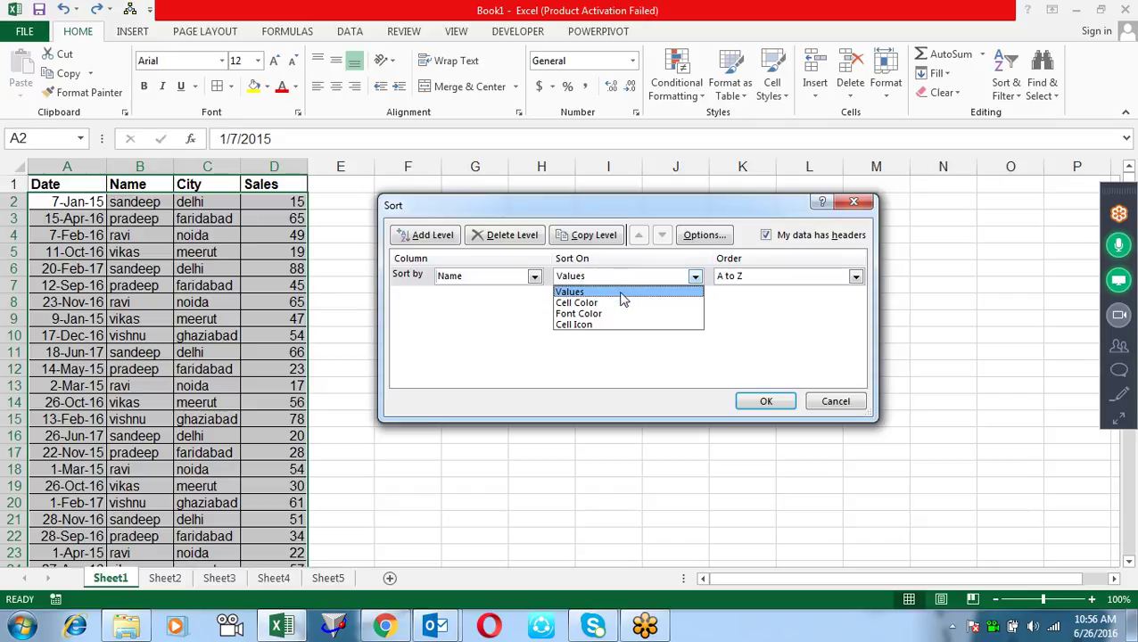
pyautogui.click(616, 293)
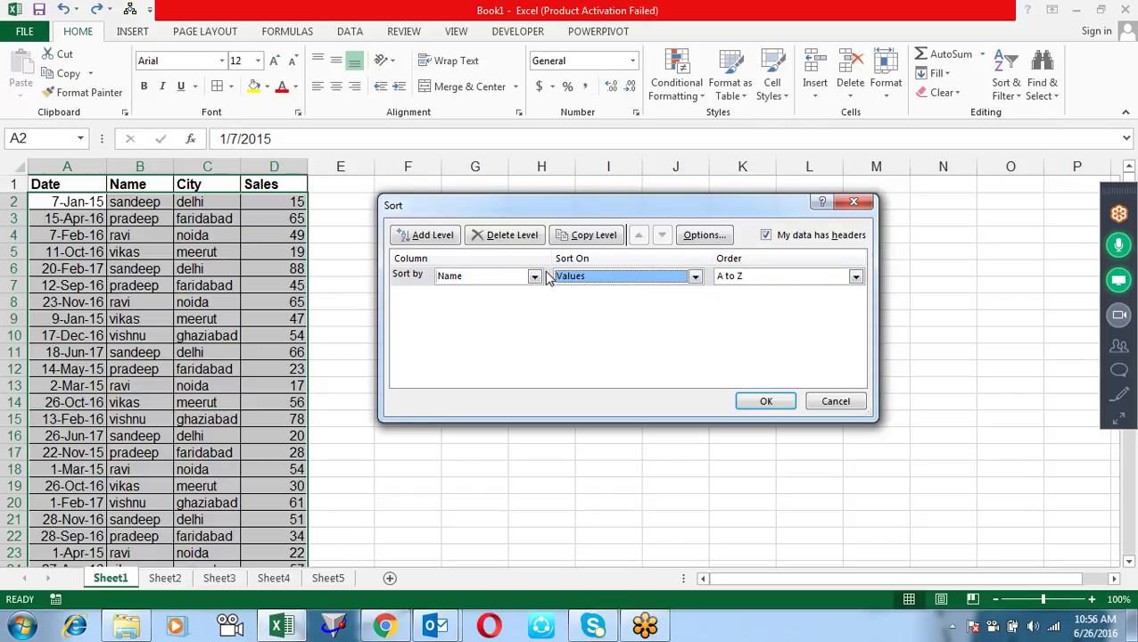
# Step: Add a second level sorting Sales from largest to smallest and apply the sort
pyautogui.click(444, 236)
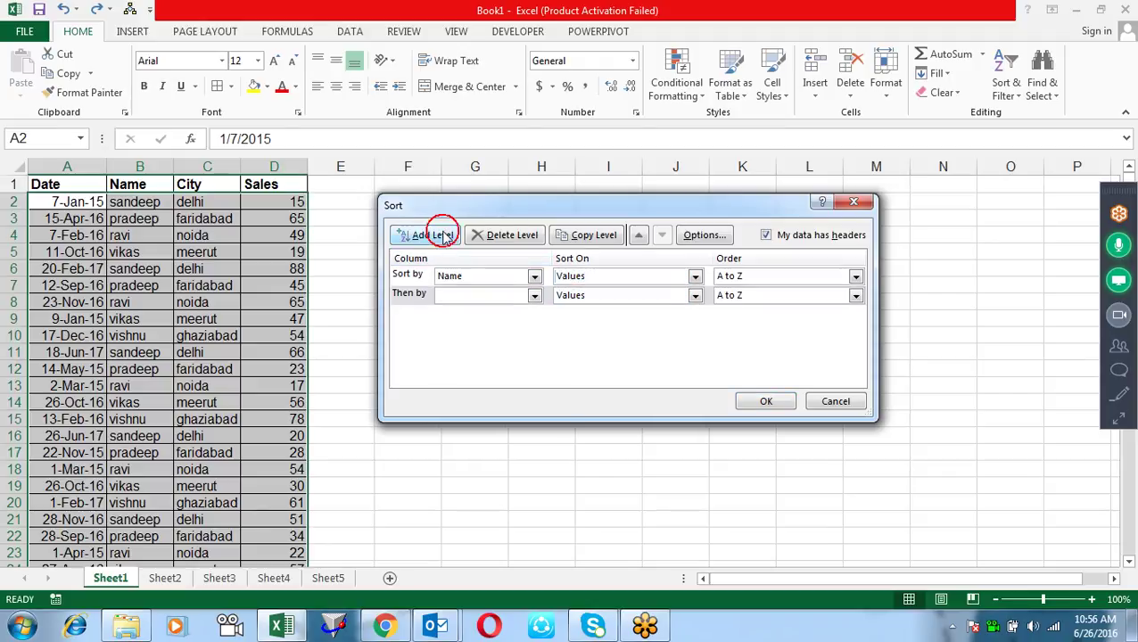
pyautogui.click(535, 296)
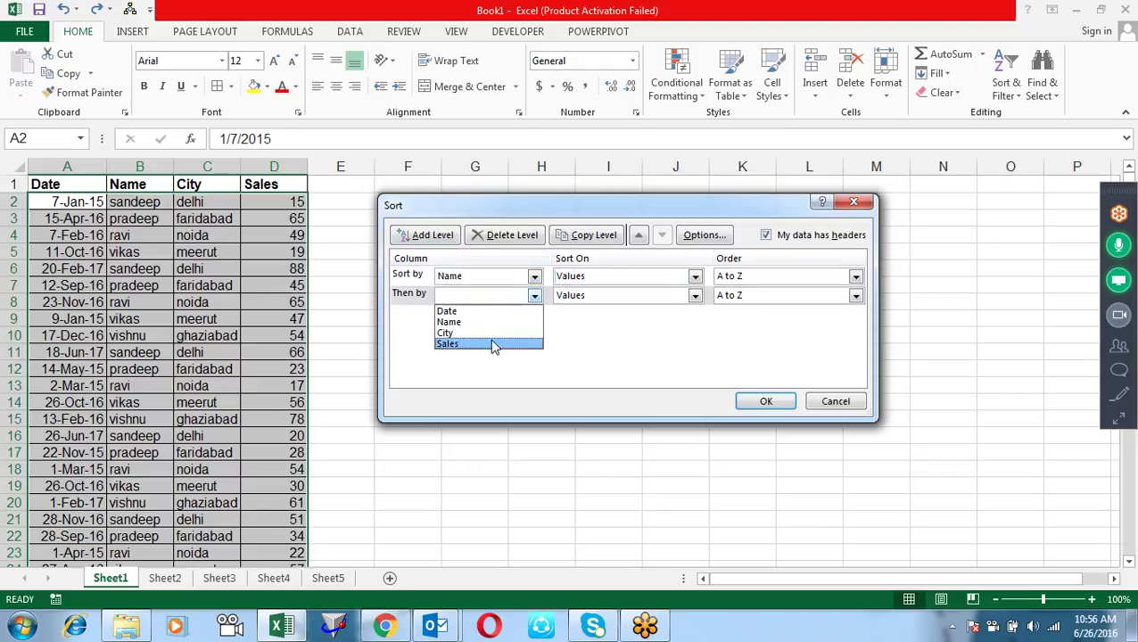
pyautogui.click(493, 343)
pyautogui.click(796, 301)
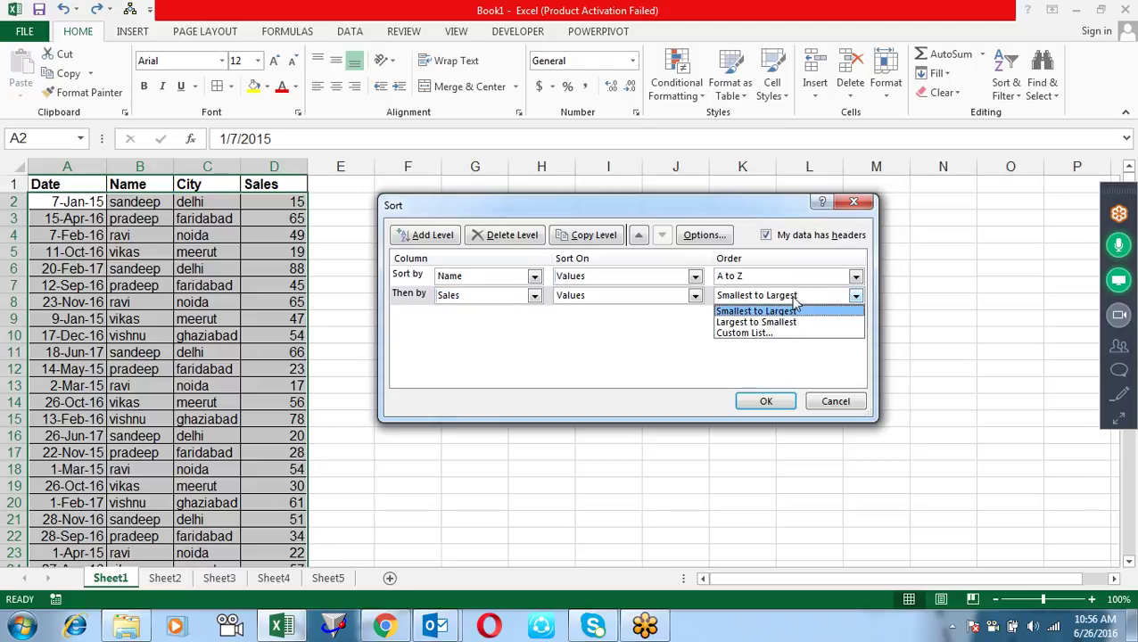
pyautogui.click(787, 322)
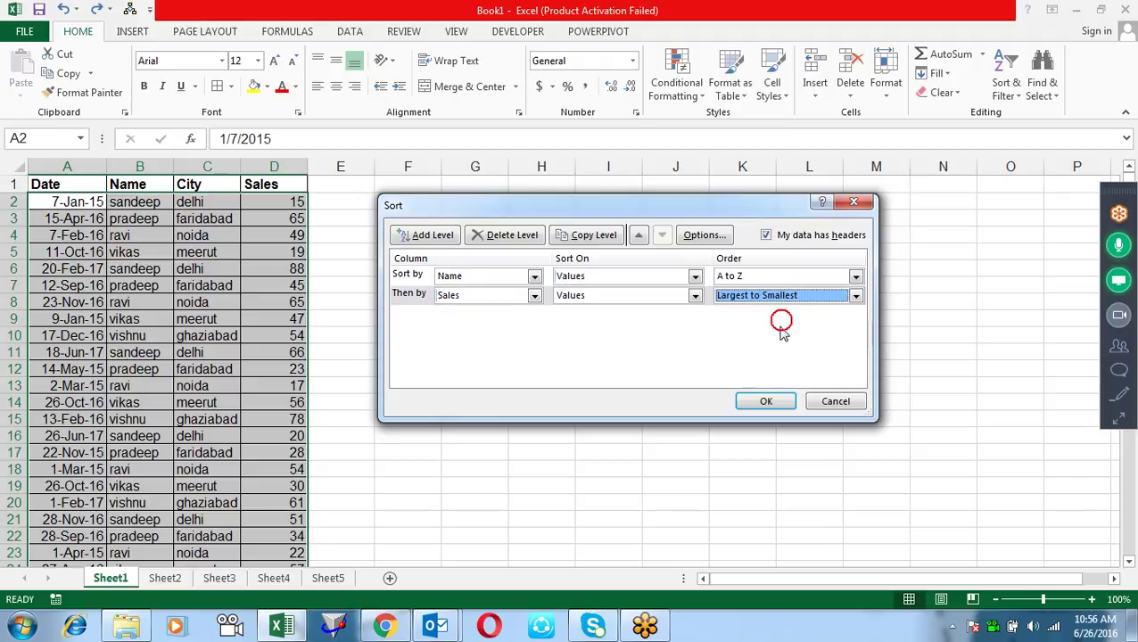
pyautogui.click(766, 402)
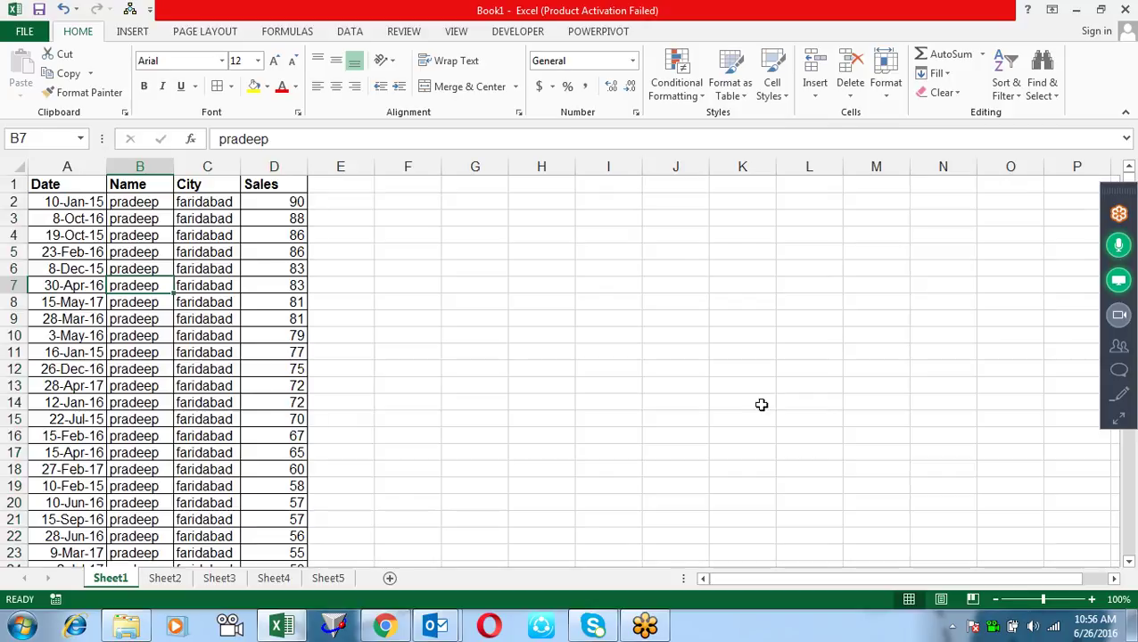
# Step: Select pradeep's rows in the Name and Sales columns
pyautogui.moveTo(157, 200)
pyautogui.mouseDown()
pyautogui.moveTo(147, 600)
pyautogui.moveTo(149, 424)
pyautogui.mouseUp()
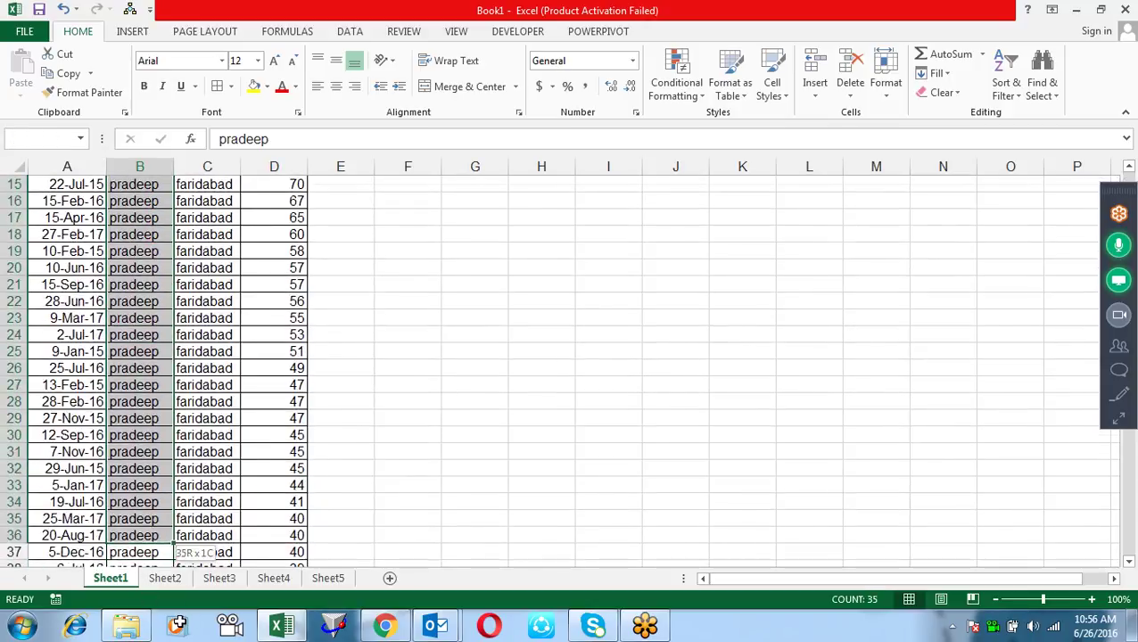
pyautogui.moveTo(149, 424); pyautogui.dragTo(136, 283)
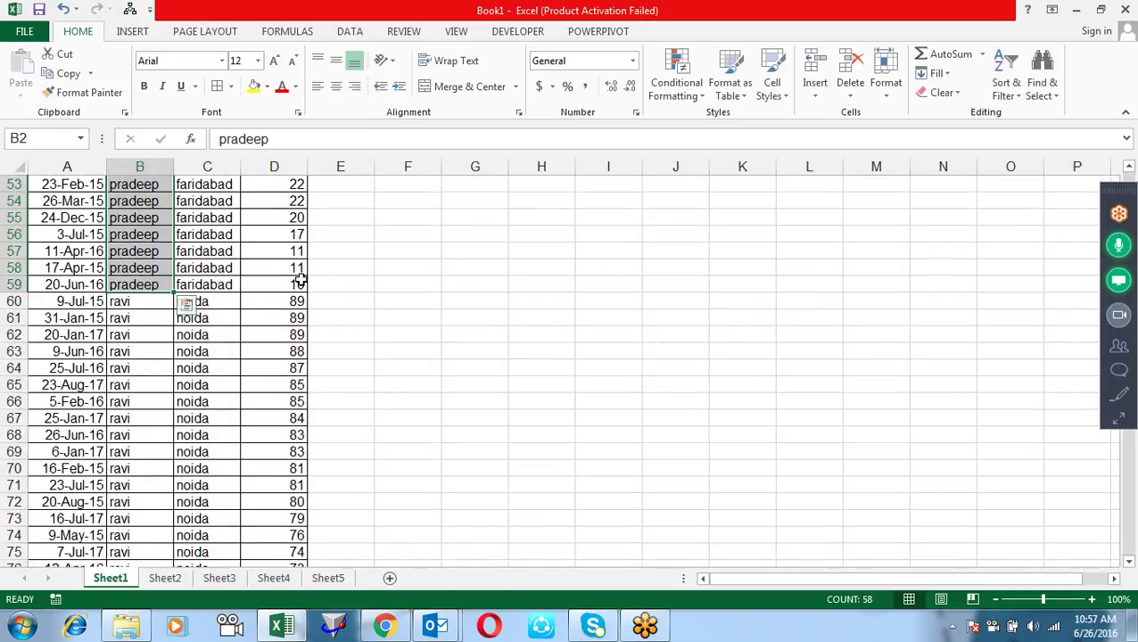
pyautogui.moveTo(301, 280)
pyautogui.mouseDown()
pyautogui.moveTo(293, 147)
pyautogui.moveTo(303, 175)
pyautogui.moveTo(307, 162)
pyautogui.moveTo(274, 168)
pyautogui.mouseUp()
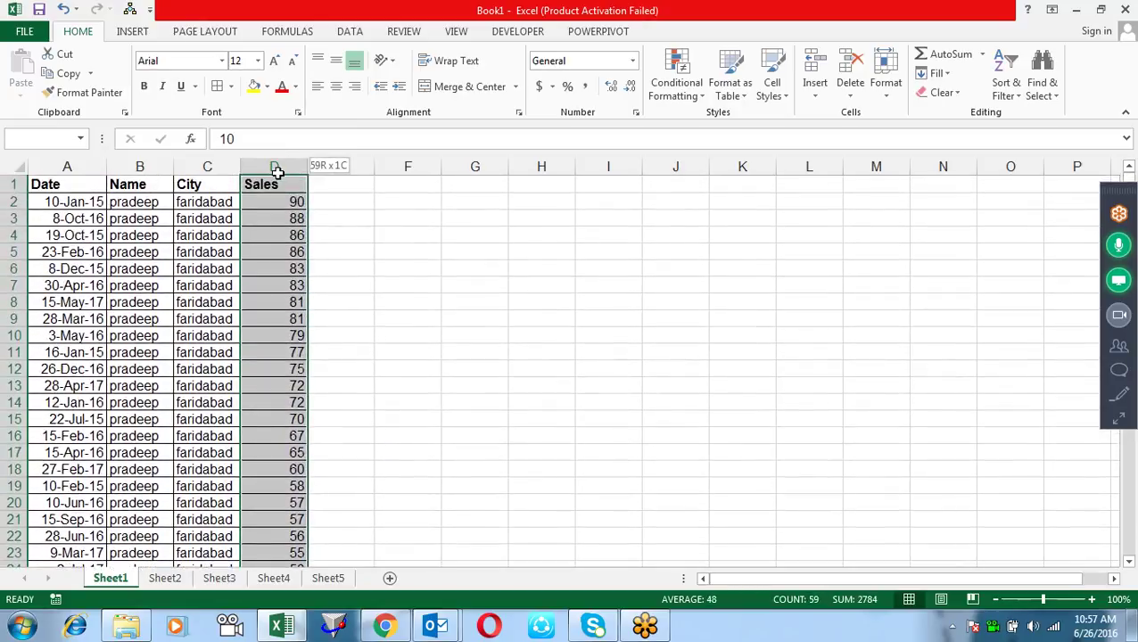
# Step: Fill the City column down from C2 with the repeating city cycle
pyautogui.click(195, 203)
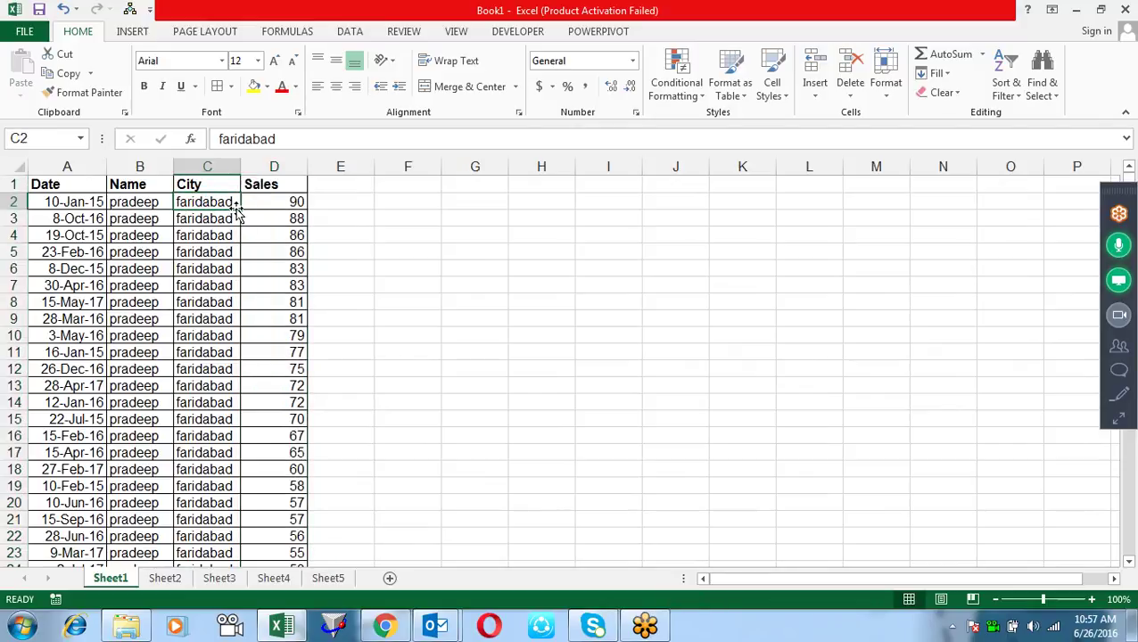
pyautogui.doubleClick(242, 209)
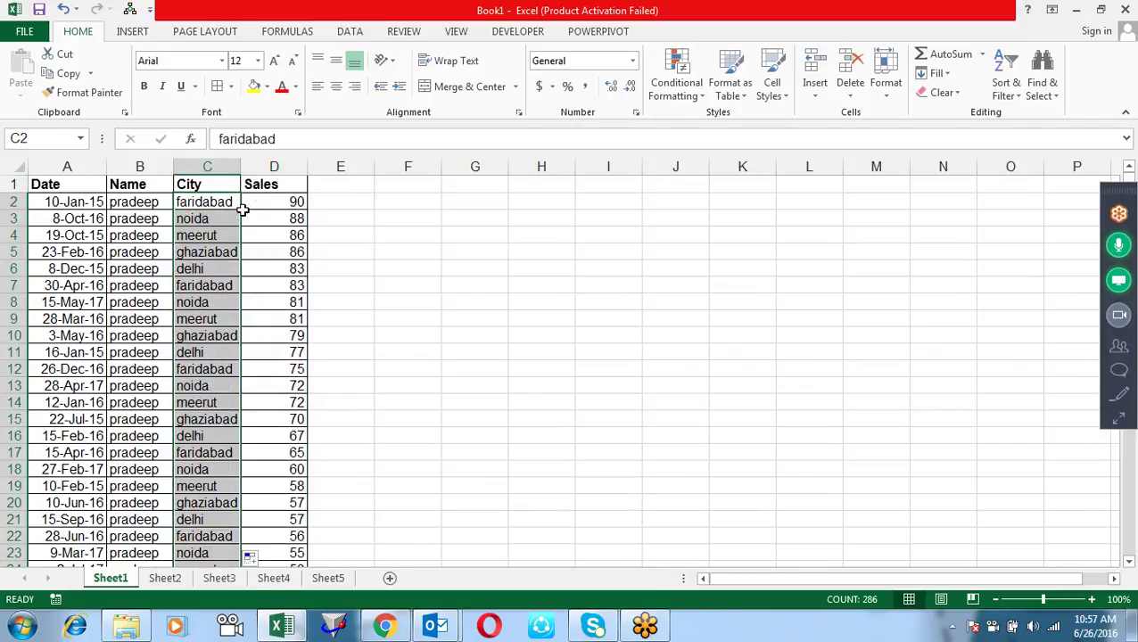
pyautogui.click(265, 238)
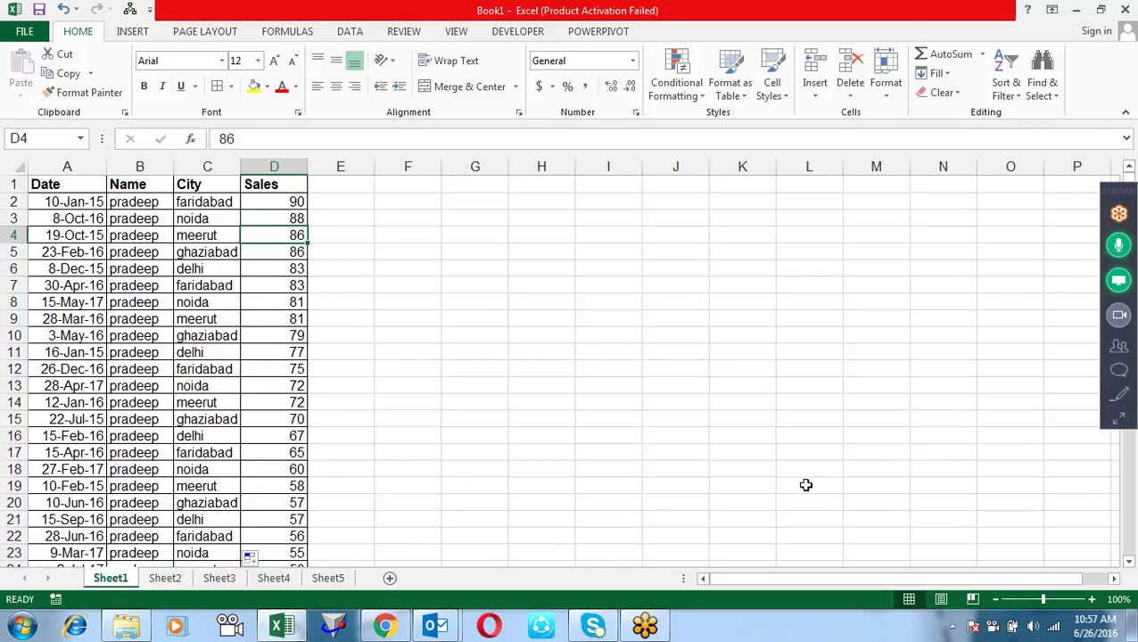
# Step: Move to the Sales value 86 in D4 and fill it yellow
pyautogui.click(218, 369)
pyautogui.press('Left')
pyautogui.press('Right')
pyautogui.press('Up')
pyautogui.press('Up')
pyautogui.press('Up')
pyautogui.press('Up')
pyautogui.press('Up')
pyautogui.press('Up')
pyautogui.press('Right')
pyautogui.press('Left')
pyautogui.press('Left')
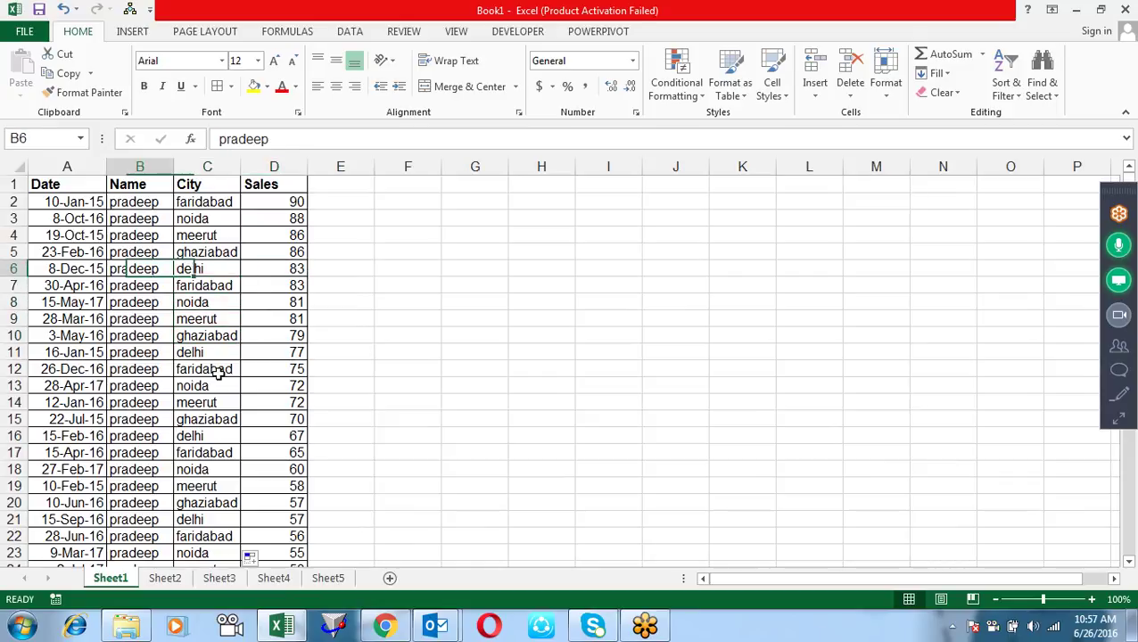
pyautogui.hotkey('ctrl', 'Down')
pyautogui.press('Up')
pyautogui.hotkey('ctrl', 'Up')
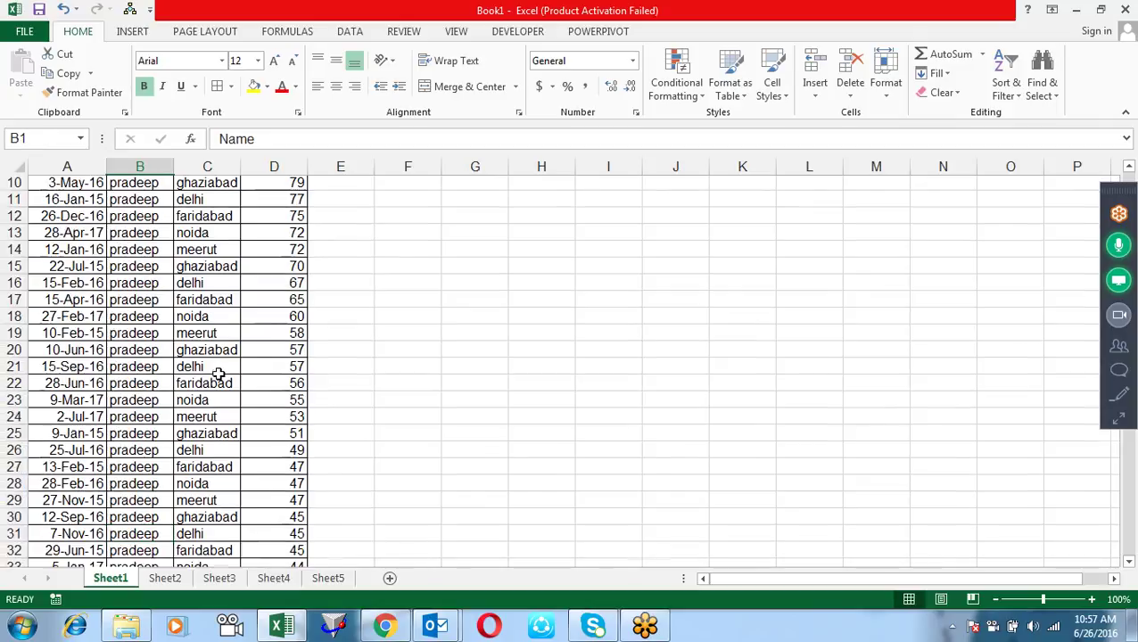
pyautogui.press('Right')
pyautogui.press('Right')
pyautogui.press('Down')
pyautogui.press('Down')
pyautogui.press('Down')
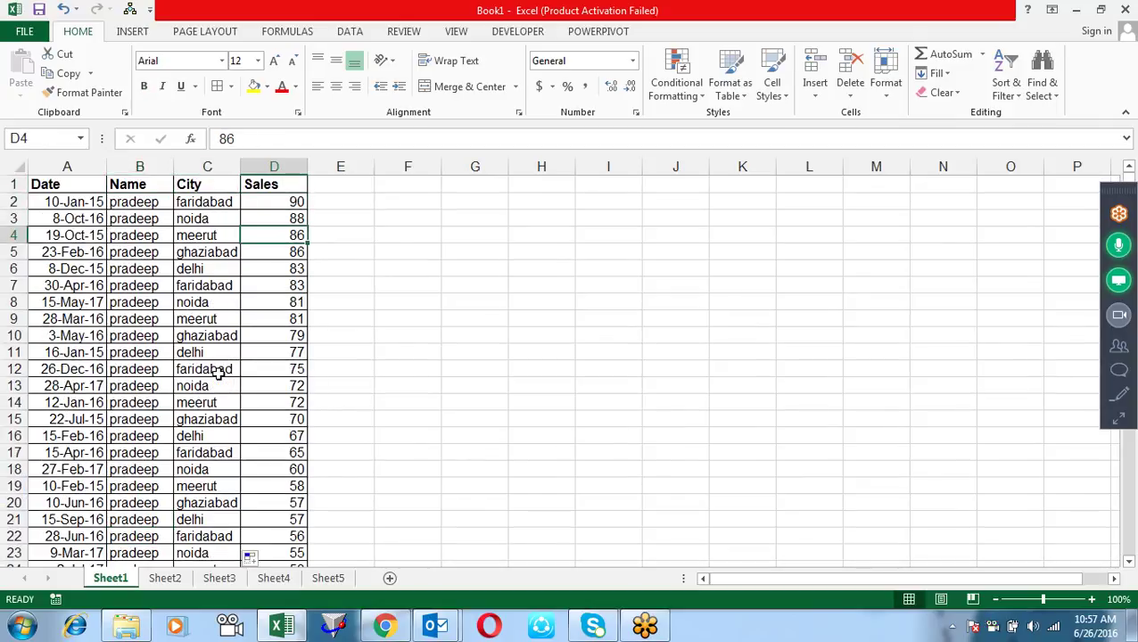
pyautogui.click(254, 88)
# Step: Fill the Sales values 67 and 51 yellow and bring up the sort settings
pyautogui.press('Down')
pyautogui.press('Down')
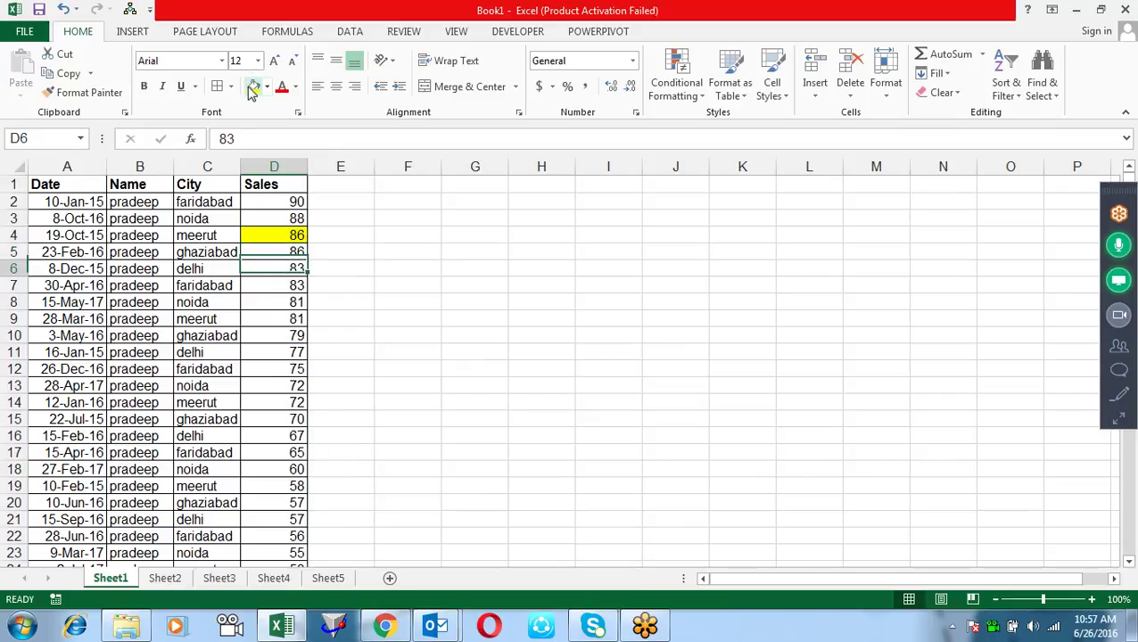
pyautogui.press('Down')
pyautogui.press('Down')
pyautogui.press('Down')
pyautogui.press('Down')
pyautogui.press('Down')
pyautogui.press('Down')
pyautogui.press('Down')
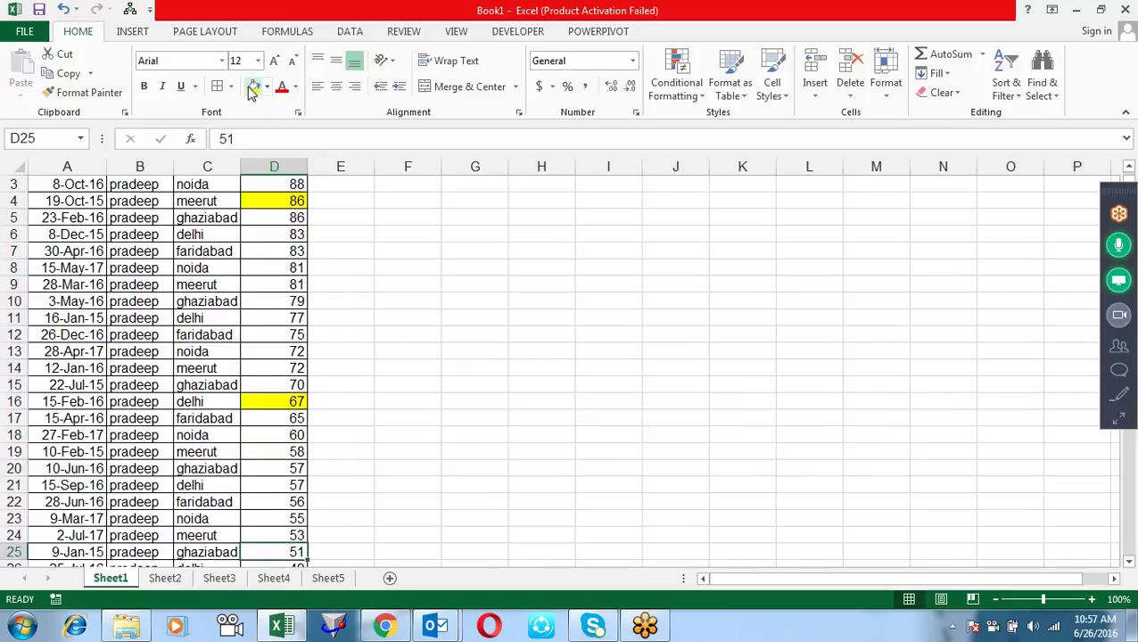
pyautogui.click(253, 87)
pyautogui.press('Up')
pyautogui.press('Up')
pyautogui.press('Up')
pyautogui.press('Up')
pyautogui.press('Up')
pyautogui.press('Up')
pyautogui.press('Up')
pyautogui.press('Down')
pyautogui.press('Down')
pyautogui.press('Down')
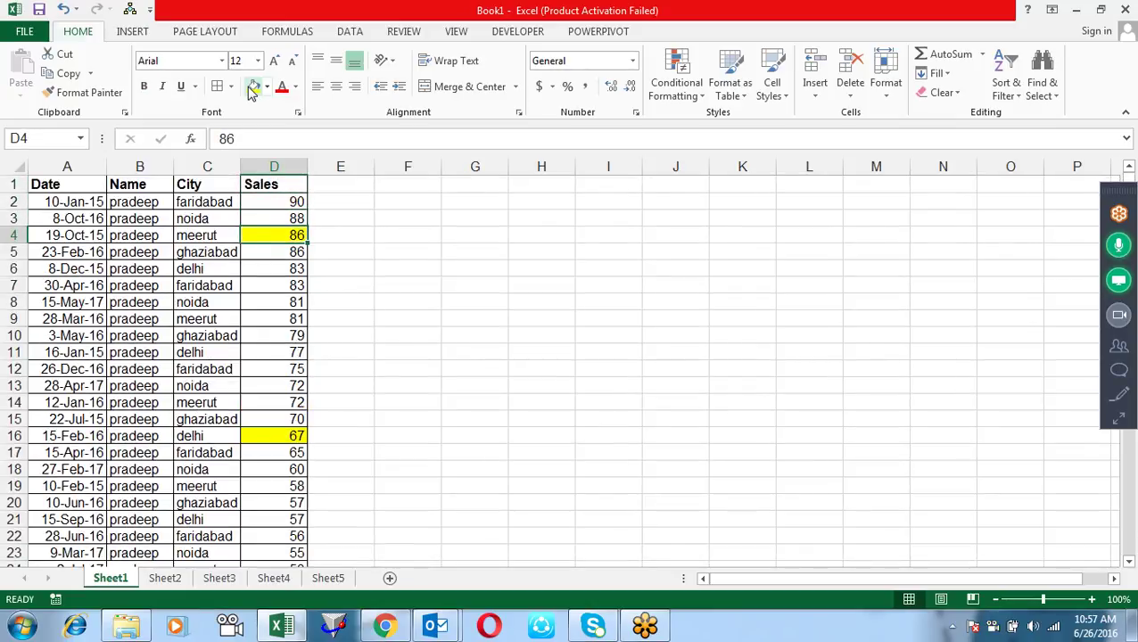
pyautogui.hotkey('alt', 'd', 's')
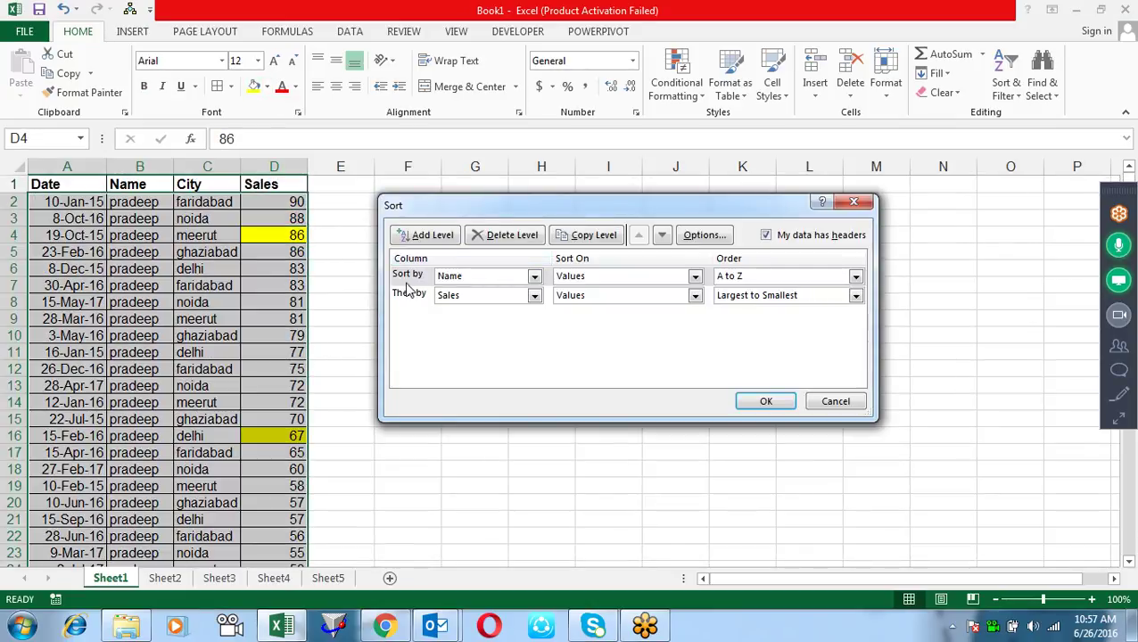
# Step: Replace the Name level with a Sales sort on Cell Color, yellow On Top
pyautogui.click(408, 278)
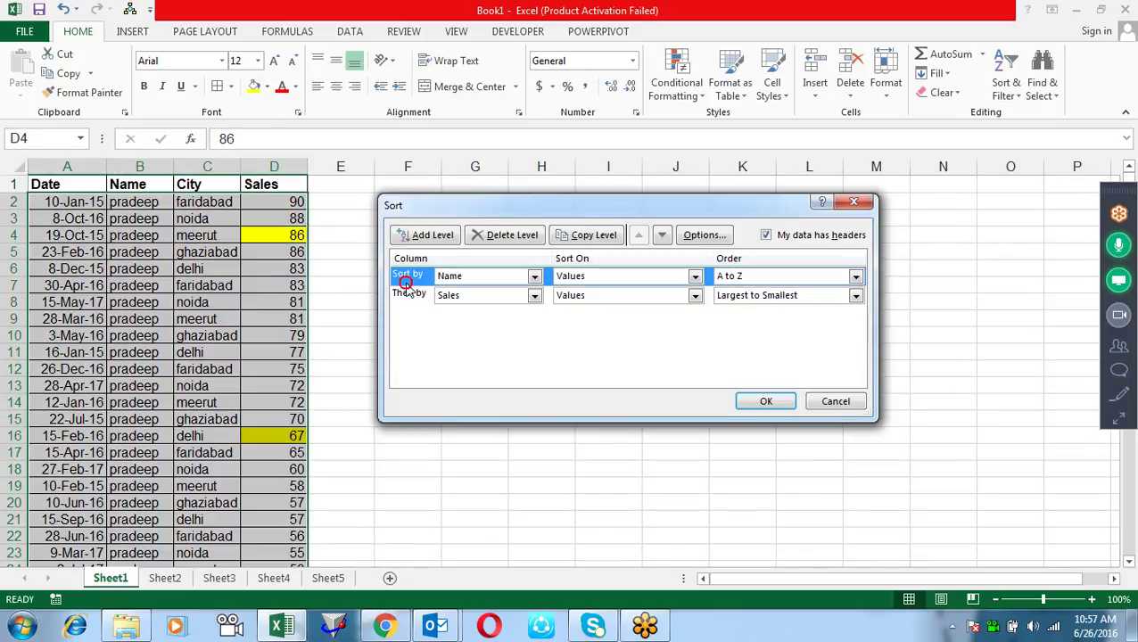
pyautogui.click(505, 236)
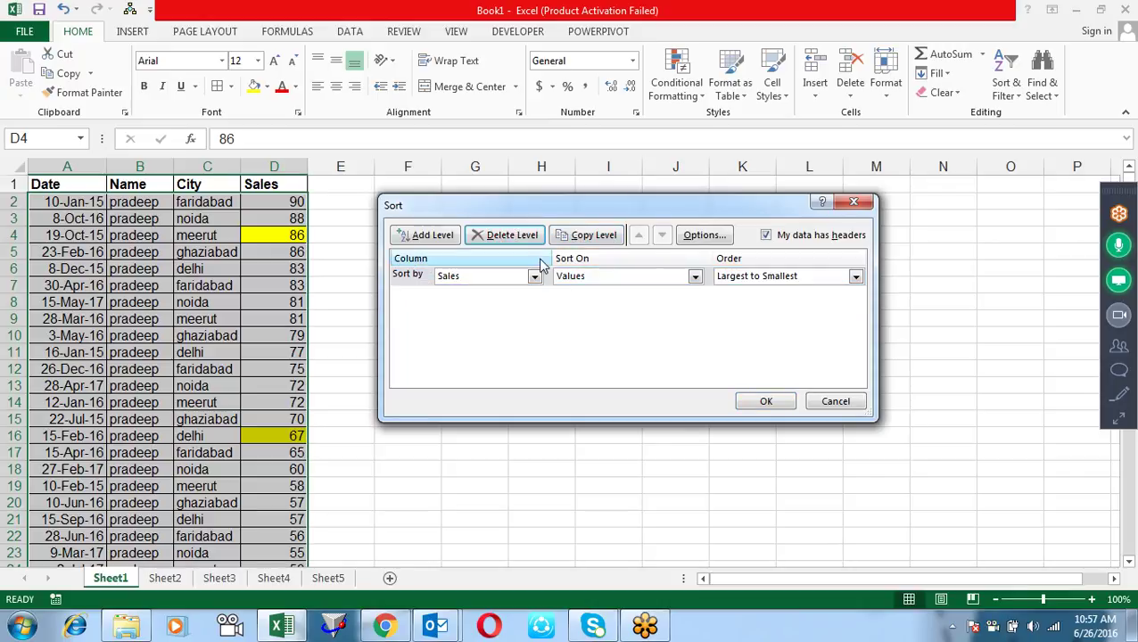
pyautogui.click(685, 278)
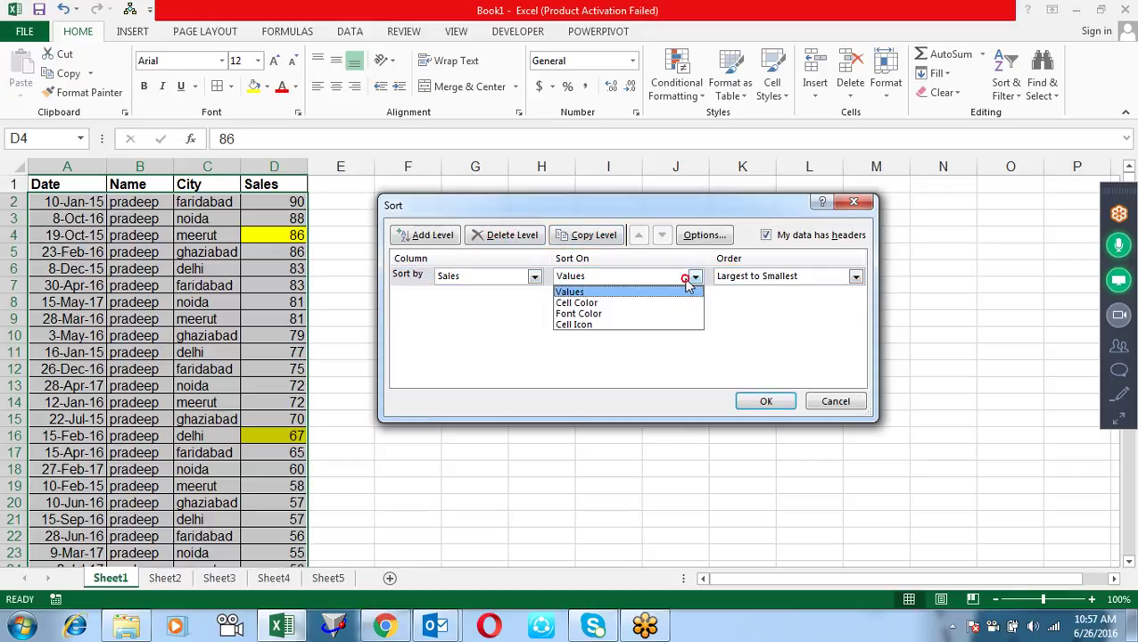
pyautogui.click(636, 306)
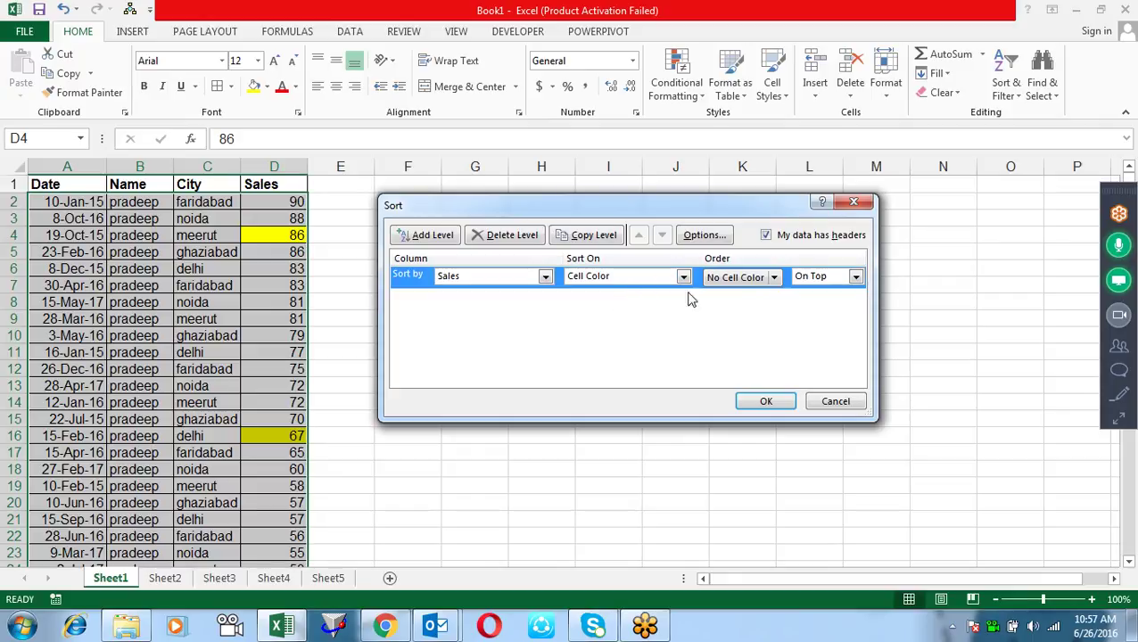
pyautogui.click(774, 279)
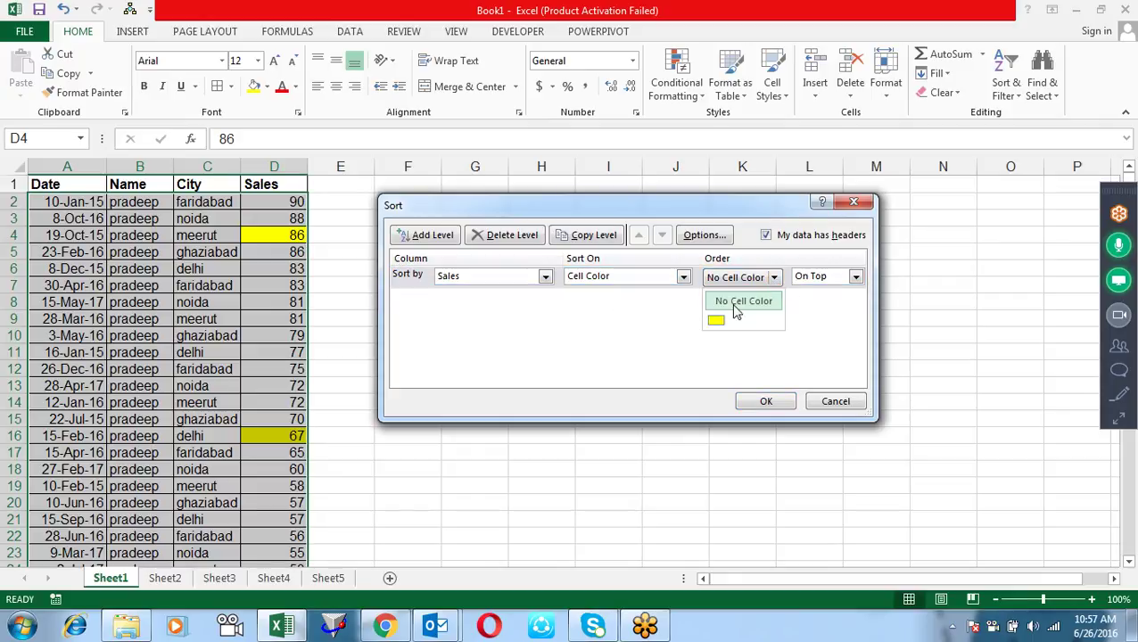
pyautogui.click(716, 323)
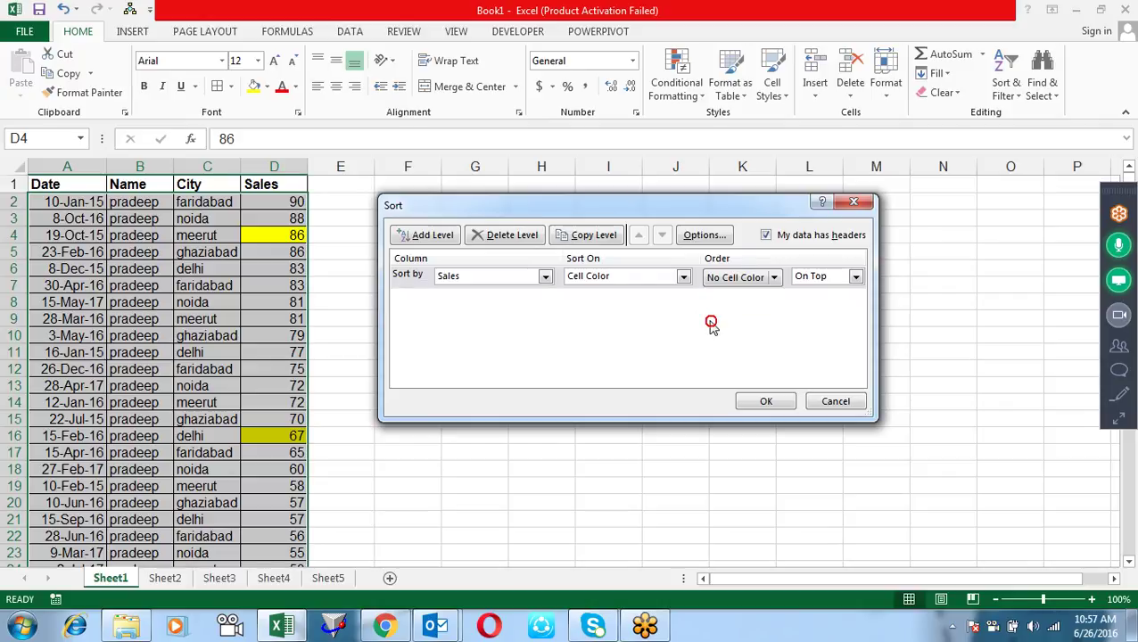
pyautogui.click(854, 277)
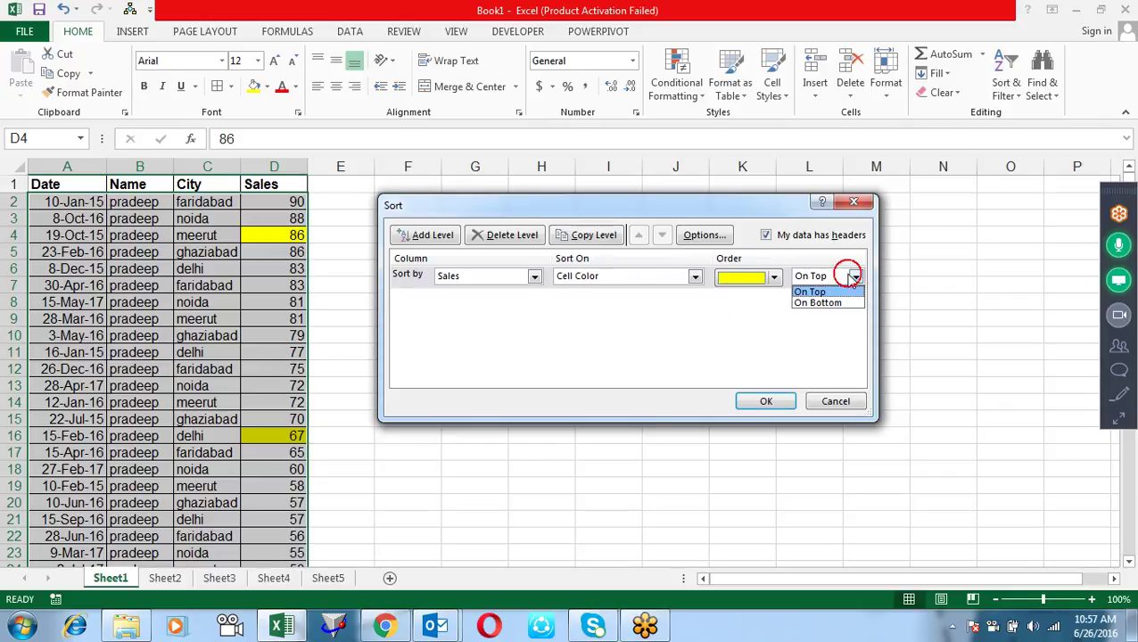
pyautogui.click(852, 280)
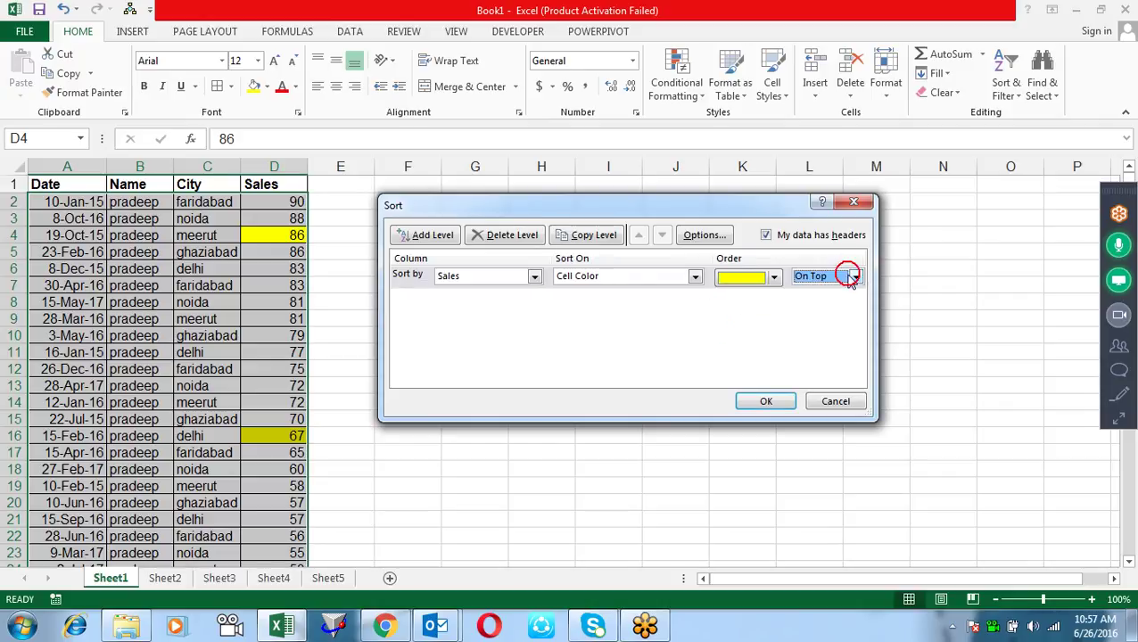
pyautogui.click(760, 402)
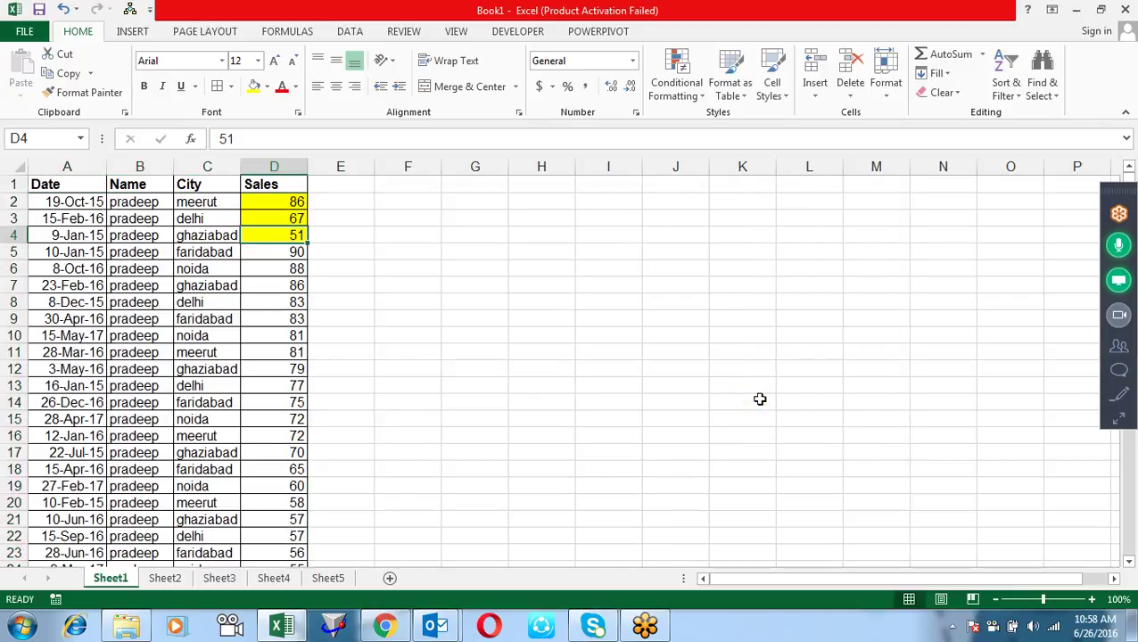
# Step: Fill the Sales value 81 in D10 dark orange
pyautogui.click(273, 336)
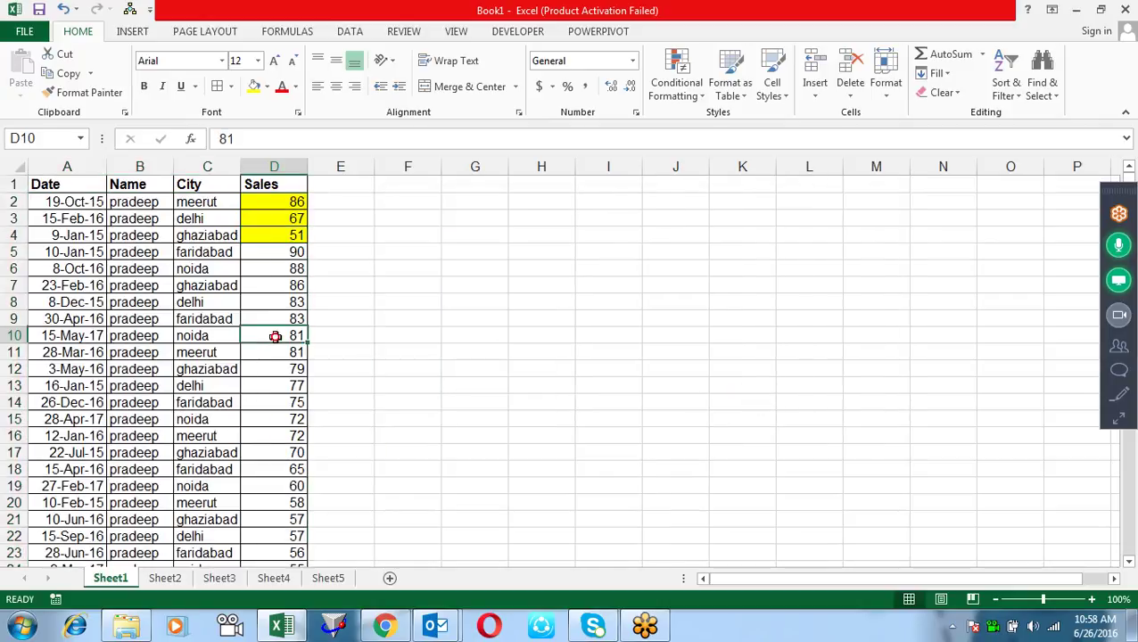
pyautogui.click(267, 86)
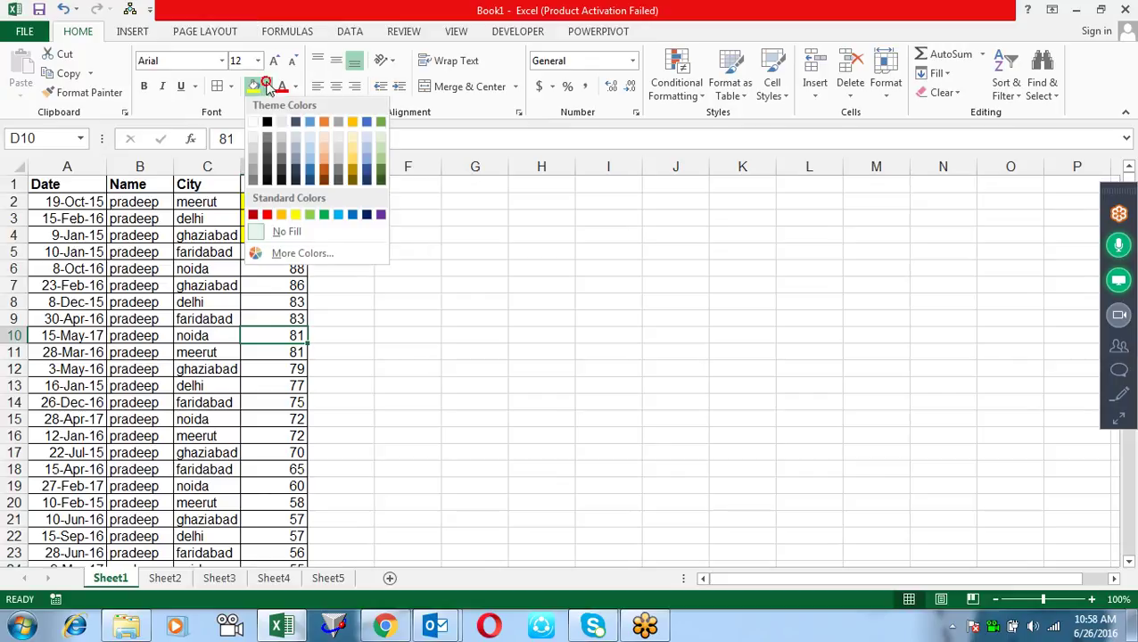
pyautogui.click(324, 171)
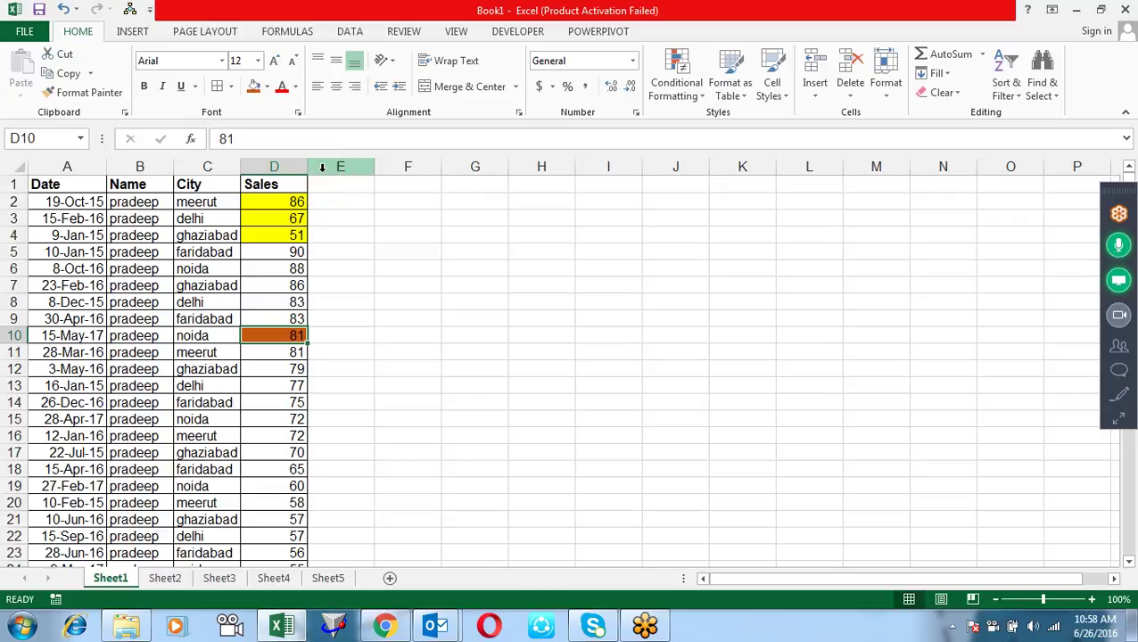
# Step: Repeat the dark-orange fill on 72 and 45, then open the sort settings
pyautogui.press('Down')
pyautogui.press('Down')
pyautogui.press('Down')
pyautogui.press('Down')
pyautogui.press('F4')
pyautogui.press('Down')
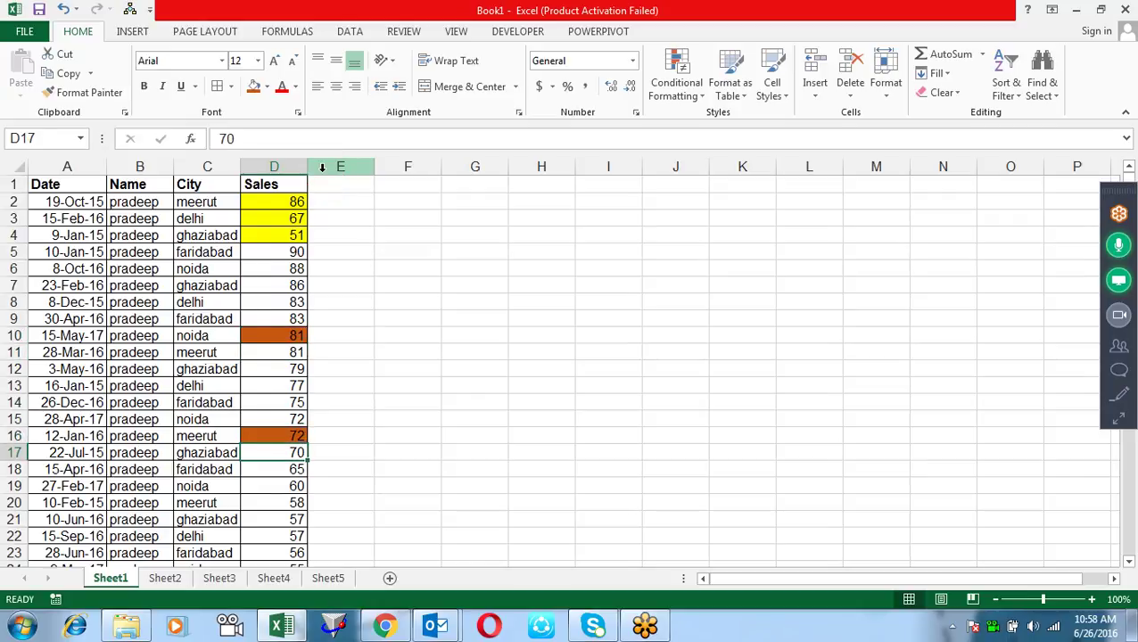
pyautogui.press('Down')
pyautogui.press('Down')
pyautogui.press('Down')
pyautogui.press('Down')
pyautogui.press('Down')
pyautogui.press('Down')
pyautogui.press('Up')
pyautogui.press('Up')
pyautogui.press('Up')
pyautogui.press('Up')
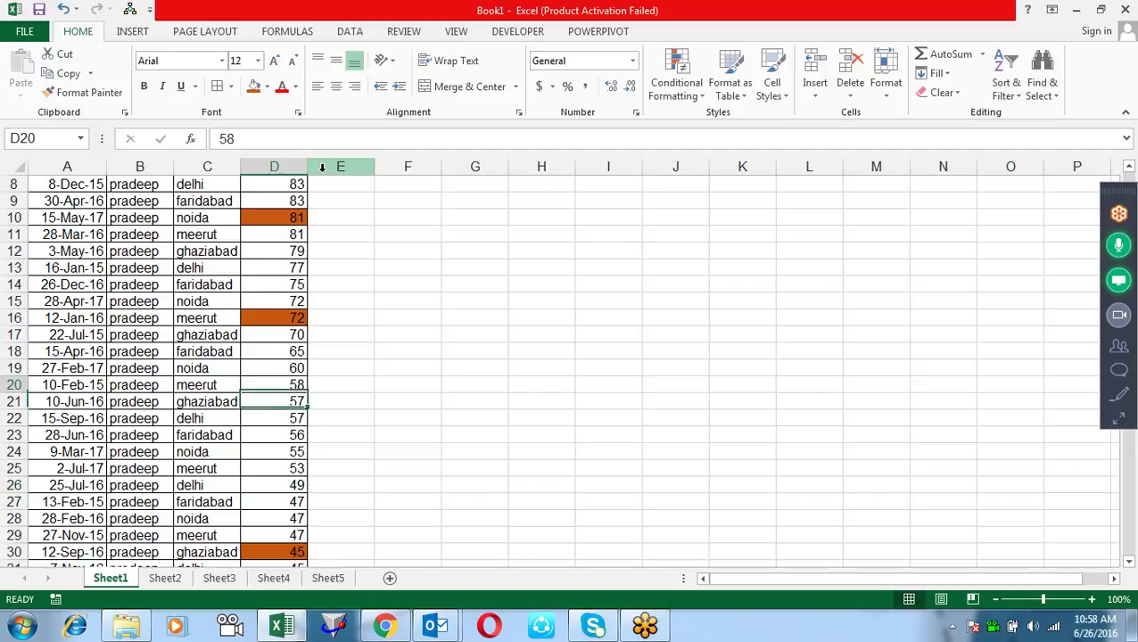
pyautogui.press('Up')
pyautogui.press('Up')
pyautogui.press('Up')
pyautogui.press('Up')
pyautogui.press('Up')
pyautogui.press('Up')
pyautogui.press('Down')
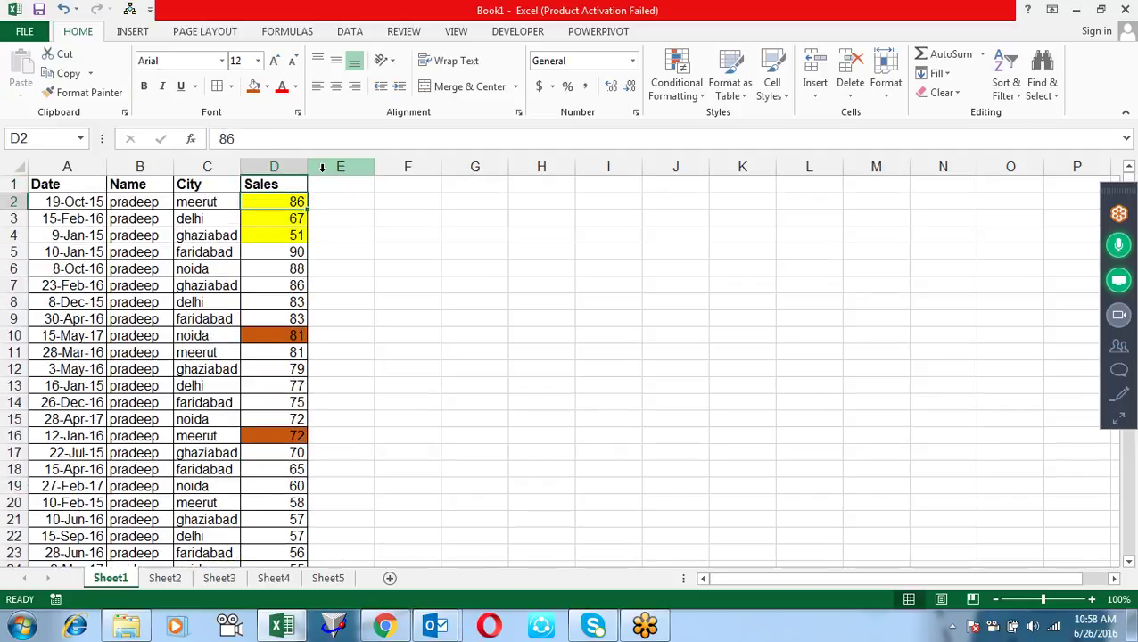
pyautogui.press('Down')
pyautogui.press('Down')
pyautogui.press('Down')
pyautogui.hotkey('alt', 'd', 's')
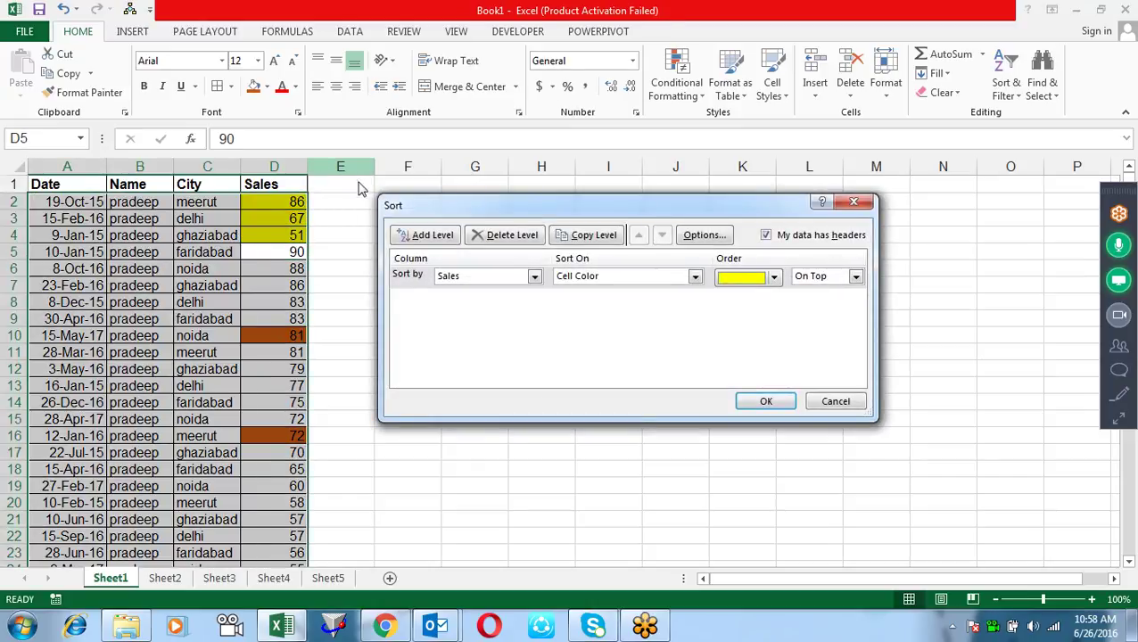
# Step: Copy the sort level, set the first level to orange On Top, keeping yellow second
pyautogui.click(605, 236)
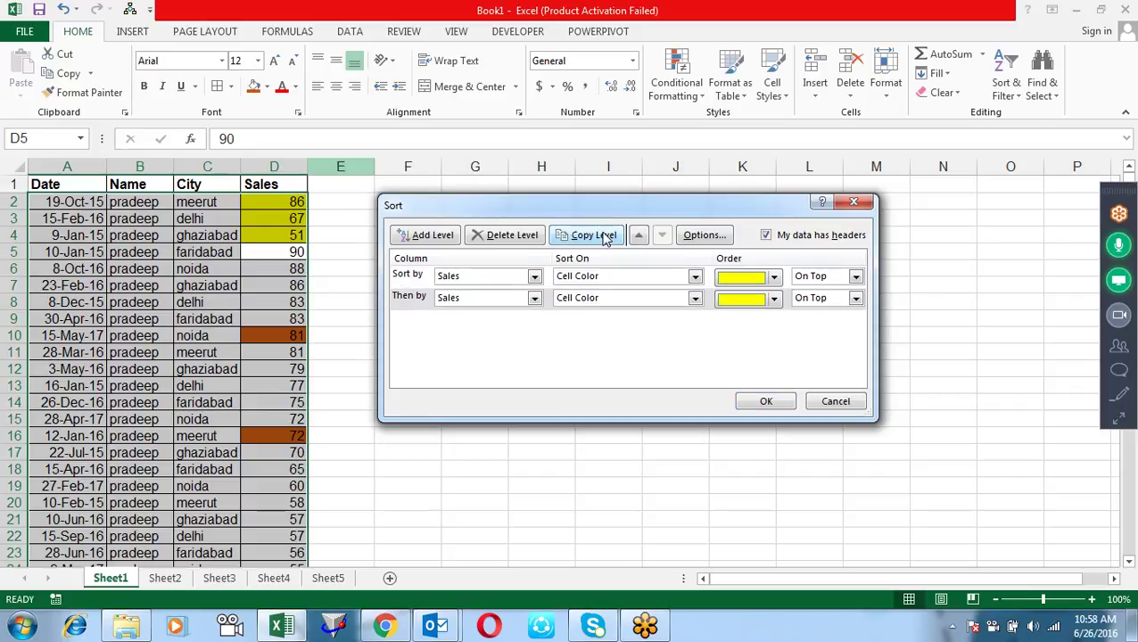
pyautogui.click(774, 278)
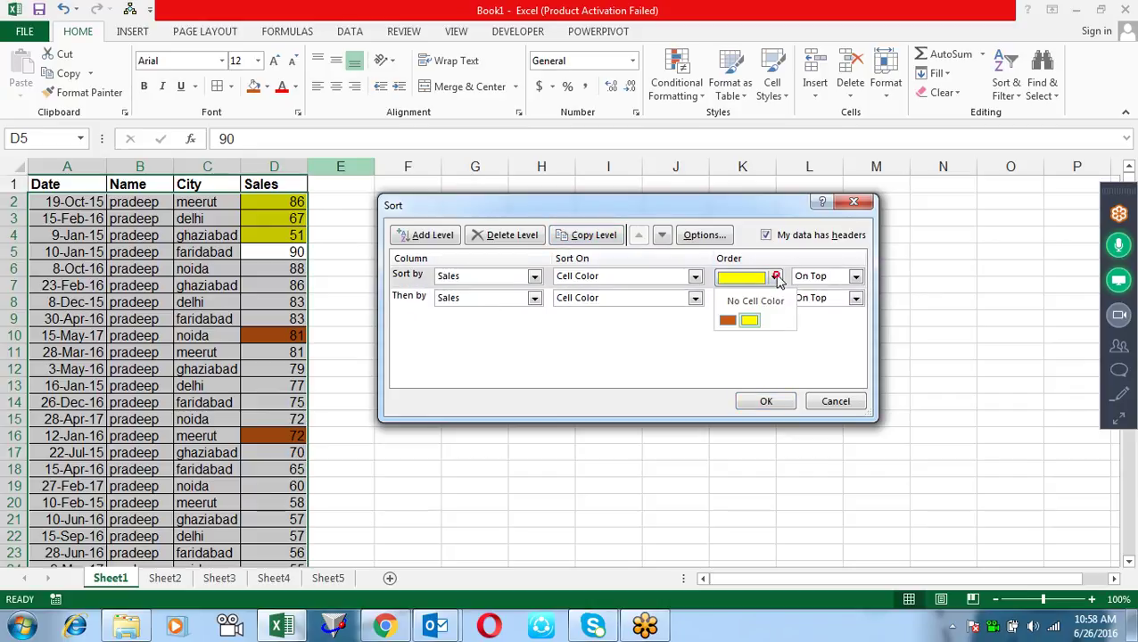
pyautogui.click(726, 322)
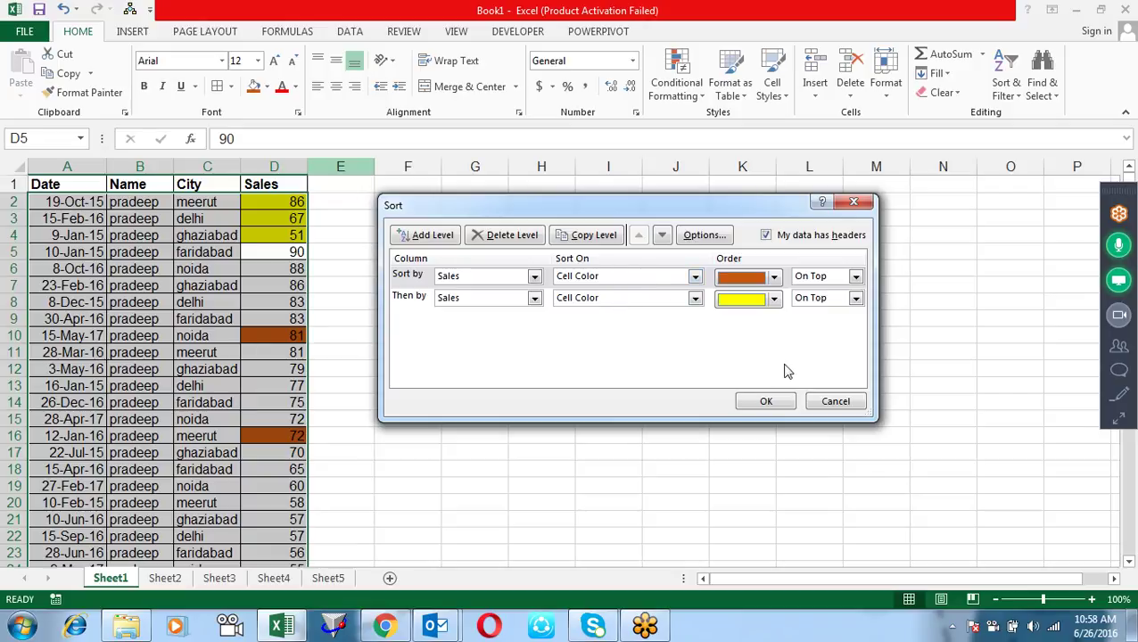
pyautogui.click(769, 402)
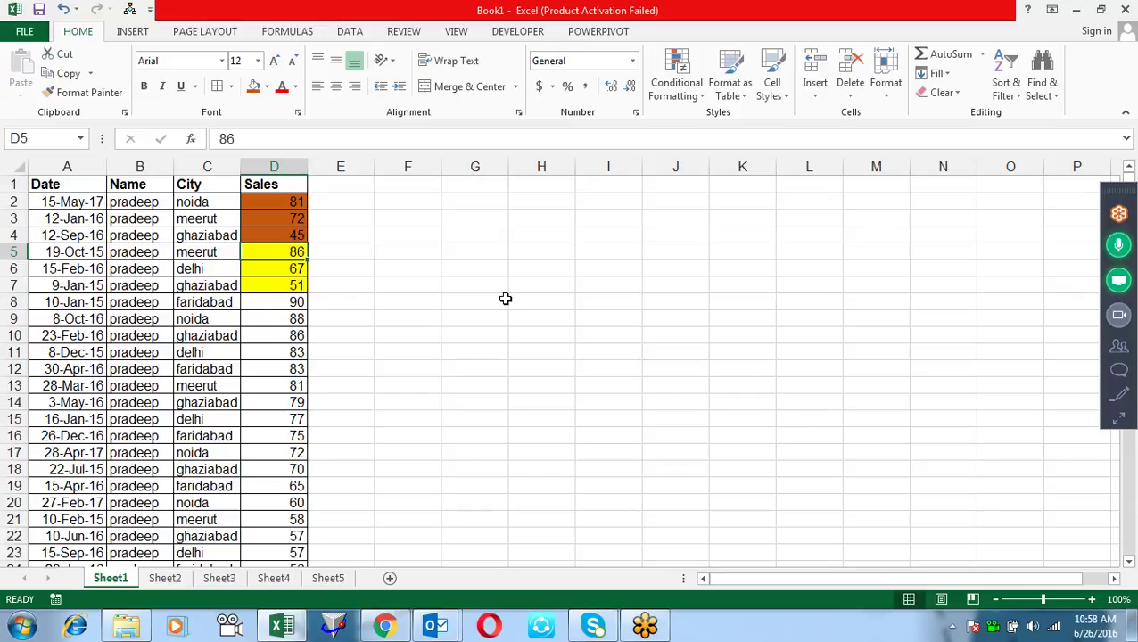
# Step: Turn the names in B4, B10 and B17 red
pyautogui.hotkey('alt', 'd')
pyautogui.press('s')
pyautogui.press('Escape')
pyautogui.click(135, 233)
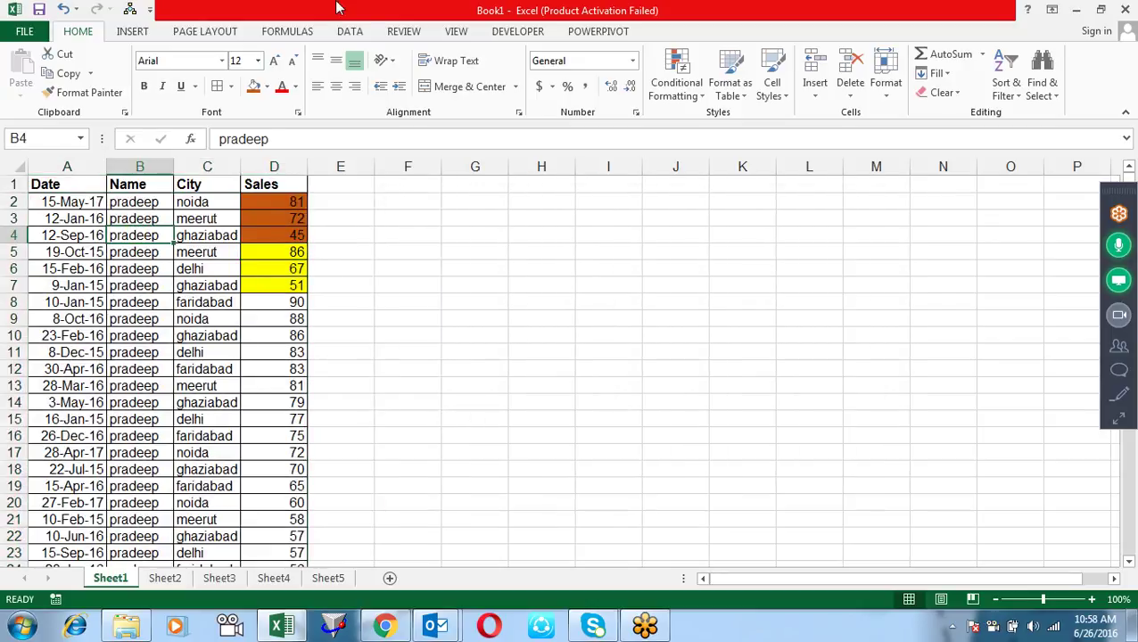
pyautogui.click(282, 87)
pyautogui.click(141, 334)
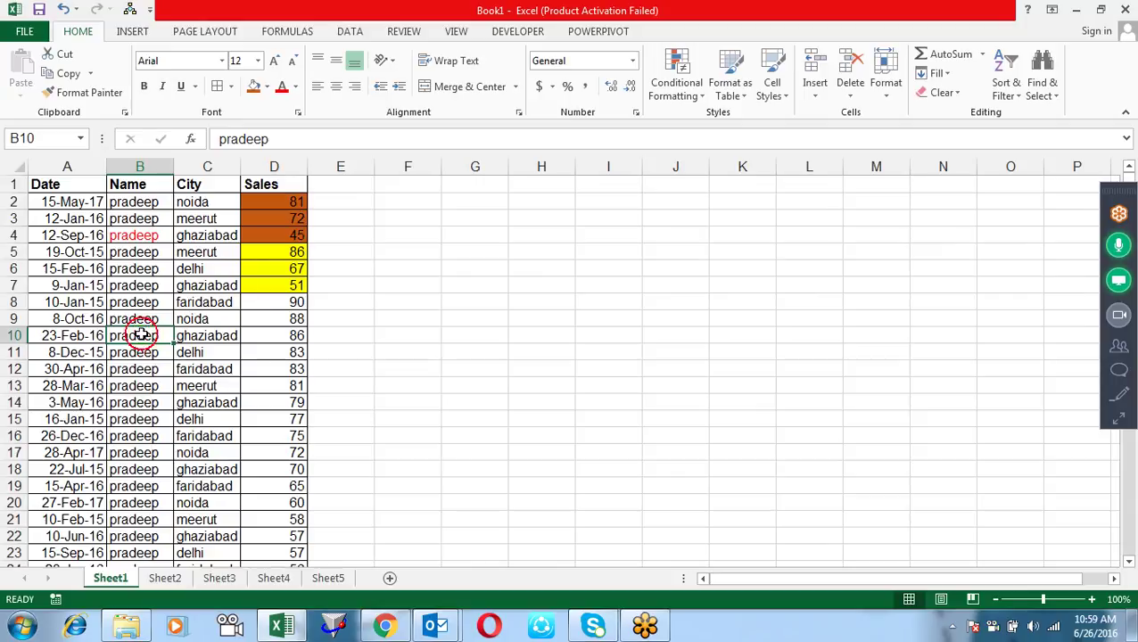
pyautogui.press('F4')
pyautogui.press('Down')
pyautogui.press('Down')
pyautogui.press('Down')
pyautogui.press('Down')
pyautogui.press('Down')
pyautogui.press('F4')
# Step: Replace the orange level with a Name sort on Font Color, red On Top
pyautogui.hotkey('alt', 'a')
pyautogui.press('s')
pyautogui.press('s')
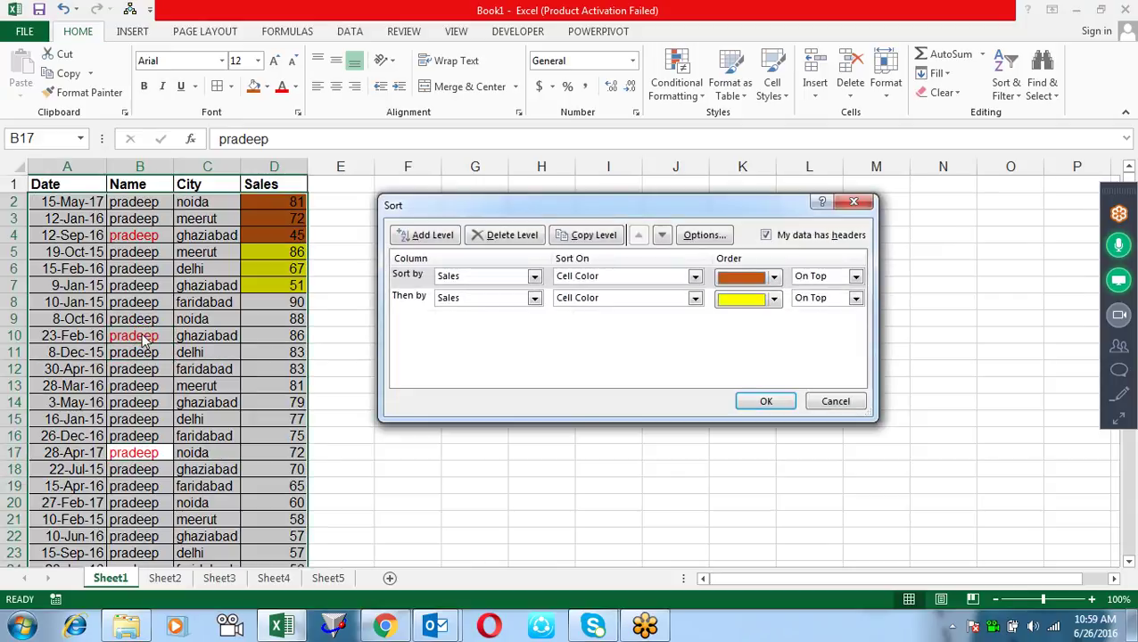
pyautogui.click(422, 277)
pyautogui.click(529, 237)
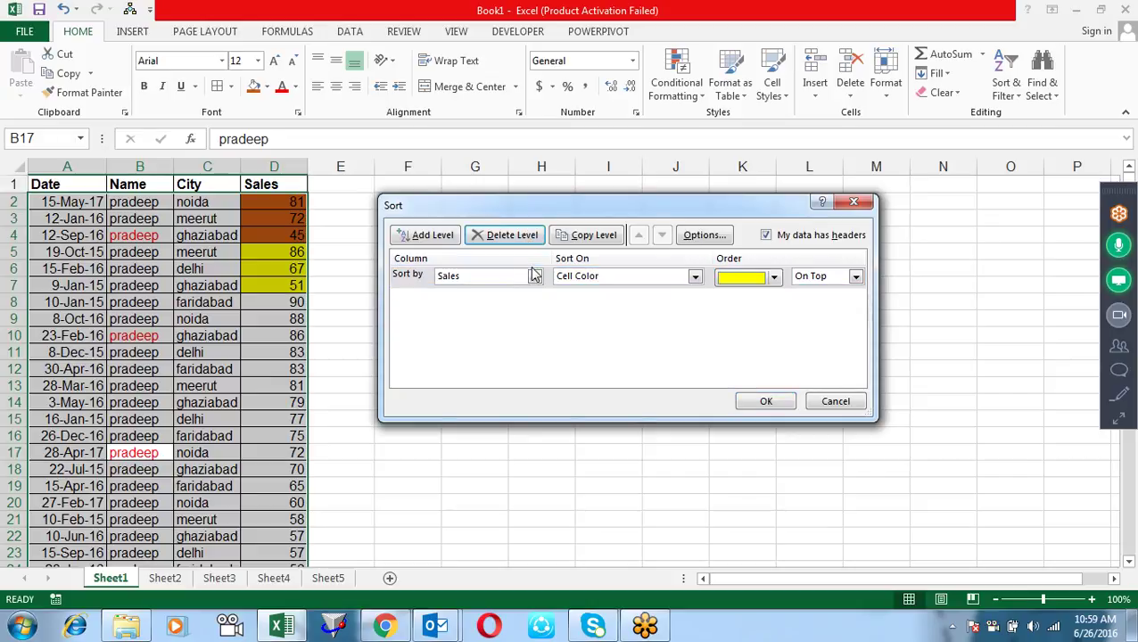
pyautogui.click(534, 276)
pyautogui.click(503, 304)
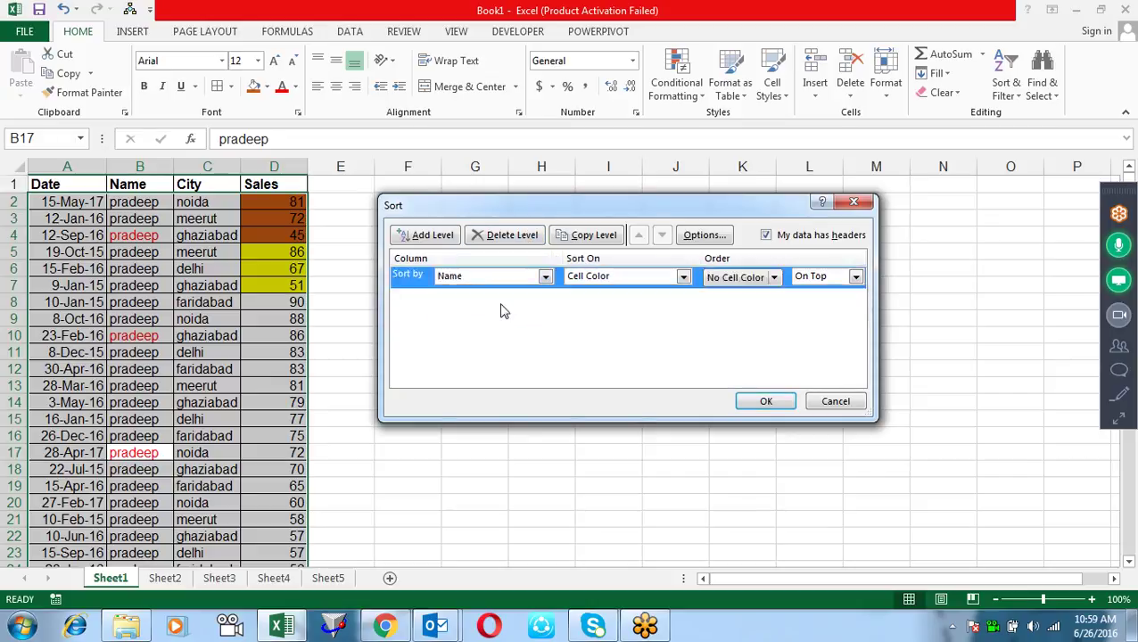
pyautogui.click(683, 277)
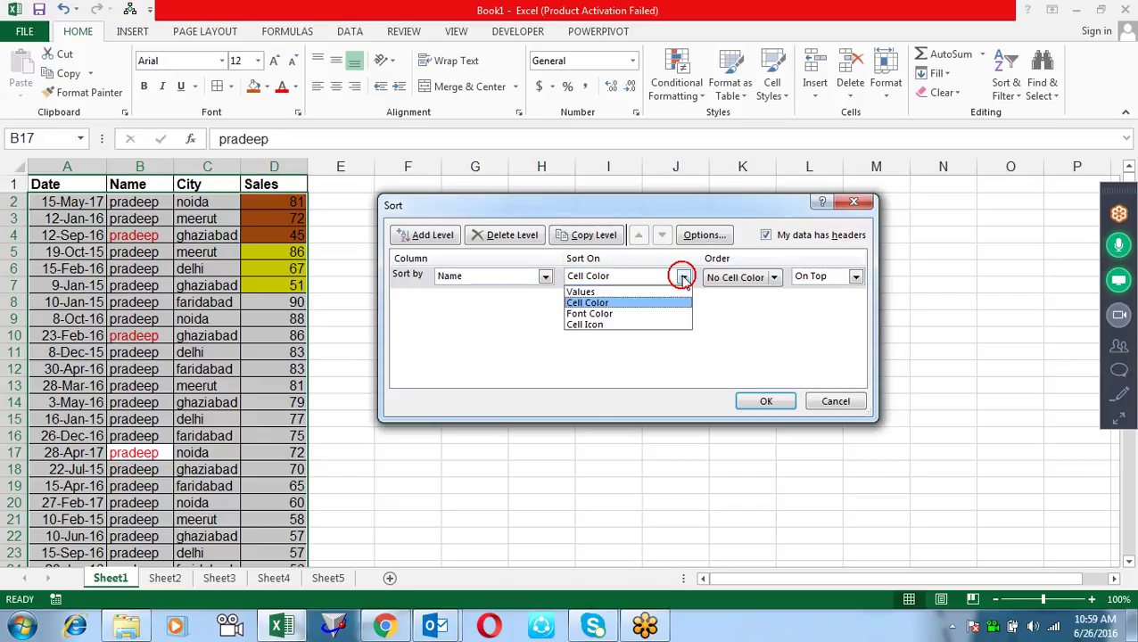
pyautogui.click(634, 314)
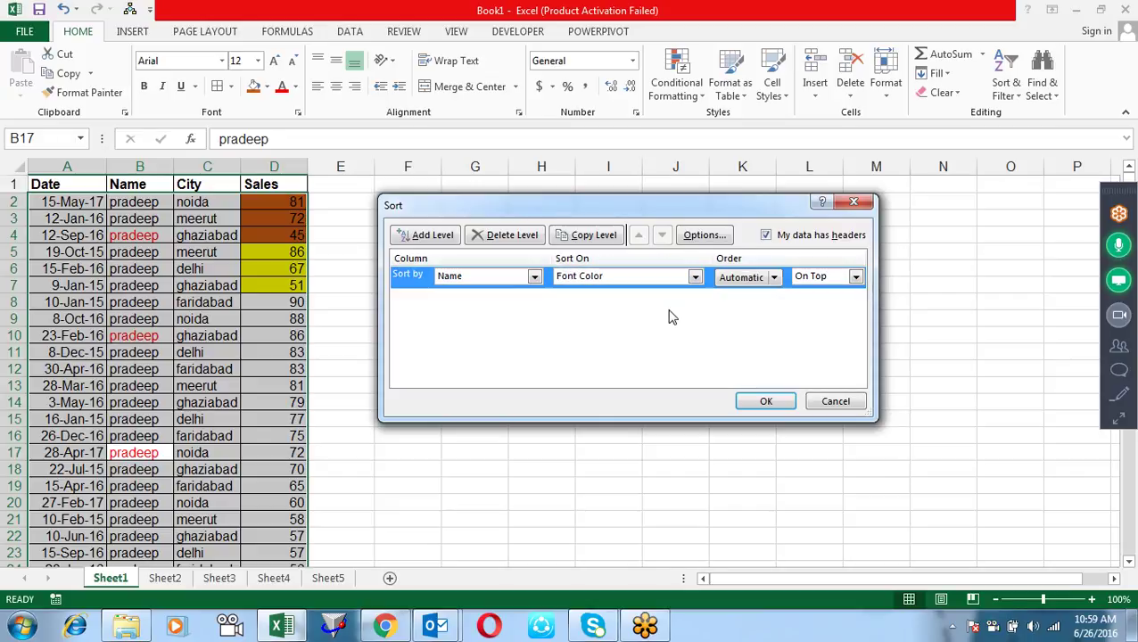
pyautogui.click(773, 277)
pyautogui.click(733, 321)
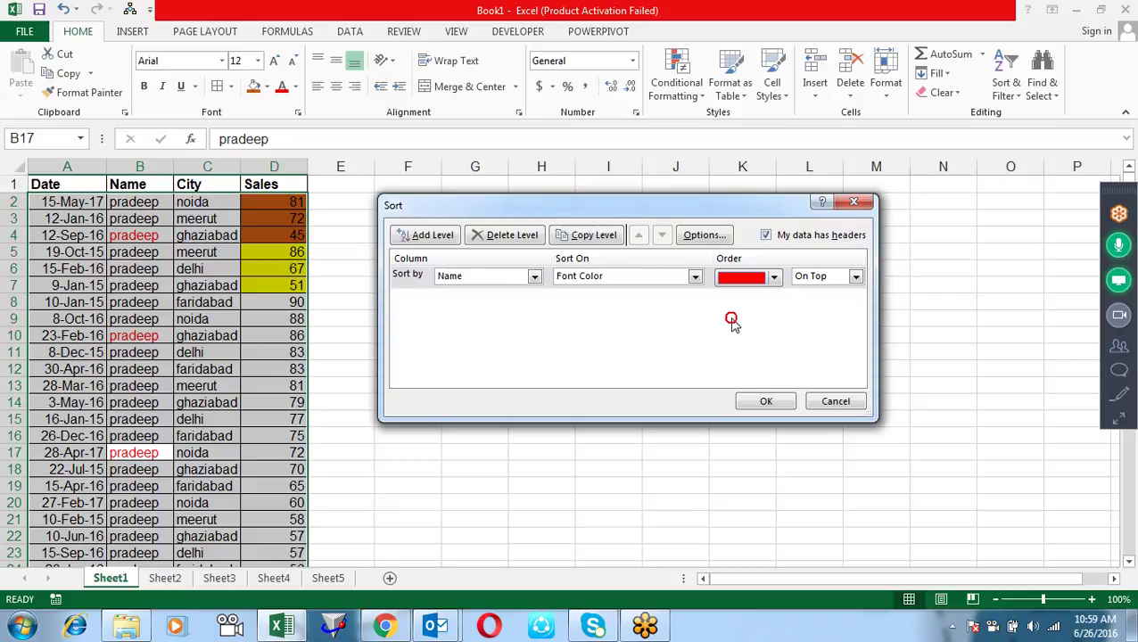
pyautogui.click(856, 277)
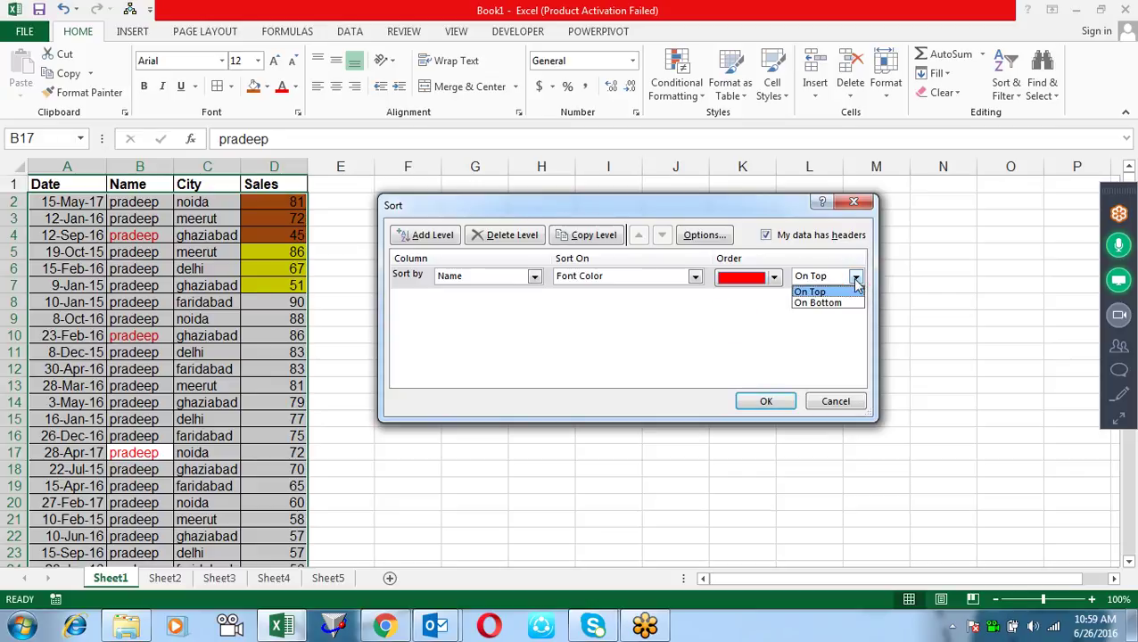
pyautogui.click(830, 289)
pyautogui.click(767, 401)
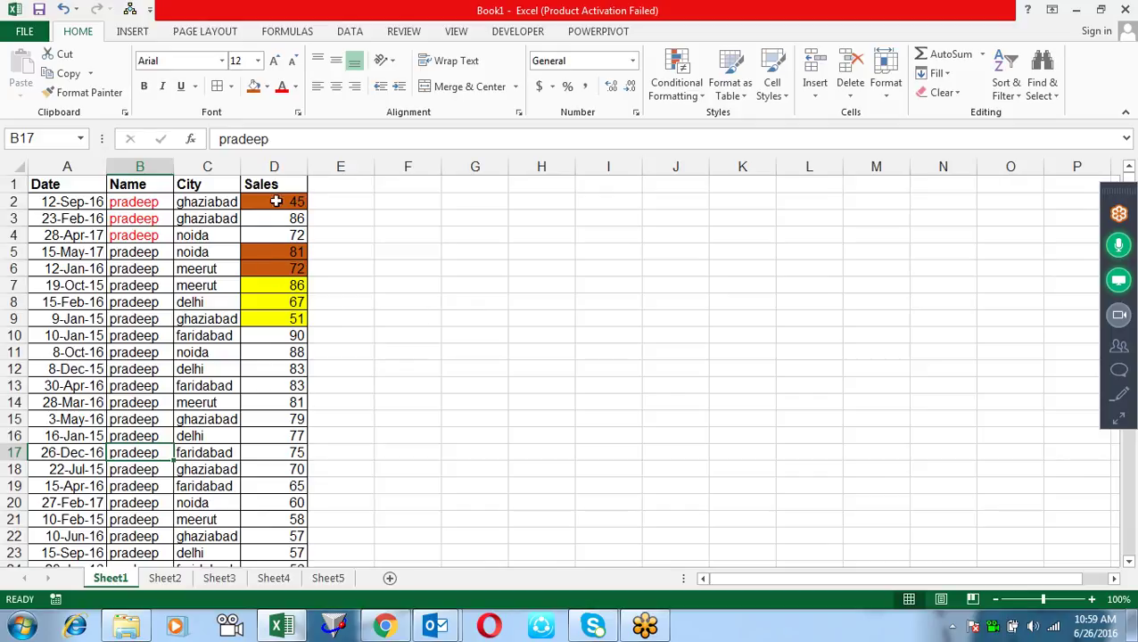
# Step: Clear the coloured fills from Sales cells D2:D10 with No Fill
pyautogui.moveTo(275, 200); pyautogui.dragTo(283, 331)
pyautogui.hotkey('alt', 'h')
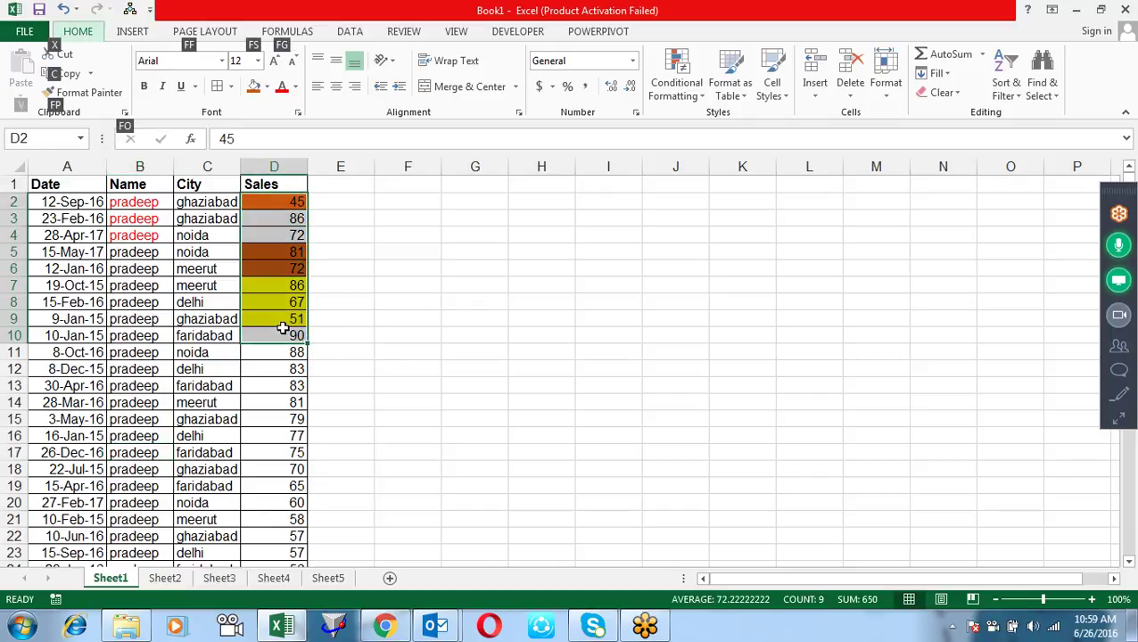
pyautogui.press('h')
pyautogui.press('n')
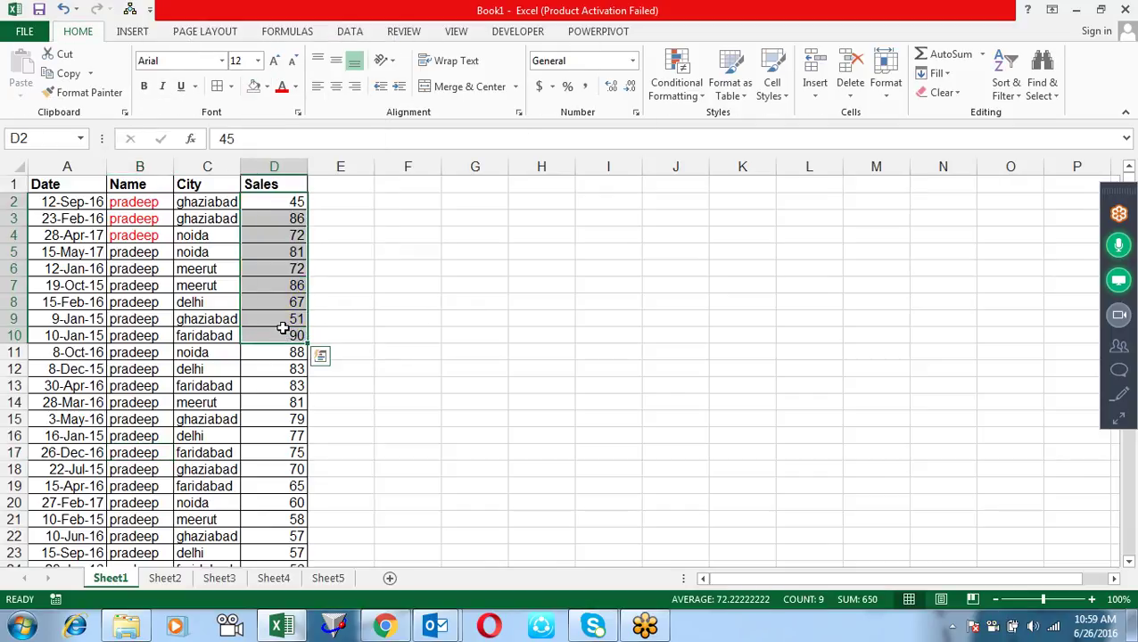
# Step: Apply the 3 Symbols (Uncircled) icon set to all Sales values
pyautogui.press('Down')
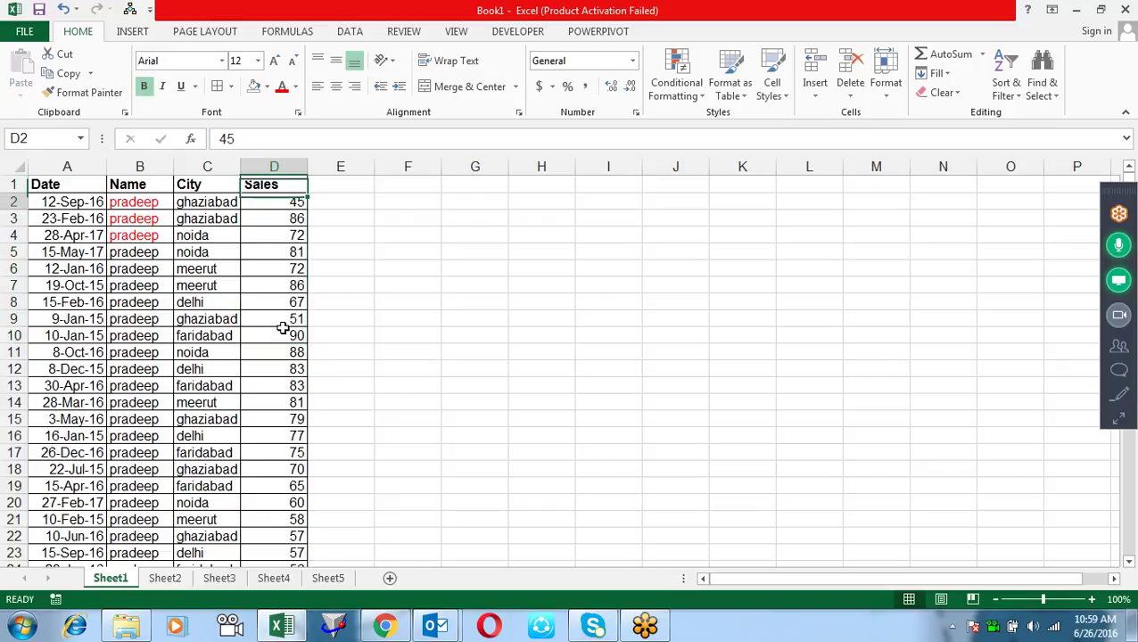
pyautogui.hotkey('ctrl', 'shift', 'Down')
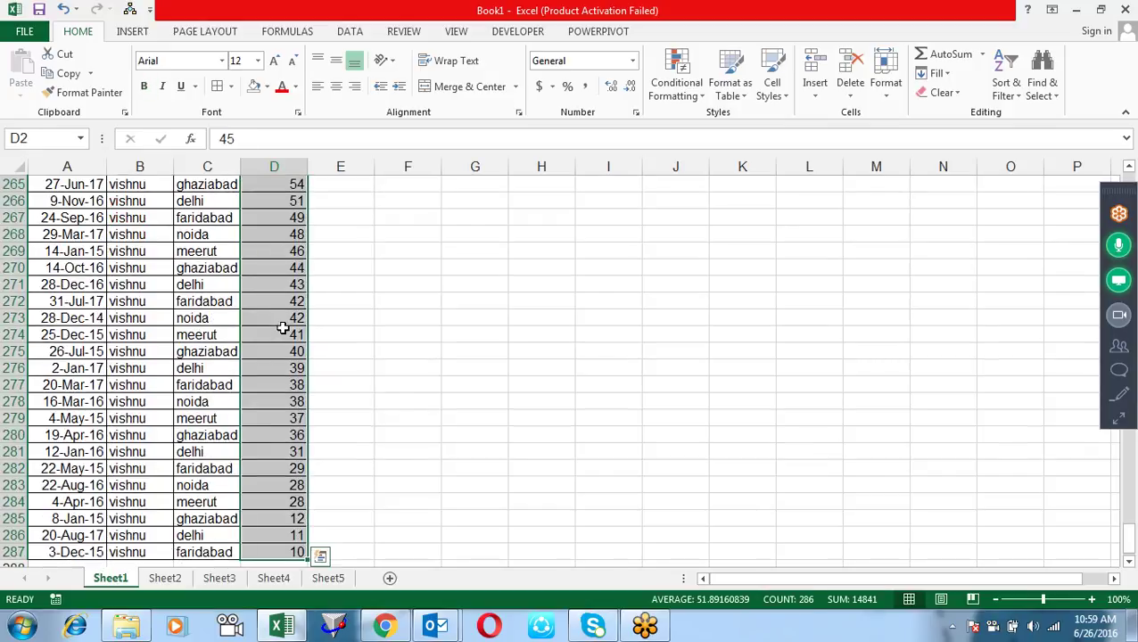
pyautogui.click(695, 98)
pyautogui.moveTo(717, 271)
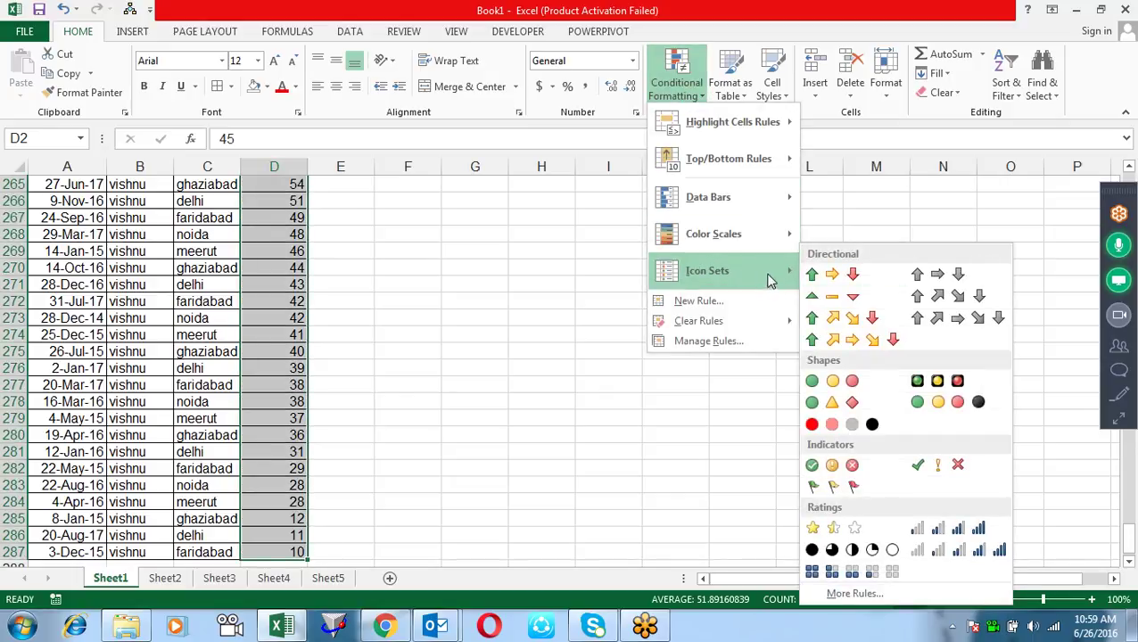
pyautogui.click(928, 464)
# Step: Review the icon-tagged Sales column and open the sort settings
pyautogui.press('Up')
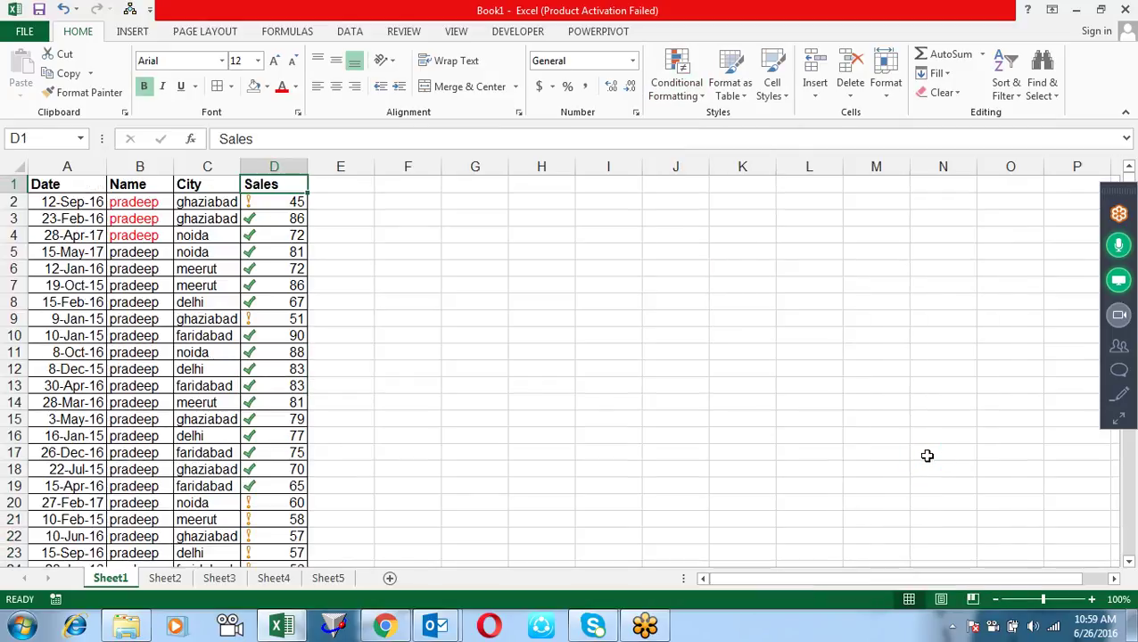
pyautogui.press('Down')
pyautogui.press('Down')
pyautogui.press('Down')
pyautogui.press('Down')
pyautogui.press('Down')
pyautogui.press('Down')
pyautogui.press('Down')
pyautogui.press('Down')
pyautogui.press('Down')
pyautogui.press('Down')
pyautogui.press('Down')
pyautogui.press('Down')
pyautogui.press('Down')
pyautogui.press('Down')
pyautogui.press('Down')
pyautogui.press('Down')
pyautogui.press('Down')
pyautogui.press('Down')
pyautogui.press('Down')
pyautogui.press('Down')
pyautogui.press('Down')
pyautogui.press('Down')
pyautogui.press('Down')
pyautogui.press('Down')
pyautogui.press('Down')
pyautogui.press('Down')
pyautogui.press('Down')
pyautogui.press('Down')
pyautogui.press('Down')
pyautogui.press('Down')
pyautogui.press('Down')
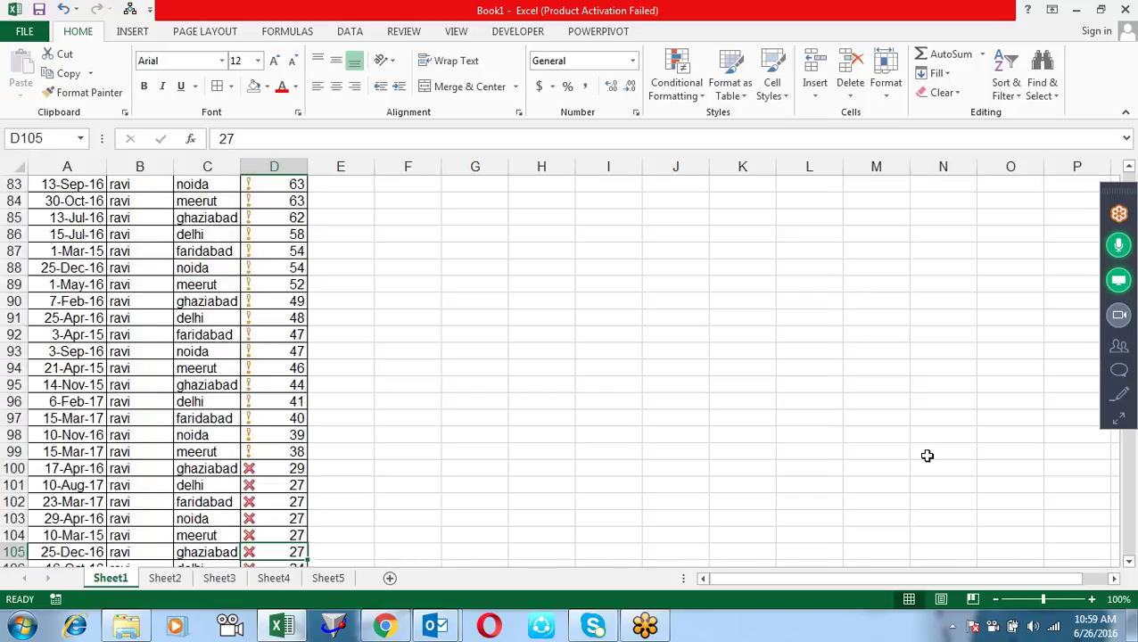
pyautogui.hotkey('ctrl', 'Down')
pyautogui.hotkey('ctrl', 'Up')
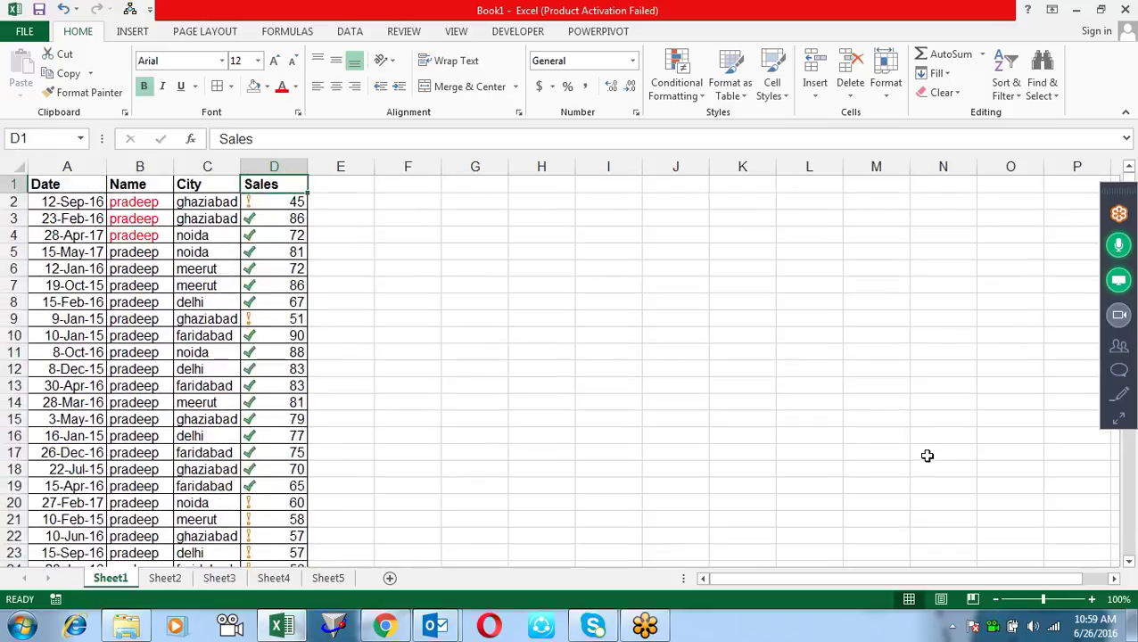
pyautogui.press('Down')
pyautogui.press('Down')
pyautogui.press('Down')
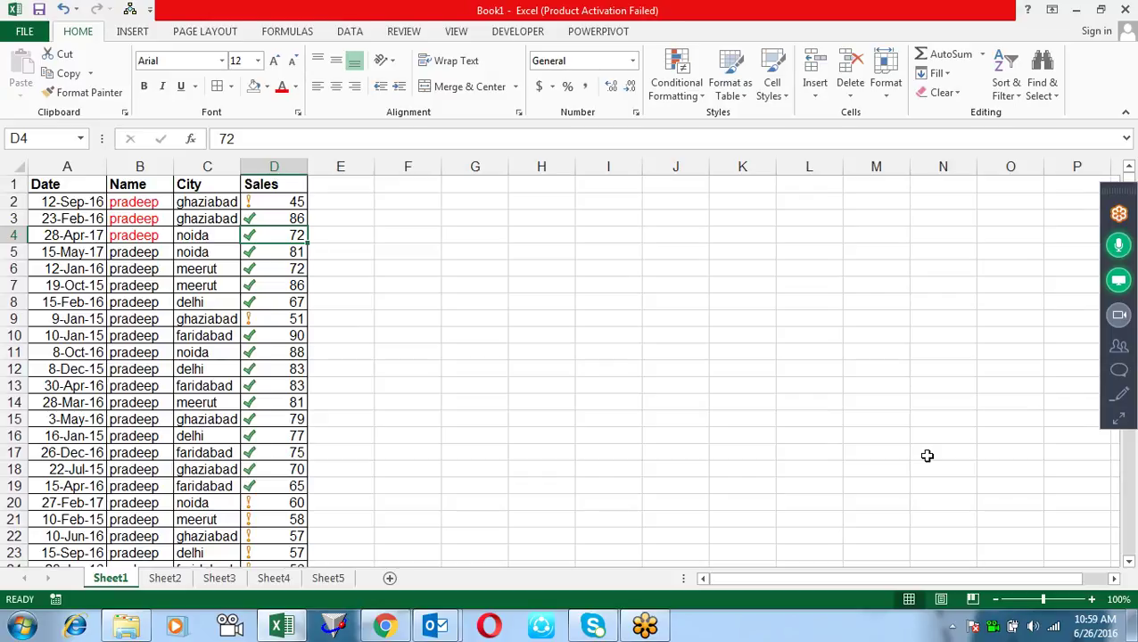
pyautogui.press('alt')
pyautogui.press('a')
pyautogui.press('s')
pyautogui.press('s')
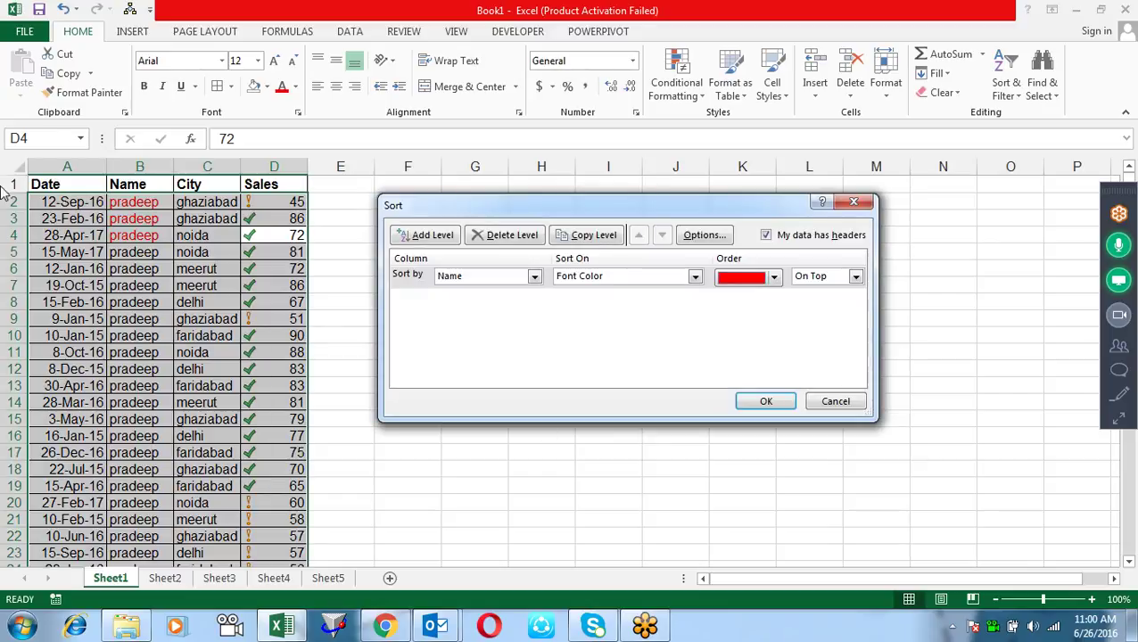
# Step: Set the first sort level to Sales on Cell Icon with the green check On Top
pyautogui.click(603, 277)
pyautogui.click(600, 325)
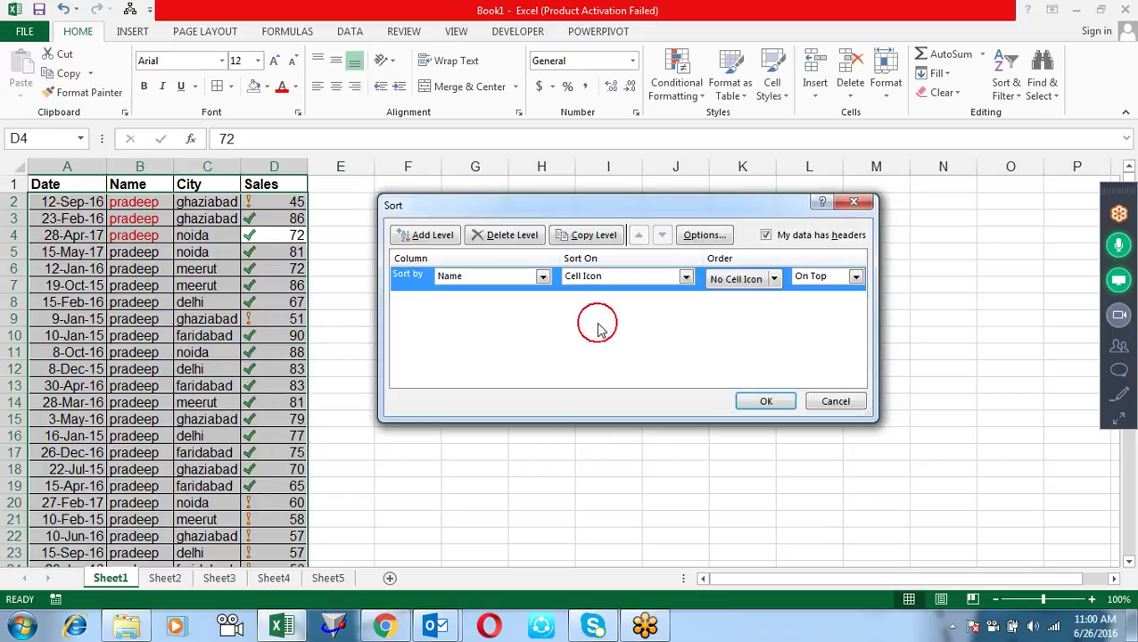
pyautogui.click(542, 276)
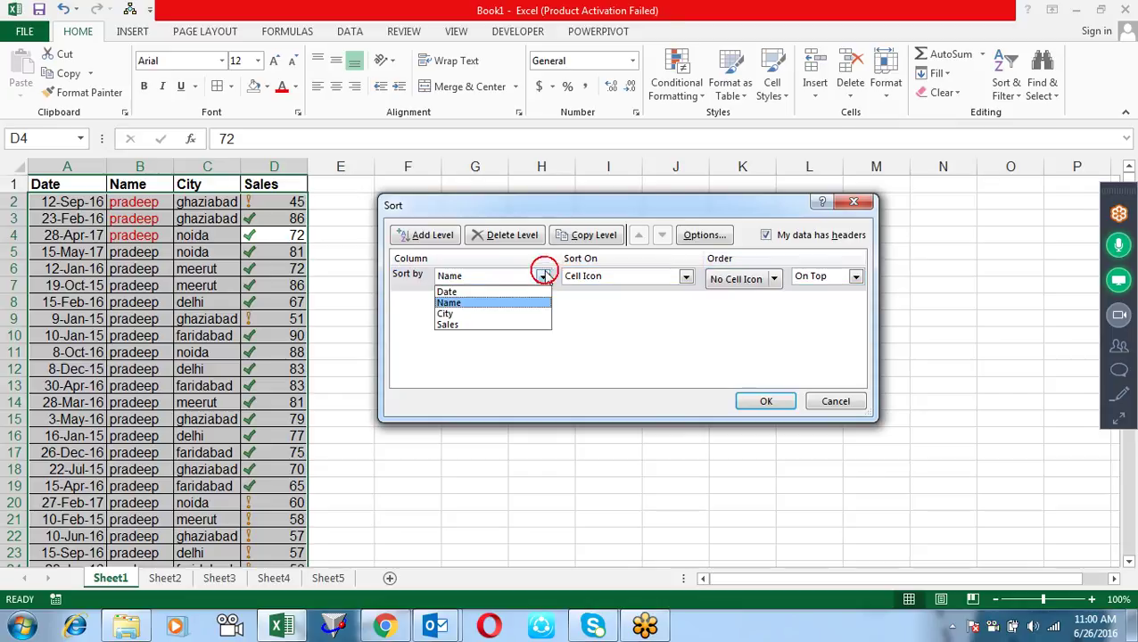
pyautogui.click(516, 325)
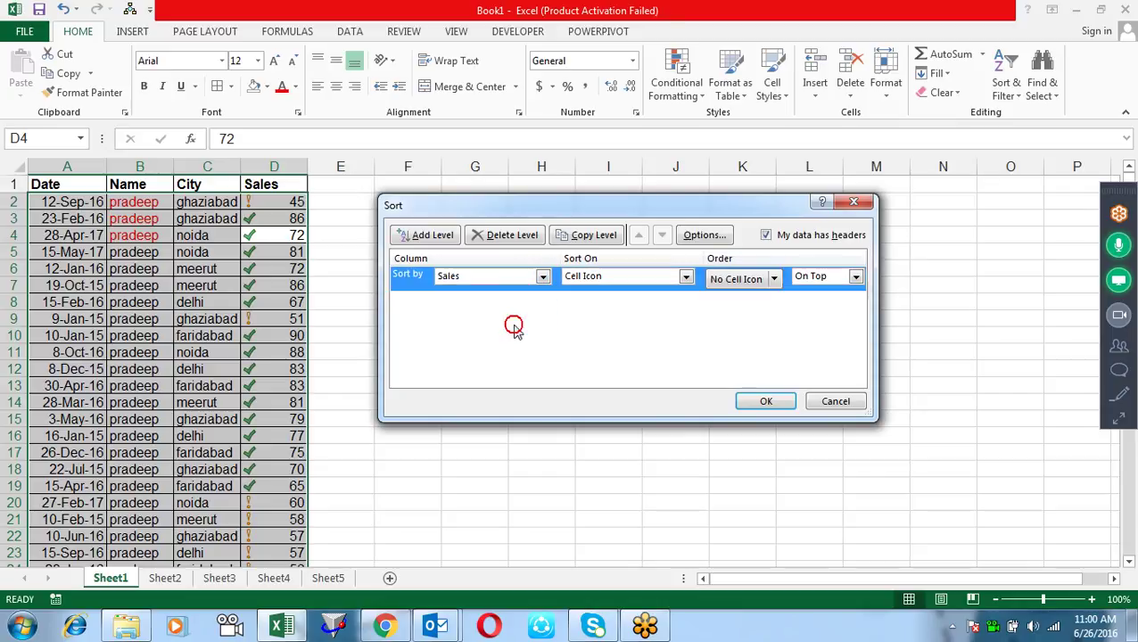
pyautogui.click(774, 278)
pyautogui.click(765, 306)
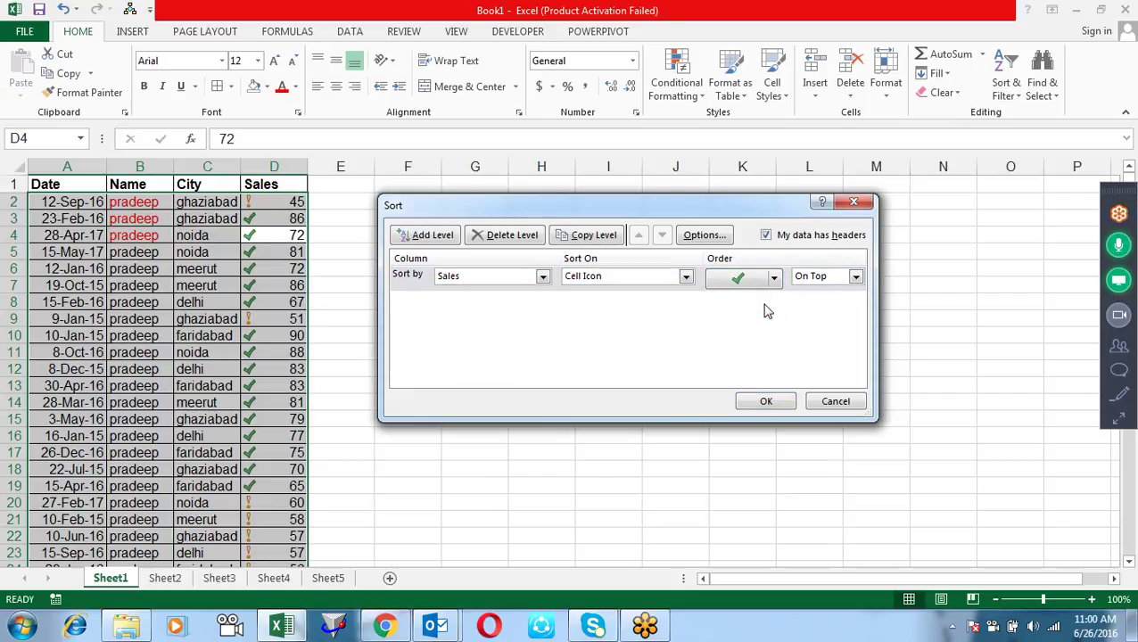
# Step: Copy the level, set the yellow exclamation On Top, and apply the sort
pyautogui.click(564, 236)
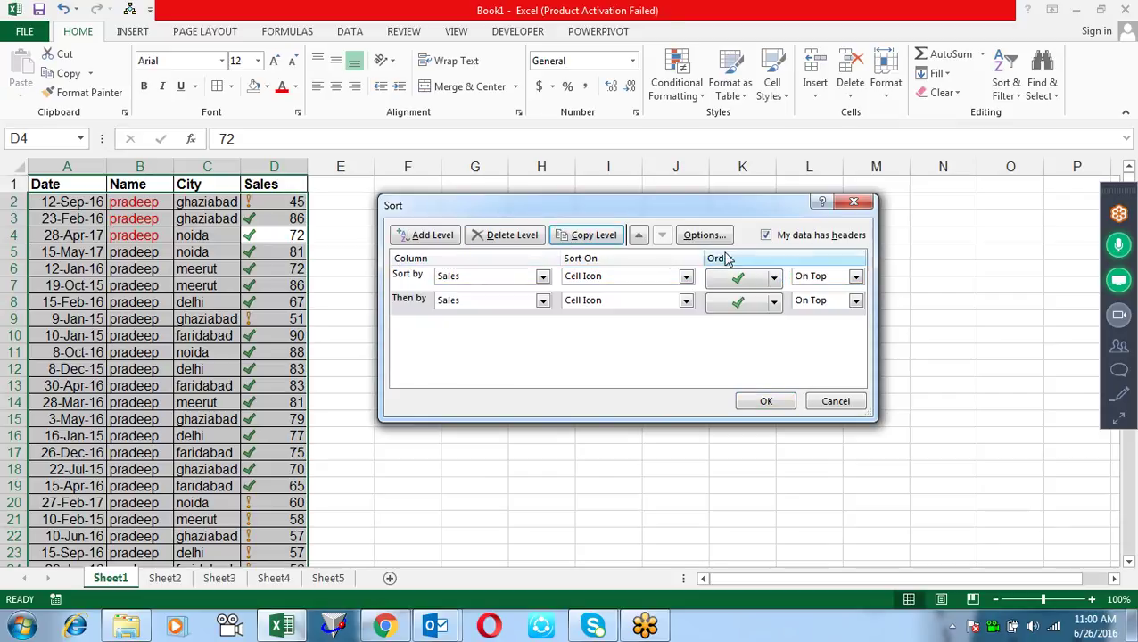
pyautogui.click(775, 302)
pyautogui.click(740, 326)
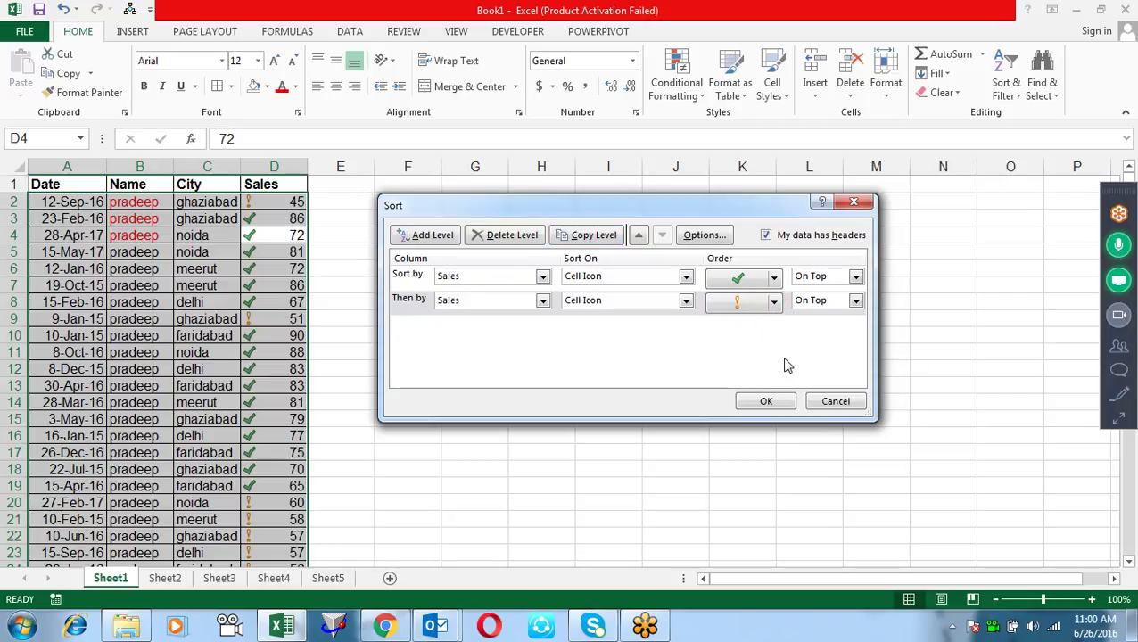
pyautogui.click(767, 403)
pyautogui.press('Down')
pyautogui.press('Down')
pyautogui.press('Down')
pyautogui.press('Down')
pyautogui.press('Down')
pyautogui.press('Down')
pyautogui.press('Down')
pyautogui.press('Down')
pyautogui.press('Down')
pyautogui.press('Down')
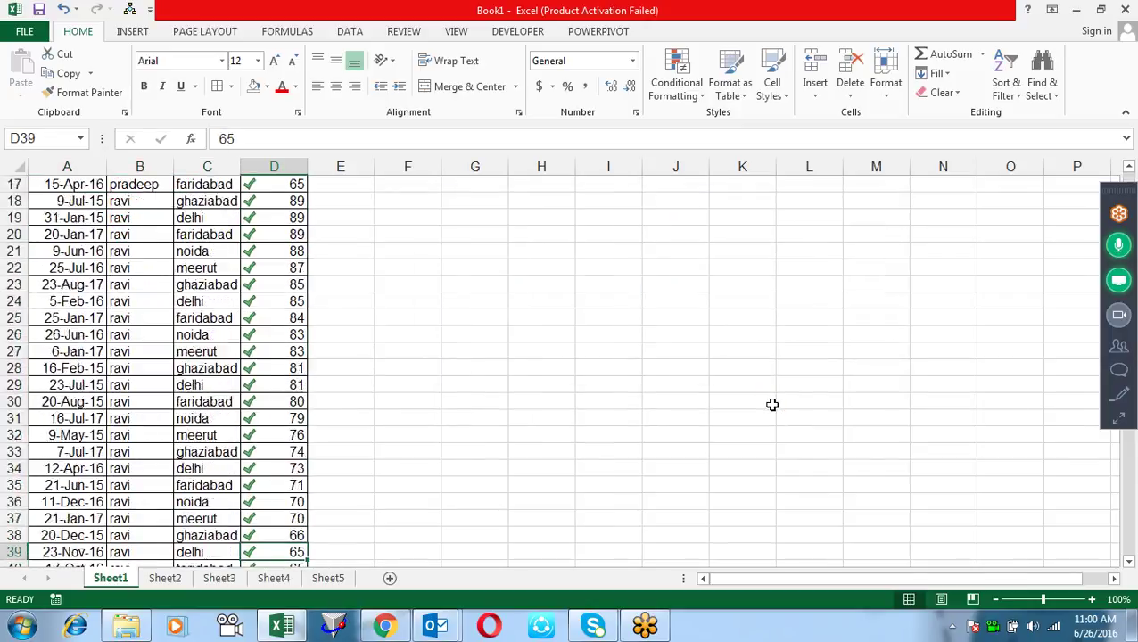
pyautogui.press('Down')
pyautogui.press('Down')
pyautogui.press('Down')
pyautogui.press('Down')
pyautogui.press('Down')
pyautogui.press('Down')
pyautogui.press('Down')
pyautogui.press('Down')
pyautogui.press('Down')
pyautogui.press('Down')
pyautogui.press('Down')
pyautogui.press('Down')
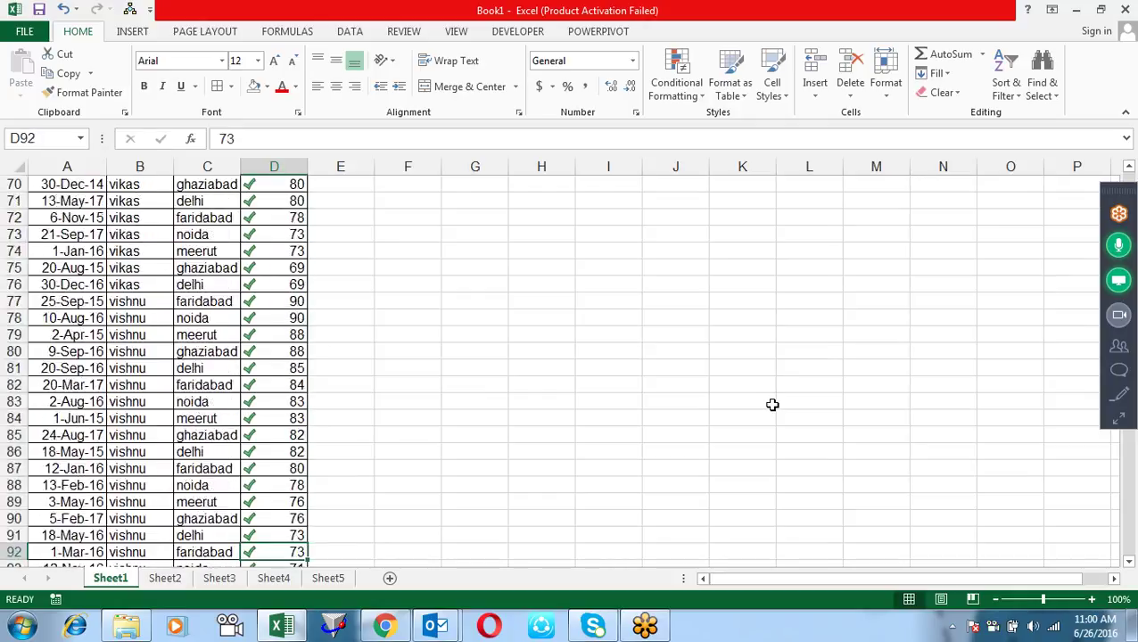
pyautogui.press('Down')
pyautogui.press('Down')
pyautogui.press('Down')
pyautogui.press('Down')
pyautogui.press('Down')
pyautogui.press('Down')
pyautogui.press('Down')
pyautogui.press('Down')
pyautogui.press('Down')
pyautogui.press('Down')
pyautogui.press('Down')
pyautogui.press('Down')
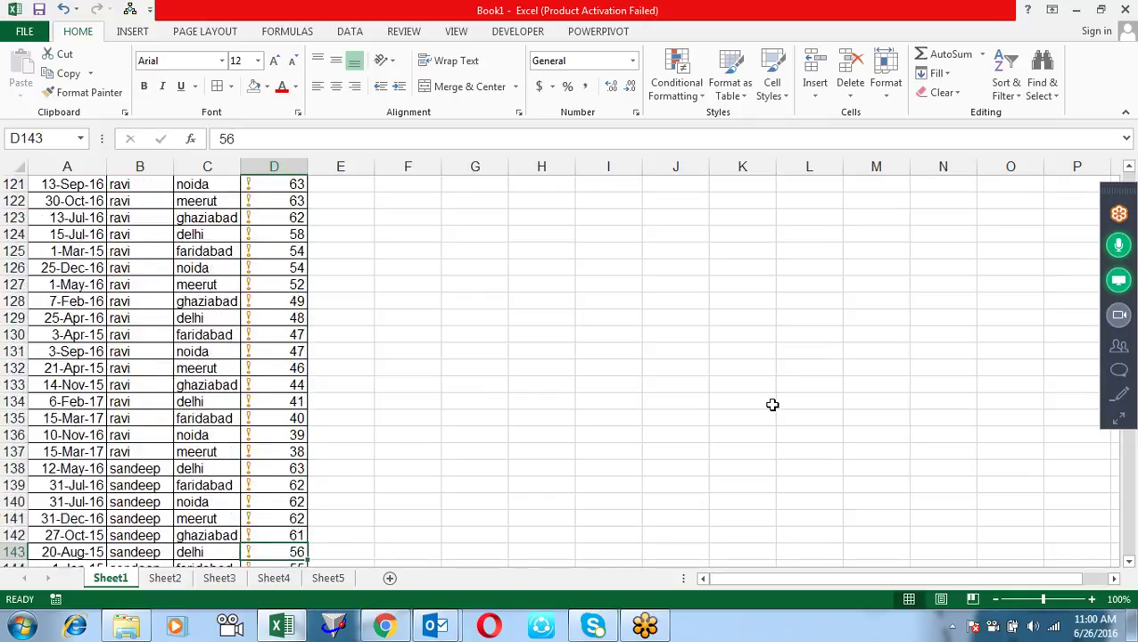
pyautogui.press('Down')
pyautogui.press('Down')
pyautogui.press('Down')
pyautogui.press('Down')
pyautogui.press('Down')
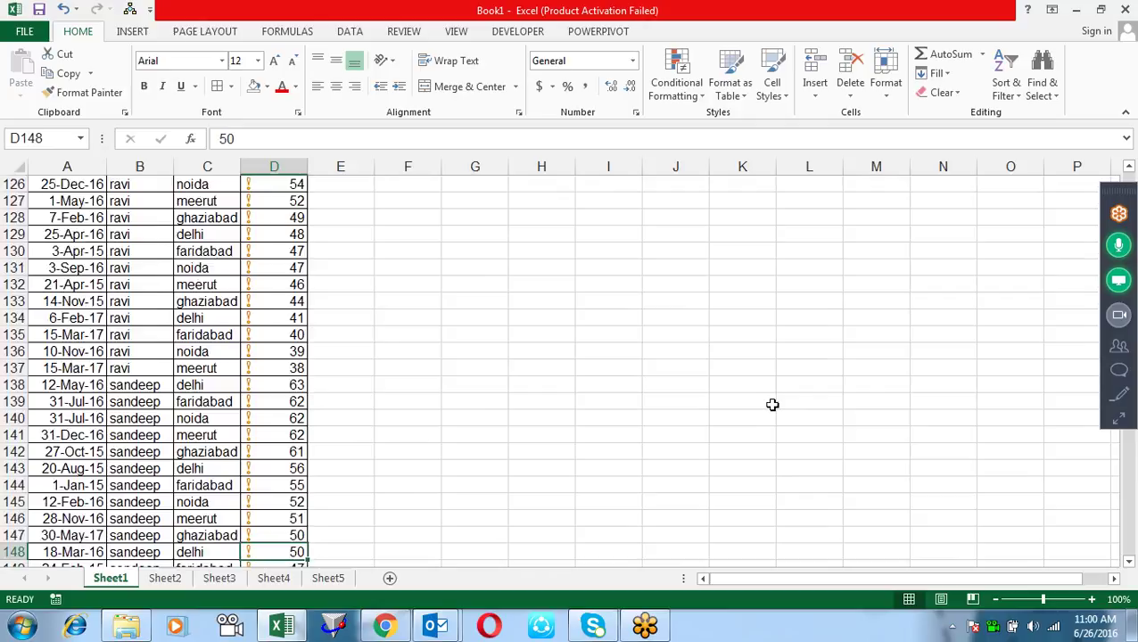
pyautogui.press('Down')
pyautogui.press('Down')
pyautogui.press('Down')
pyautogui.press('Down')
pyautogui.press('Down')
pyautogui.press('Down')
pyautogui.press('Down')
pyautogui.press('Down')
pyautogui.press('Down')
pyautogui.press('Down')
pyautogui.press('Down')
pyautogui.press('Down')
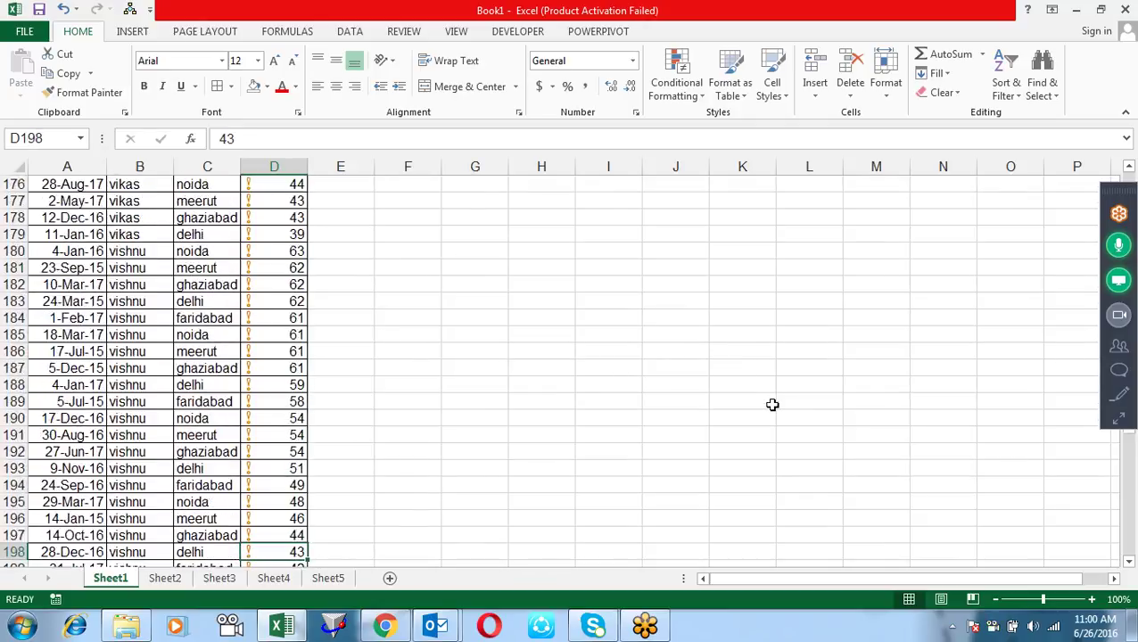
pyautogui.press('Down')
pyautogui.press('Down')
pyautogui.press('Down')
pyautogui.press('Down')
pyautogui.press('Down')
pyautogui.press('Down')
pyautogui.press('Down')
pyautogui.press('Down')
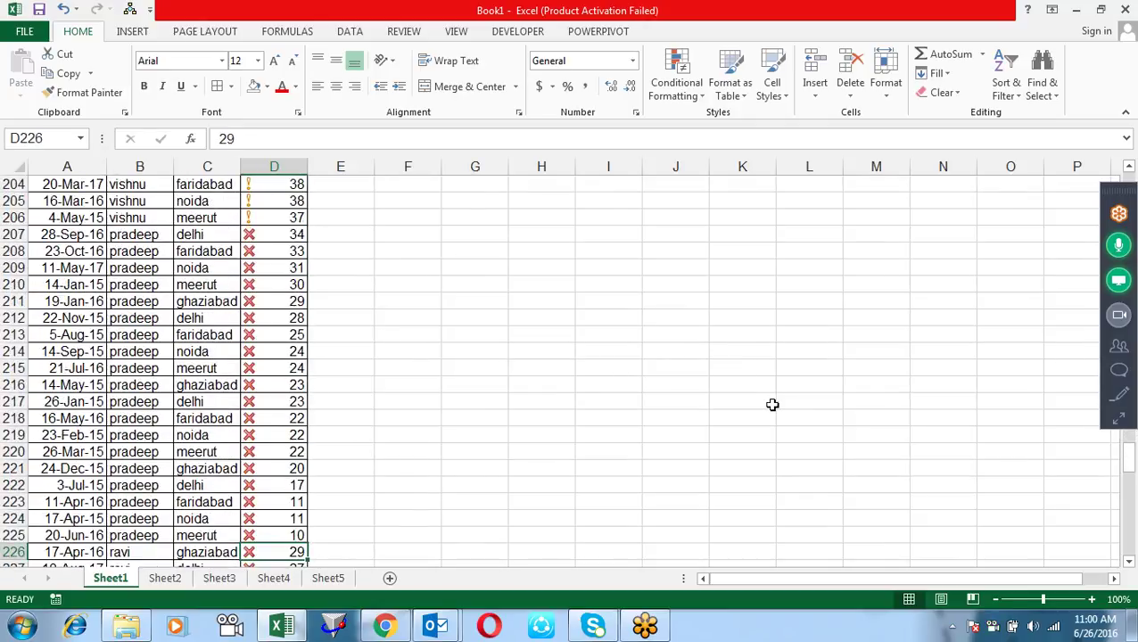
pyautogui.hotkey('ctrl', 'Up')
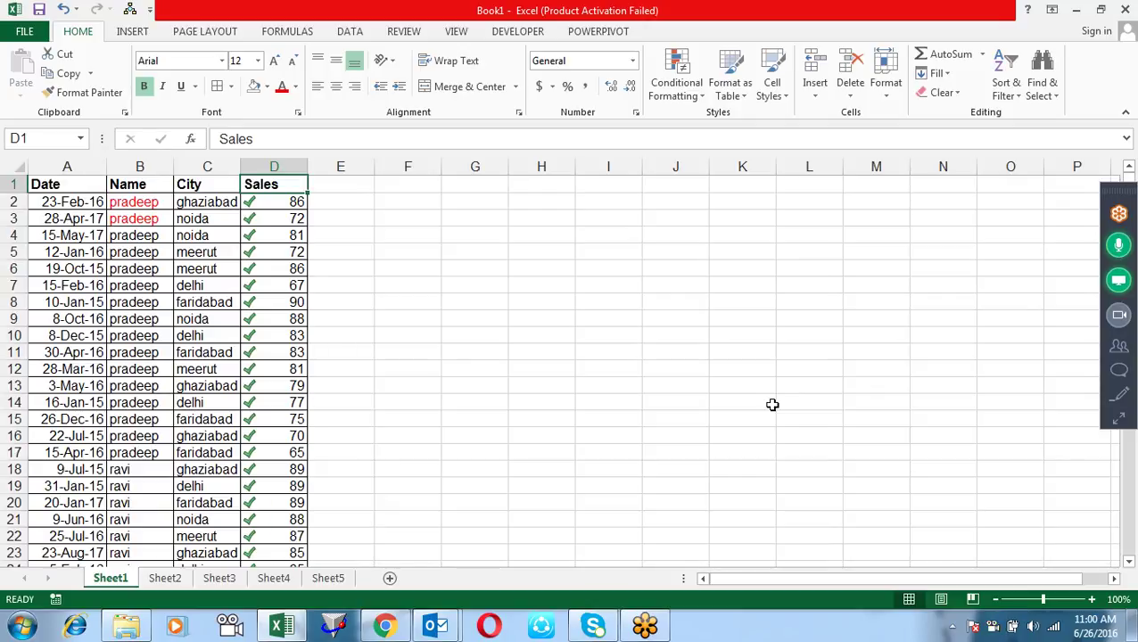
pyautogui.press('Down')
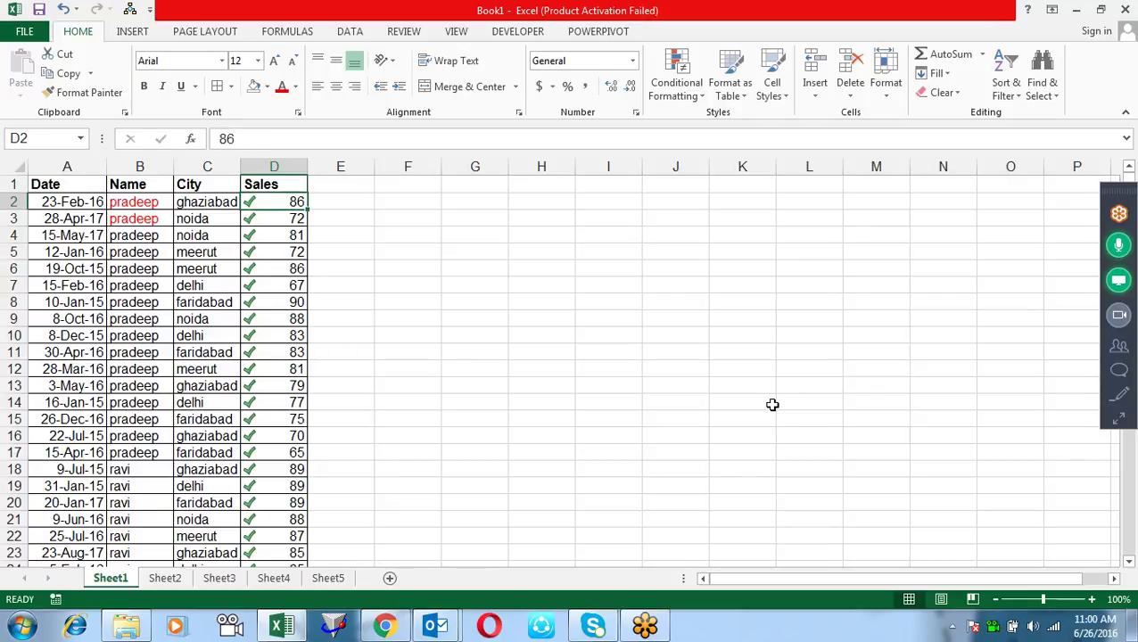
# Step: Clear the icon conditional formatting rules from the Sales values in D2:D287
pyautogui.hotkey('ctrl', 'shift', 'Down')
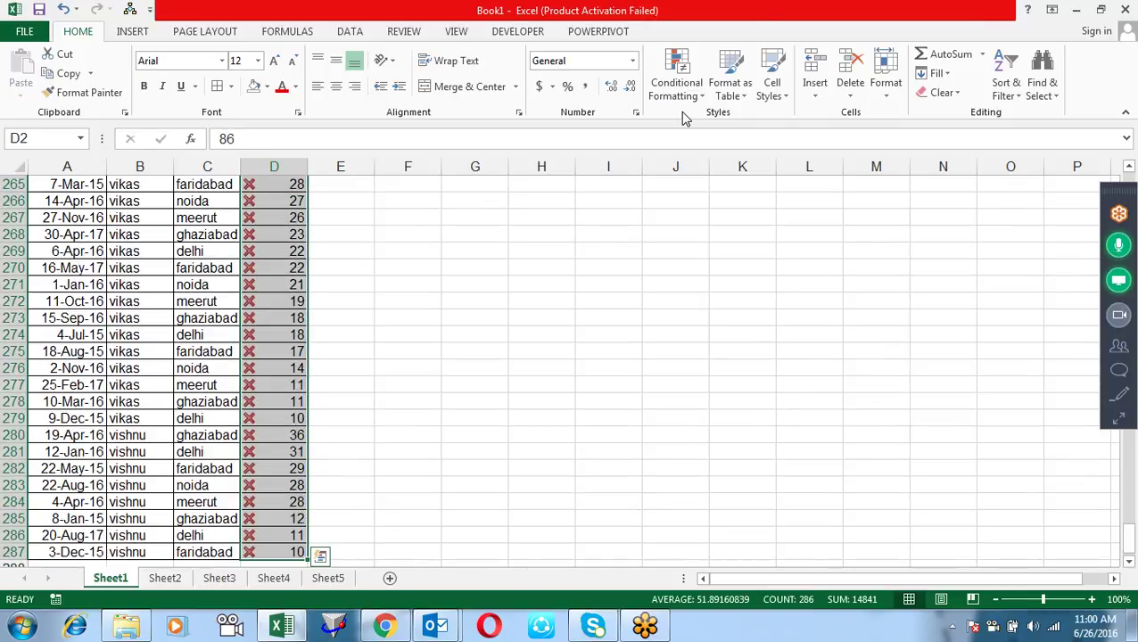
pyautogui.click(692, 93)
pyautogui.moveTo(696, 321)
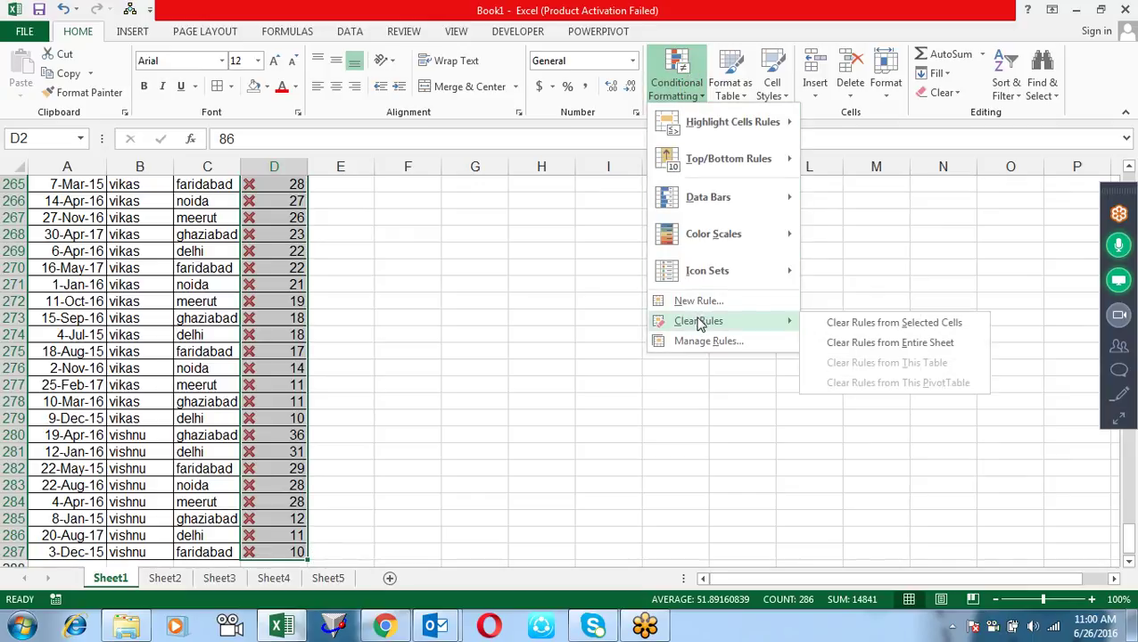
pyautogui.click(906, 328)
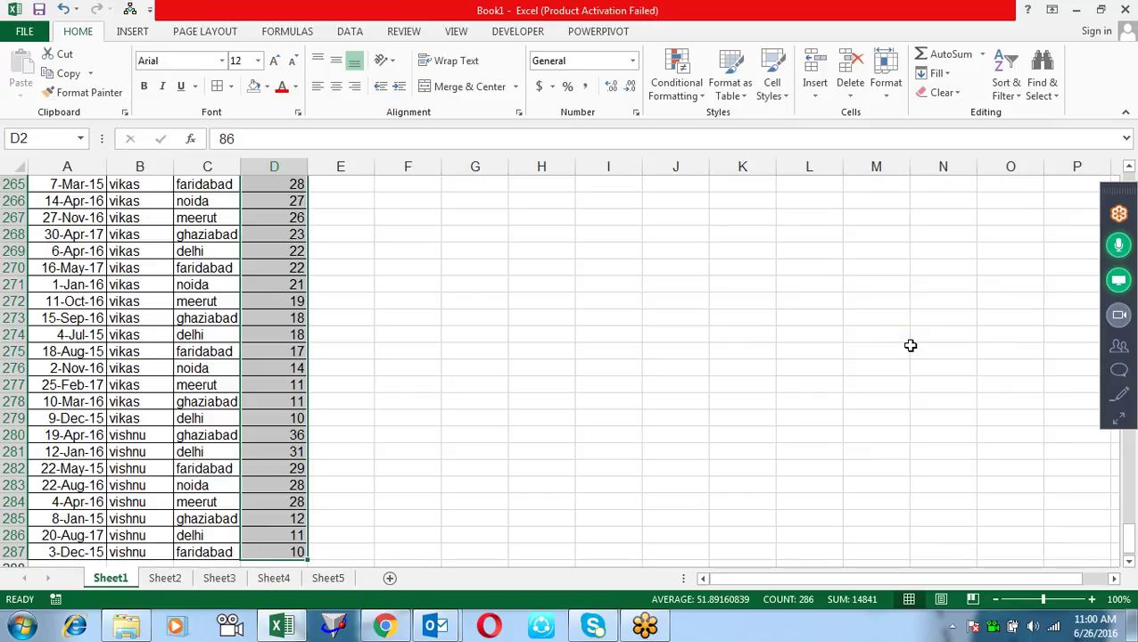
pyautogui.hotkey('ctrl', 'Up')
pyautogui.press('Down')
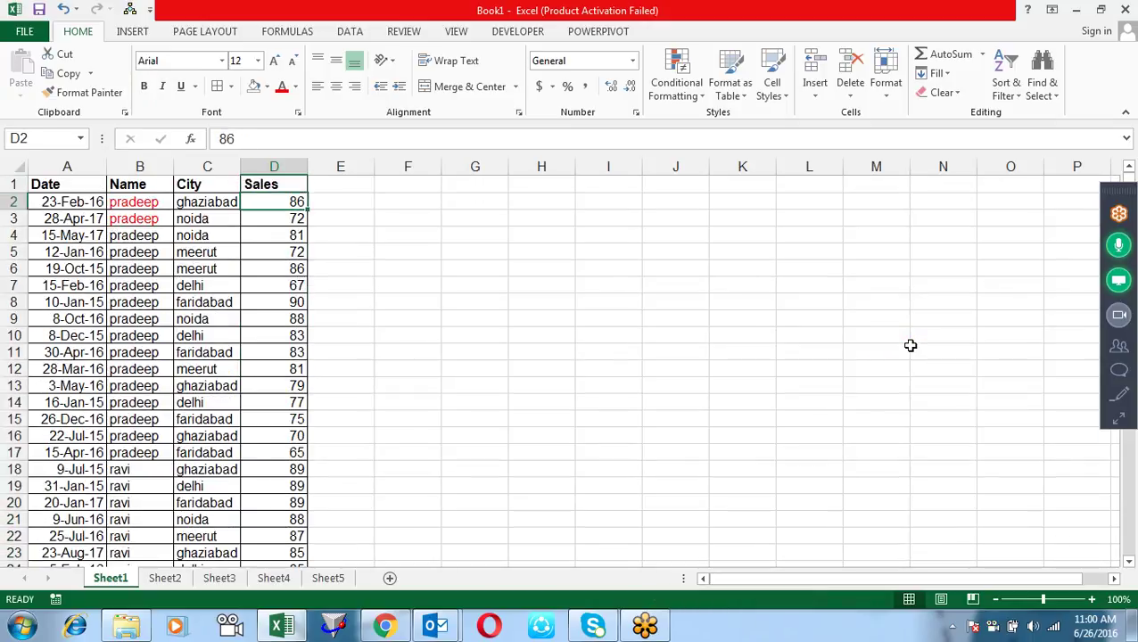
pyautogui.press('Left')
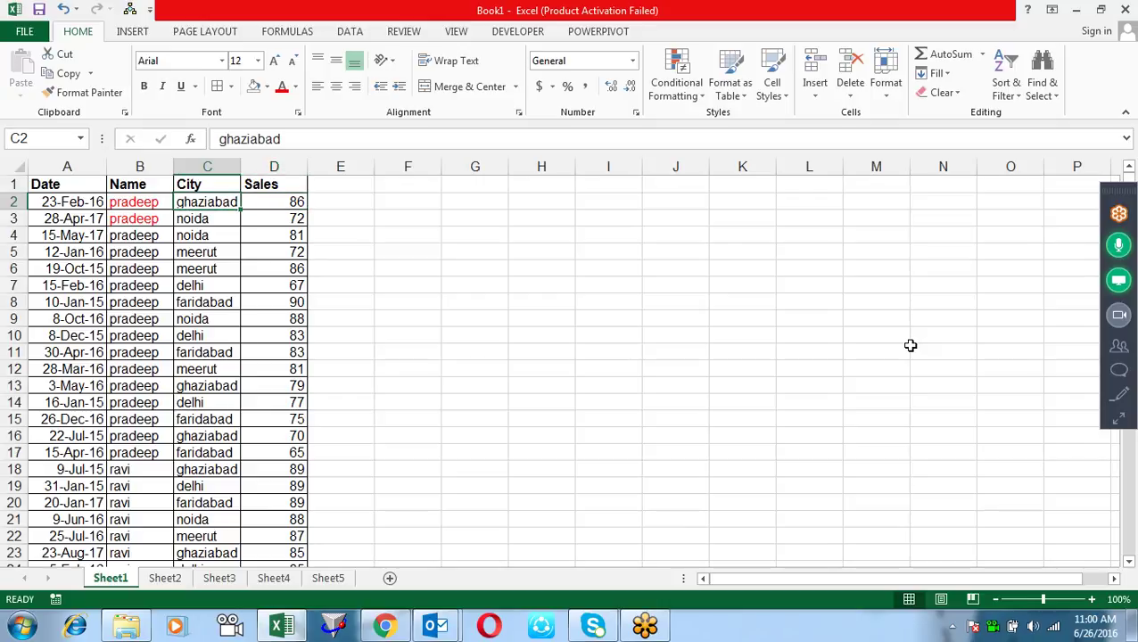
pyautogui.press('Right')
pyautogui.press('Left')
# Step: Dismiss the Sort dialog and enter the header Month in E1
pyautogui.hotkey('alt', 'd', 's')
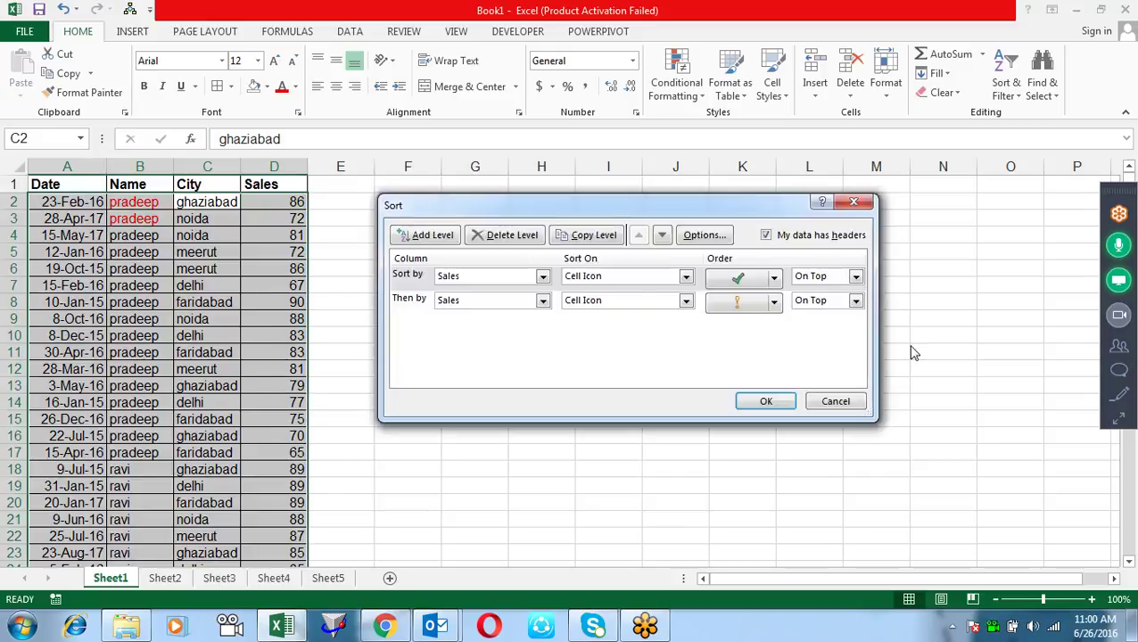
pyautogui.press('Escape')
pyautogui.press('Right')
pyautogui.press('Right')
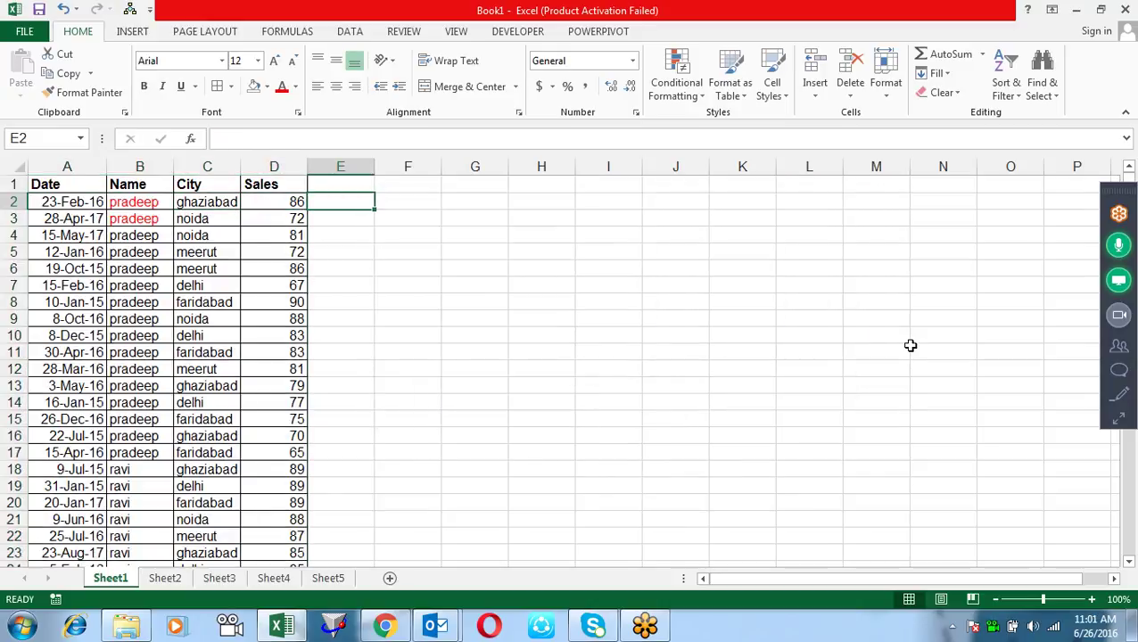
pyautogui.press('Up')
pyautogui.write('Month')
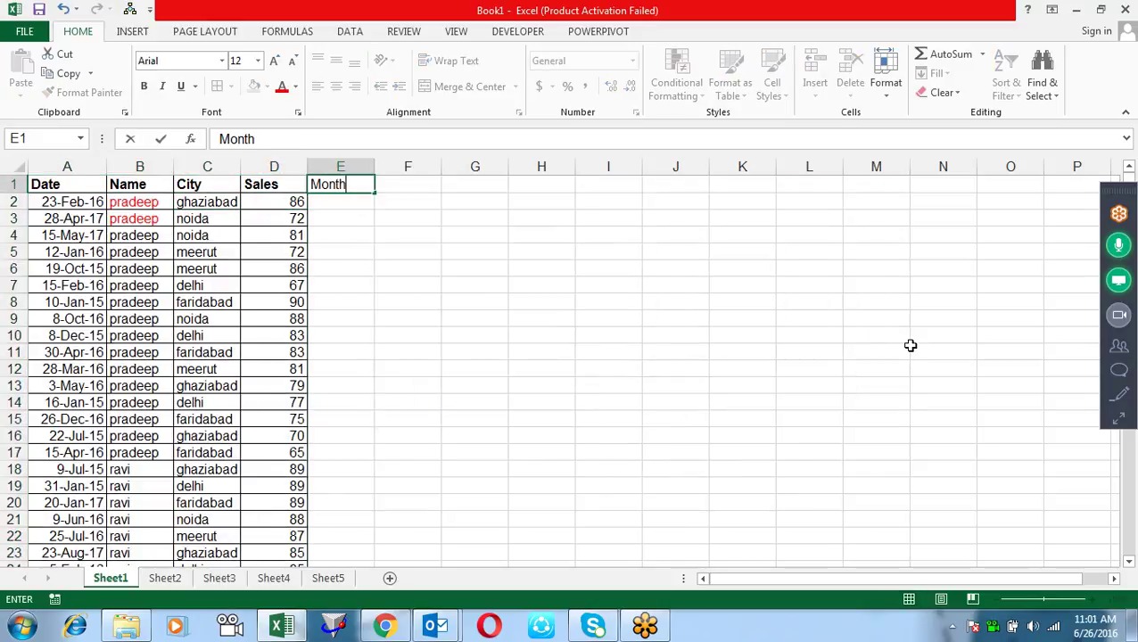
pyautogui.press('Return')
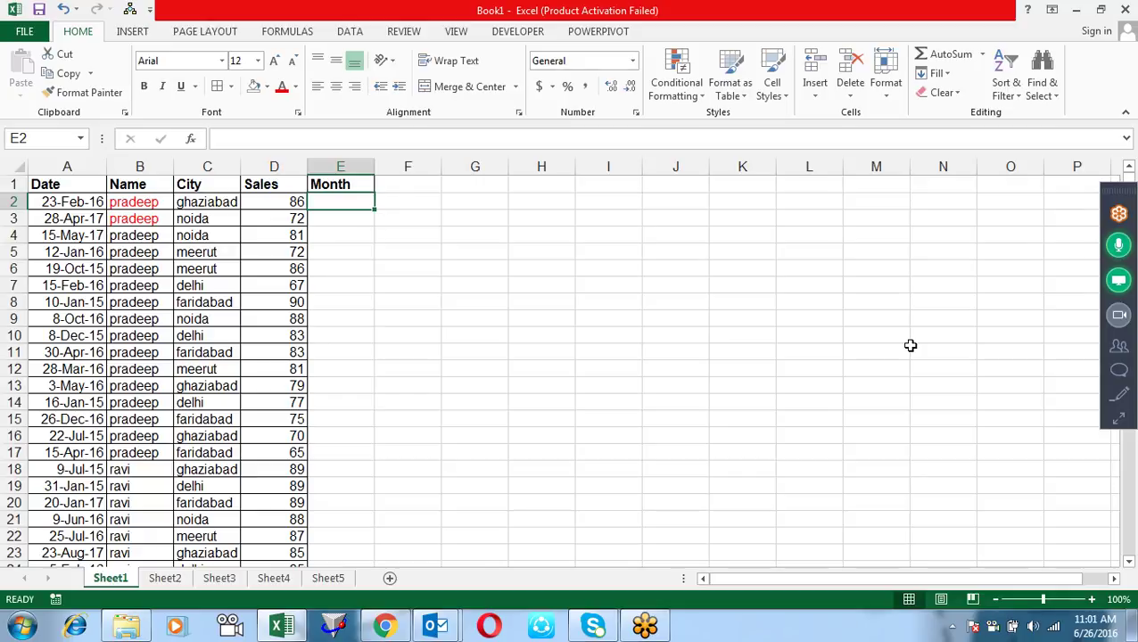
# Step: Apply All Borders to E1:E287 for the new Month column
pyautogui.press('Left')
pyautogui.hotkey('ctrl', 'Down')
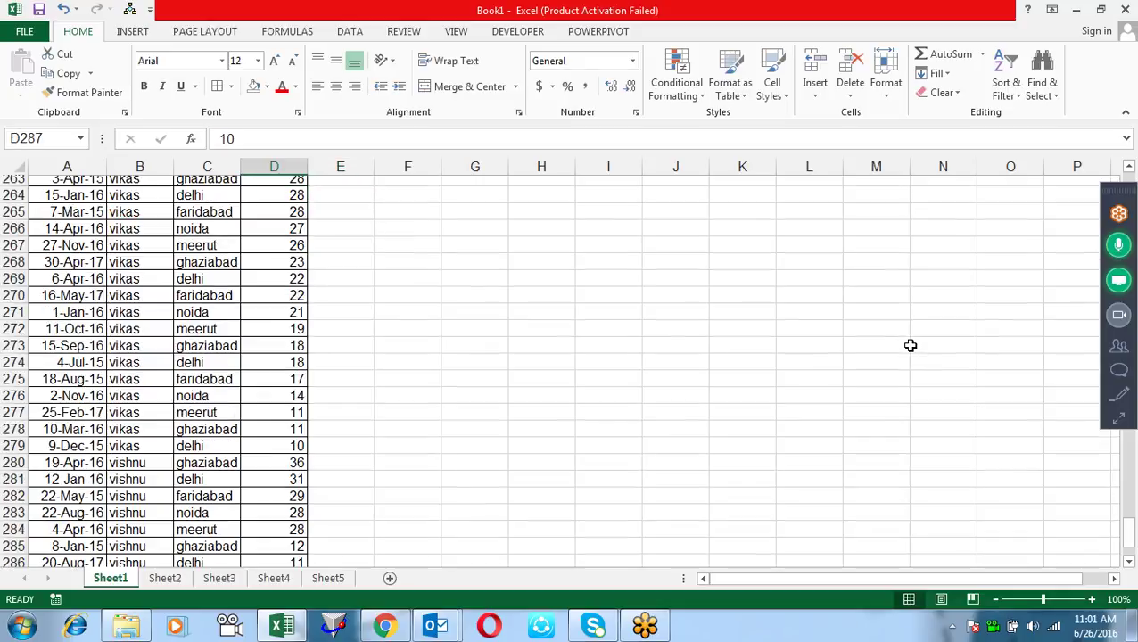
pyautogui.press('Right')
pyautogui.hotkey('ctrl', 'shift', 'Up')
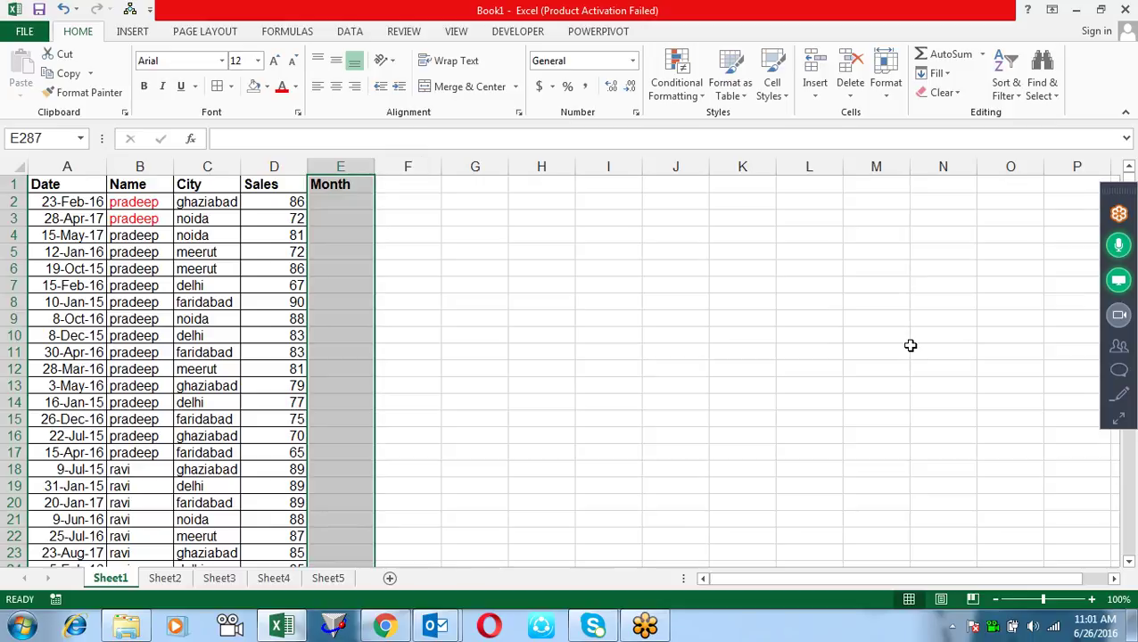
pyautogui.hotkey('alt', 'h')
pyautogui.press('b')
pyautogui.press('a')
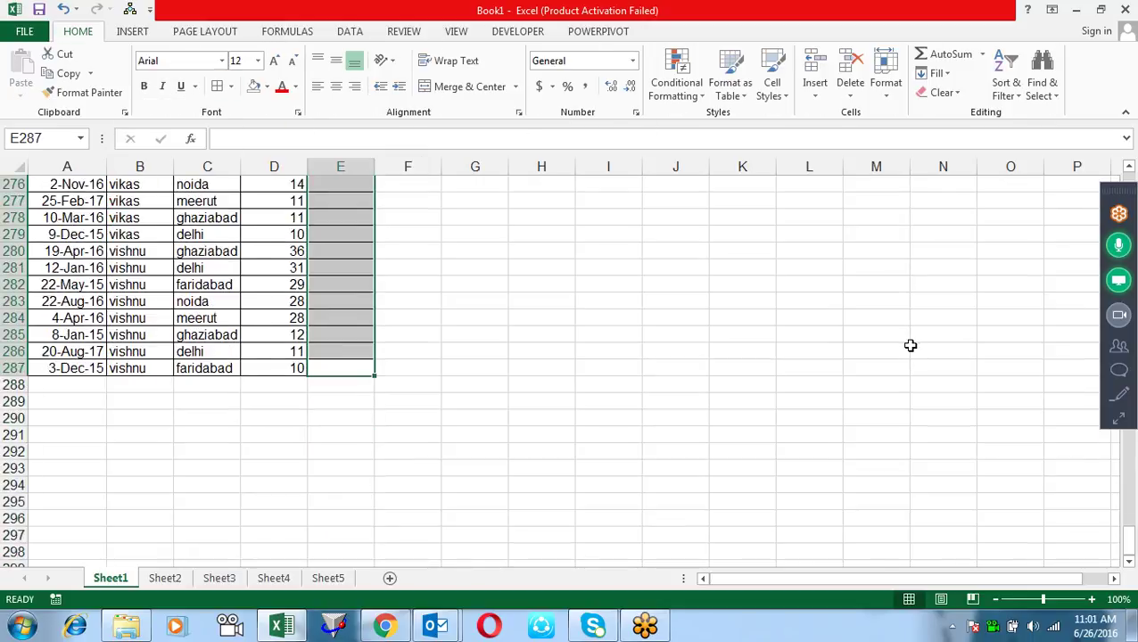
pyautogui.press('Up')
pyautogui.hotkey('ctrl', 'Up')
# Step: Enter the formula =TEXT(A2,"mmm") in E2
pyautogui.press('Down')
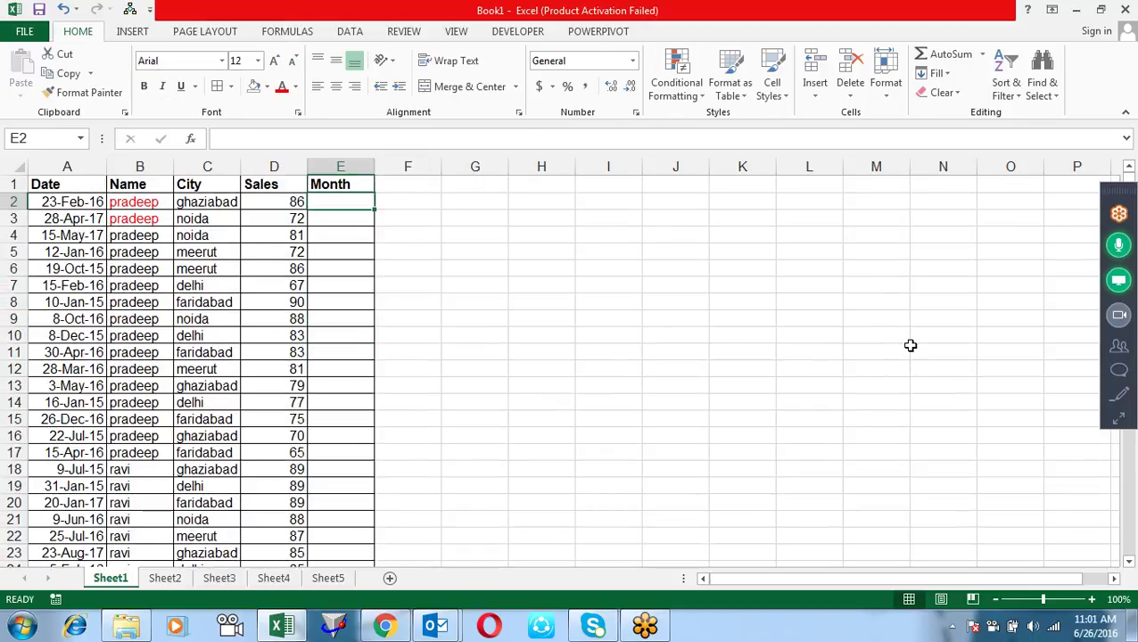
pyautogui.write('=')
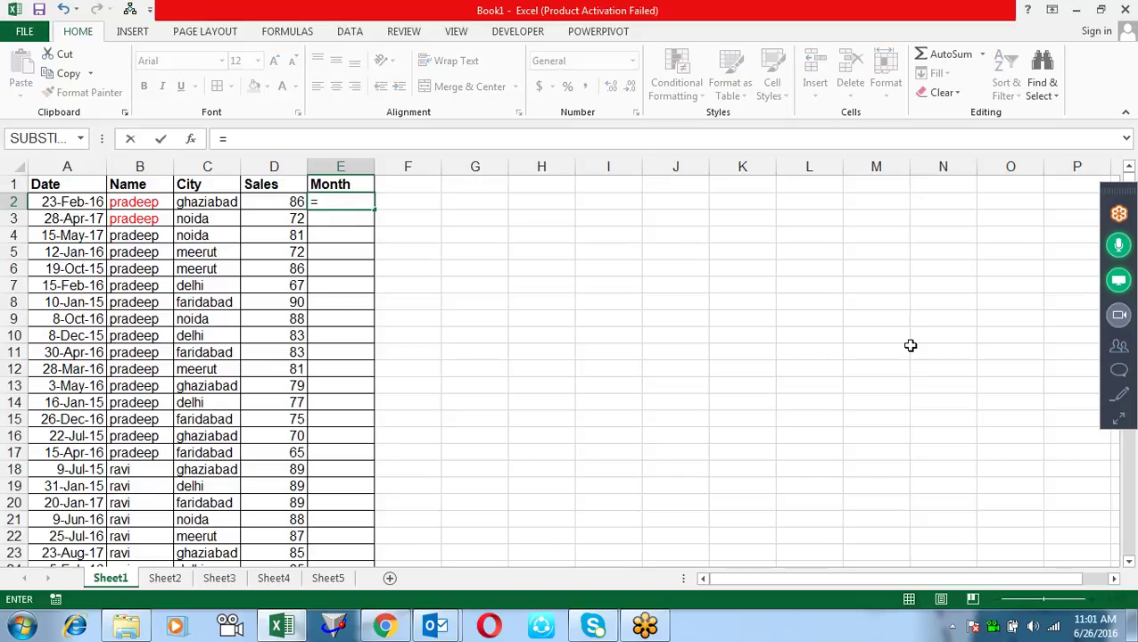
pyautogui.write('tex')
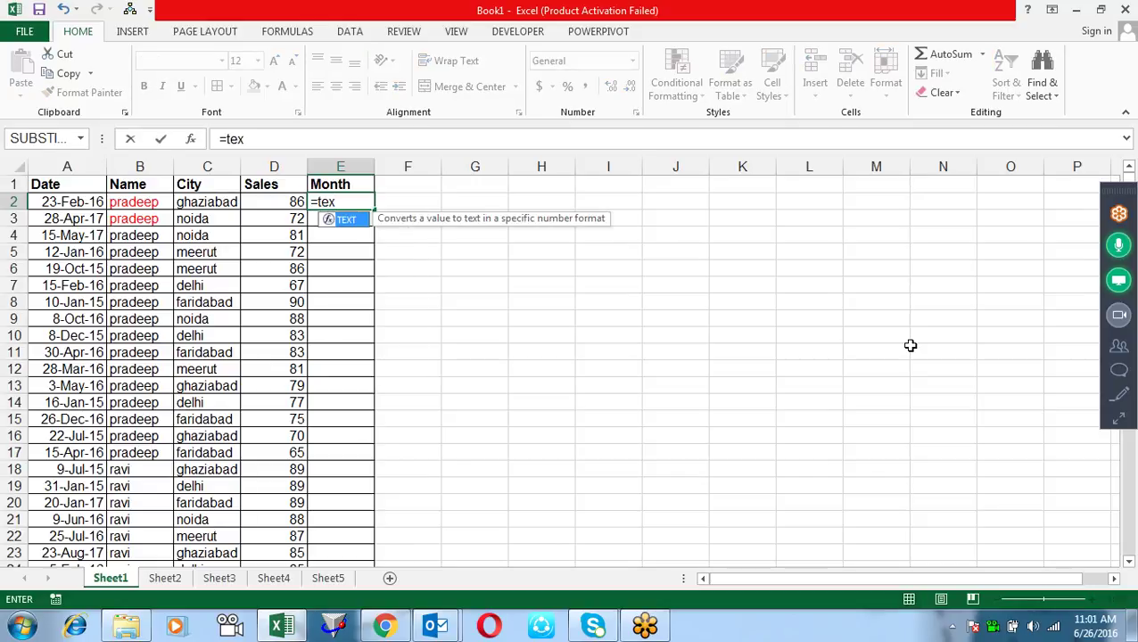
pyautogui.press('Tab')
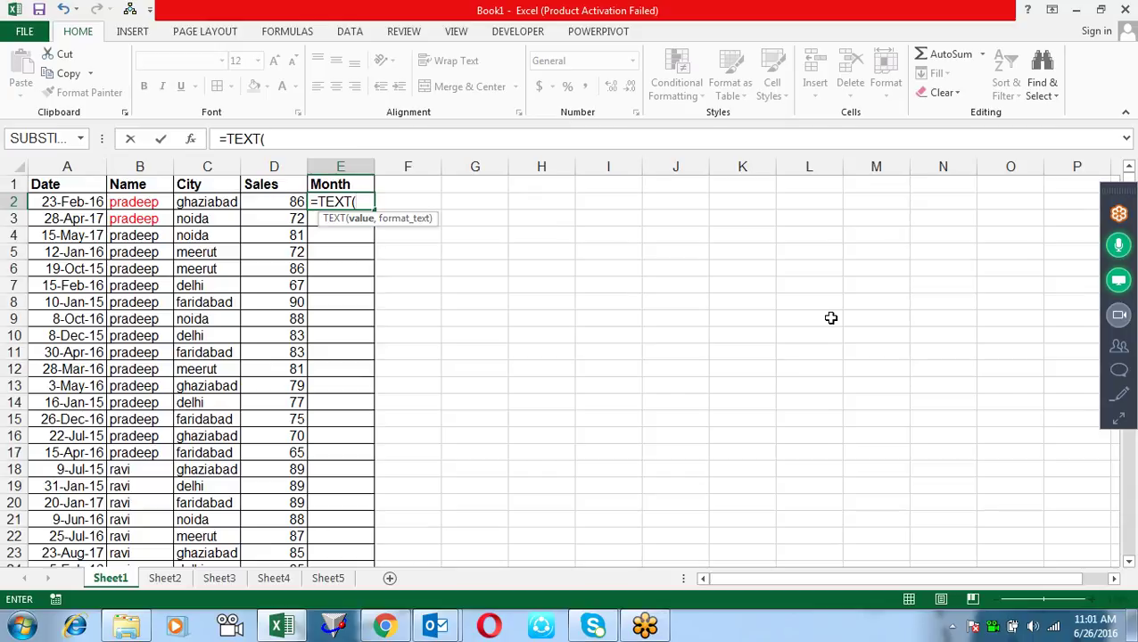
pyautogui.click(61, 200)
pyautogui.write(',')
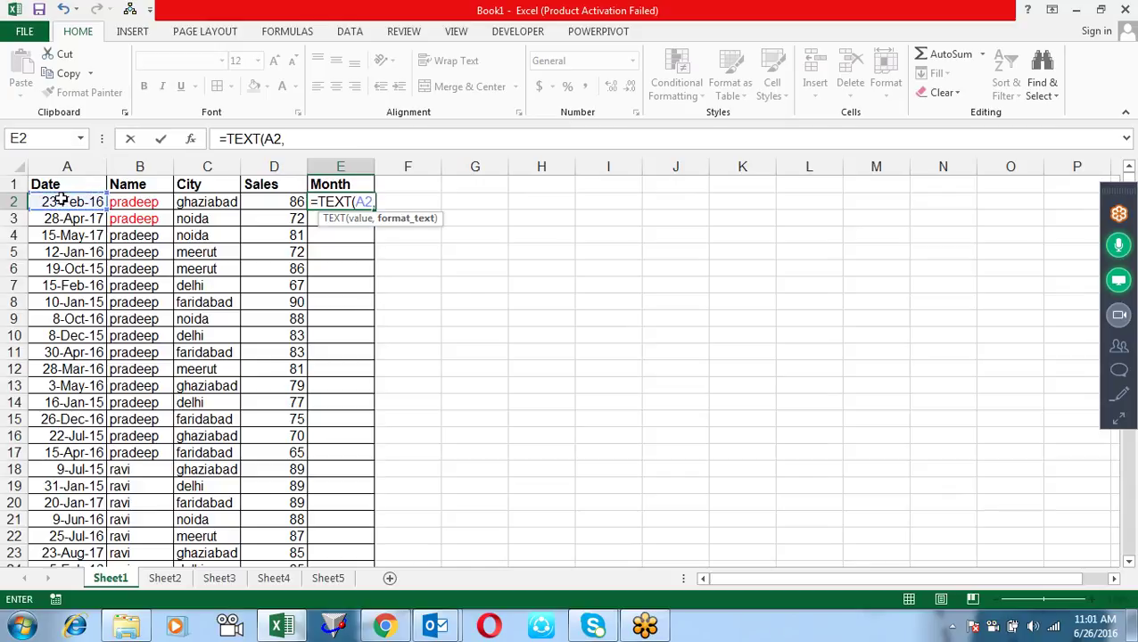
pyautogui.write('"')
pyautogui.write('mmm")')
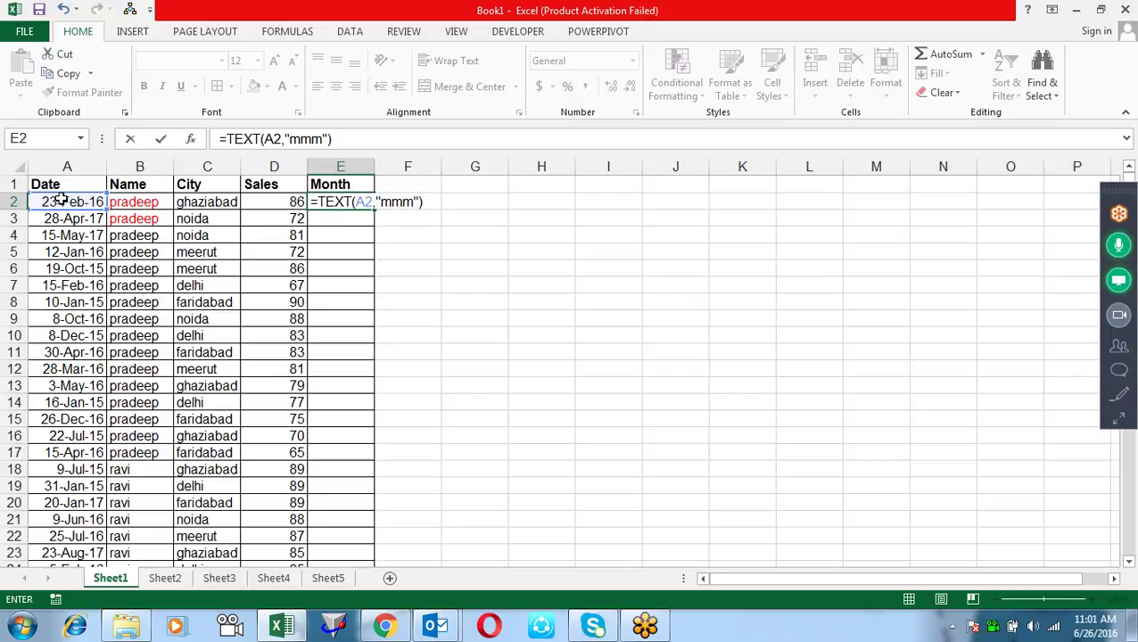
pyautogui.press('Return')
# Step: Copy the E2 month formula down through E287
pyautogui.press('Up')
pyautogui.hotkey('ctrl', 'c')
pyautogui.press('Left')
pyautogui.hotkey('ctrl', 'Down')
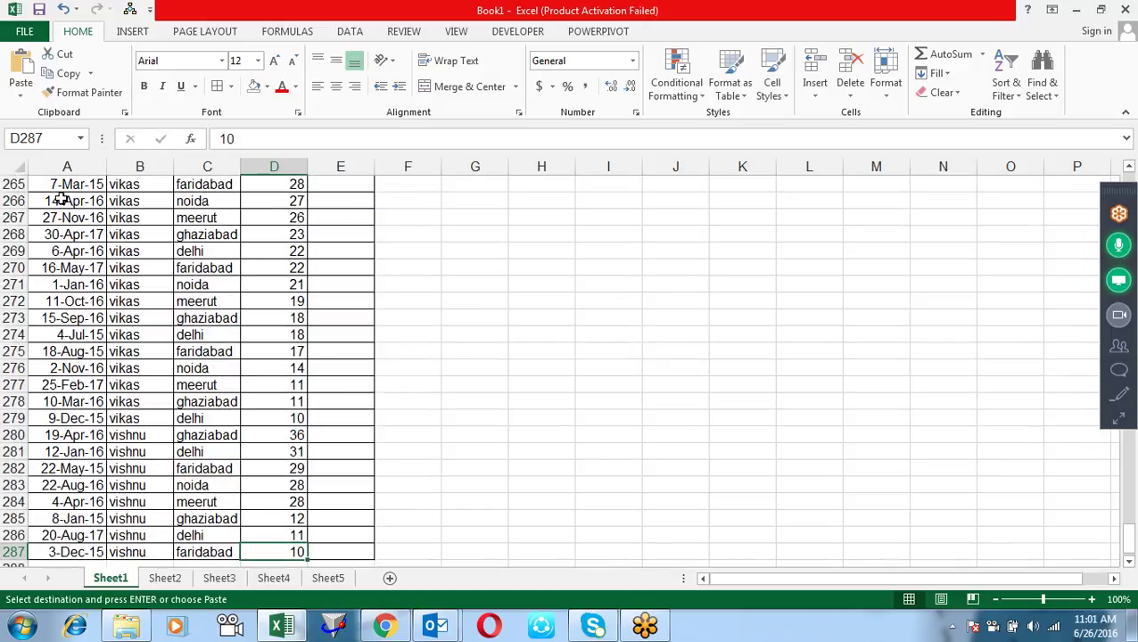
pyautogui.press('Right')
pyautogui.hotkey('ctrl', 'shift', 'Up')
pyautogui.hotkey('ctrl', 'v')
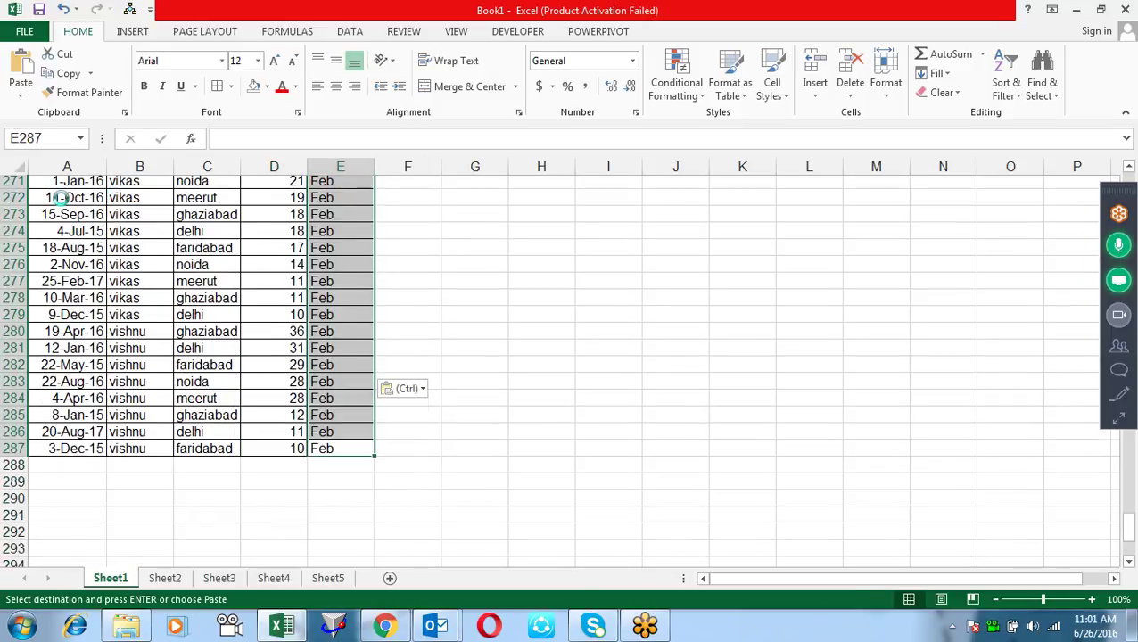
# Step: Convert the Month column formulas to fixed values with Paste Special Values
pyautogui.hotkey('ctrl', 'alt', 'v')
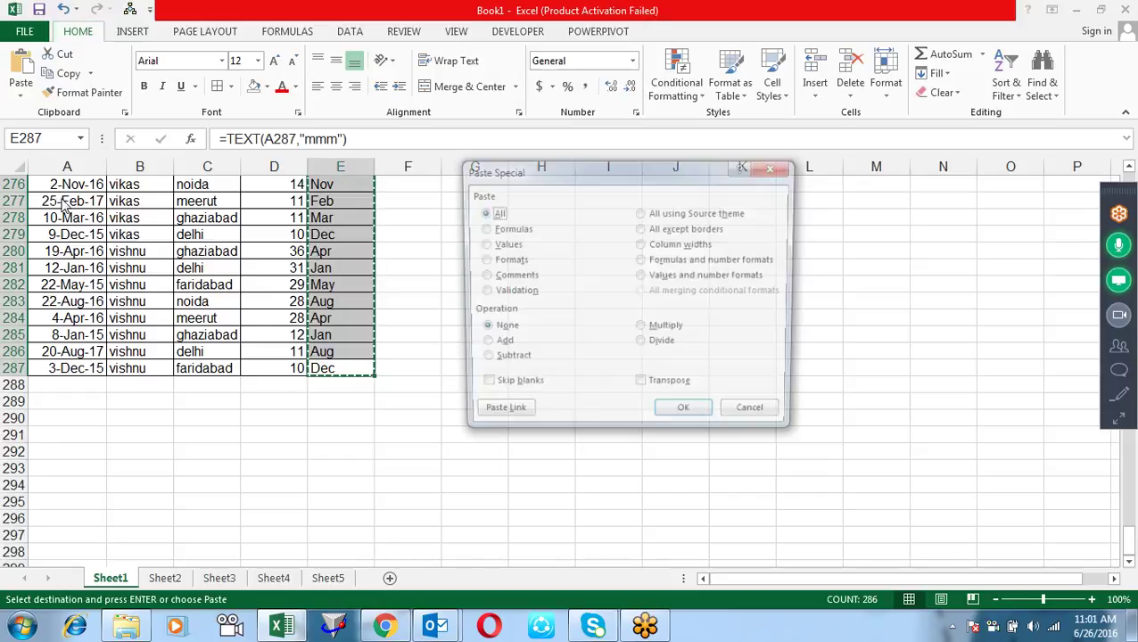
pyautogui.press('v')
pyautogui.press('Return')
pyautogui.press('Escape')
pyautogui.press('Up')
pyautogui.press('Up')
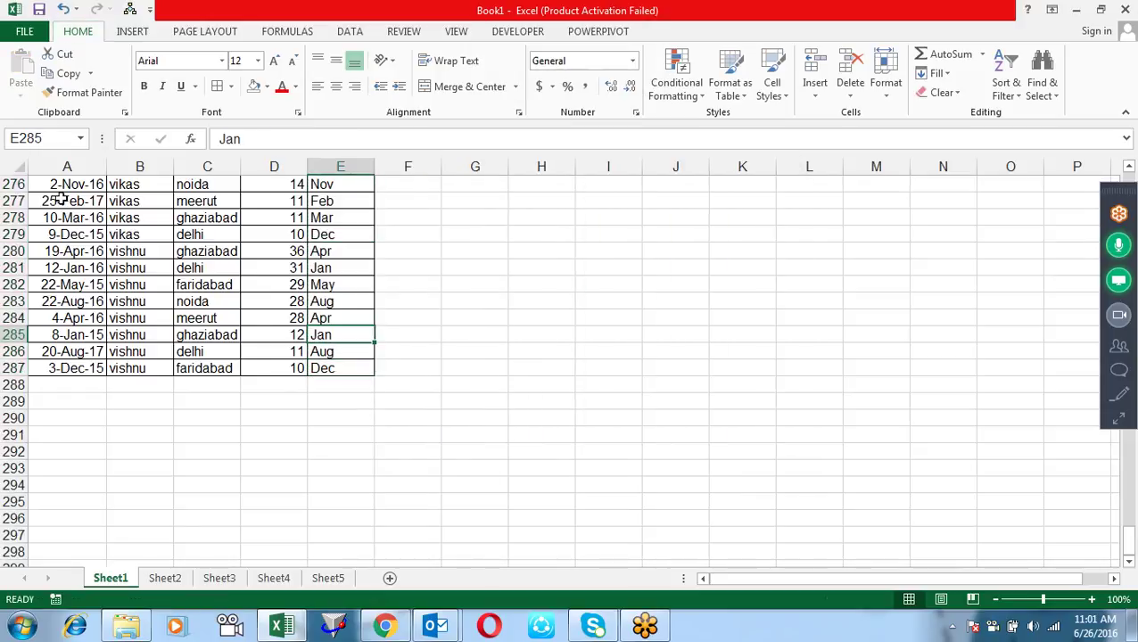
pyautogui.hotkey('ctrl', 'Up')
pyautogui.press('Down')
# Step: Confirm E2 holds plain text, then open the Sort dialog with Alt+D, S
pyautogui.press('F2')
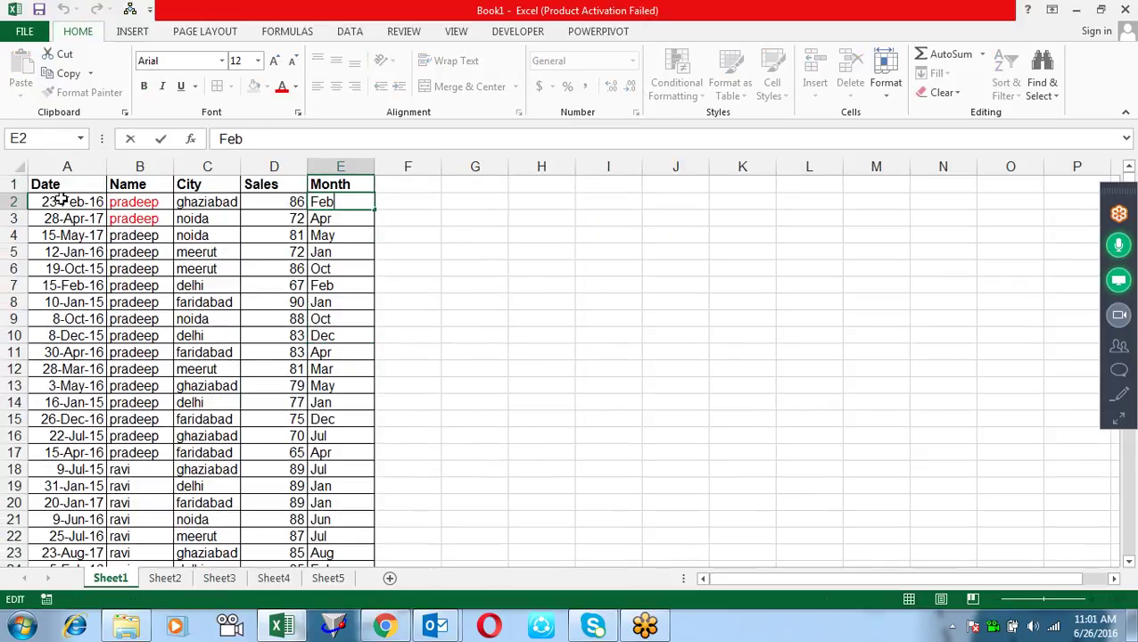
pyautogui.press('Escape')
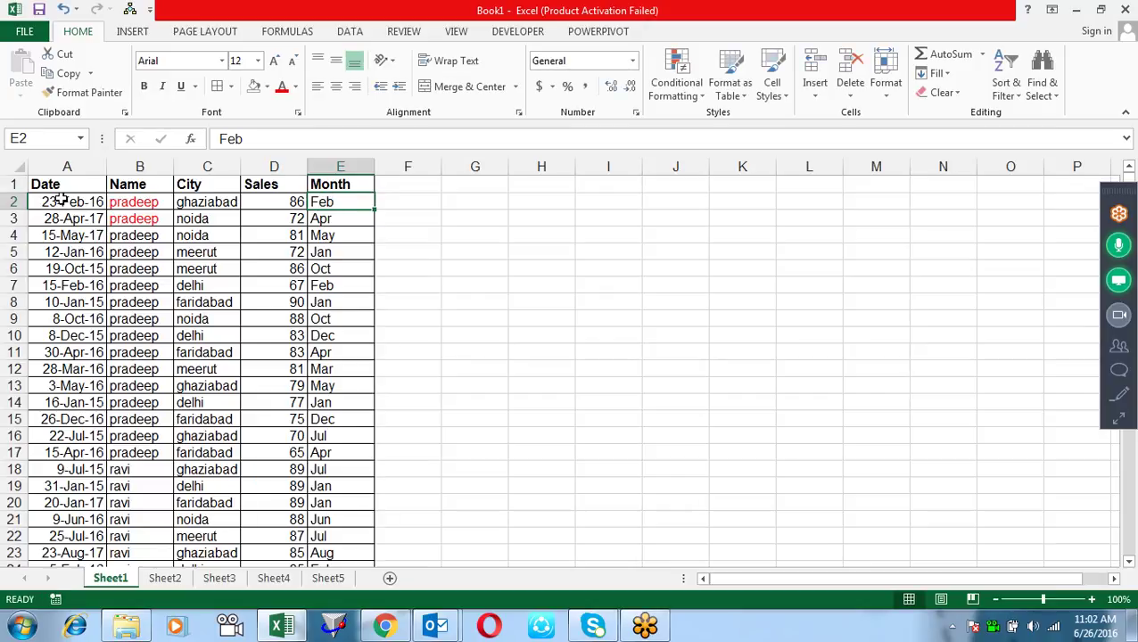
pyautogui.press('Down')
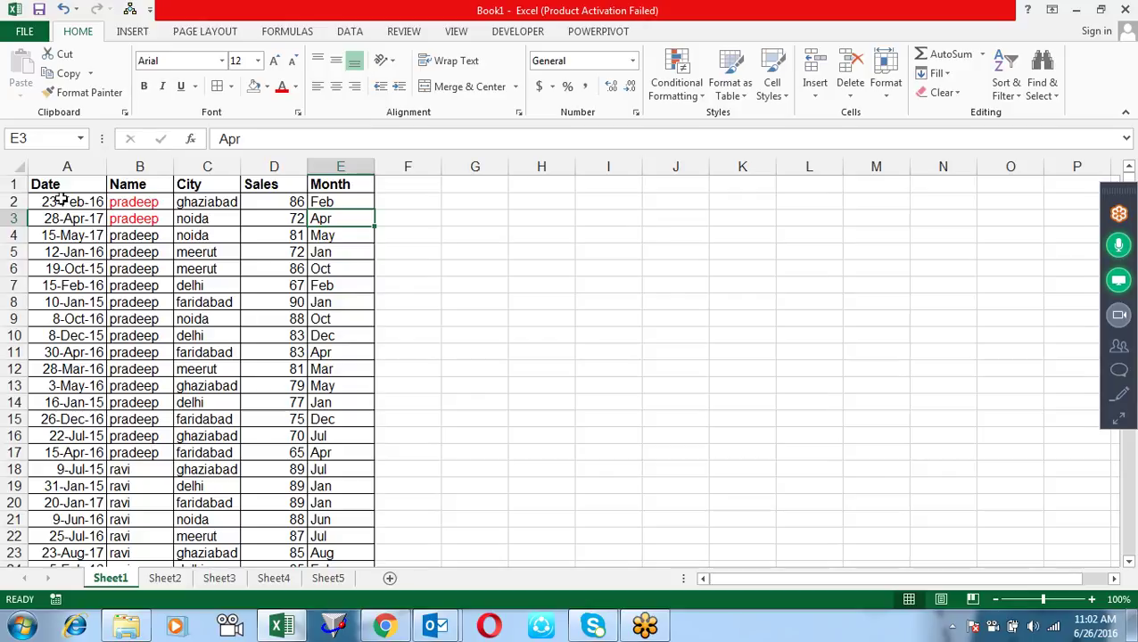
pyautogui.hotkey('alt', 'd')
pyautogui.press('s')
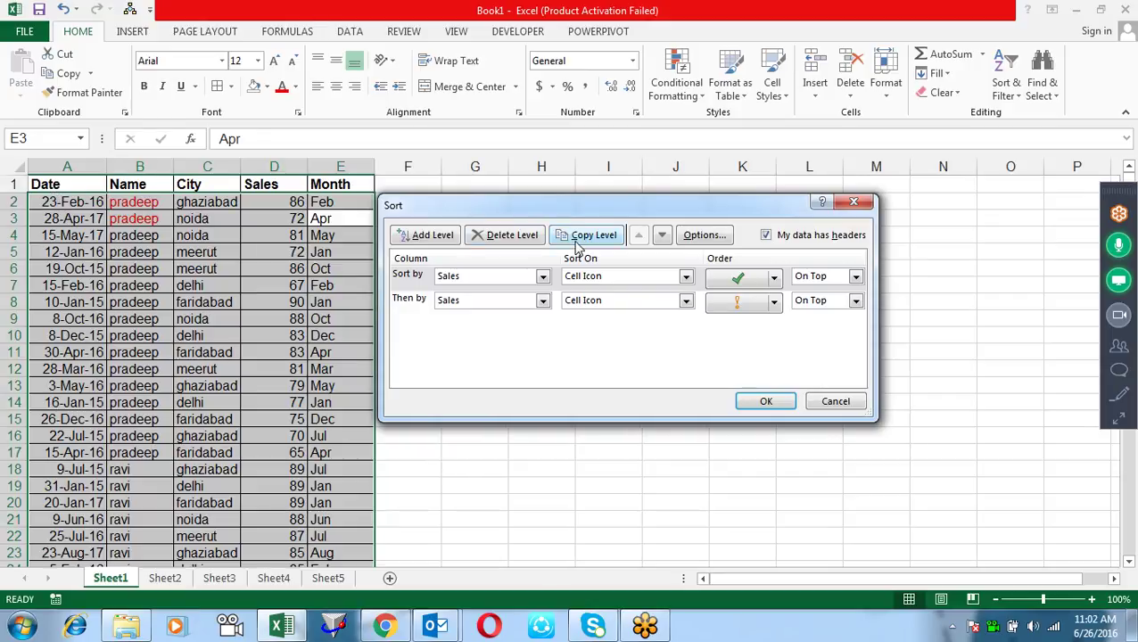
# Step: Replace the old icon sort level with a Month sort on cell values, A to Z
pyautogui.click(524, 235)
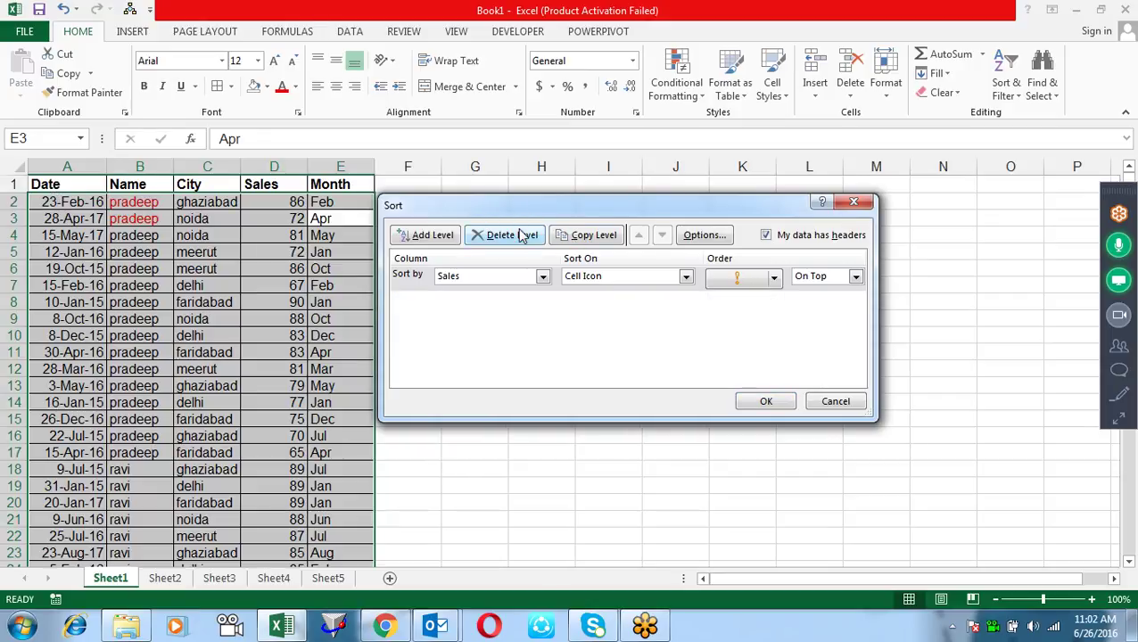
pyautogui.click(543, 276)
pyautogui.click(513, 337)
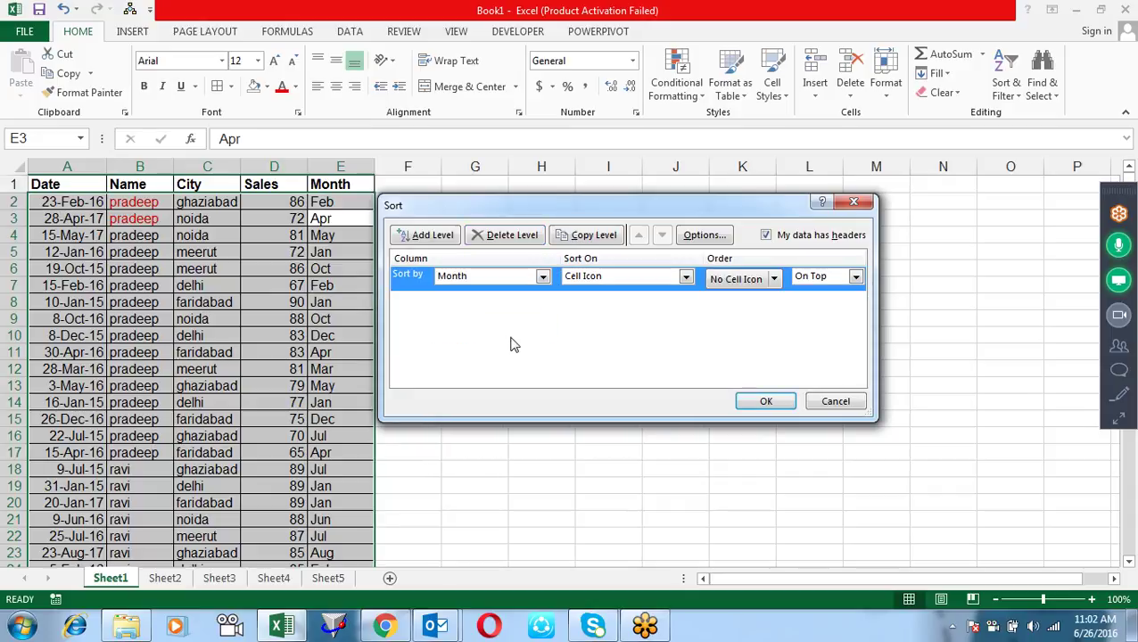
pyautogui.click(660, 279)
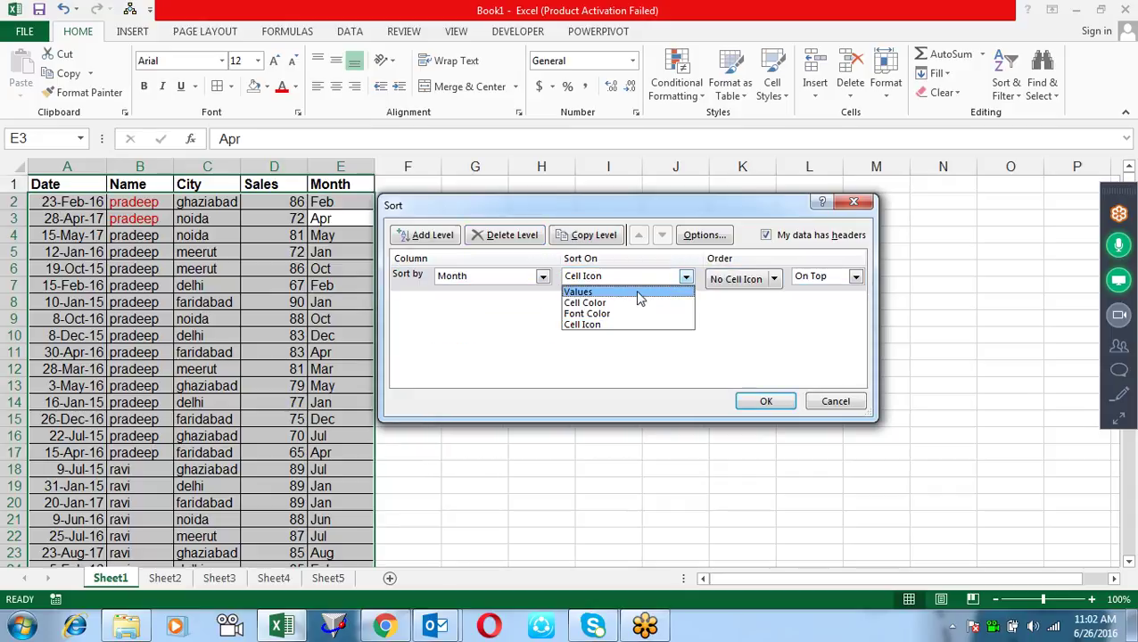
pyautogui.click(639, 293)
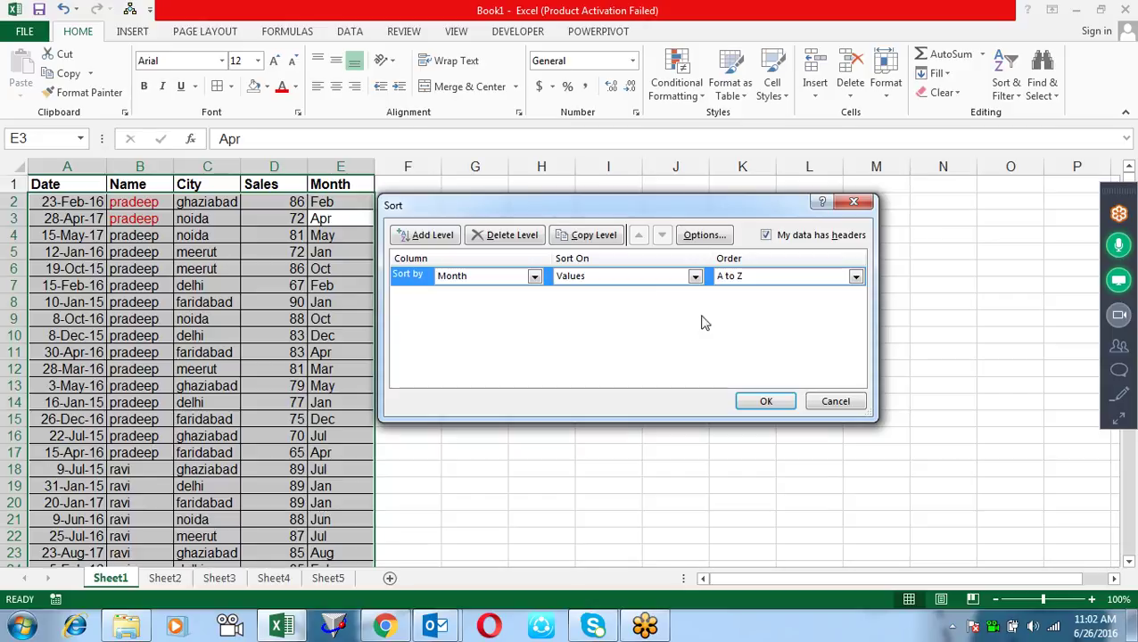
pyautogui.click(781, 401)
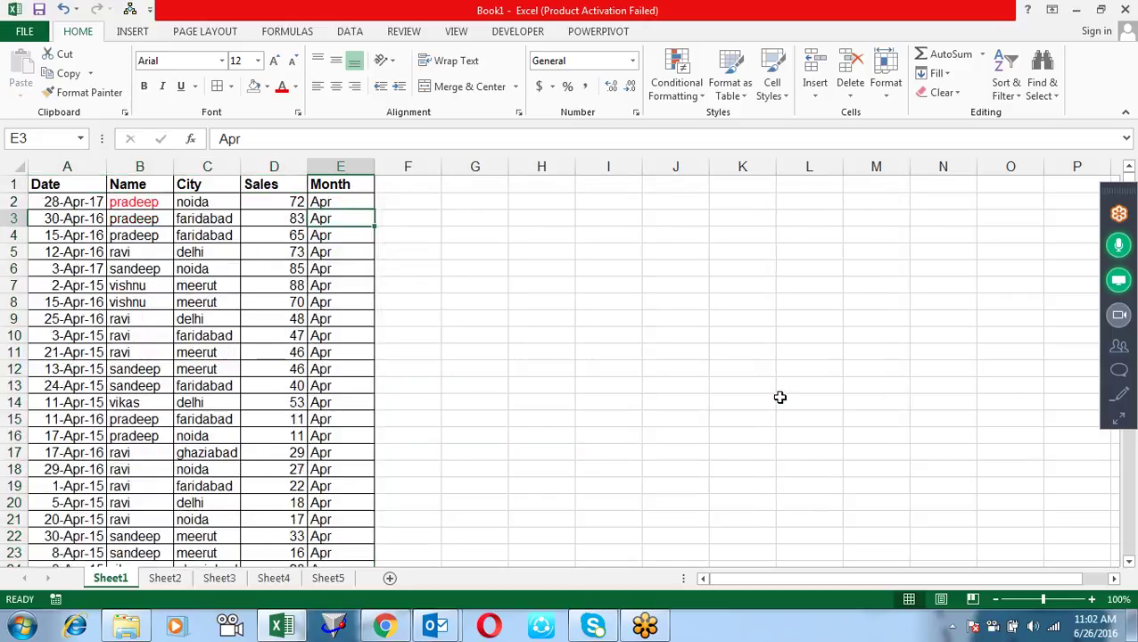
# Step: Check the Apr-first month order in column E, then reopen the Sort dialog
pyautogui.press('Down')
pyautogui.press('Down')
pyautogui.press('Down')
pyautogui.press('Down')
pyautogui.press('Down')
pyautogui.press('Down')
pyautogui.press('Down')
pyautogui.press('Down')
pyautogui.press('Down')
pyautogui.press('Down')
pyautogui.press('Down')
pyautogui.press('Down')
pyautogui.press('Down')
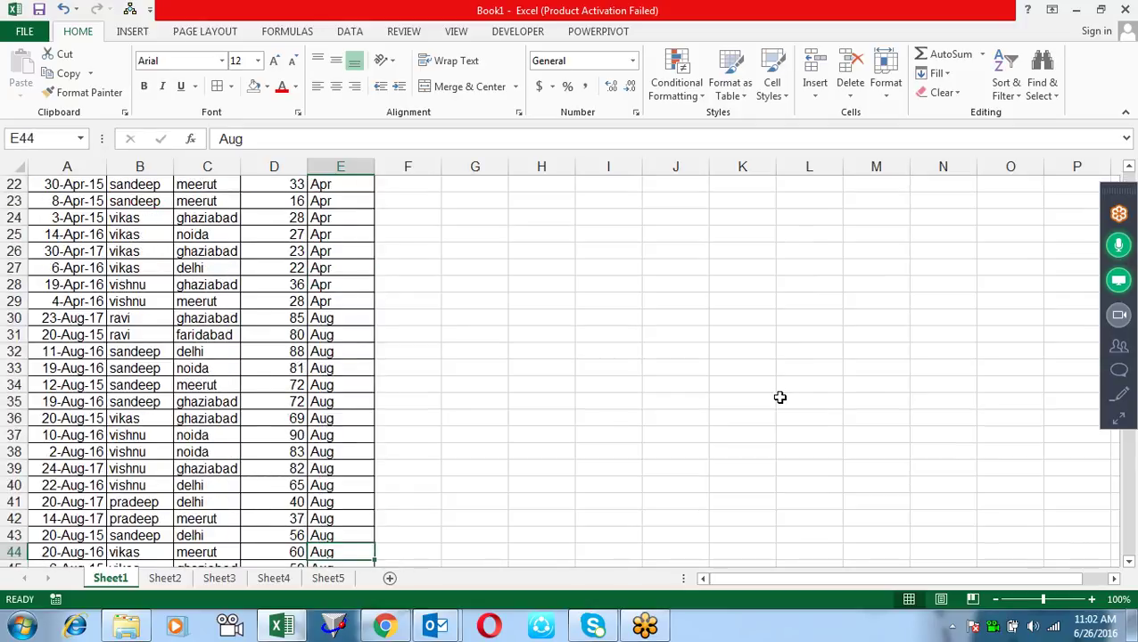
pyautogui.hotkey('ctrl', 'Up')
pyautogui.press('Down')
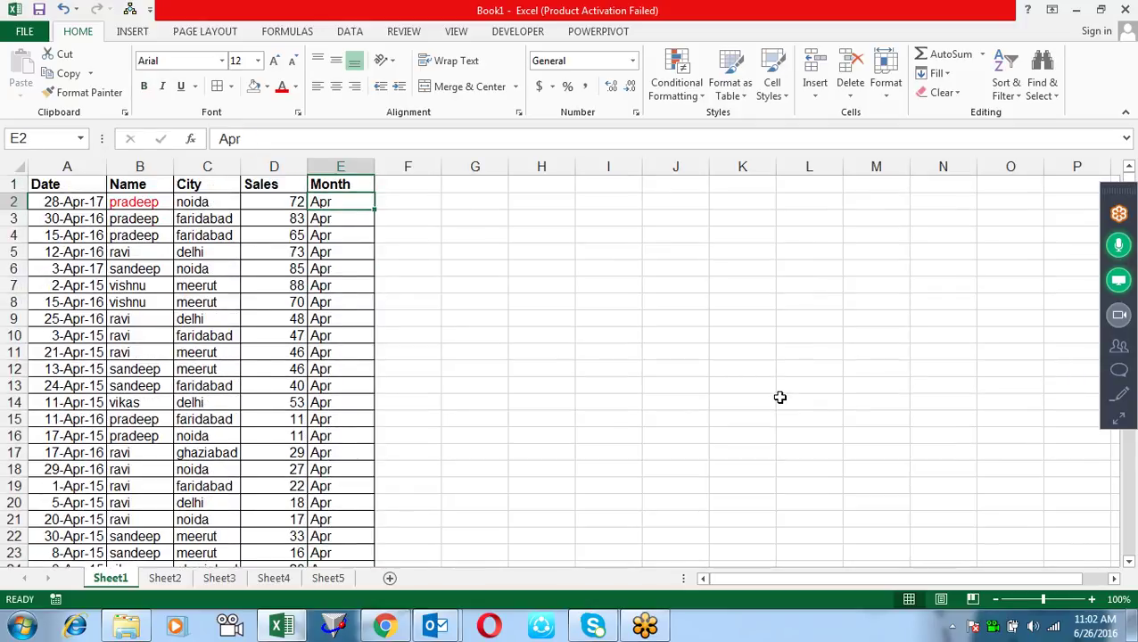
pyautogui.hotkey('alt', 'd')
pyautogui.press('s')
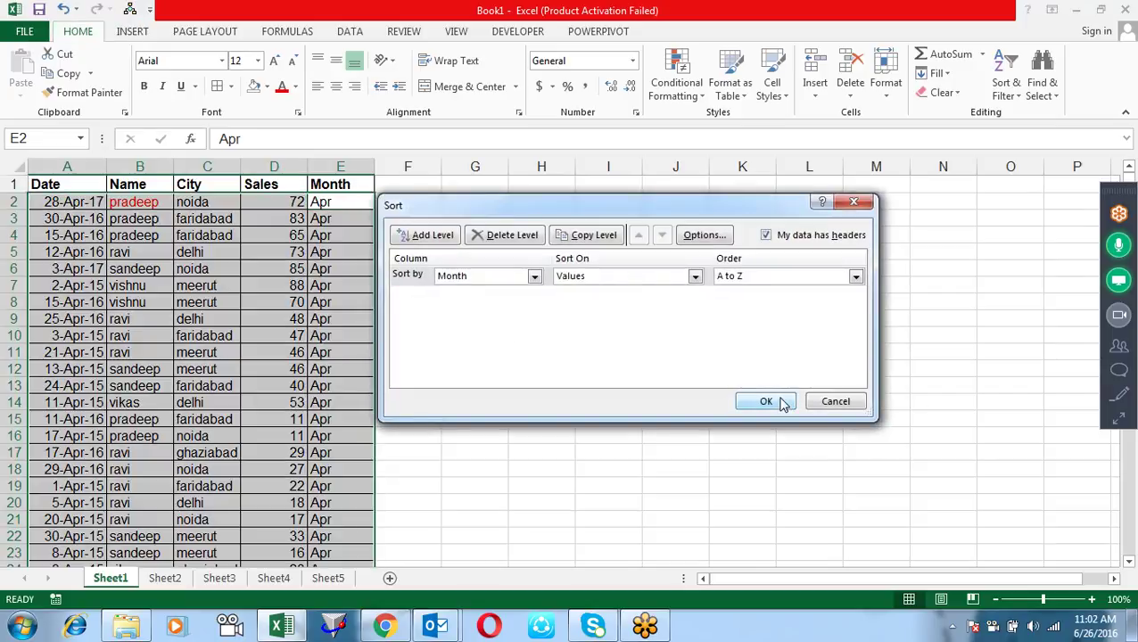
# Step: Set the Month order to the Jan, Feb, Mar custom list and apply the sort
pyautogui.click(855, 277)
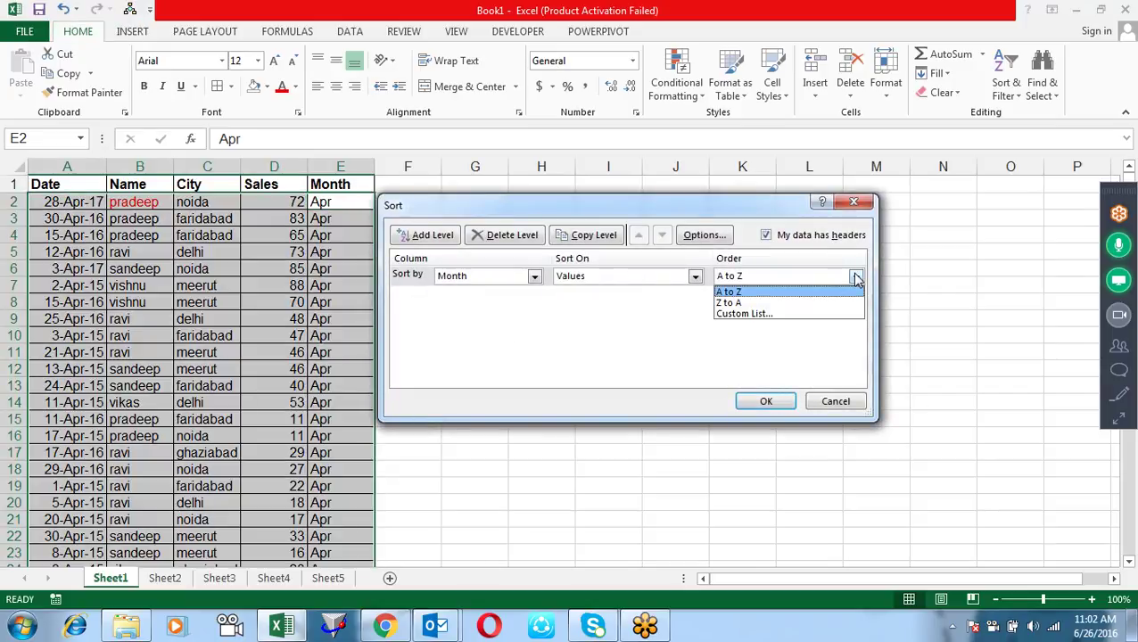
pyautogui.click(763, 314)
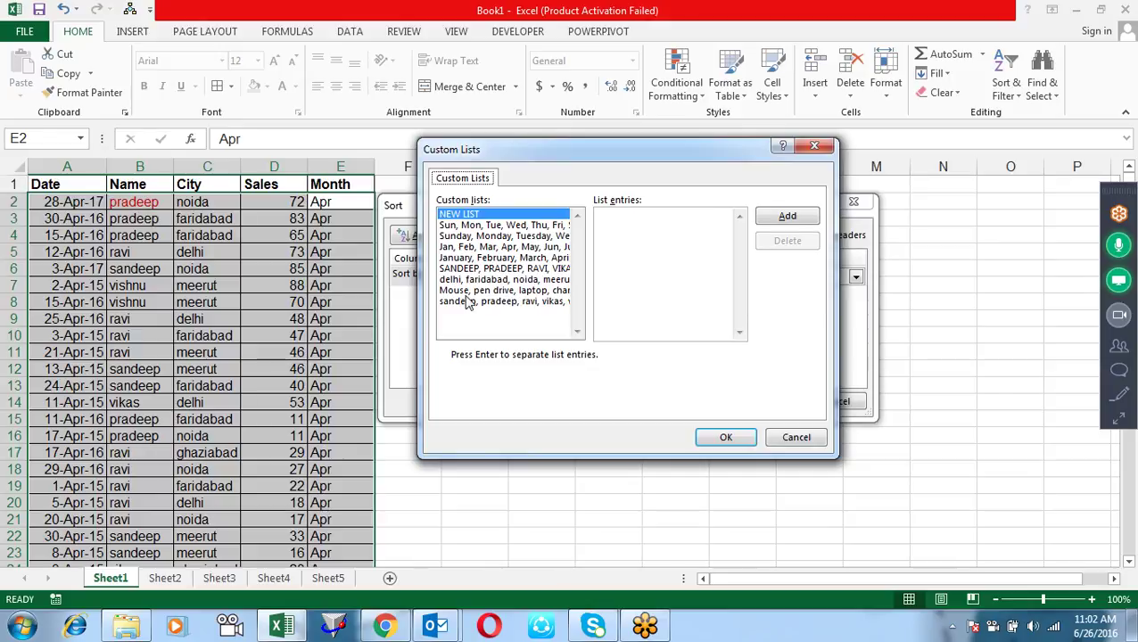
pyautogui.click(504, 247)
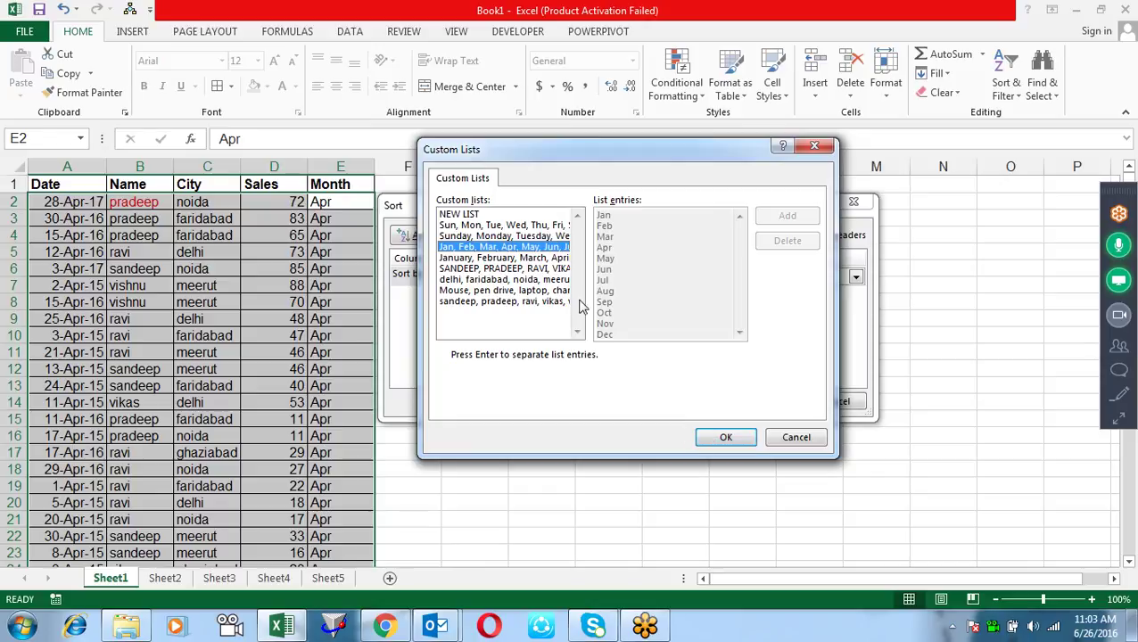
pyautogui.click(729, 438)
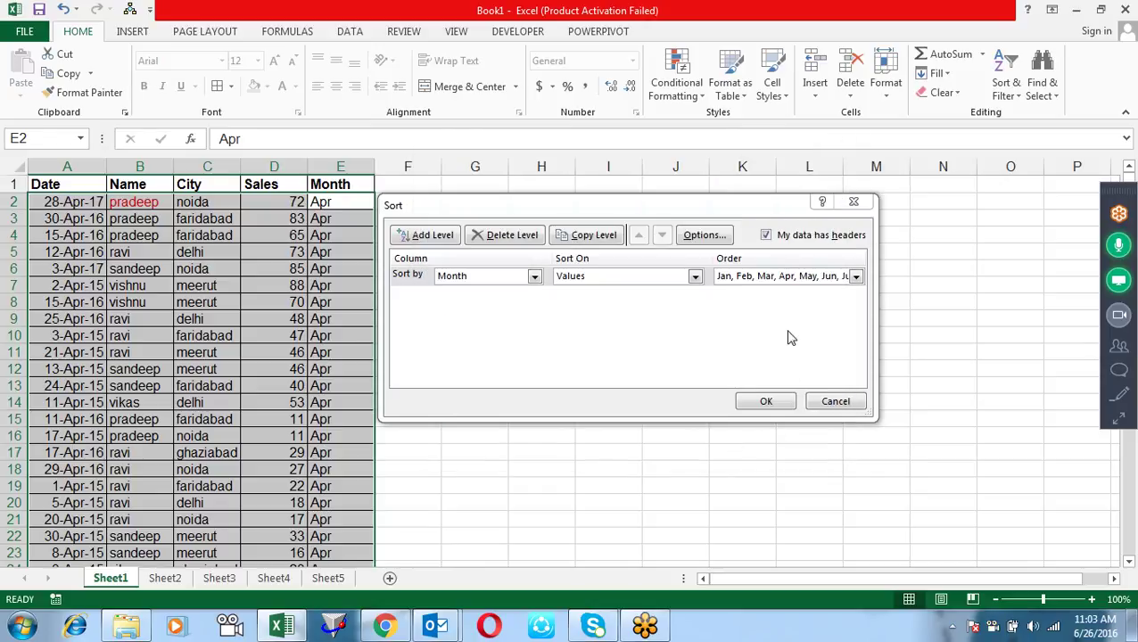
pyautogui.click(767, 402)
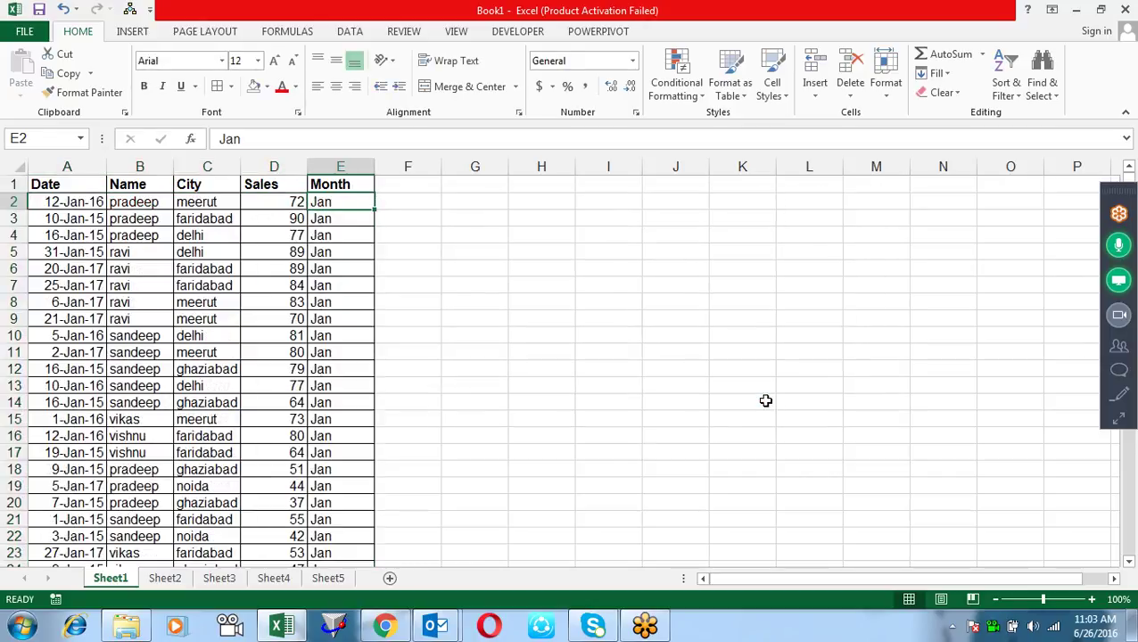
pyautogui.press('Down')
pyautogui.press('Down')
pyautogui.press('Down')
pyautogui.press('Down')
pyautogui.press('Down')
pyautogui.press('Down')
pyautogui.press('Down')
pyautogui.press('Down')
pyautogui.press('Down')
pyautogui.press('Down')
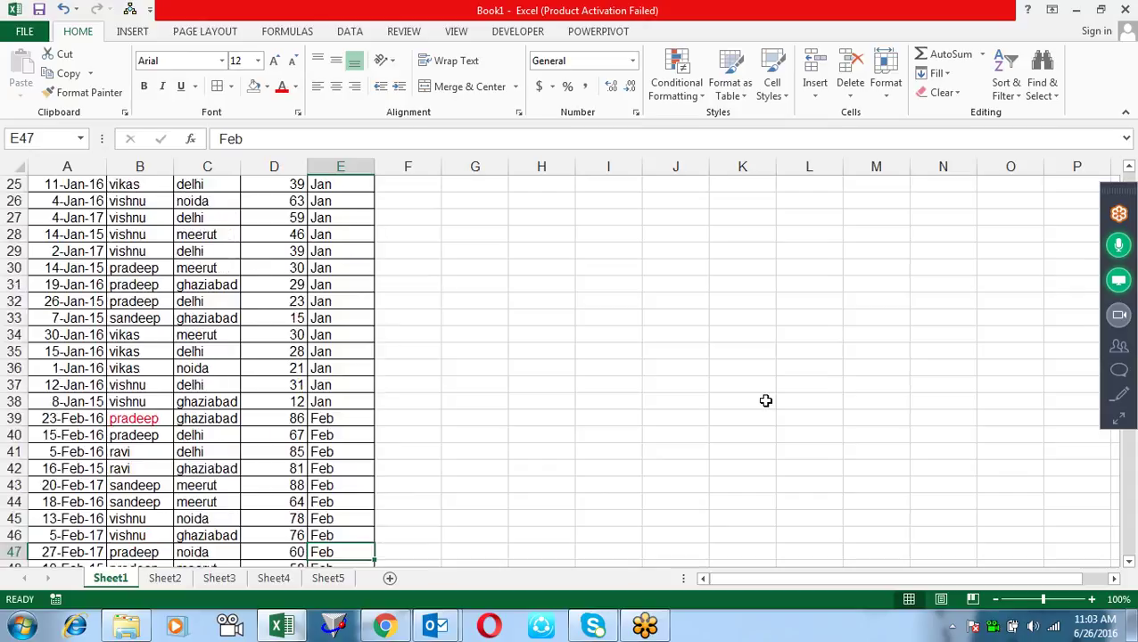
pyautogui.press('Down')
pyautogui.press('Down')
pyautogui.press('Down')
pyautogui.press('Down')
pyautogui.press('Down')
pyautogui.press('Down')
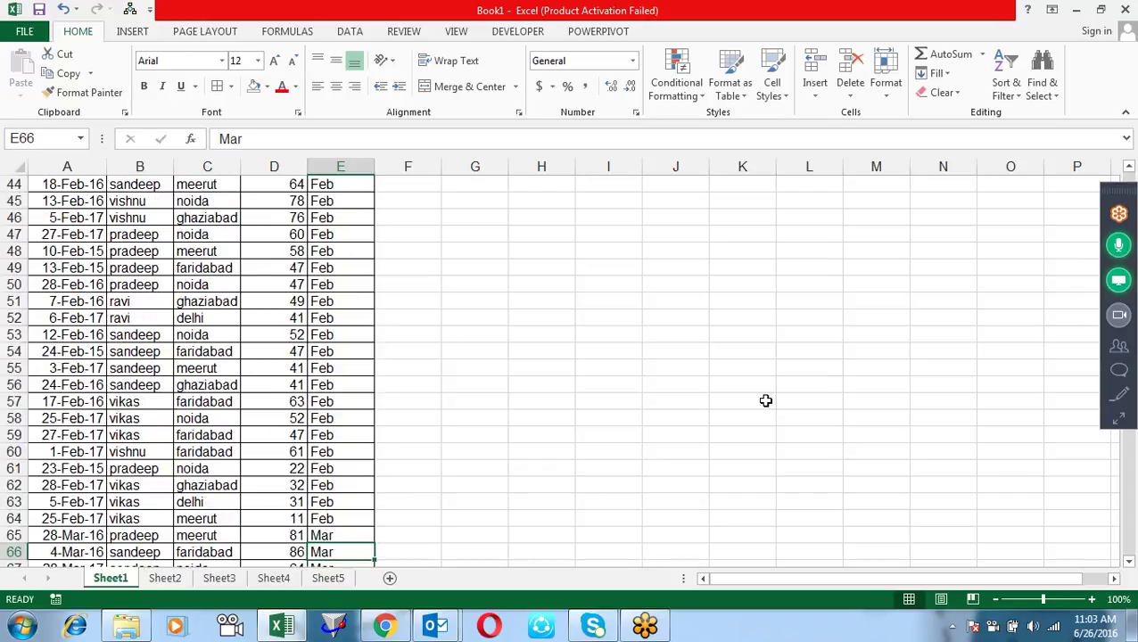
pyautogui.hotkey('ctrl', 'Up')
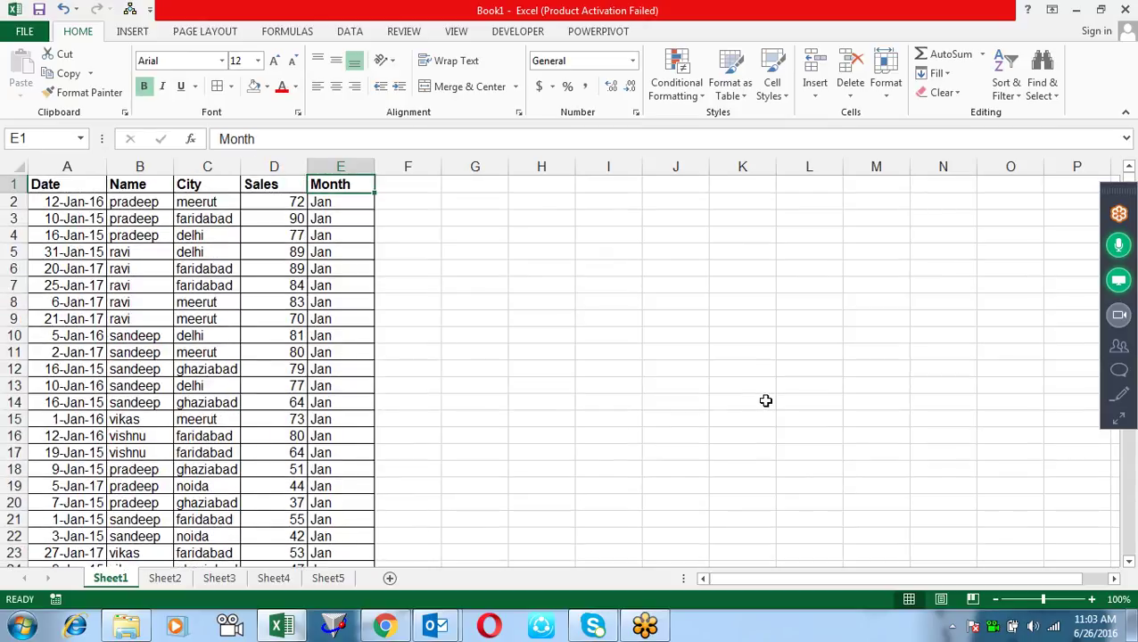
pyautogui.press('Down')
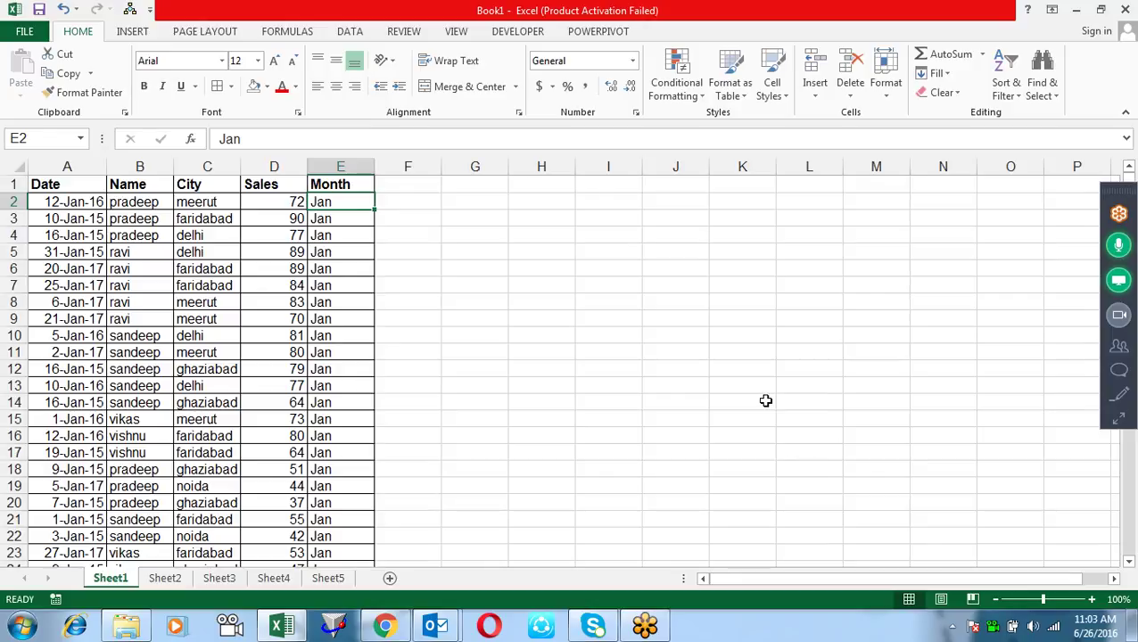
# Step: Sort the table's columns left to right, A to Z by header Row 1
pyautogui.press('Left')
pyautogui.hotkey('alt', 'f')
pyautogui.press('d')
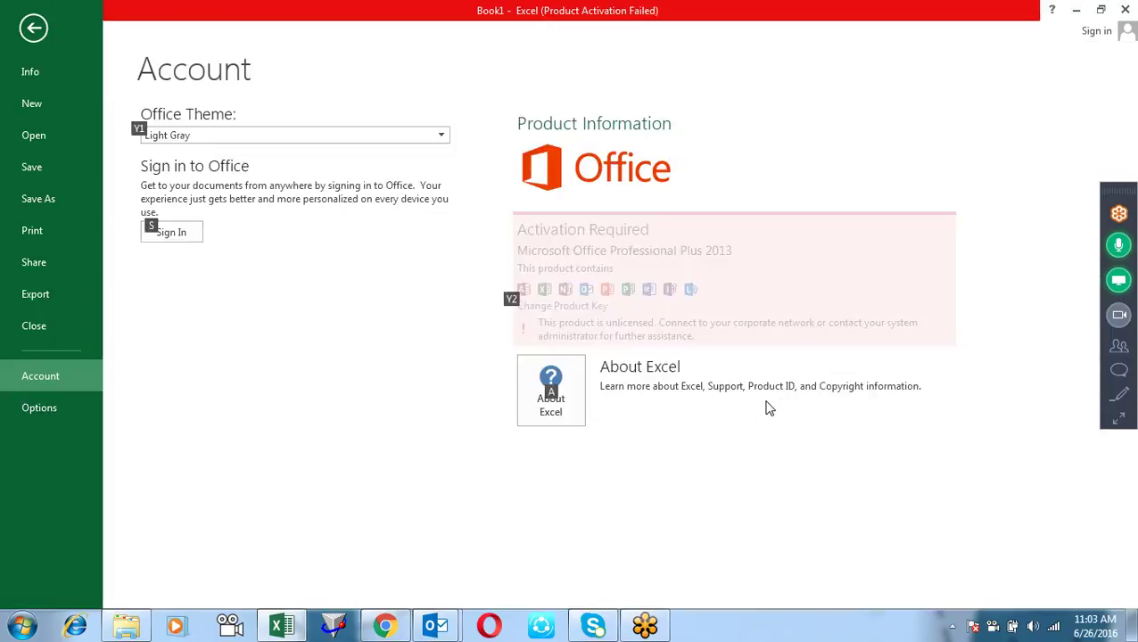
pyautogui.press('Escape')
pyautogui.hotkey('alt', 'd')
pyautogui.press('s')
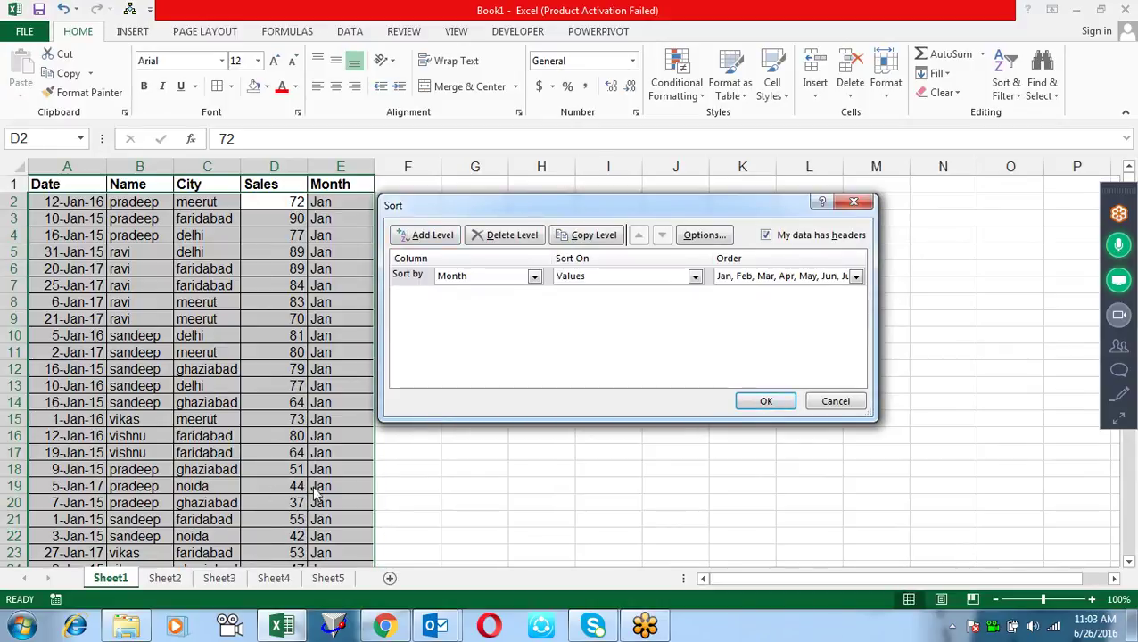
pyautogui.click(722, 236)
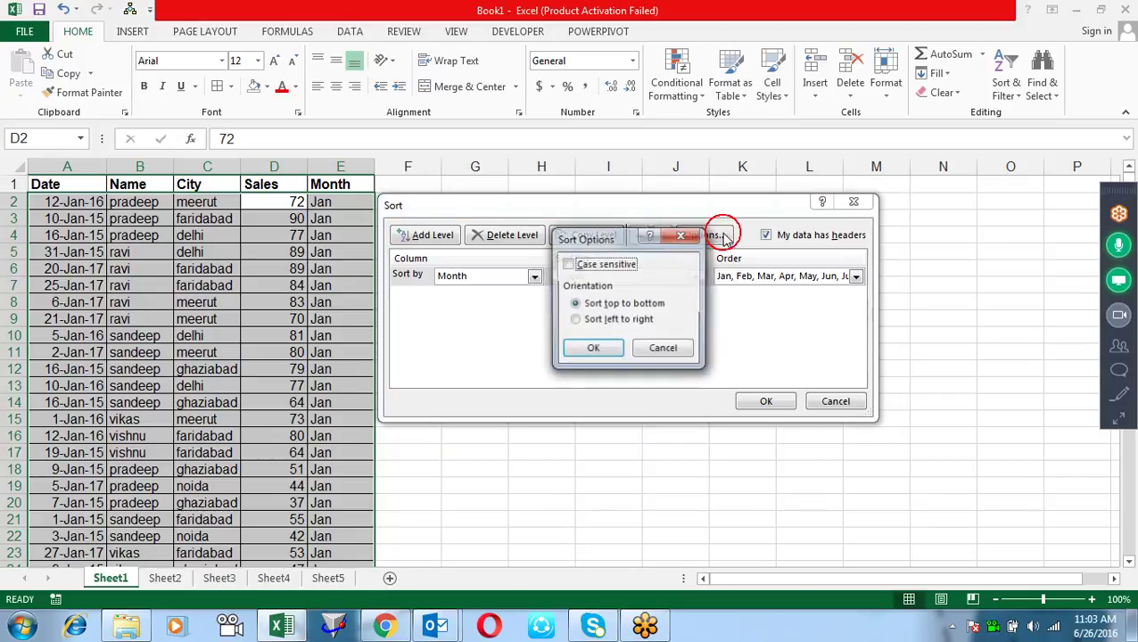
pyautogui.click(574, 319)
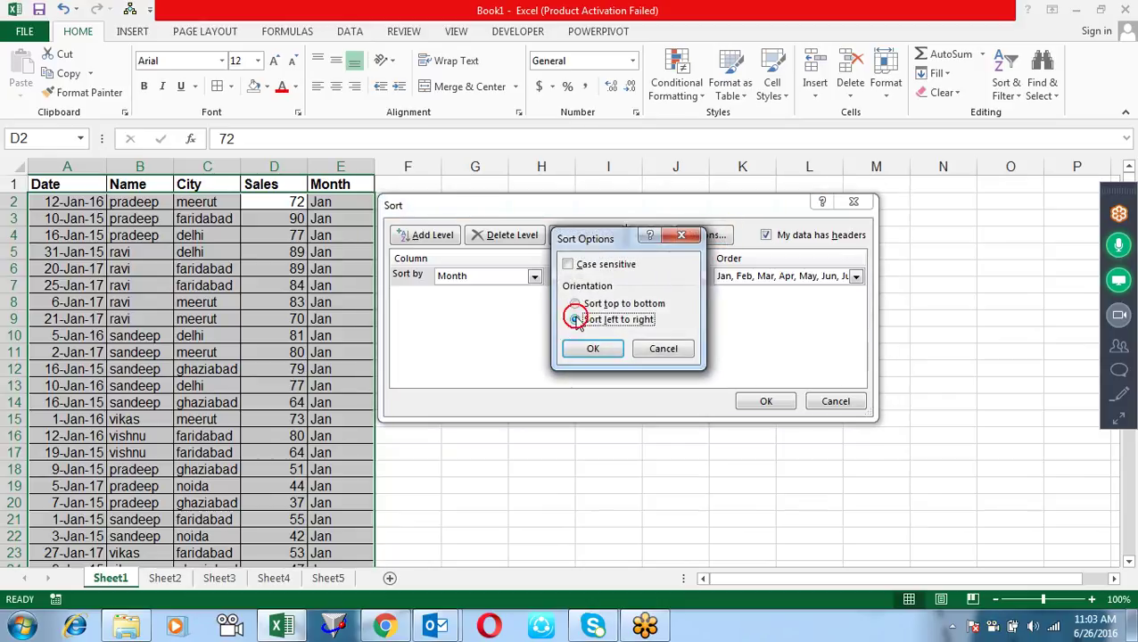
pyautogui.click(589, 350)
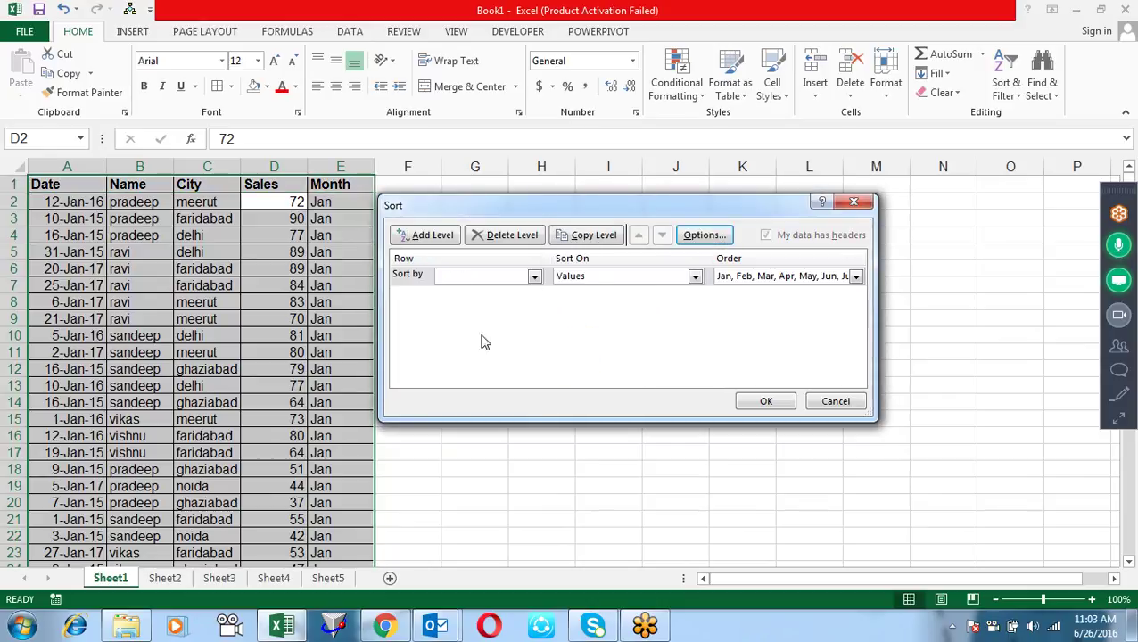
pyautogui.click(521, 276)
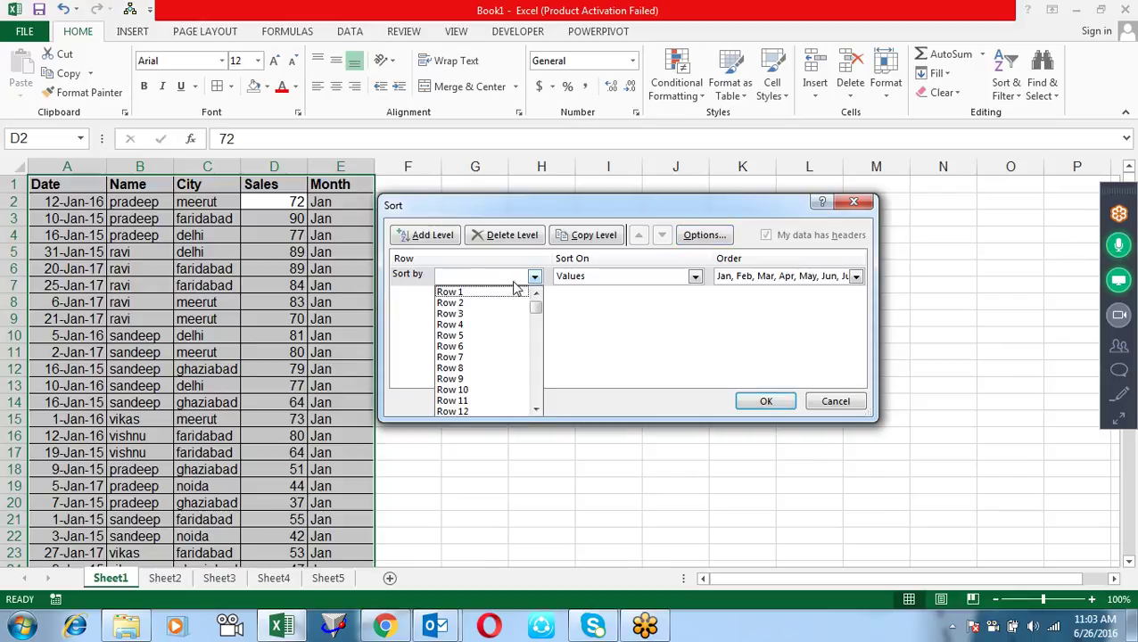
pyautogui.click(500, 293)
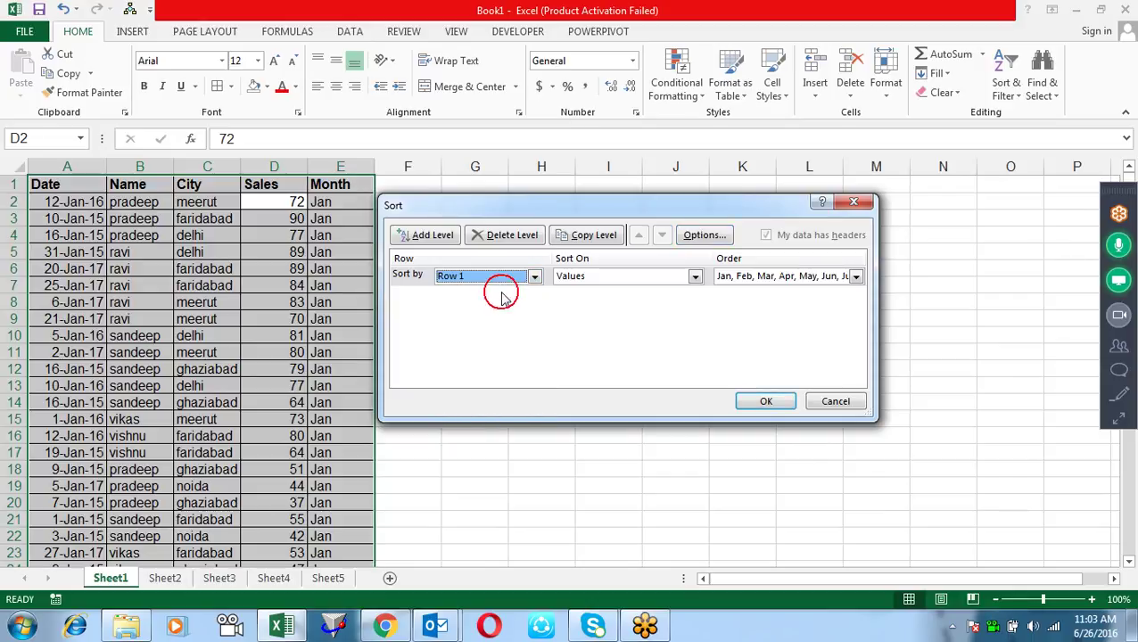
pyautogui.click(854, 277)
pyautogui.click(808, 293)
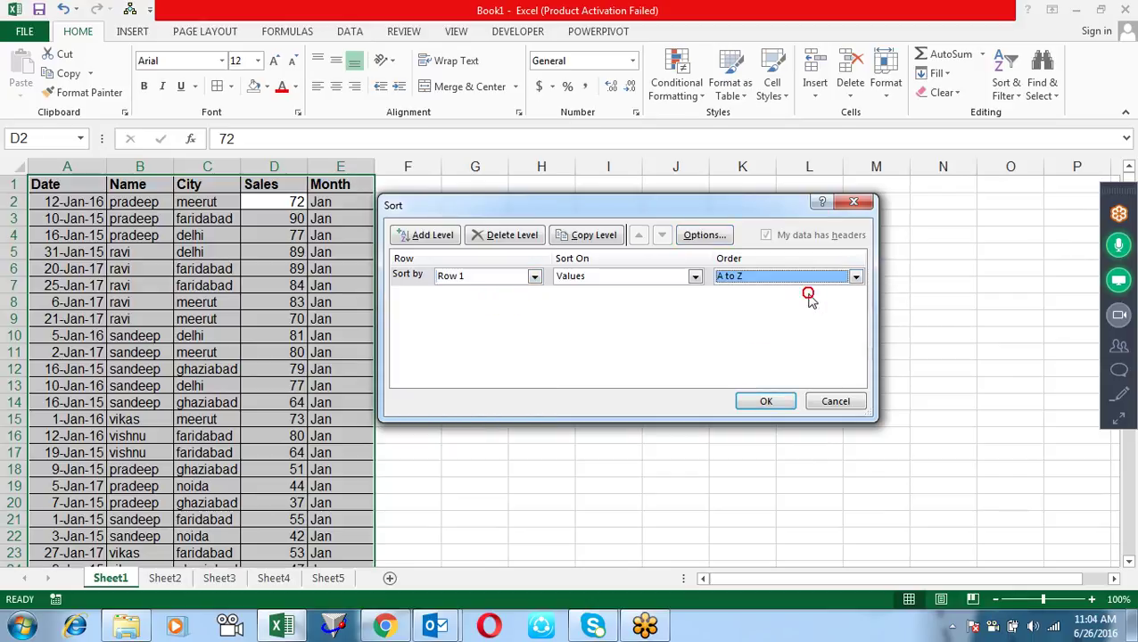
pyautogui.click(777, 405)
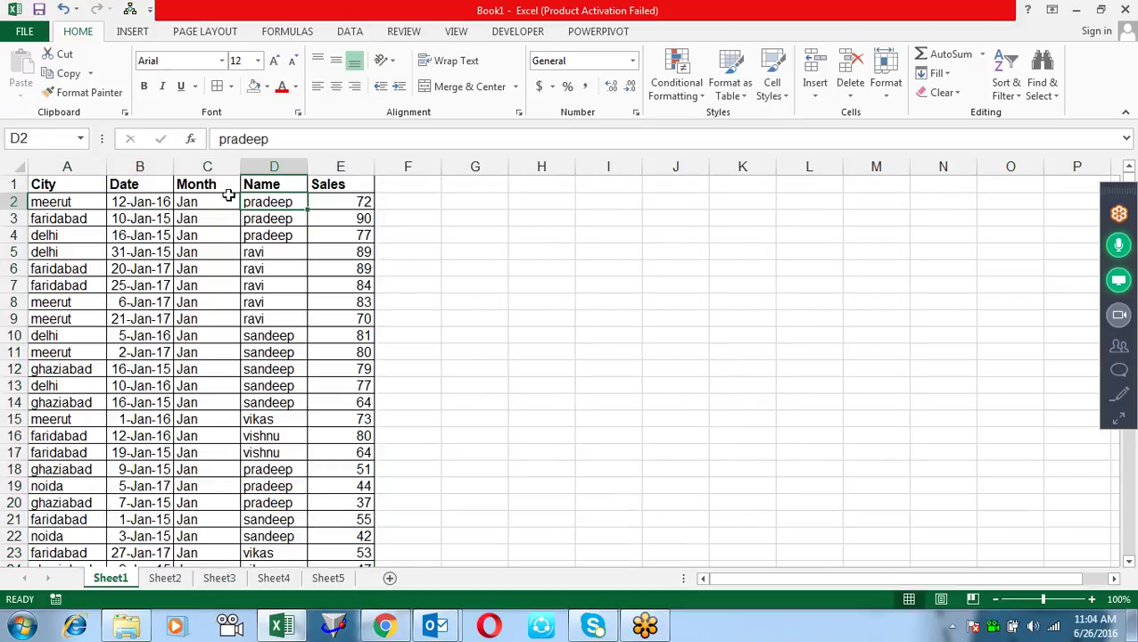
# Step: Select A1:E12, then undo the alphabetical column reordering
pyautogui.moveTo(72, 185); pyautogui.dragTo(351, 367)
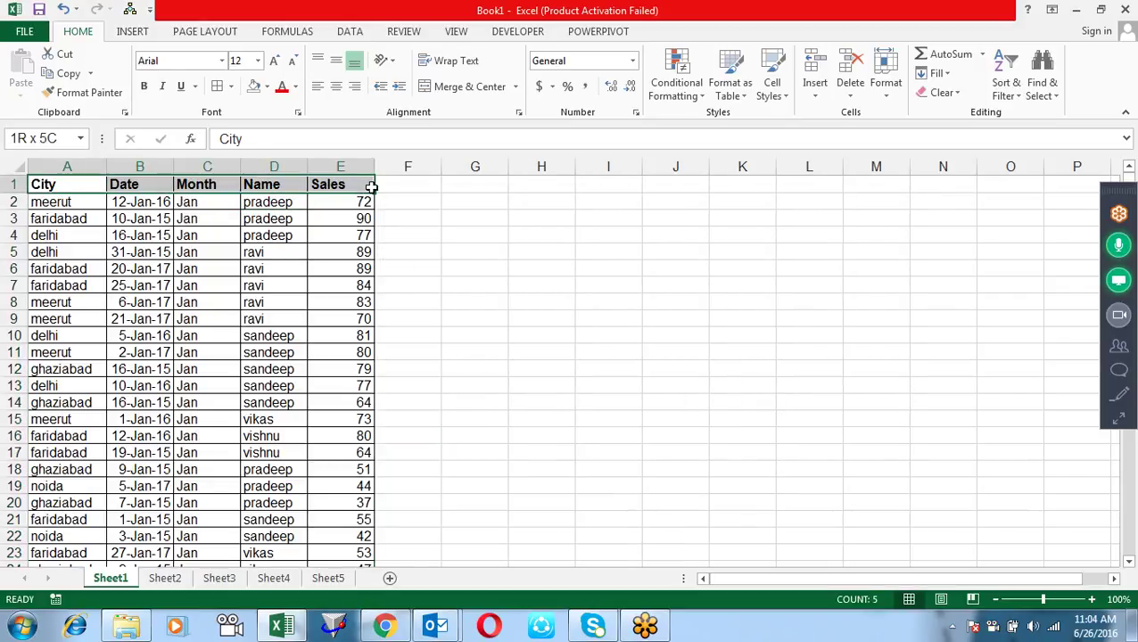
pyautogui.moveTo(351, 367); pyautogui.dragTo(352, 367)
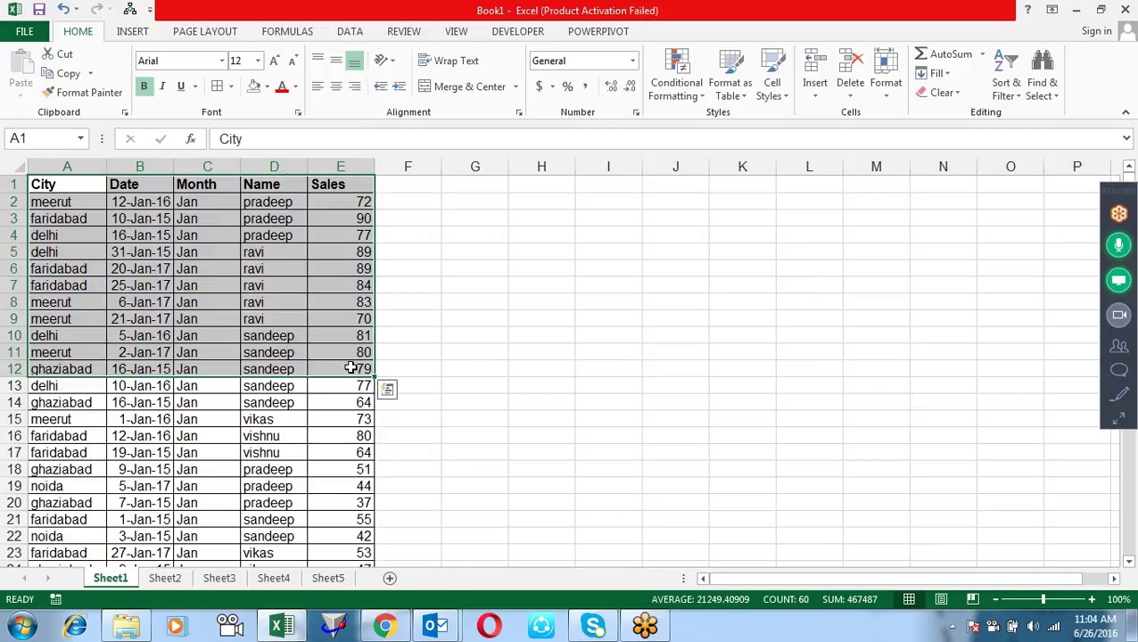
pyautogui.click(446, 317)
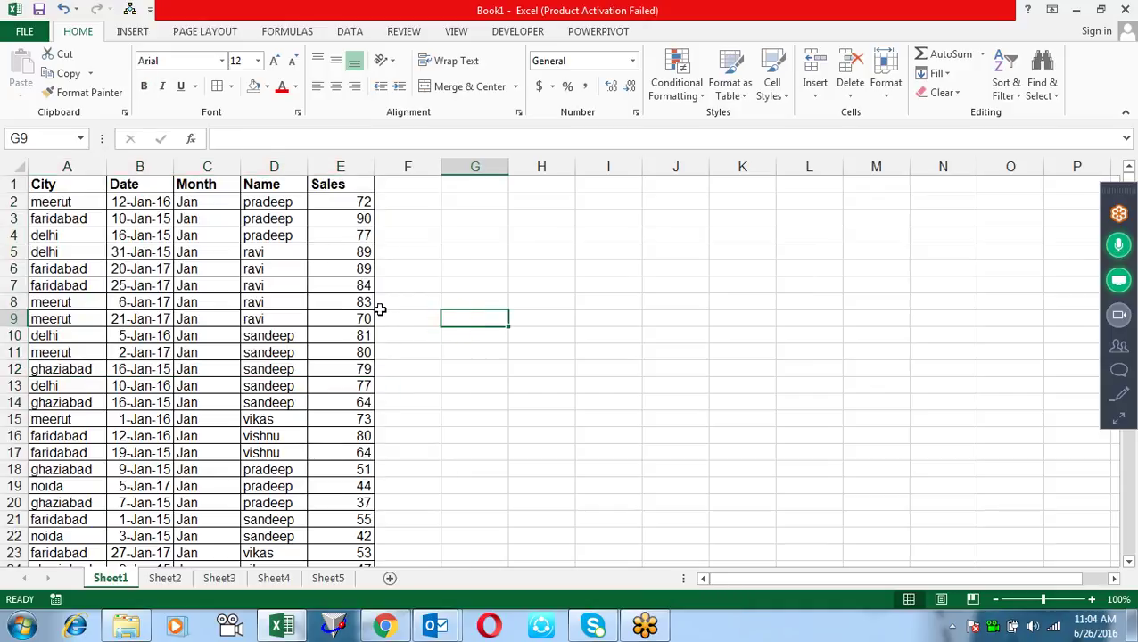
pyautogui.hotkey('ctrl', 'z')
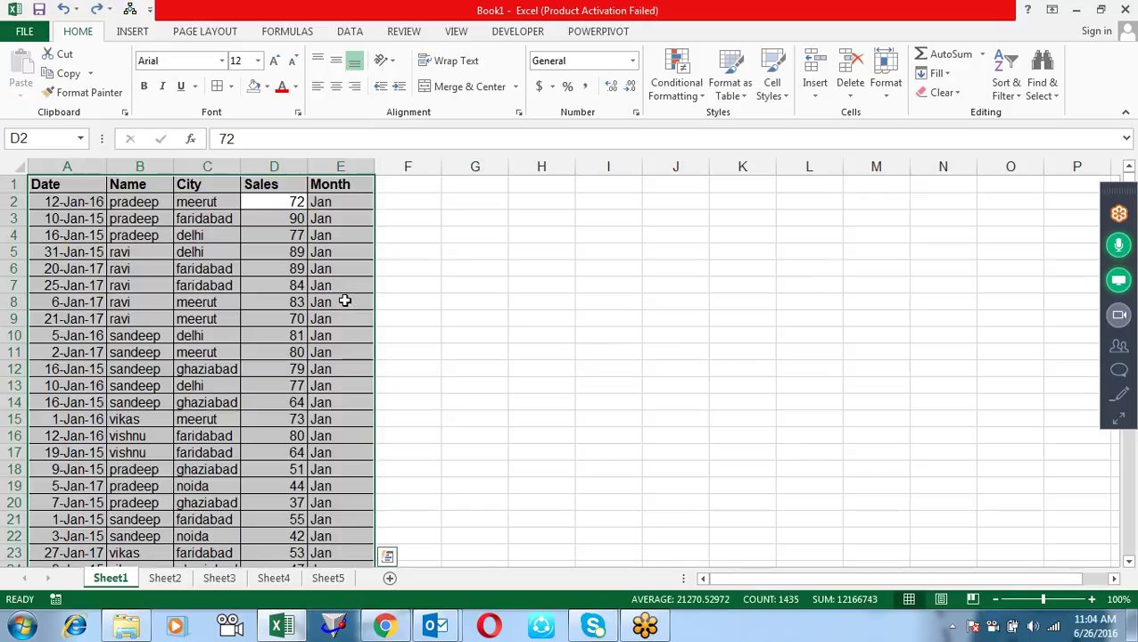
# Step: Set up a top-to-bottom sort by Date from D6, then cancel it unapplied
pyautogui.click(271, 272)
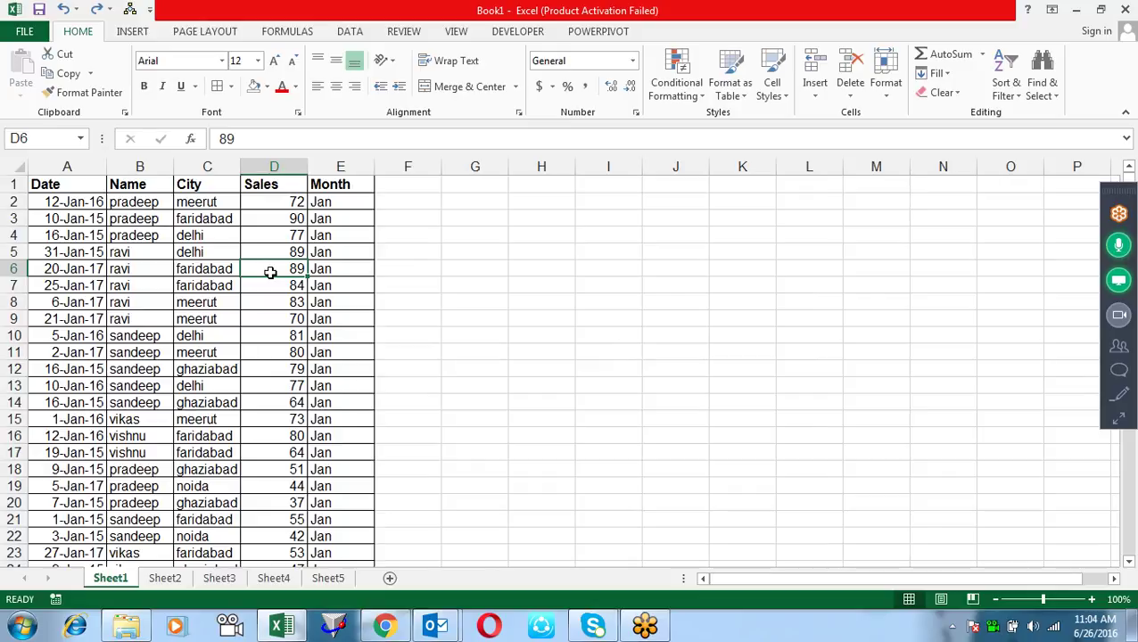
pyautogui.hotkey('alt', 'd')
pyautogui.press('s')
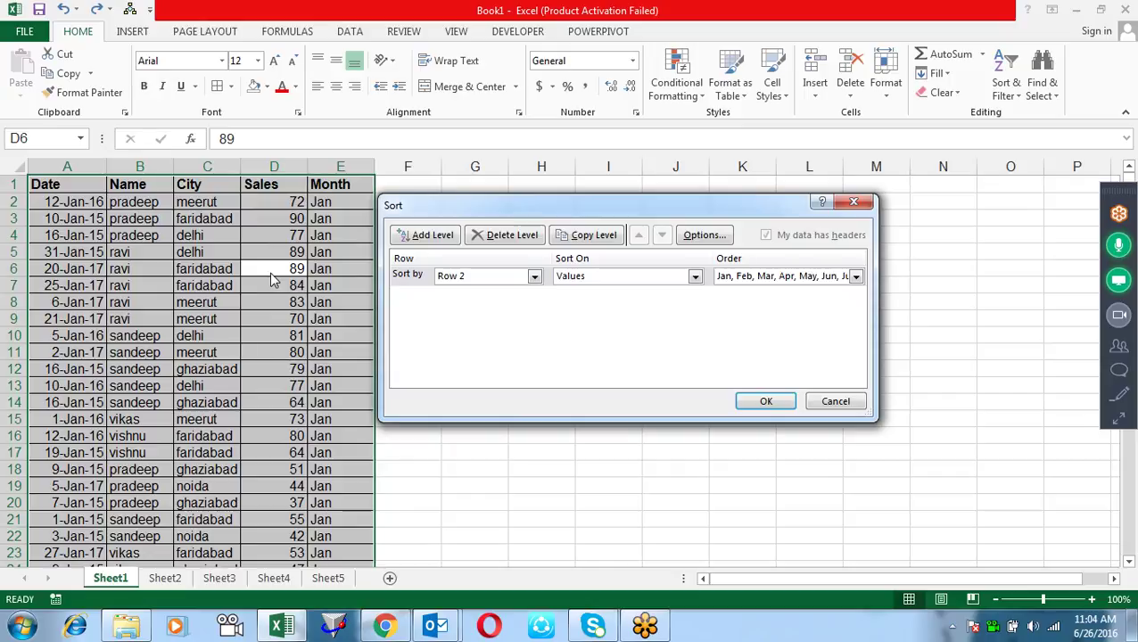
pyautogui.click(704, 236)
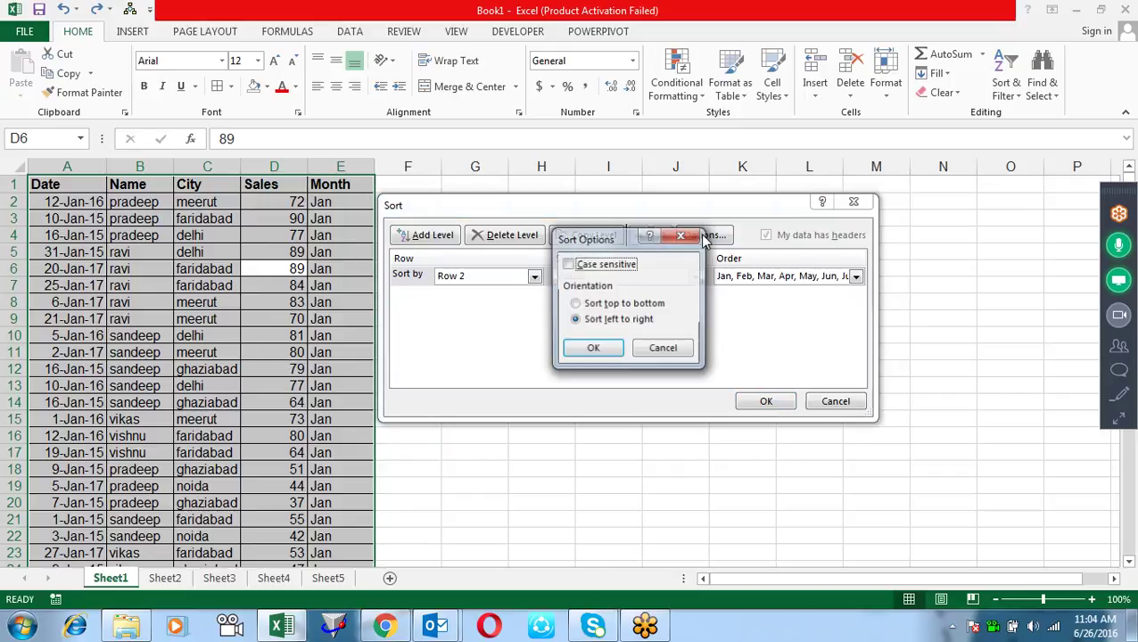
pyautogui.click(610, 305)
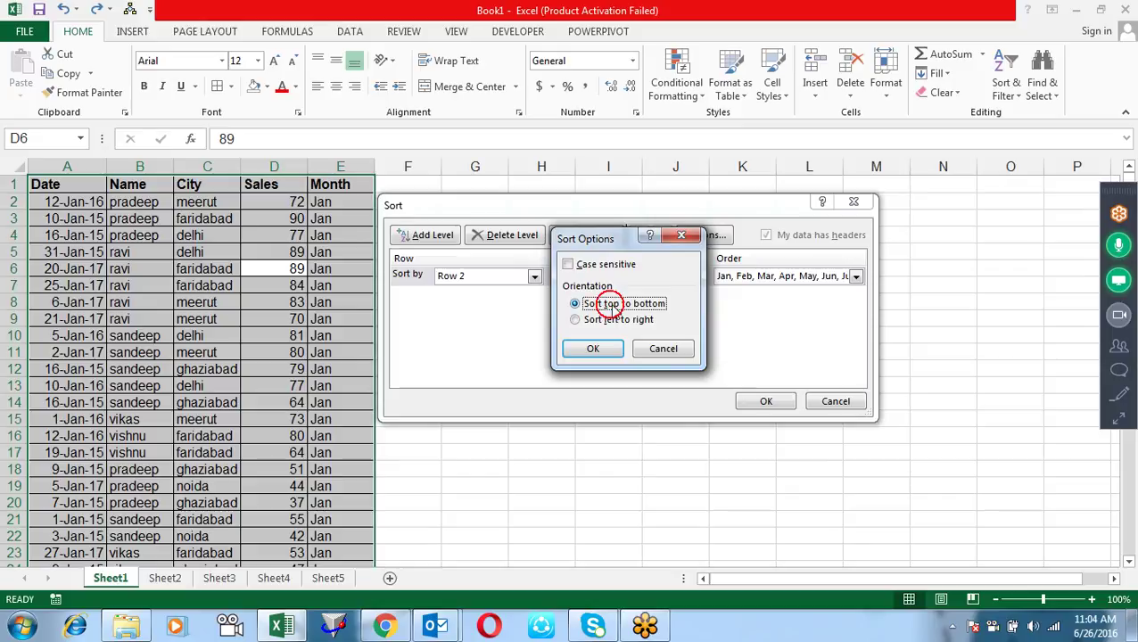
pyautogui.click(593, 349)
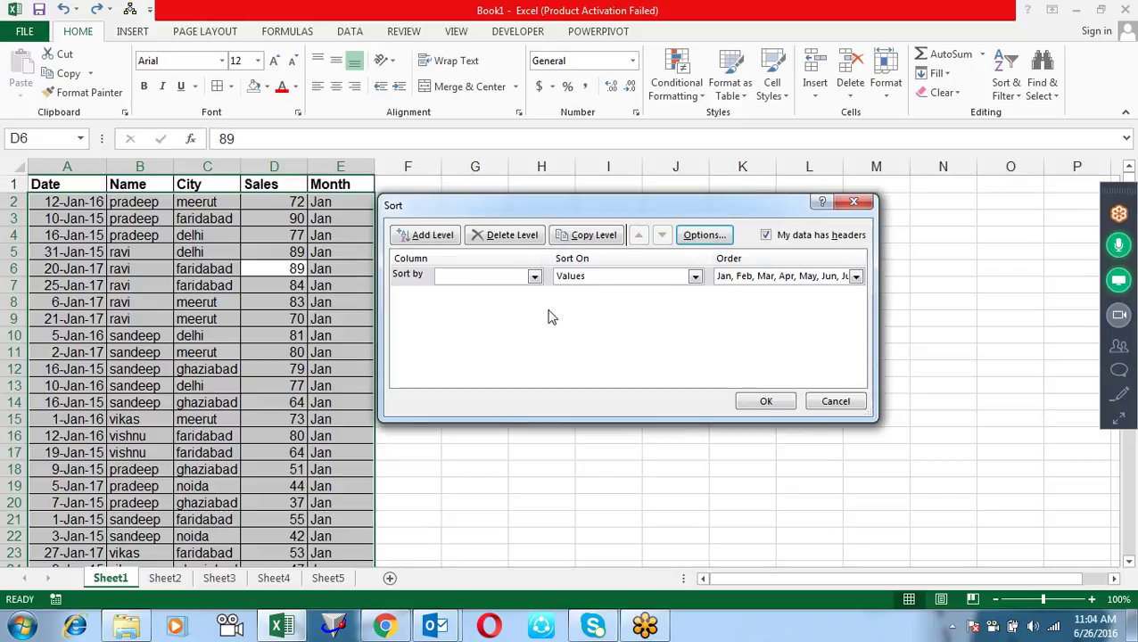
pyautogui.click(535, 277)
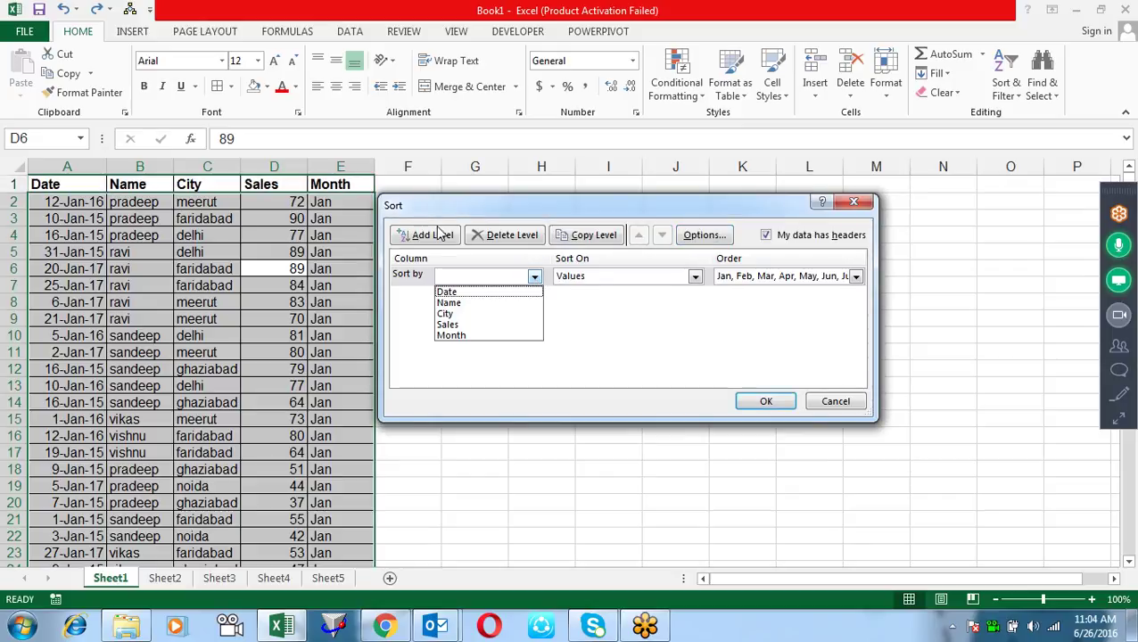
pyautogui.click(482, 293)
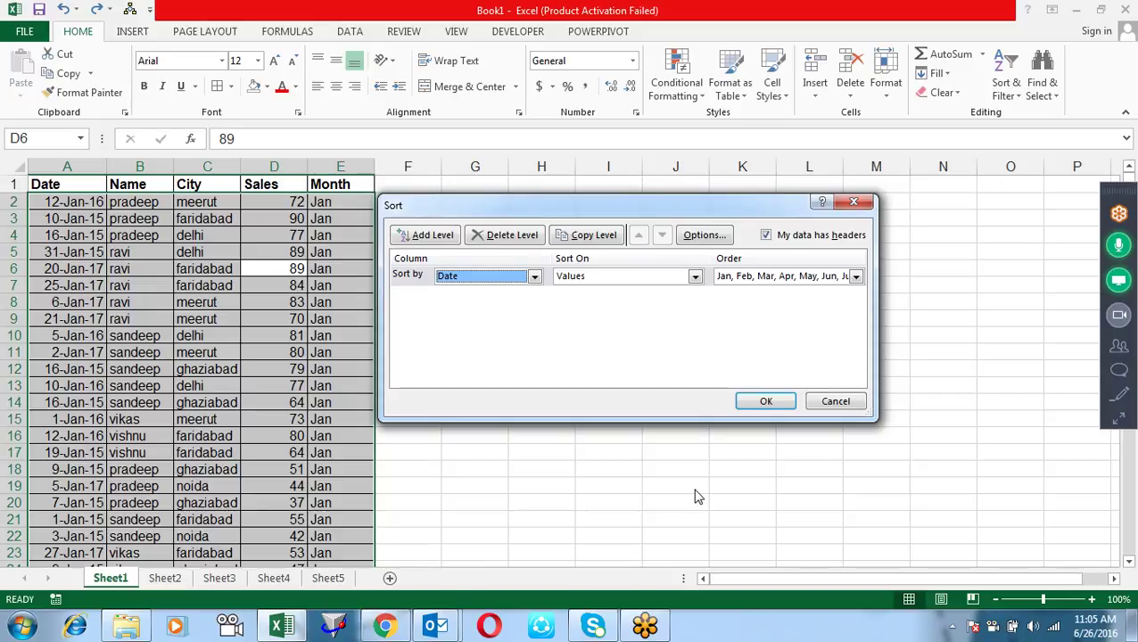
pyautogui.click(857, 402)
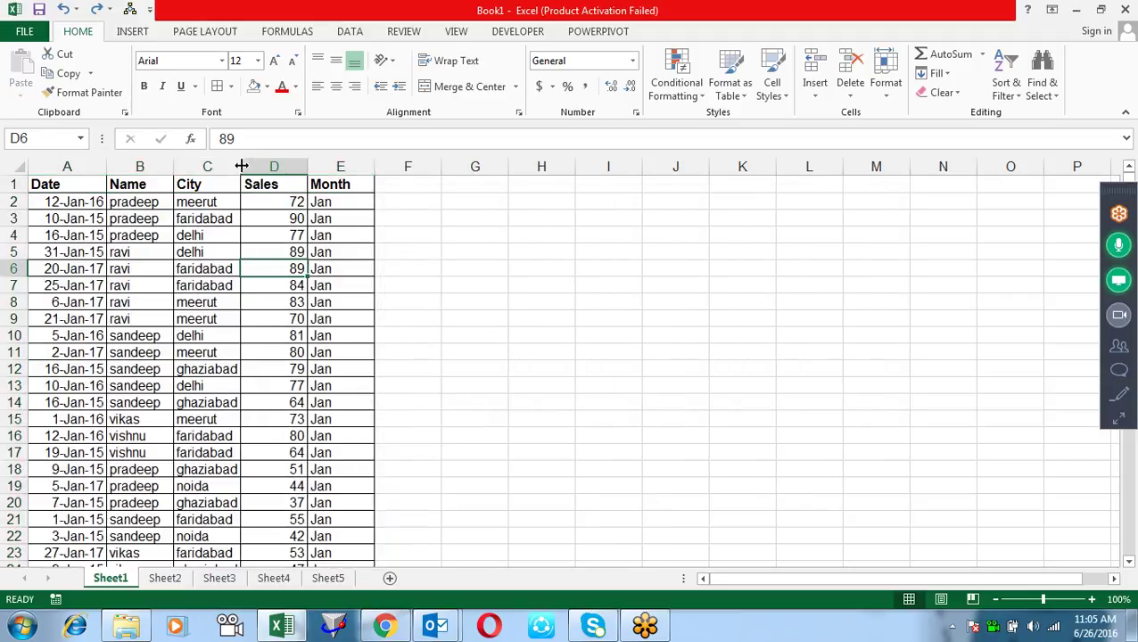
# Step: Turn on AutoFilter for the table headers and look over the City filter list
pyautogui.click(218, 182)
pyautogui.hotkey('ctrl', 'shift', 'l')
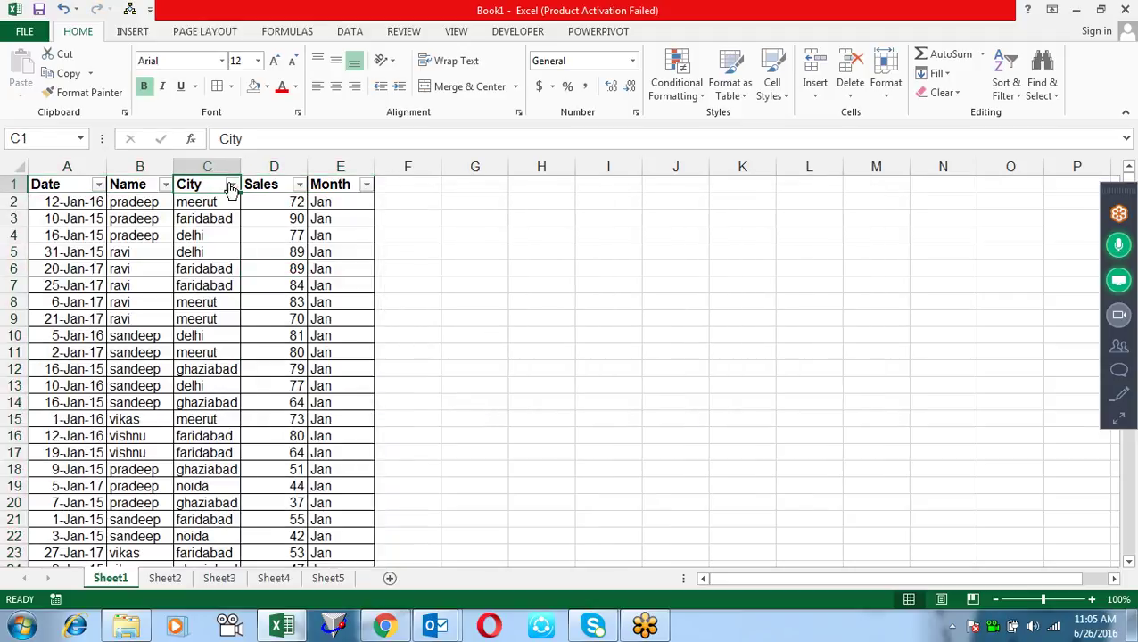
pyautogui.click(230, 184)
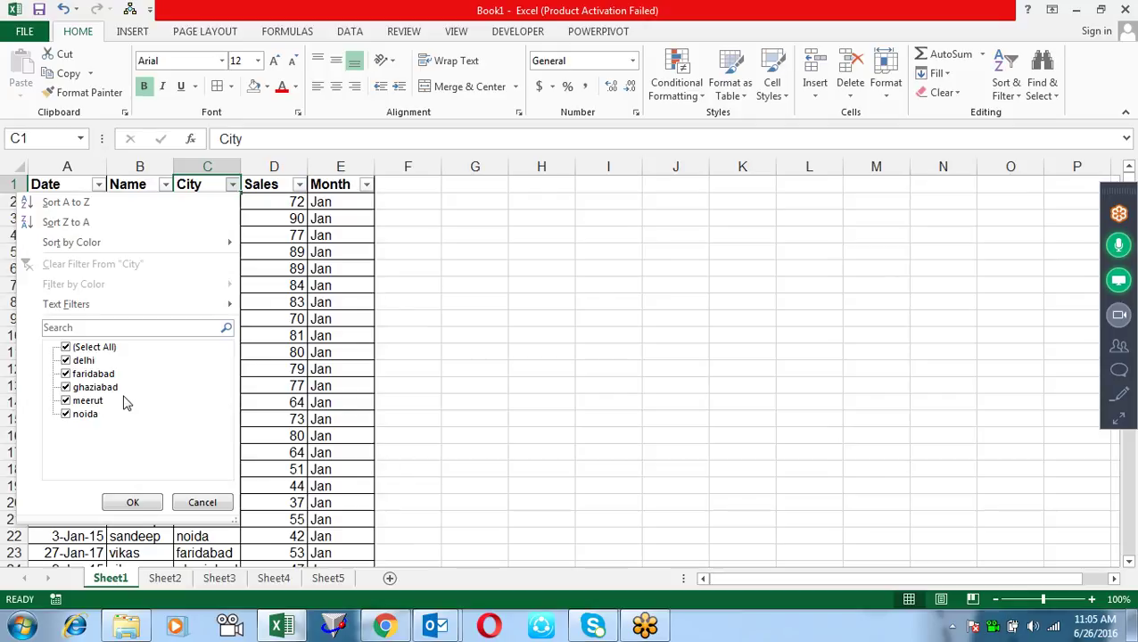
pyautogui.press('Escape')
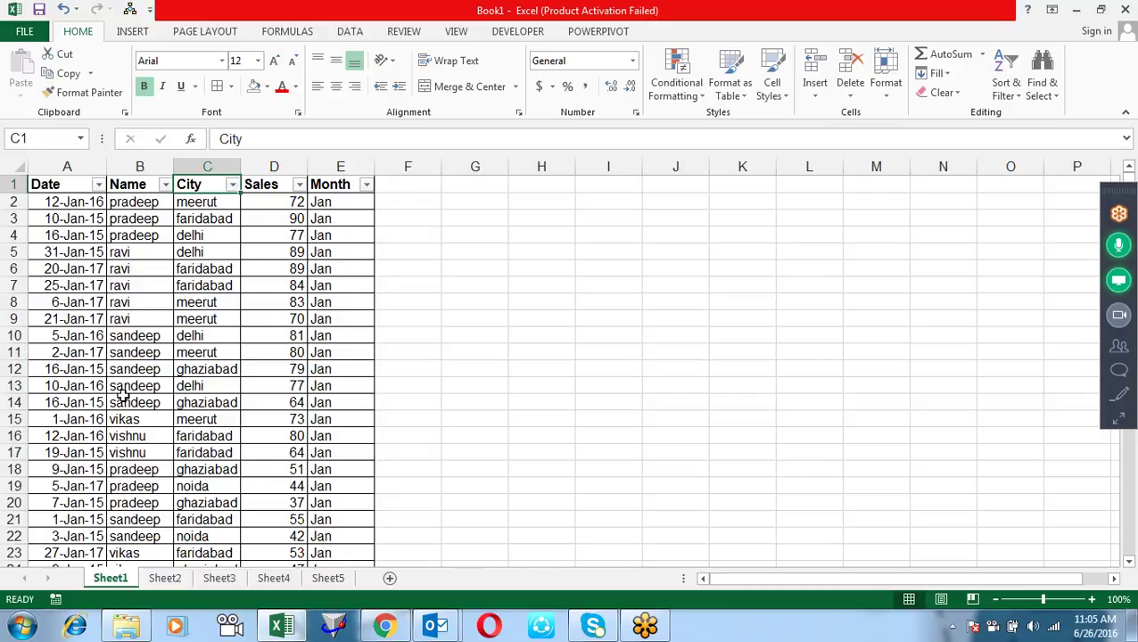
# Step: Browse the Date and Name filter dropdowns without applying anything
pyautogui.click(98, 186)
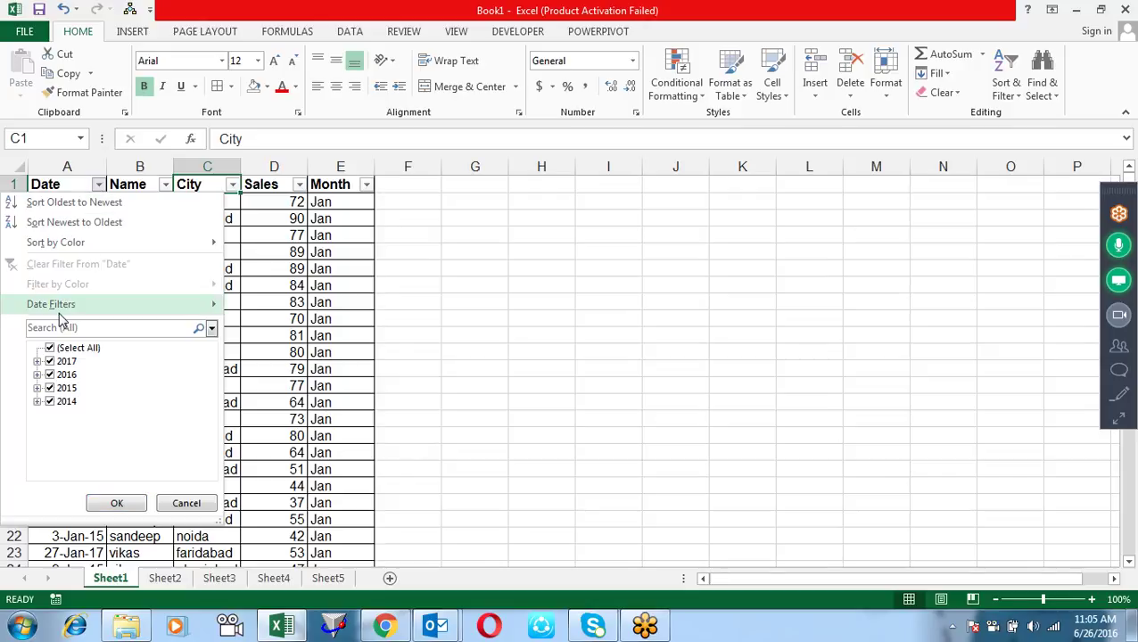
pyautogui.moveTo(59, 308)
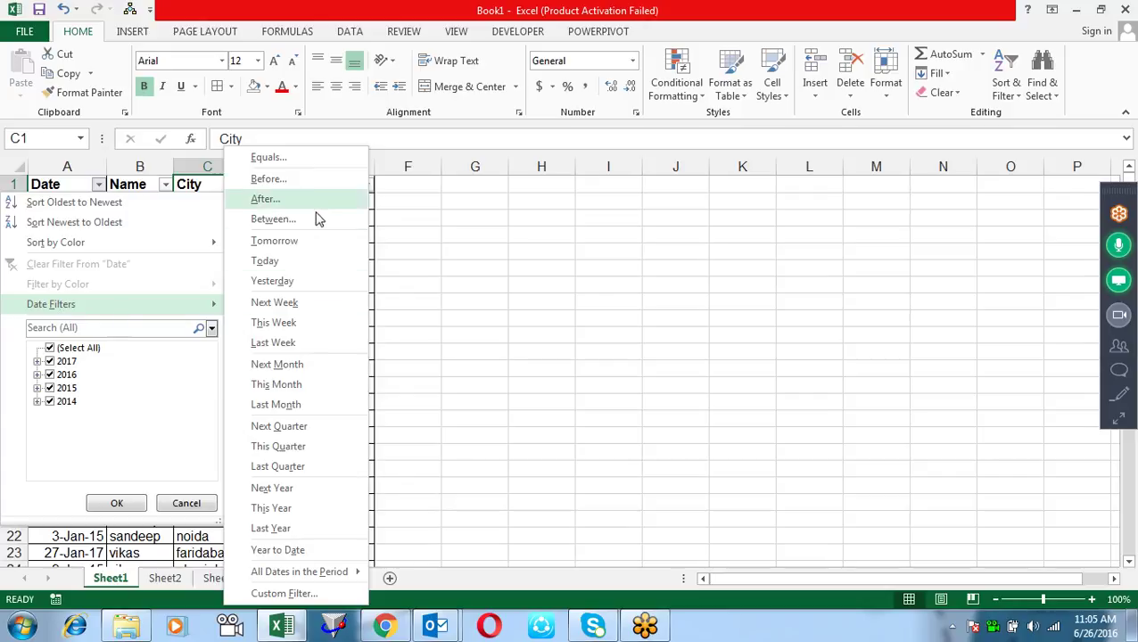
pyautogui.press('Escape')
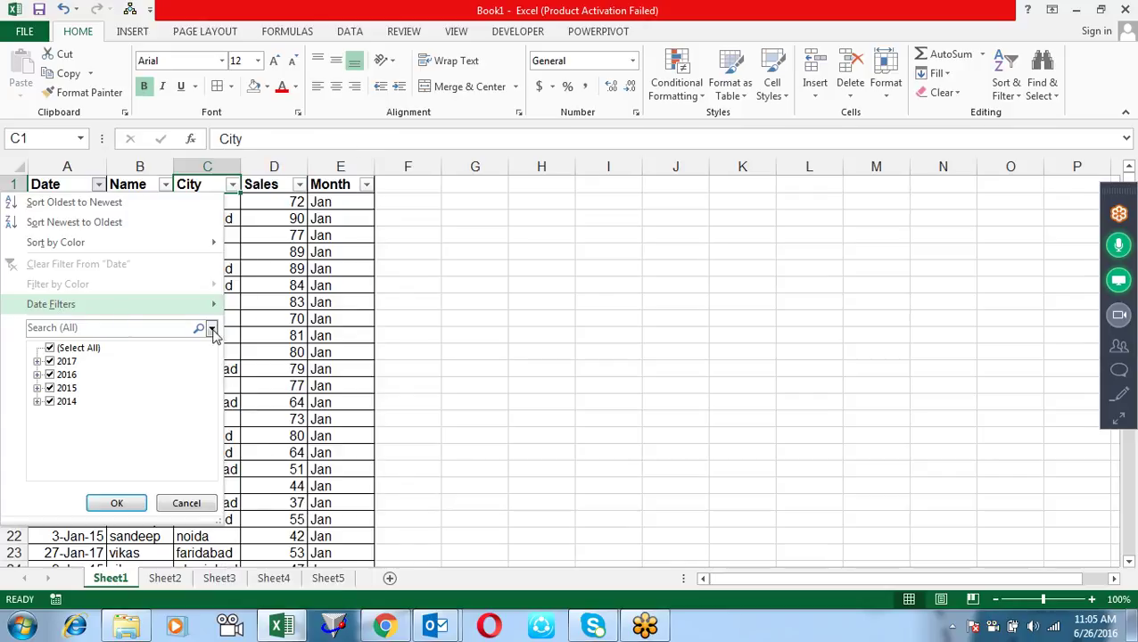
pyautogui.press('Escape')
pyautogui.click(166, 185)
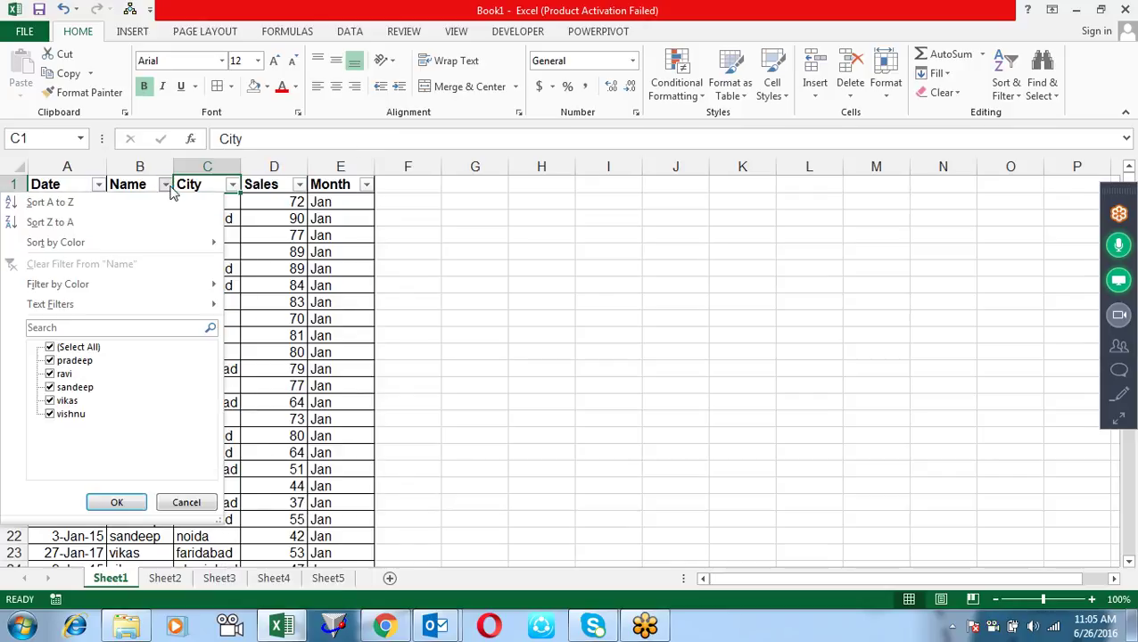
pyautogui.moveTo(181, 318)
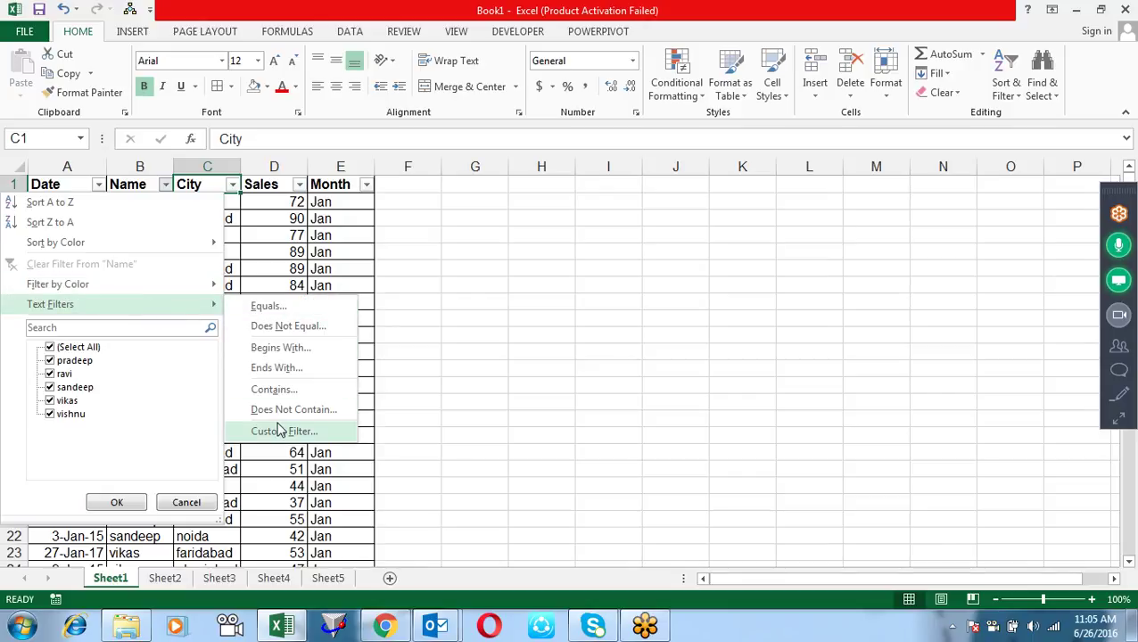
pyautogui.press('Escape')
pyautogui.press('Escape')
# Step: Review the Sales Number Filters, then bring up the Date Filters conditions
pyautogui.click(299, 185)
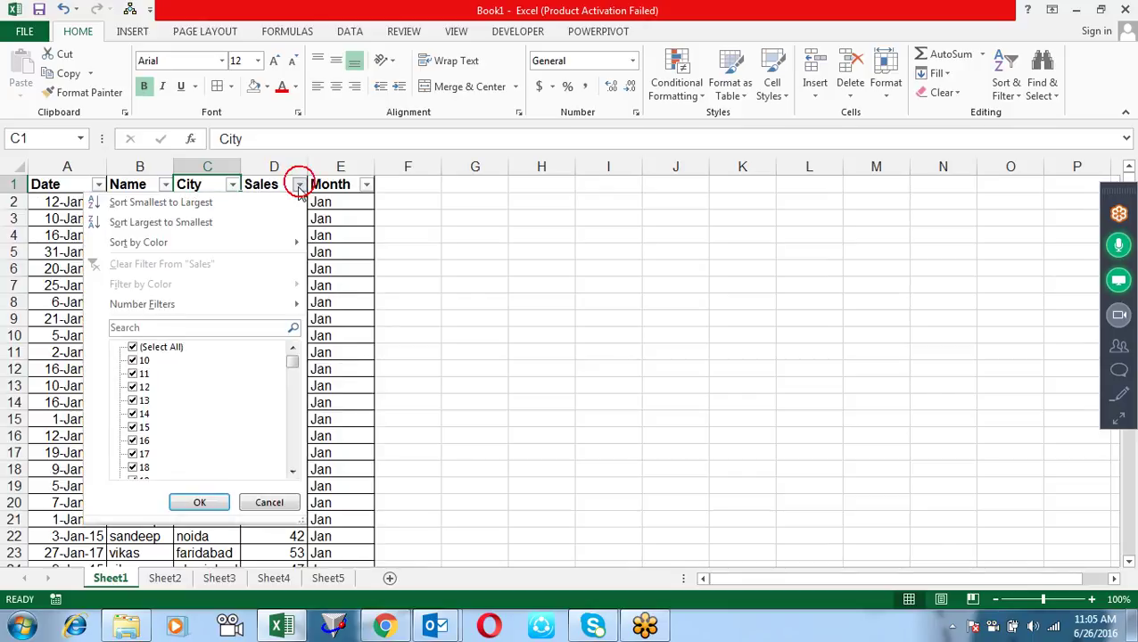
pyautogui.moveTo(264, 312)
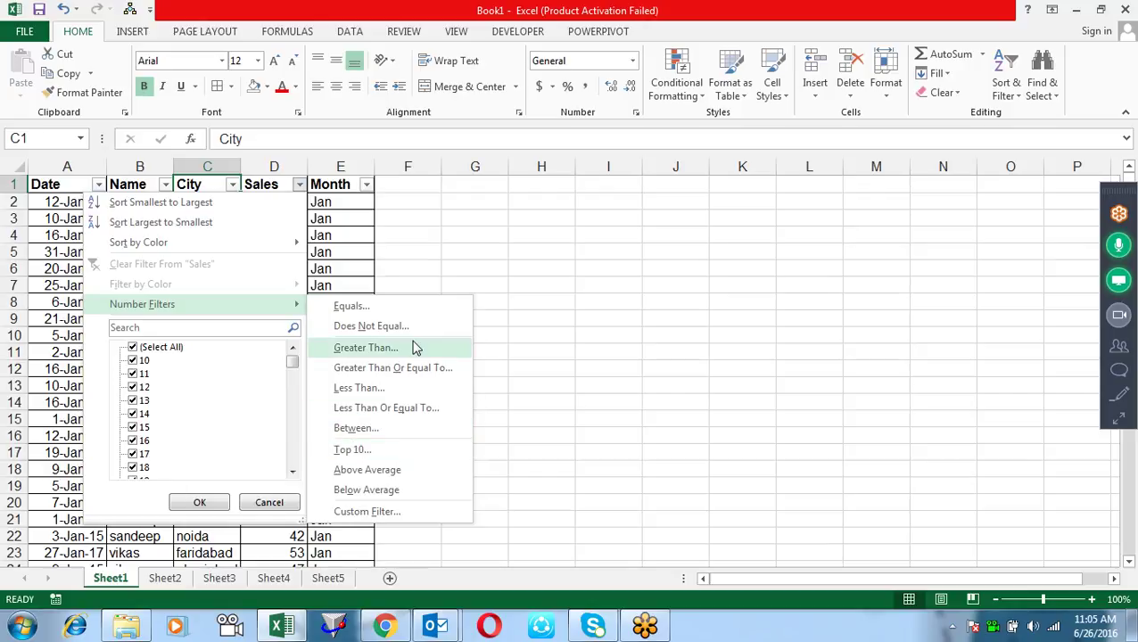
pyautogui.click(542, 277)
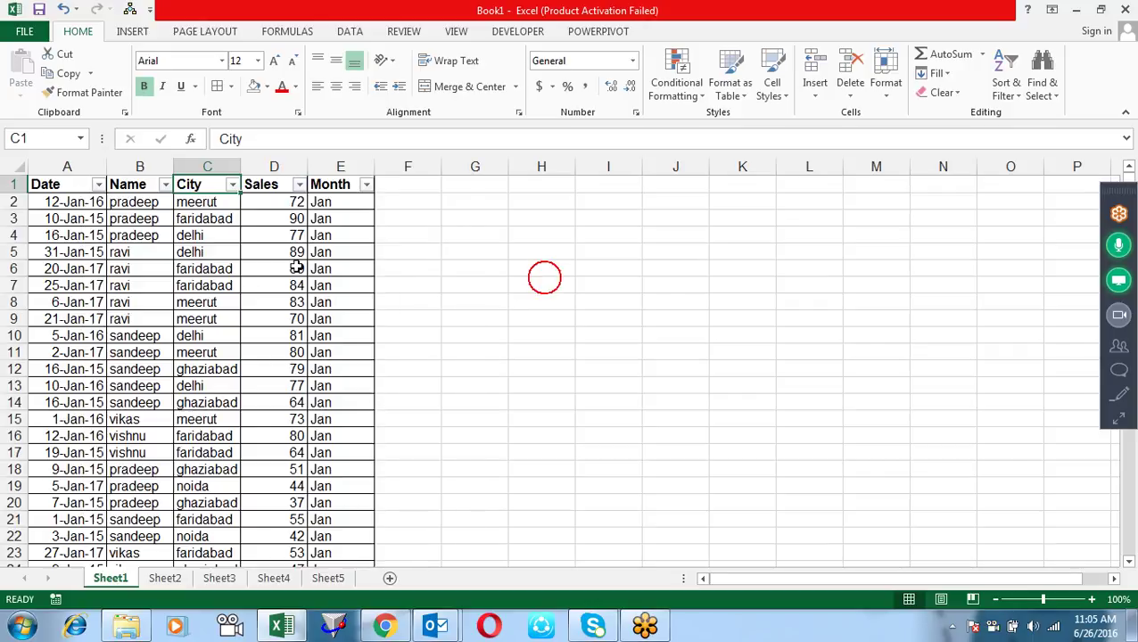
pyautogui.click(95, 184)
pyautogui.moveTo(98, 306)
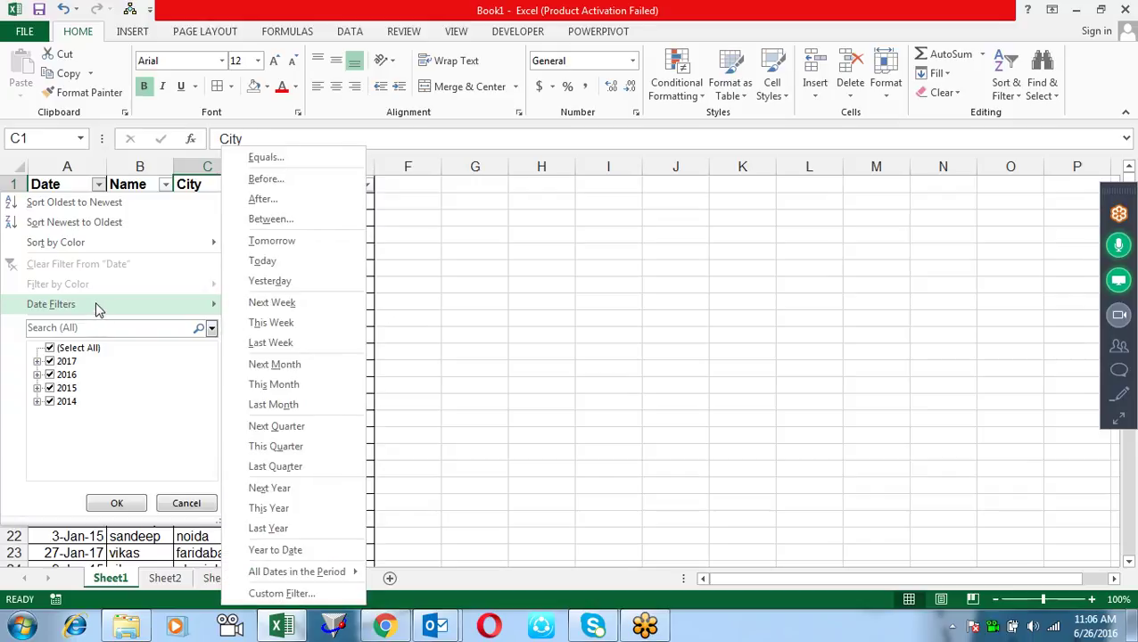
# Step: Filter the Date column to before 6/26/2016, picked from the calendar, showing 149 of 286 records
pyautogui.click(291, 181)
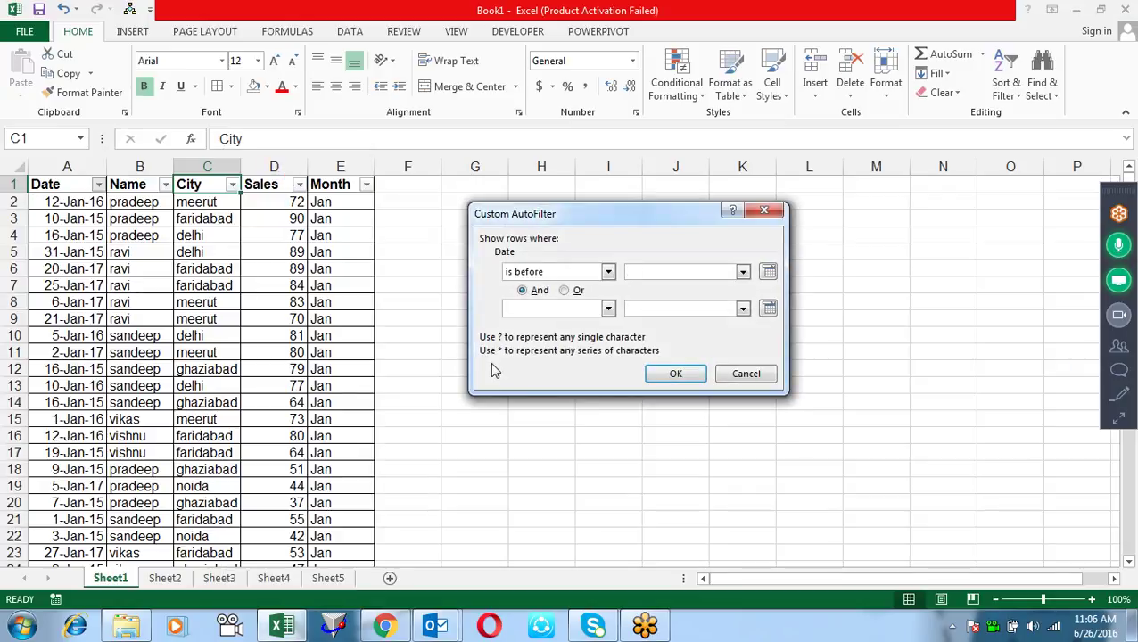
pyautogui.click(768, 273)
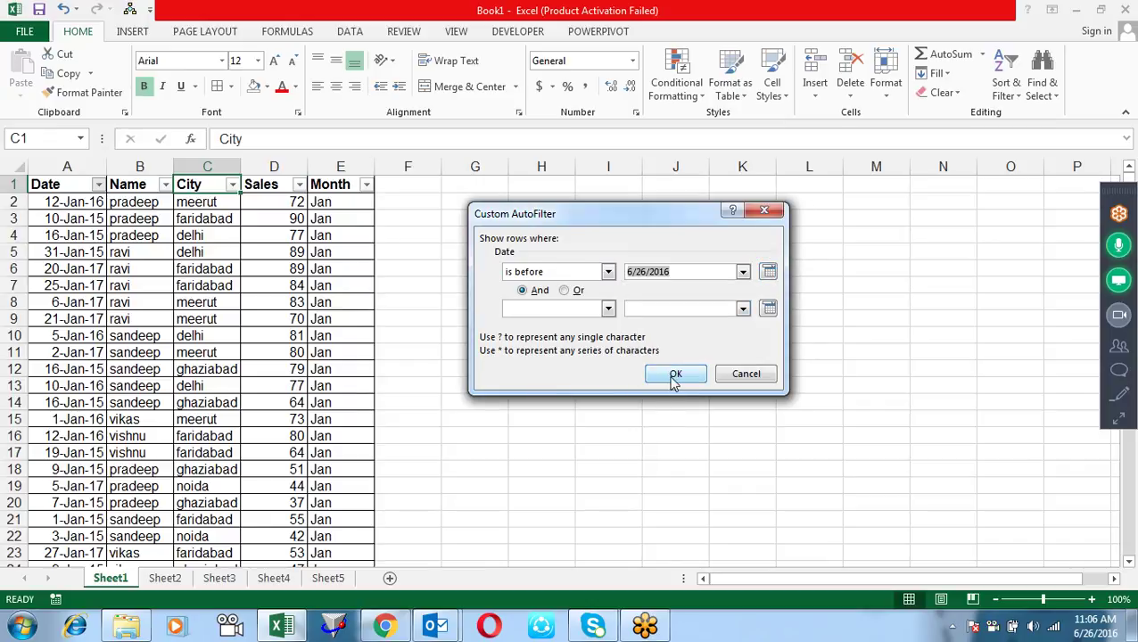
pyautogui.click(676, 374)
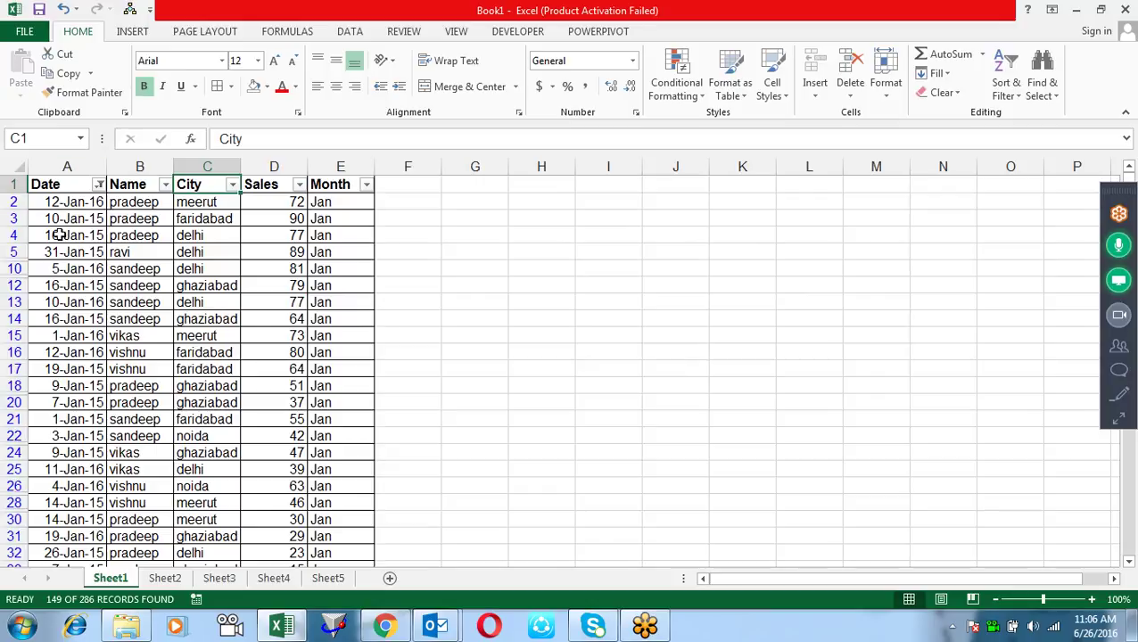
# Step: Filter Date between 1-apr-2015 and 31-mar, leaving 94 of 286 records
pyautogui.click(98, 183)
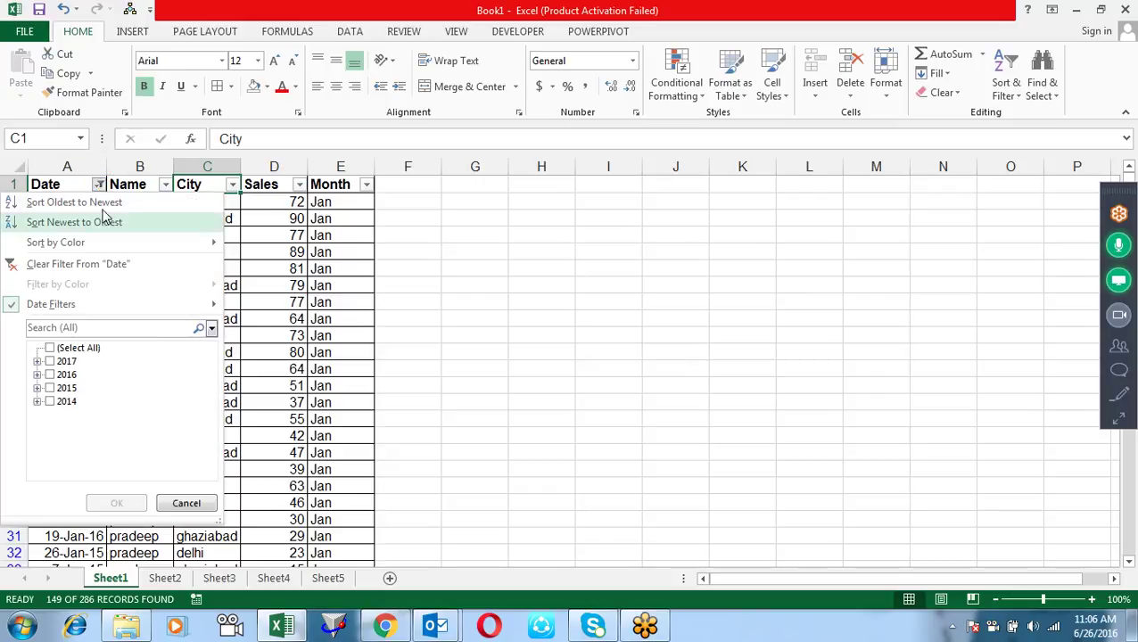
pyautogui.moveTo(140, 303)
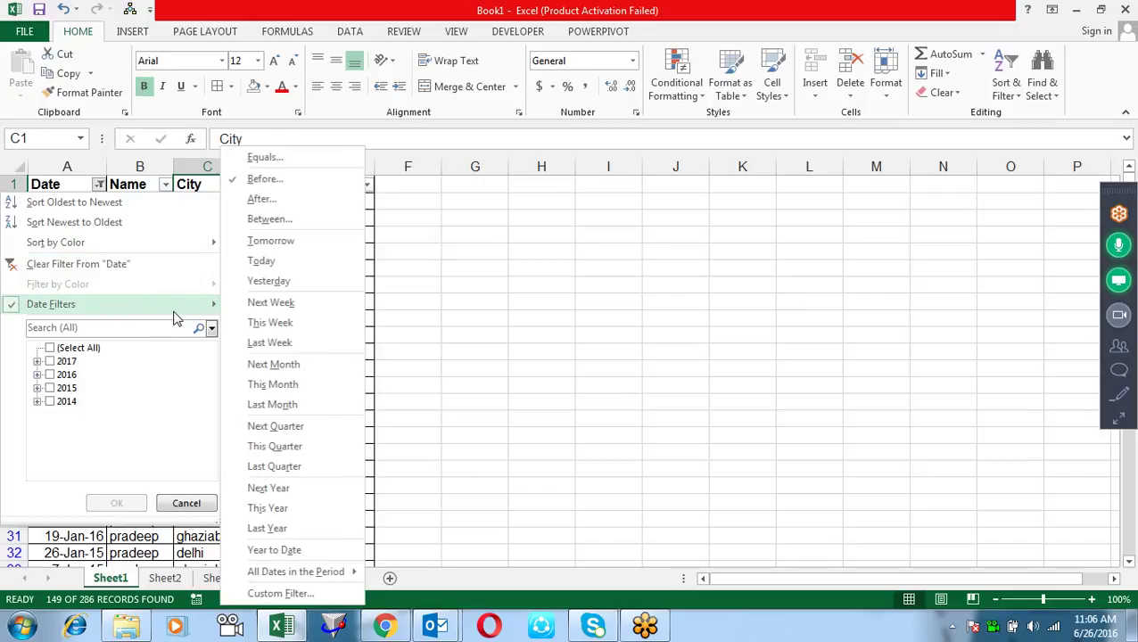
pyautogui.click(290, 221)
pyautogui.write('1-apr-2015')
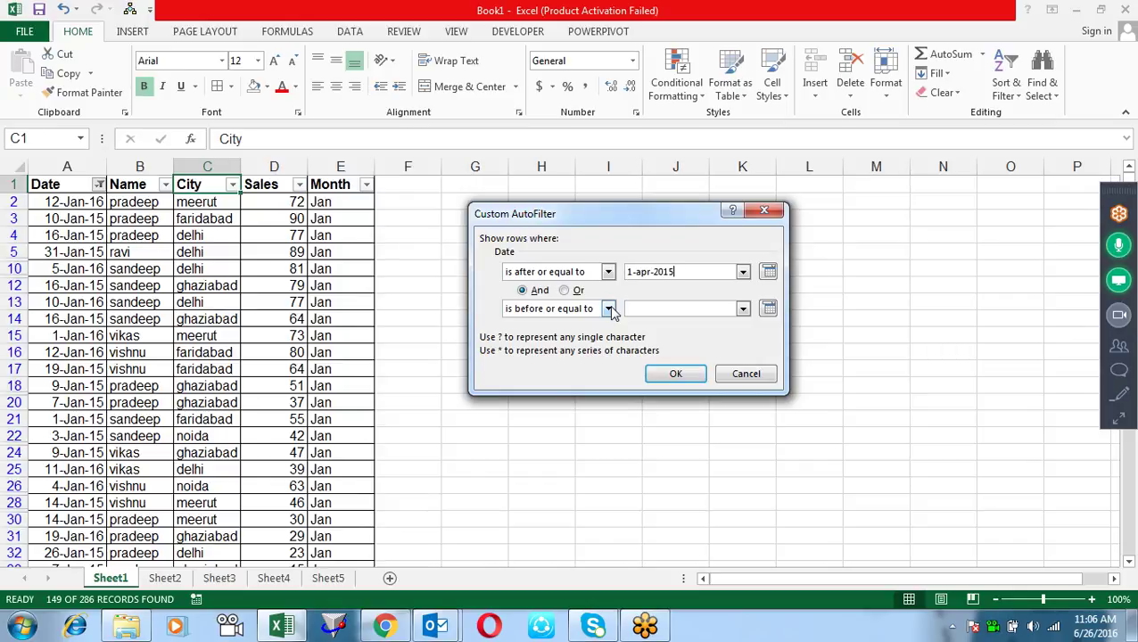
pyautogui.press('Tab')
pyautogui.press('Tab')
pyautogui.press('Tab')
pyautogui.write('-')
pyautogui.press('Return')
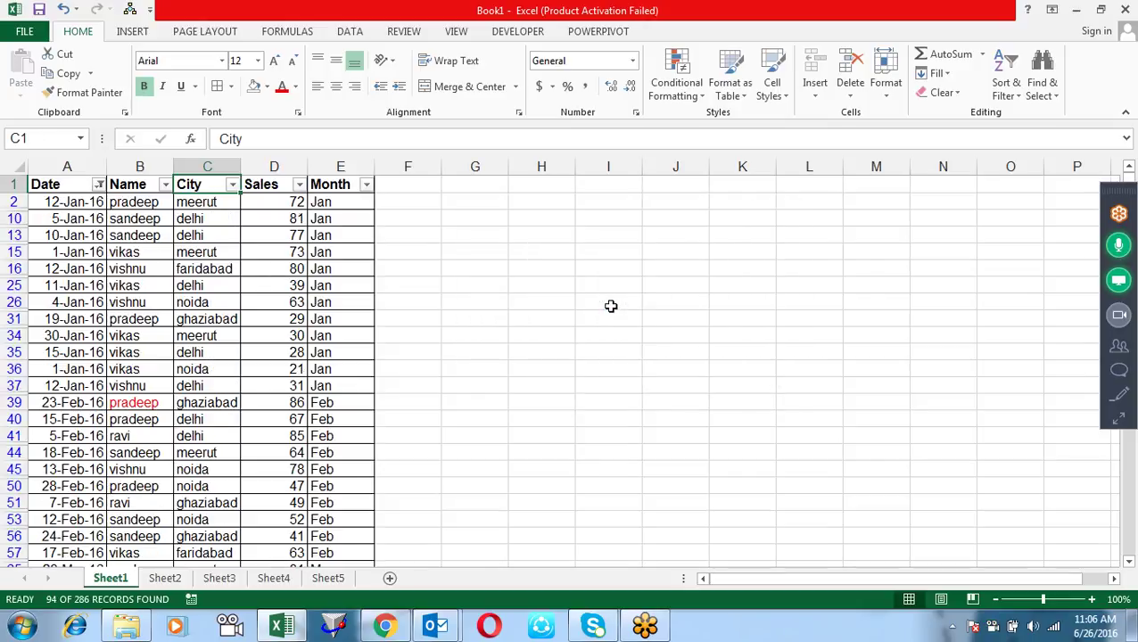
pyautogui.press('Left')
pyautogui.press('Left')
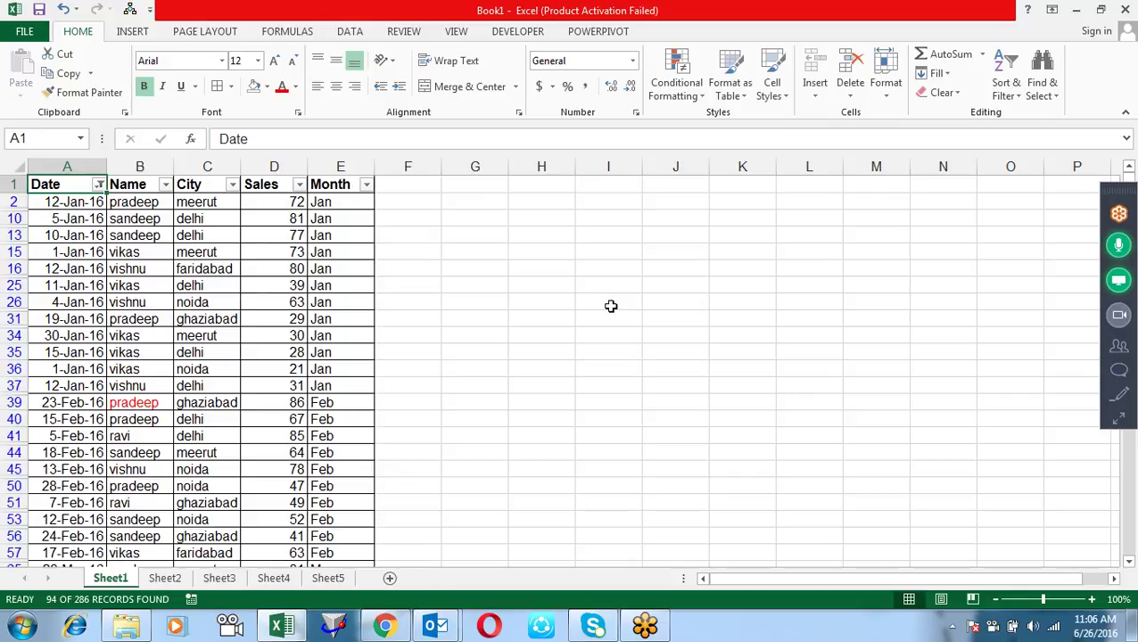
# Step: Apply the Tomorrow date filter by keyboard, leaving 0 of 286 records
pyautogui.hotkey('alt', 'Down')
pyautogui.press('Down')
pyautogui.press('Down')
pyautogui.press('Down')
pyautogui.press('Down')
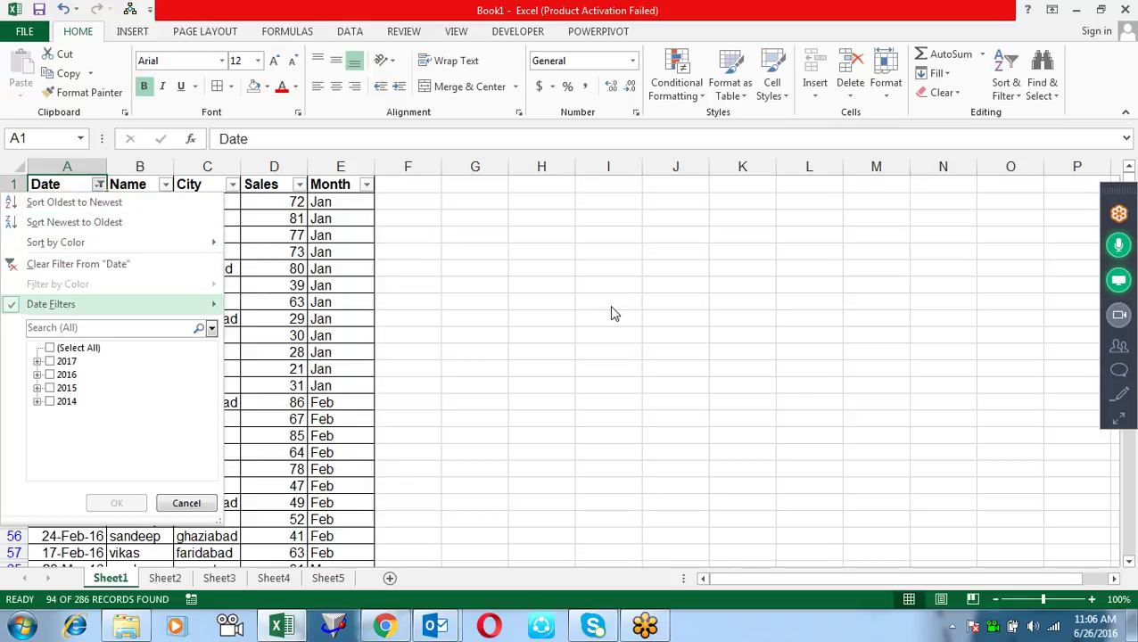
pyautogui.press('Right')
pyautogui.press('Down')
pyautogui.press('Down')
pyautogui.press('Down')
pyautogui.press('Down')
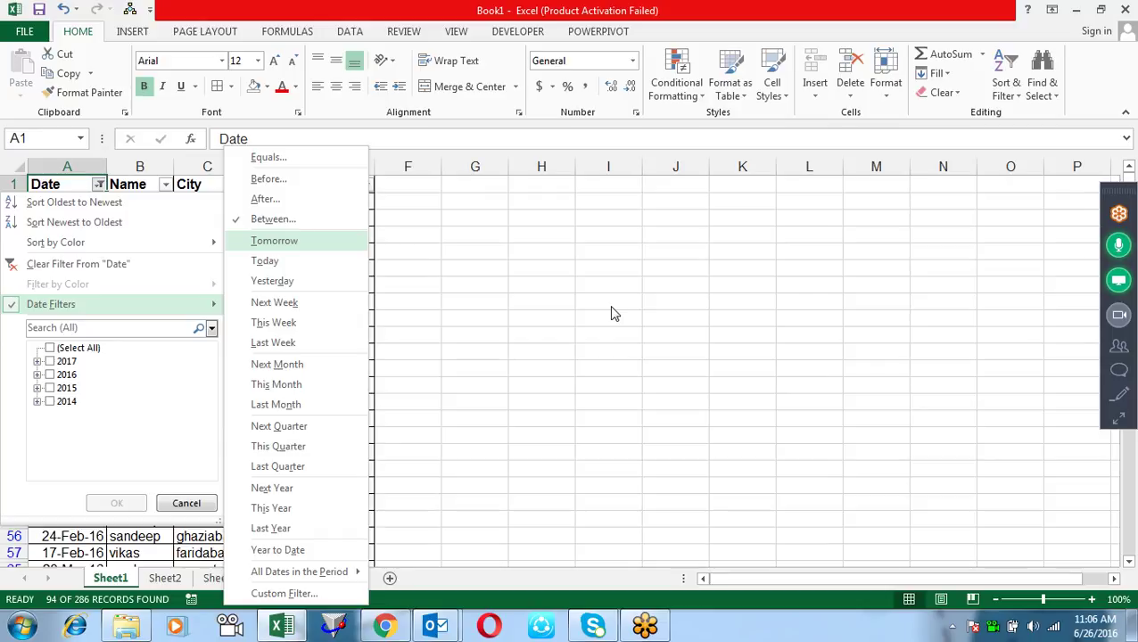
pyautogui.press('Return')
pyautogui.press('Down')
pyautogui.press('Up')
pyautogui.hotkey('alt', 'Down')
pyautogui.press('Down')
pyautogui.press('Down')
pyautogui.press('Down')
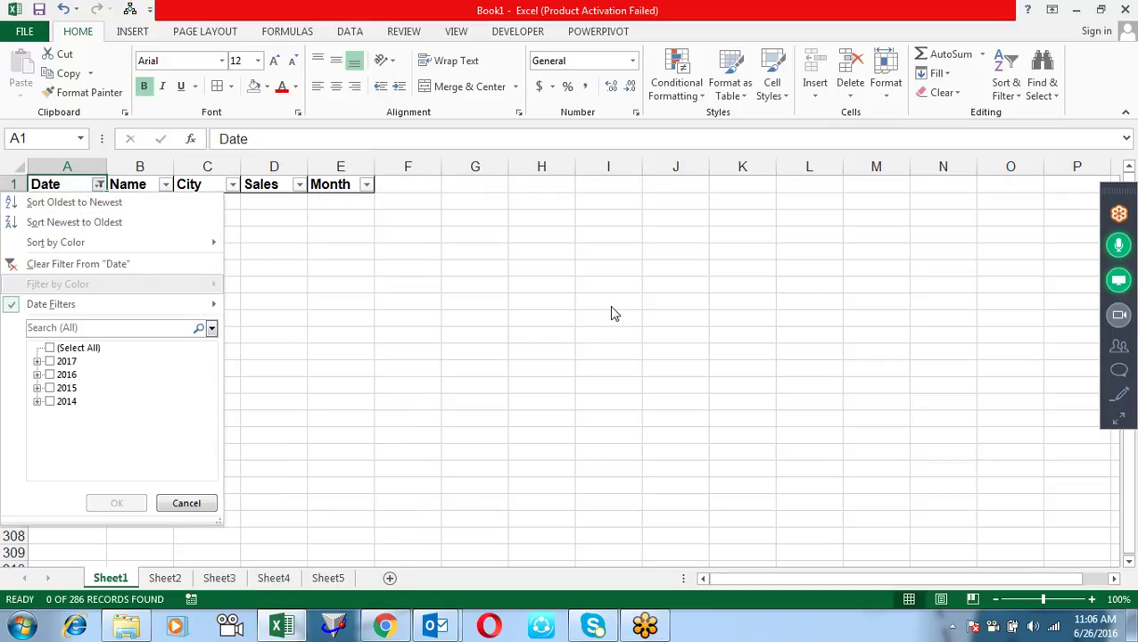
pyautogui.press('Down')
pyautogui.press('Right')
pyautogui.press('Down')
pyautogui.press('Down')
pyautogui.press('Down')
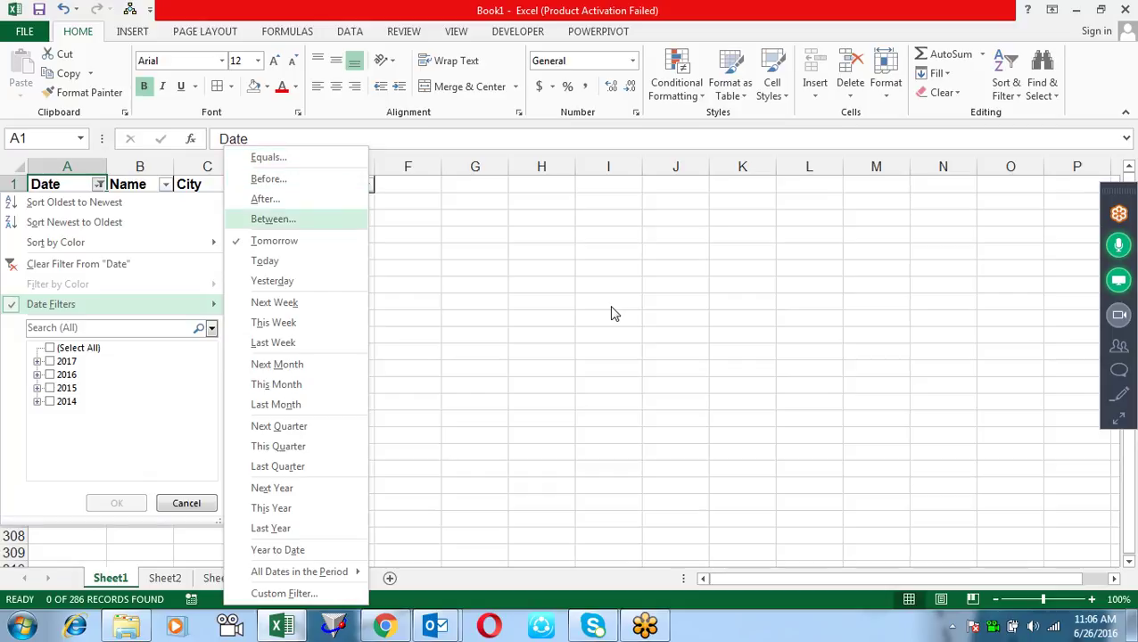
pyautogui.press('Down')
pyautogui.press('Down')
pyautogui.press('Down')
# Step: Apply the Today date filter, then the Yesterday date filter
pyautogui.press('Up')
pyautogui.press('Return')
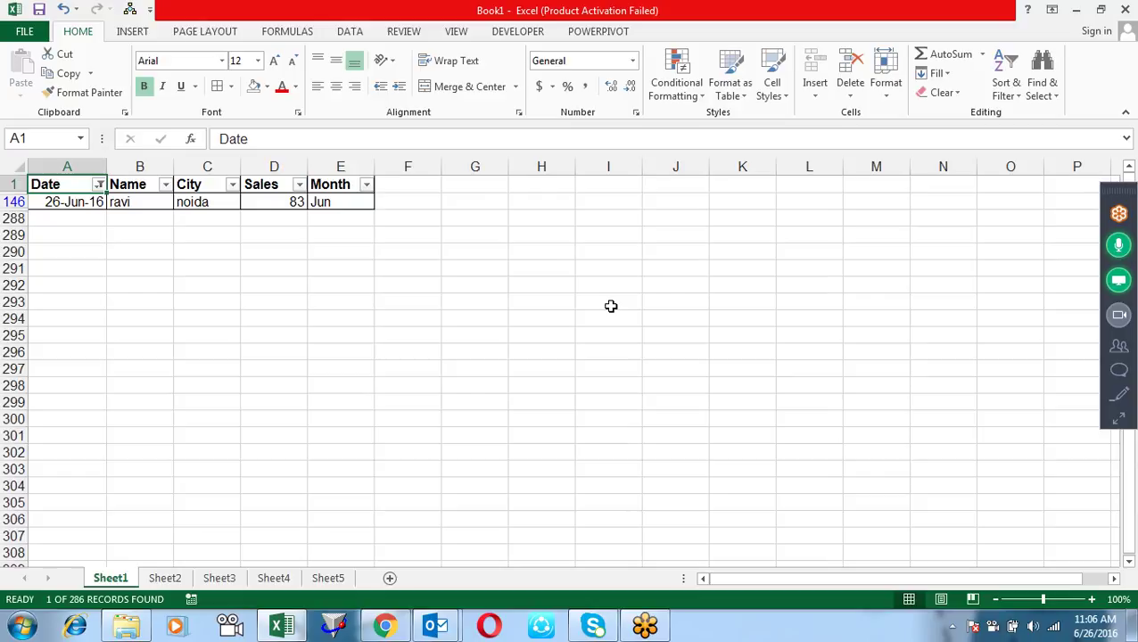
pyautogui.hotkey('alt', 'Down')
pyautogui.press('Down')
pyautogui.press('Down')
pyautogui.press('Down')
pyautogui.press('Down')
pyautogui.press('Down')
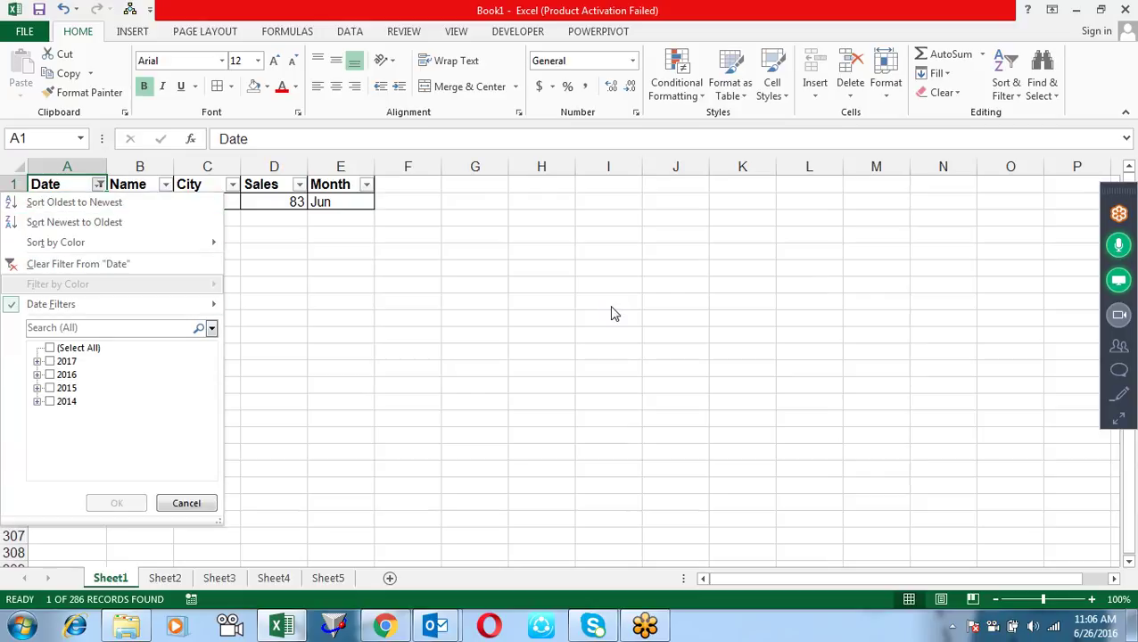
pyautogui.press('Down')
pyautogui.press('Right')
# Step: Apply the Next Week date filter, then the This Week date filter
pyautogui.press('Down')
pyautogui.press('Down')
pyautogui.press('Down')
pyautogui.press('Down')
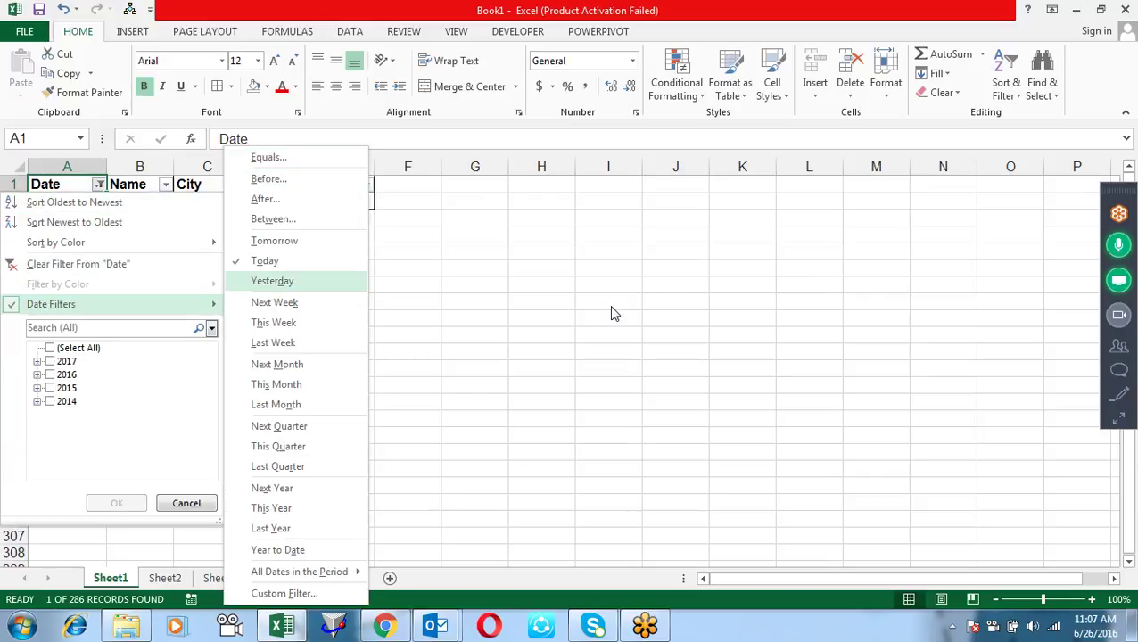
pyautogui.press('Return')
pyautogui.hotkey('alt', 'Down')
pyautogui.press('Down')
pyautogui.press('Down')
pyautogui.press('Down')
pyautogui.press('Down')
pyautogui.press('Right')
pyautogui.press('Down')
pyautogui.press('Down')
pyautogui.press('Down')
pyautogui.press('Down')
pyautogui.press('Down')
pyautogui.press('Down')
pyautogui.press('Down')
pyautogui.press('Return')
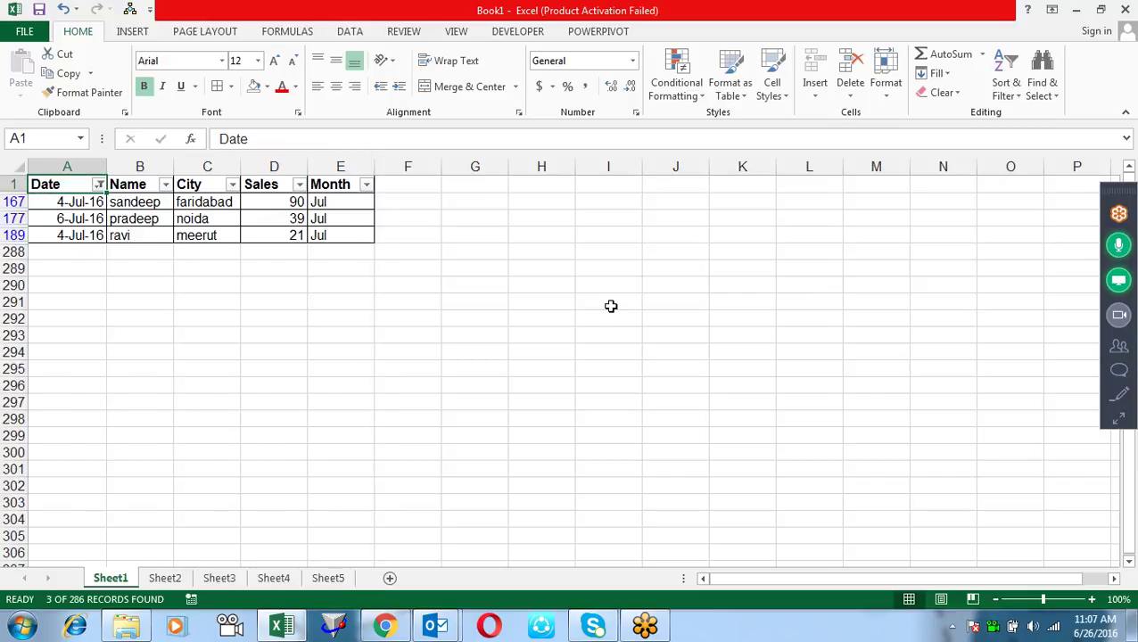
pyautogui.hotkey('alt', 'Down')
pyautogui.press('Down')
pyautogui.press('Down')
pyautogui.press('Down')
pyautogui.press('Down')
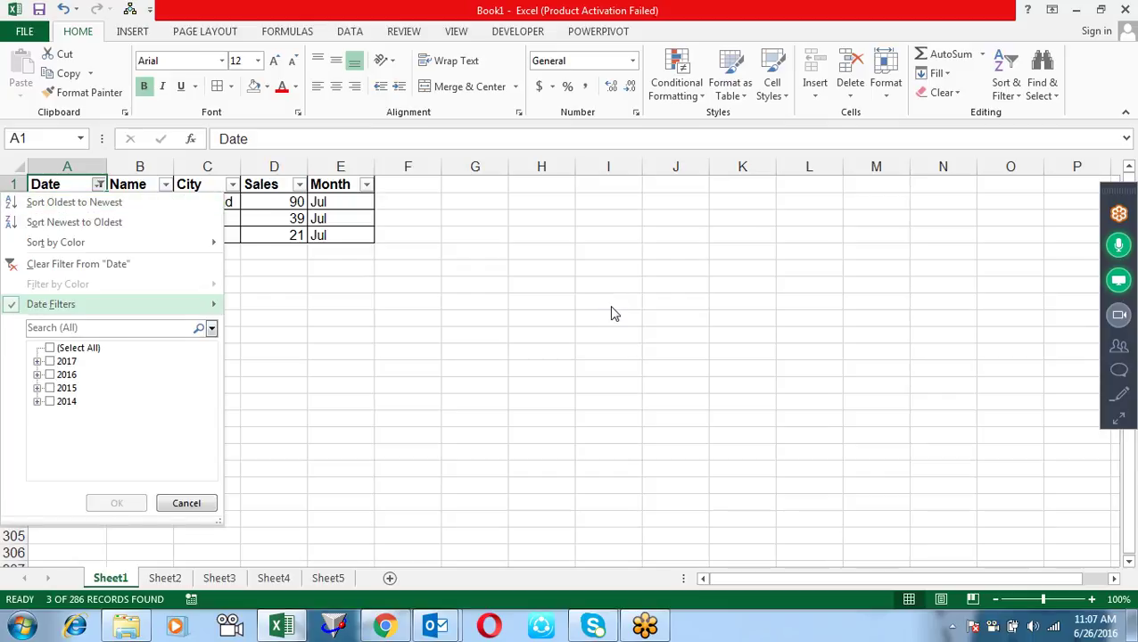
pyautogui.press('Right')
pyautogui.press('Down')
pyautogui.press('Down')
pyautogui.press('Down')
pyautogui.press('Down')
pyautogui.press('Down')
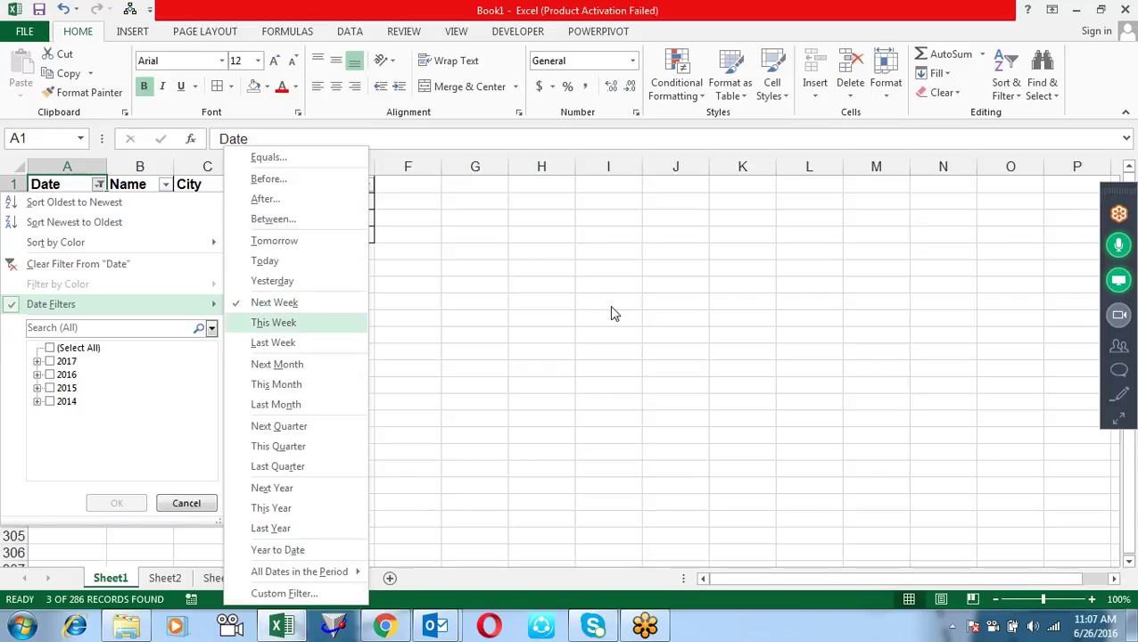
pyautogui.press('Return')
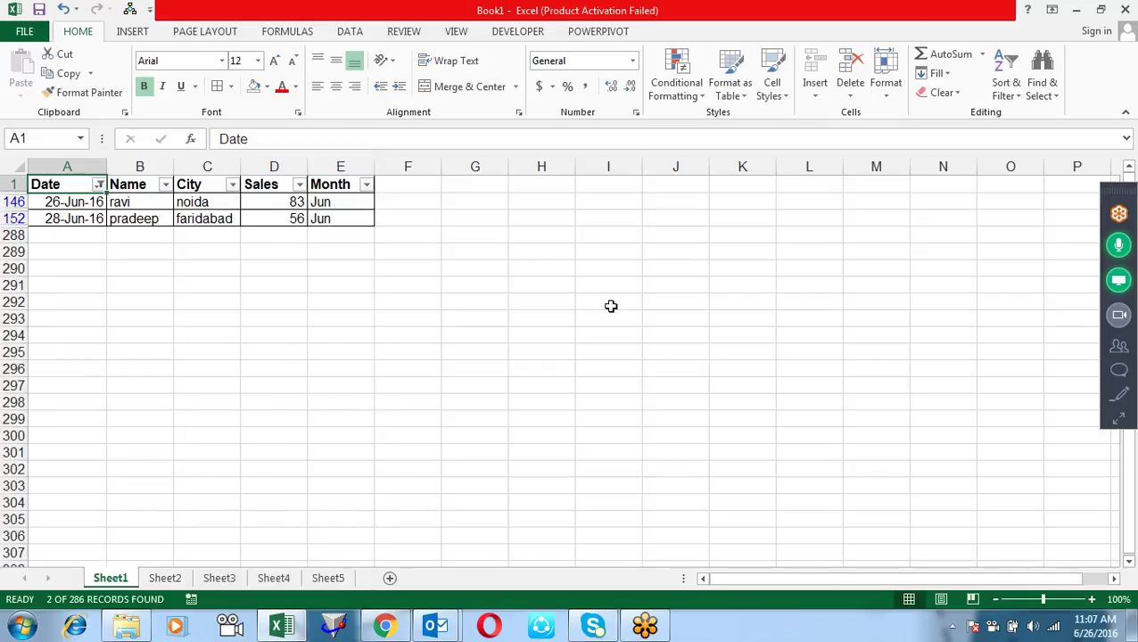
# Step: Apply Last Week, leaving only the 20-Jun-16 row, and check today's date on the system calendar
pyautogui.hotkey('alt', 'Down')
pyautogui.press('Down')
pyautogui.press('Down')
pyautogui.press('Down')
pyautogui.press('Right')
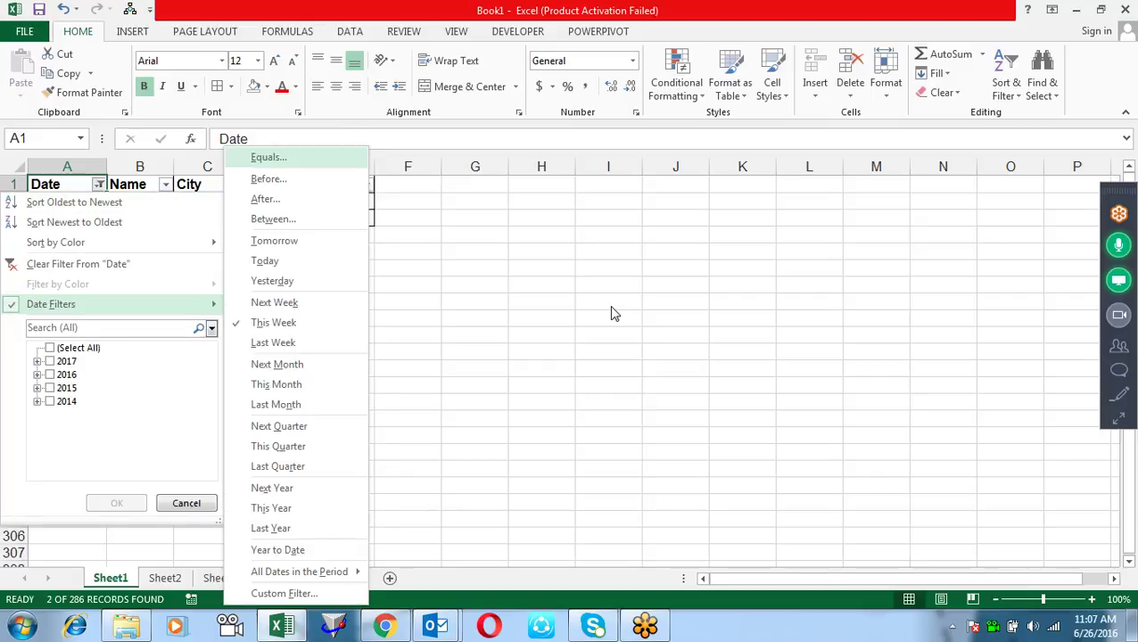
pyautogui.press('Down')
pyautogui.press('Down')
pyautogui.press('Down')
pyautogui.press('Down')
pyautogui.press('Down')
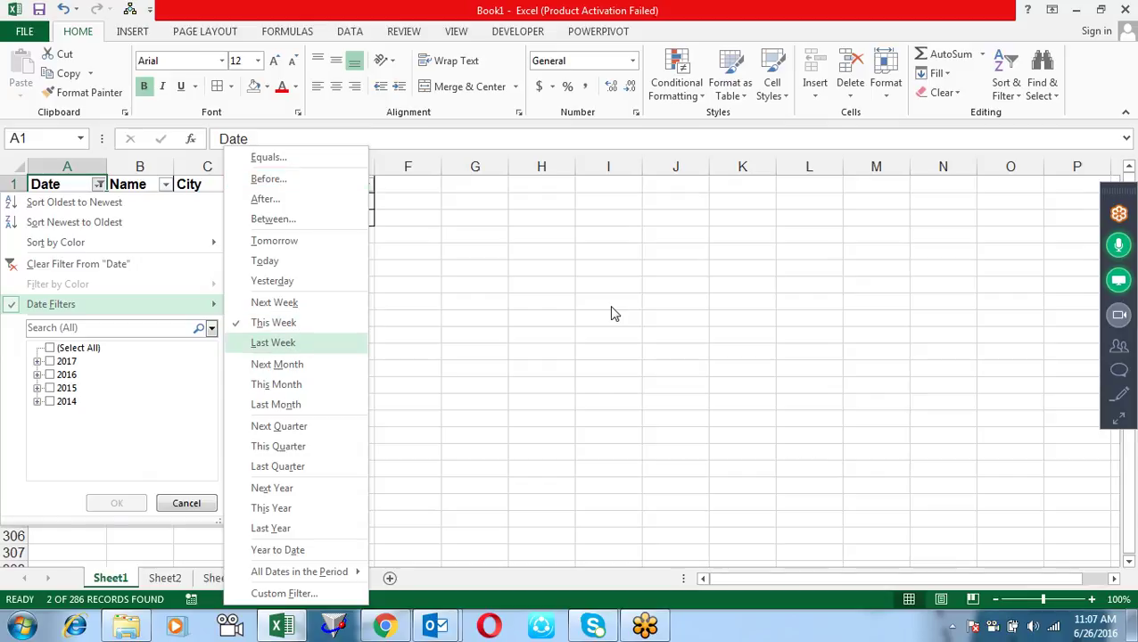
pyautogui.press('Return')
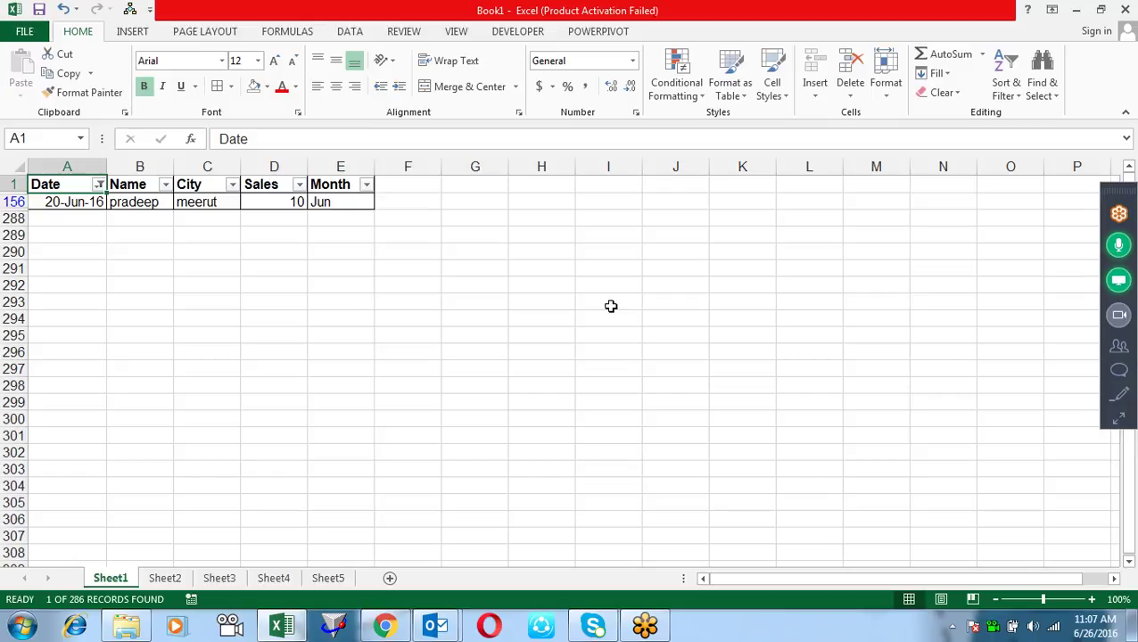
pyautogui.click(1097, 620)
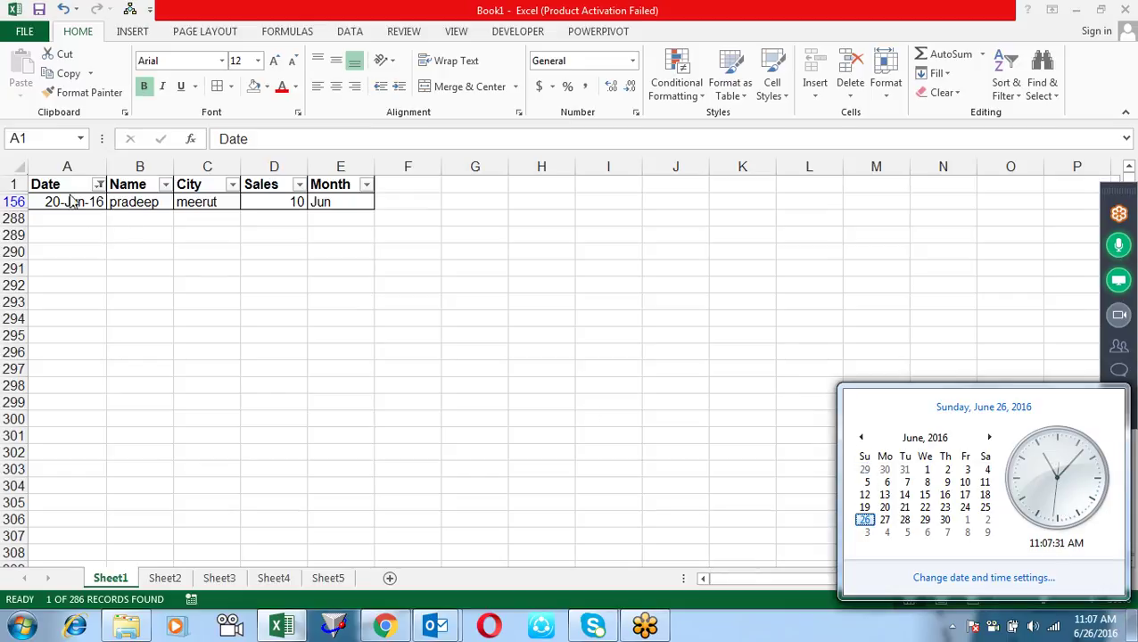
# Step: Apply the Next Month date filter to the Date column
pyautogui.click(98, 184)
pyautogui.click(98, 184)
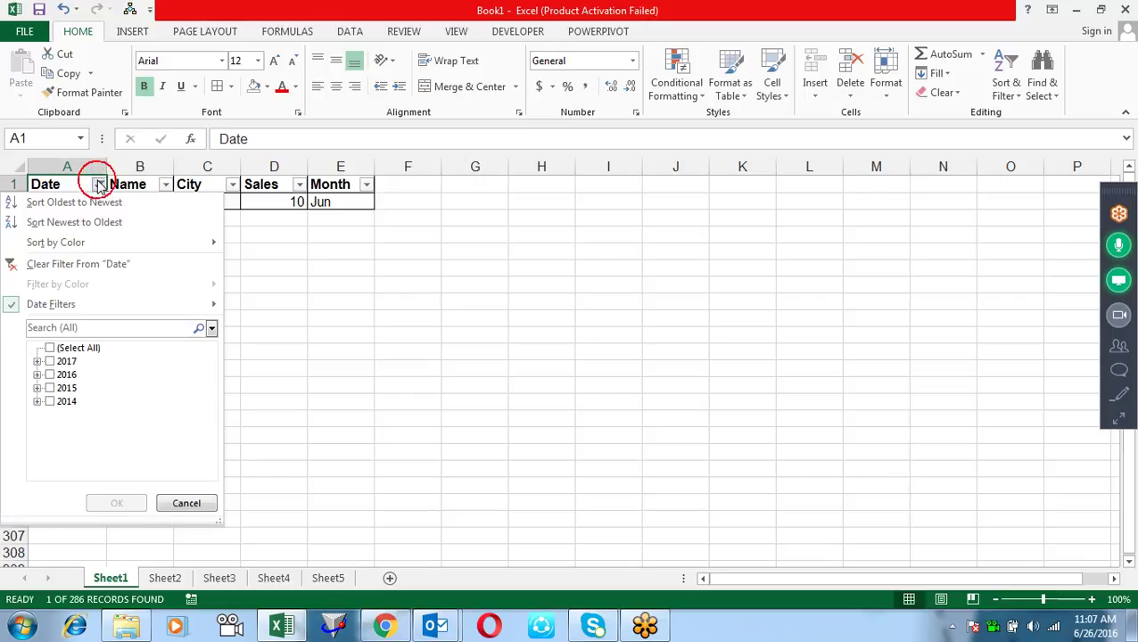
pyautogui.moveTo(134, 310)
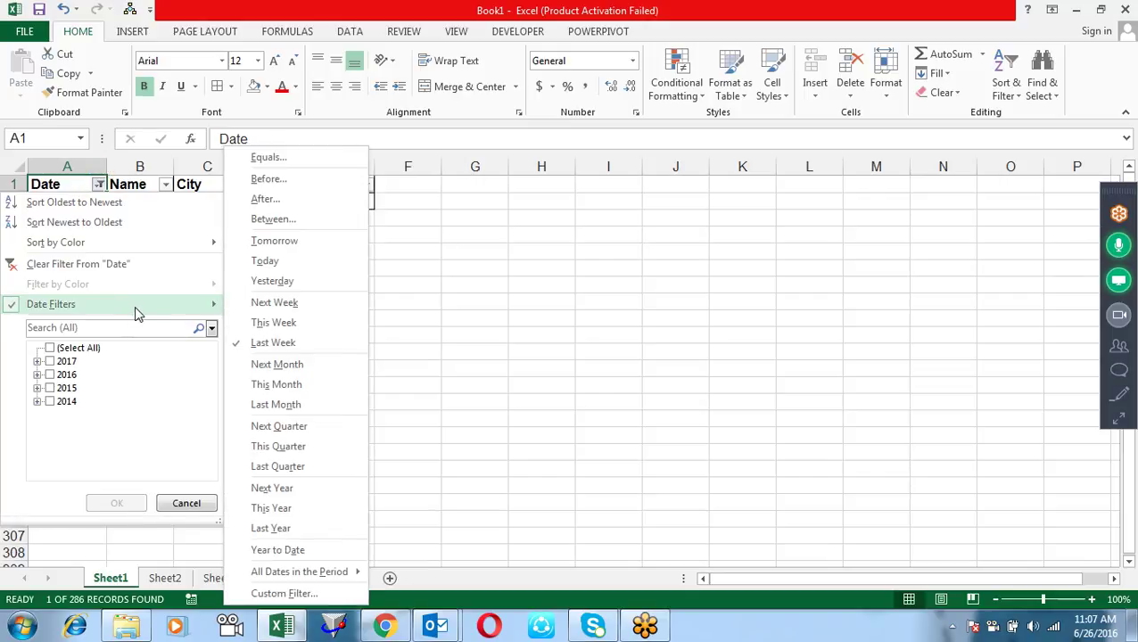
pyautogui.click(314, 373)
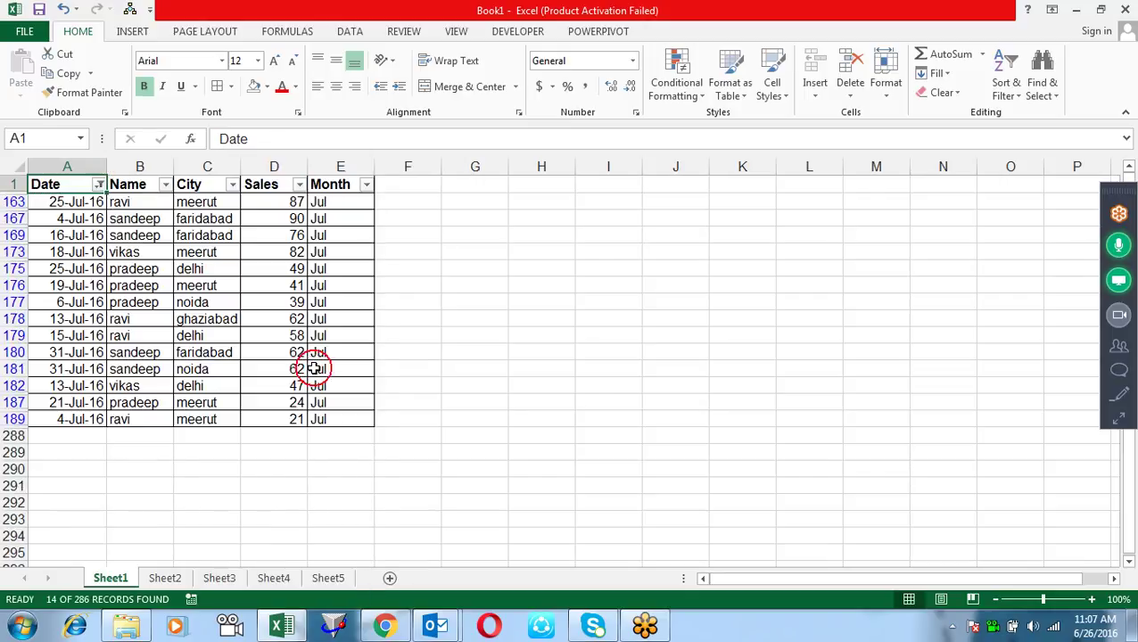
# Step: Switch the Date filter to Next Quarter, showing 35 July and August rows
pyautogui.click(104, 188)
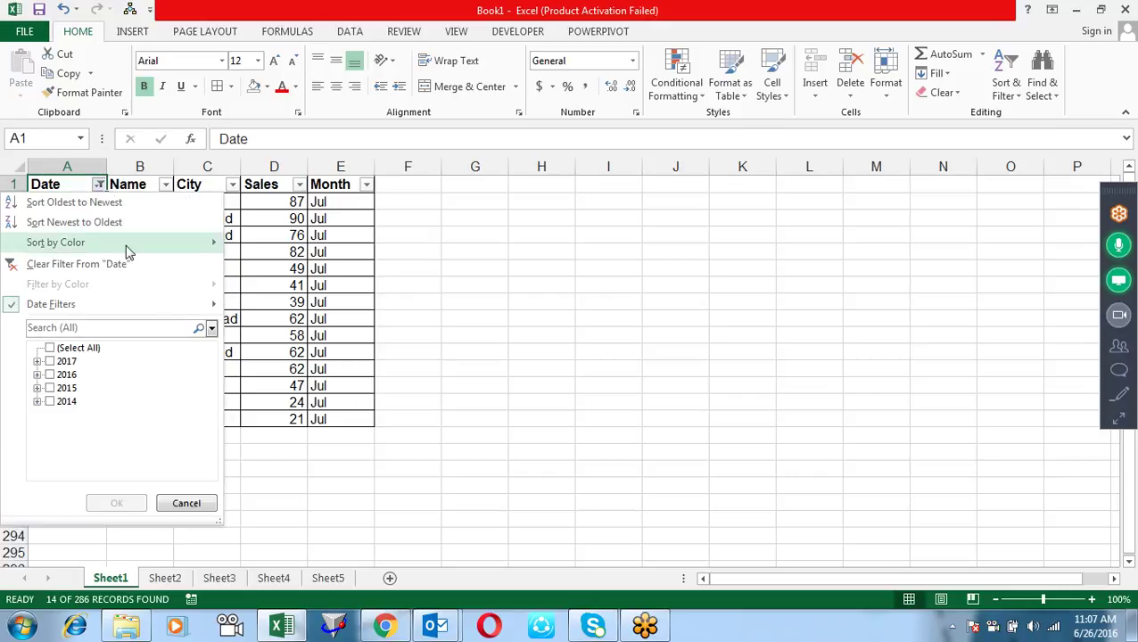
pyautogui.moveTo(195, 312)
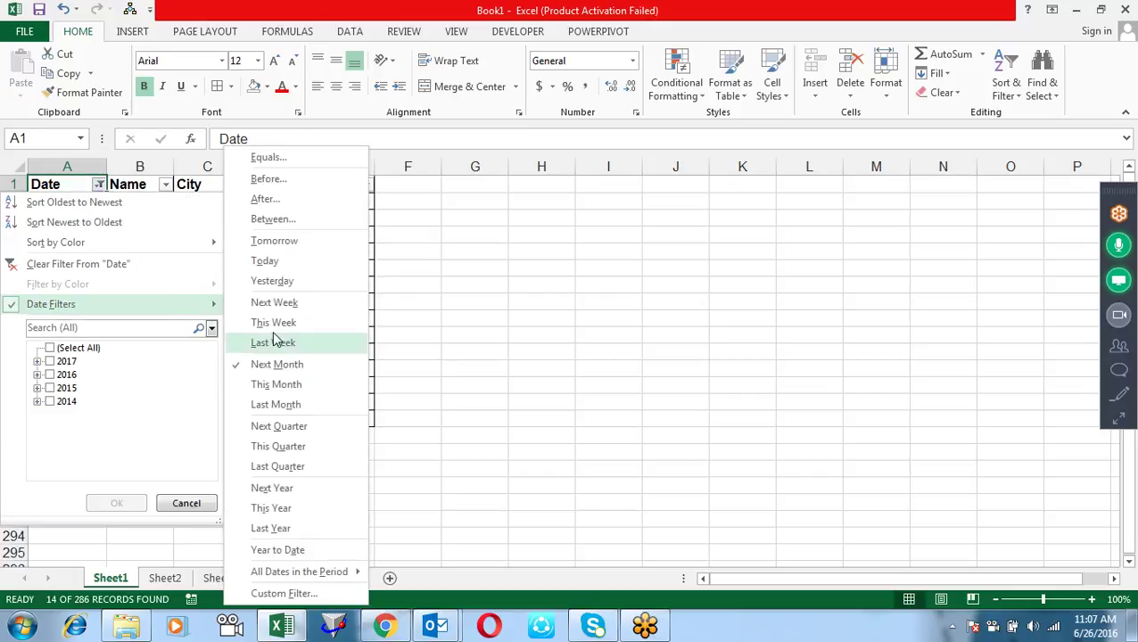
pyautogui.click(313, 433)
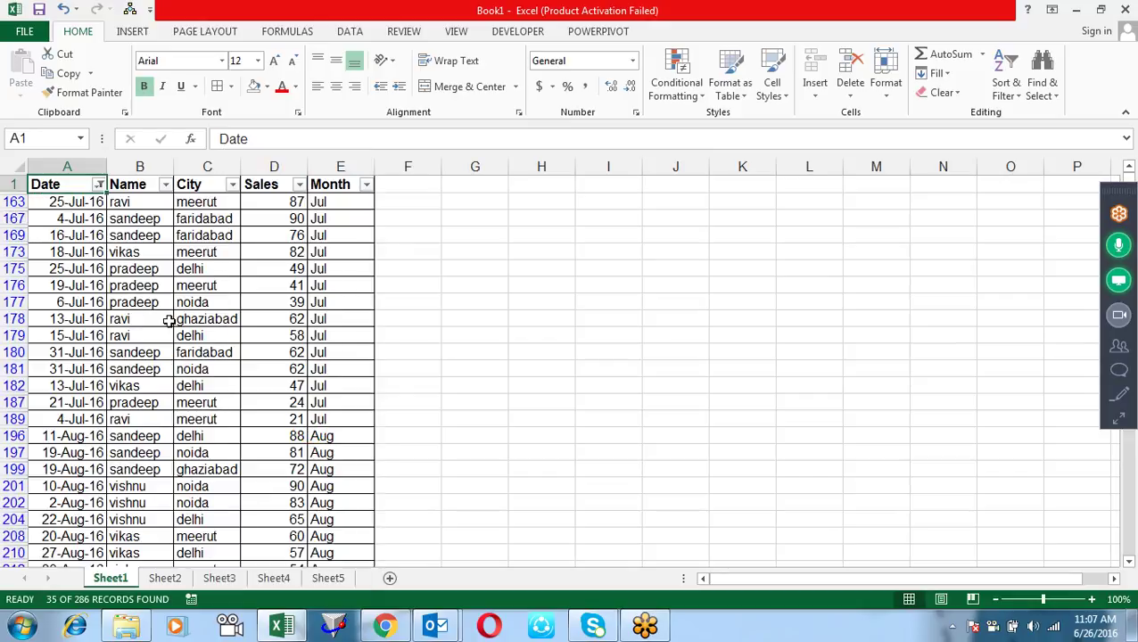
pyautogui.click(98, 184)
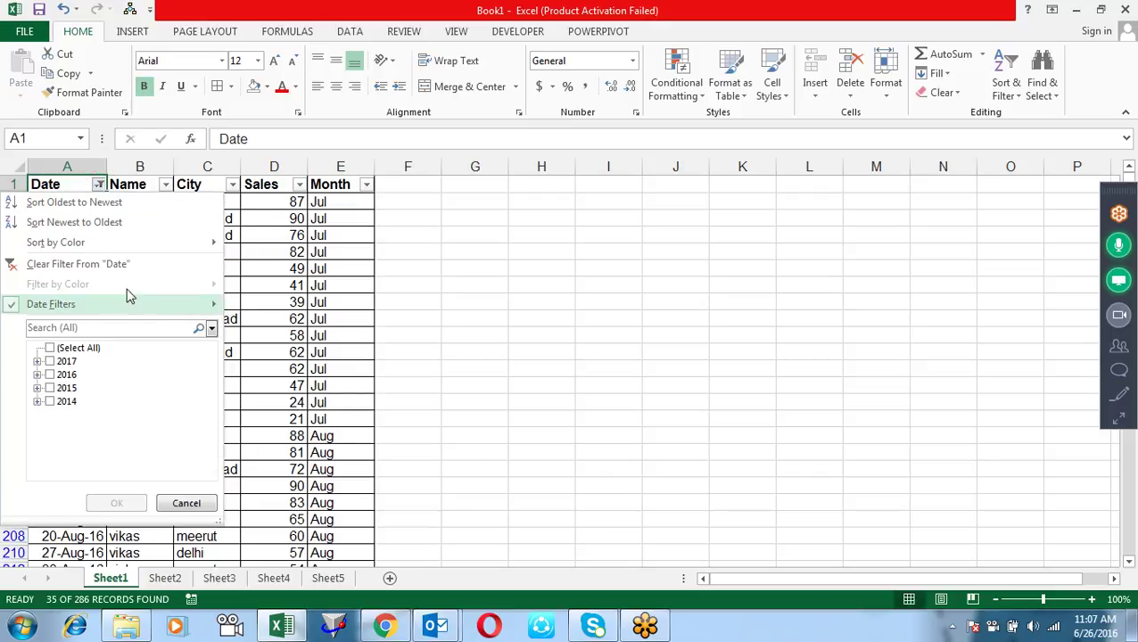
pyautogui.moveTo(158, 309)
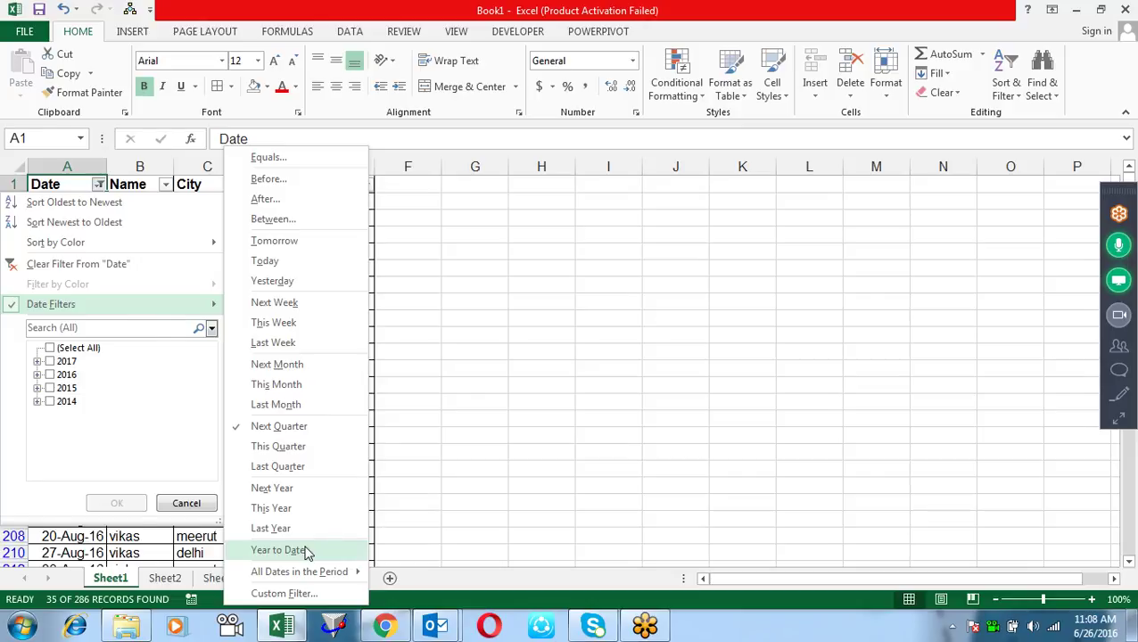
# Step: Apply the Year to Date filter, then All Dates in the Period > Quarter 1
pyautogui.click(306, 552)
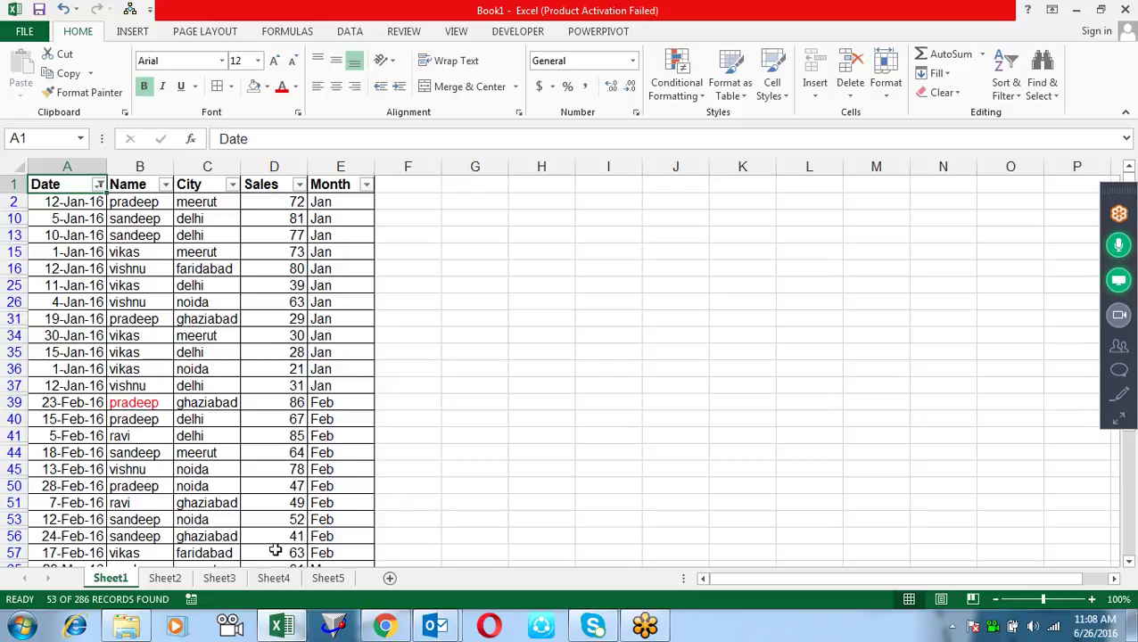
pyautogui.click(98, 185)
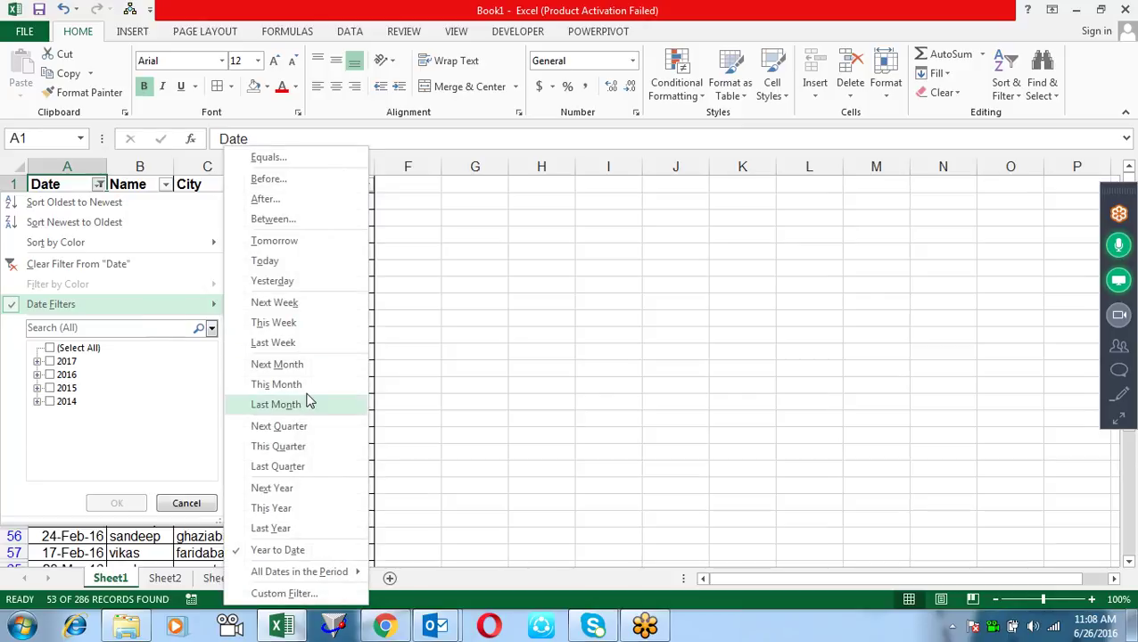
pyautogui.moveTo(352, 575)
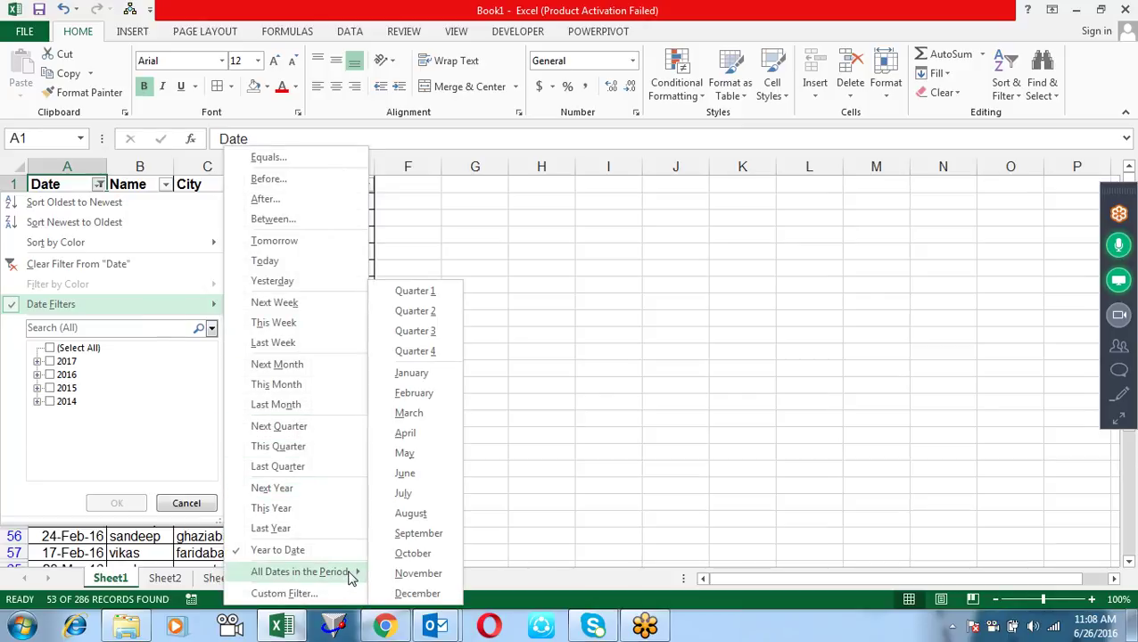
pyautogui.click(423, 297)
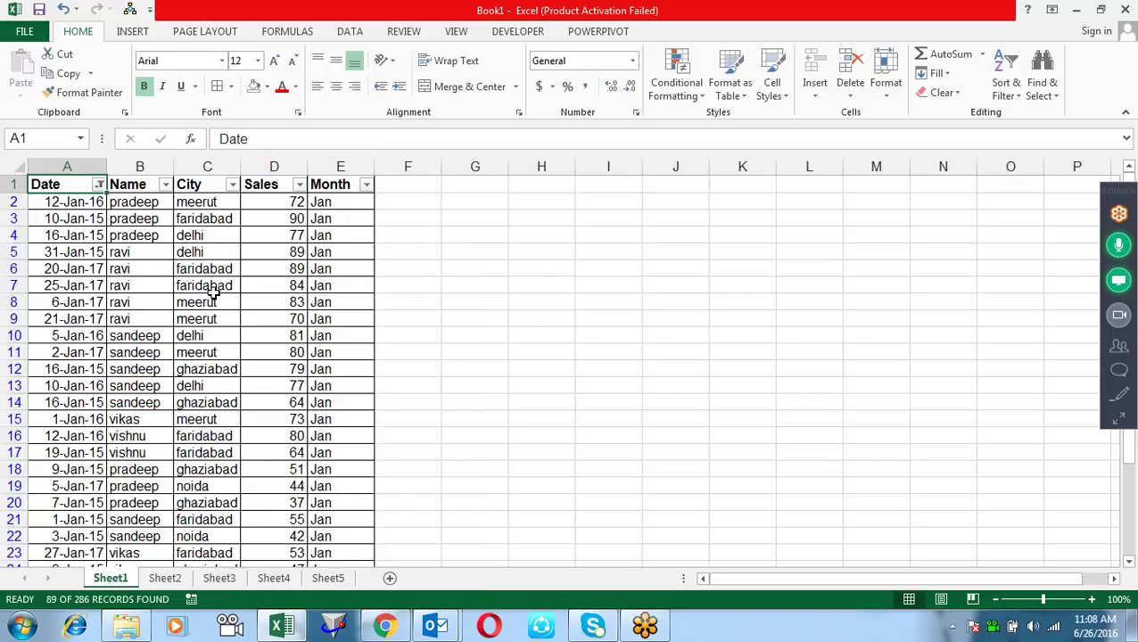
# Step: Show only January dates from every year, then clear the Date filter
pyautogui.click(100, 185)
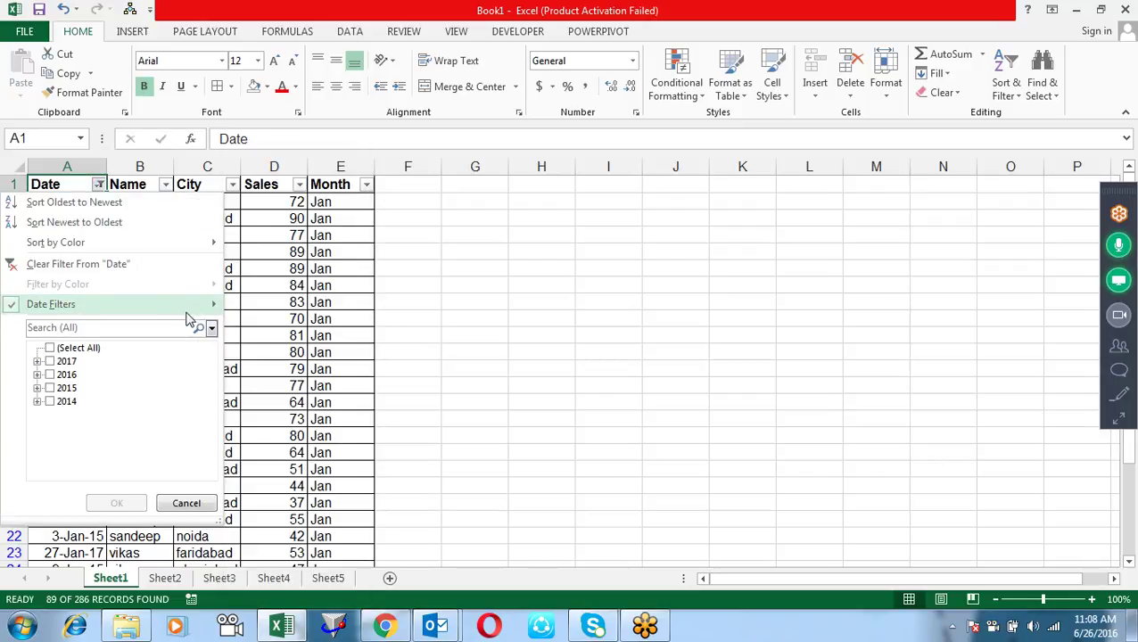
pyautogui.moveTo(297, 574)
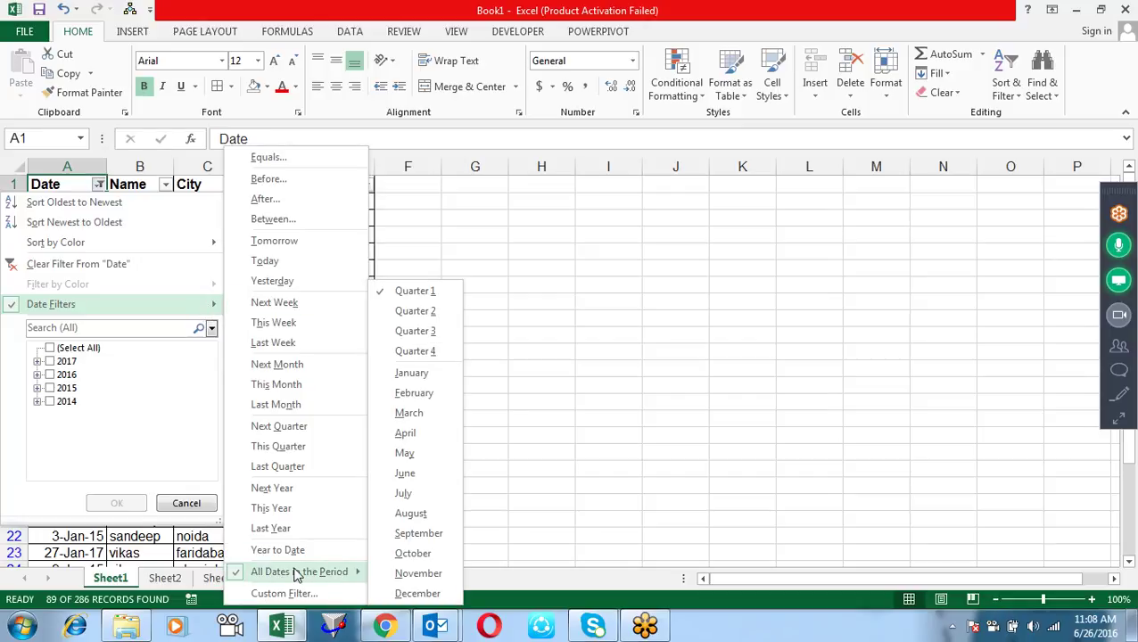
pyautogui.click(424, 380)
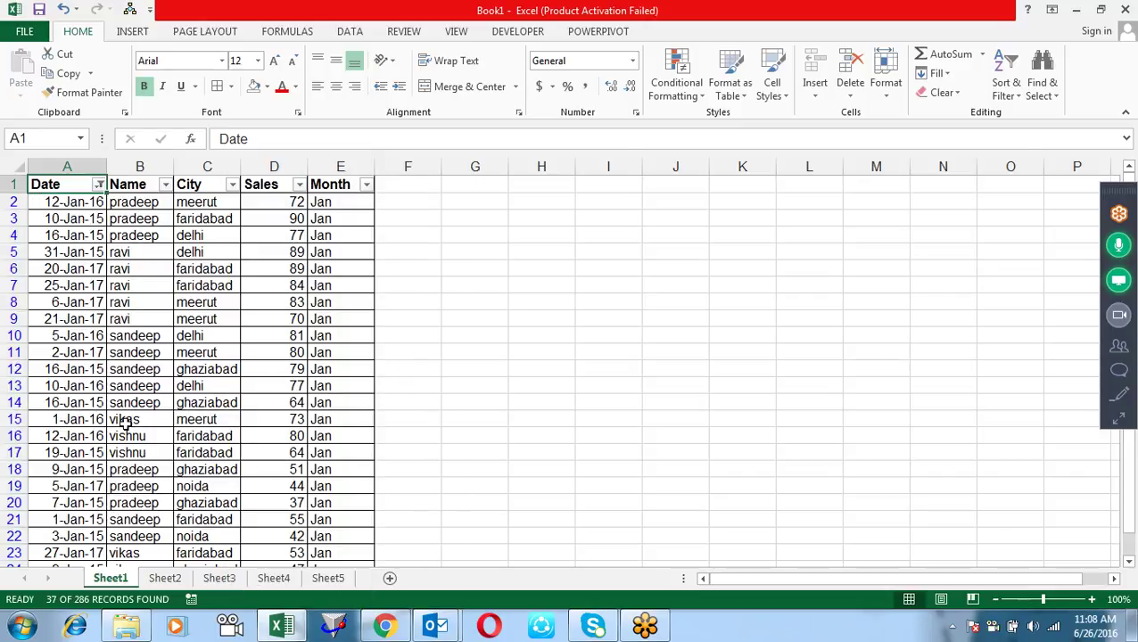
pyautogui.hotkey('alt', 'a')
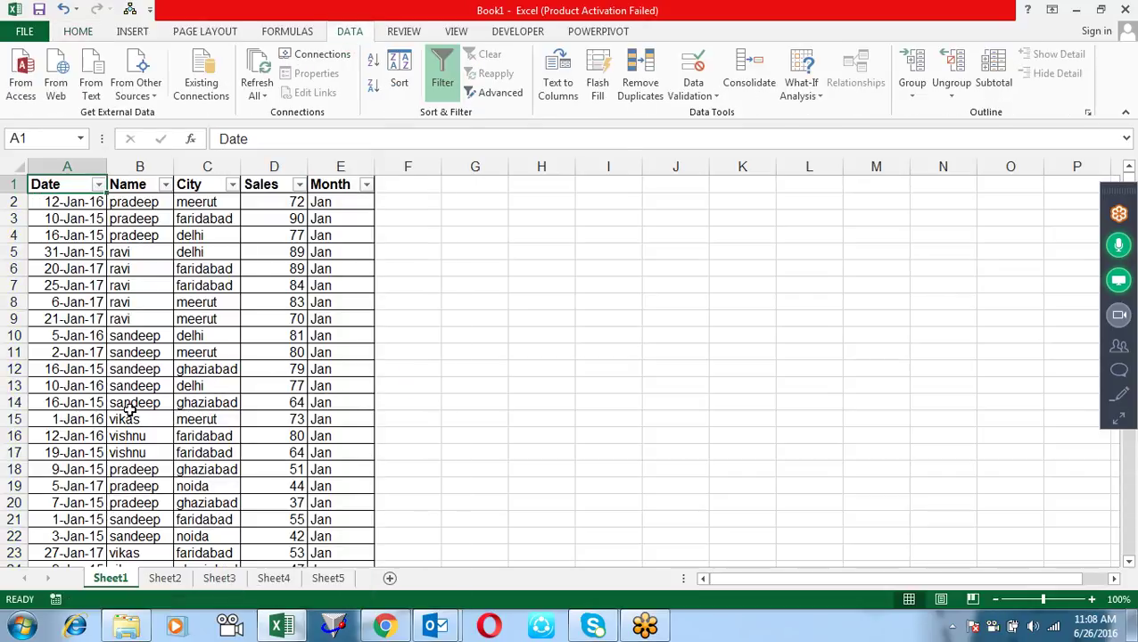
pyautogui.click(98, 185)
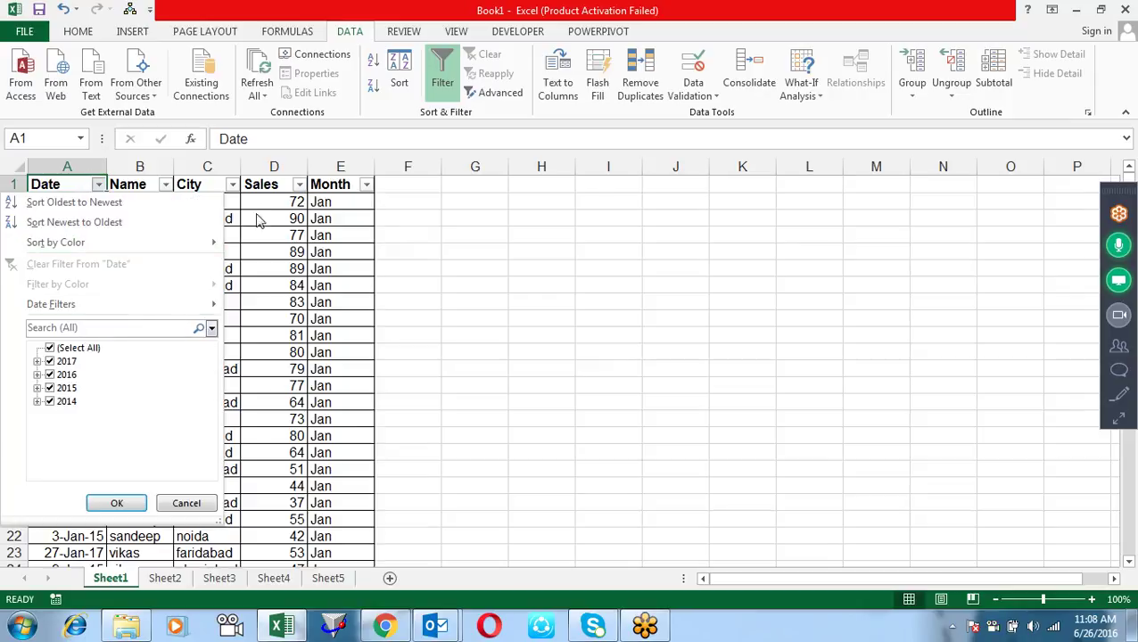
pyautogui.click(50, 348)
pyautogui.click(50, 361)
pyautogui.click(117, 503)
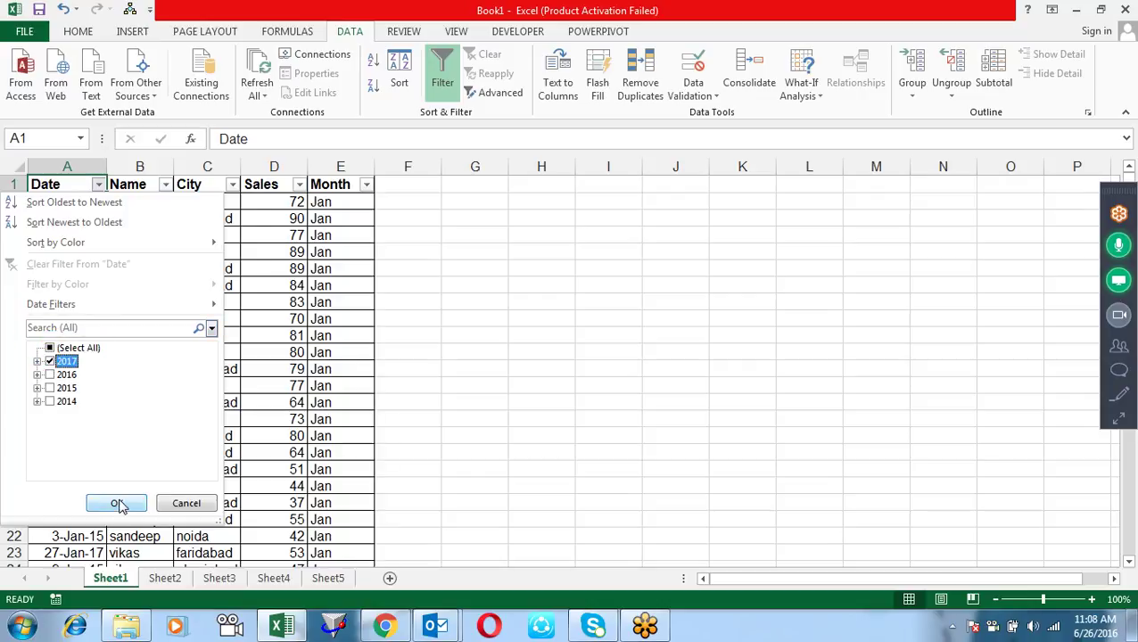
pyautogui.click(232, 184)
pyautogui.click(78, 347)
pyautogui.click(82, 361)
pyautogui.click(132, 503)
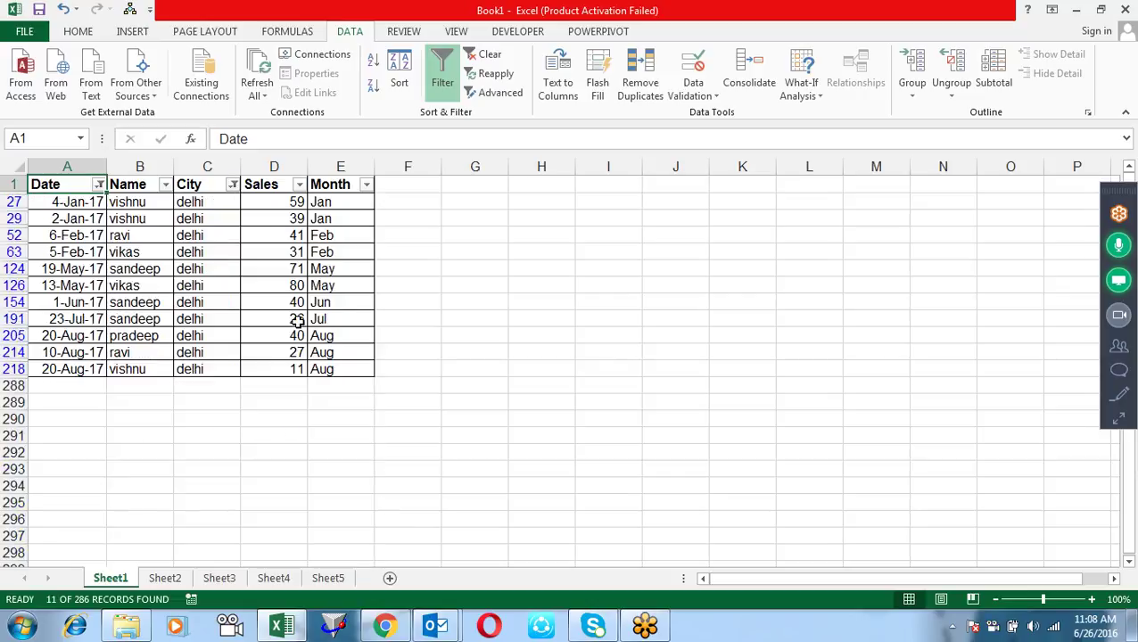
pyautogui.click(80, 215)
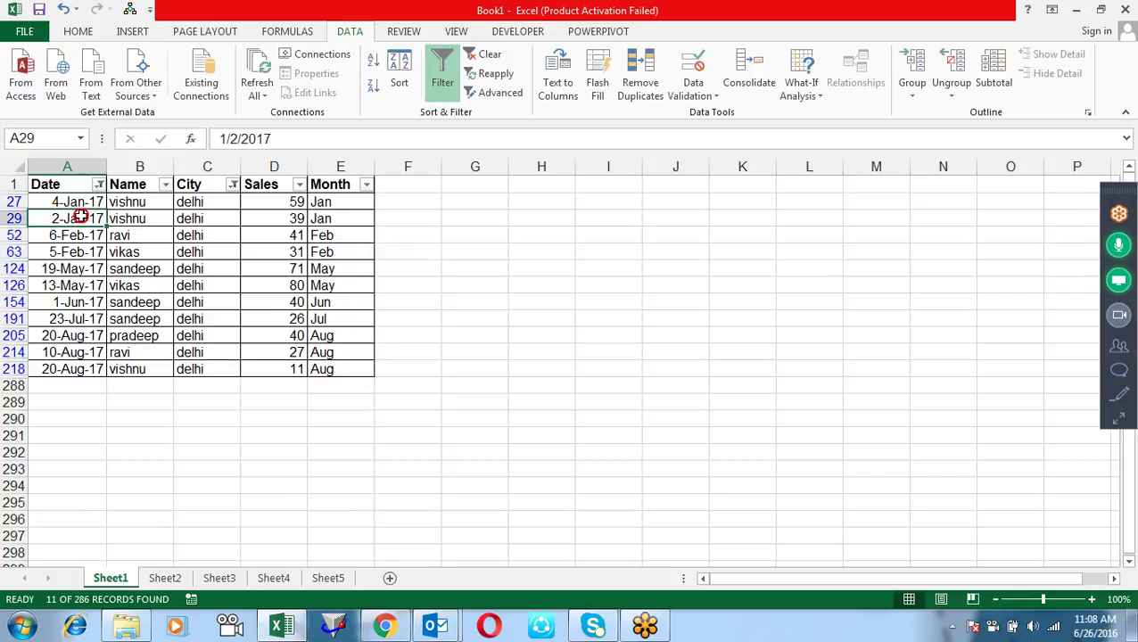
pyautogui.click(225, 221)
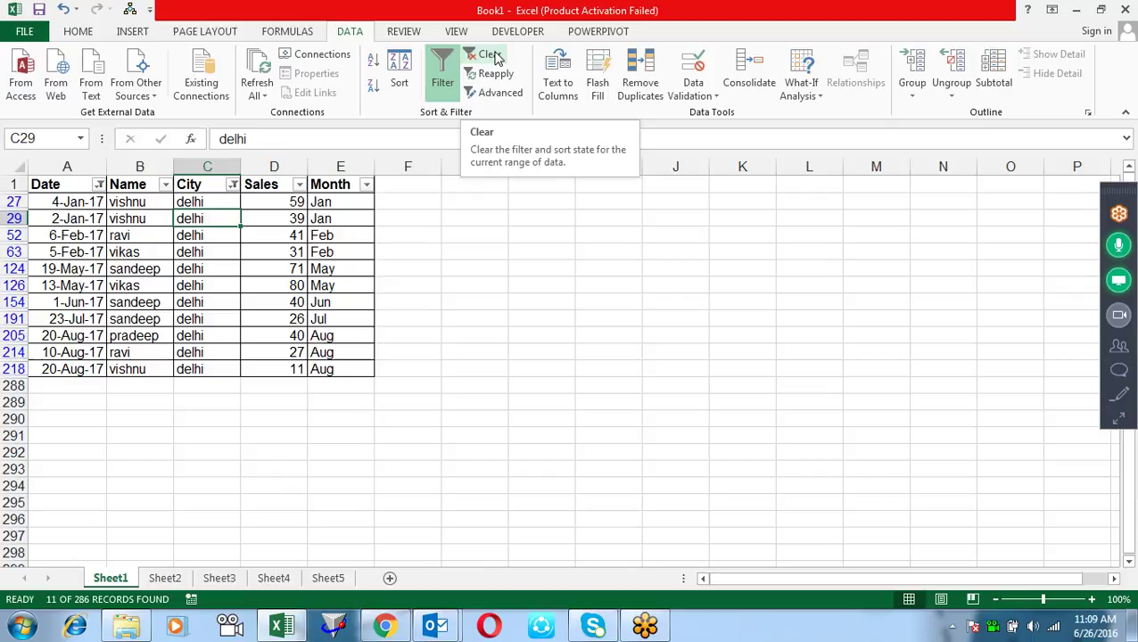
pyautogui.click(497, 57)
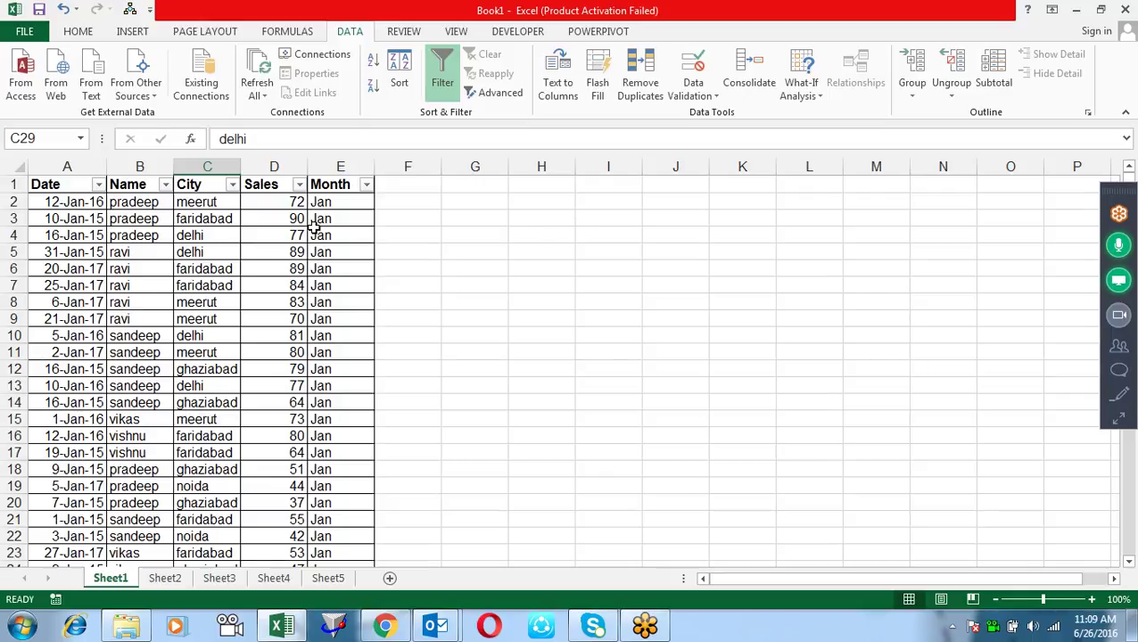
# Step: Filter Sales to values greater than 50, leaving 146 of 286 records
pyautogui.click(158, 221)
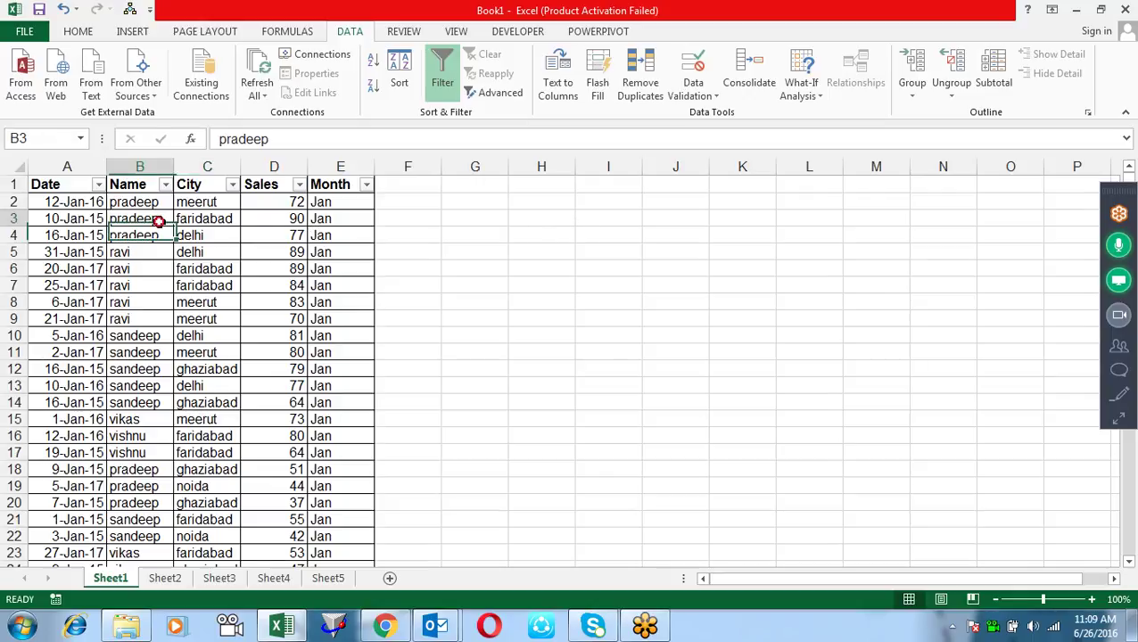
pyautogui.click(299, 185)
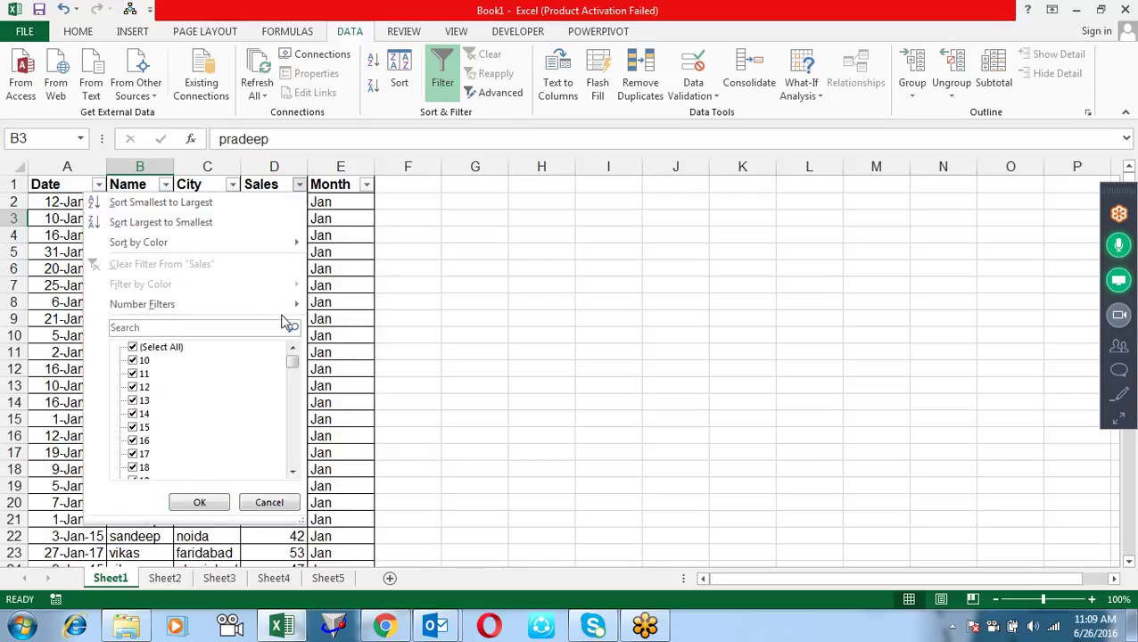
pyautogui.moveTo(290, 308)
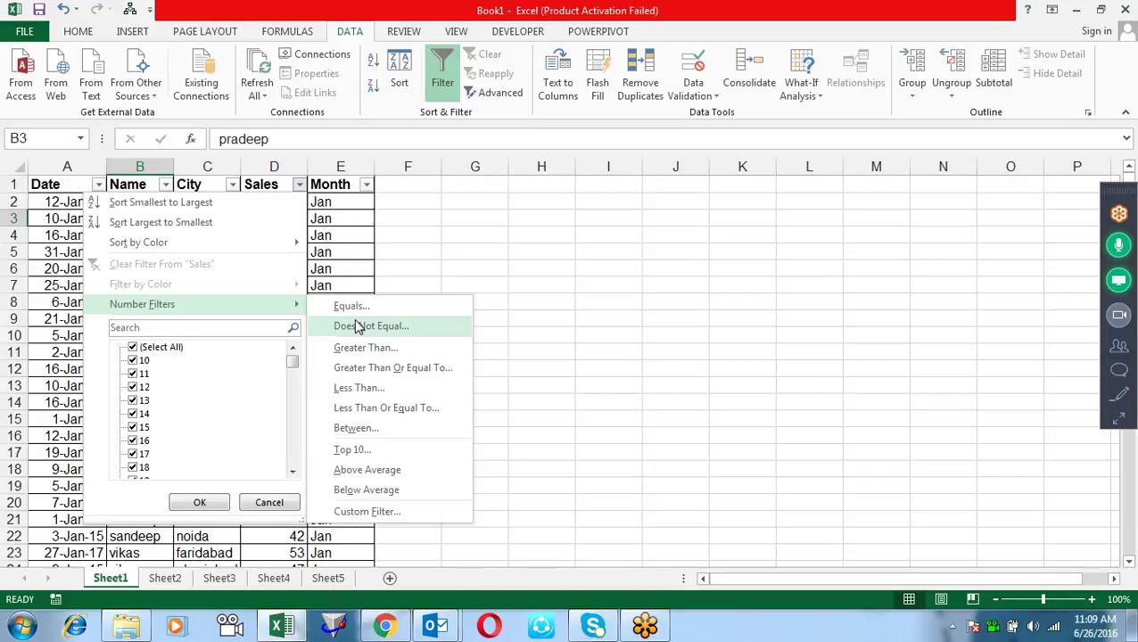
pyautogui.click(389, 355)
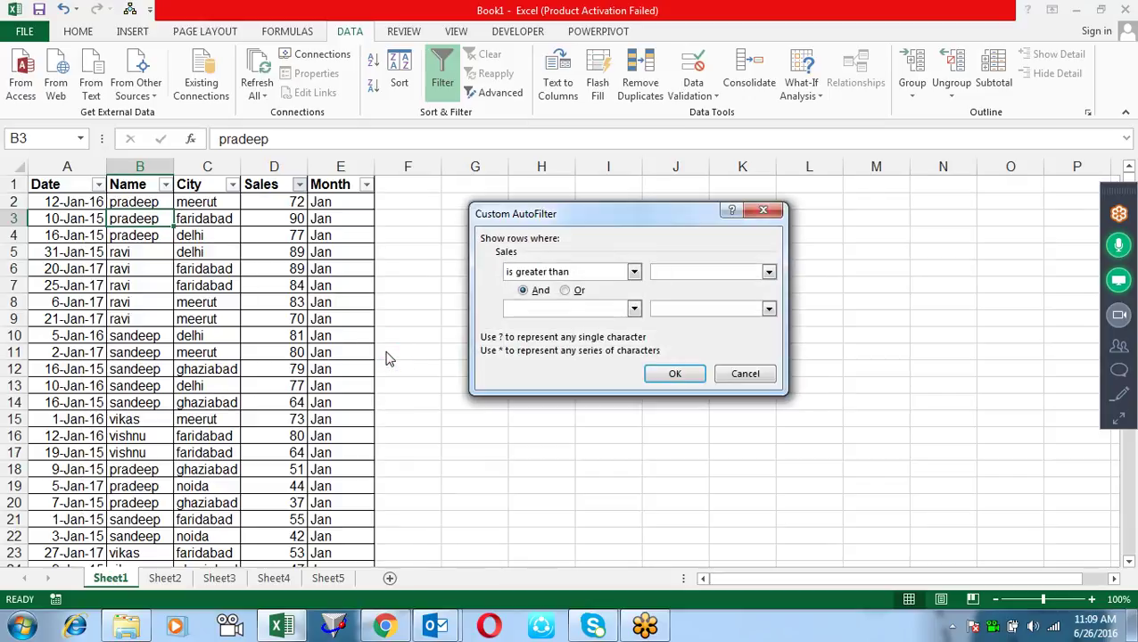
pyautogui.write('50')
pyautogui.press('Return')
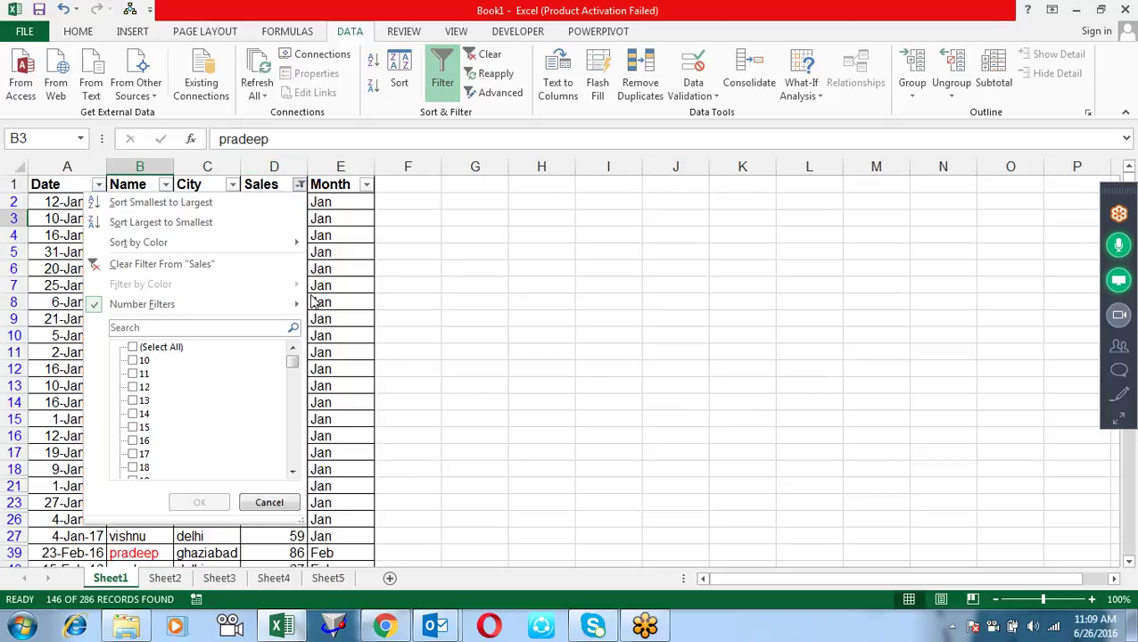
pyautogui.moveTo(300, 304)
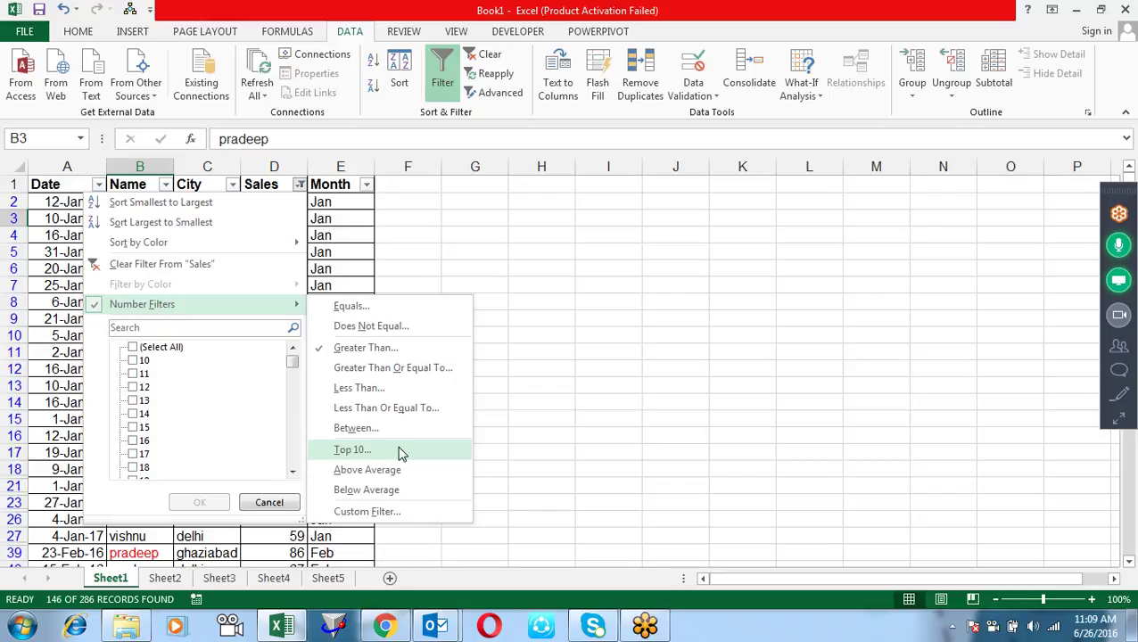
# Step: Apply a Top 10 Items filter on Sales, leaving 15 rows with sales of 88 to 90
pyautogui.click(400, 453)
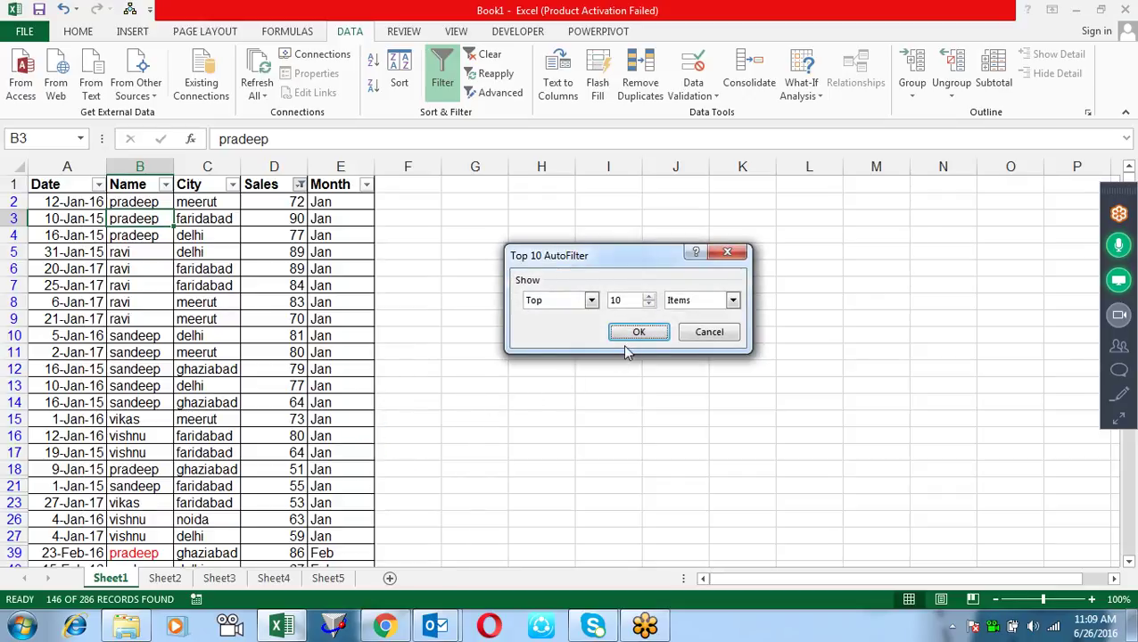
pyautogui.doubleClick(623, 302)
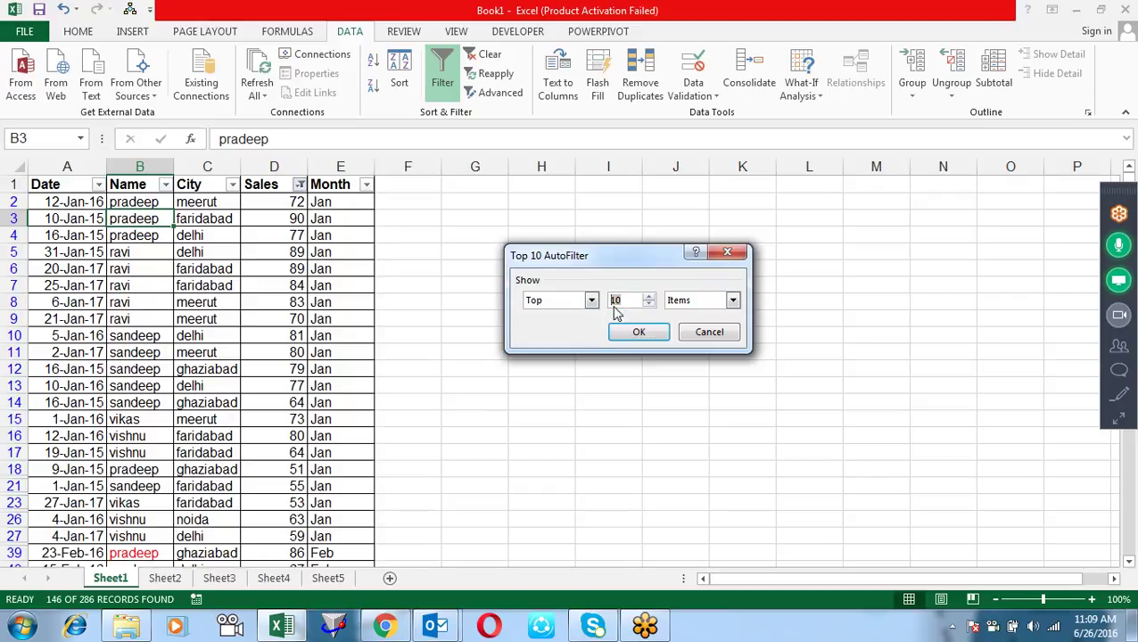
pyautogui.click(592, 301)
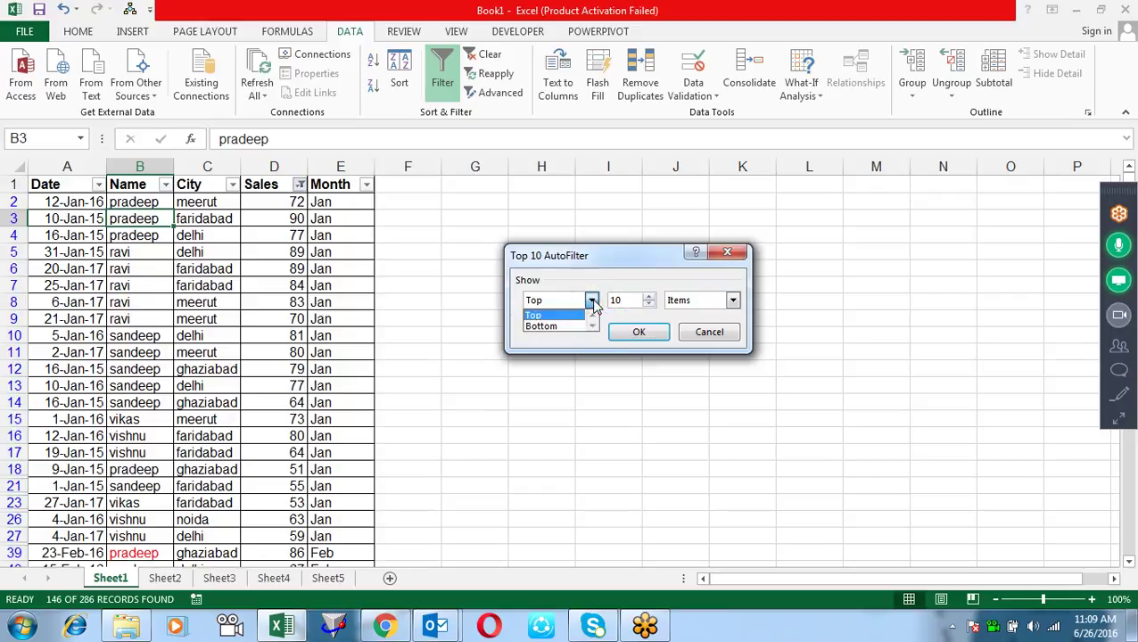
pyautogui.click(591, 302)
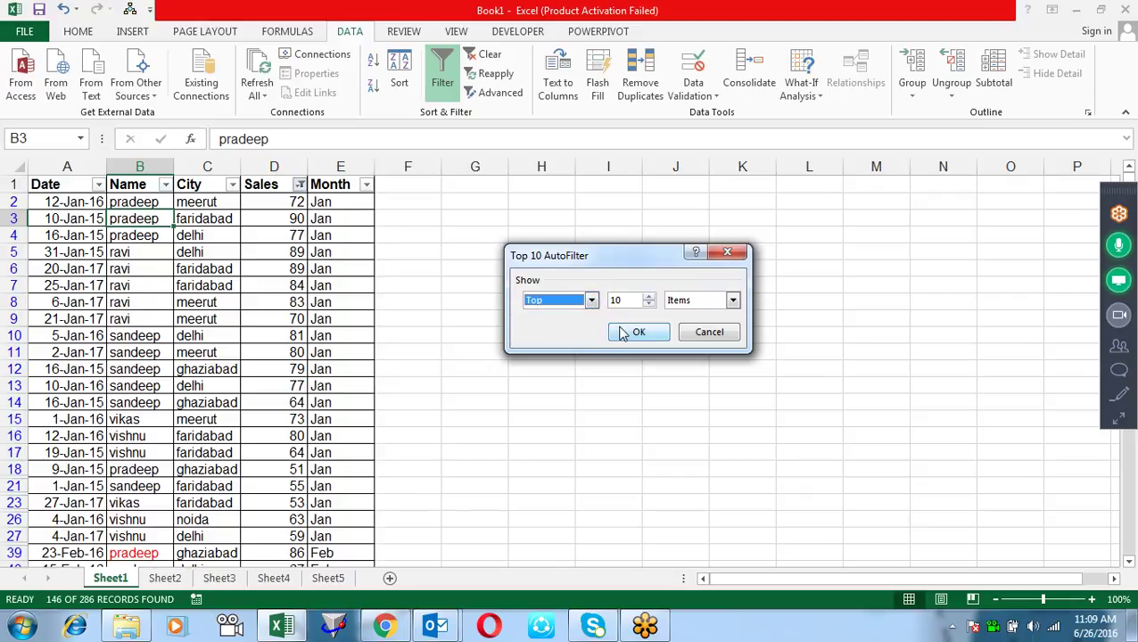
pyautogui.click(625, 333)
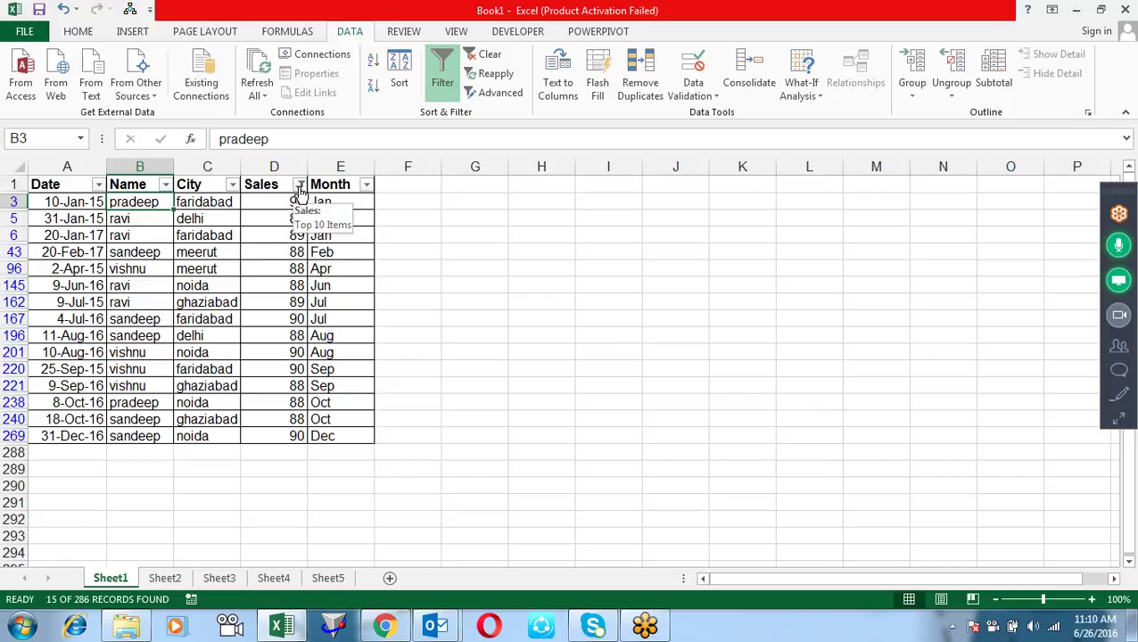
pyautogui.click(300, 185)
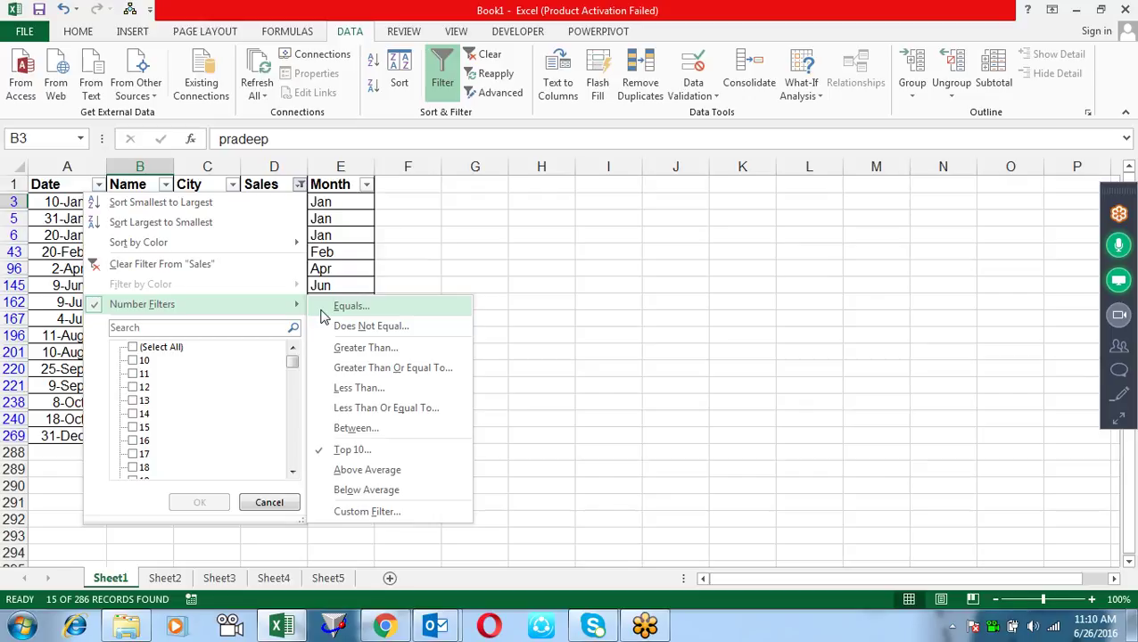
# Step: Change the Sales filter to Top 10 Percent, showing 29 records with sales 84 to 90
pyautogui.click(352, 451)
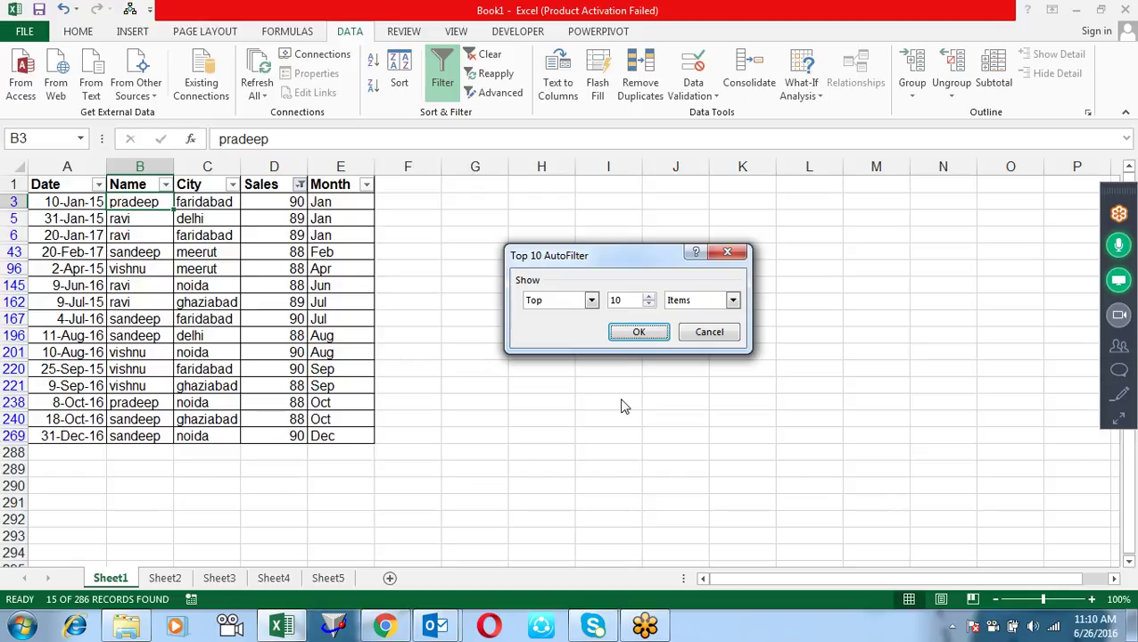
pyautogui.click(732, 301)
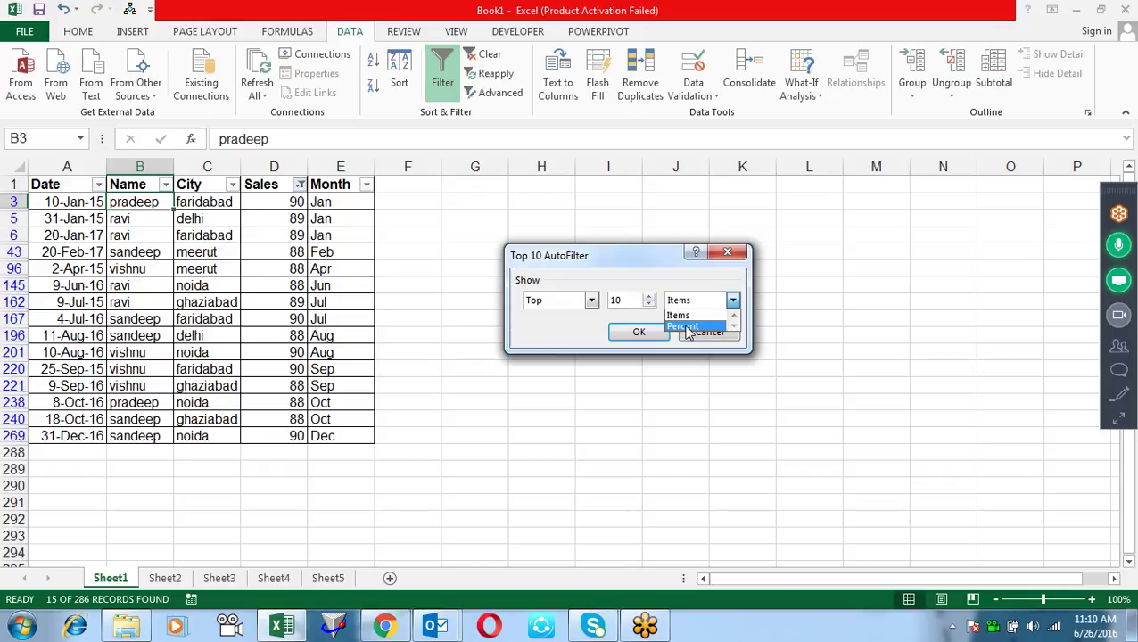
pyautogui.click(687, 327)
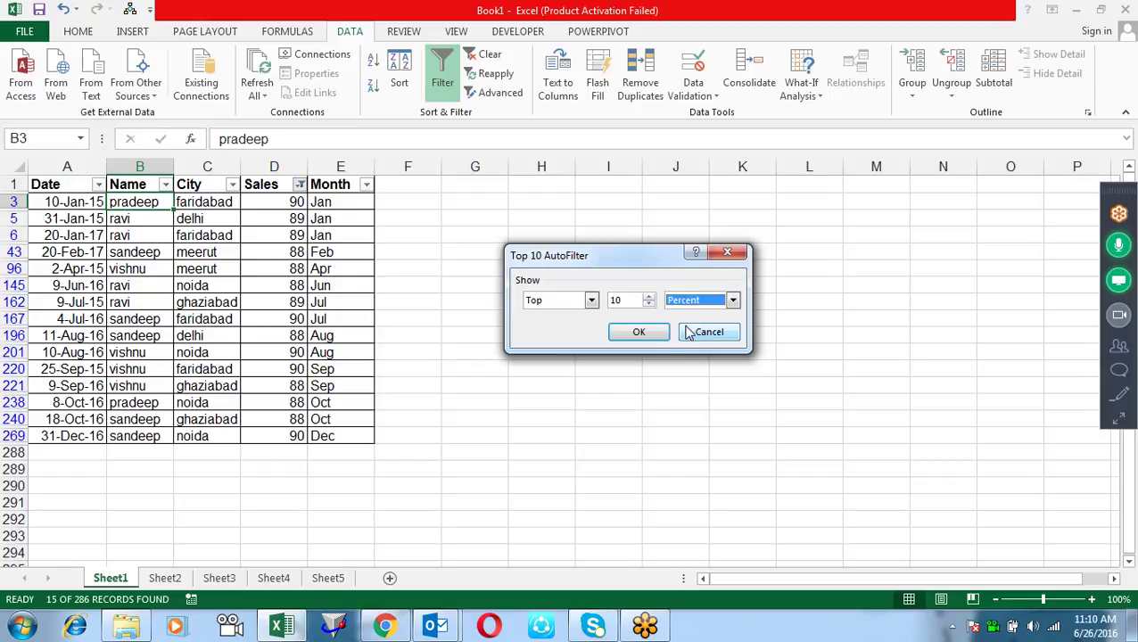
pyautogui.click(638, 332)
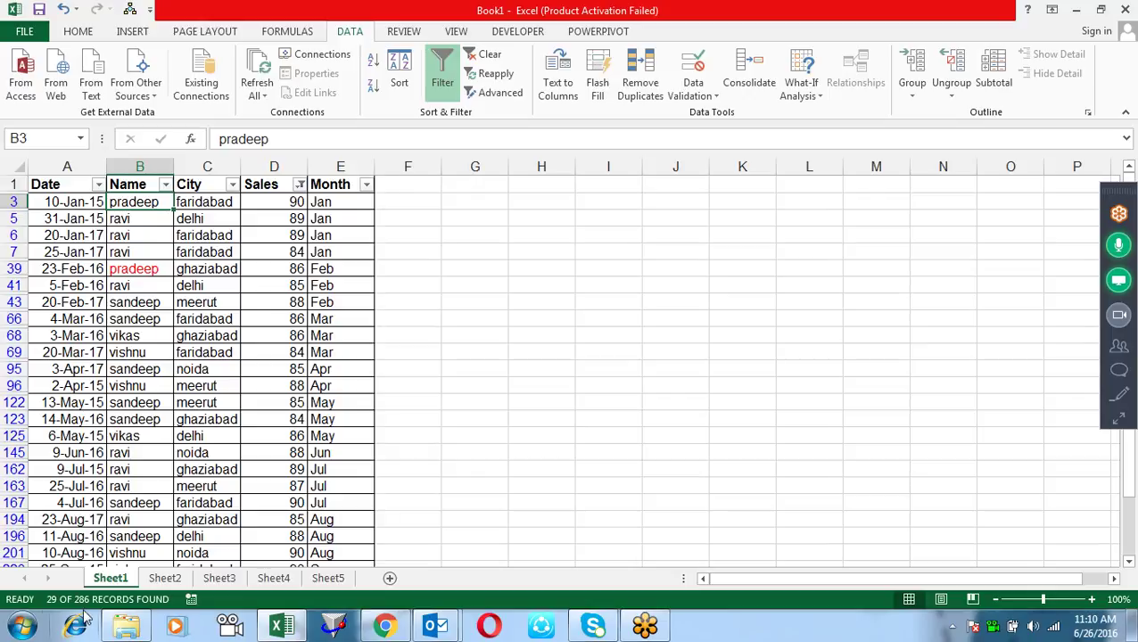
pyautogui.moveTo(87, 607)
# Step: Filter Sales to above-average values only, showing 143 of 286 records
pyautogui.click(300, 184)
pyautogui.moveTo(284, 309)
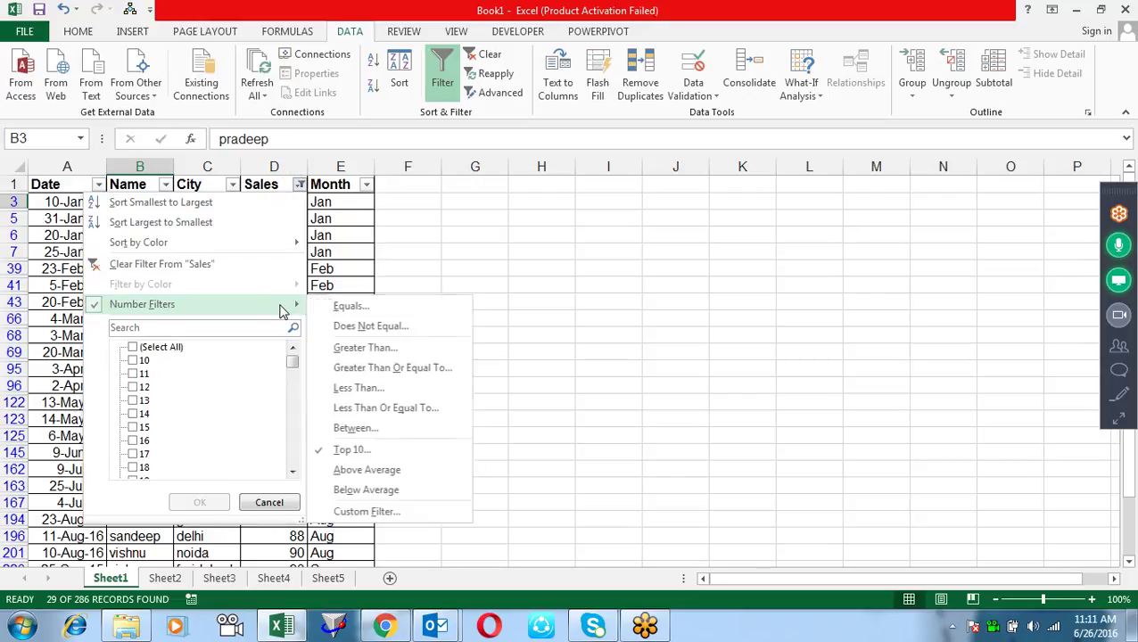
pyautogui.click(365, 470)
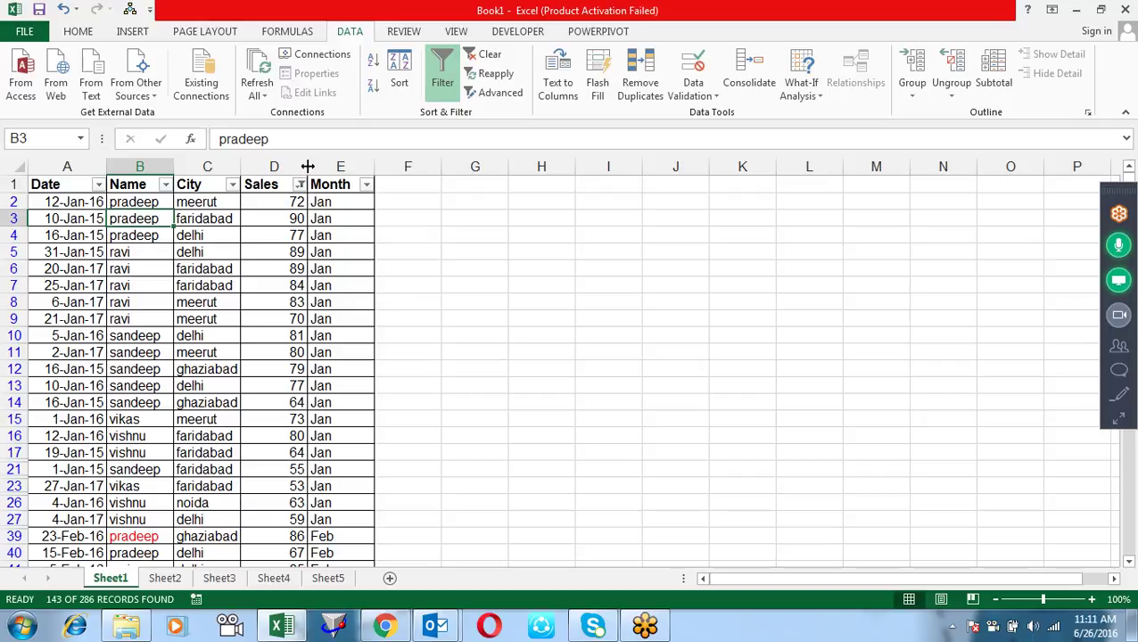
# Step: Clear the filter from the Sales column so all records show again
pyautogui.click(299, 183)
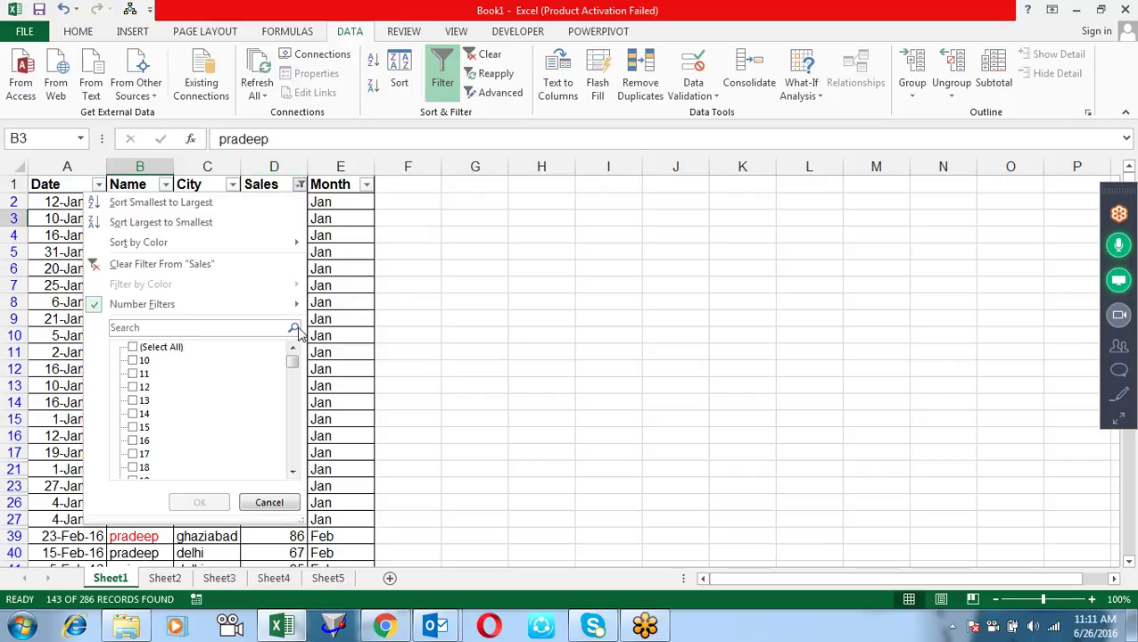
pyautogui.moveTo(290, 304)
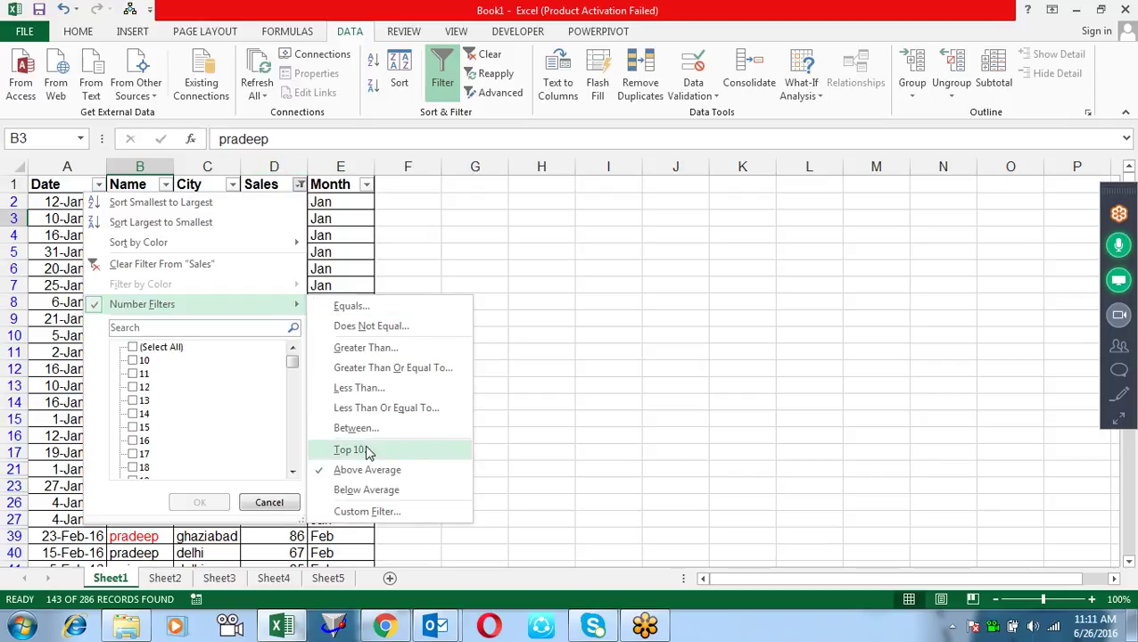
pyautogui.click(536, 303)
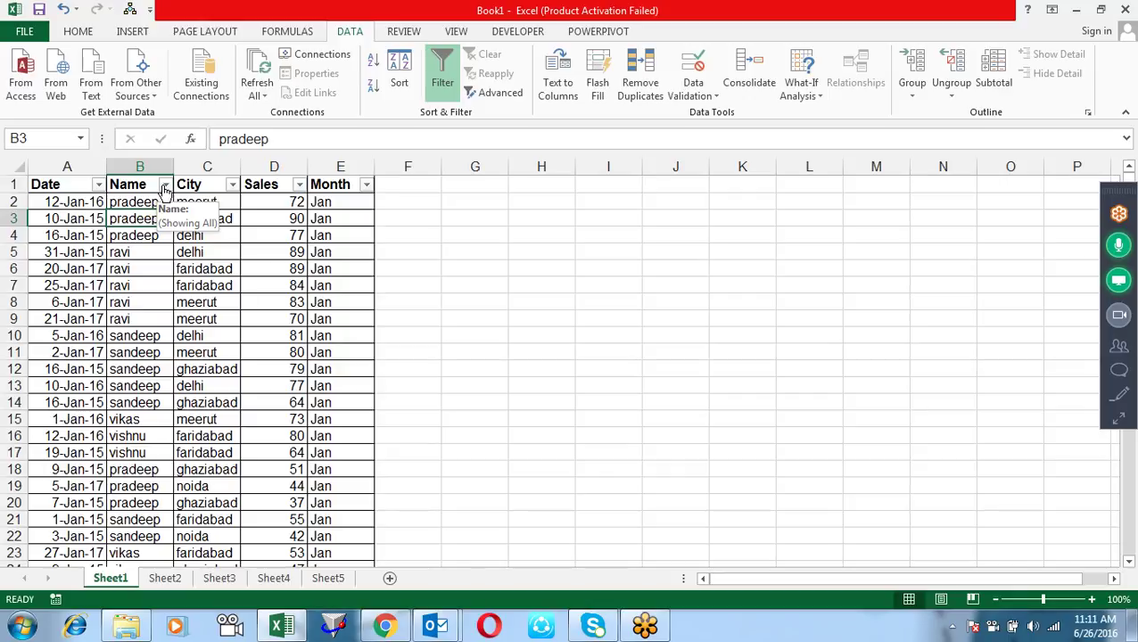
# Step: Start a custom Name text filter with equals as the first comparison
pyautogui.click(164, 190)
pyautogui.moveTo(104, 307)
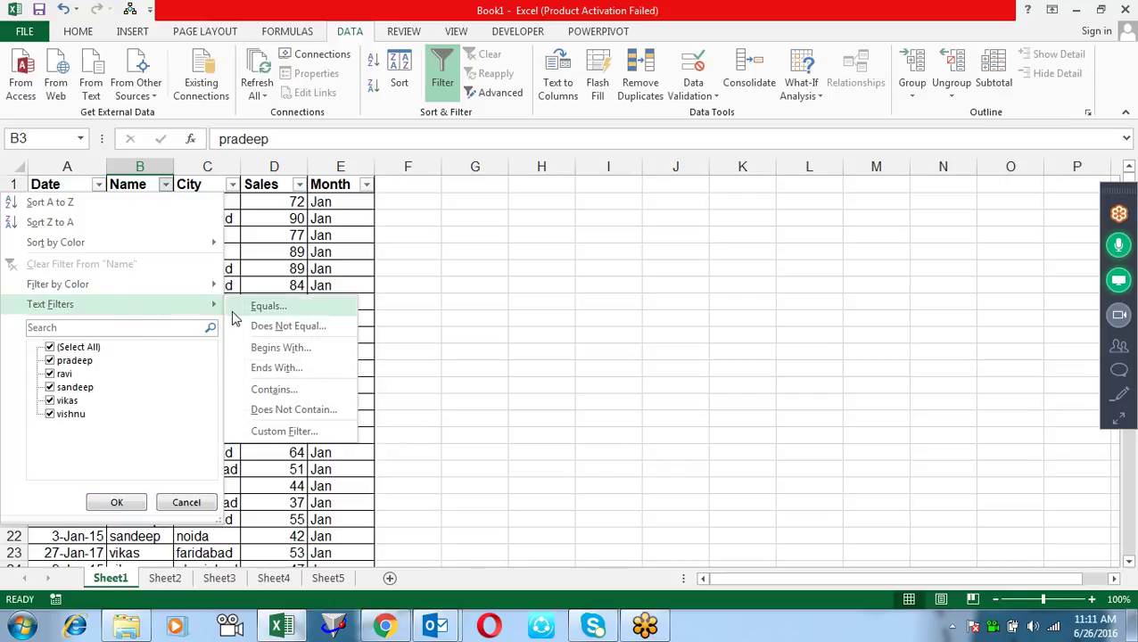
pyautogui.click(284, 432)
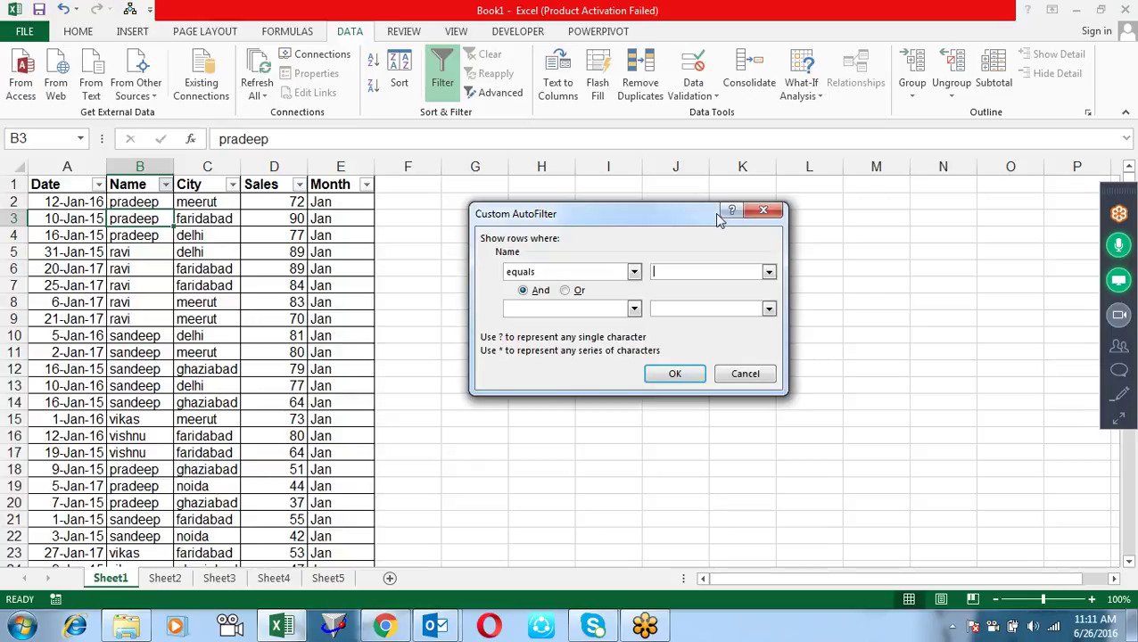
pyautogui.click(634, 273)
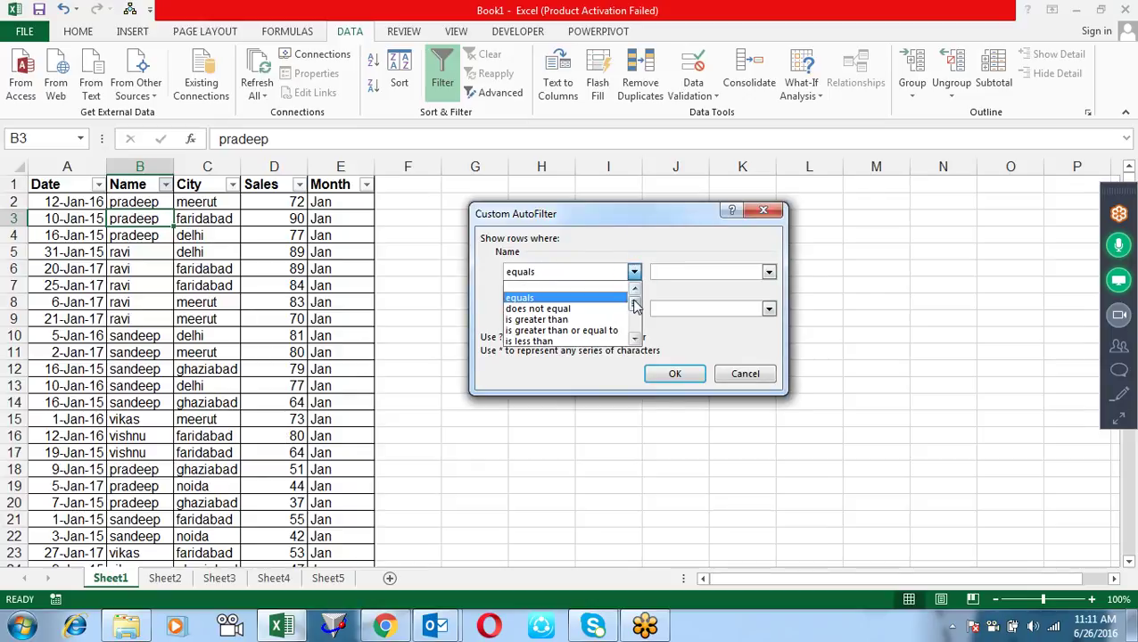
pyautogui.moveTo(634, 305); pyautogui.dragTo(637, 339)
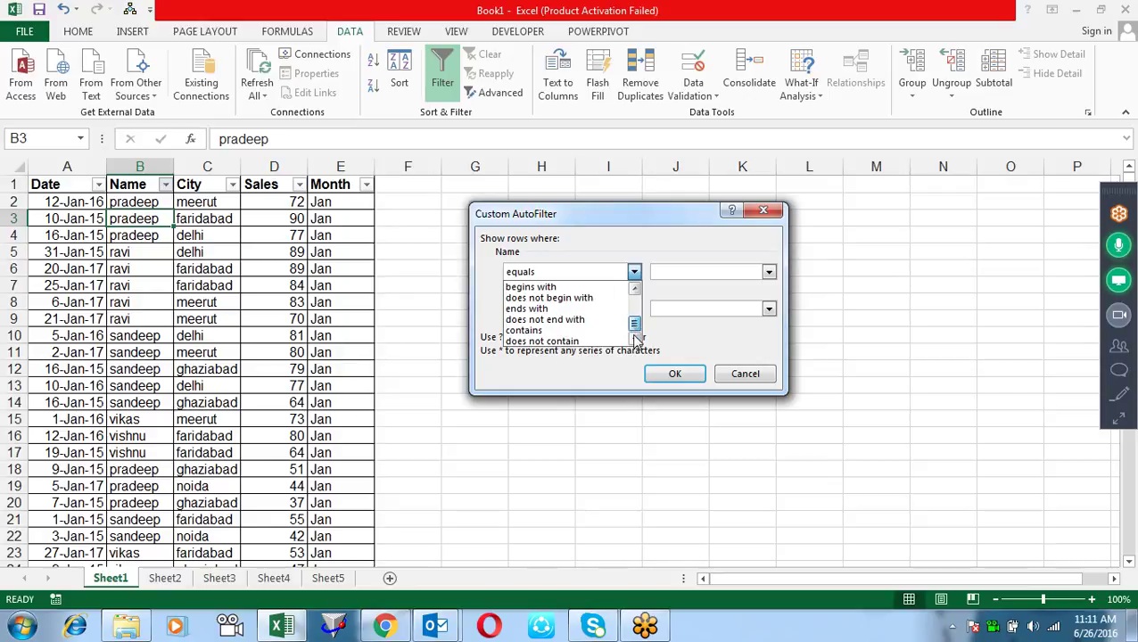
pyautogui.click(572, 370)
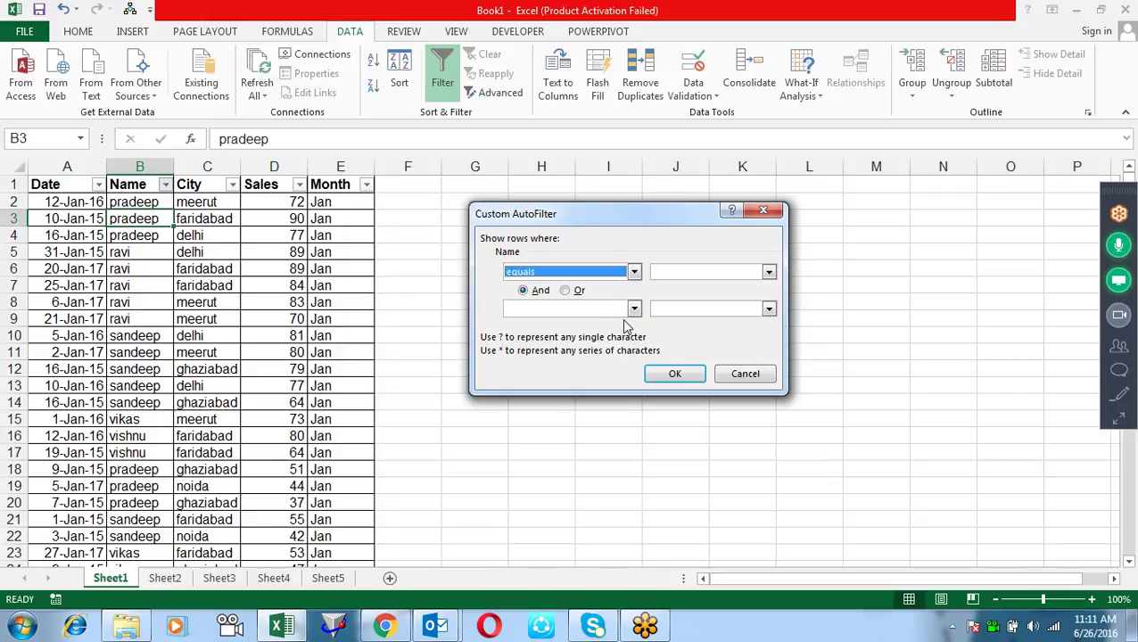
pyautogui.click(634, 309)
pyautogui.moveTo(632, 338); pyautogui.dragTo(635, 364)
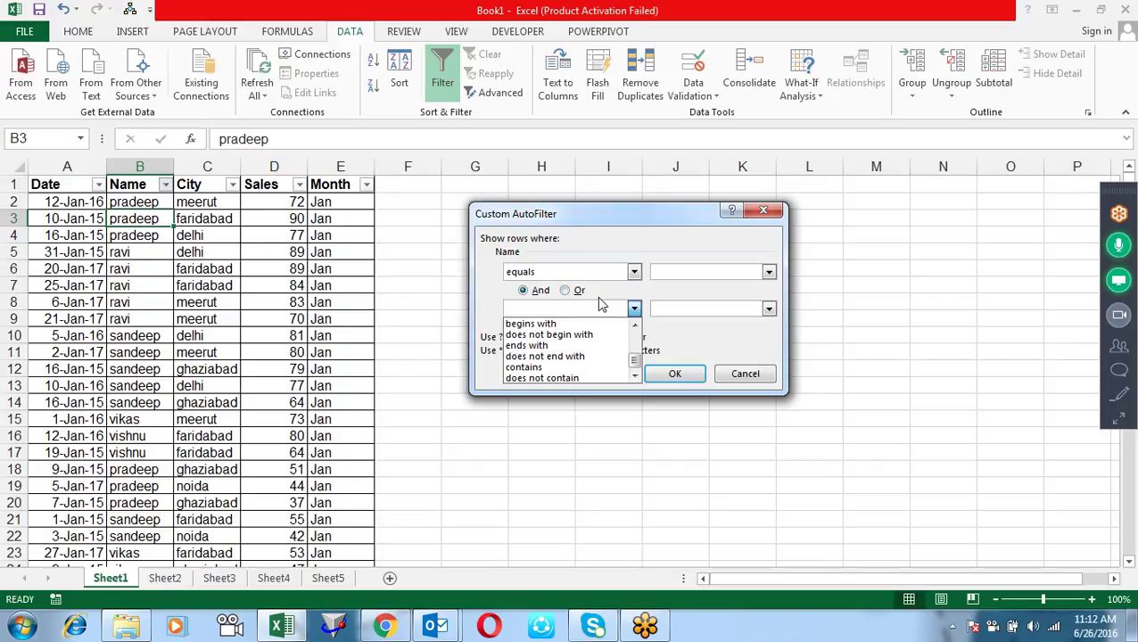
pyautogui.click(602, 306)
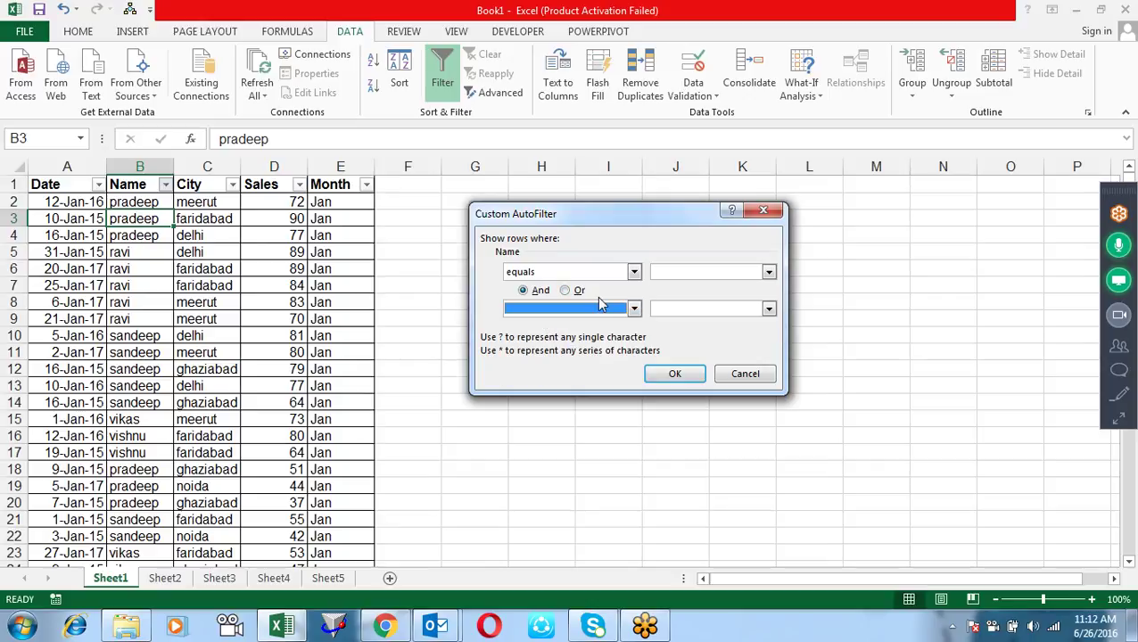
# Step: Set the conditions to equals pradeep And equals ravi and apply, leaving 0 records
pyautogui.click(768, 273)
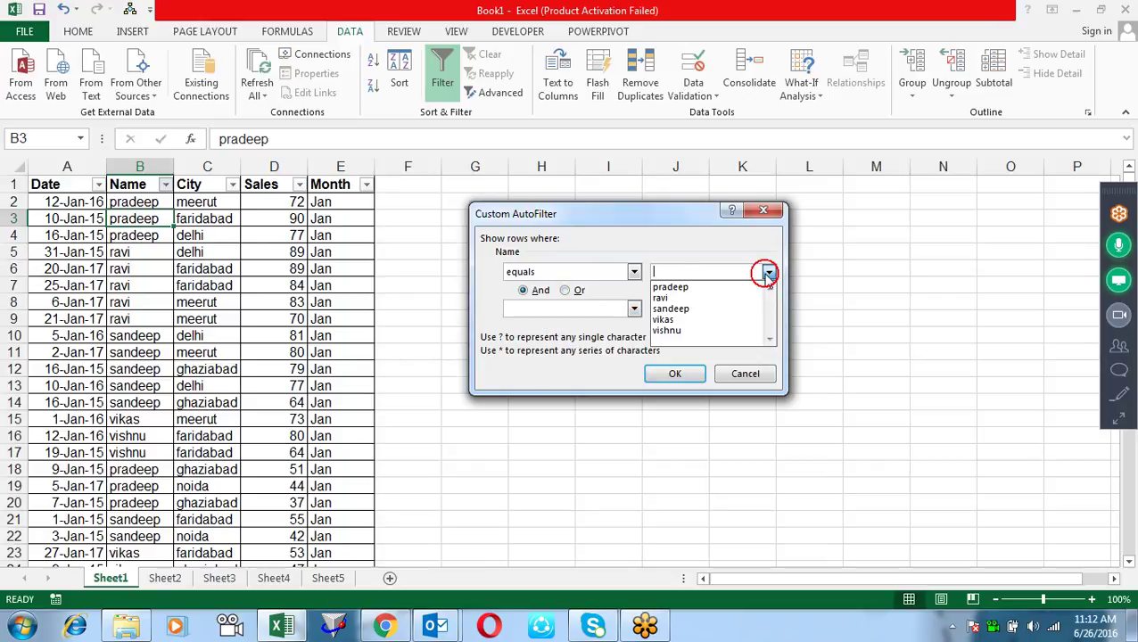
pyautogui.click(719, 292)
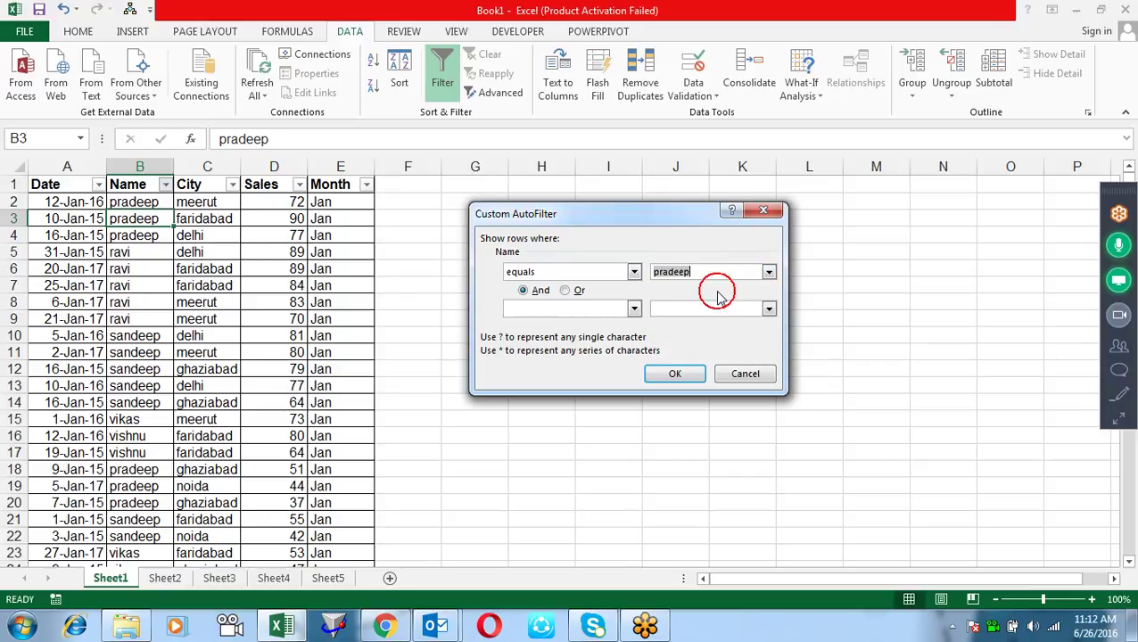
pyautogui.click(634, 309)
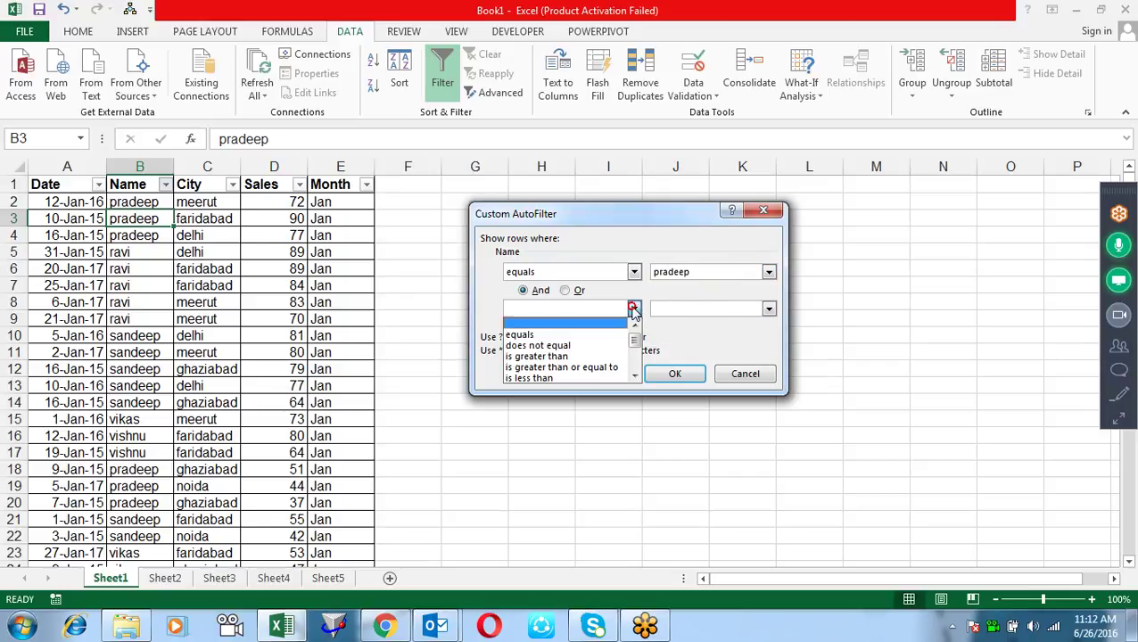
pyautogui.click(600, 327)
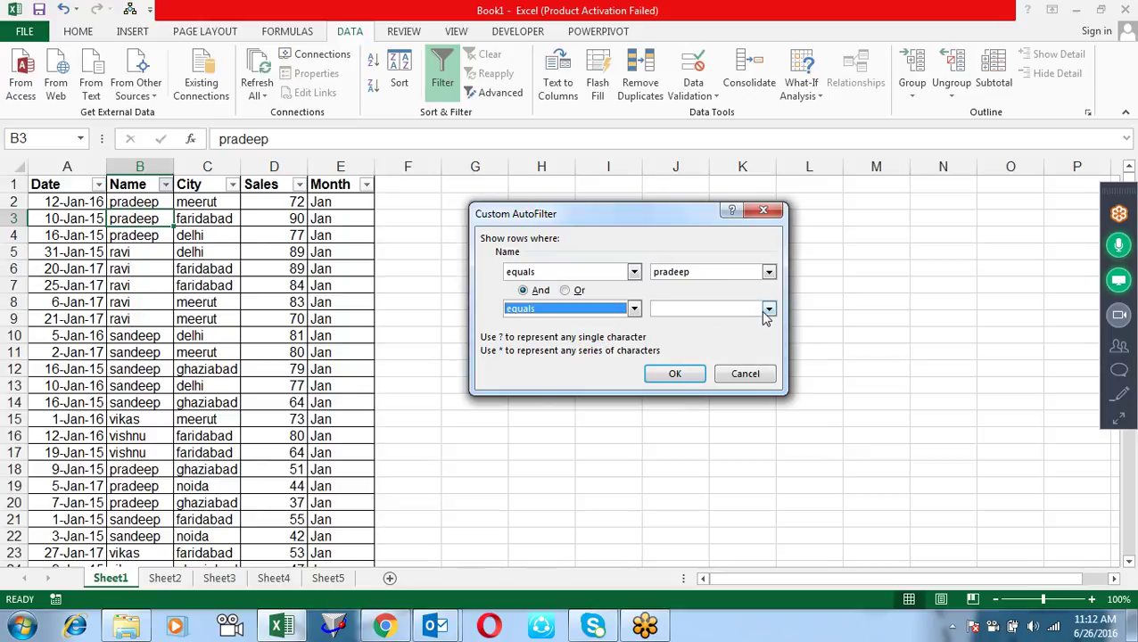
pyautogui.click(768, 309)
pyautogui.click(714, 336)
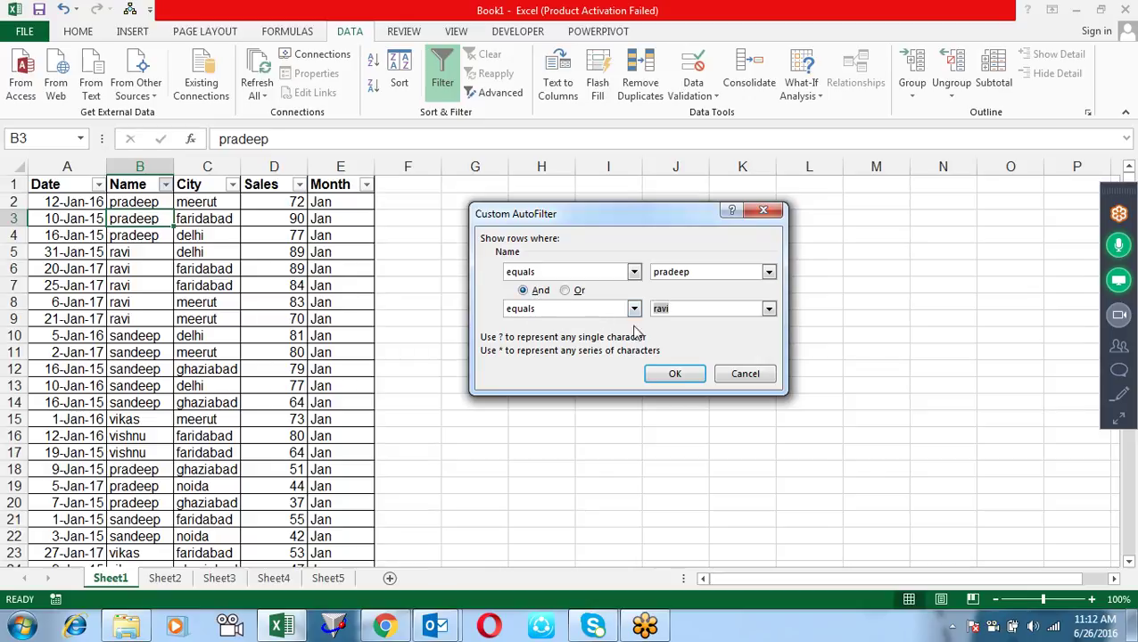
pyautogui.click(671, 375)
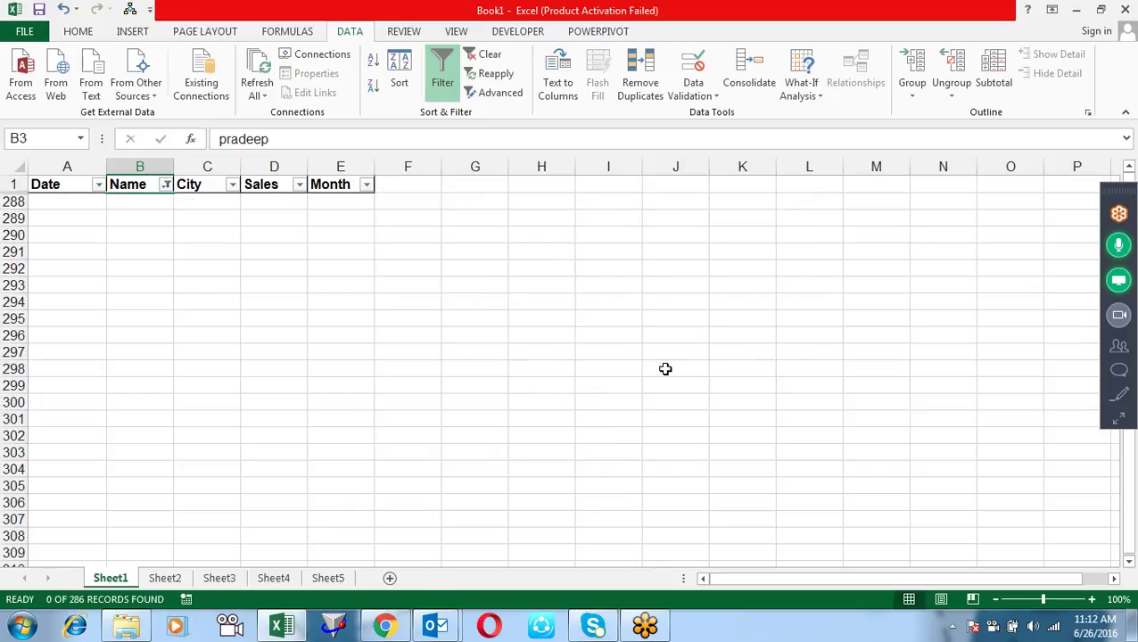
# Step: Switch the Name custom filter from And to Or, showing pradeep or ravi rows (115 of 286)
pyautogui.click(167, 186)
pyautogui.moveTo(203, 311)
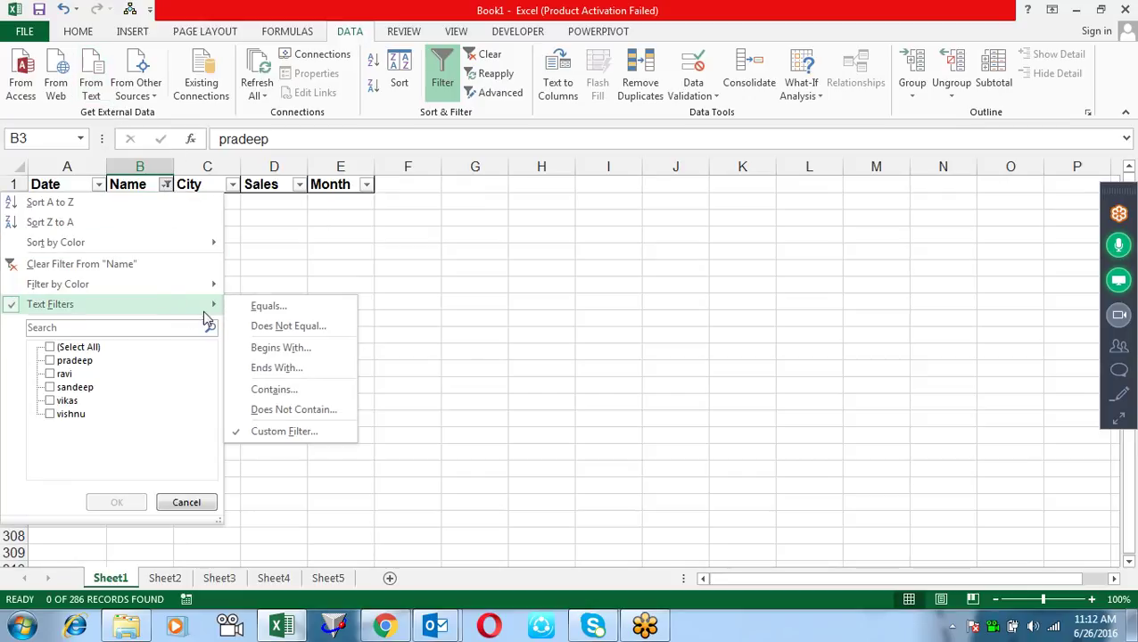
pyautogui.click(282, 432)
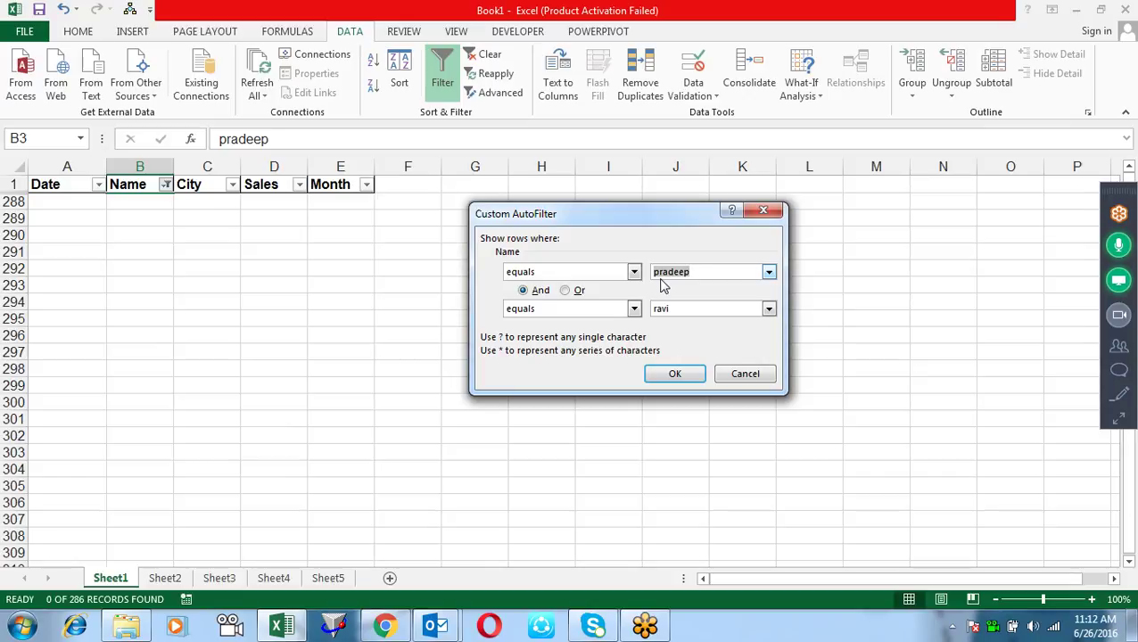
pyautogui.click(565, 292)
pyautogui.click(687, 377)
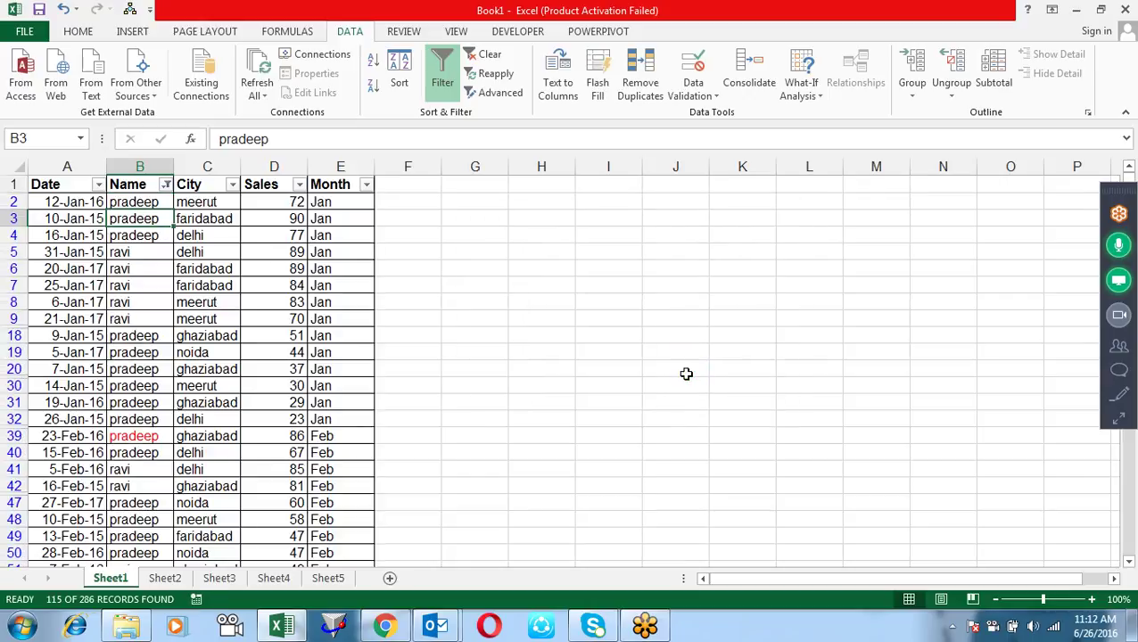
pyautogui.click(166, 184)
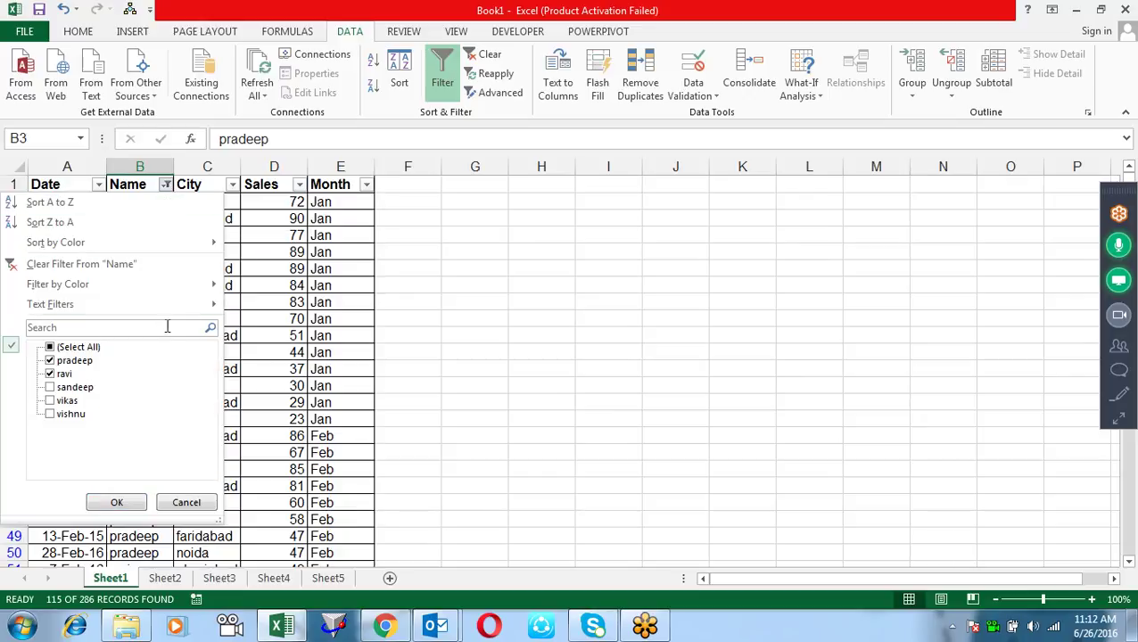
pyautogui.moveTo(184, 310)
pyautogui.click(69, 350)
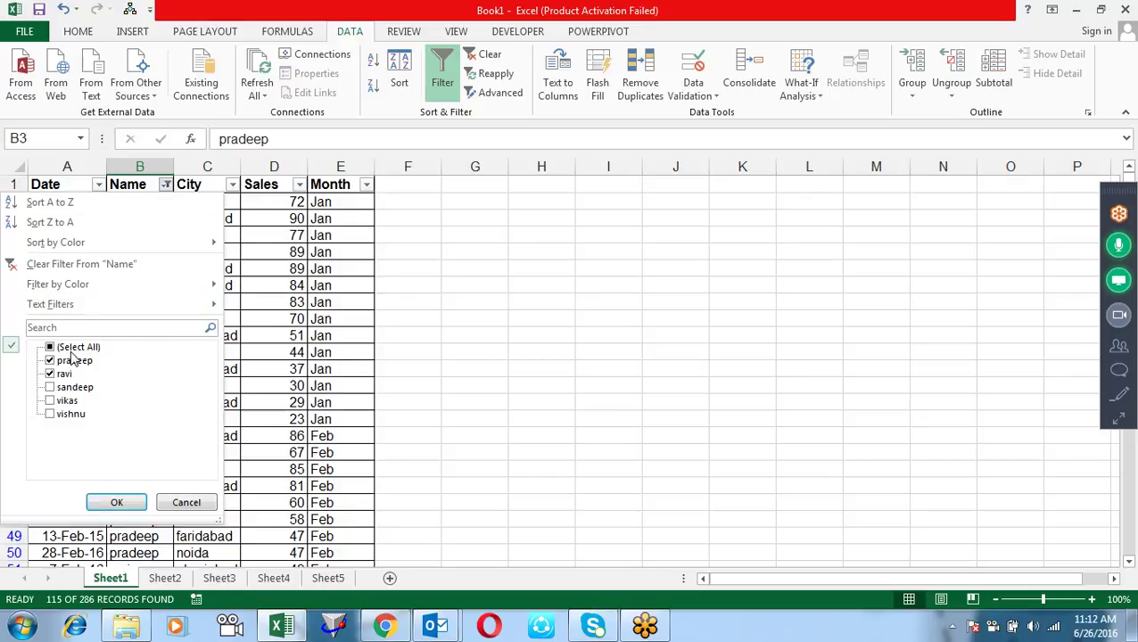
pyautogui.click(117, 502)
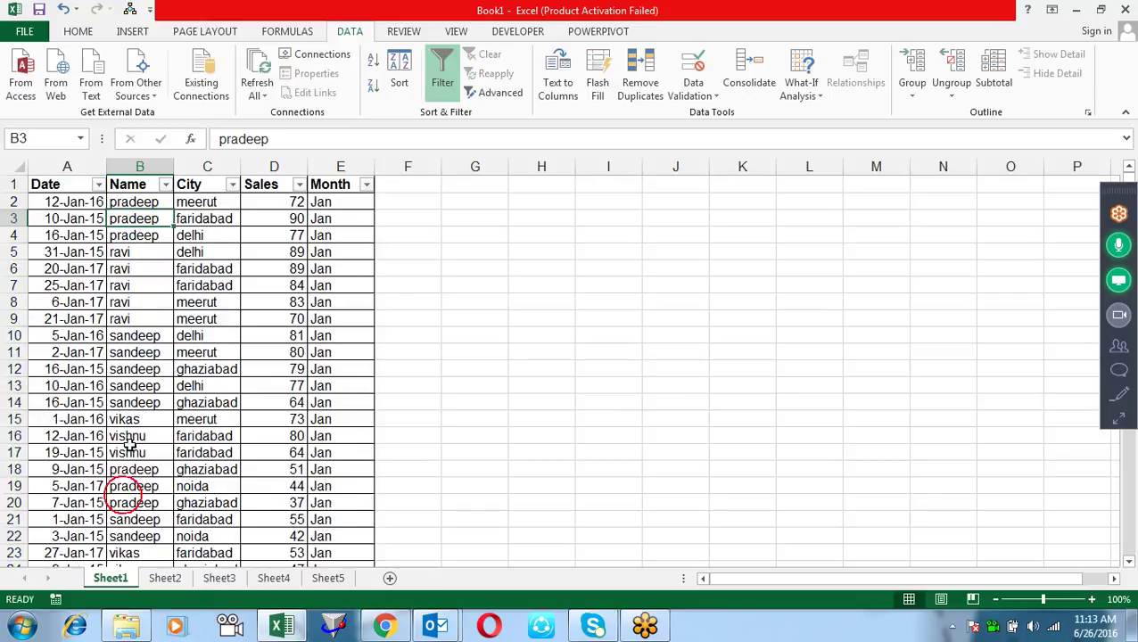
pyautogui.click(299, 184)
pyautogui.moveTo(290, 308)
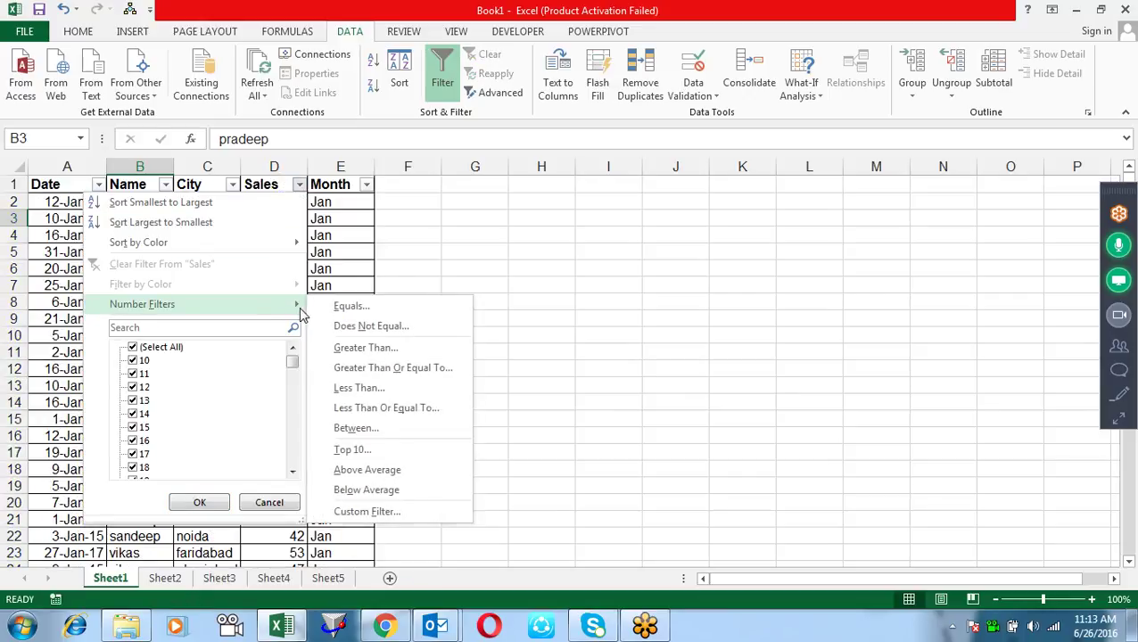
pyautogui.click(359, 429)
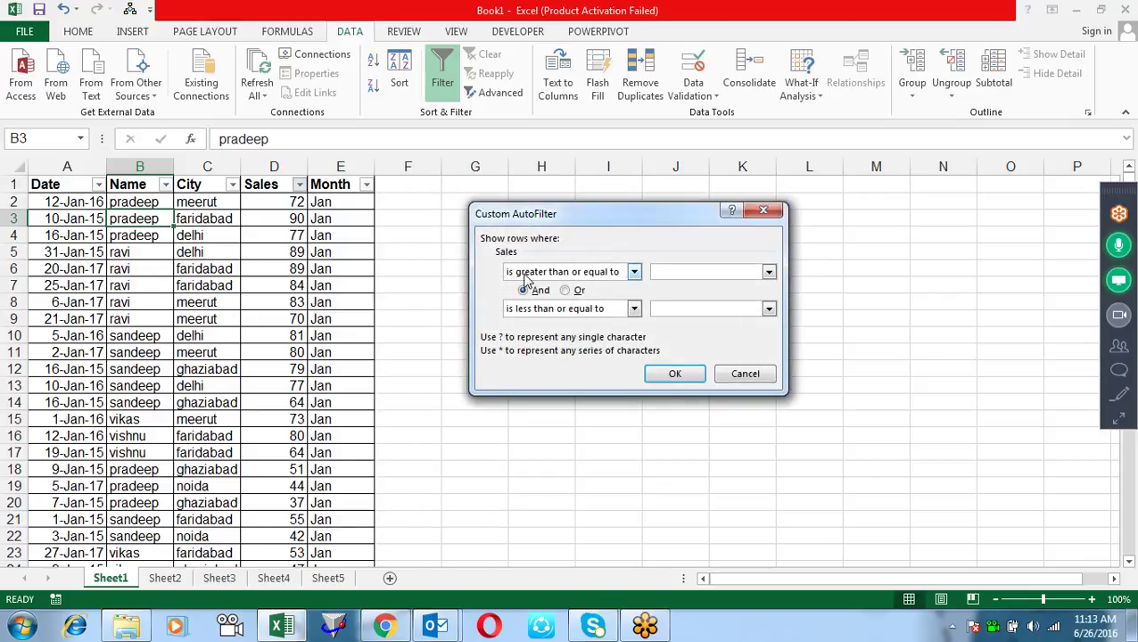
pyautogui.write('10')
pyautogui.press('Tab')
pyautogui.press('Tab')
pyautogui.press('Tab')
pyautogui.write('50')
pyautogui.click(765, 210)
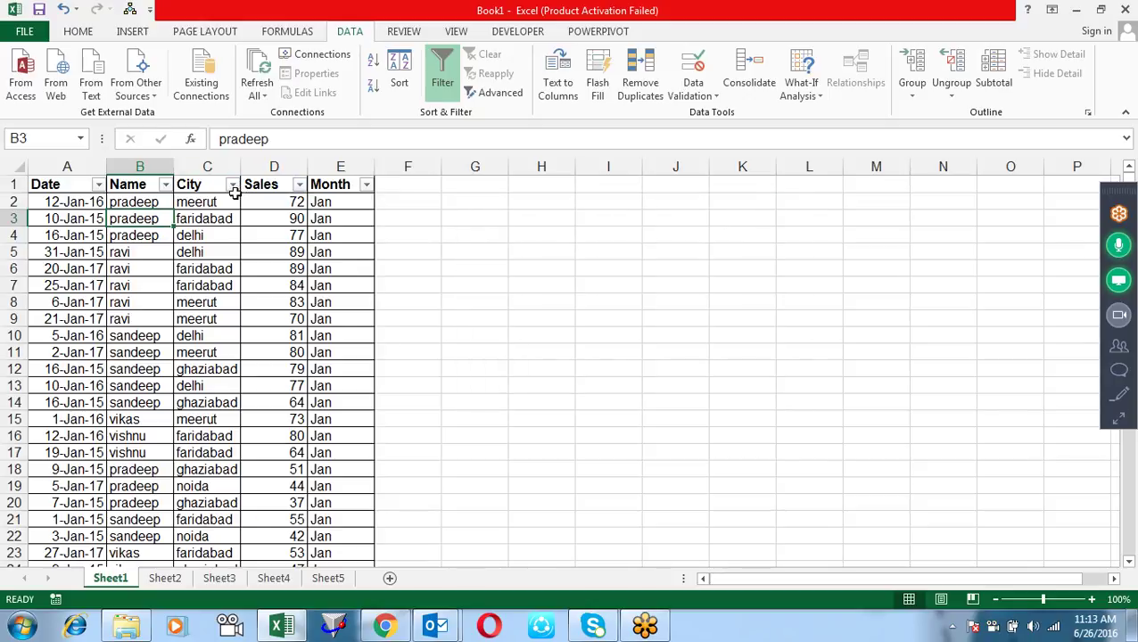
# Step: Filter the Name column to names beginning with 's'
pyautogui.click(165, 185)
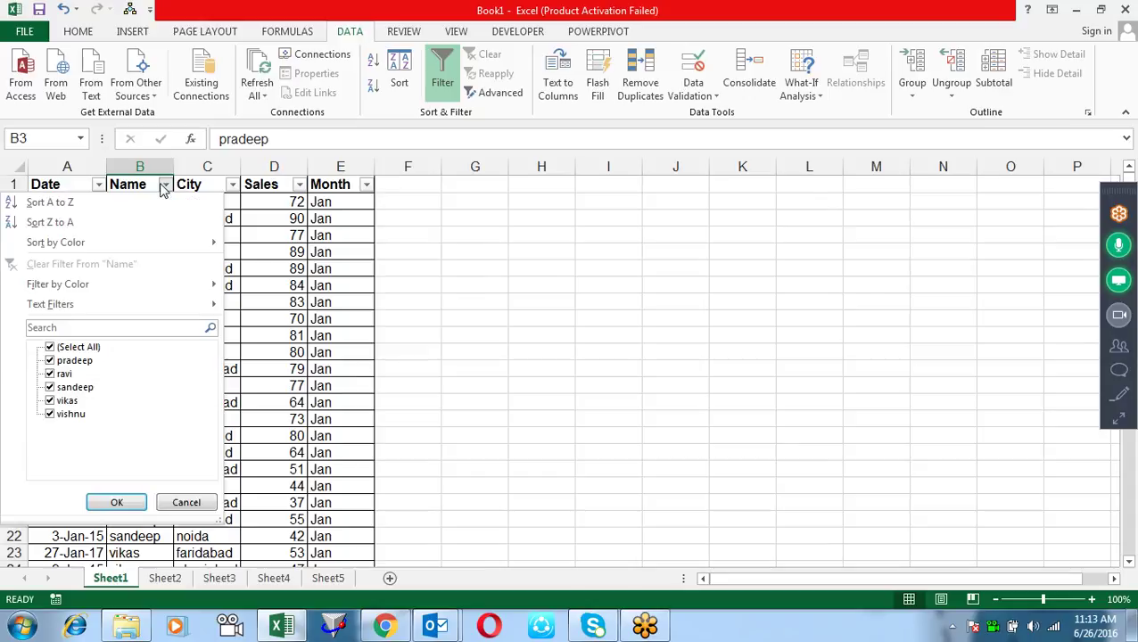
pyautogui.moveTo(187, 308)
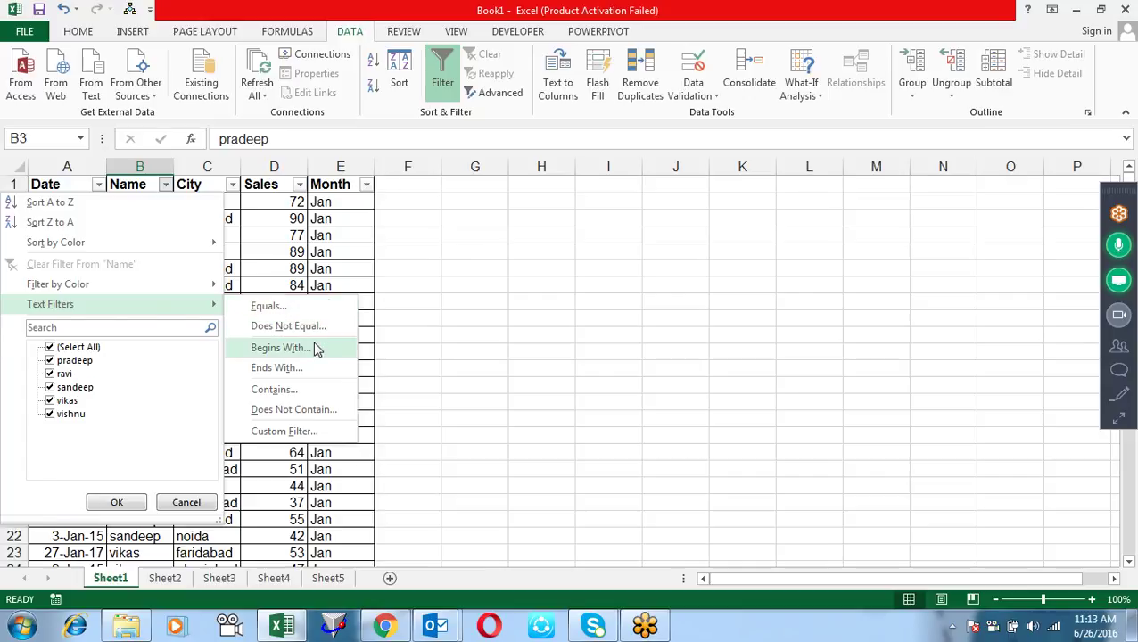
pyautogui.click(280, 348)
pyautogui.write('s')
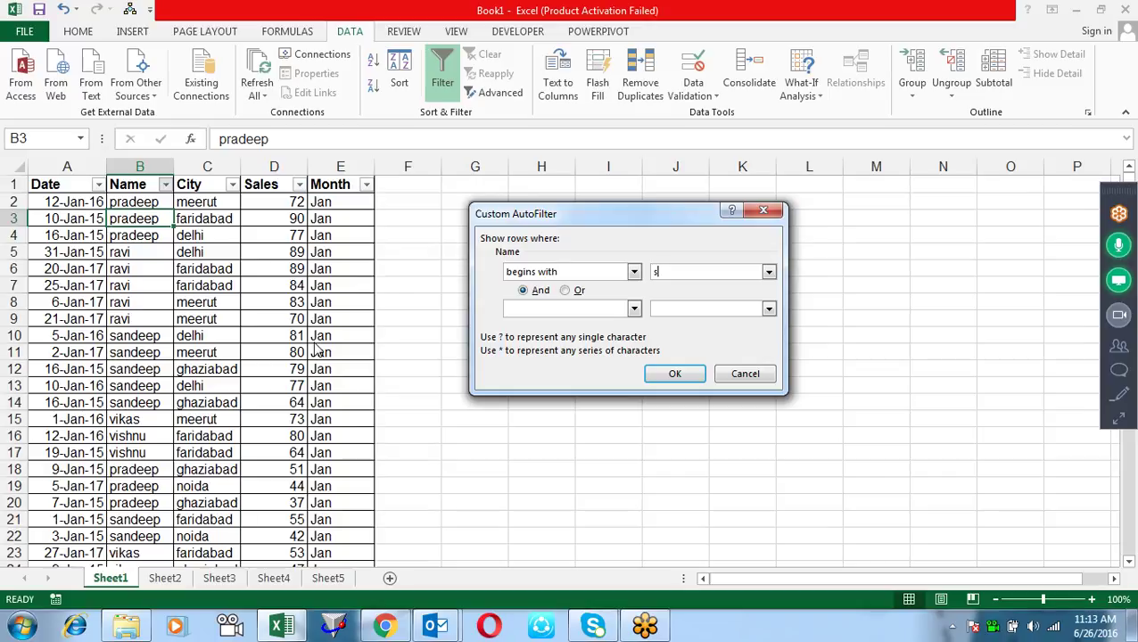
pyautogui.press('Return')
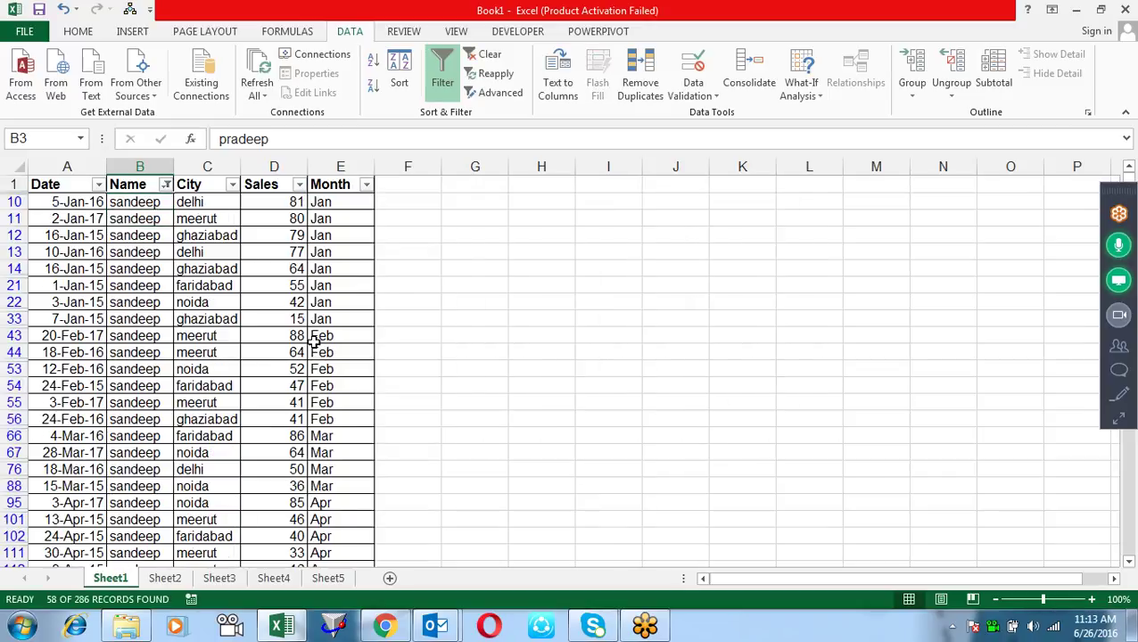
# Step: Replace it with an ends-with Name filter, which leaves 0 of 286 records
pyautogui.press('Up')
pyautogui.hotkey('alt', 'Down')
pyautogui.press('Down')
pyautogui.press('Down')
pyautogui.press('Down')
pyautogui.press('Down')
pyautogui.press('Down')
pyautogui.press('Right')
pyautogui.press('Down')
pyautogui.press('Down')
pyautogui.press('Down')
pyautogui.press('Return')
pyautogui.write('r')
pyautogui.press('Return')
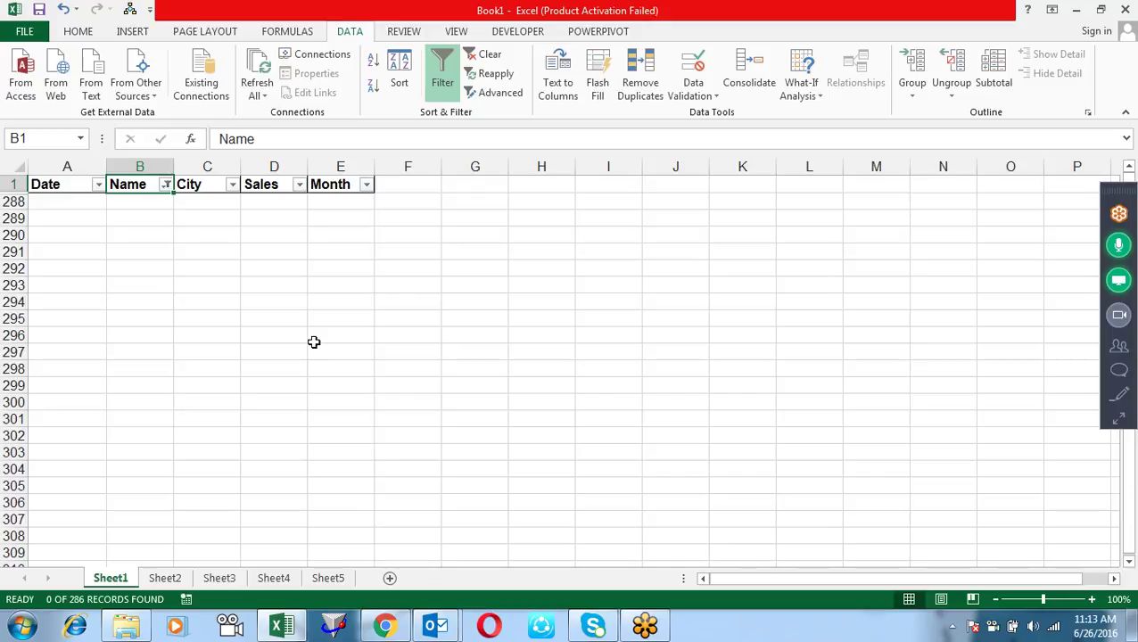
# Step: Filter Name to names ending in 'u', leaving only the vishnu rows (56 of 286)
pyautogui.hotkey('alt', 'Down')
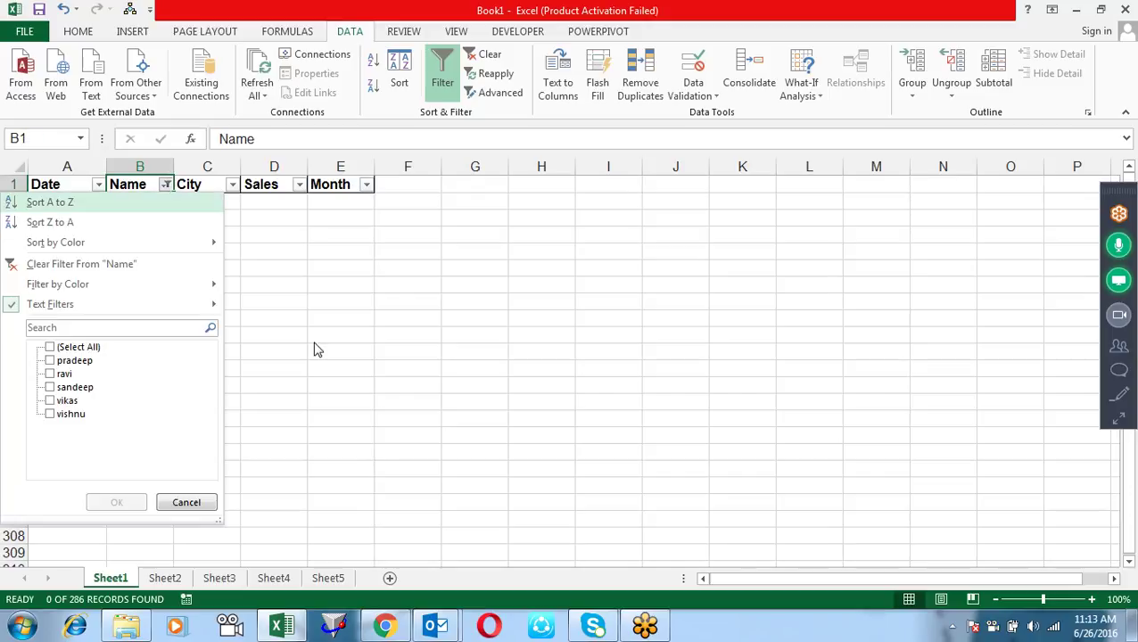
pyautogui.press('Down')
pyautogui.press('Down')
pyautogui.press('Down')
pyautogui.press('Right')
pyautogui.press('Down')
pyautogui.press('Down')
pyautogui.press('Down')
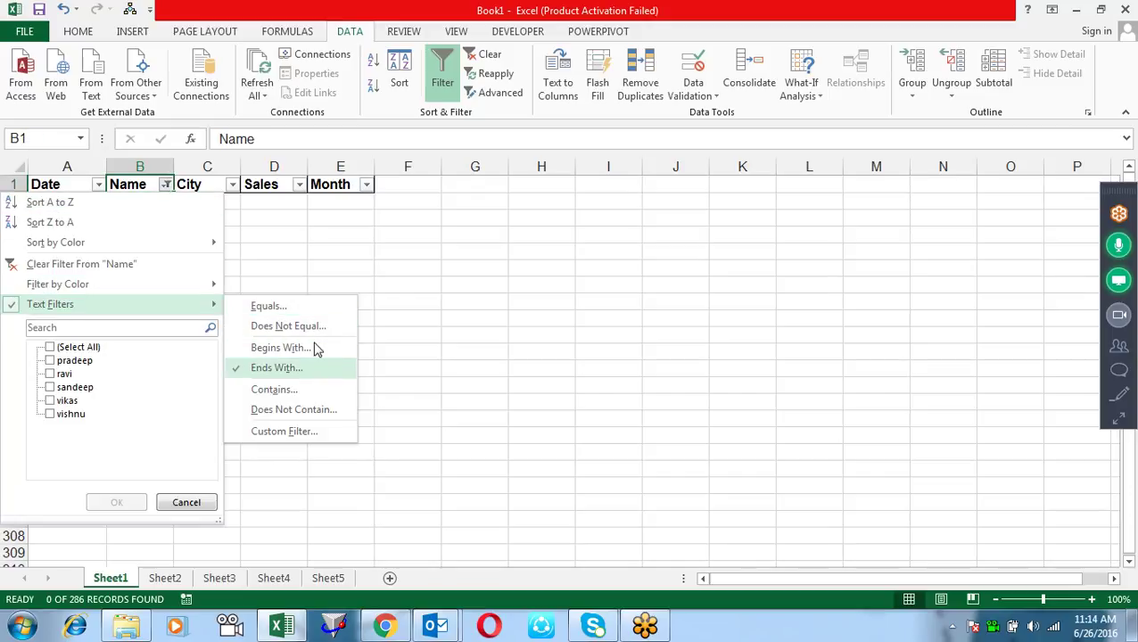
pyautogui.press('Return')
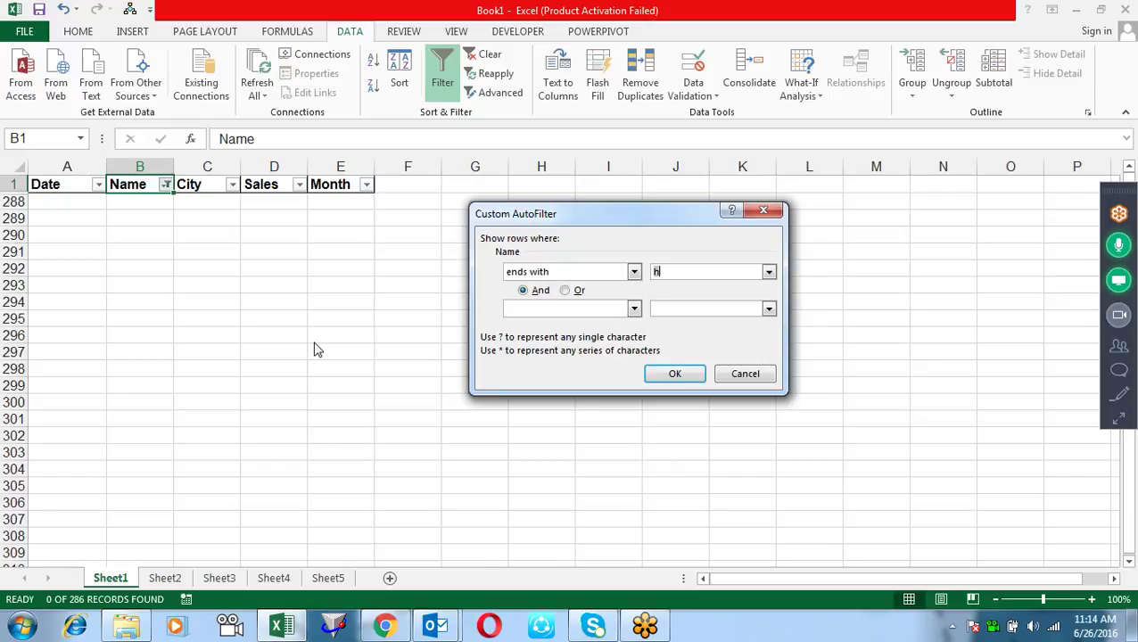
pyautogui.write('u')
pyautogui.press('Return')
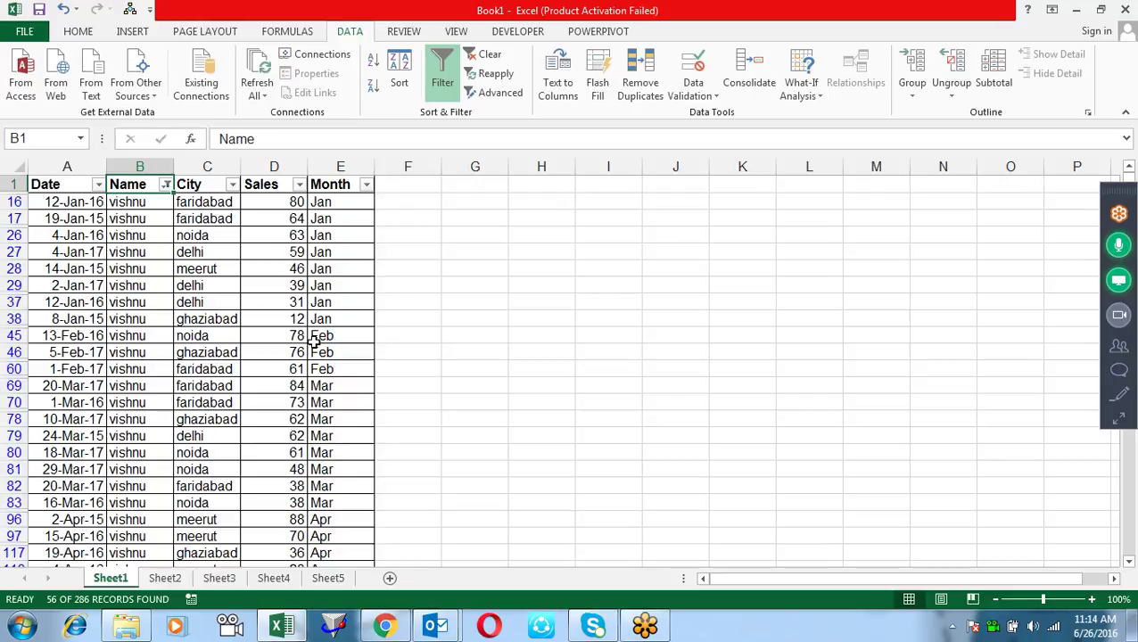
# Step: Set up a Name filter for names containing 'ee'
pyautogui.hotkey('alt', 'Down')
pyautogui.press('Down')
pyautogui.press('Down')
pyautogui.press('Down')
pyautogui.press('Down')
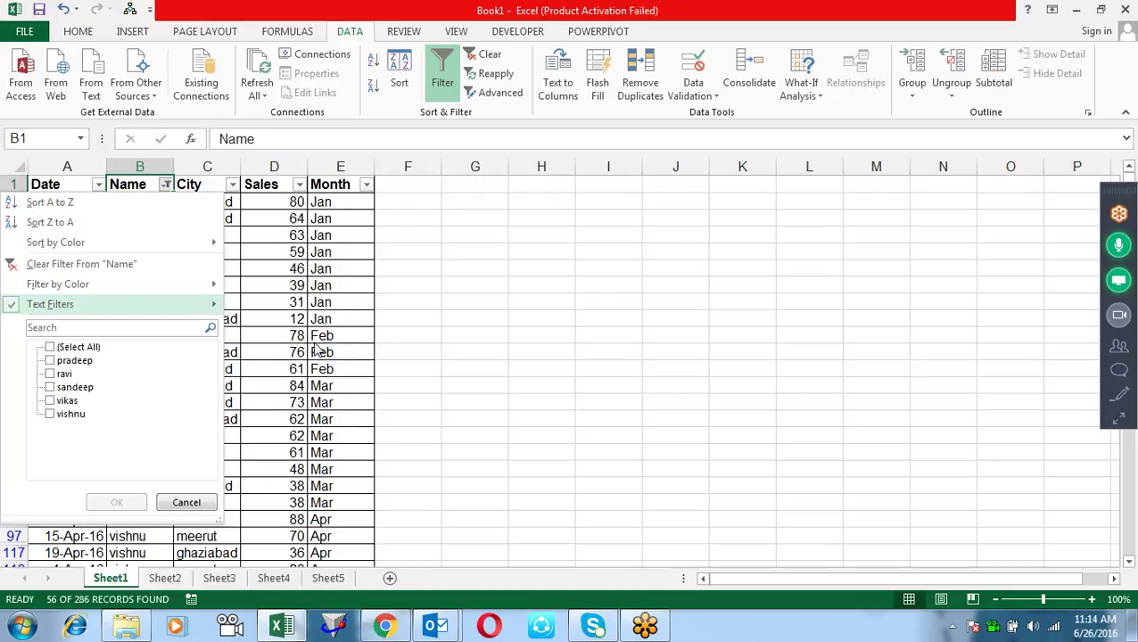
pyautogui.press('Right')
pyautogui.press('Down')
pyautogui.press('Down')
pyautogui.press('Down')
pyautogui.press('Down')
pyautogui.press('Return')
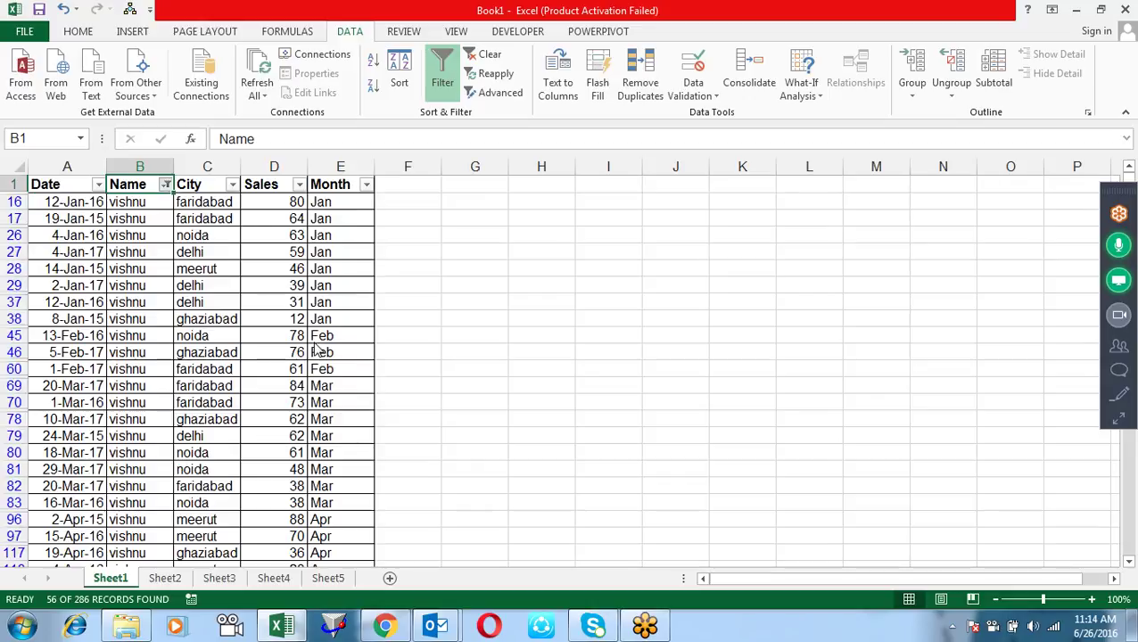
pyautogui.write('ee')
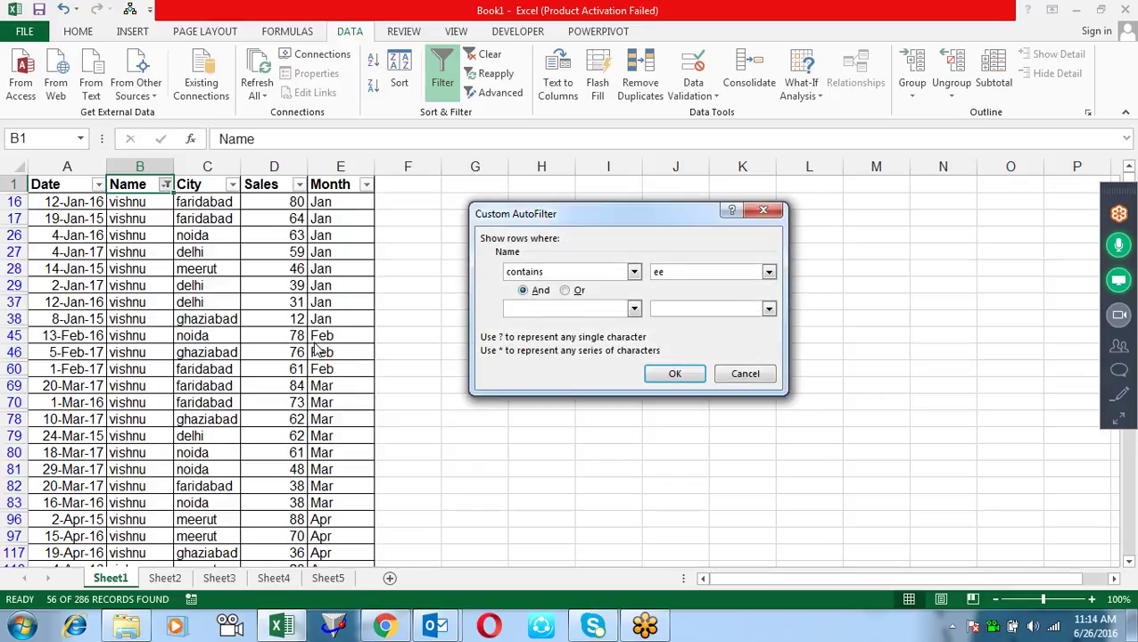
pyautogui.press('Return')
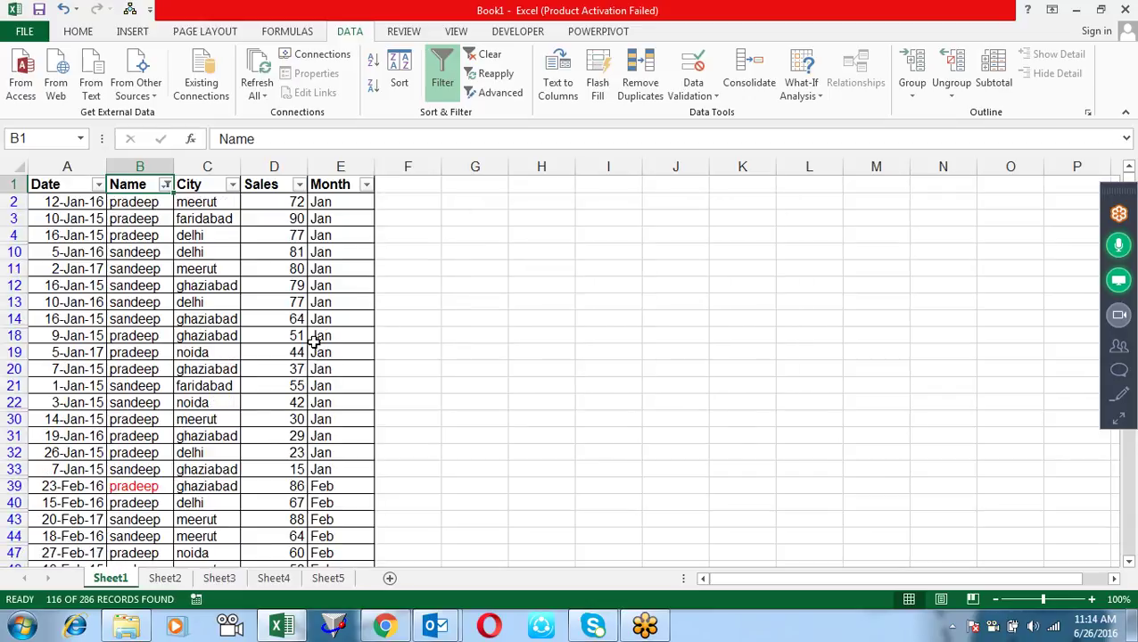
# Step: Open the Name Equals text filter, then close it without applying
pyautogui.hotkey('alt', 'Down')
pyautogui.press('Down')
pyautogui.press('Down')
pyautogui.press('Down')
pyautogui.press('Down')
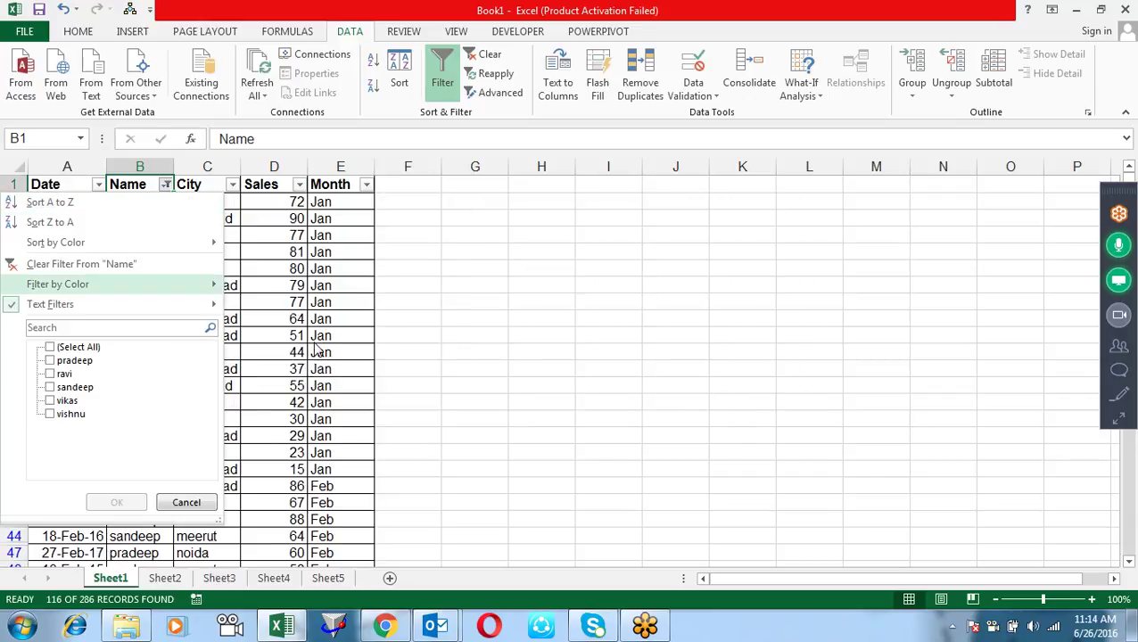
pyautogui.press('Down')
pyautogui.press('Right')
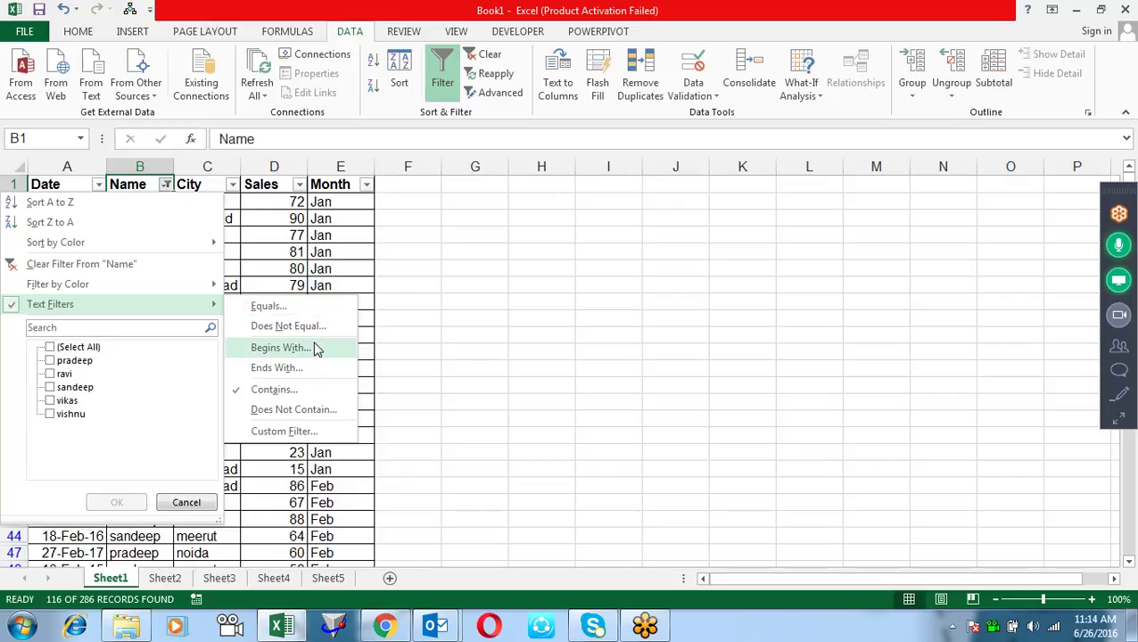
pyautogui.press('Up')
pyautogui.press('Up')
pyautogui.press('Up')
pyautogui.press('Down')
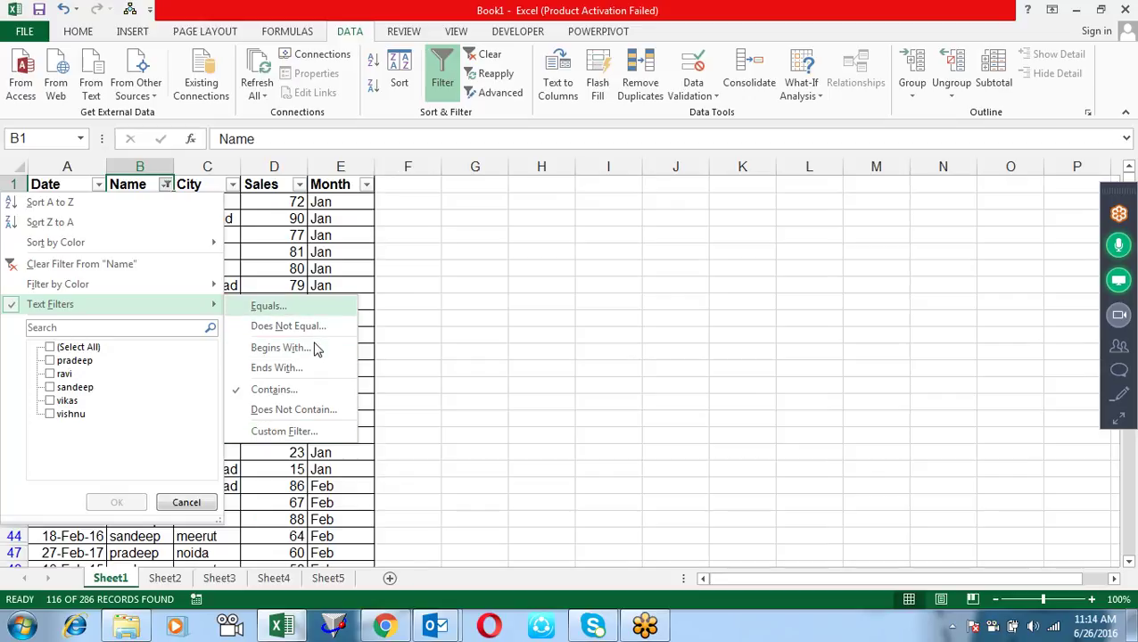
pyautogui.press('Return')
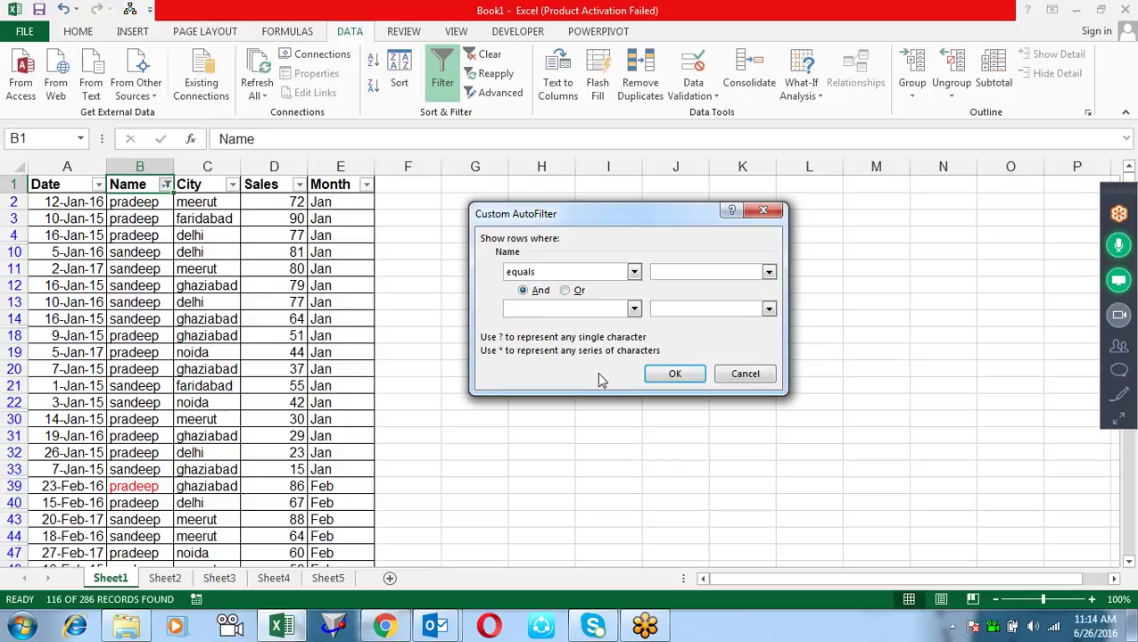
pyautogui.press('Escape')
# Step: Tick only sandeep in the Name filter's list of names
pyautogui.press('Down')
pyautogui.press('Up')
pyautogui.hotkey('alt', 'Down')
pyautogui.press('Tab')
pyautogui.press('Tab')
pyautogui.press('Down')
pyautogui.press('Down')
pyautogui.press('Down')
pyautogui.press('space')
# Step: Apply the sandeep-only filter and respell the name in B10 as sundeep
pyautogui.press('Return')
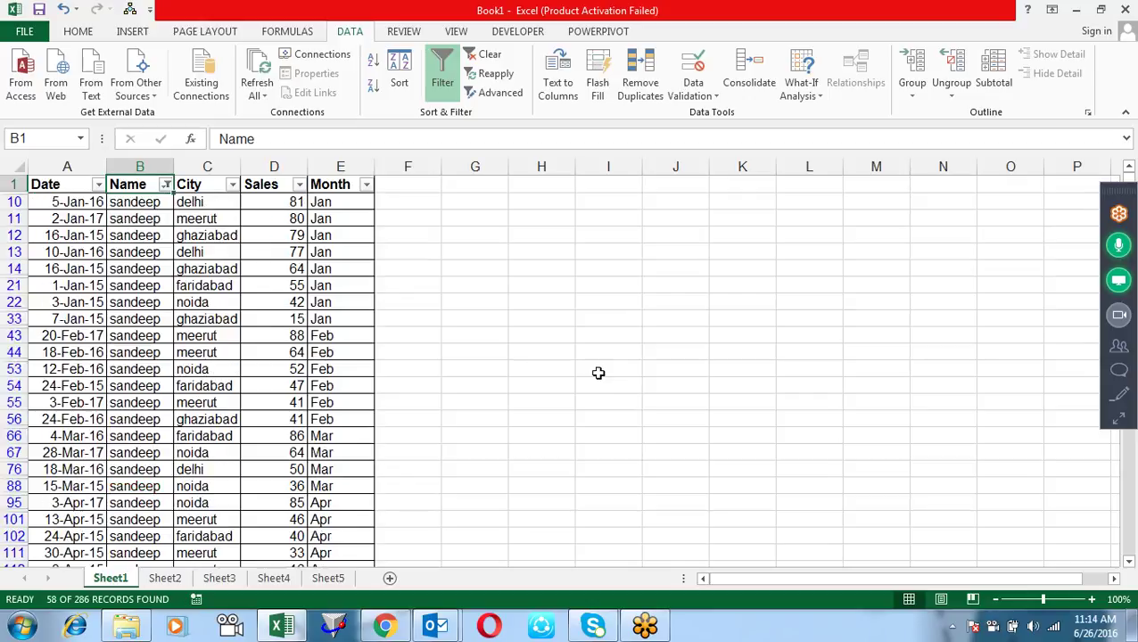
pyautogui.press('Down')
pyautogui.press('F2')
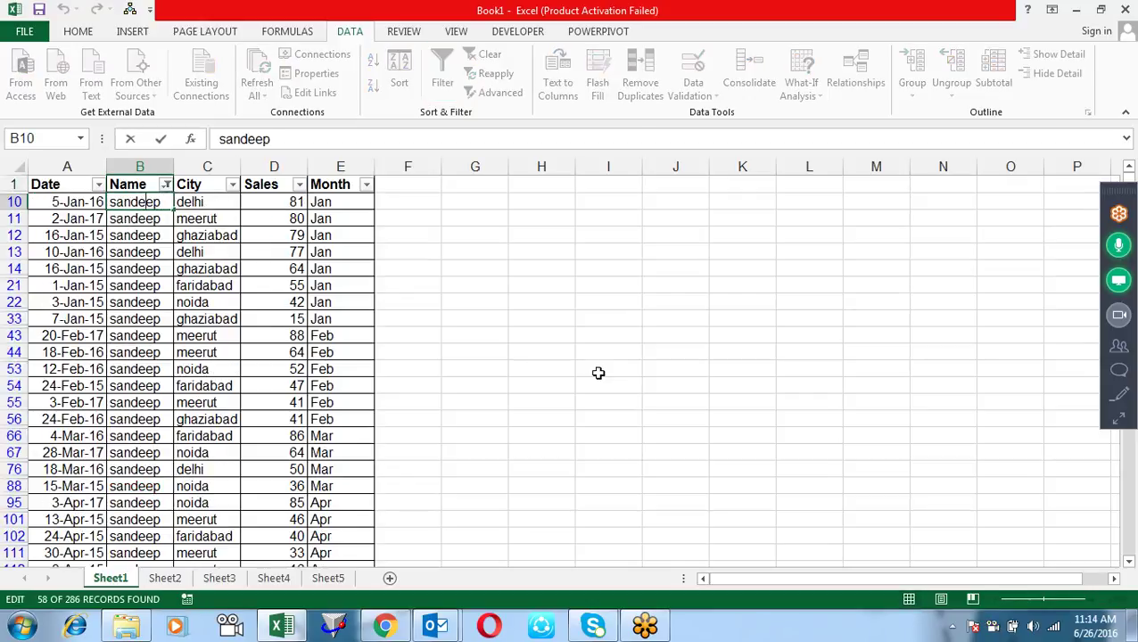
pyautogui.press('Left')
pyautogui.press('Left')
pyautogui.press('Left')
pyautogui.press('Left')
pyautogui.press('Left')
pyautogui.press('BackSpace')
pyautogui.write('u')
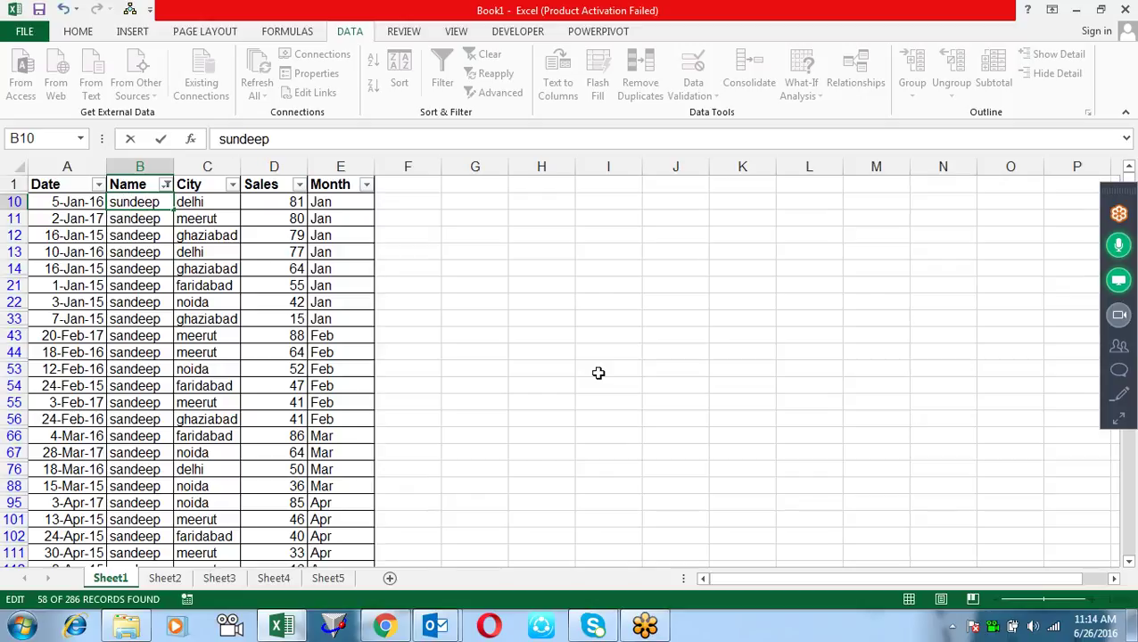
pyautogui.press('Return')
# Step: Respell the name in B11 as sandip
pyautogui.press('F2')
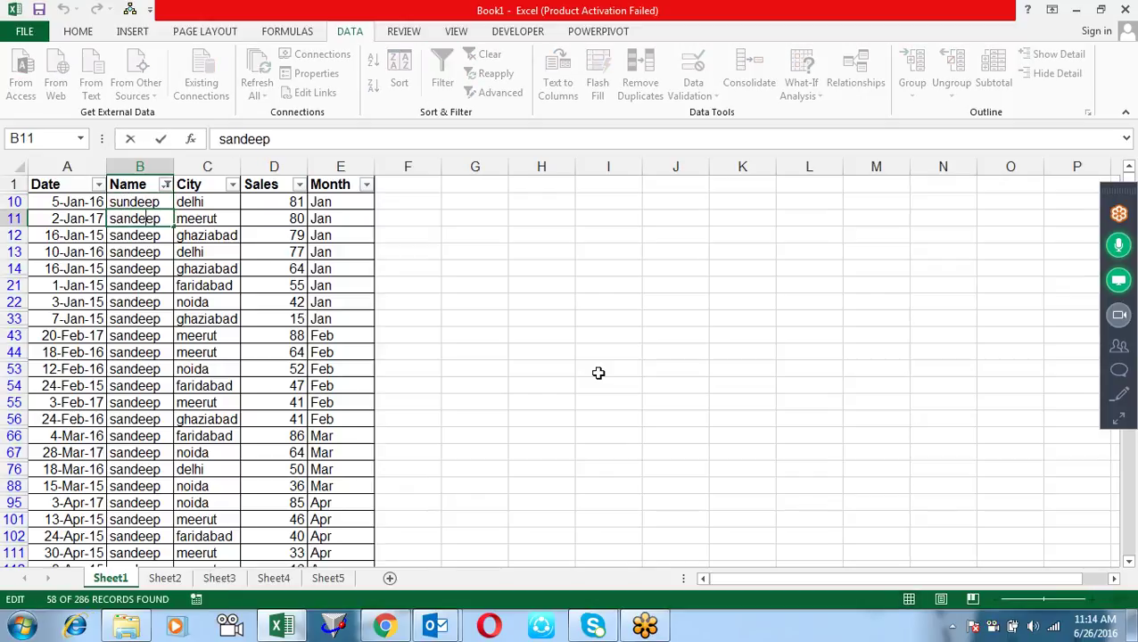
pyautogui.press('Left')
pyautogui.press('BackSpace')
pyautogui.press('BackSpace')
pyautogui.write('i')
pyautogui.press('Return')
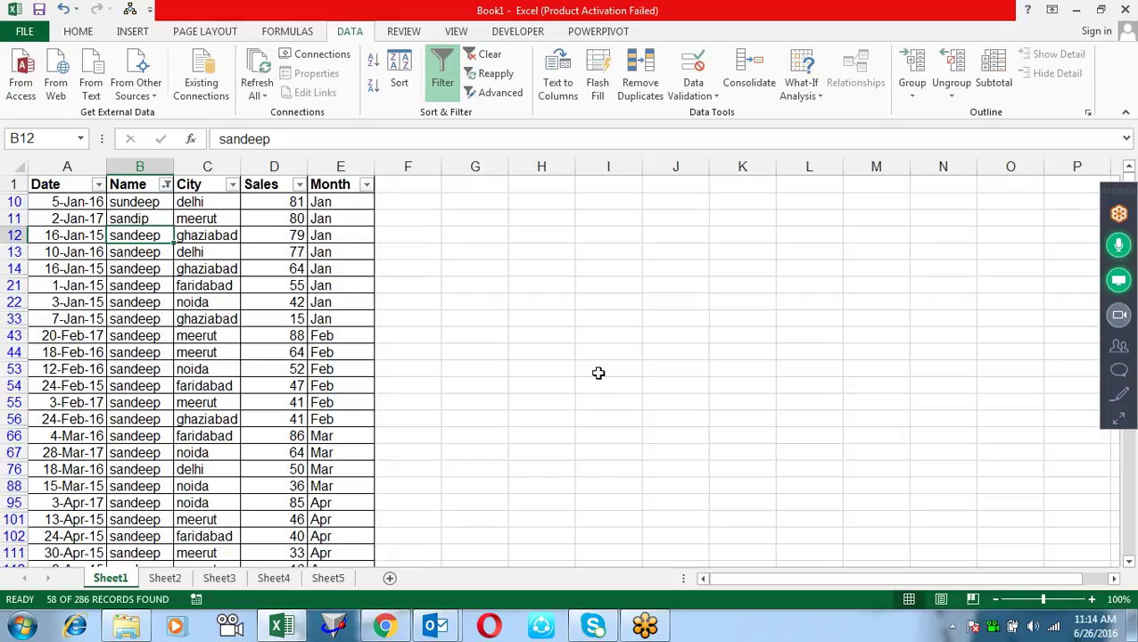
pyautogui.press('Up')
pyautogui.press('Up')
pyautogui.press('Up')
# Step: Filter Name to equal the wildcard pattern s?ndeep, showing 57 of 286 records
pyautogui.hotkey('alt', 'Down')
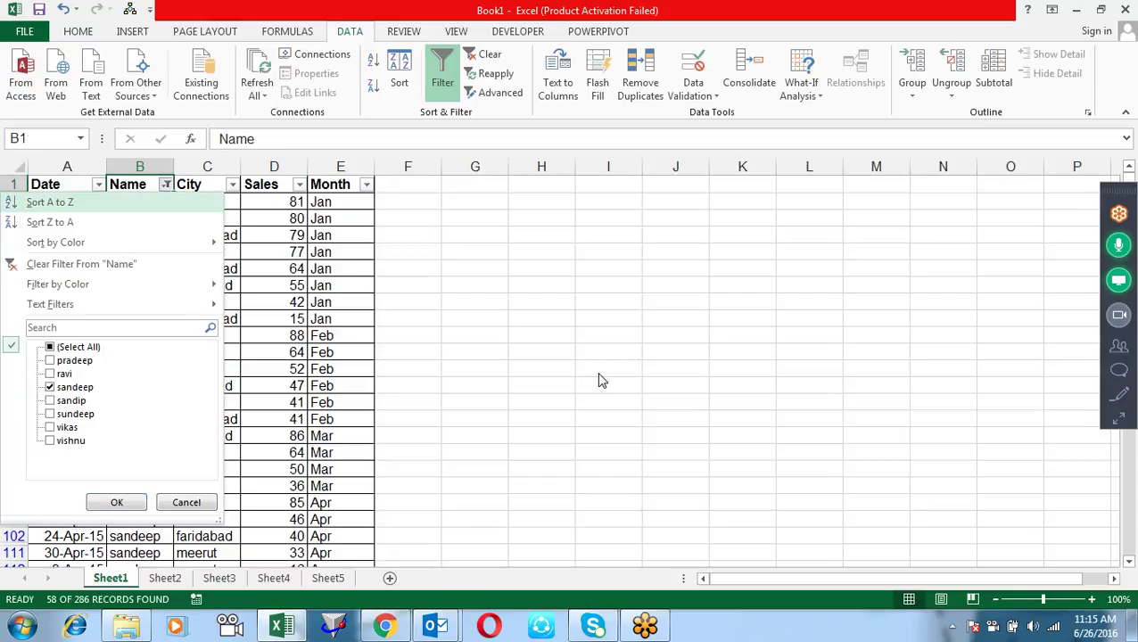
pyautogui.press('Down')
pyautogui.press('Down')
pyautogui.press('Down')
pyautogui.press('Right')
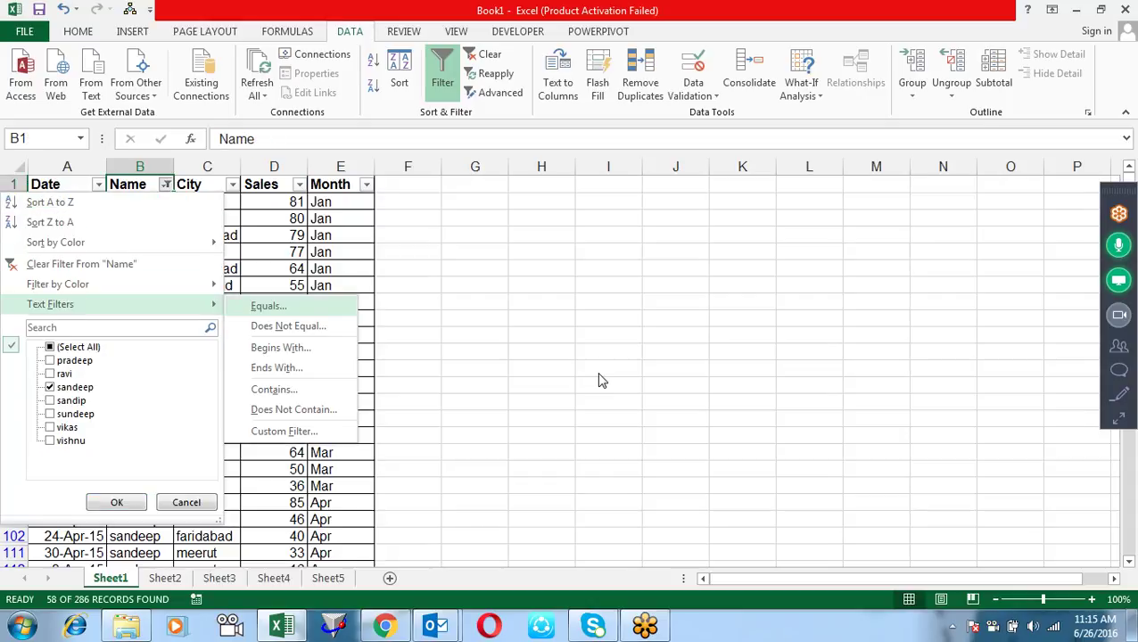
pyautogui.press('Return')
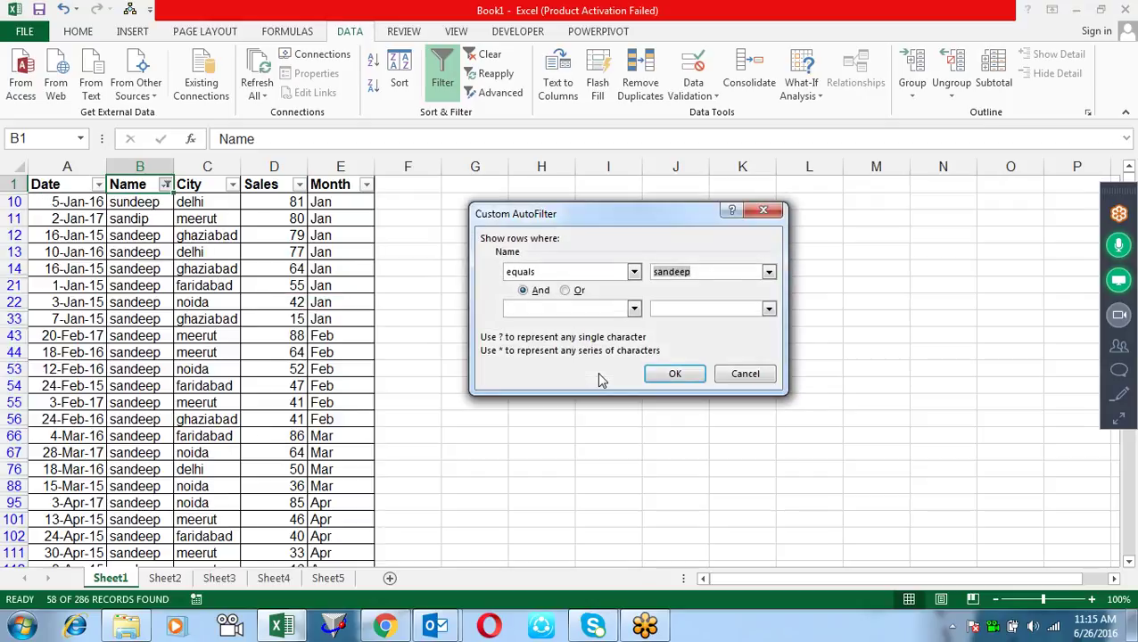
pyautogui.press('End')
pyautogui.press('Left')
pyautogui.press('Left')
pyautogui.press('Left')
pyautogui.press('BackSpace')
pyautogui.write('?')
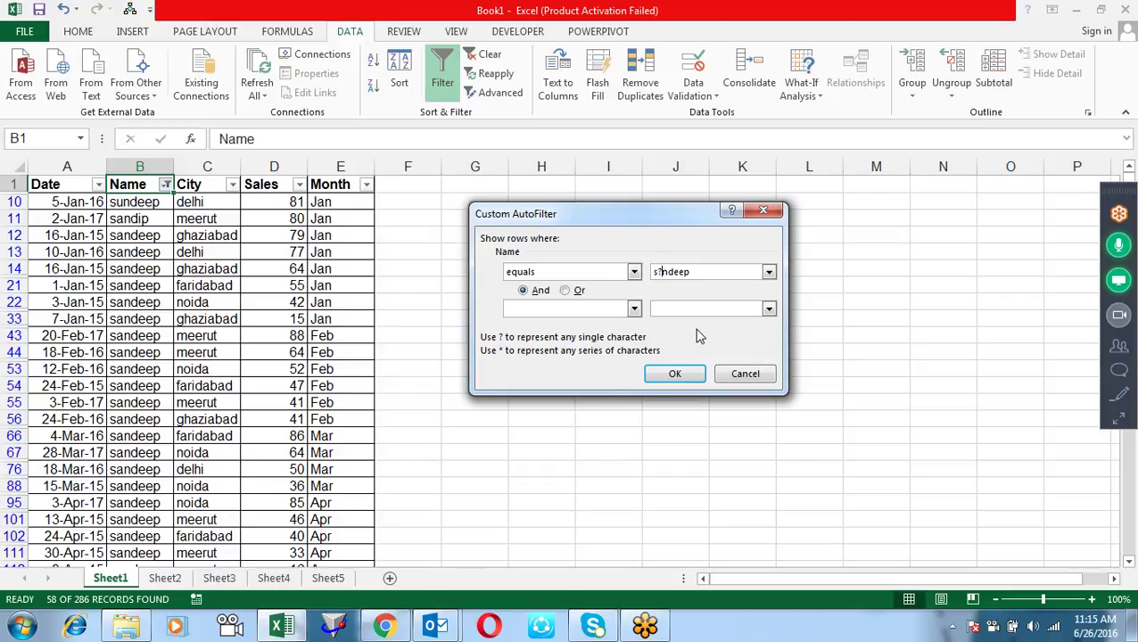
pyautogui.click(690, 373)
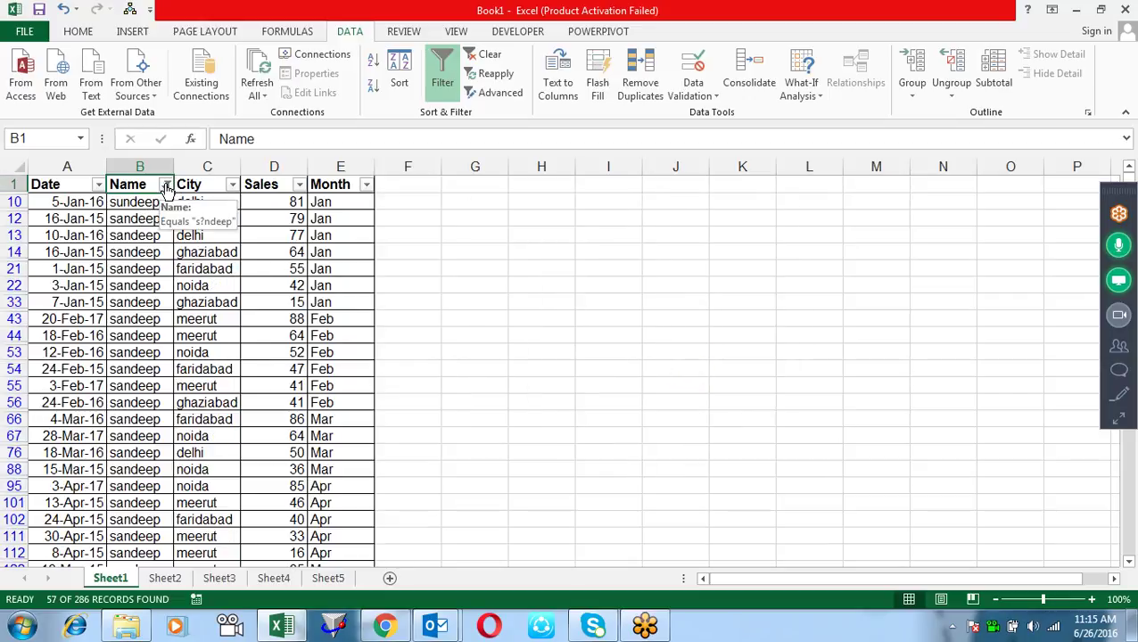
pyautogui.click(166, 190)
# Step: Change the Name equals pattern to s?nd*p, bringing in the sandip rows (58 of 286)
pyautogui.moveTo(179, 307)
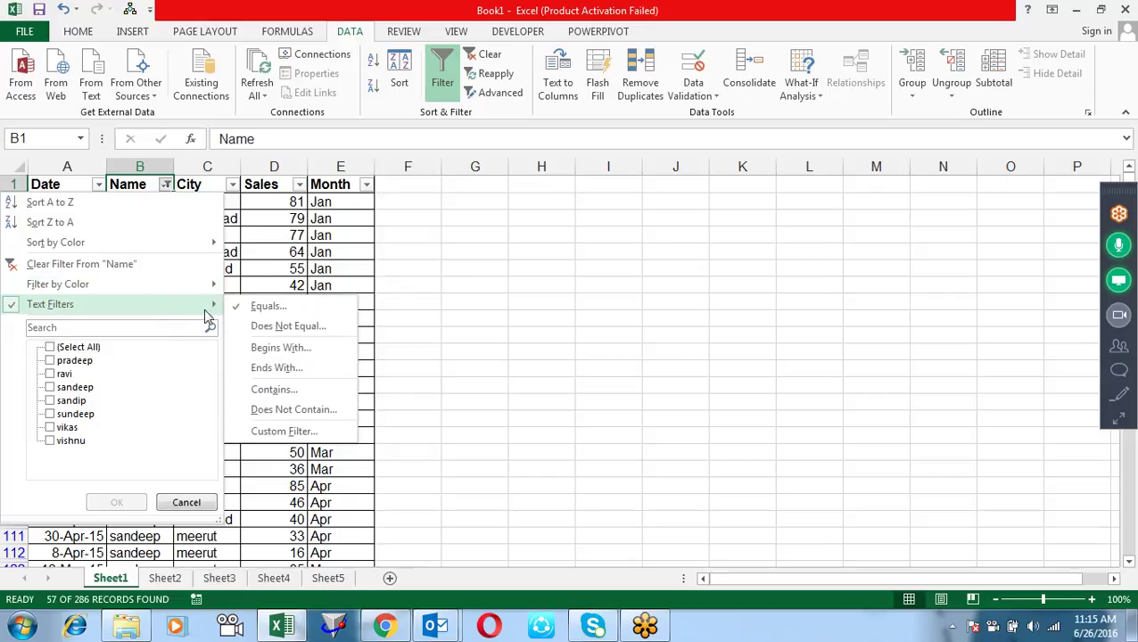
pyautogui.click(284, 310)
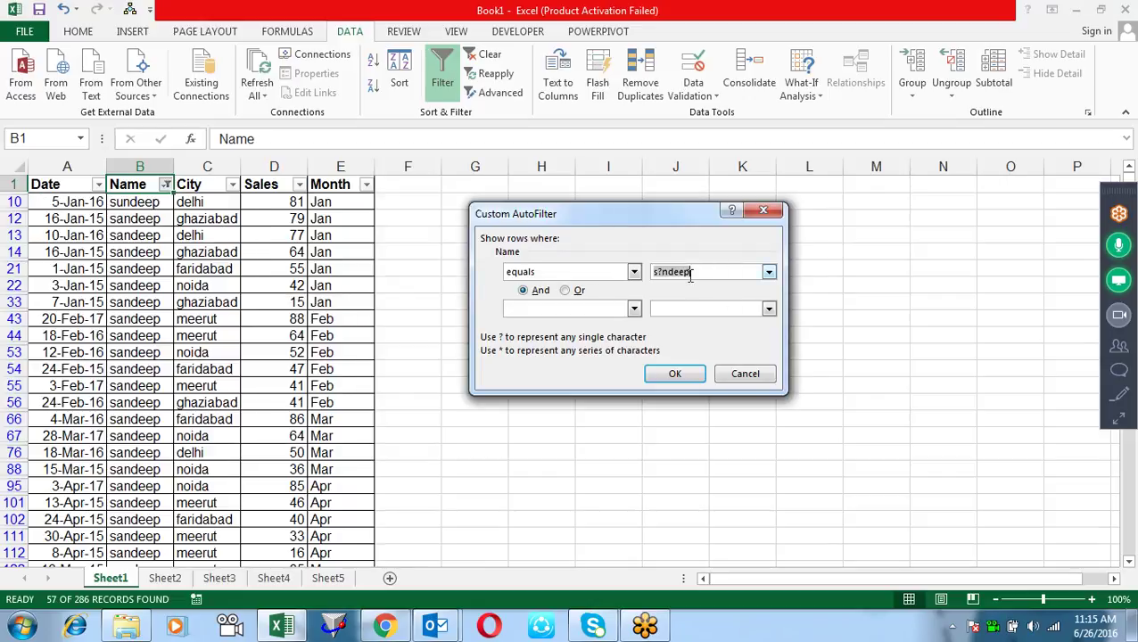
pyautogui.click(666, 271)
pyautogui.press('BackSpace')
pyautogui.write('*')
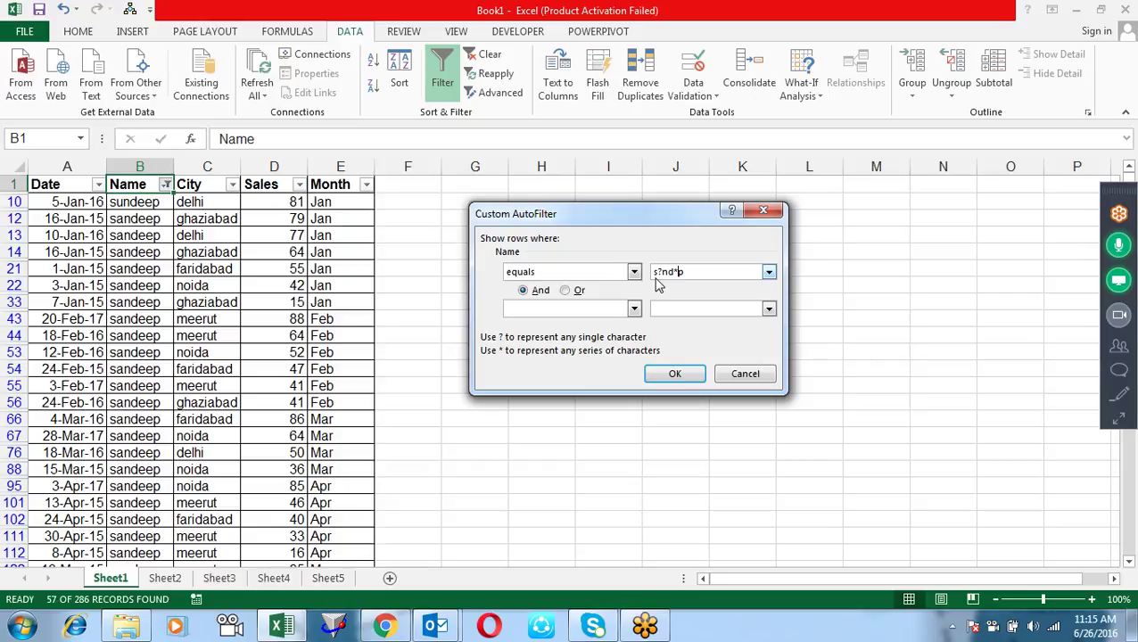
pyautogui.click(701, 274)
pyautogui.click(683, 381)
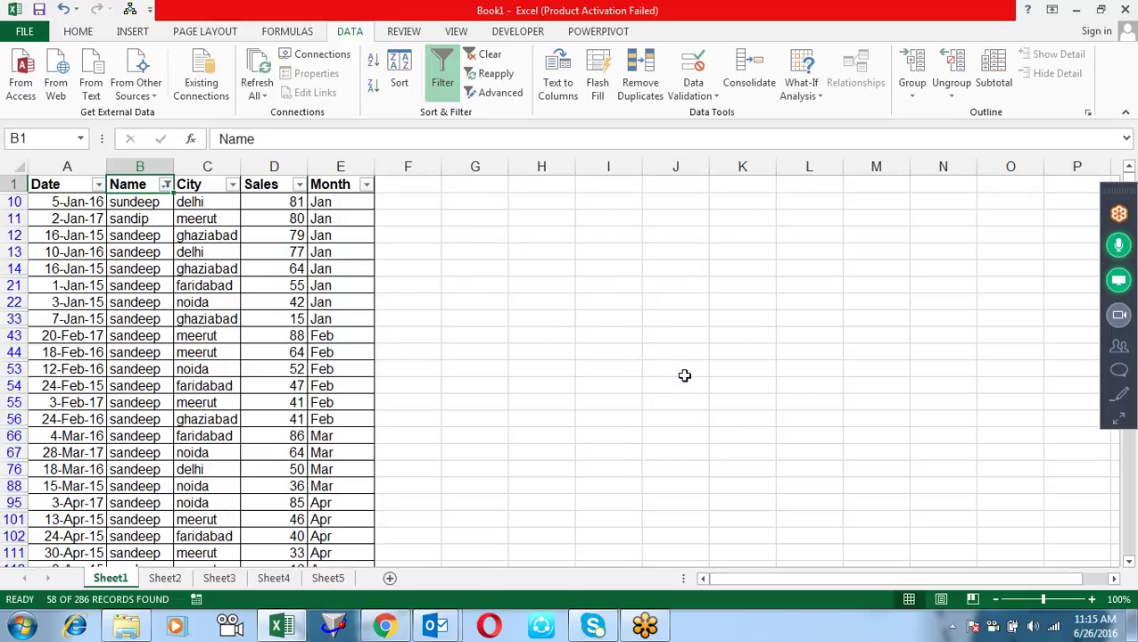
pyautogui.click(153, 216)
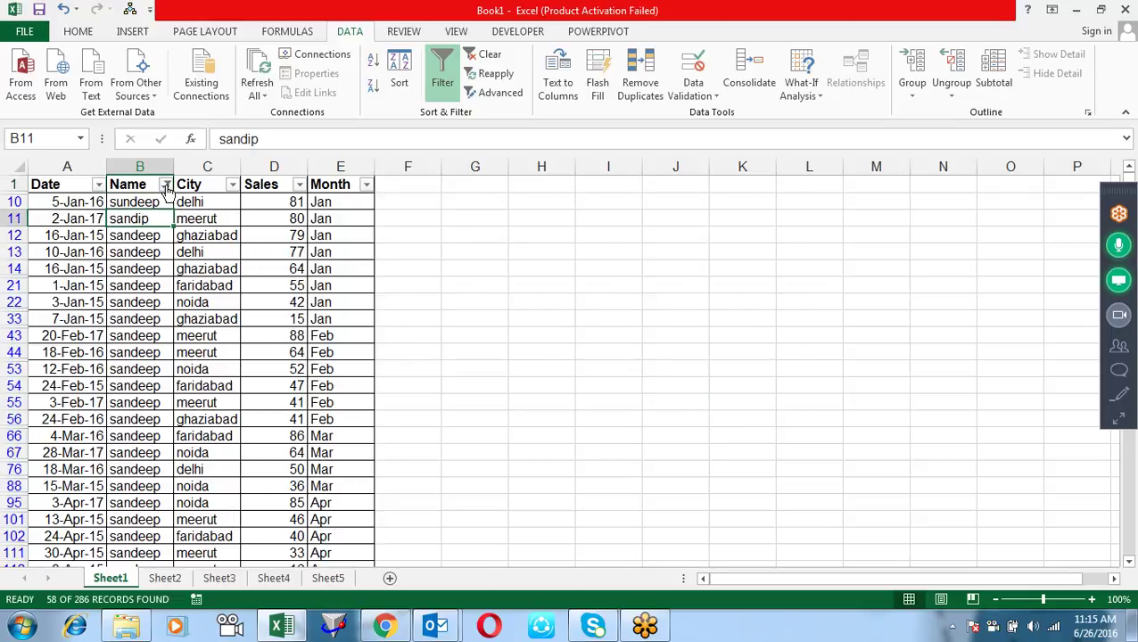
# Step: Try an equals s* pattern on Name, then back out without applying it
pyautogui.click(165, 184)
pyautogui.moveTo(185, 309)
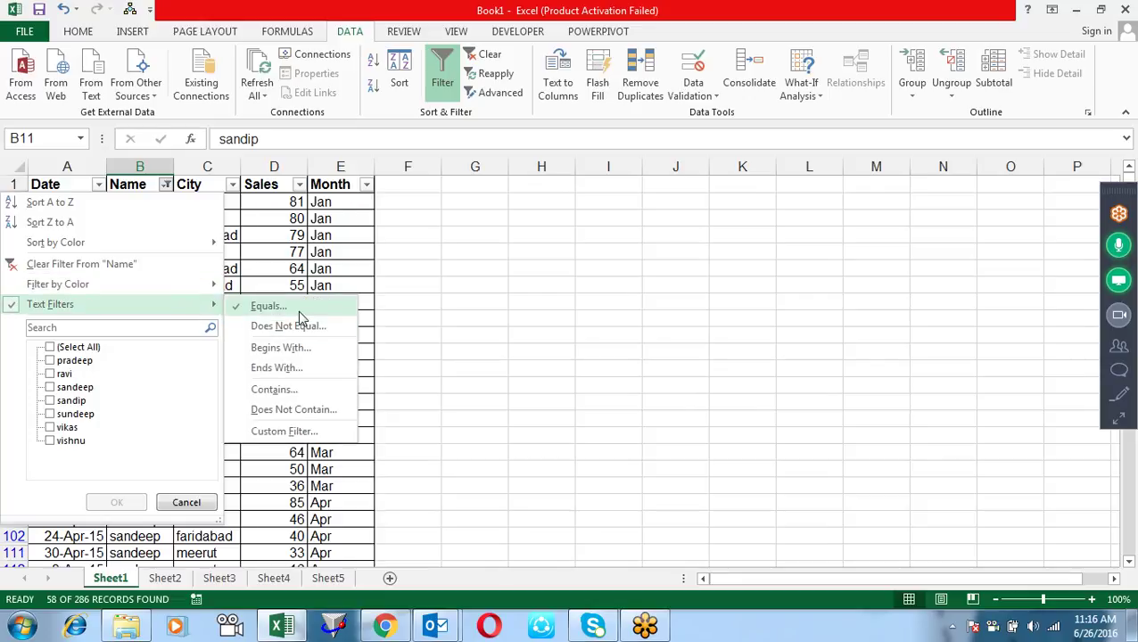
pyautogui.click(300, 306)
pyautogui.click(720, 270)
pyautogui.press('BackSpace')
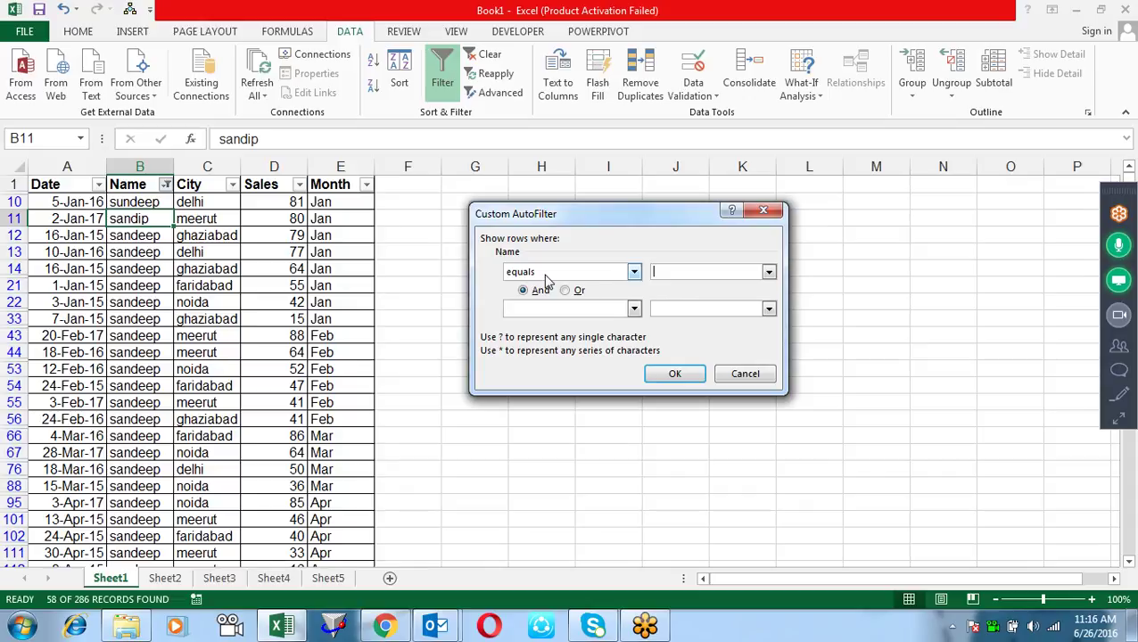
pyautogui.write('s')
pyautogui.write('*')
pyautogui.press('Return')
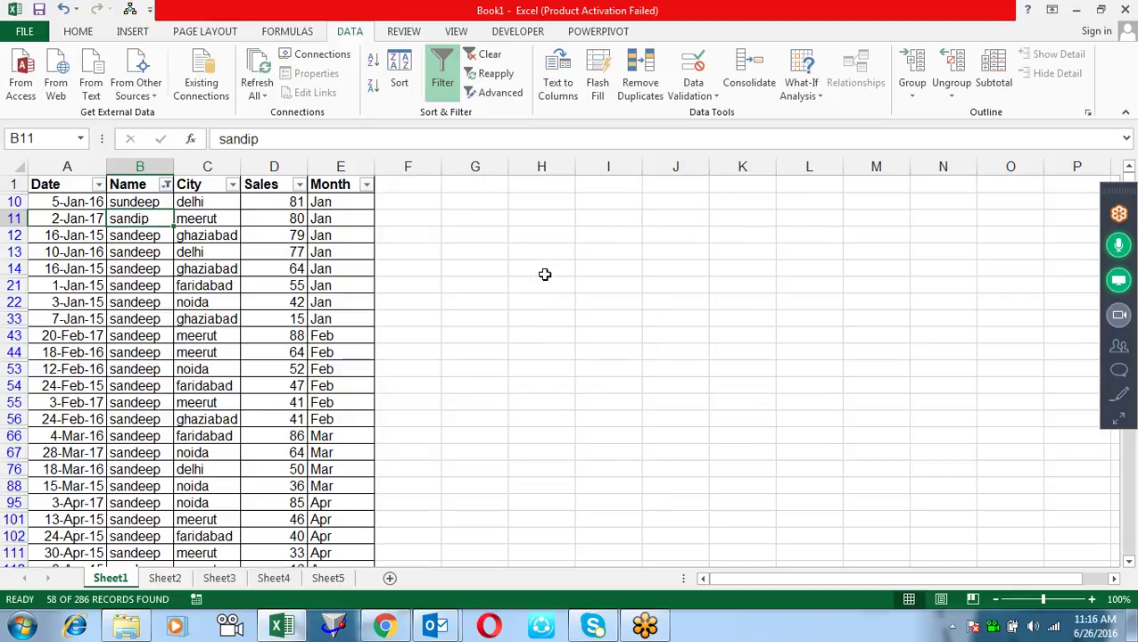
# Step: Filter Name to equal the pattern *u, leaving only the 56 vishnu rows
pyautogui.hotkey('ctrl', 'Up')
pyautogui.hotkey('alt', 'Down')
pyautogui.press('Down')
pyautogui.press('Down')
pyautogui.press('Down')
pyautogui.press('Down')
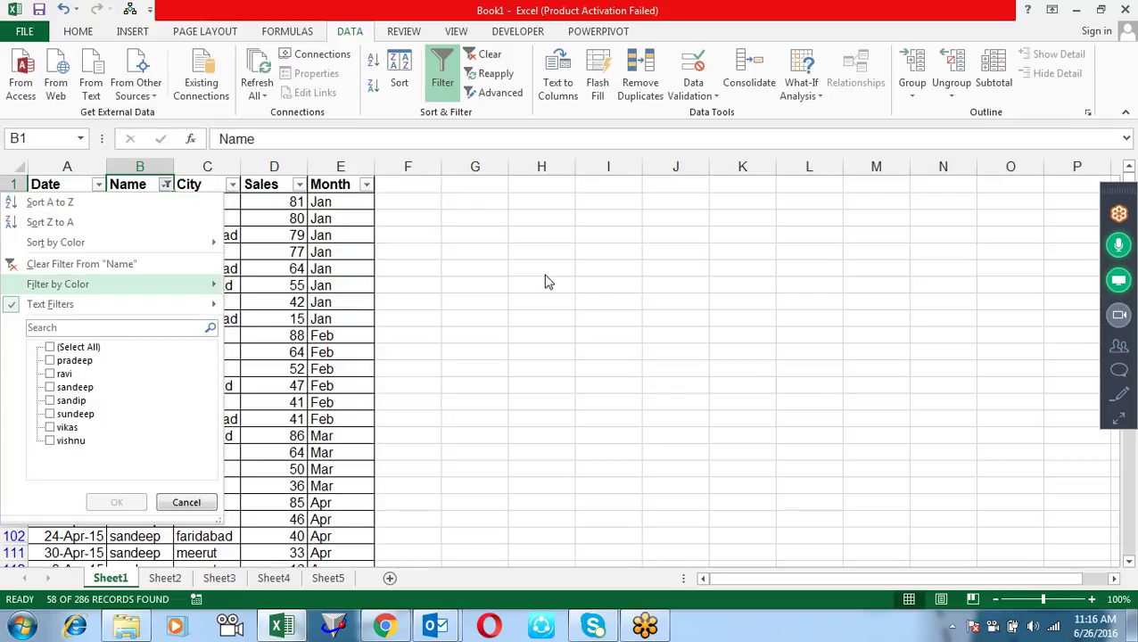
pyautogui.press('Down')
pyautogui.press('Right')
pyautogui.press('Down')
pyautogui.press('Down')
pyautogui.press('Down')
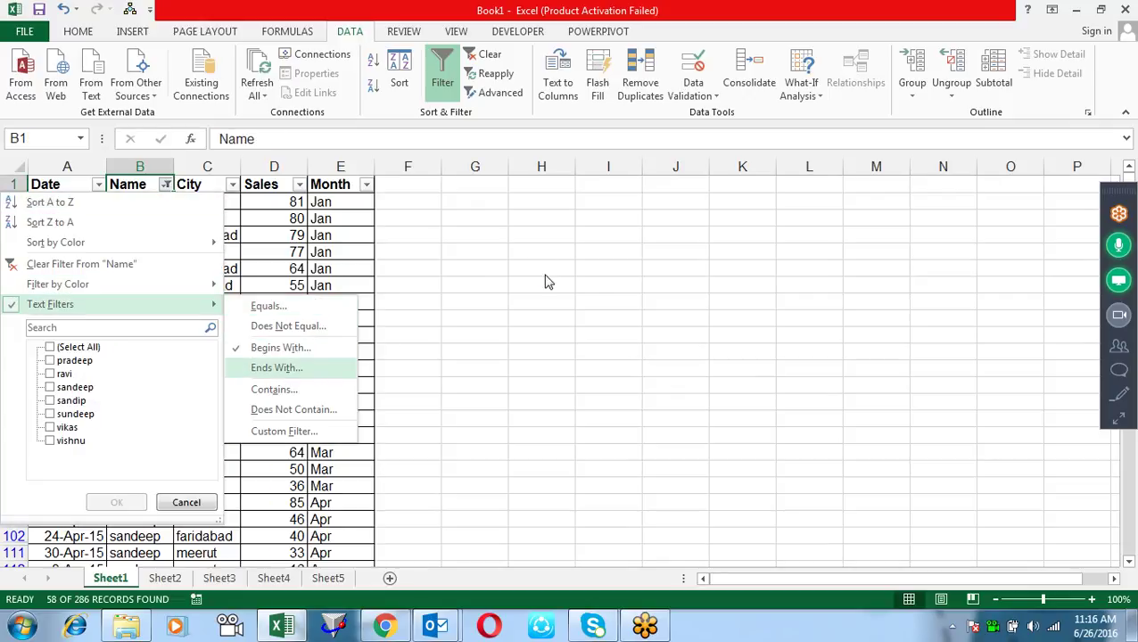
pyautogui.press('Up')
pyautogui.press('Up')
pyautogui.press('Down')
pyautogui.press('Up')
pyautogui.press('Up')
pyautogui.press('Up')
pyautogui.press('Down')
pyautogui.press('Return')
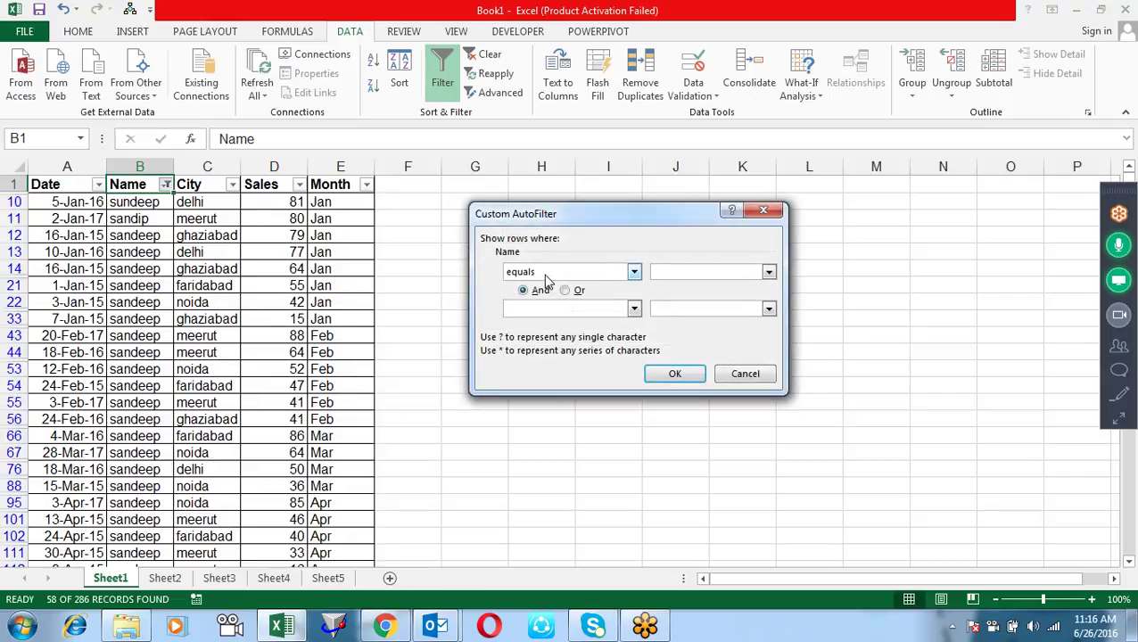
pyautogui.write('u')
pyautogui.press('Home')
pyautogui.write('*')
pyautogui.press('Return')
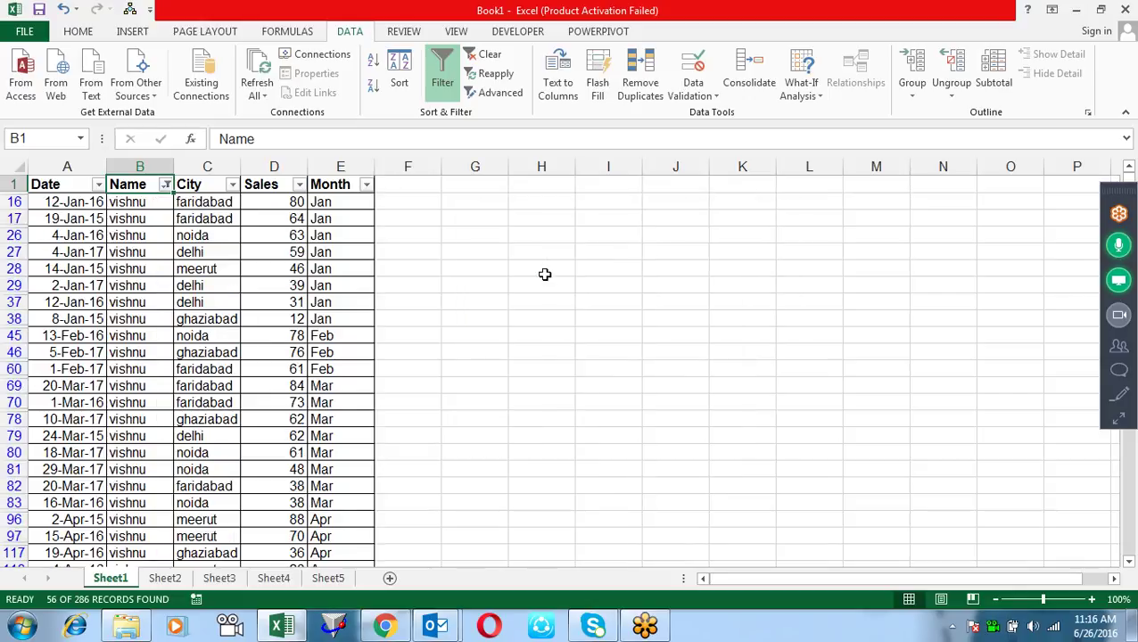
# Step: Filter the Name column with a Text Filters Equals condition of *ee*
pyautogui.hotkey('alt', 'Down')
pyautogui.press('f')
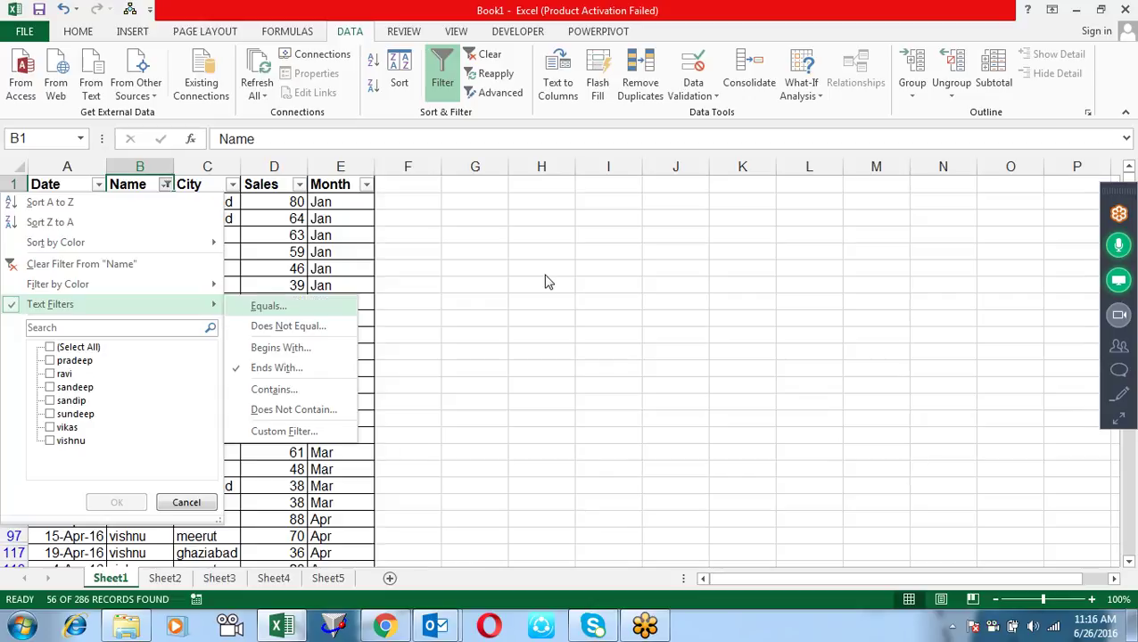
pyautogui.press('Down')
pyautogui.press('Down')
pyautogui.press('Up')
pyautogui.press('Up')
pyautogui.press('Return')
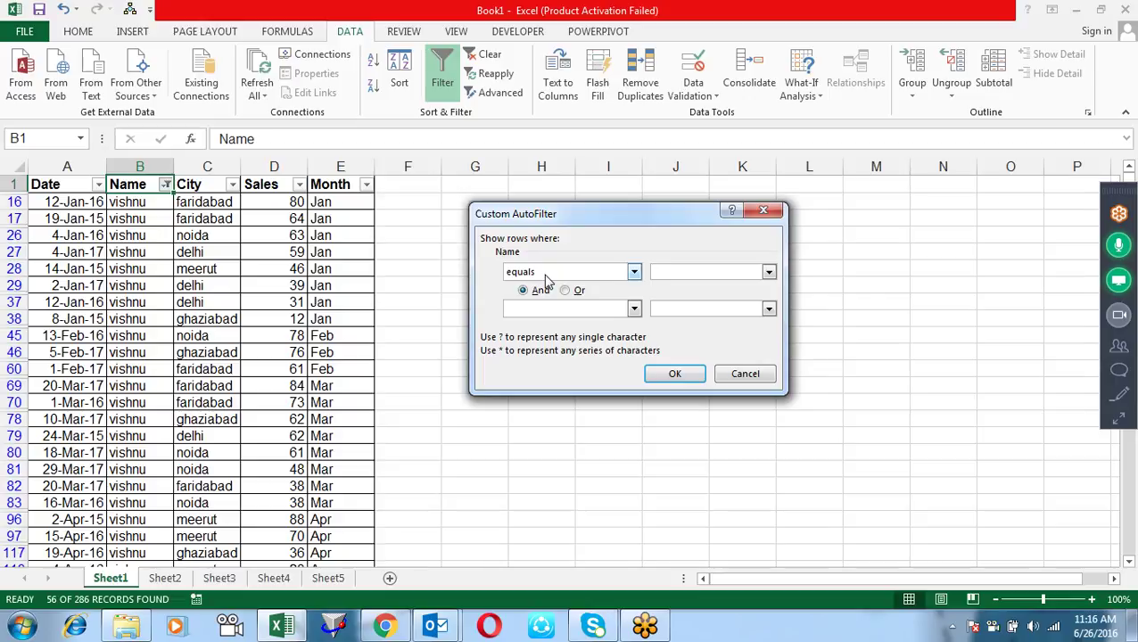
pyautogui.write('*ee')
pyautogui.write('*')
pyautogui.press('Return')
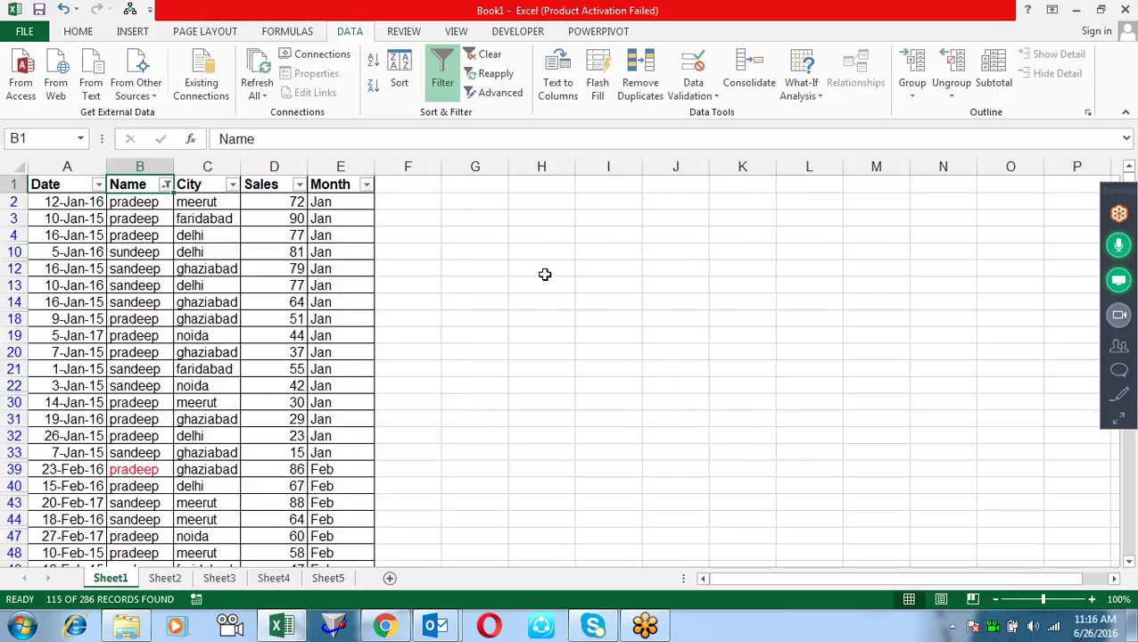
pyautogui.press('Down')
pyautogui.press('Up')
# Step: Reapply the Name Equals filter with ????? to keep only five-character names
pyautogui.hotkey('alt', 'Down')
pyautogui.press('Down')
pyautogui.press('f')
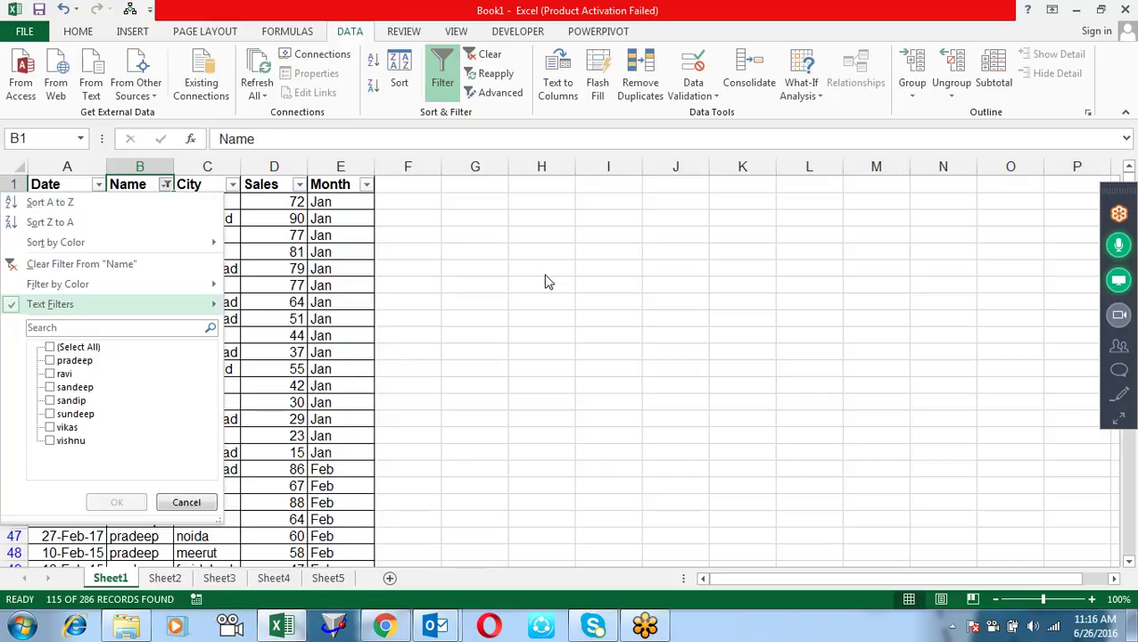
pyautogui.press('Return')
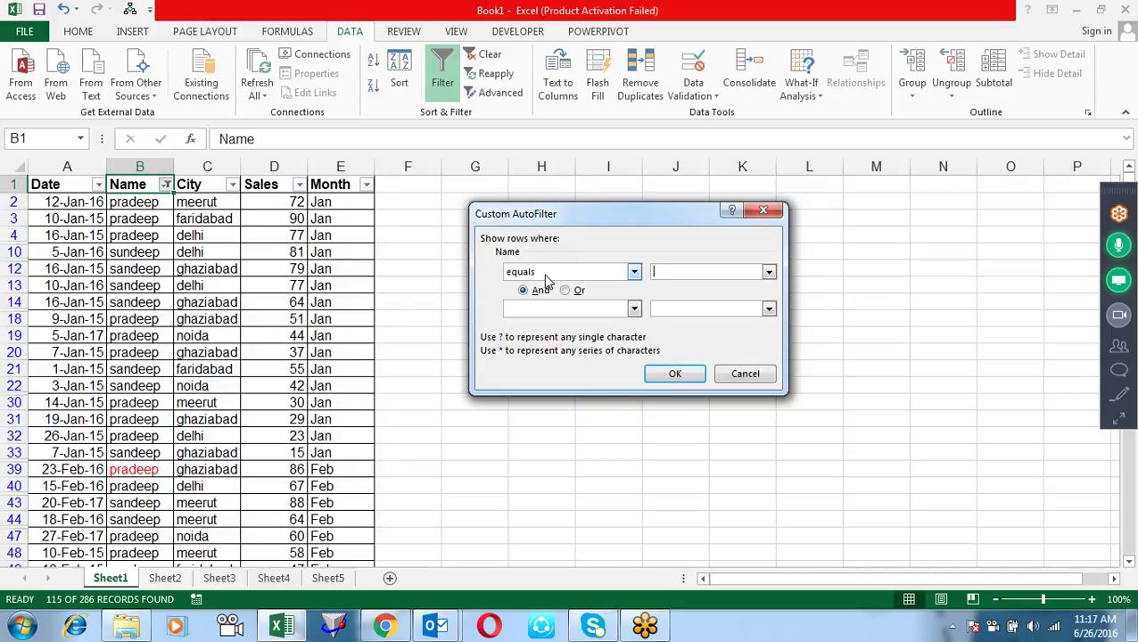
pyautogui.write('?????')
pyautogui.press('Return')
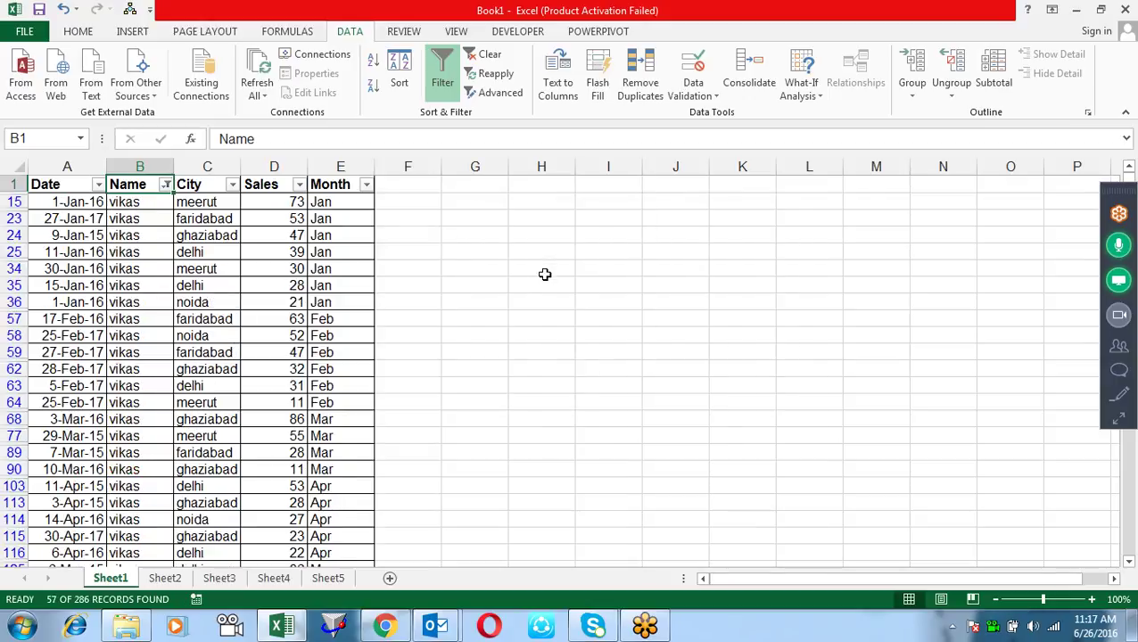
# Step: Jump through the 57 remaining vikas rows and back to the Name header
pyautogui.press('Down')
pyautogui.press('Down')
pyautogui.press('Down')
pyautogui.press('Down')
pyautogui.press('Down')
pyautogui.press('Down')
pyautogui.press('Down')
pyautogui.press('Down')
pyautogui.press('Down')
pyautogui.press('Down')
pyautogui.press('Down')
pyautogui.press('Down')
pyautogui.press('Down')
pyautogui.press('Down')
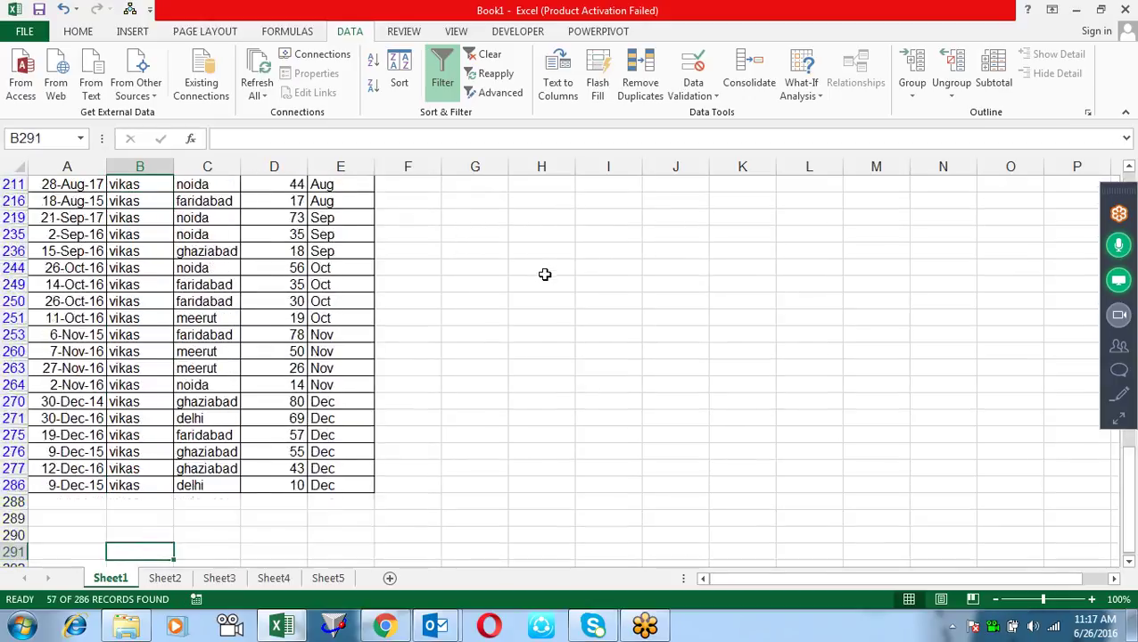
pyautogui.press('Down')
pyautogui.press('Down')
pyautogui.press('Down')
pyautogui.press('Up')
pyautogui.press('Up')
pyautogui.press('Up')
pyautogui.press('Up')
pyautogui.press('Up')
pyautogui.press('Up')
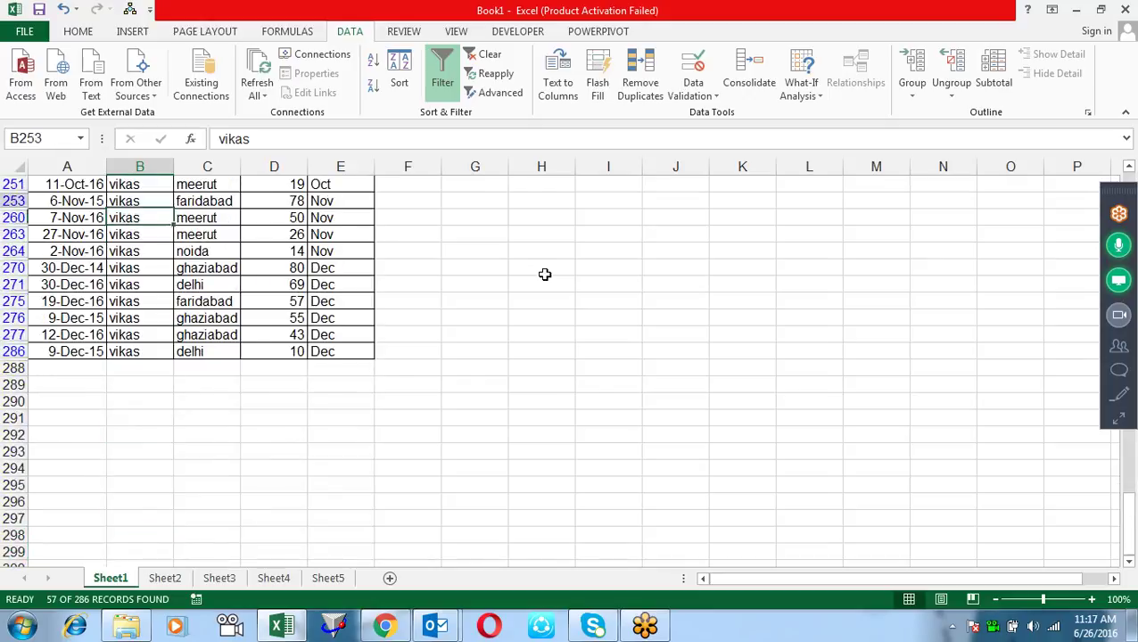
pyautogui.press('Up')
pyautogui.press('Up')
pyautogui.press('Up')
pyautogui.hotkey('ctrl', 'Up')
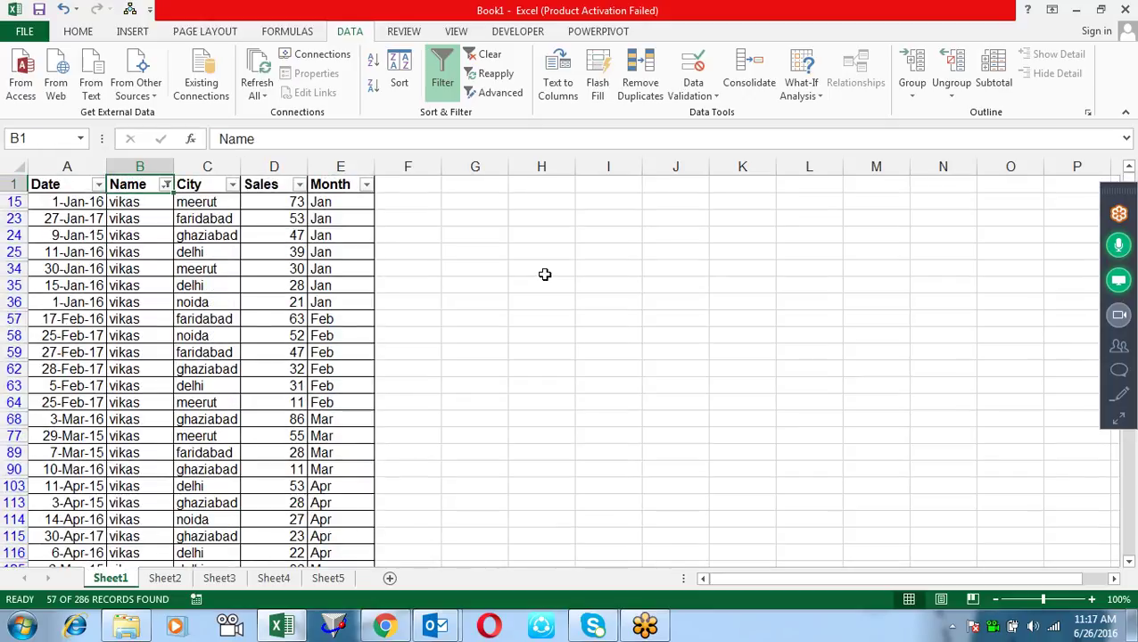
pyautogui.hotkey('alt', 'Down')
pyautogui.press('Down')
pyautogui.press('Down')
pyautogui.press('Down')
pyautogui.press('Down')
pyautogui.press('Down')
pyautogui.press('Down')
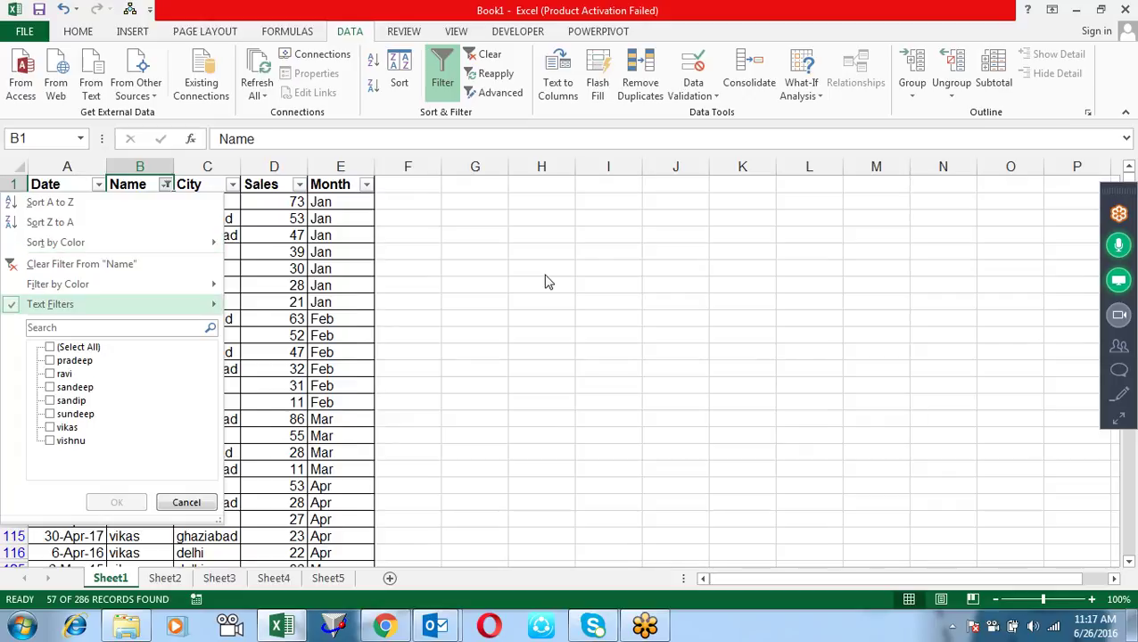
# Step: Dismiss the Equals dialog unchanged and tick (Select All) to show all 286 rows
pyautogui.press('Right')
pyautogui.press('Return')
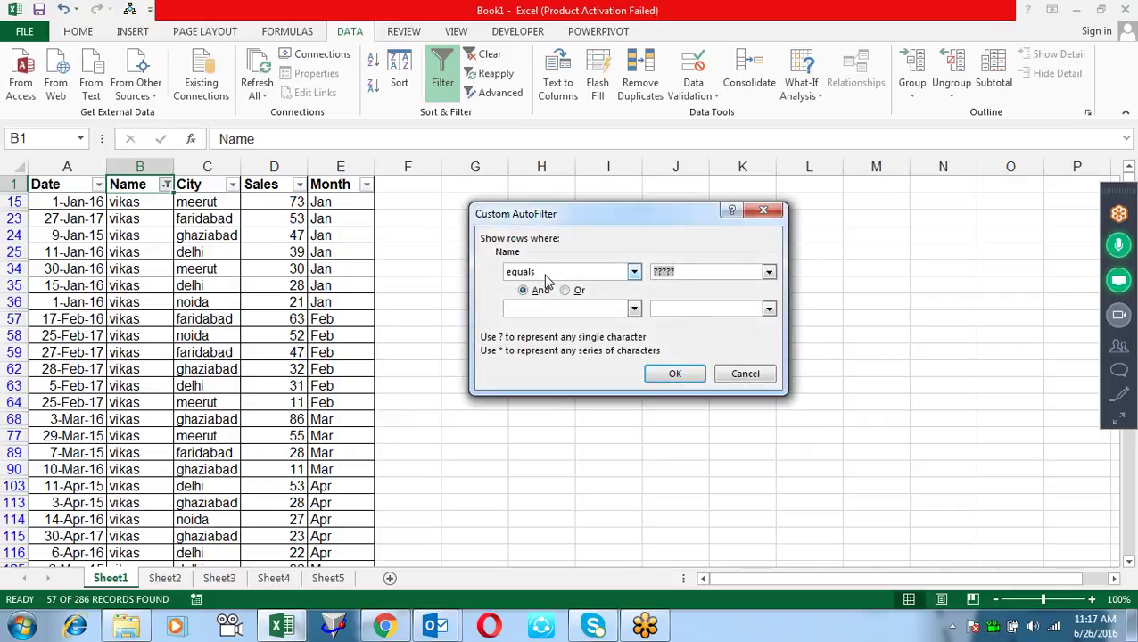
pyautogui.press('Return')
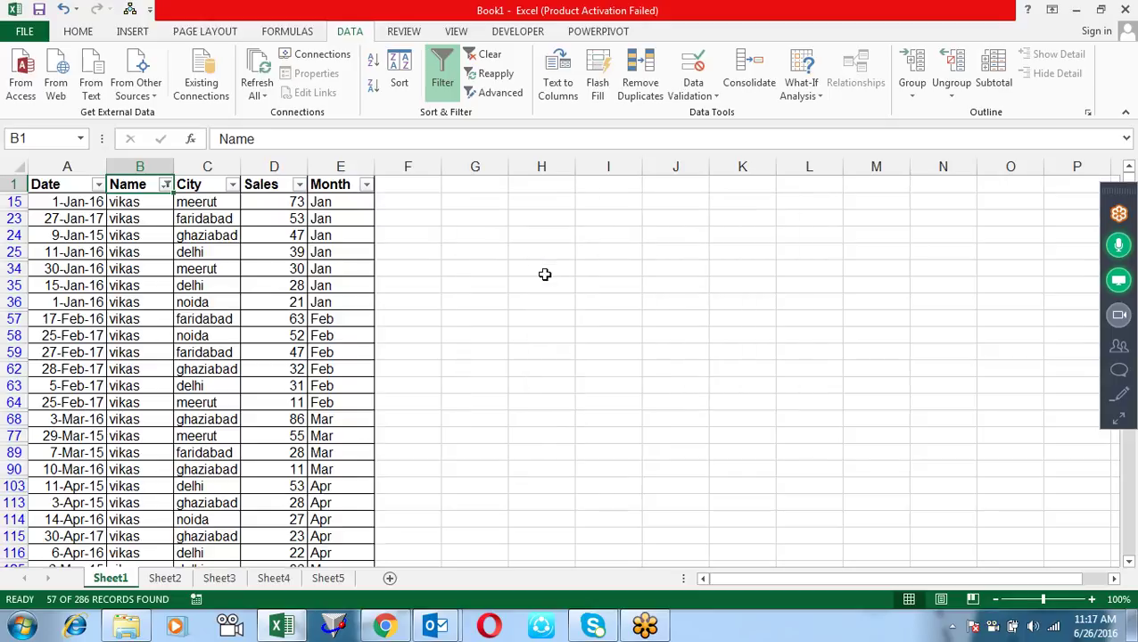
pyautogui.hotkey('alt', 'Down')
pyautogui.press('Up')
pyautogui.press('Down')
pyautogui.press('Down')
pyautogui.press('space')
pyautogui.press('Return')
pyautogui.press('Down')
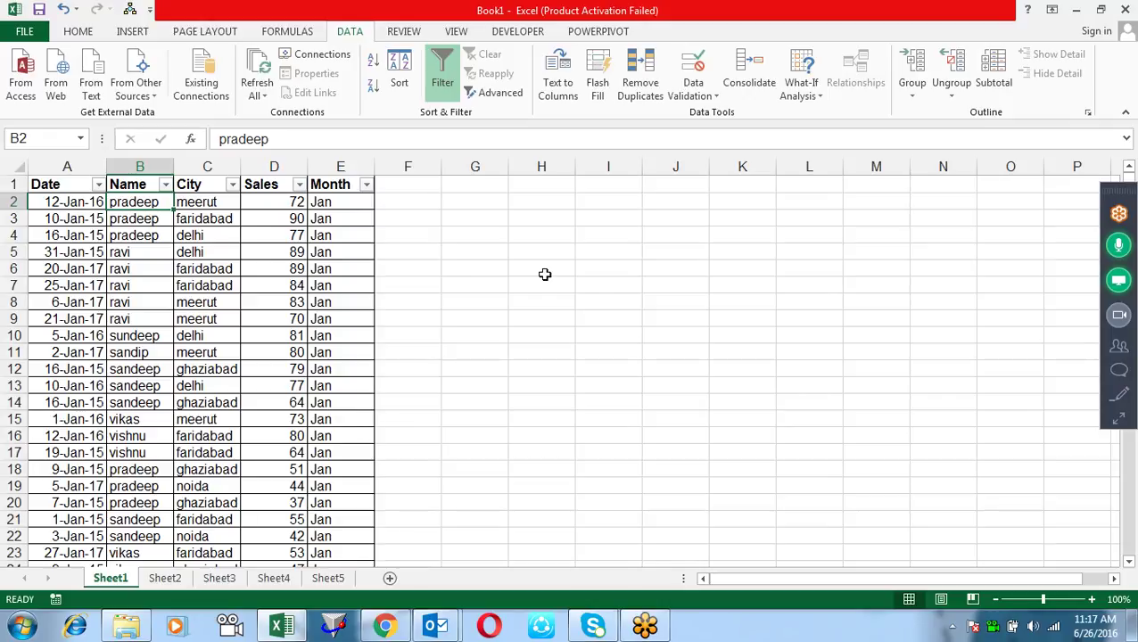
# Step: Run a Find Next for the wildcard pattern ????, then close the dialog
pyautogui.hotkey('ctrl', 'f')
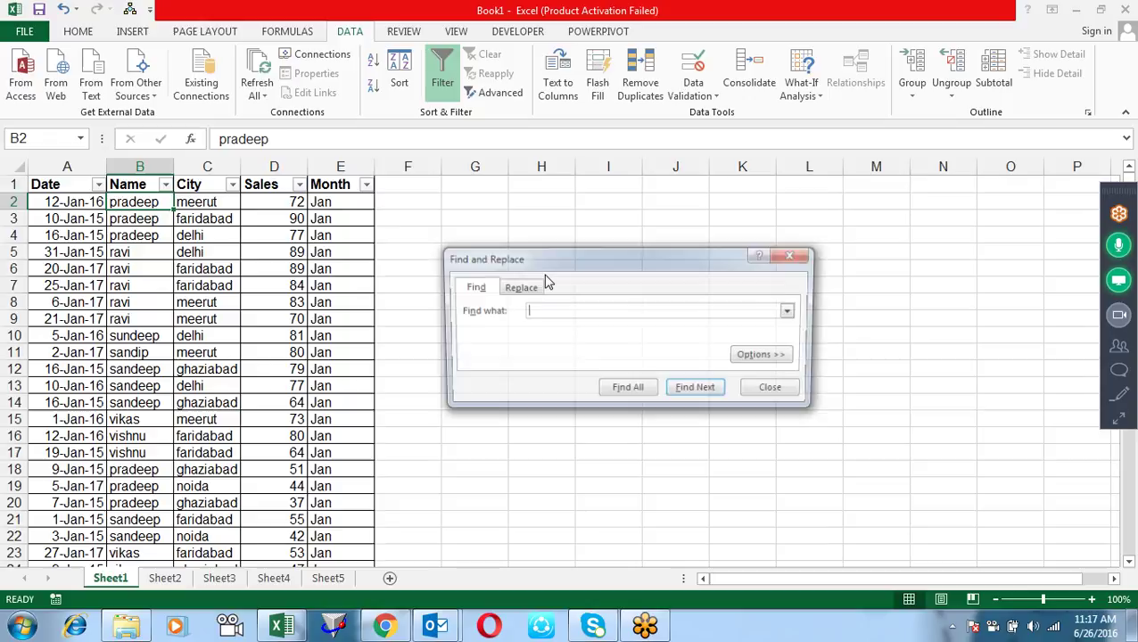
pyautogui.write('????')
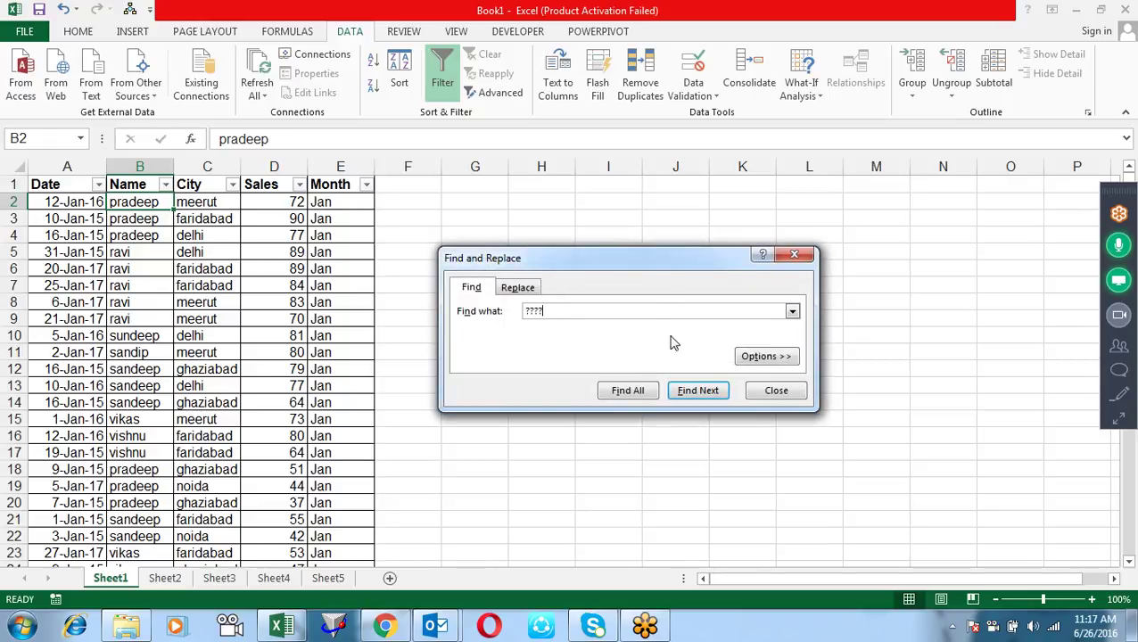
pyautogui.click(701, 391)
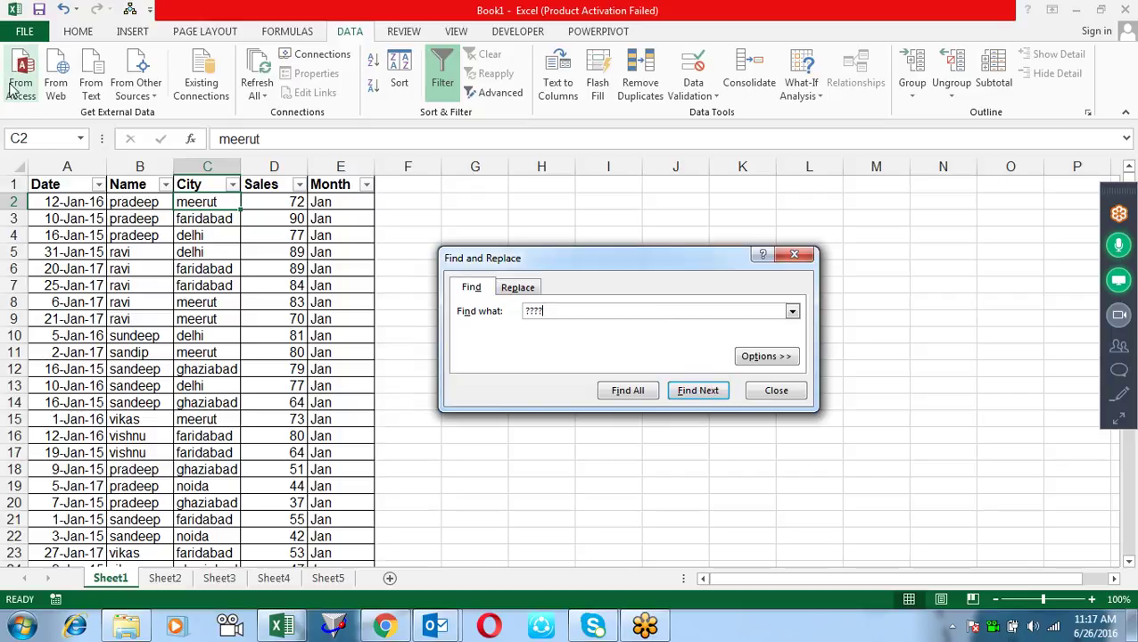
pyautogui.press('Escape')
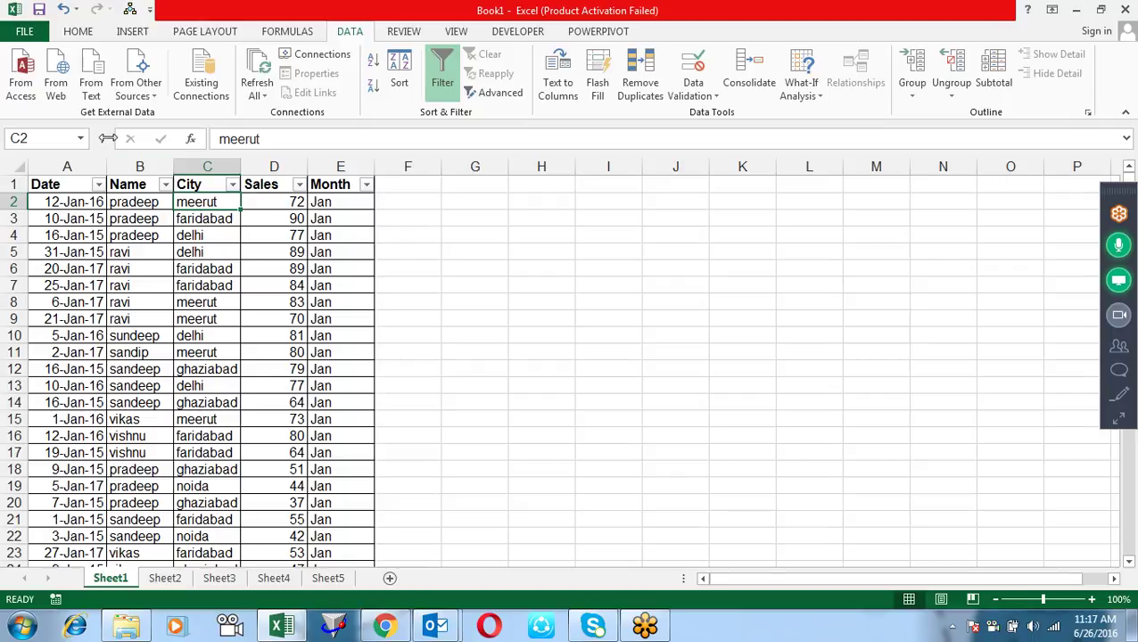
# Step: Select the Name column and step through four-letter name matches for ????
pyautogui.click(214, 184)
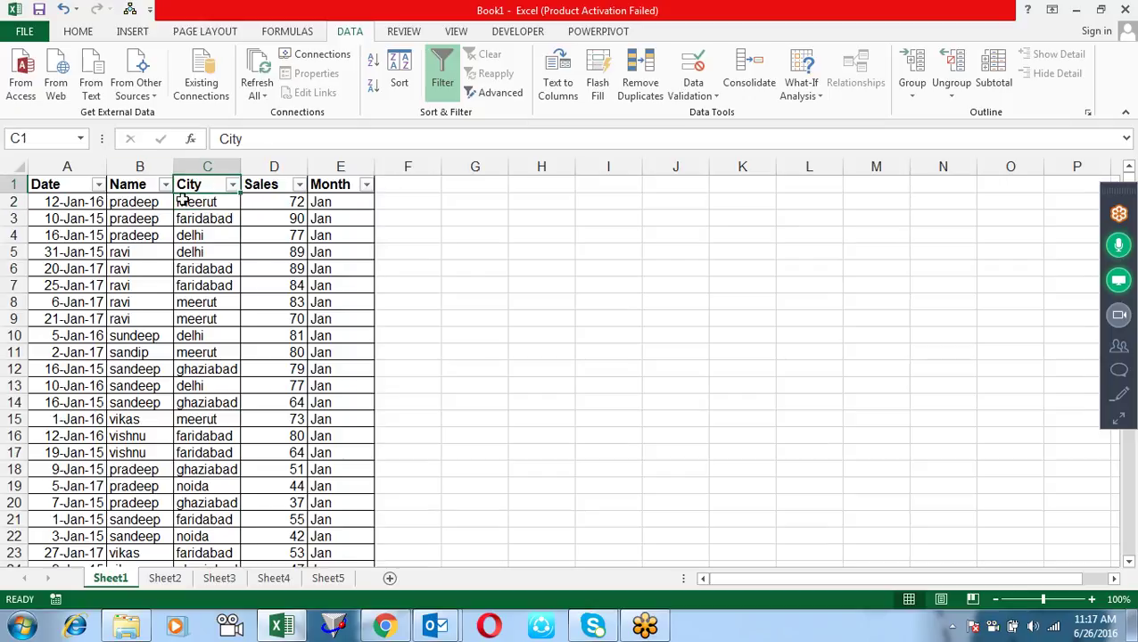
pyautogui.click(140, 166)
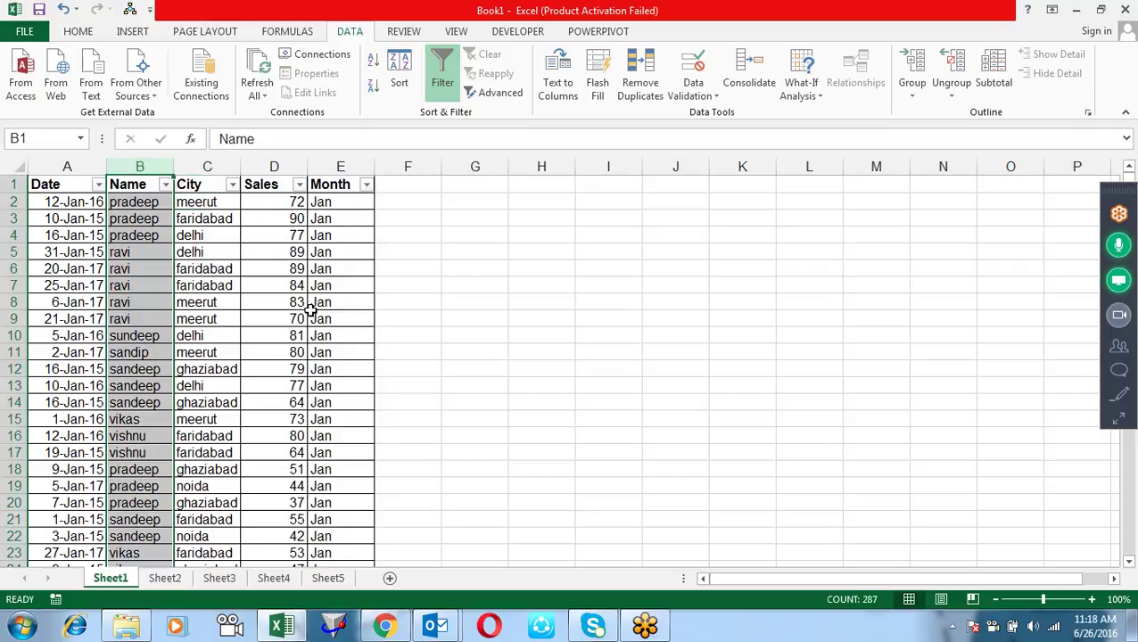
pyautogui.hotkey('ctrl', 'f')
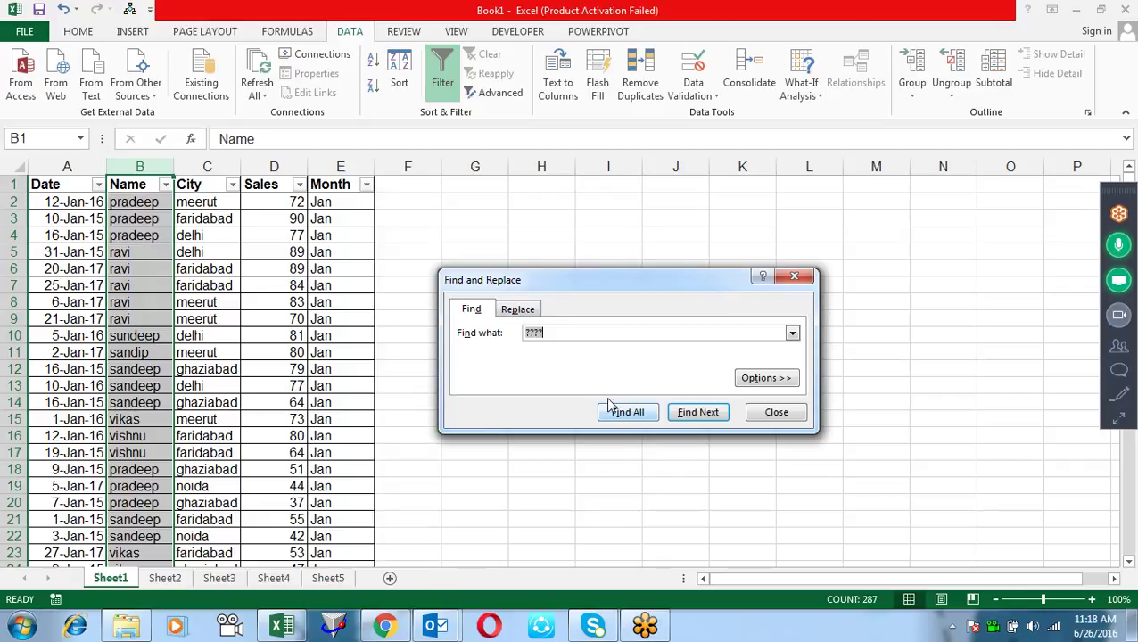
pyautogui.click(682, 415)
pyautogui.click(686, 416)
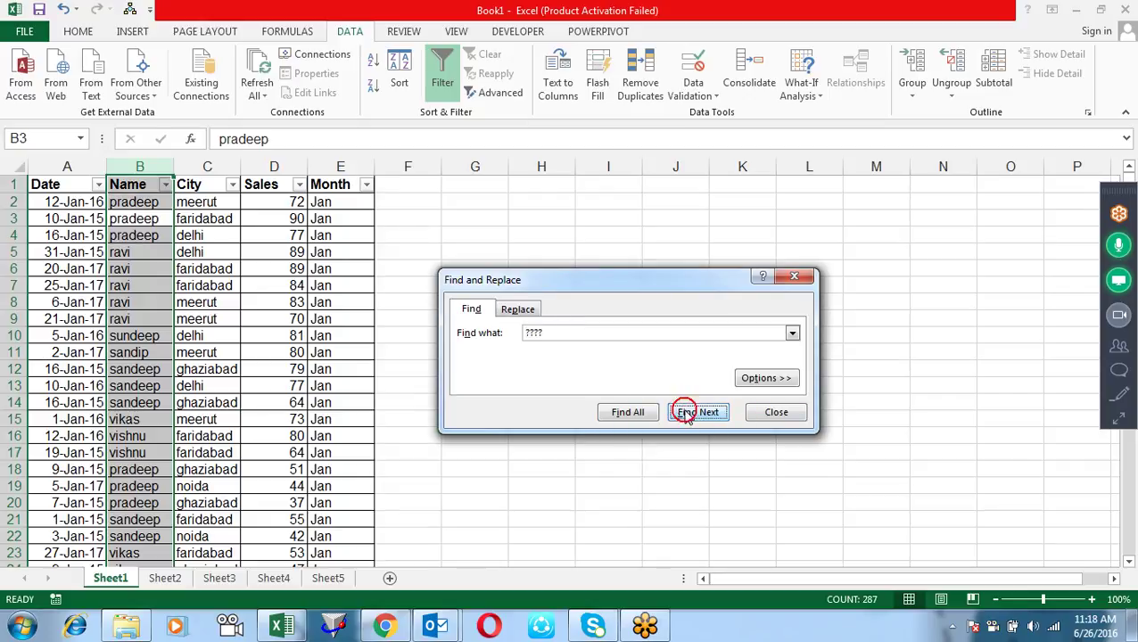
pyautogui.click(686, 415)
pyautogui.click(686, 416)
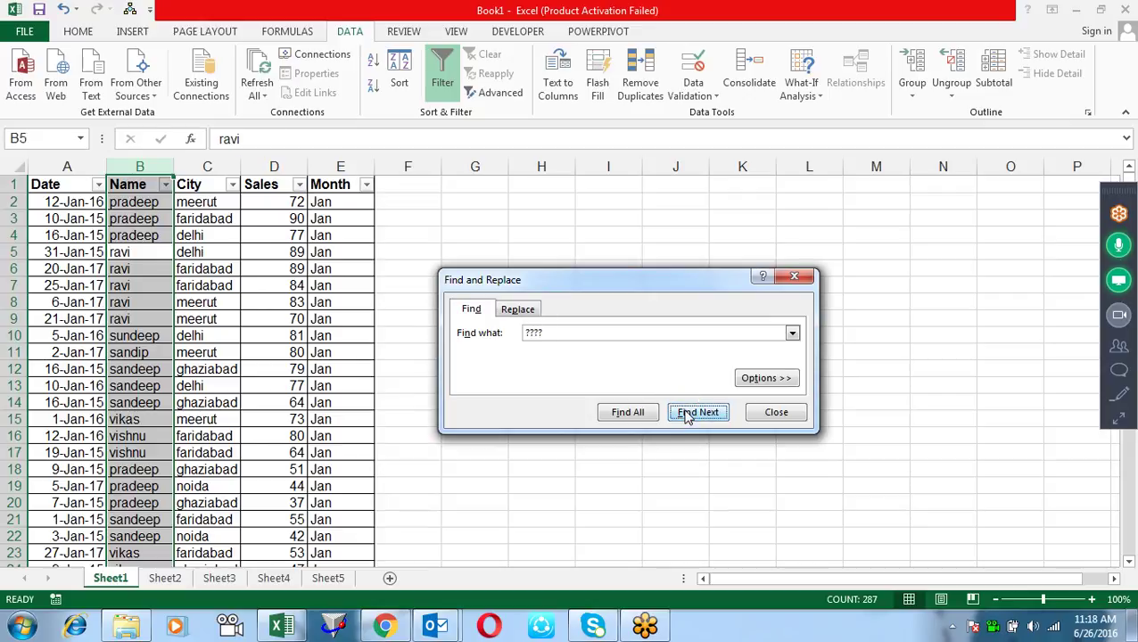
# Step: Extend the pattern to ????? and step through five-letter name matches, then close
pyautogui.doubleClick(583, 331)
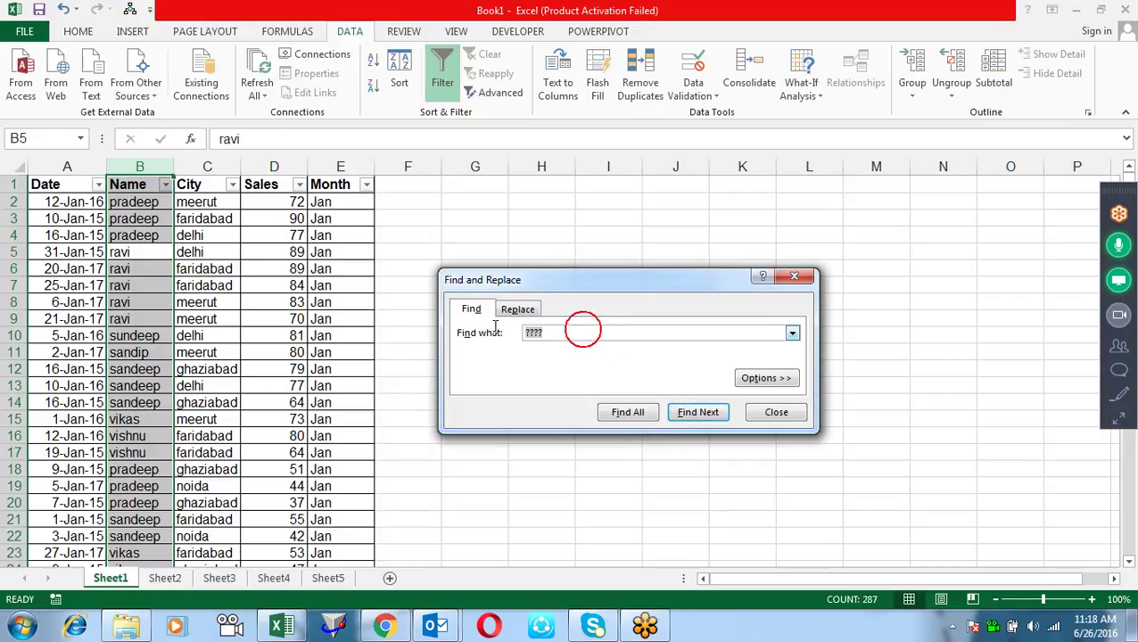
pyautogui.click(561, 330)
pyautogui.click(562, 332)
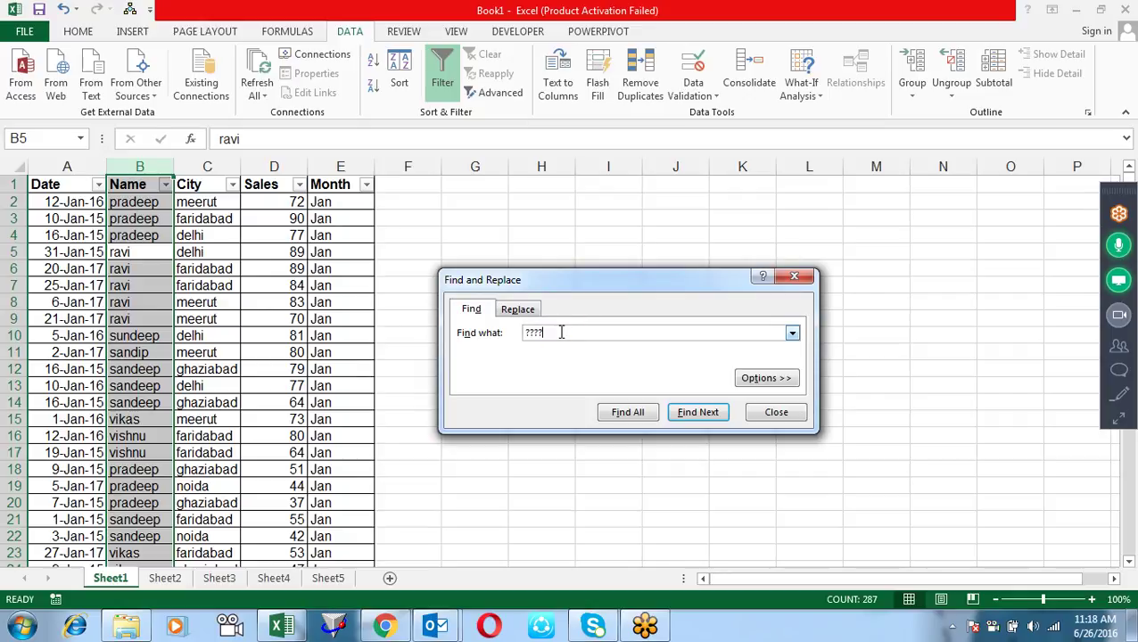
pyautogui.write('?')
pyautogui.press('Return')
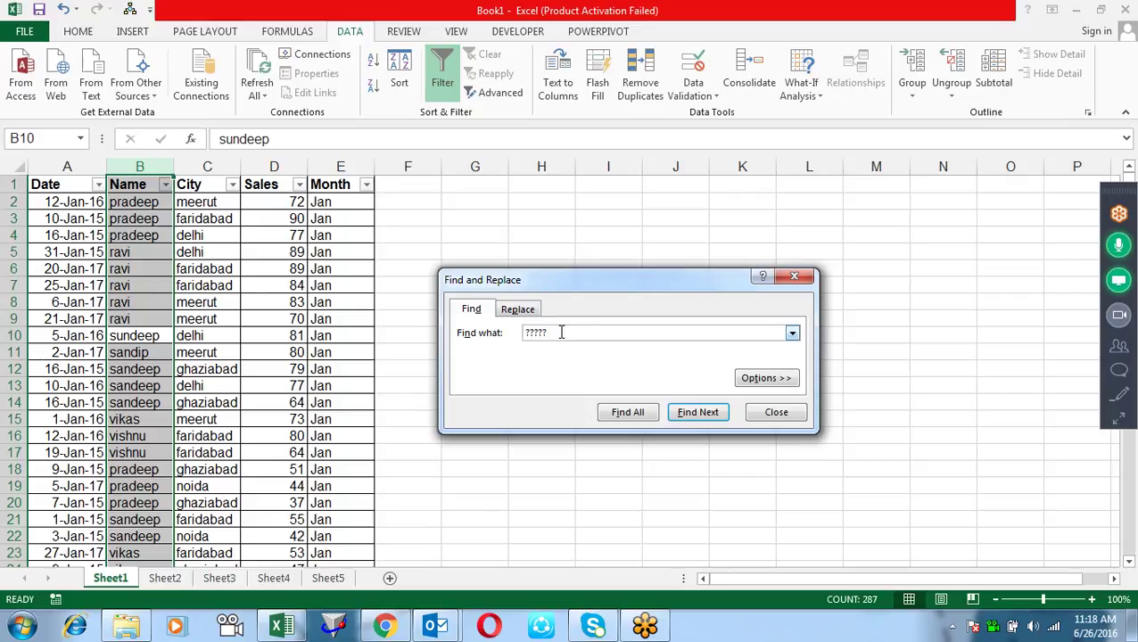
pyautogui.press('Return')
pyautogui.press('Return')
pyautogui.press('Return')
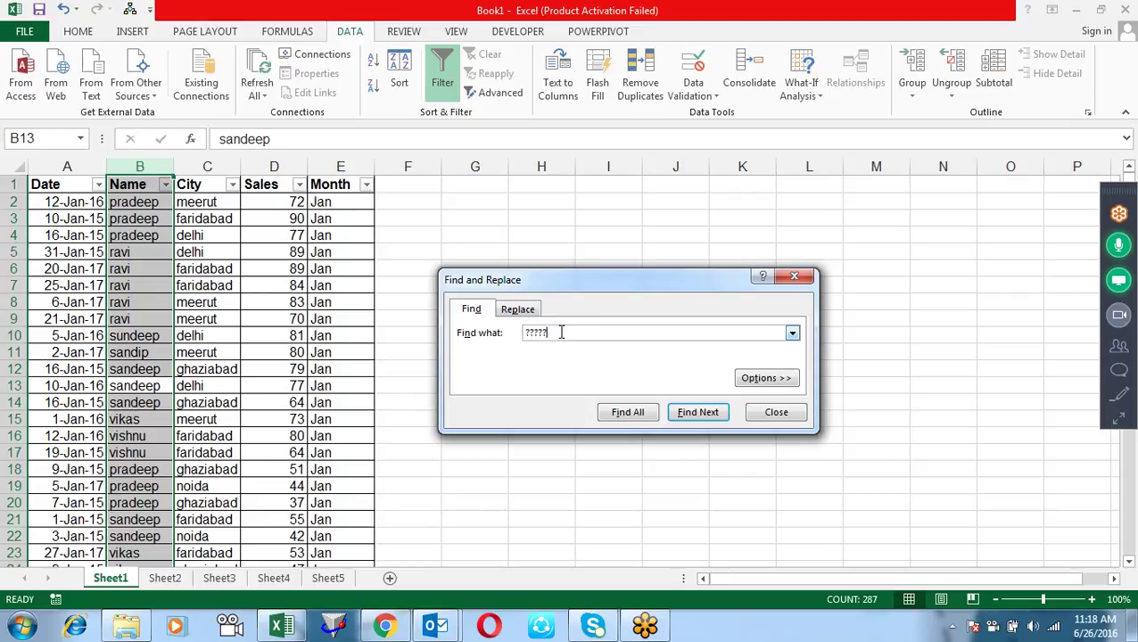
pyautogui.press('Escape')
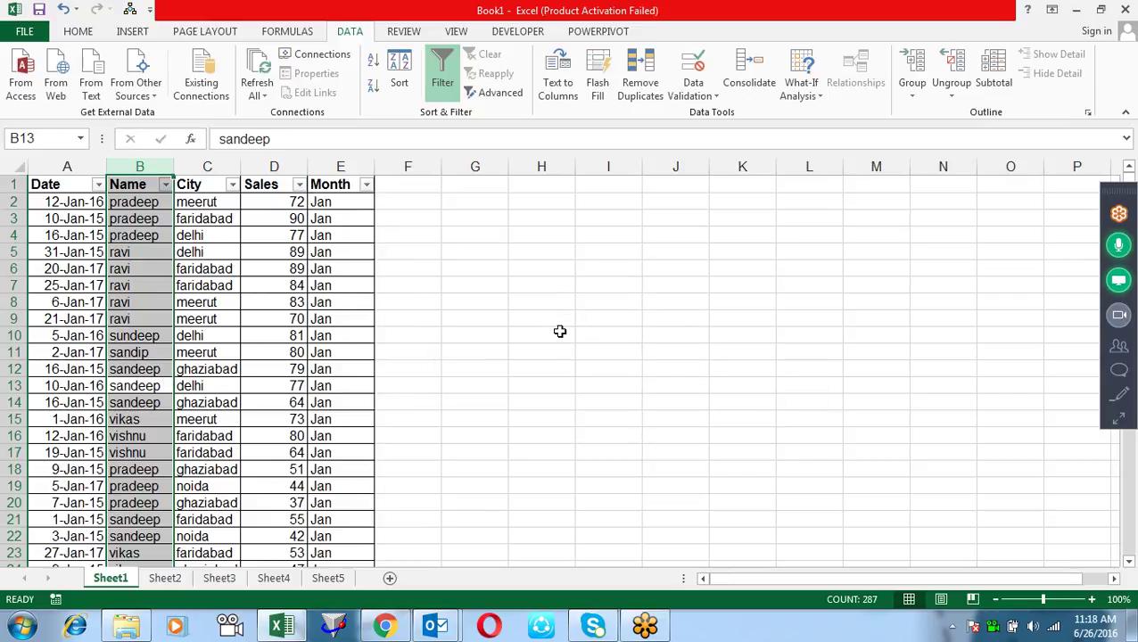
# Step: Turn on Match case and step through case-matched ????? name matches
pyautogui.hotkey('ctrl', 'f')
pyautogui.click(522, 331)
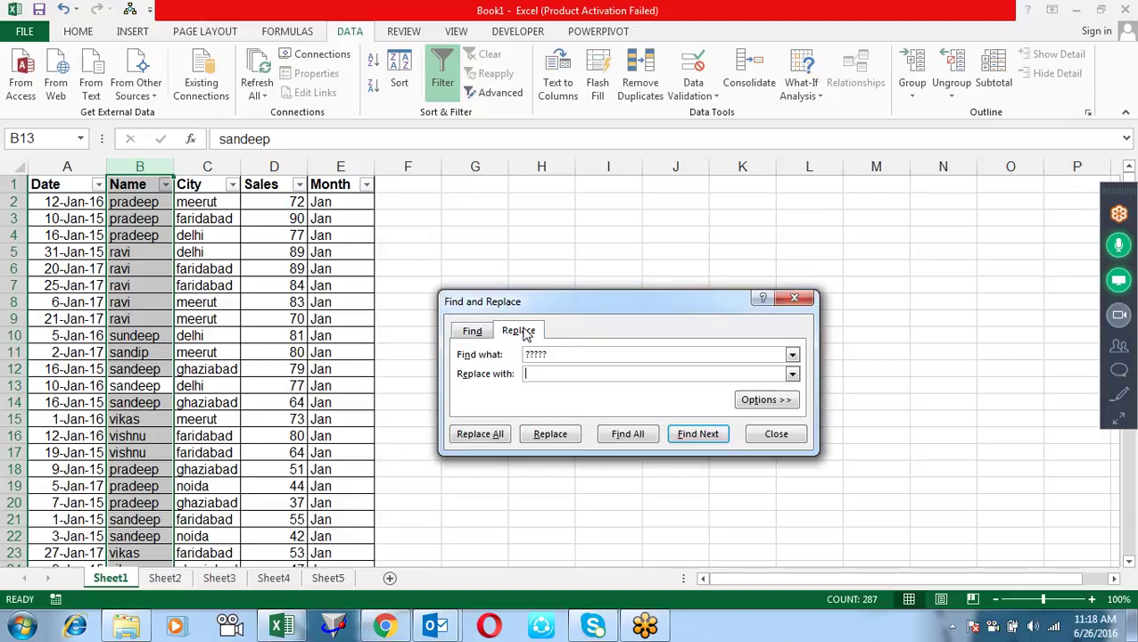
pyautogui.click(766, 400)
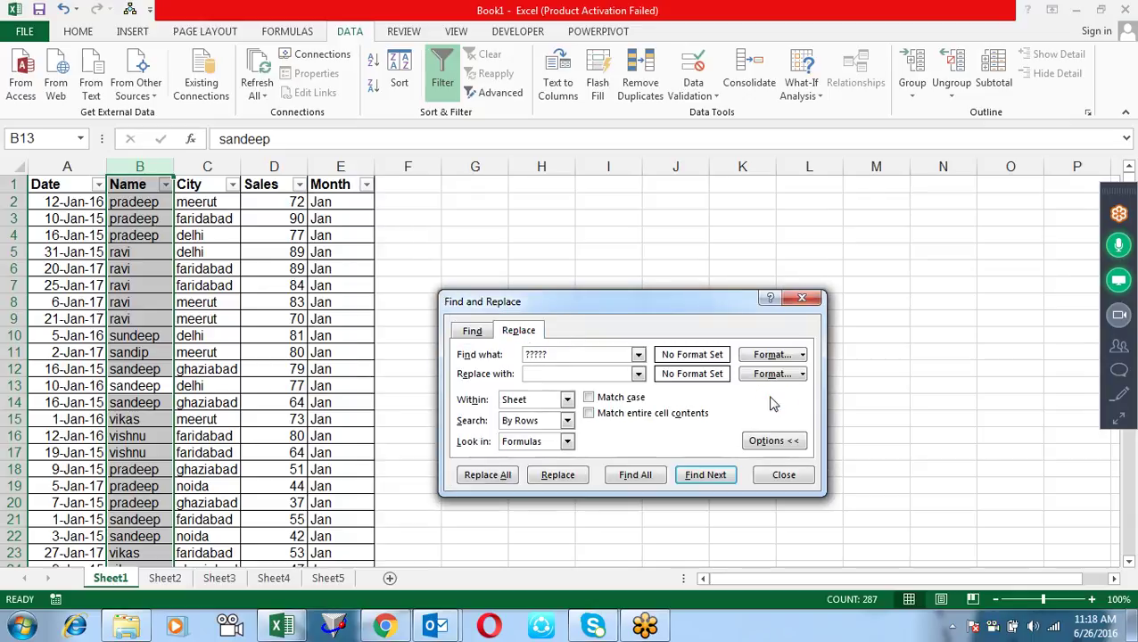
pyautogui.click(590, 398)
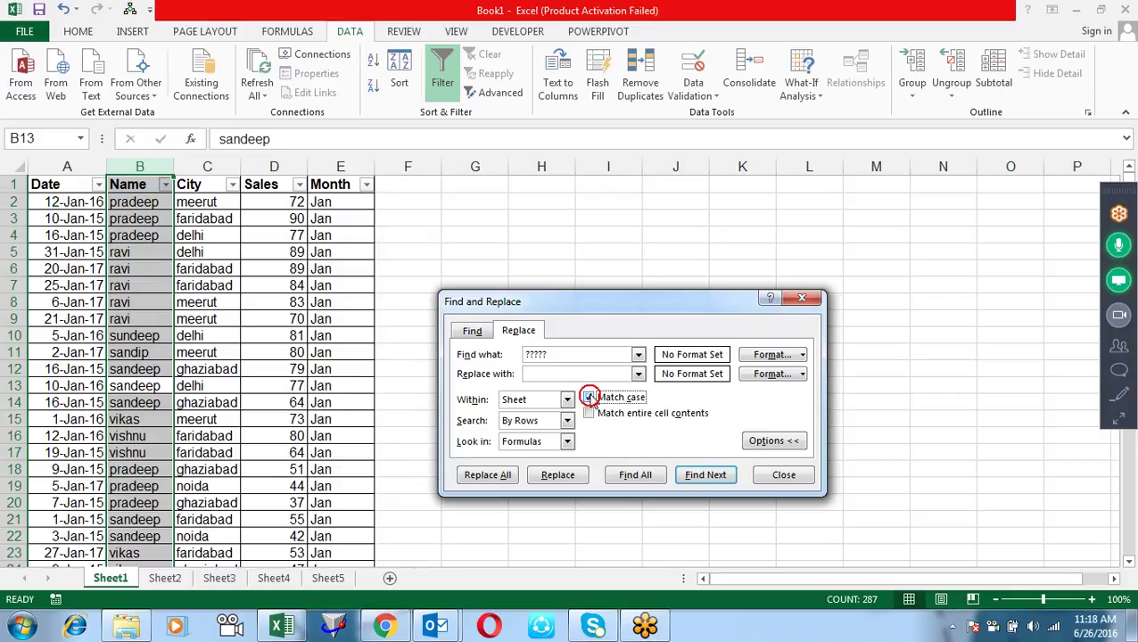
pyautogui.click(711, 478)
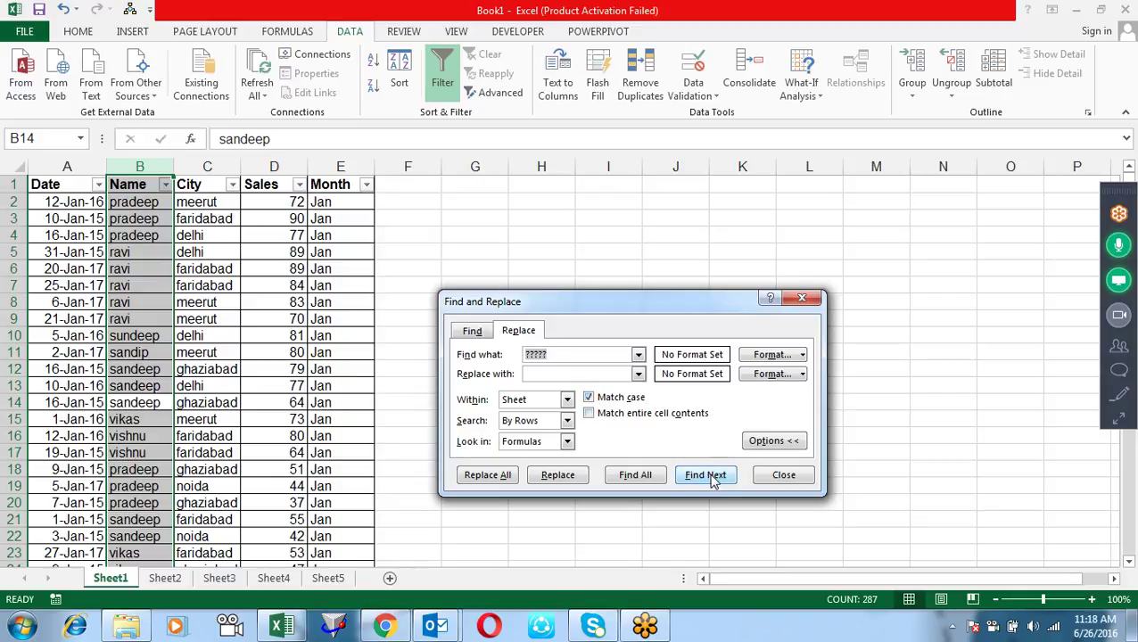
pyautogui.click(711, 478)
pyautogui.click(713, 481)
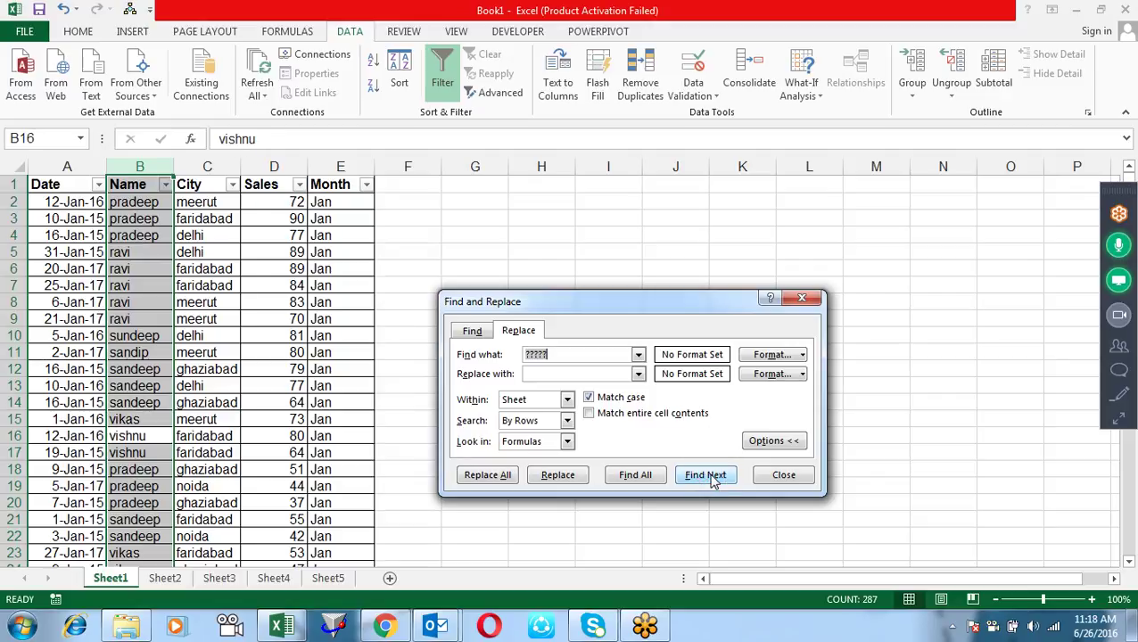
pyautogui.click(712, 481)
pyautogui.click(713, 481)
pyautogui.click(713, 482)
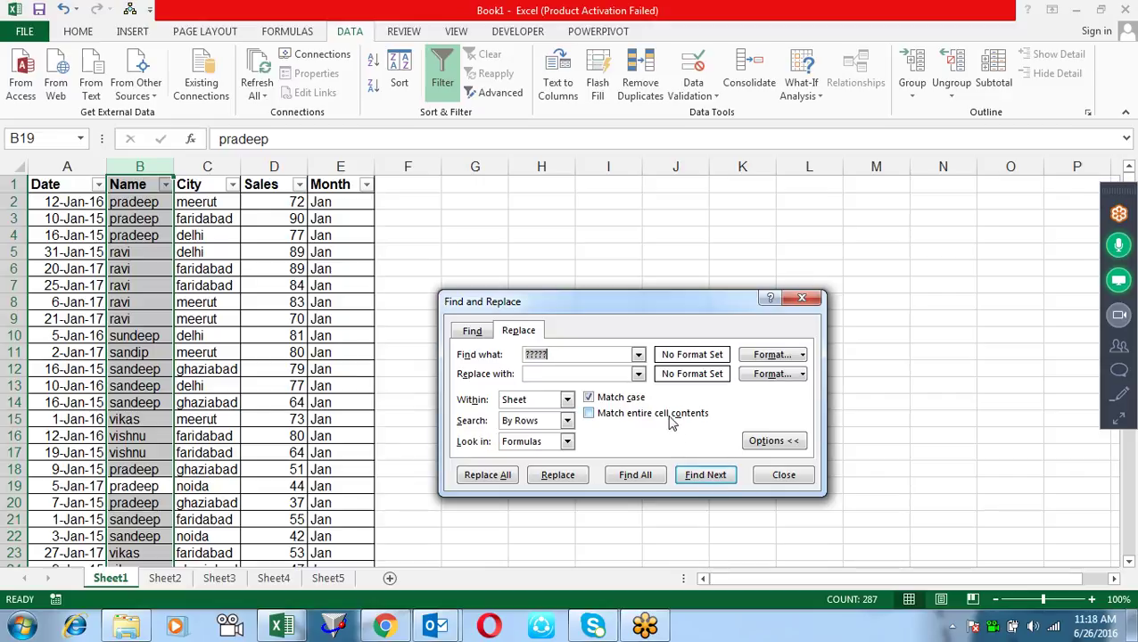
# Step: Add Match entire cell contents, step through the exact matches, and close the dialog
pyautogui.click(589, 414)
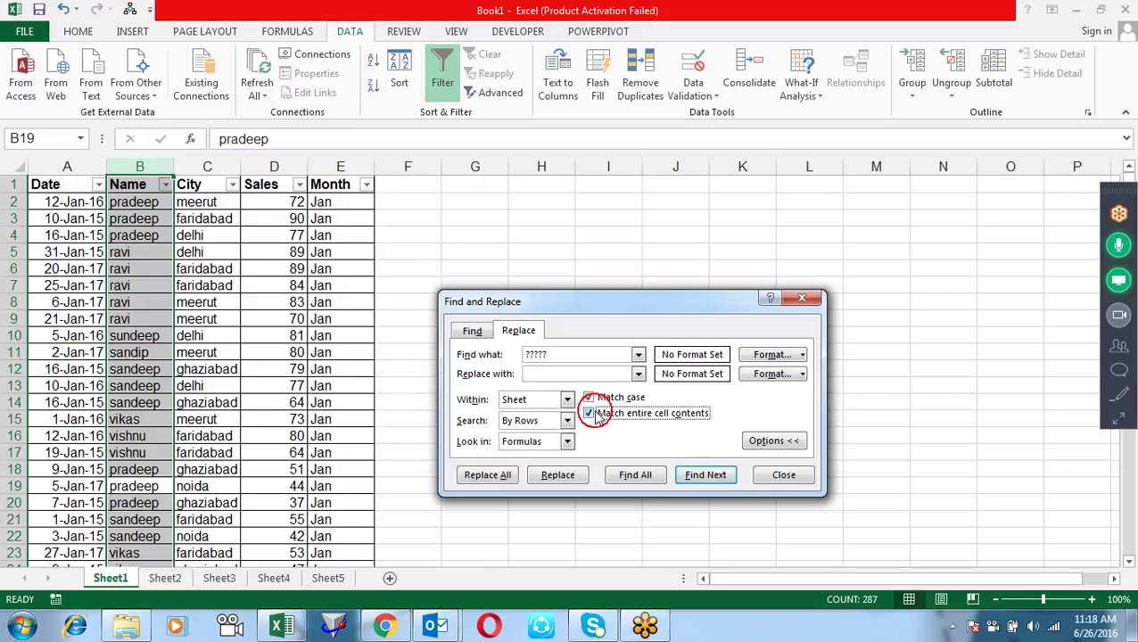
pyautogui.click(701, 476)
pyautogui.click(701, 475)
pyautogui.click(702, 478)
pyautogui.click(702, 478)
pyautogui.click(702, 478)
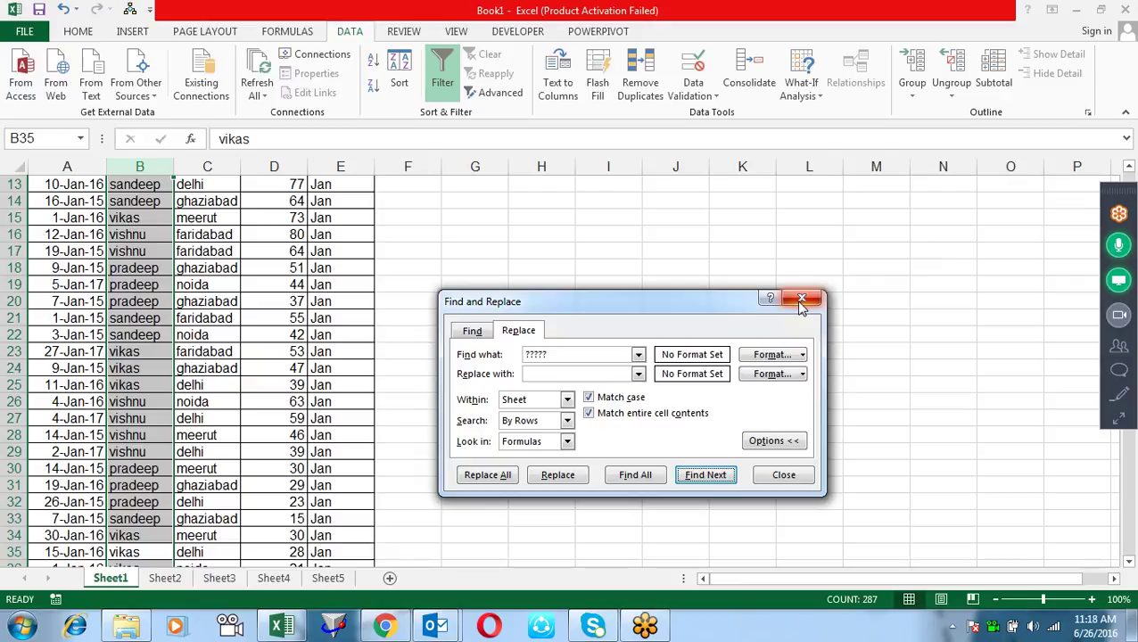
pyautogui.click(800, 300)
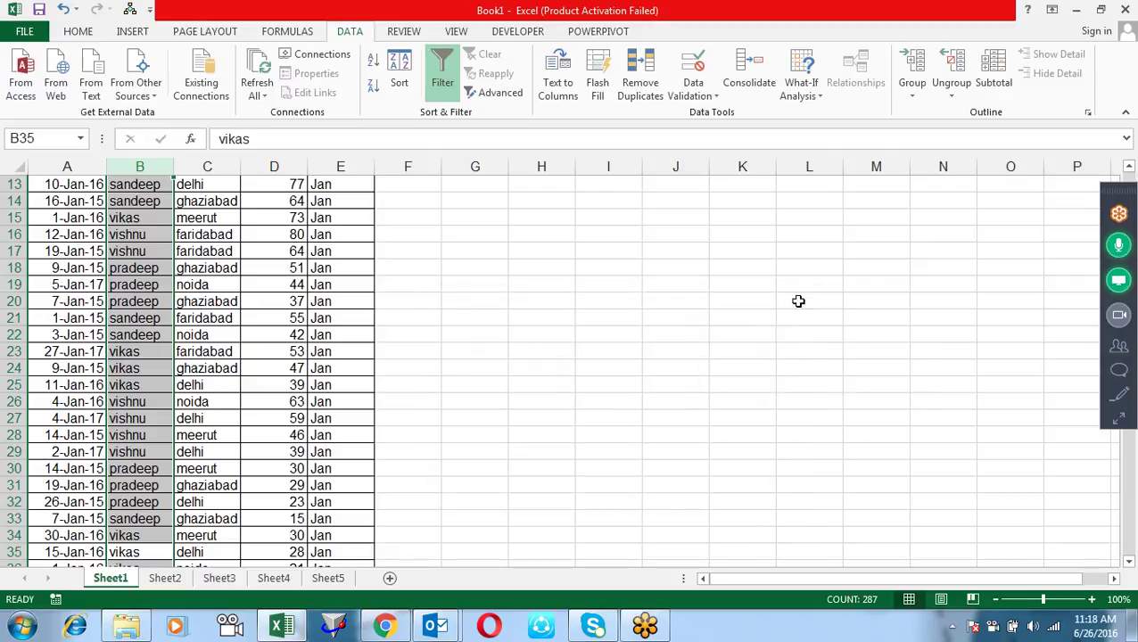
# Step: Fill Sales cell D3 (90) yellow from Home > Fill Color
pyautogui.click(217, 319)
pyautogui.press('Up')
pyautogui.press('Up')
pyautogui.press('Up')
pyautogui.press('Up')
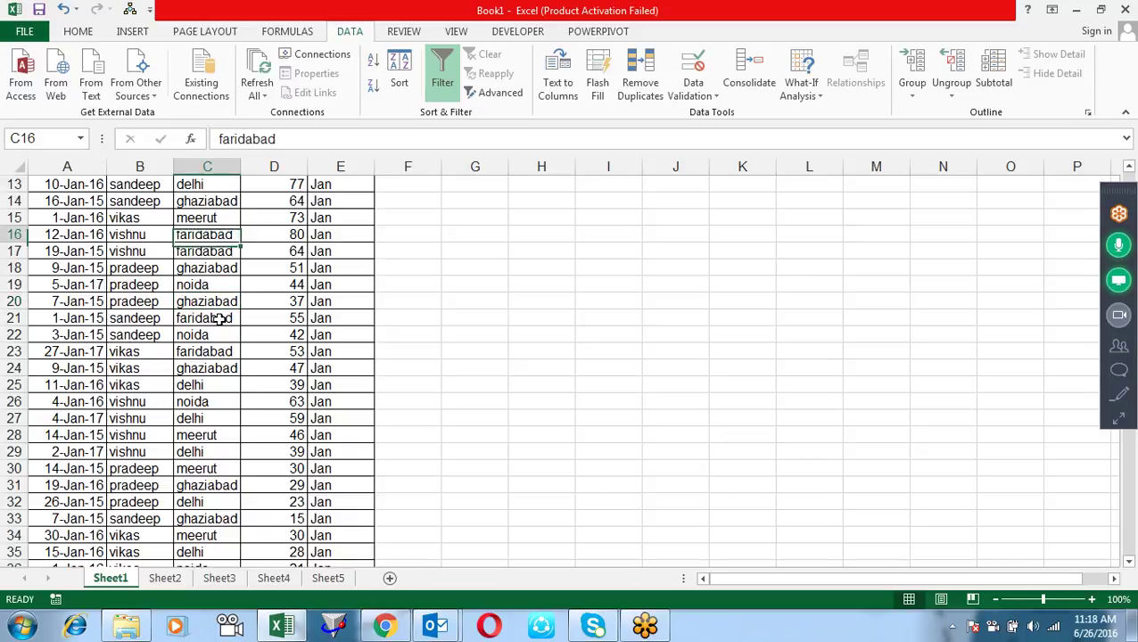
pyautogui.press('Up')
pyautogui.press('Up')
pyautogui.press('Up')
pyautogui.press('Down')
pyautogui.press('Down')
pyautogui.press('Right')
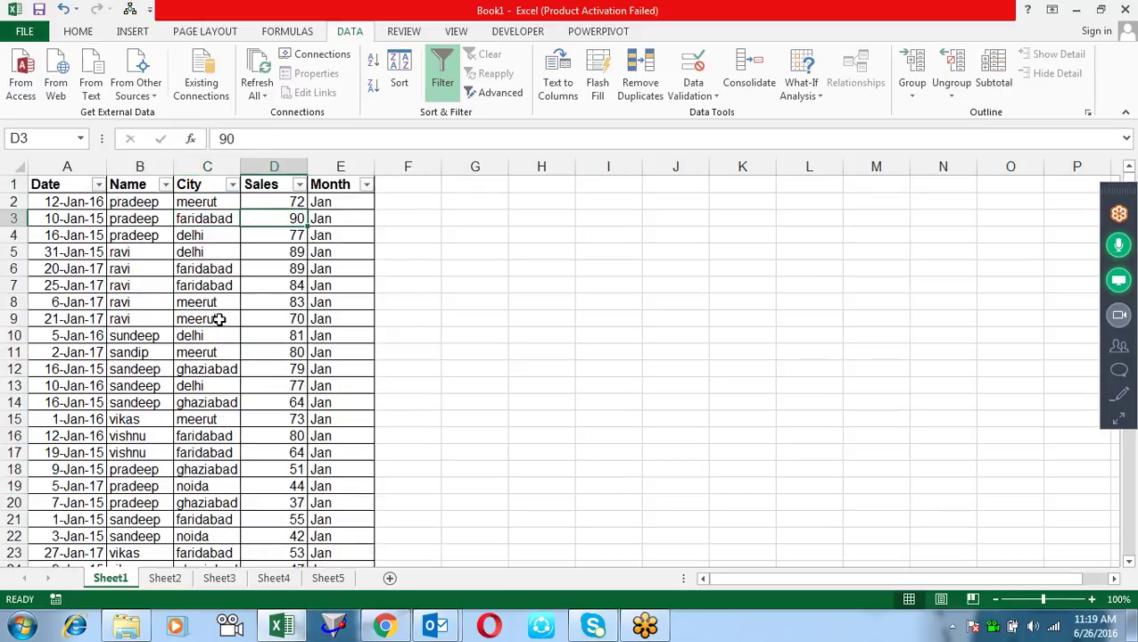
pyautogui.click(85, 34)
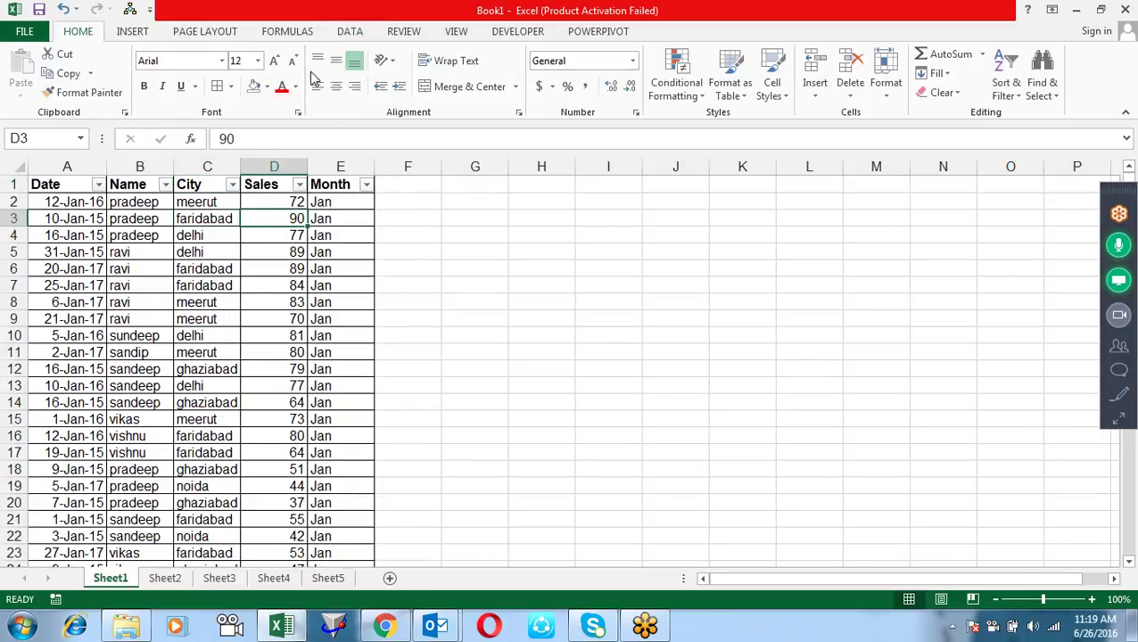
pyautogui.click(267, 87)
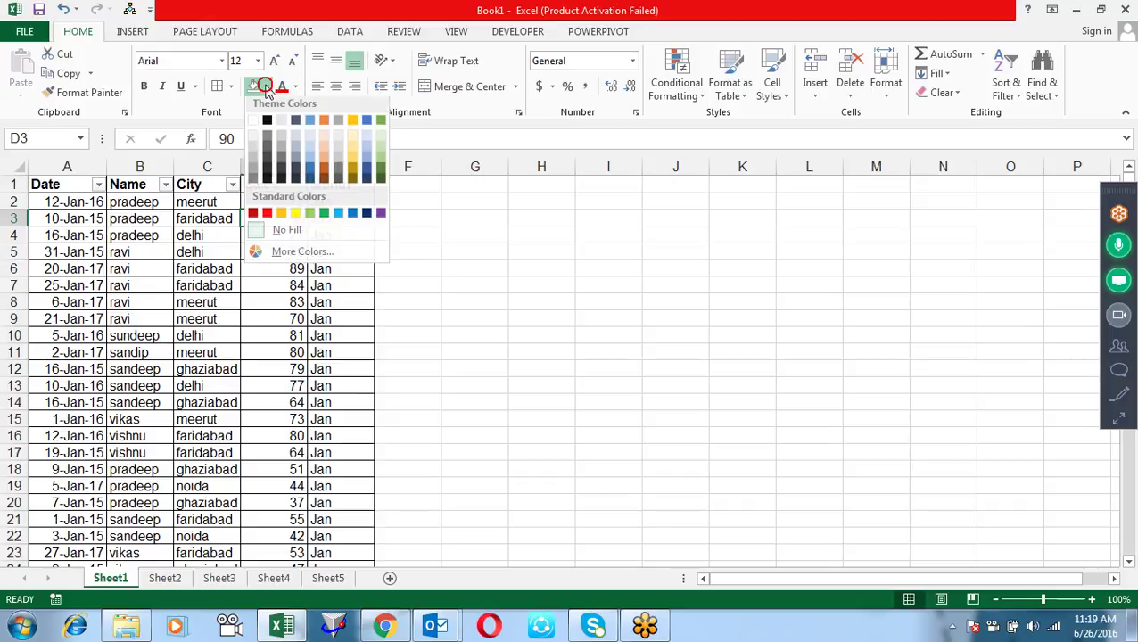
pyautogui.click(295, 217)
# Step: Repeat the yellow fill with F4 on D8 (83) and D12 (79)
pyautogui.click(290, 296)
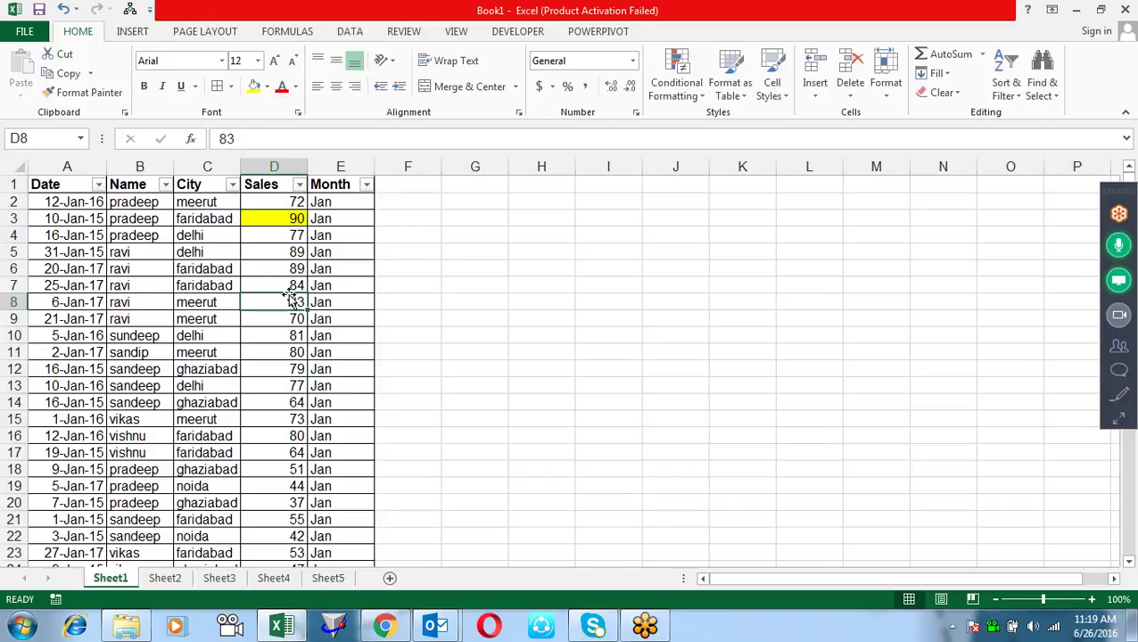
pyautogui.press('F4')
pyautogui.press('Down')
pyautogui.press('Down')
pyautogui.press('Down')
pyautogui.press('Down')
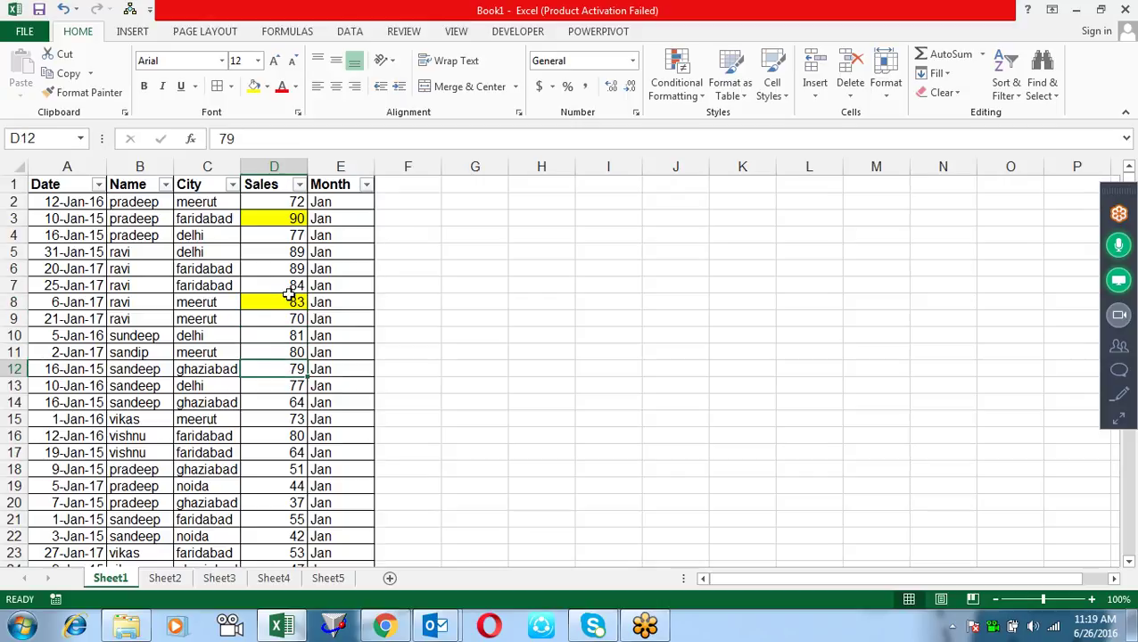
pyautogui.press('F4')
pyautogui.press('Right')
pyautogui.press('Right')
pyautogui.click(292, 299)
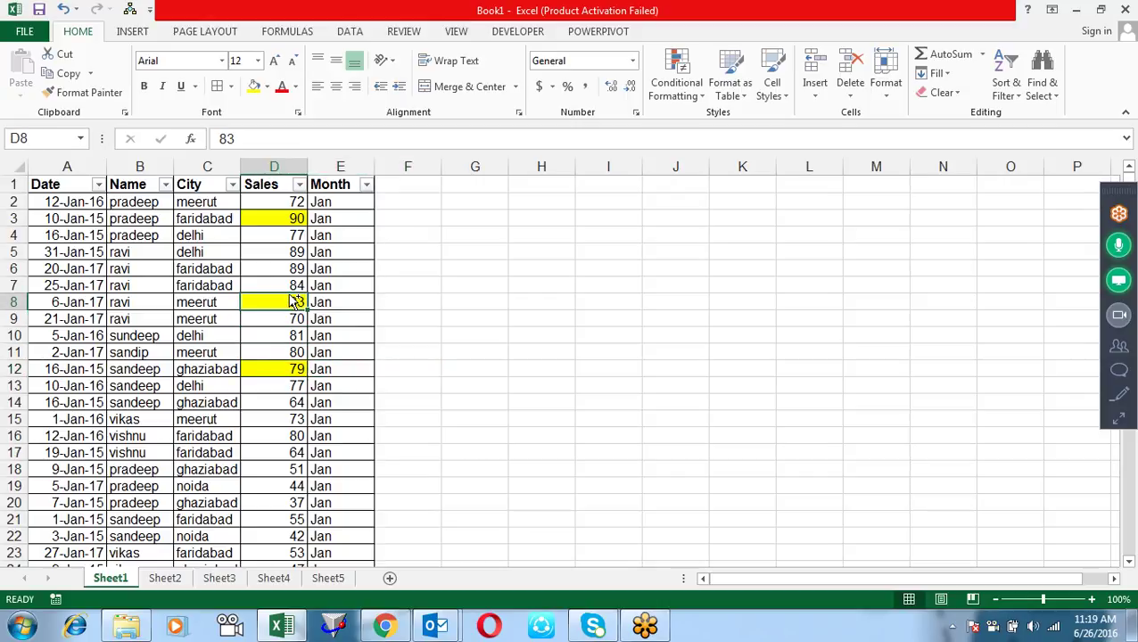
pyautogui.hotkey('ctrl', 'f')
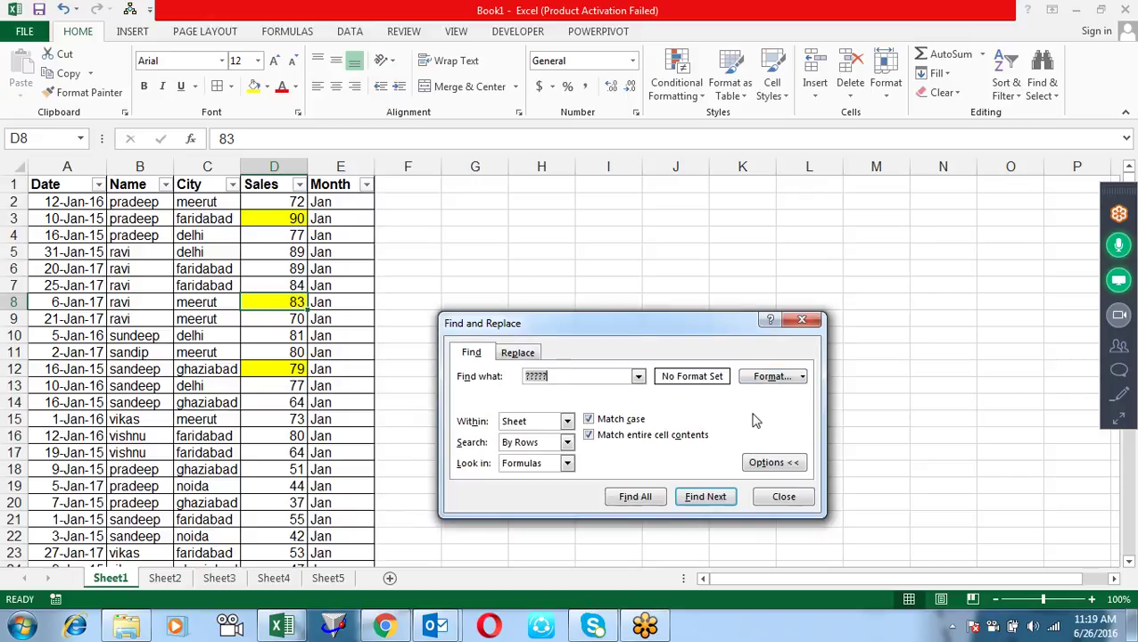
# Step: Set the Find format to D3's yellow fill and clear the wildcard search text
pyautogui.click(775, 462)
pyautogui.click(776, 423)
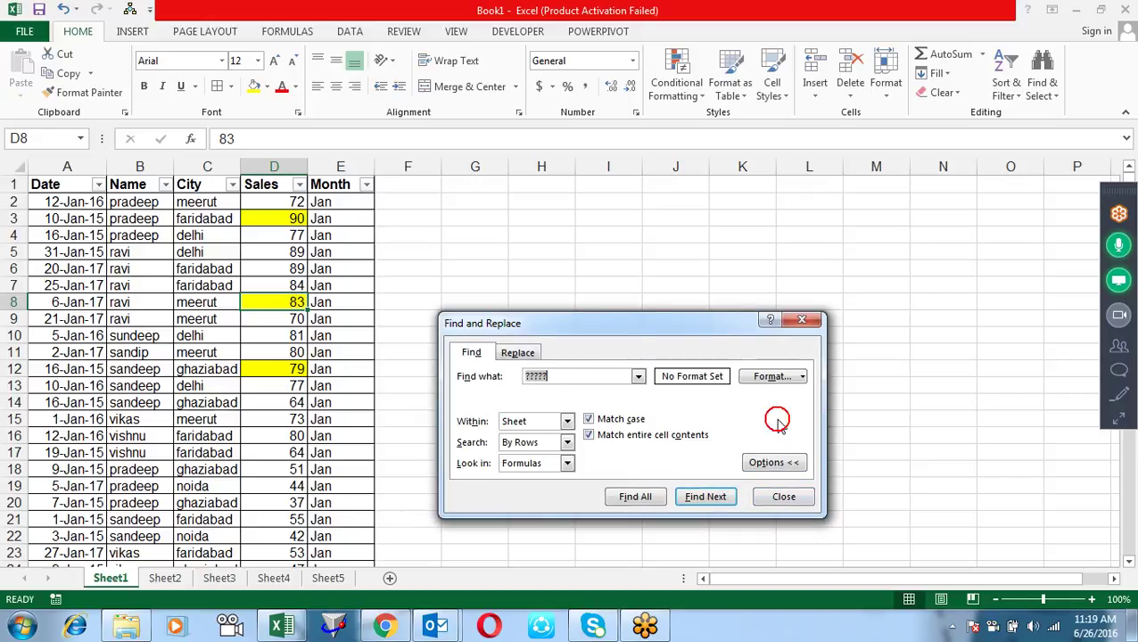
pyautogui.click(801, 380)
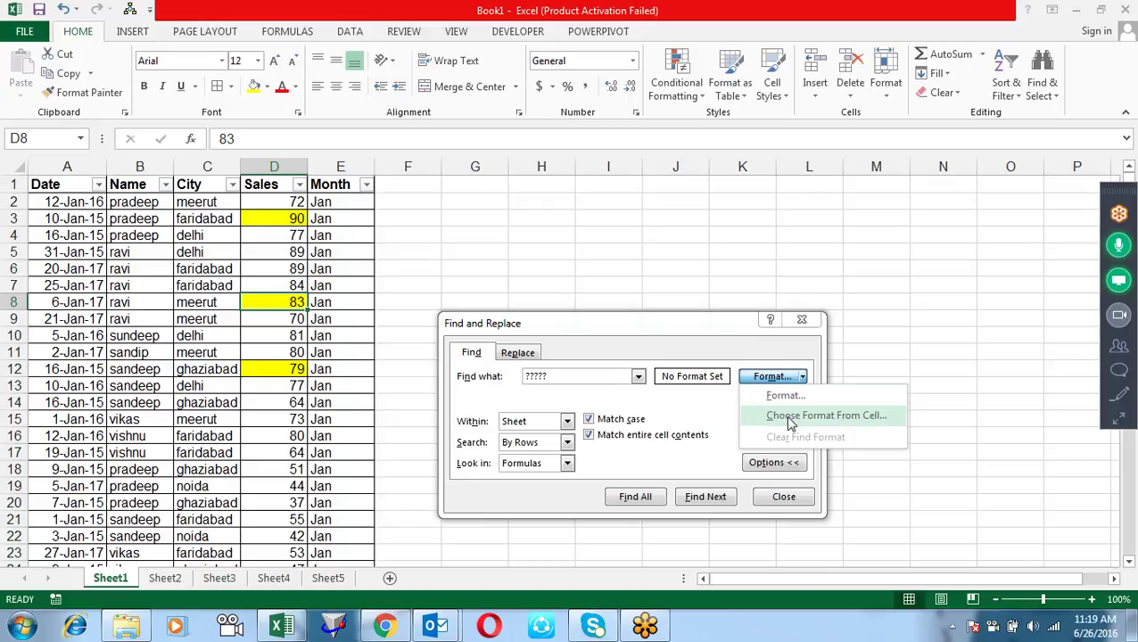
pyautogui.click(791, 423)
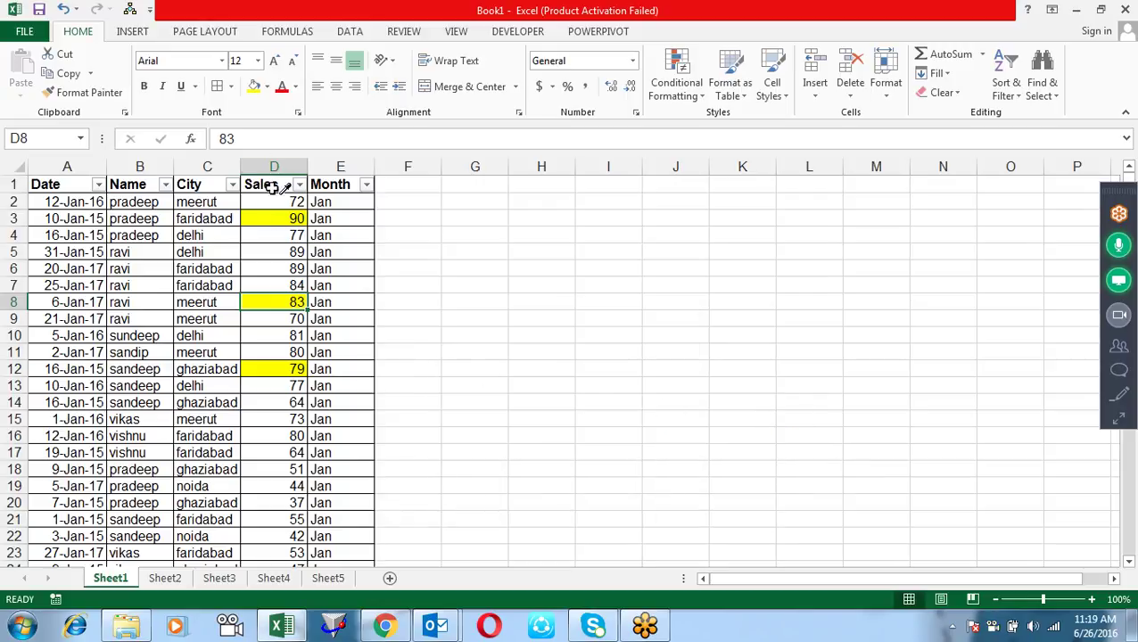
pyautogui.click(283, 219)
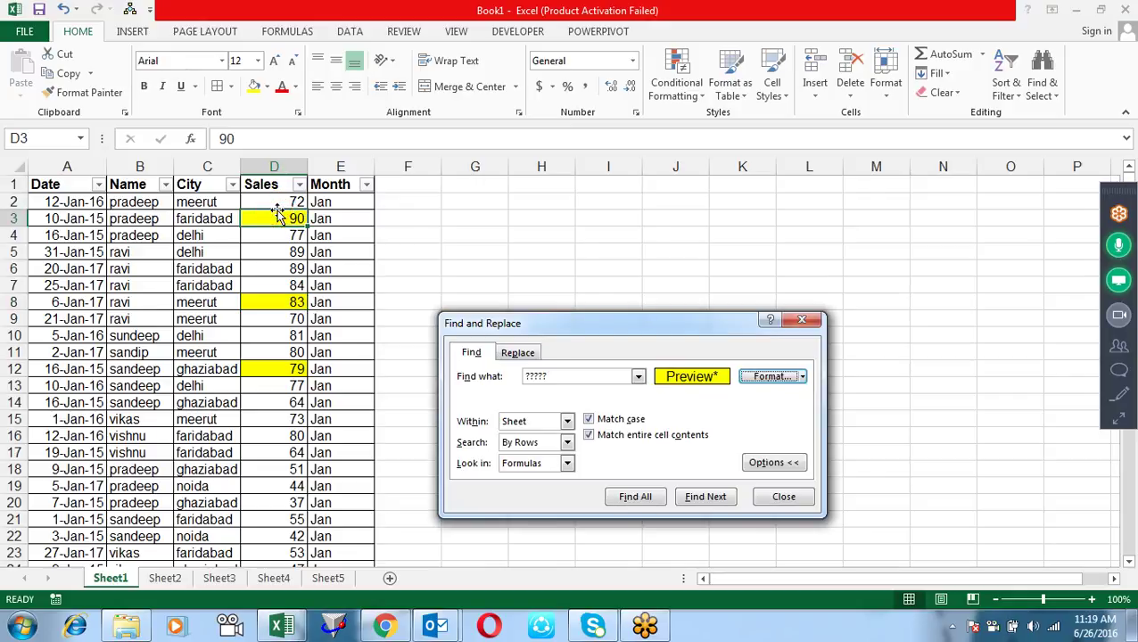
pyautogui.click(513, 352)
pyautogui.doubleClick(563, 376)
pyautogui.press('BackSpace')
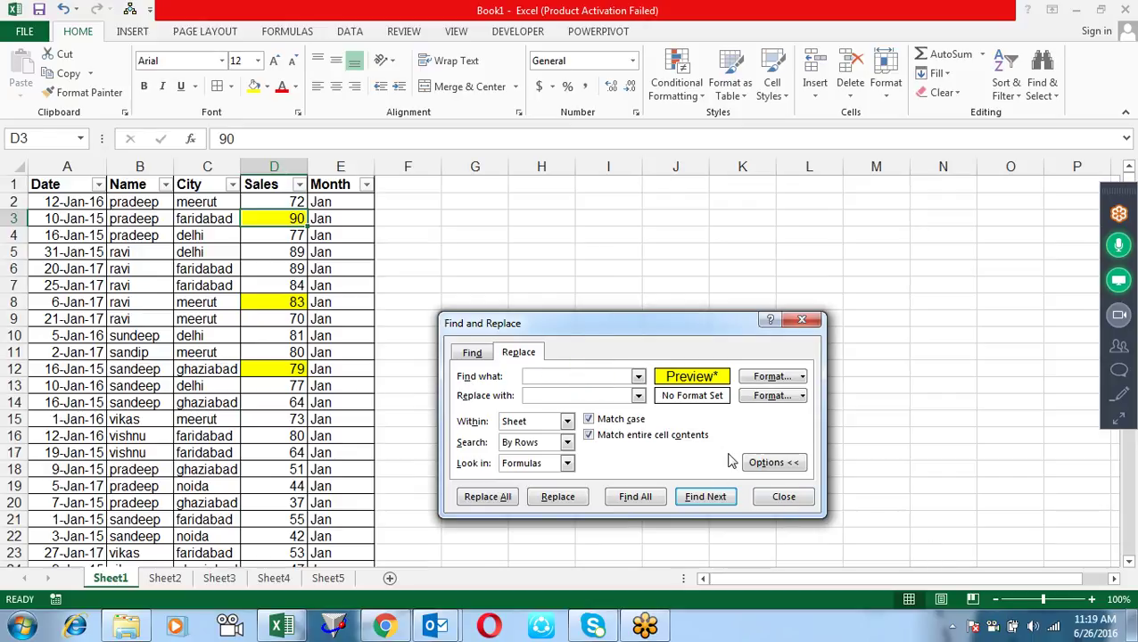
# Step: Set an orange fill as the Replace format and Replace All, changing 3 cells
pyautogui.click(797, 397)
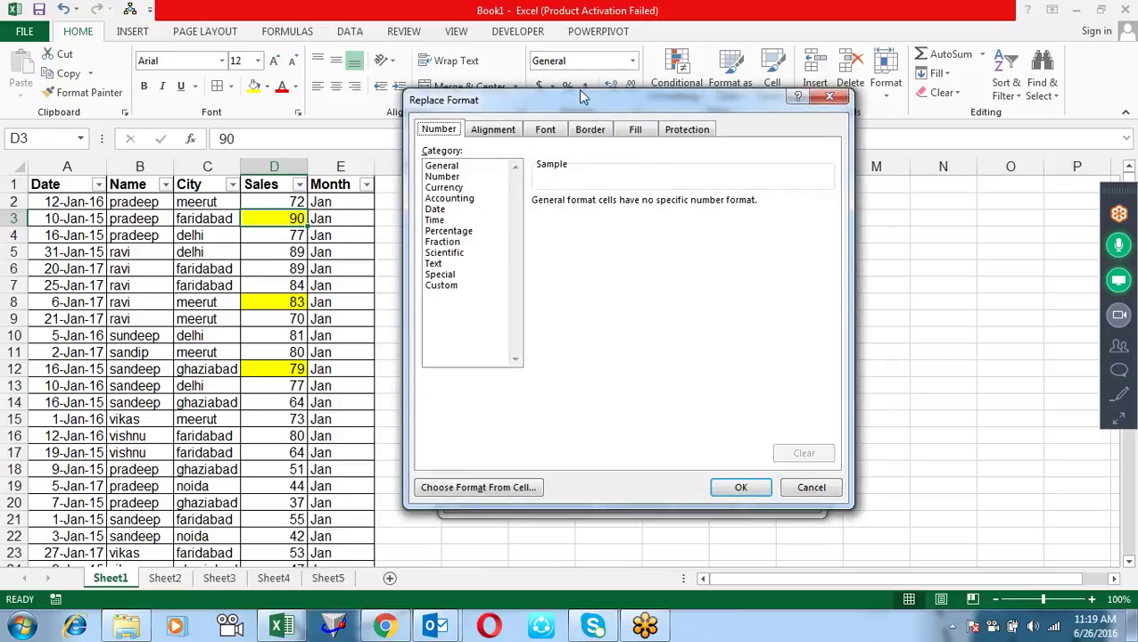
pyautogui.click(644, 132)
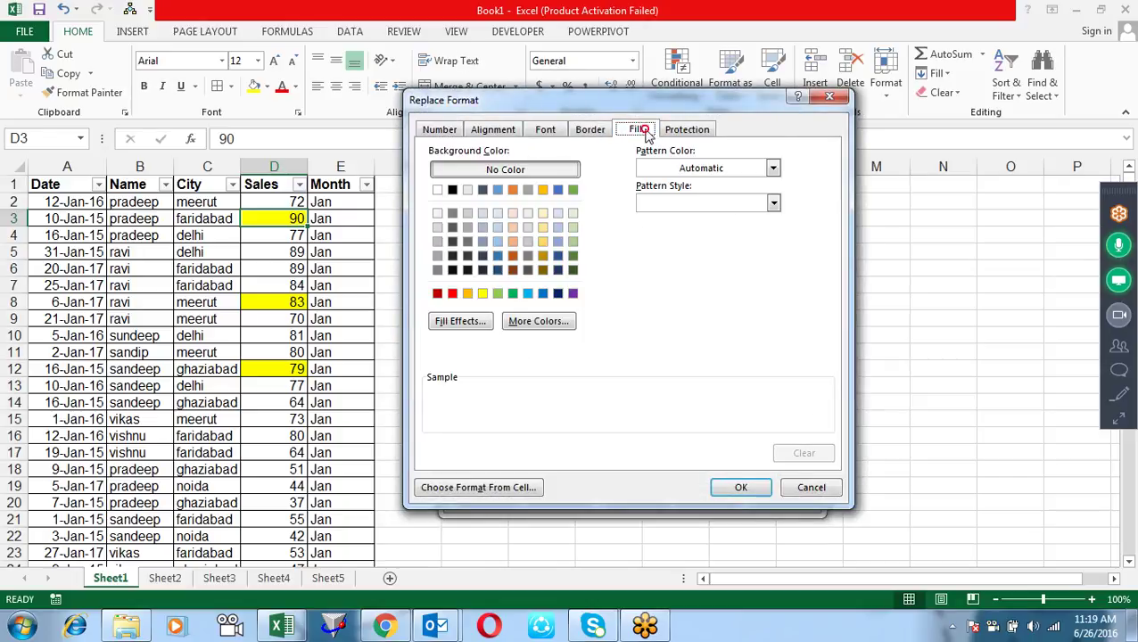
pyautogui.click(467, 295)
pyautogui.click(728, 487)
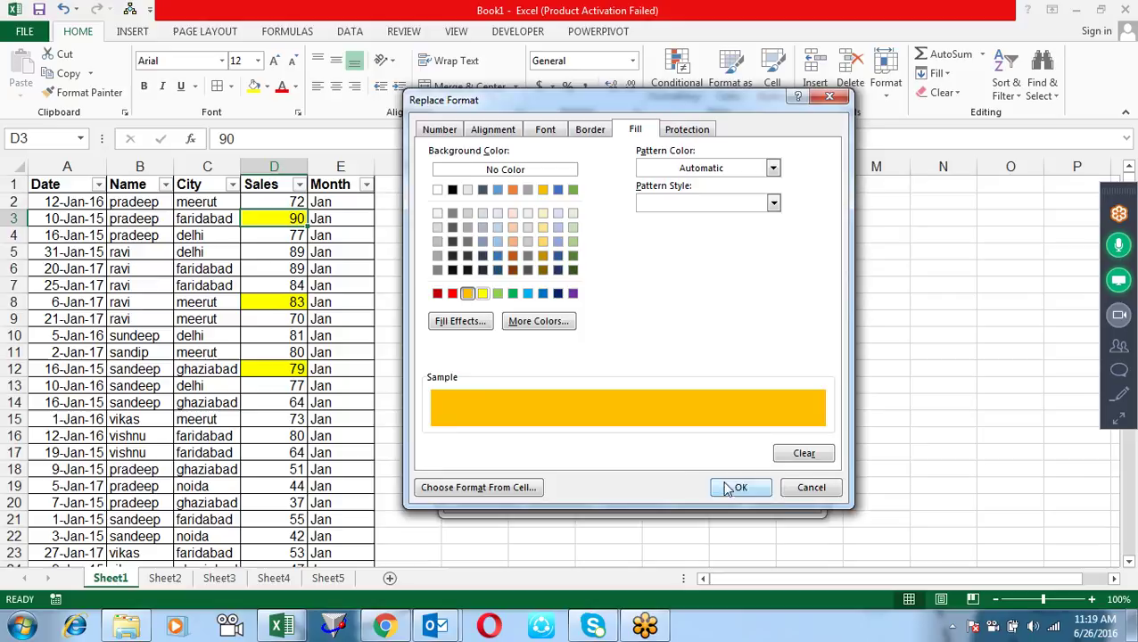
pyautogui.click(490, 498)
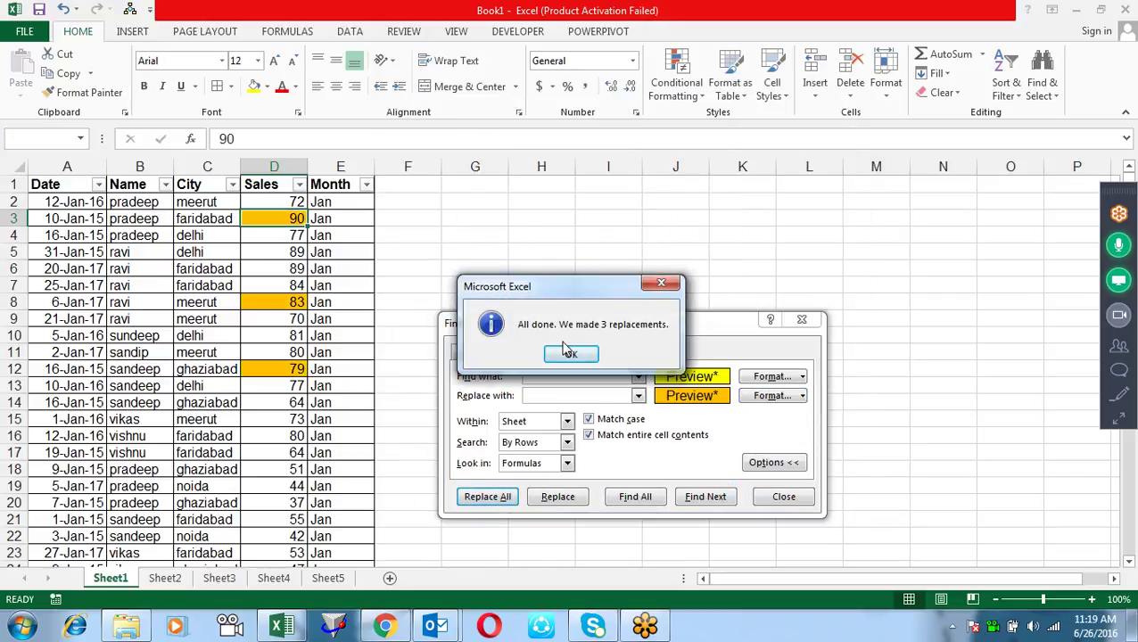
pyautogui.click(568, 355)
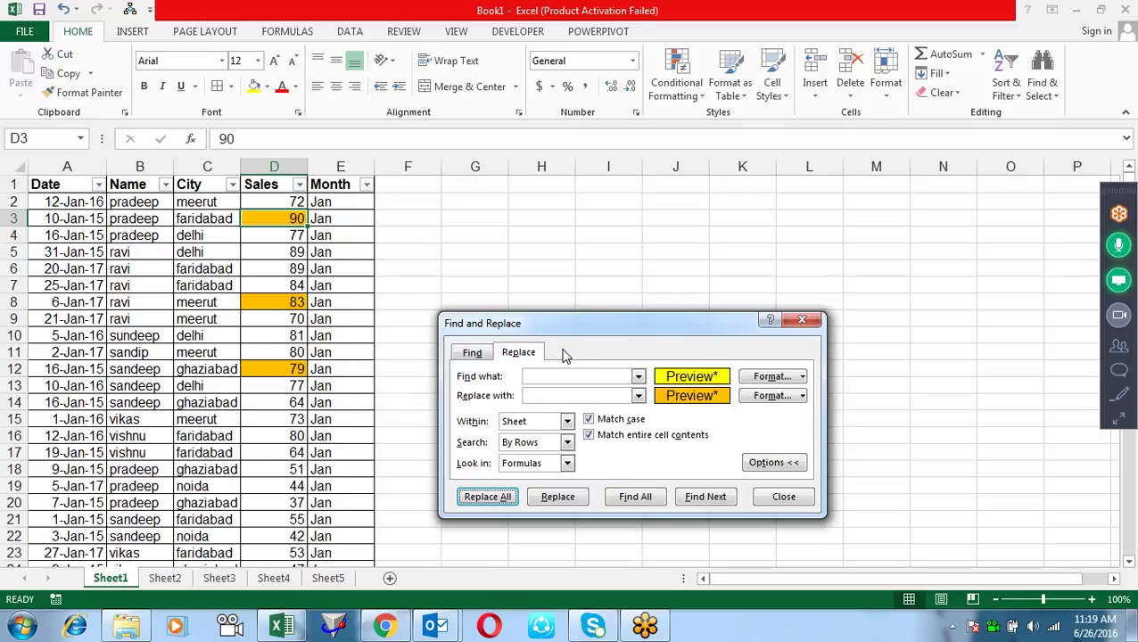
pyautogui.click(805, 320)
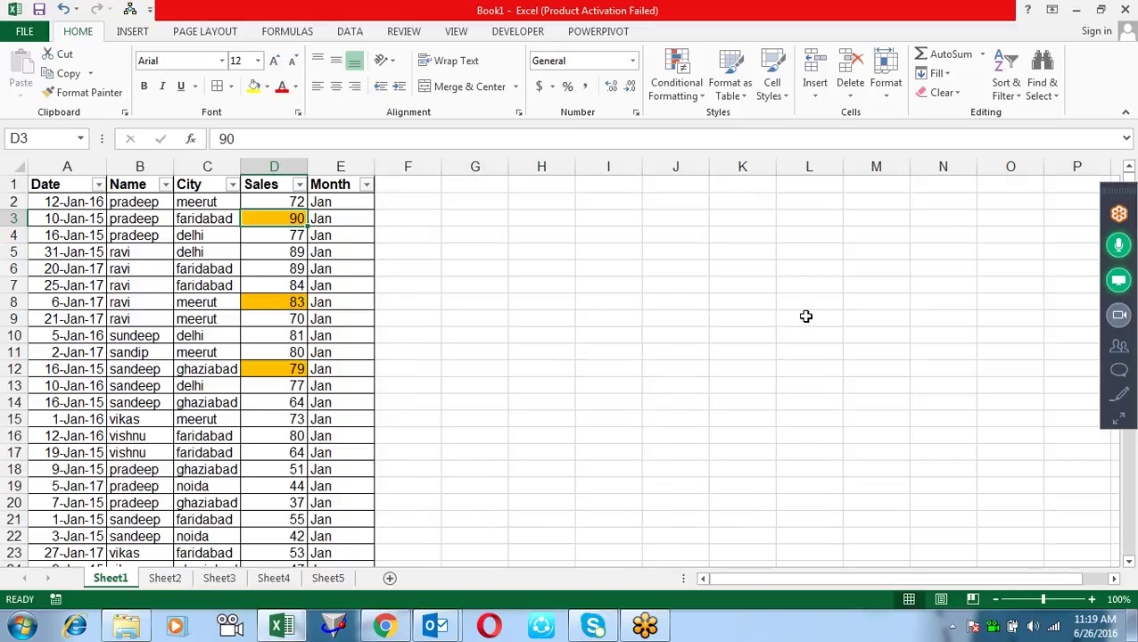
# Step: Set Sales cells D2:D12 to No Fill
pyautogui.click(447, 283)
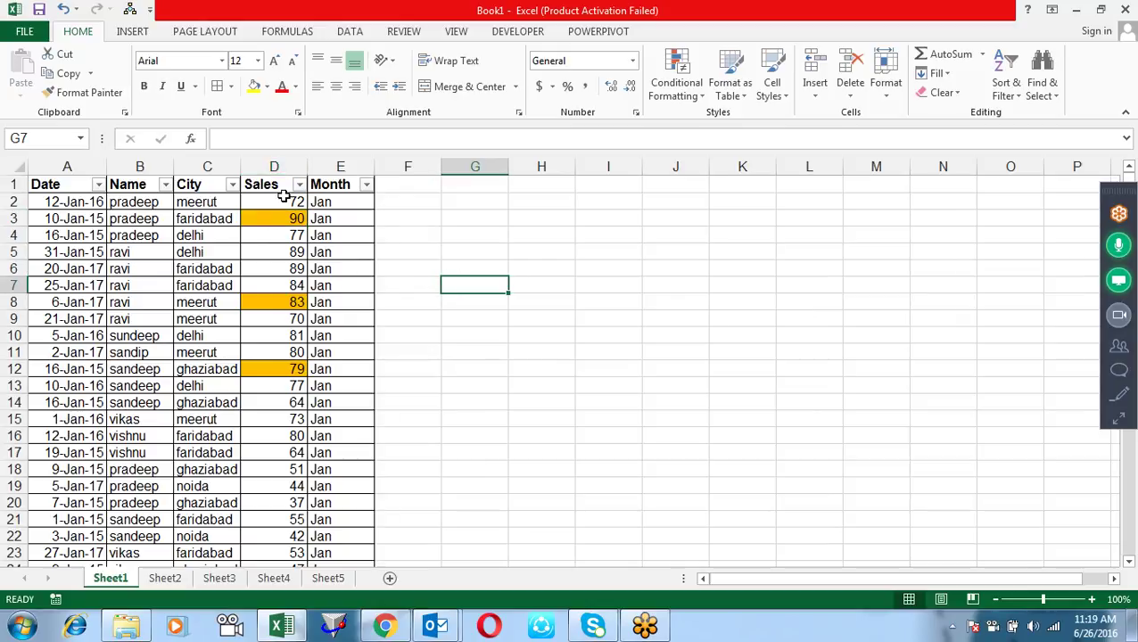
pyautogui.moveTo(282, 198); pyautogui.dragTo(301, 371)
pyautogui.press('alt')
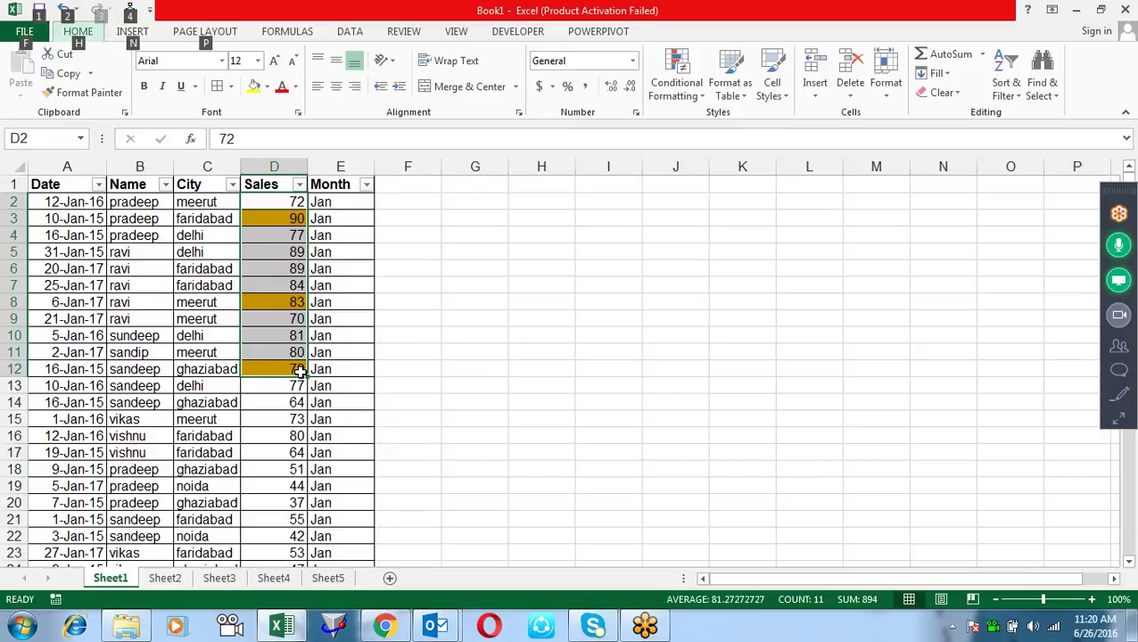
pyautogui.press('h')
pyautogui.press('h')
pyautogui.press('n')
# Step: Copy the header row A1:E1 (Date to Month) into G1:K1
pyautogui.press('Up')
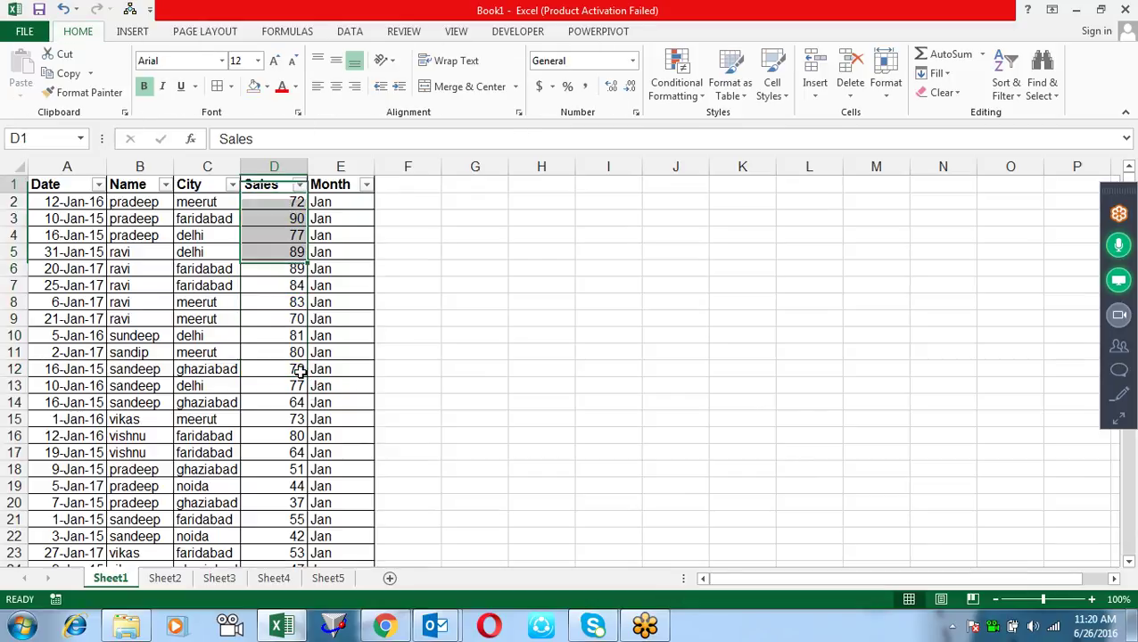
pyautogui.press('Left')
pyautogui.press('Left')
pyautogui.press('Left')
pyautogui.hotkey('shift', 'Right')
pyautogui.hotkey('shift', 'Right')
pyautogui.hotkey('shift', 'Right')
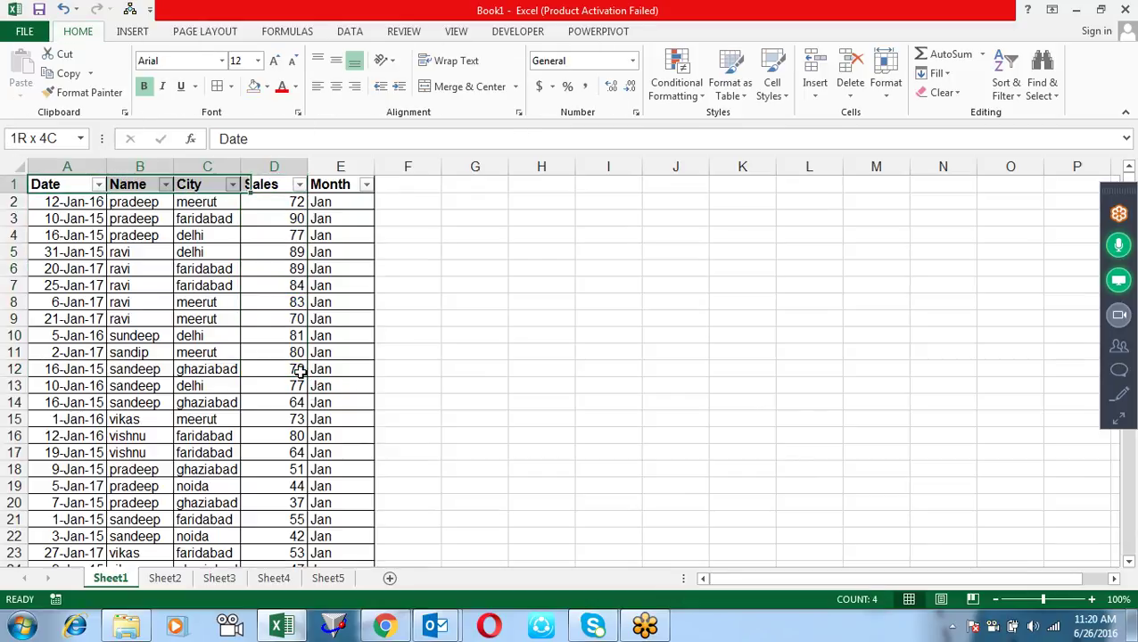
pyautogui.hotkey('shift', 'Right')
pyautogui.hotkey('ctrl', 'c')
pyautogui.press('Right')
pyautogui.press('Right')
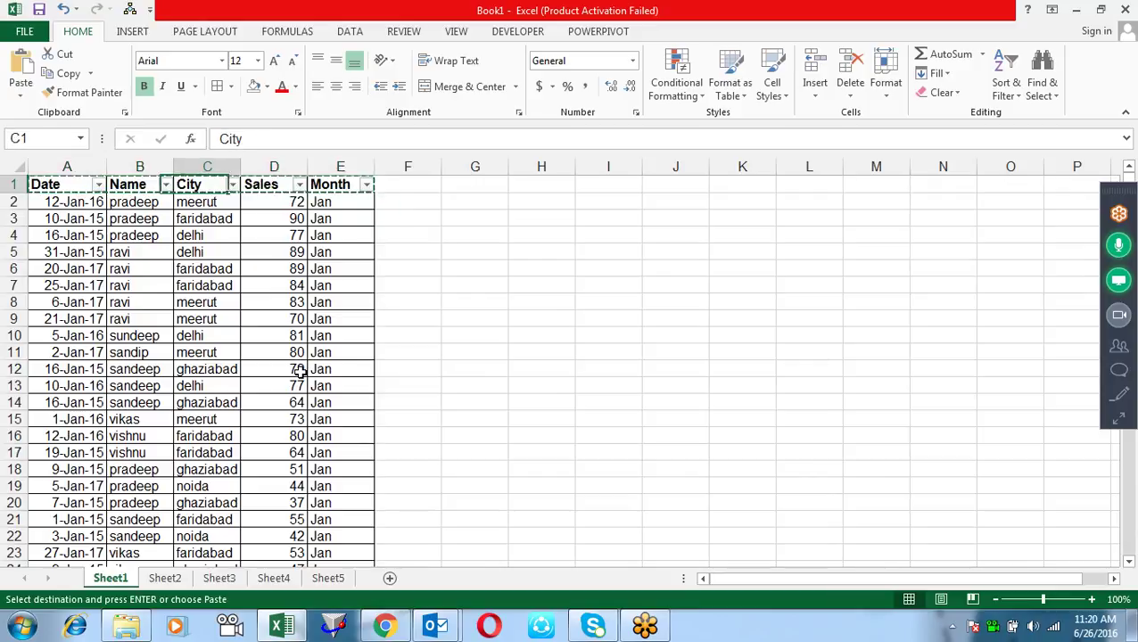
pyautogui.press('Right')
pyautogui.press('Right')
pyautogui.press('Right')
pyautogui.press('Right')
pyautogui.press('Return')
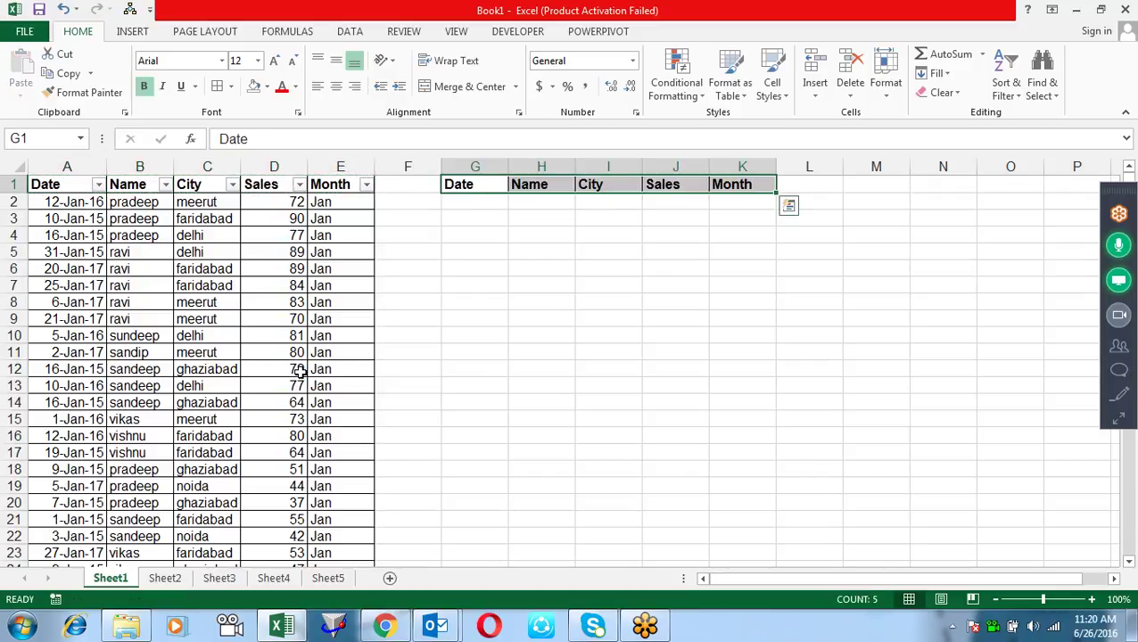
# Step: Enter sandeep in H2 as the Name criterion
pyautogui.click(355, 34)
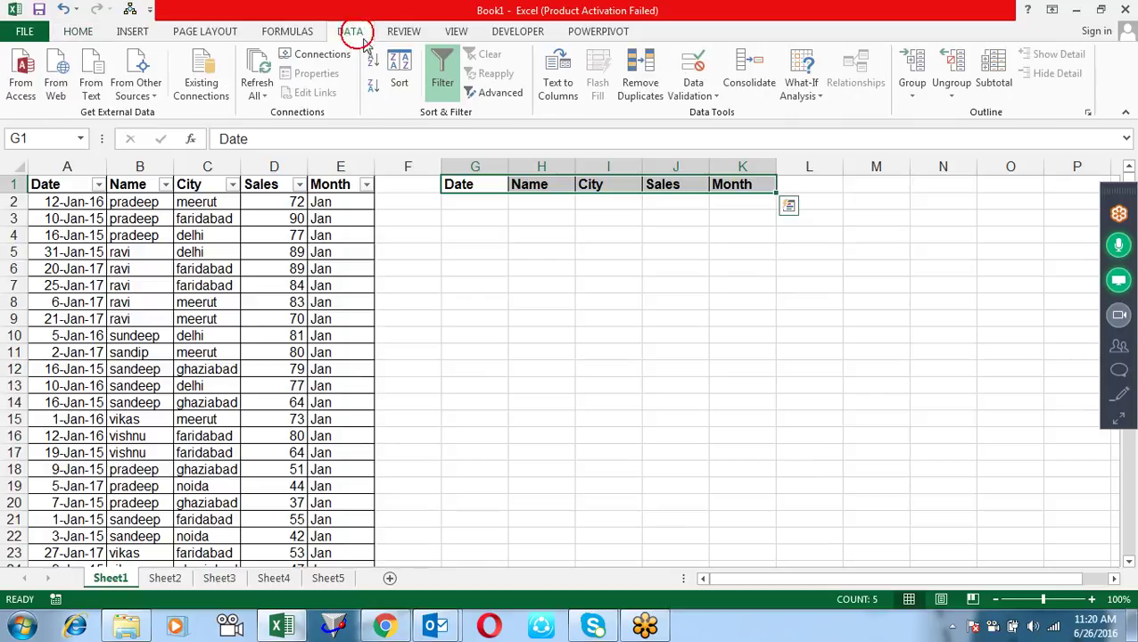
pyautogui.click(513, 199)
pyautogui.write('sandeep')
pyautogui.press('Return')
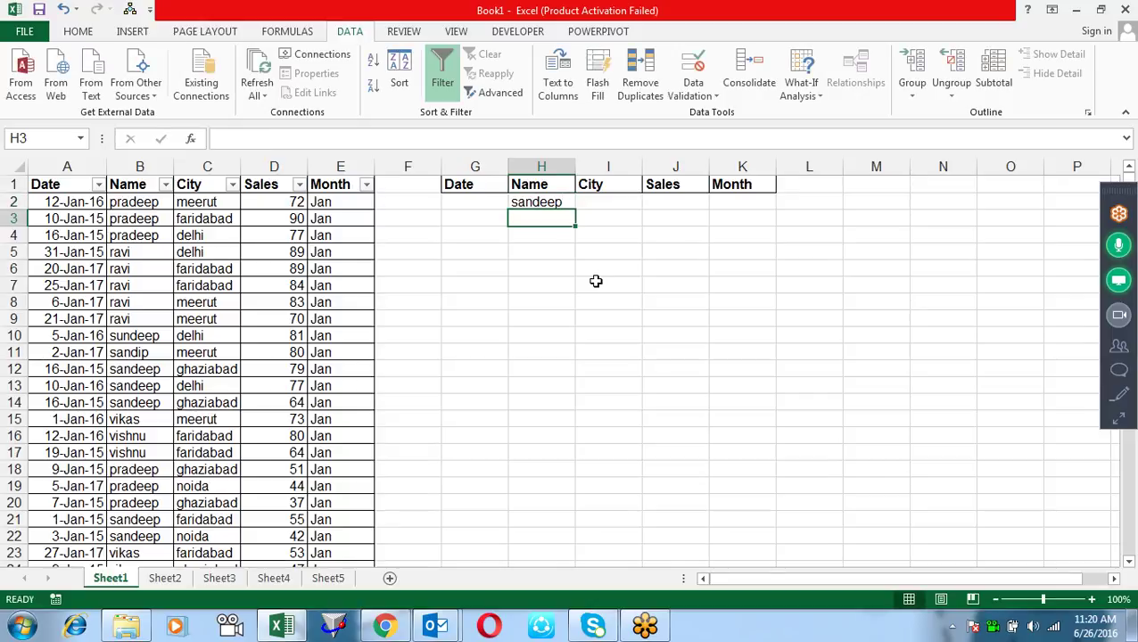
# Step: Run Advanced Filter in place with criteria range G1:K2, leaving 56 records
pyautogui.click(339, 249)
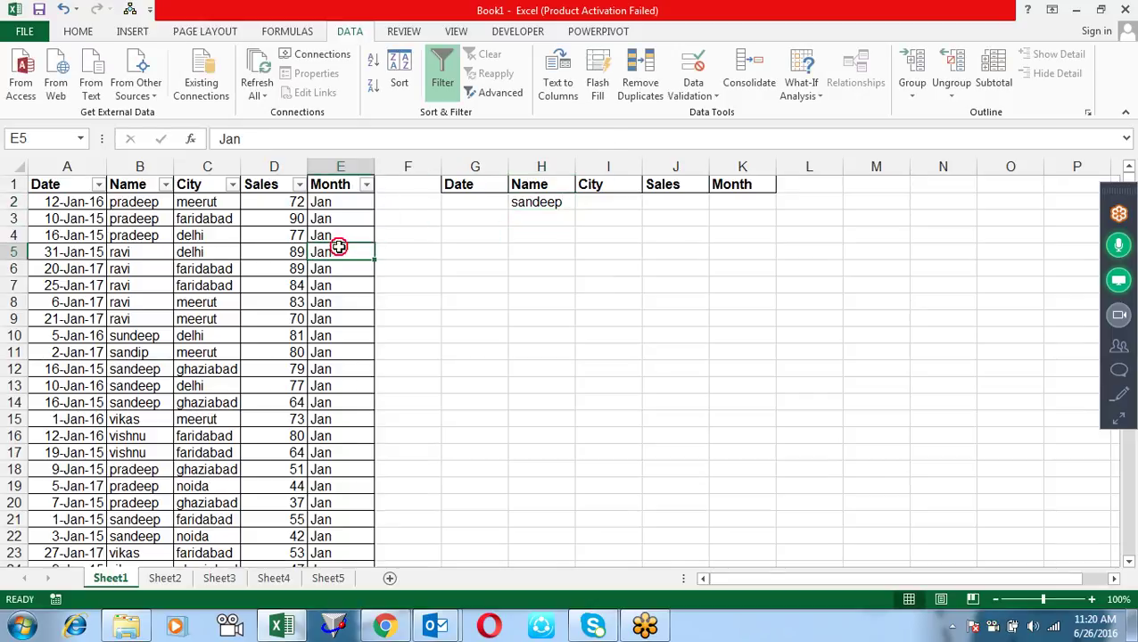
pyautogui.click(500, 92)
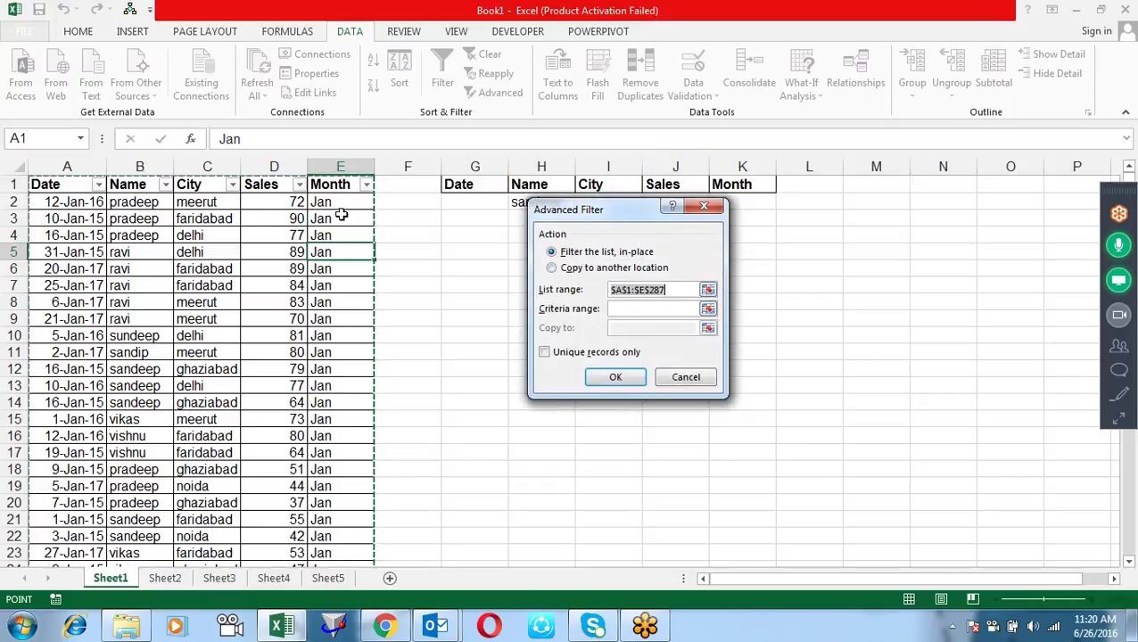
pyautogui.click(708, 309)
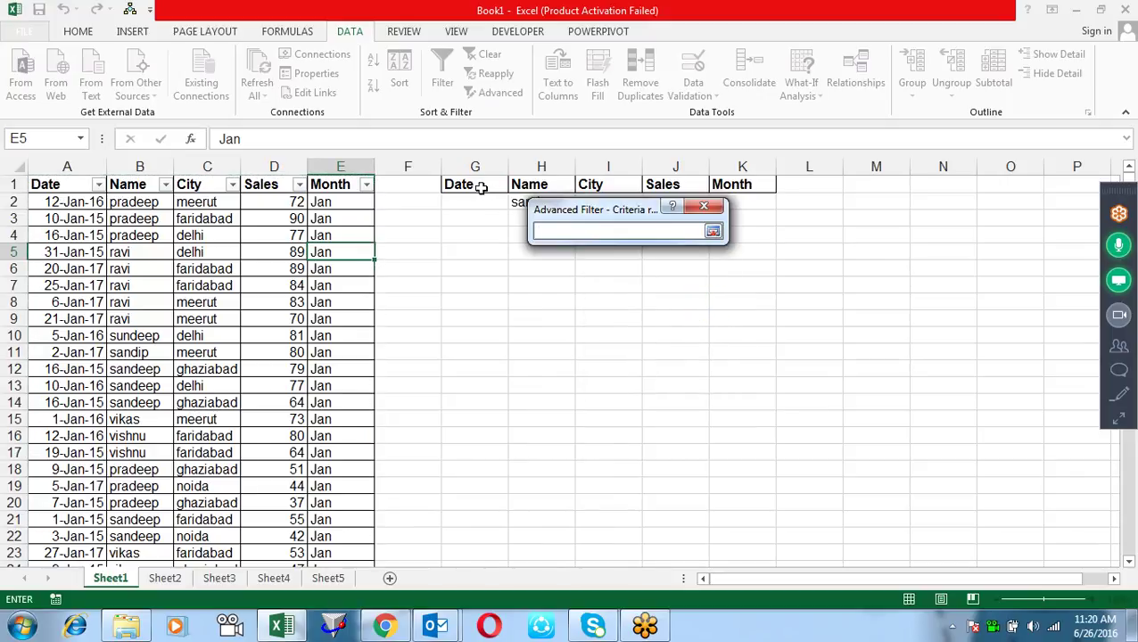
pyautogui.moveTo(475, 185); pyautogui.dragTo(756, 199)
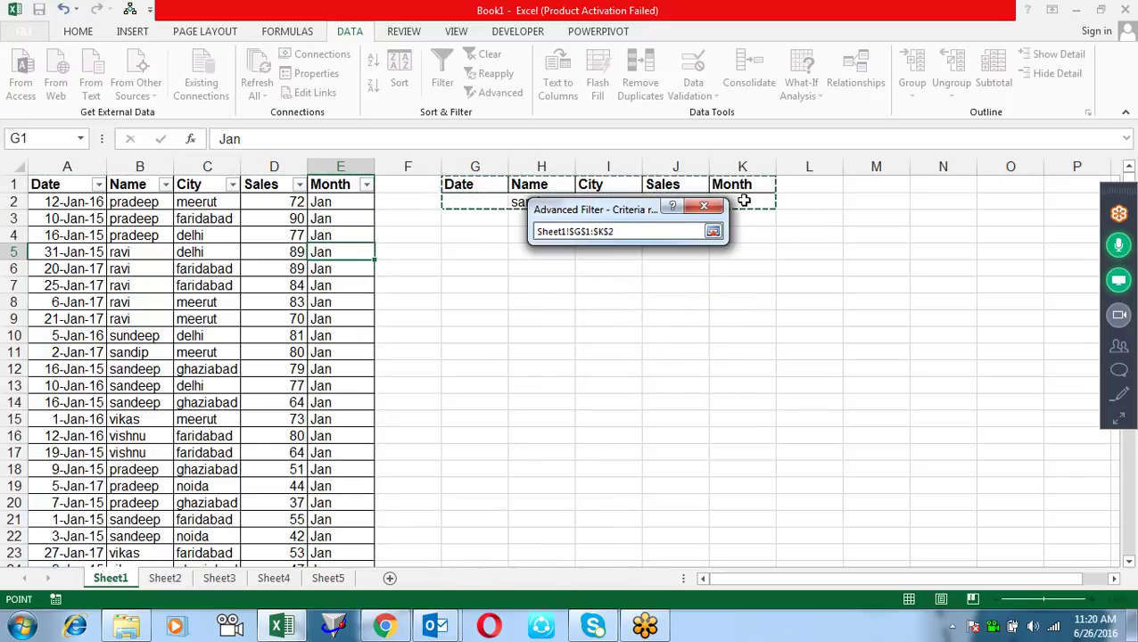
pyautogui.moveTo(635, 209); pyautogui.dragTo(778, 304)
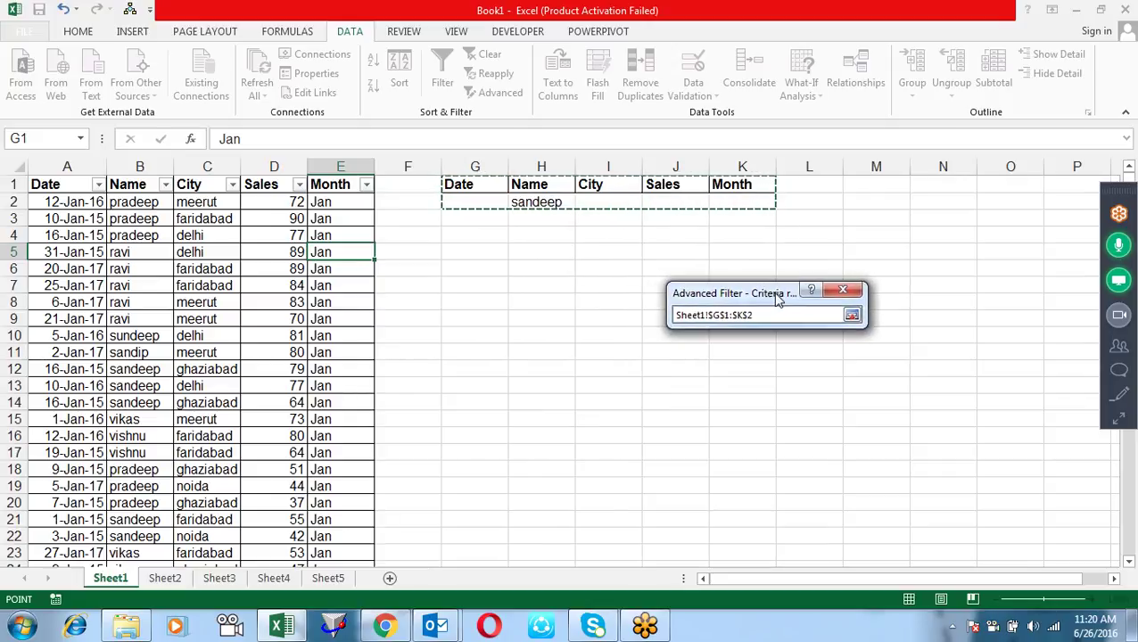
pyautogui.click(854, 314)
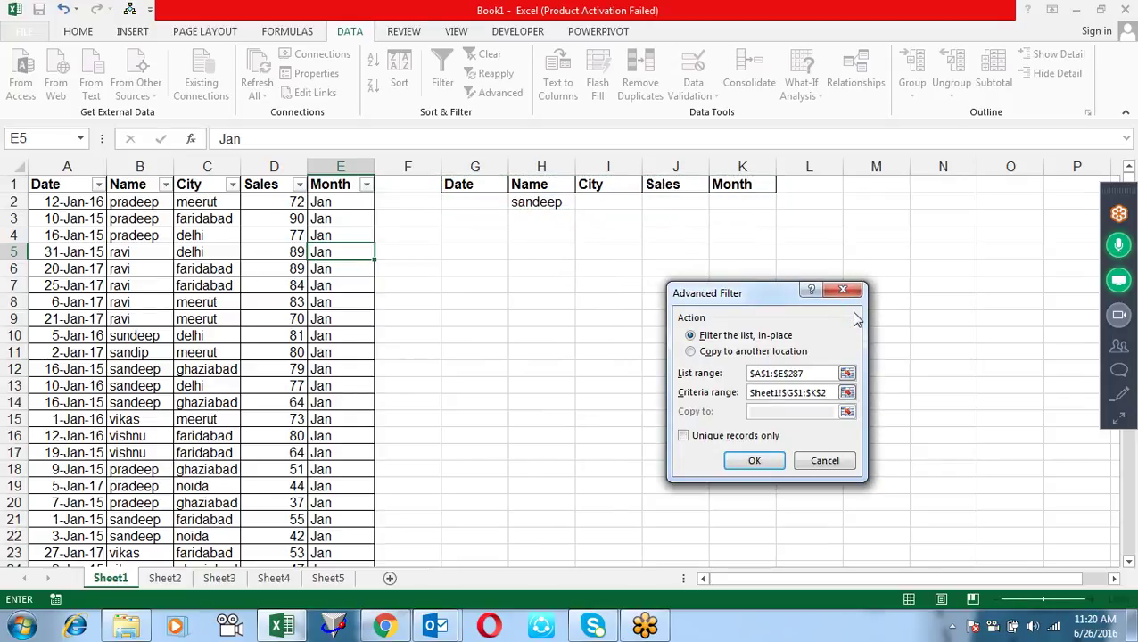
pyautogui.click(770, 461)
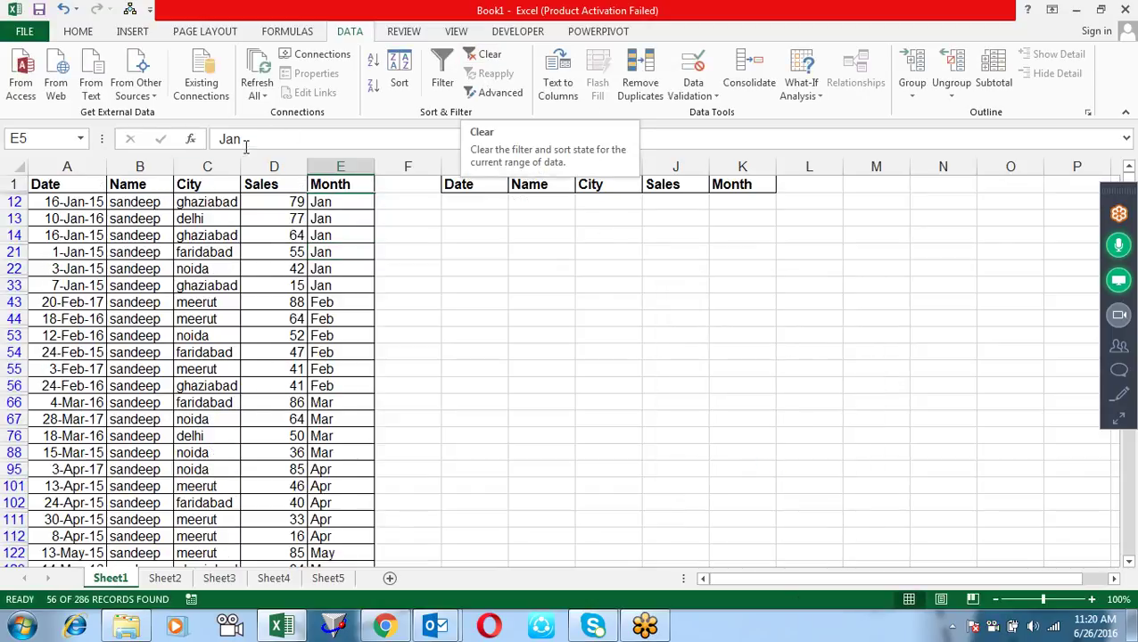
# Step: Add delhi under City in I2 and rerun the Advanced Filter for sandeep's delhi rows
pyautogui.click(485, 54)
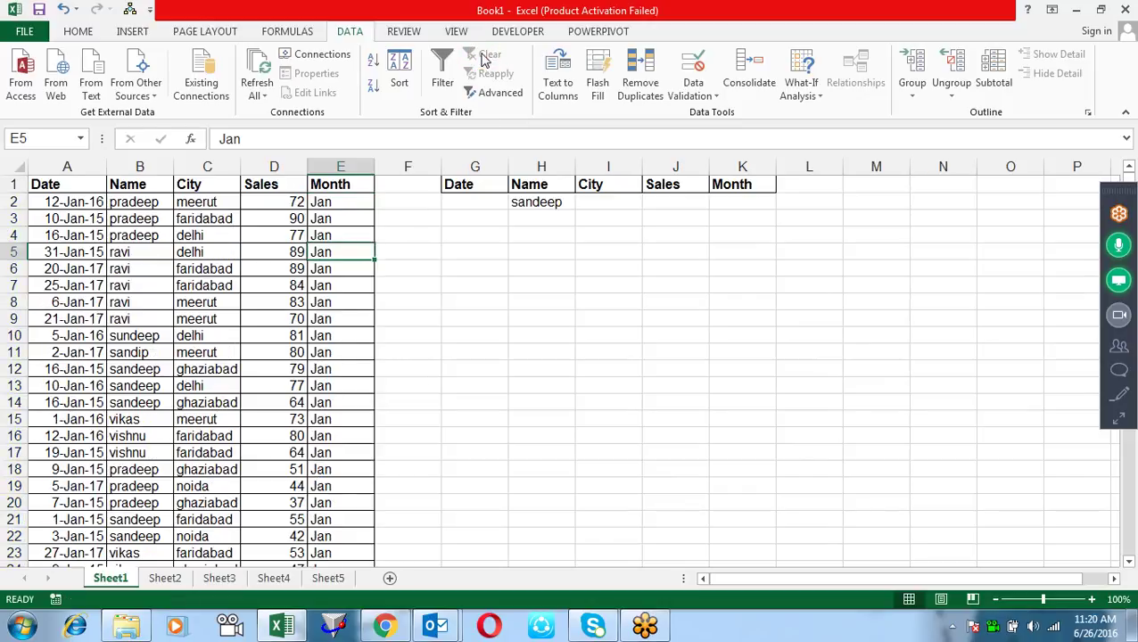
pyautogui.click(607, 204)
pyautogui.write('delh')
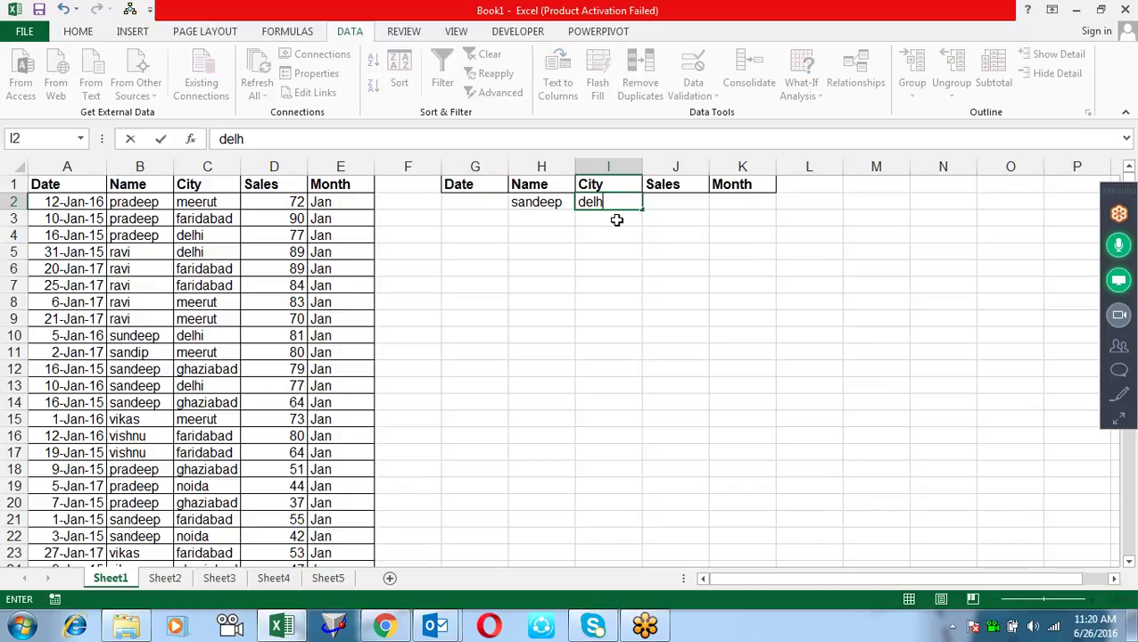
pyautogui.press('Return')
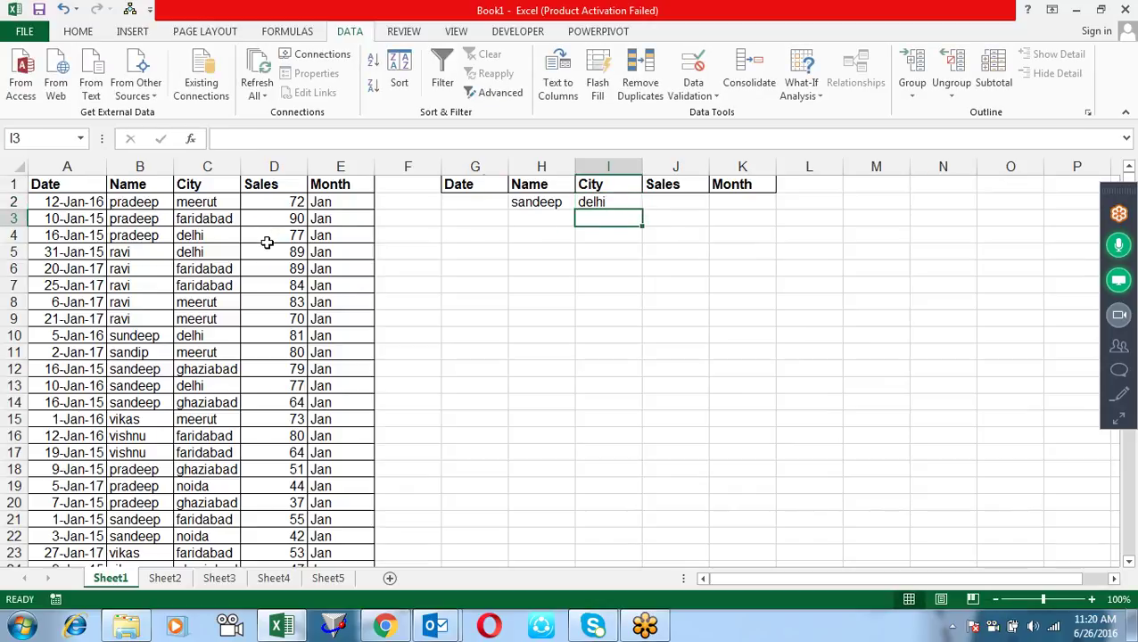
pyautogui.click(267, 243)
pyautogui.click(510, 93)
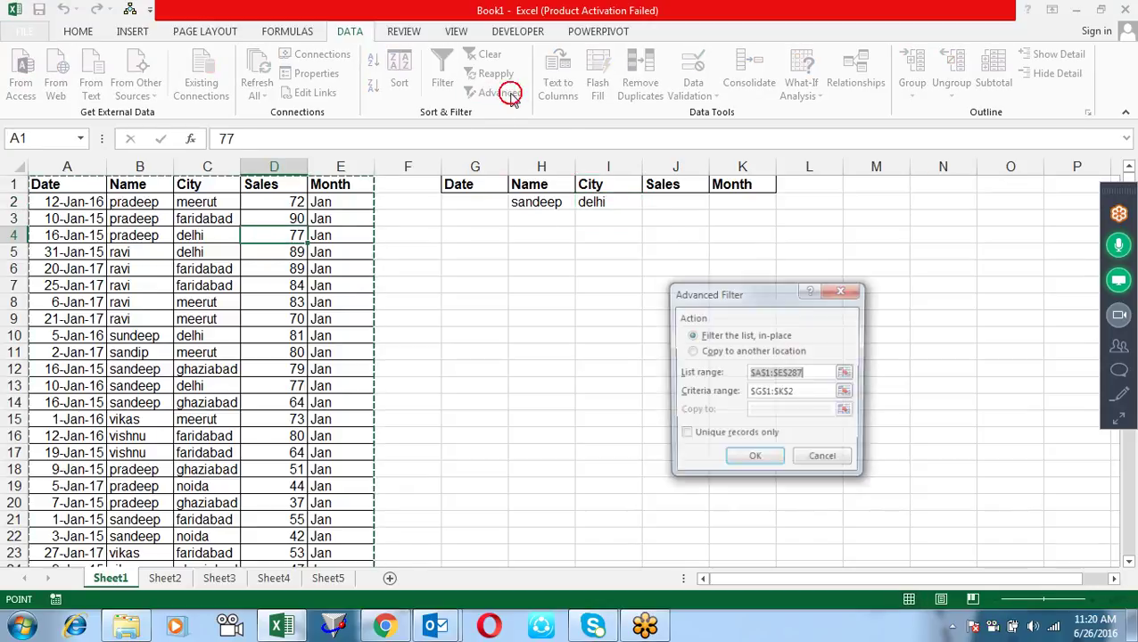
pyautogui.click(760, 456)
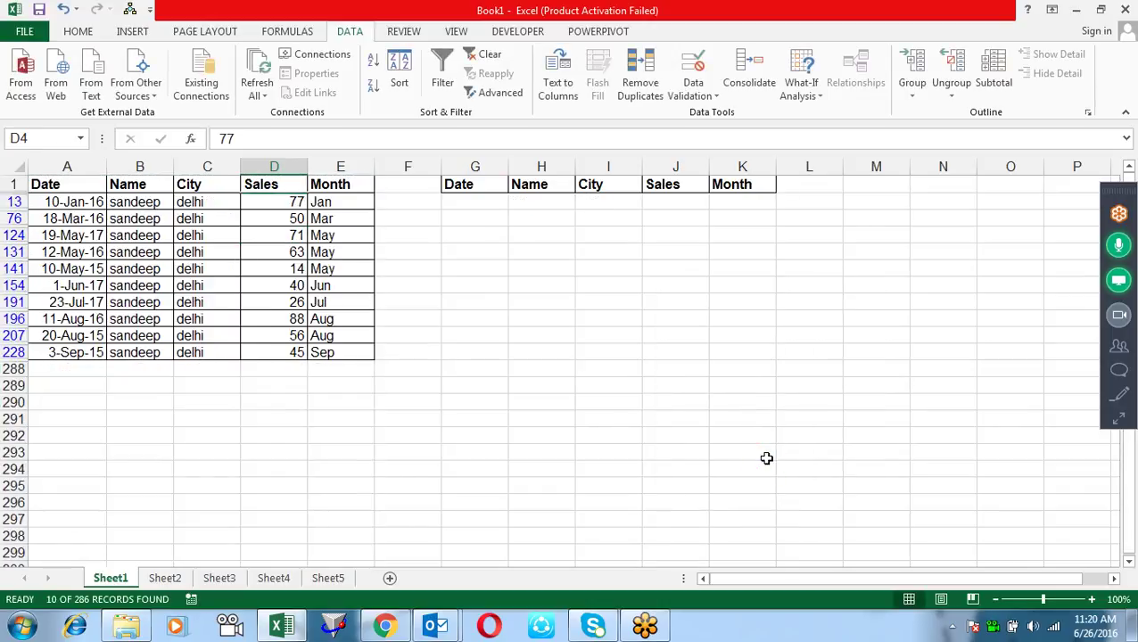
# Step: Clear the filter, add >50 under Sales in J2, and review the criteria row
pyautogui.click(485, 55)
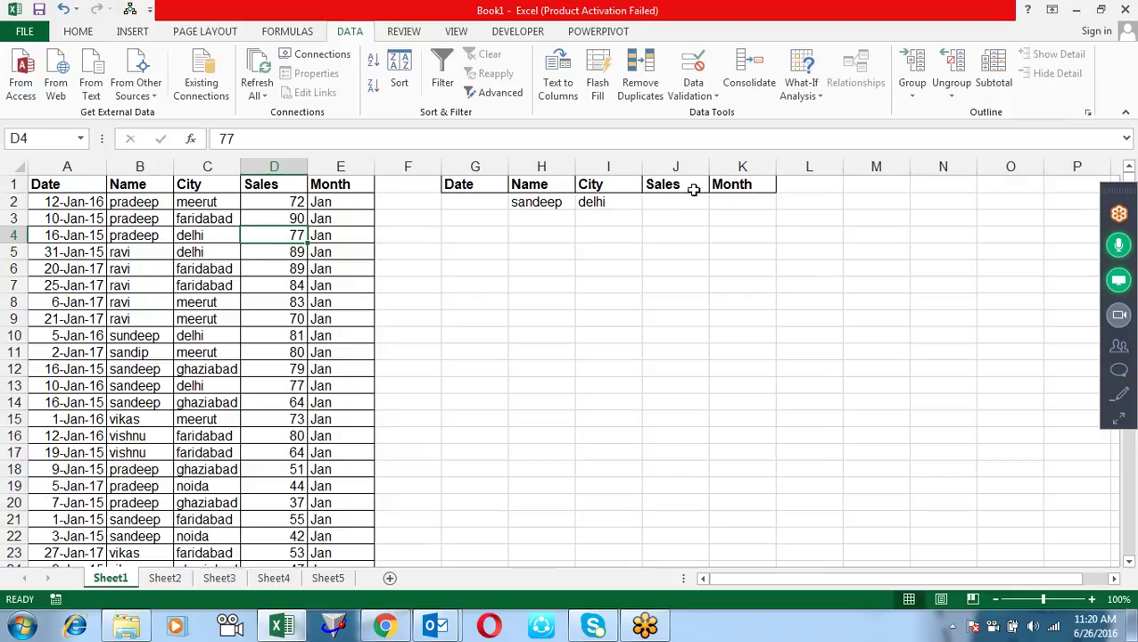
pyautogui.click(668, 200)
pyautogui.write('>50')
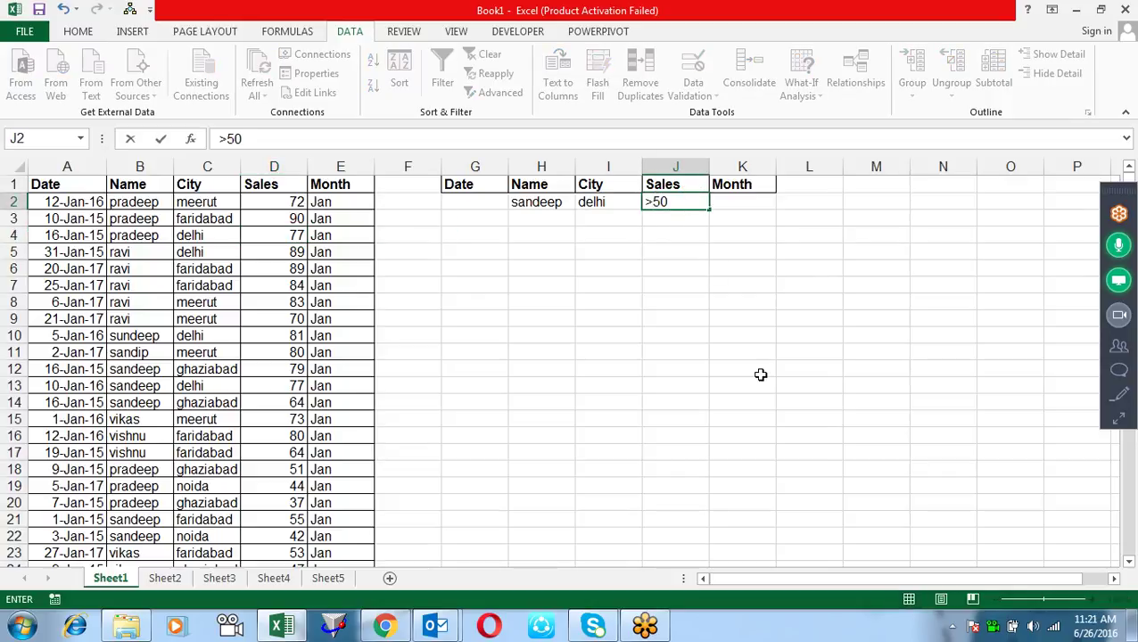
pyautogui.press('Return')
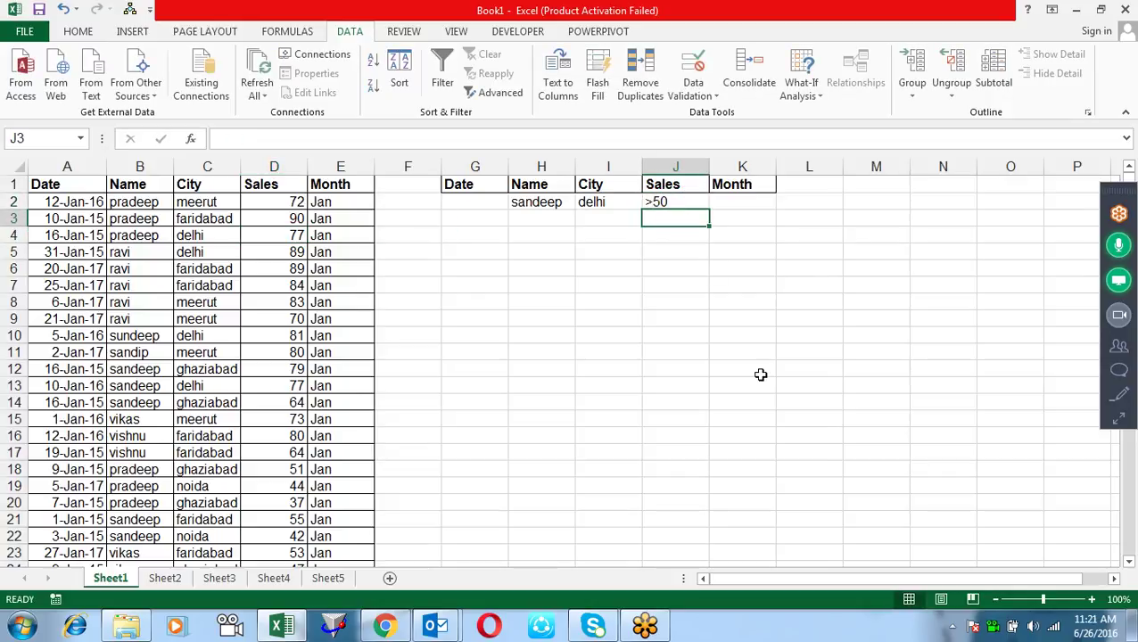
pyautogui.press('Up')
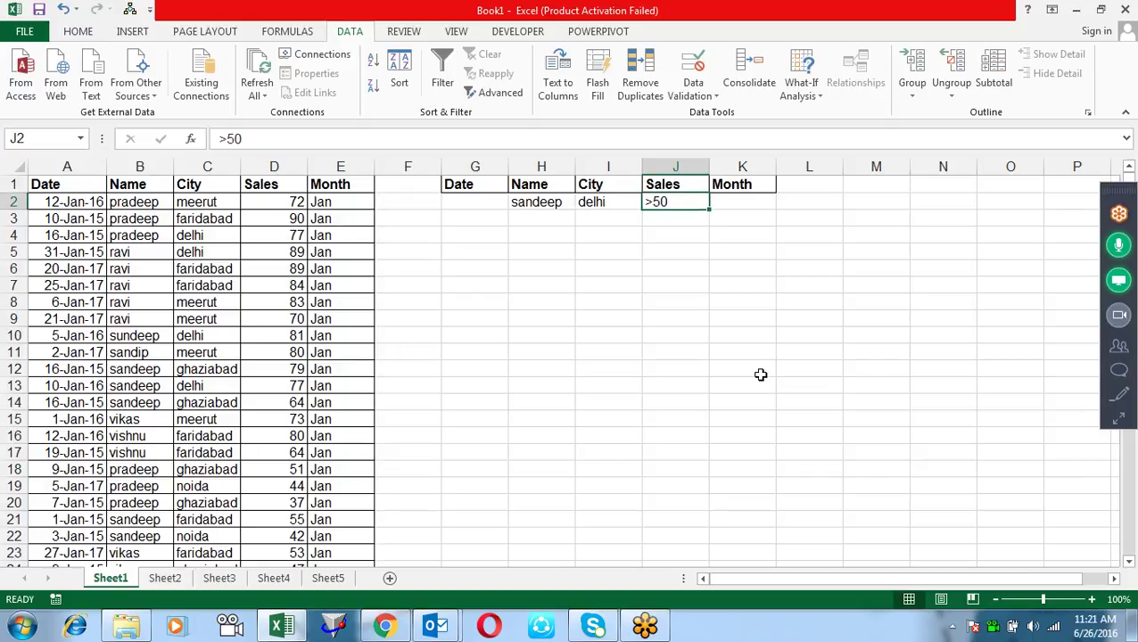
pyautogui.press('Right')
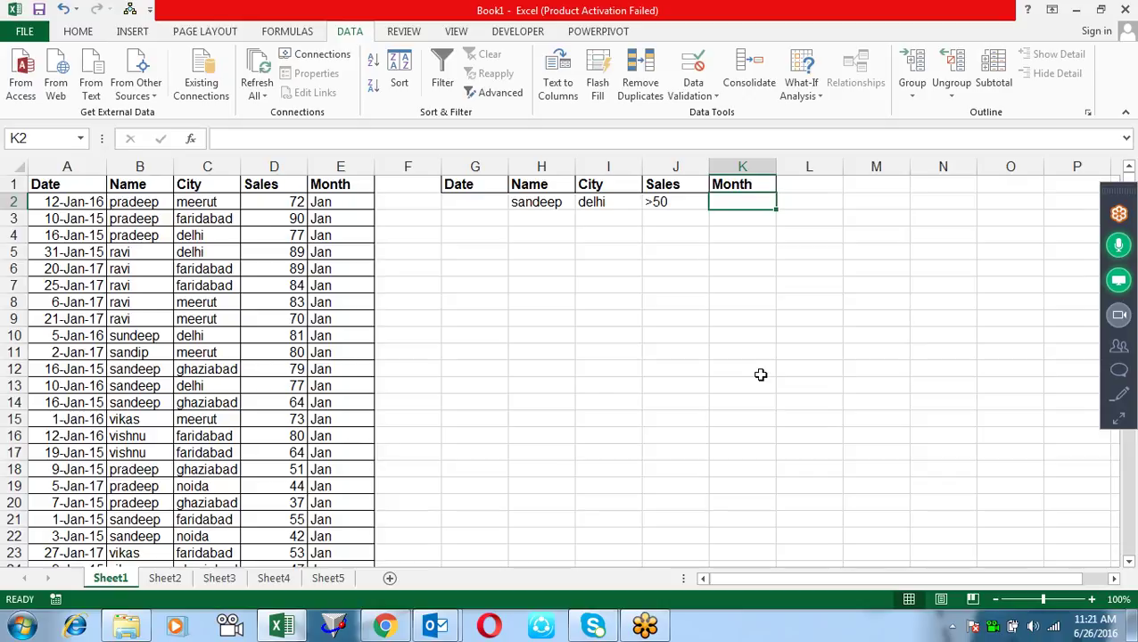
pyautogui.press('Left')
pyautogui.press('Left')
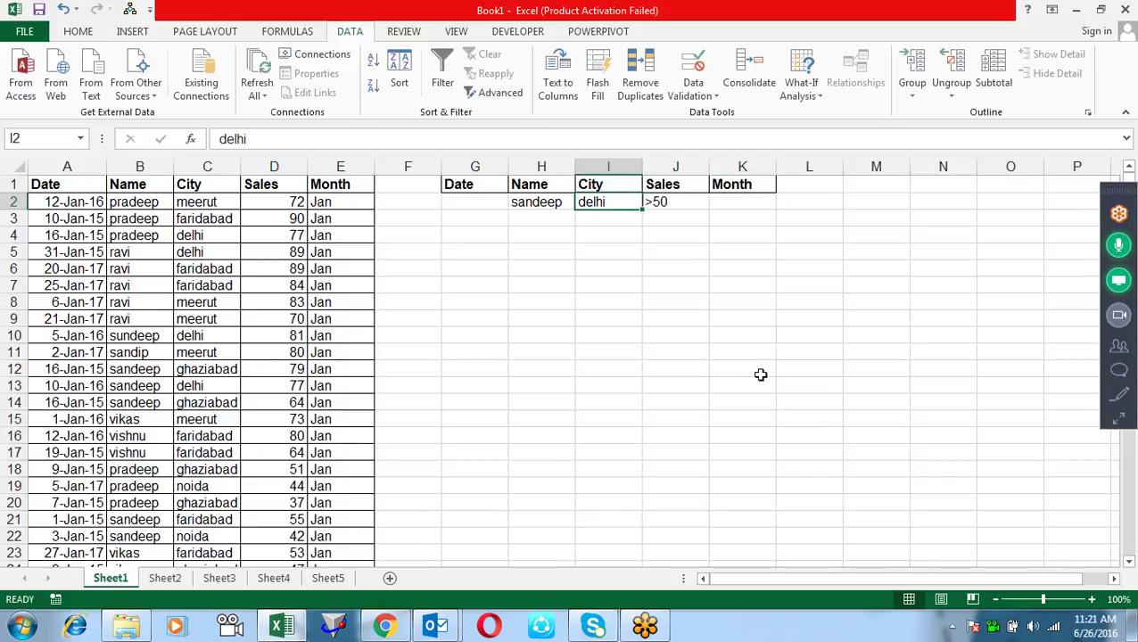
pyautogui.press('Left')
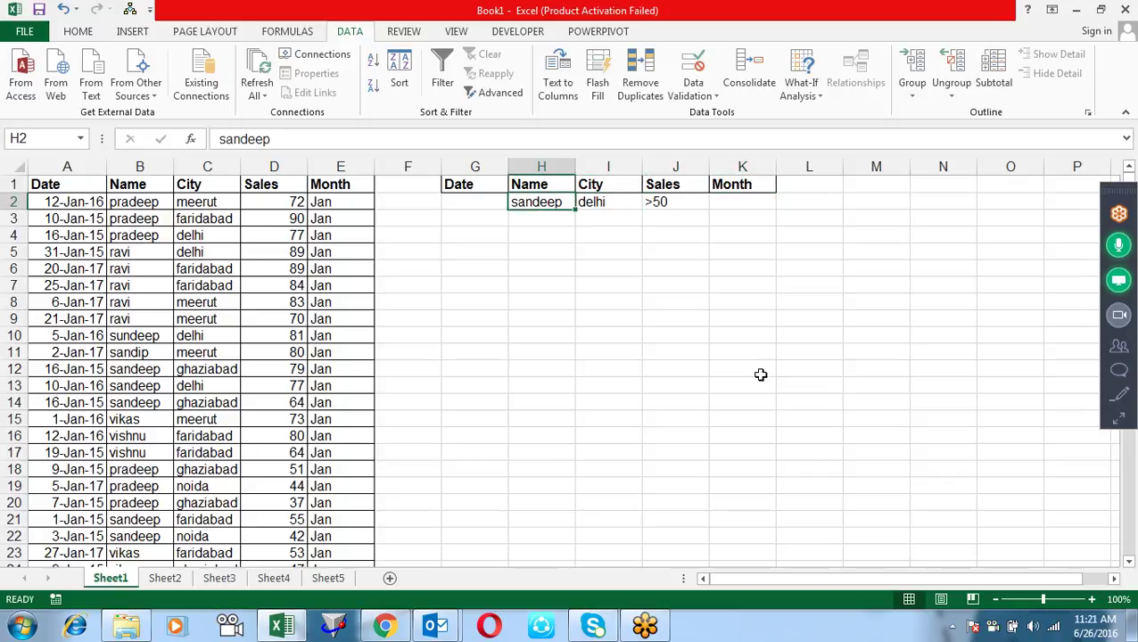
# Step: Apply the sandeep, delhi, >50 Advanced Filter, then clear it to show every row
pyautogui.click(230, 234)
pyautogui.click(497, 94)
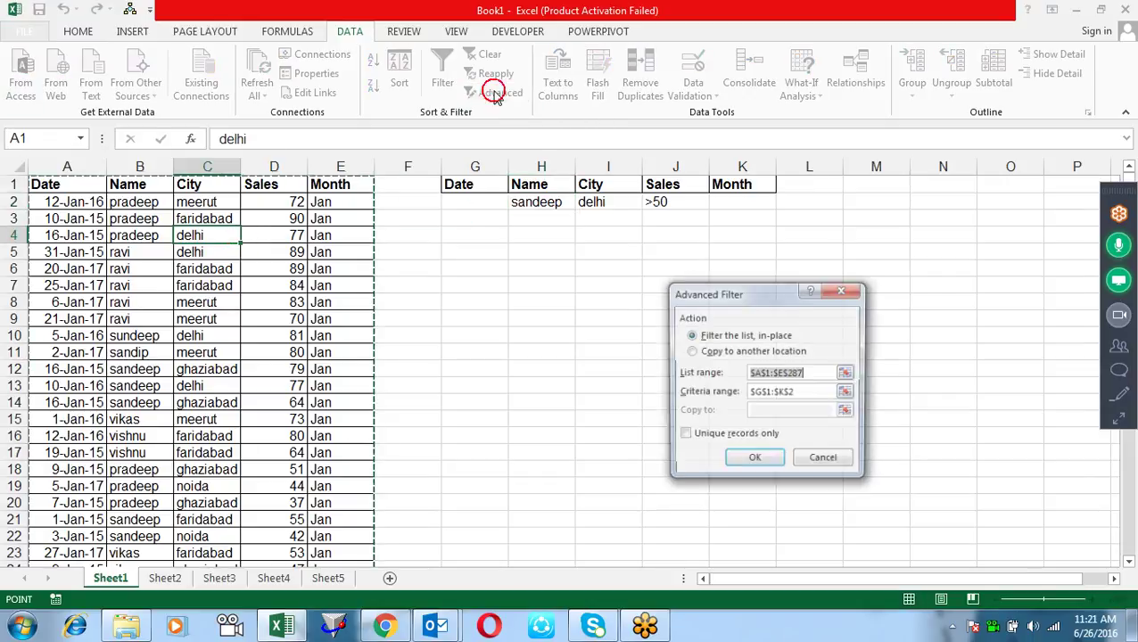
pyautogui.click(756, 460)
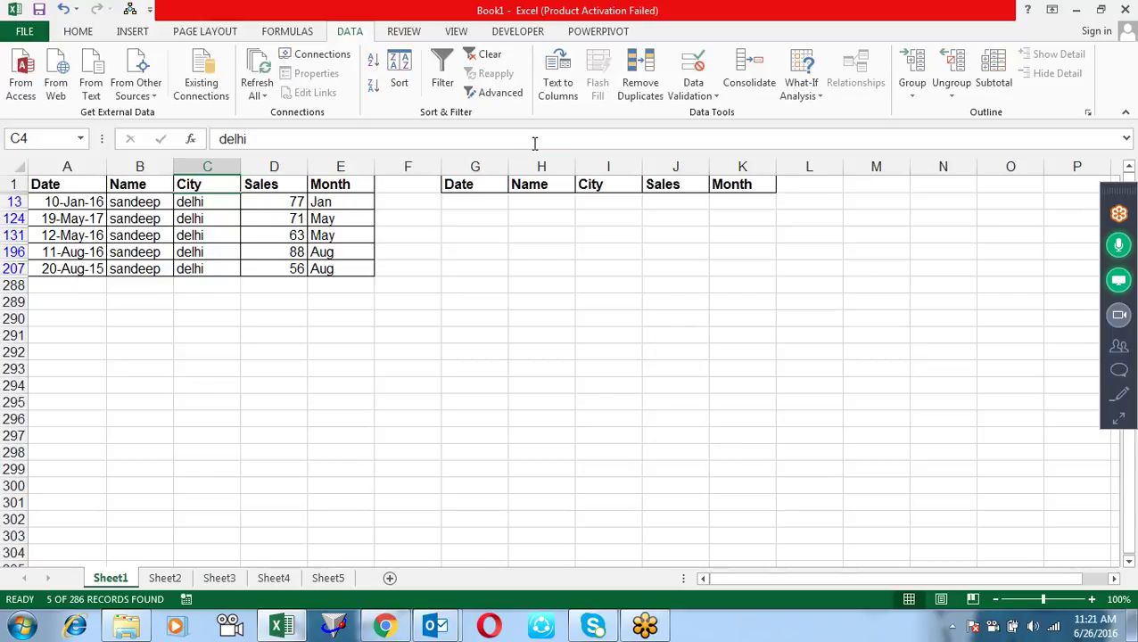
pyautogui.click(490, 55)
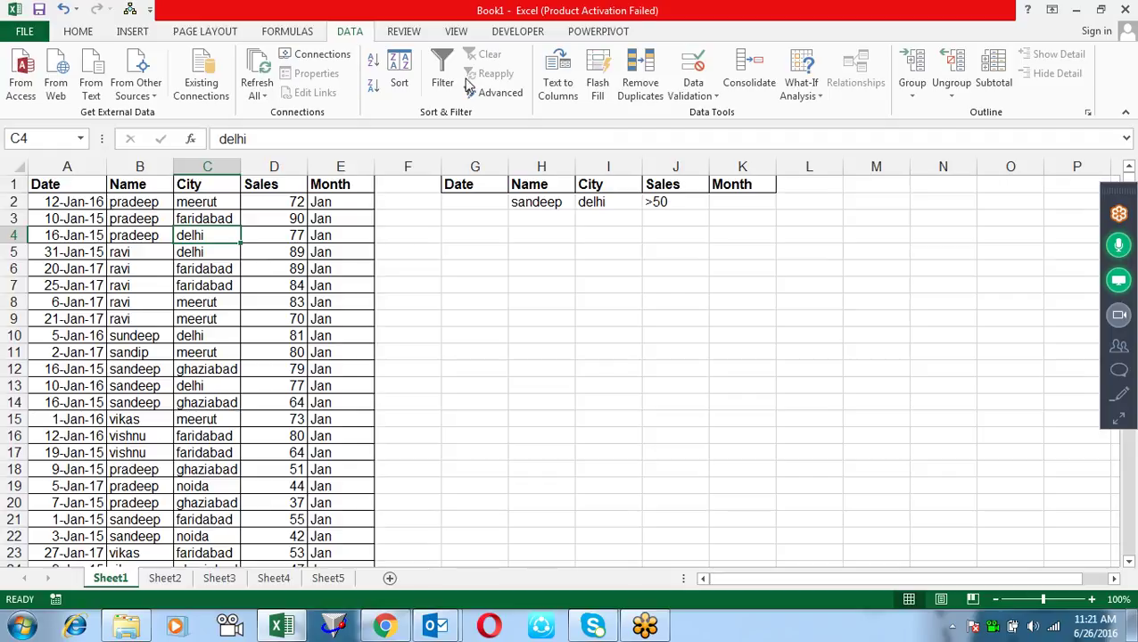
# Step: Enter pradeep in H3 as a second Name criteria row below sandeep
pyautogui.click(544, 234)
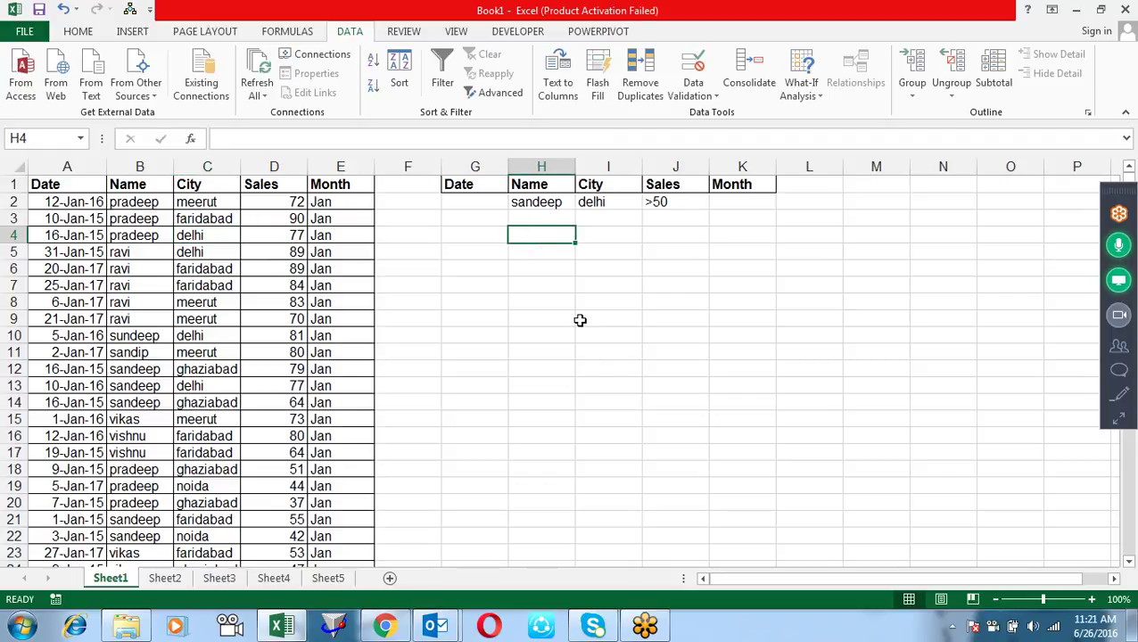
pyautogui.press('Up')
pyautogui.write('pra')
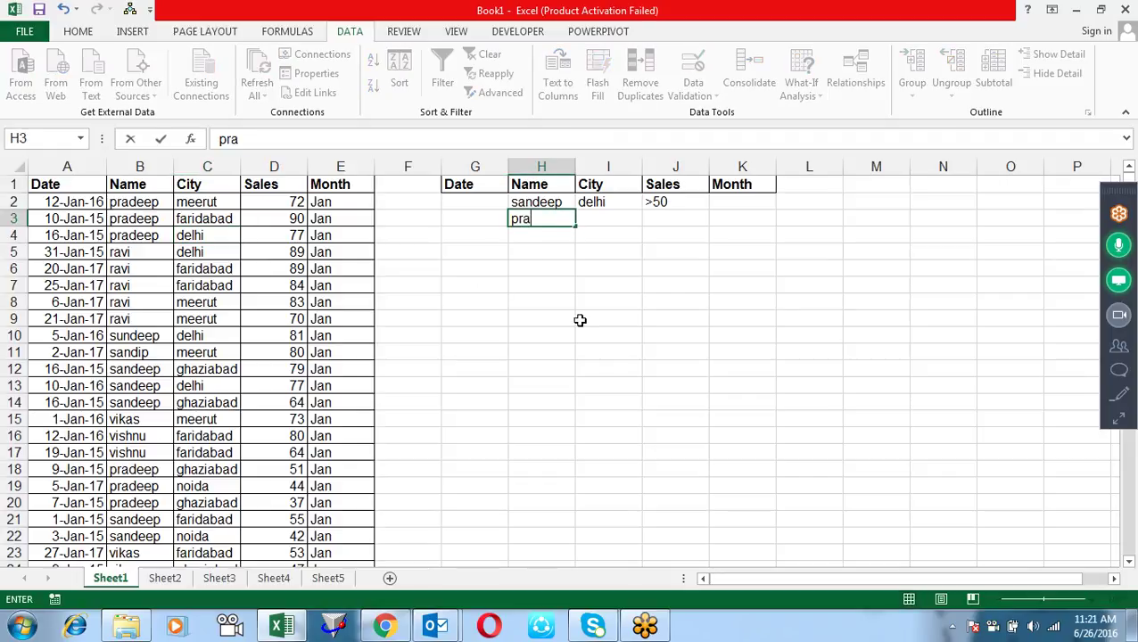
pyautogui.press('Return')
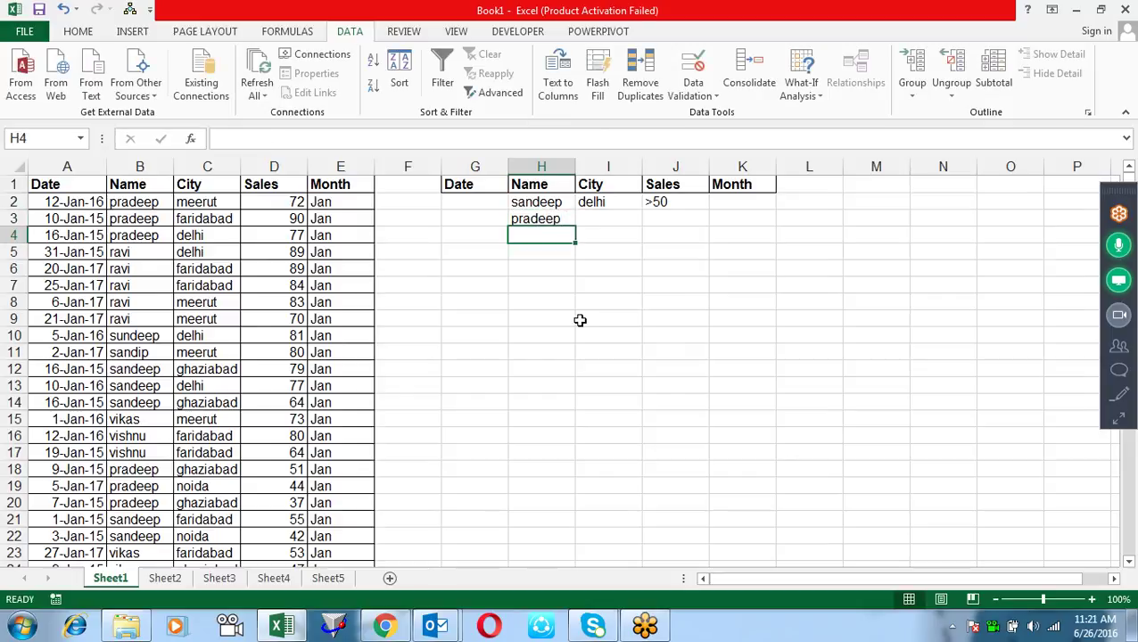
# Step: Run Advanced Filter on the sales list with criteria range G1:K3, showing 63 of 286 records
pyautogui.click(214, 300)
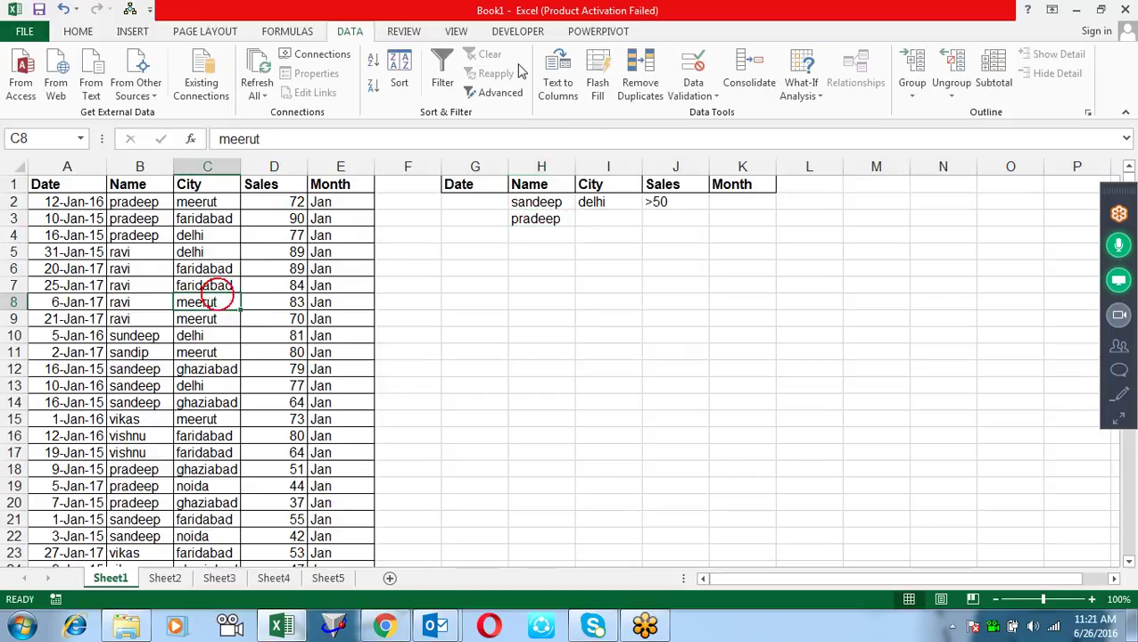
pyautogui.click(498, 93)
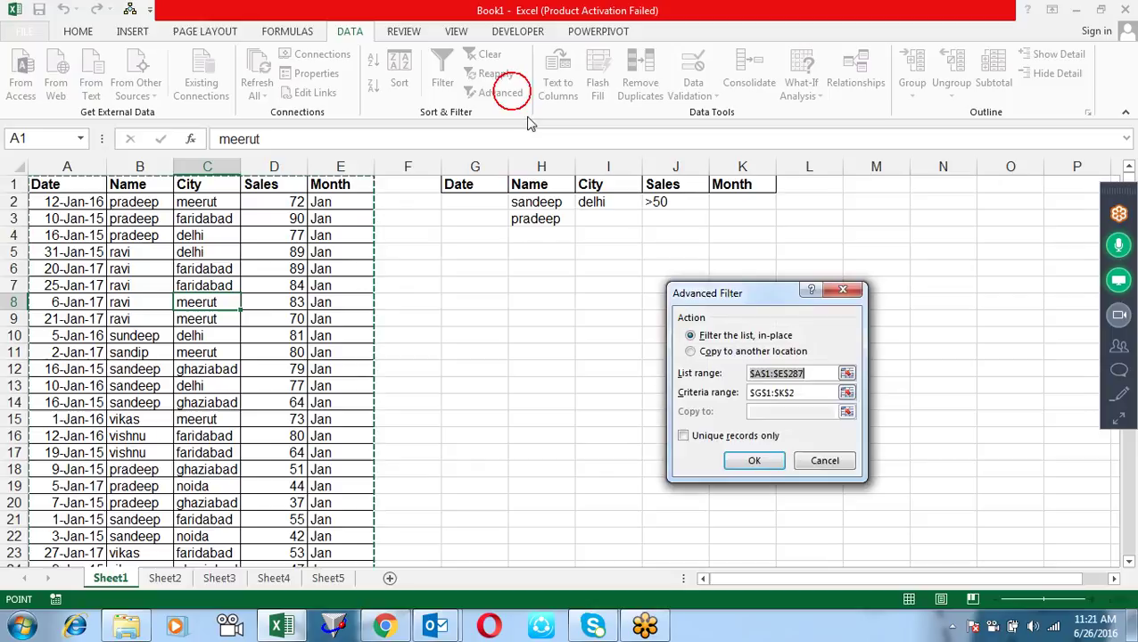
pyautogui.click(847, 393)
pyautogui.moveTo(495, 186); pyautogui.dragTo(741, 213)
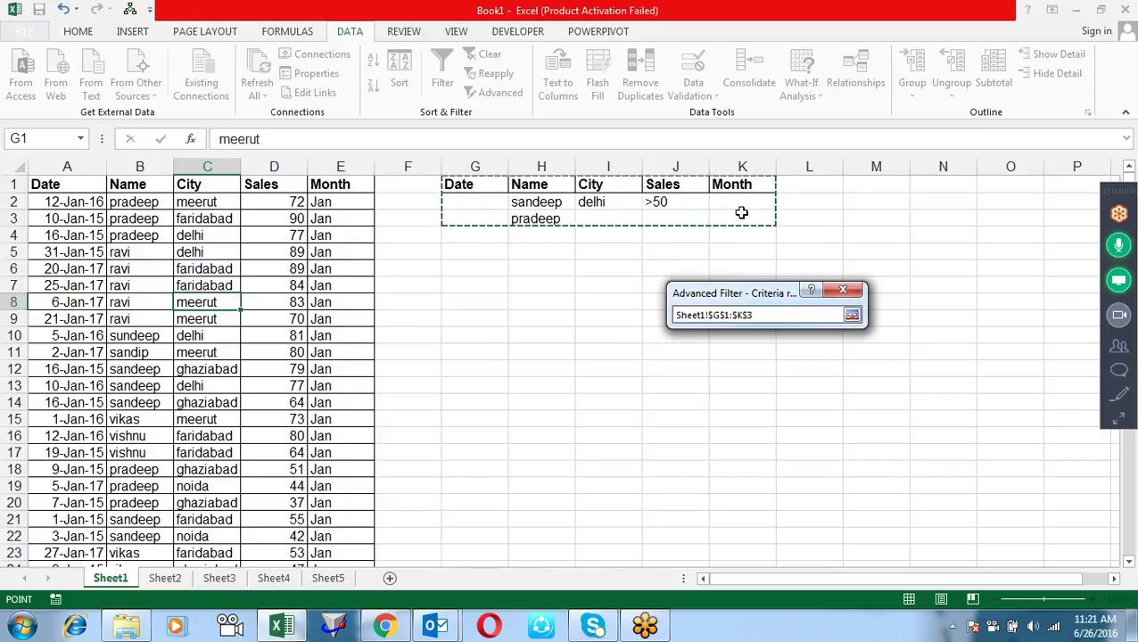
pyautogui.press('Return')
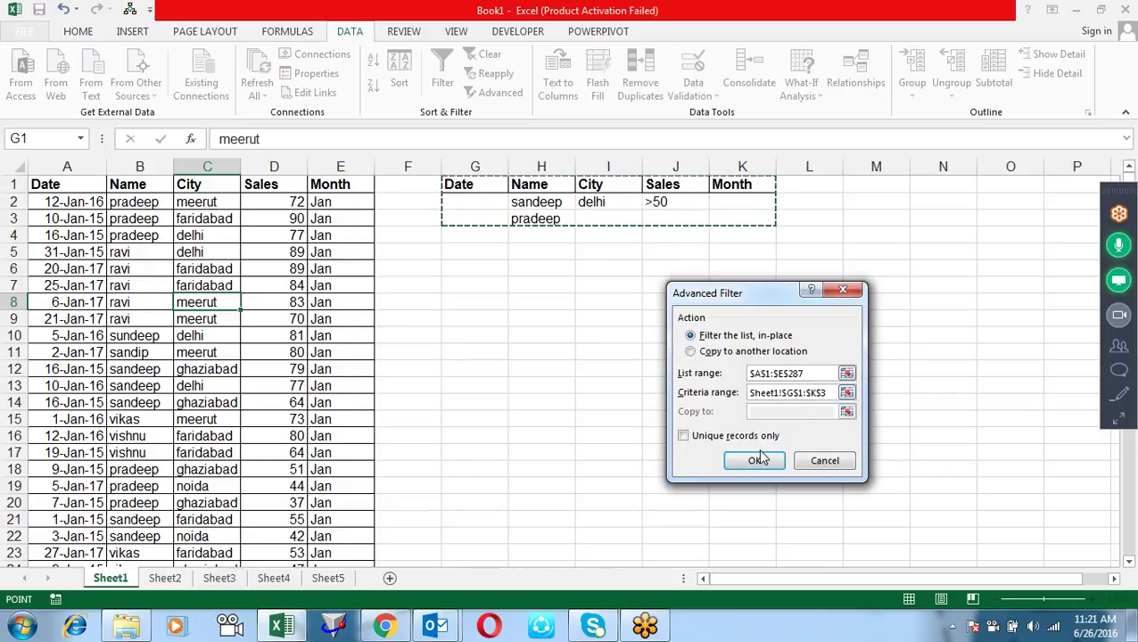
pyautogui.click(755, 461)
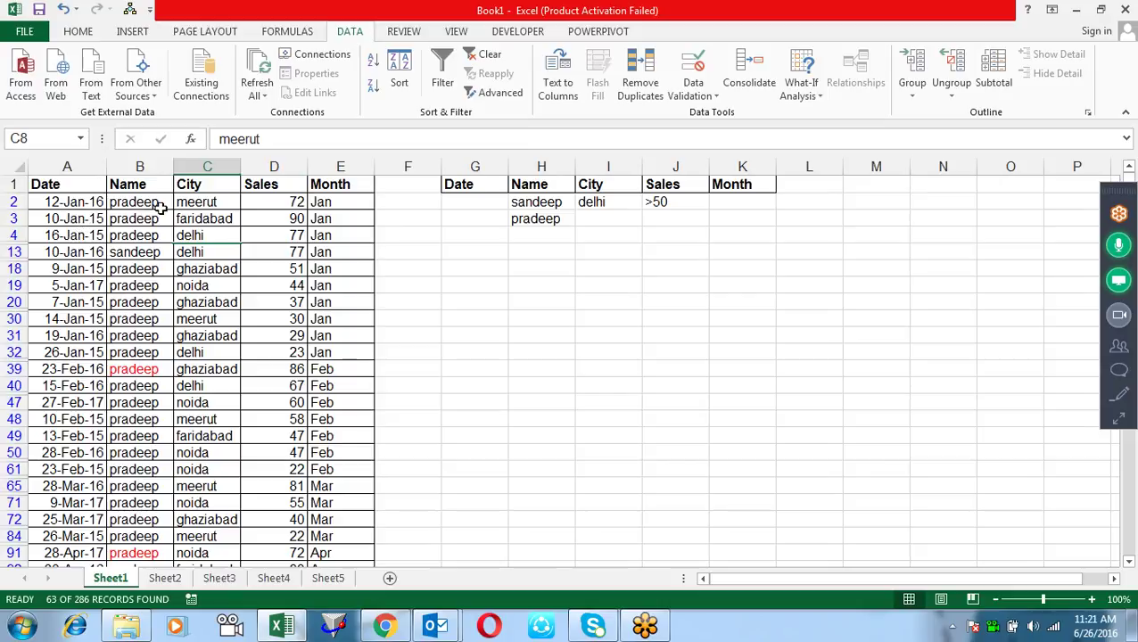
# Step: Browse the filtered records, then return to the top of the City column
pyautogui.click(191, 405)
pyautogui.press('Down')
pyautogui.press('Down')
pyautogui.press('Down')
pyautogui.press('Down')
pyautogui.press('Down')
pyautogui.press('Down')
pyautogui.press('Down')
pyautogui.press('Down')
pyautogui.press('Down')
pyautogui.press('Down')
pyautogui.press('Down')
pyautogui.press('Down')
pyautogui.press('Down')
pyautogui.press('Down')
pyautogui.press('Up')
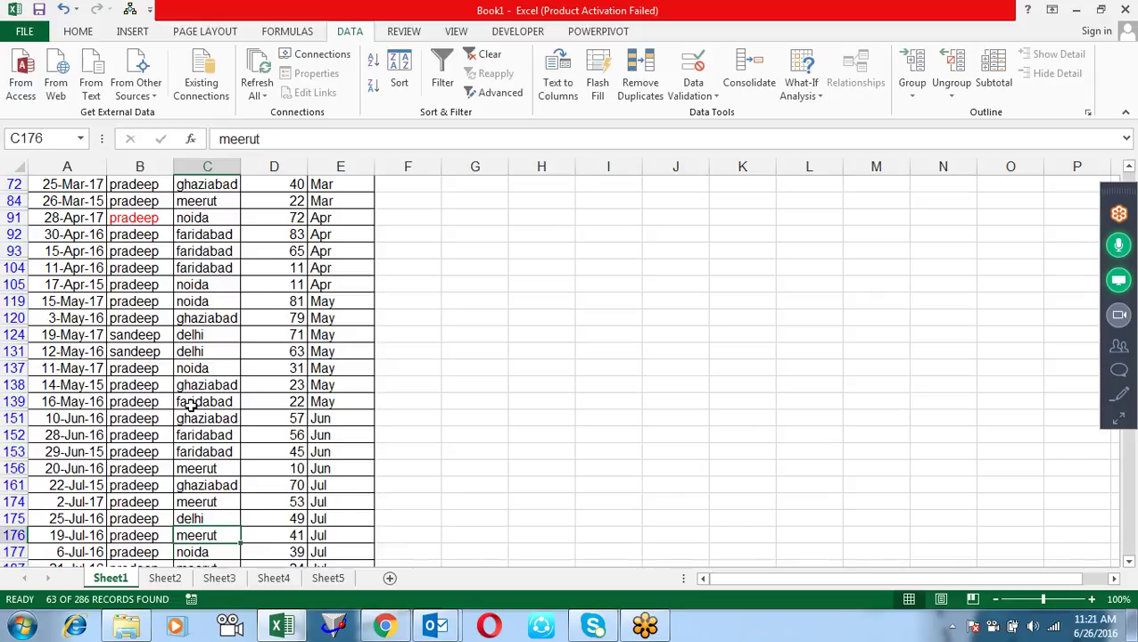
pyautogui.press('Up')
pyautogui.press('Up')
pyautogui.press('Up')
pyautogui.press('Up')
pyautogui.press('Up')
pyautogui.press('Up')
pyautogui.press('Up')
pyautogui.press('Up')
pyautogui.press('Right')
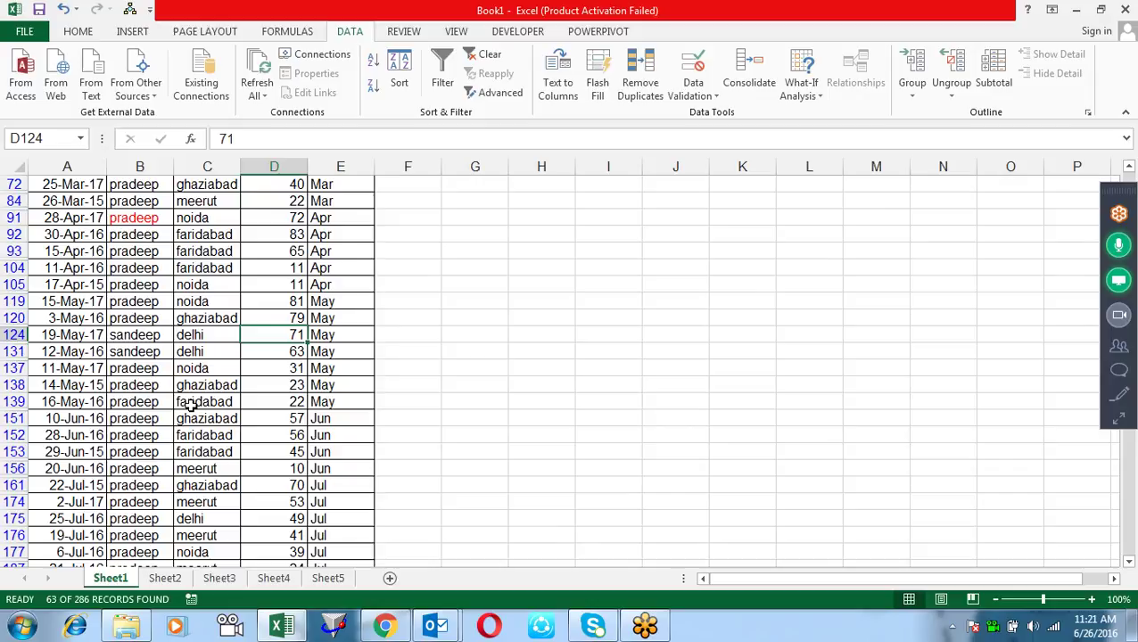
pyautogui.hotkey('ctrl', 'Up')
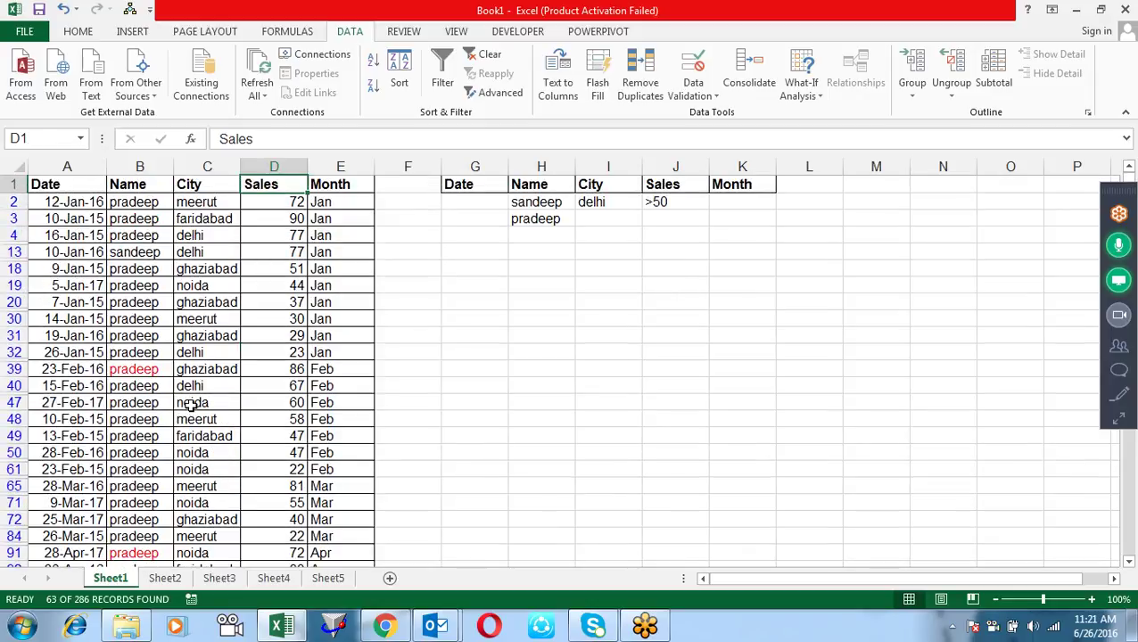
pyautogui.press('Right')
pyautogui.press('Right')
pyautogui.press('Right')
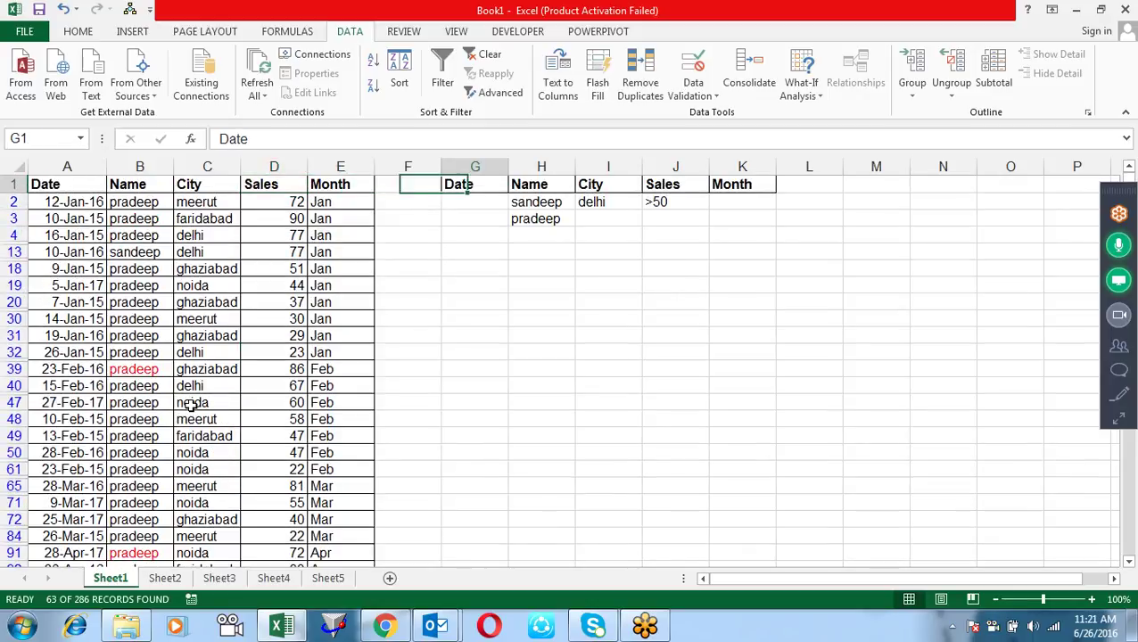
pyautogui.press('Right')
pyautogui.press('Left')
pyautogui.press('Left')
pyautogui.press('Left')
pyautogui.press('Left')
pyautogui.press('Left')
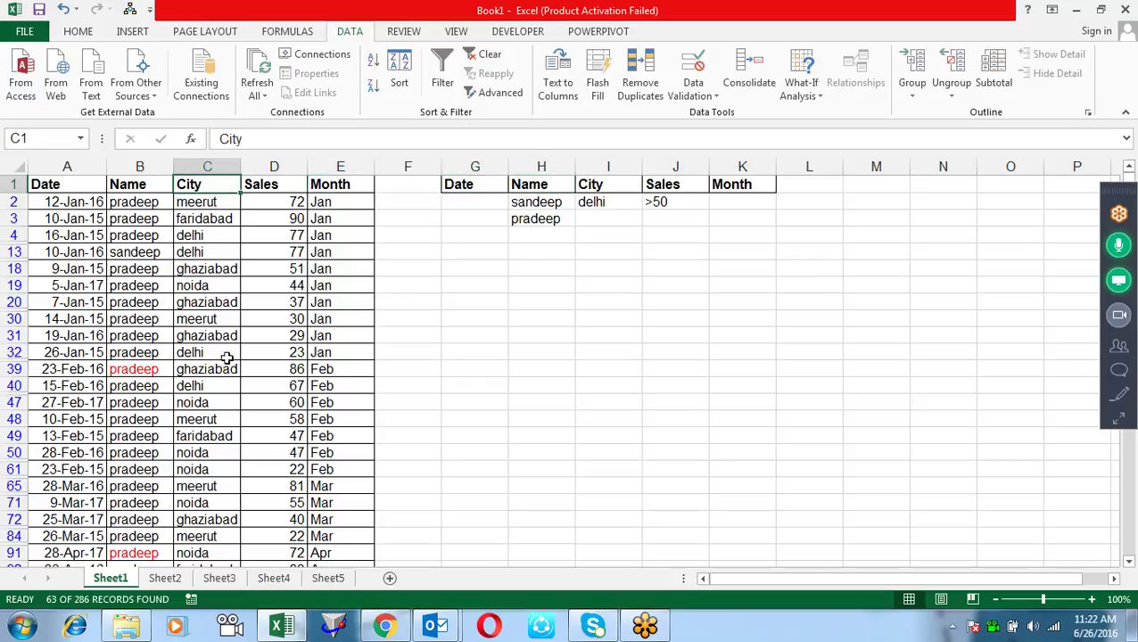
# Step: Clear the filter, then copy records matching G1:K3 to another location starting at Sheet1!G7
pyautogui.click(494, 57)
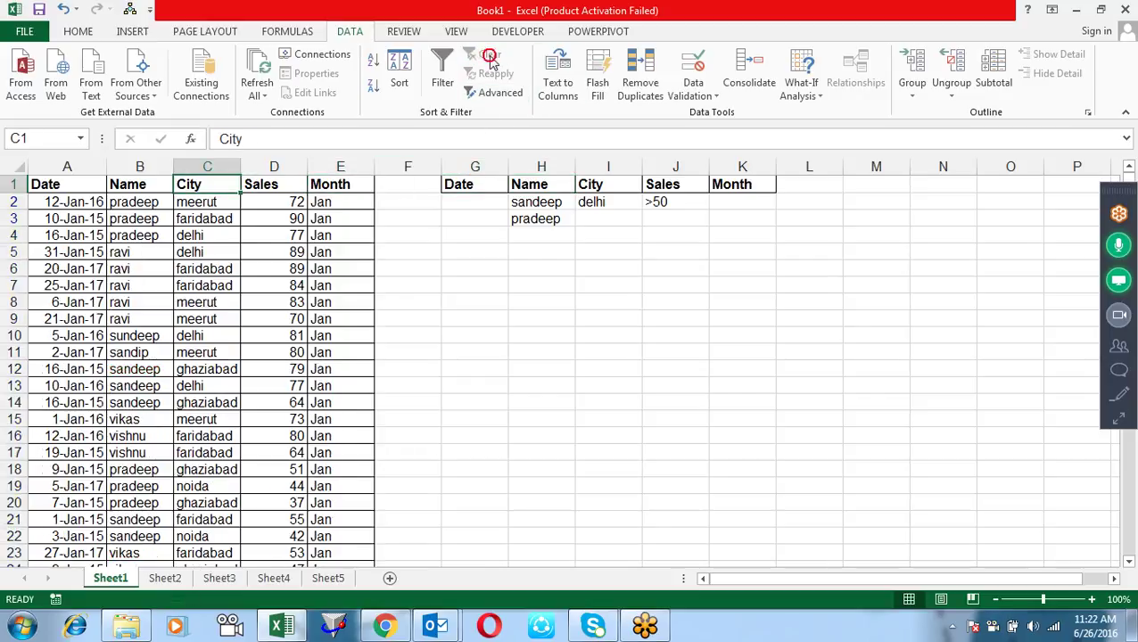
pyautogui.click(297, 268)
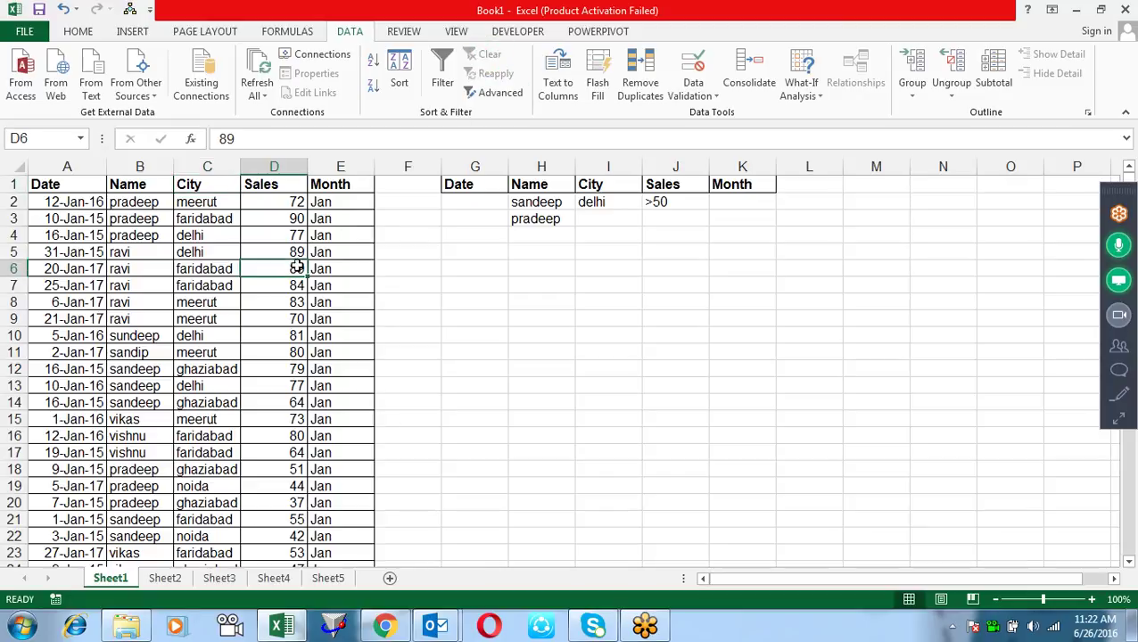
pyautogui.click(492, 93)
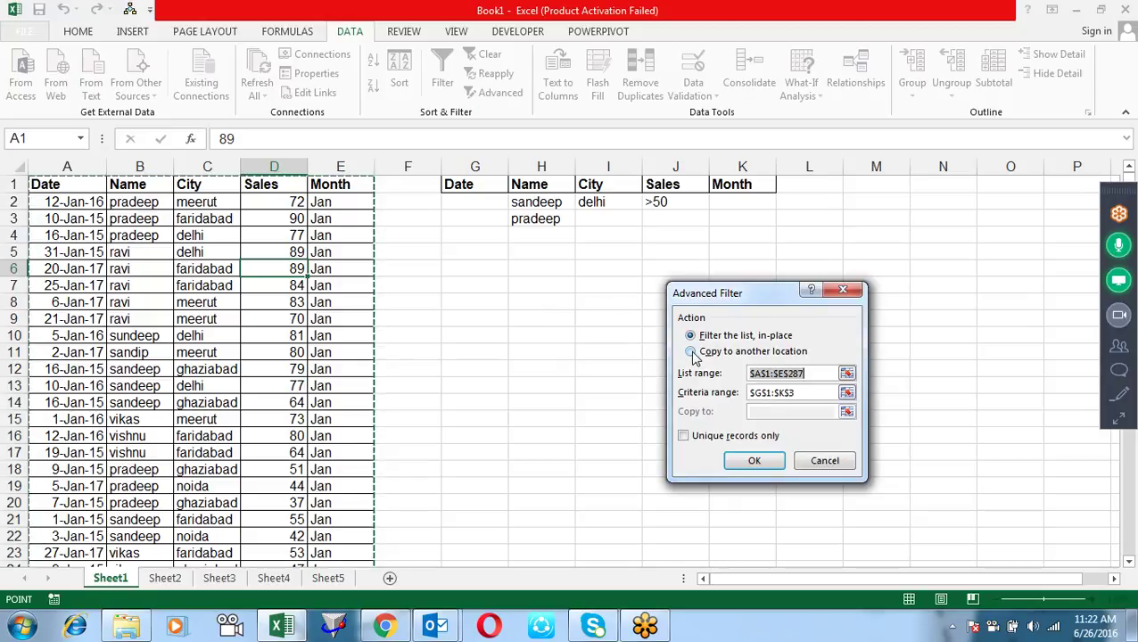
pyautogui.click(692, 353)
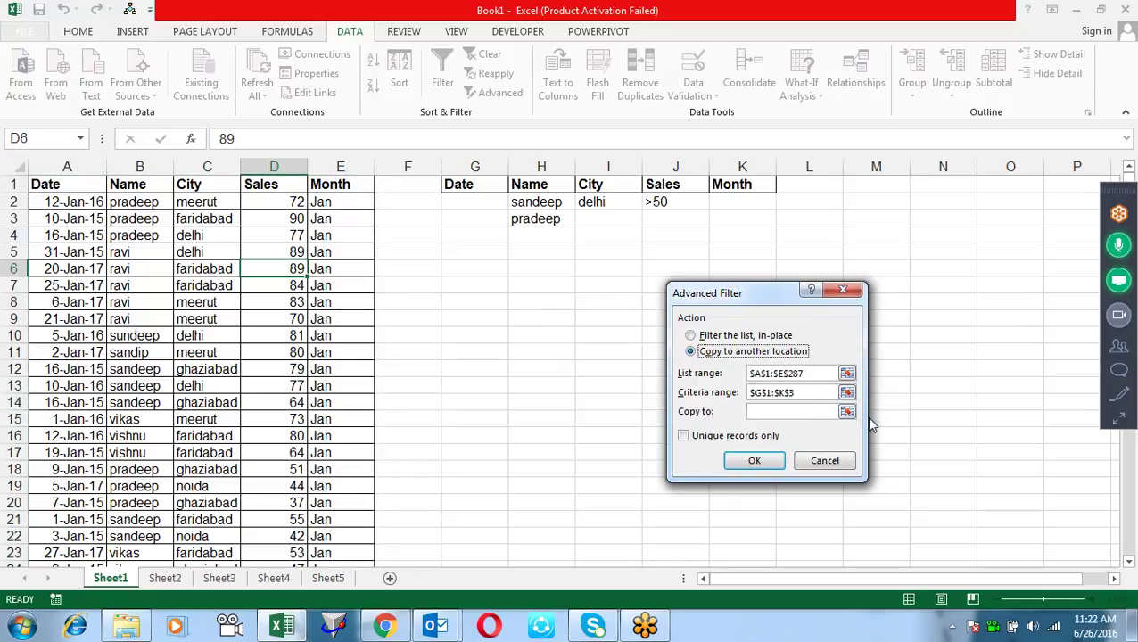
pyautogui.click(847, 413)
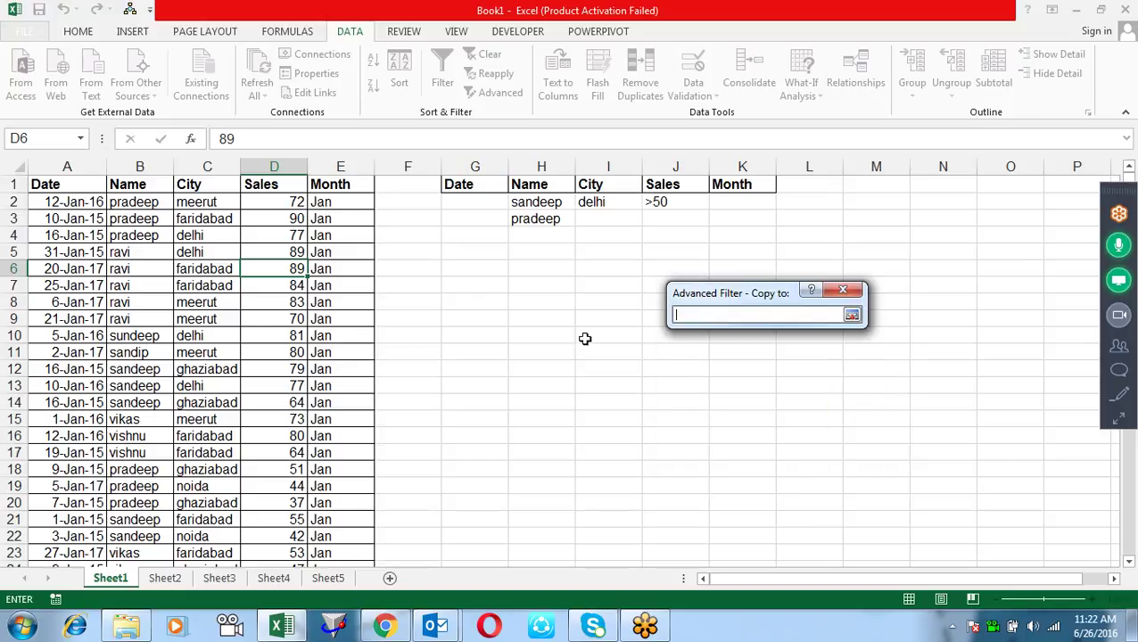
pyautogui.click(491, 283)
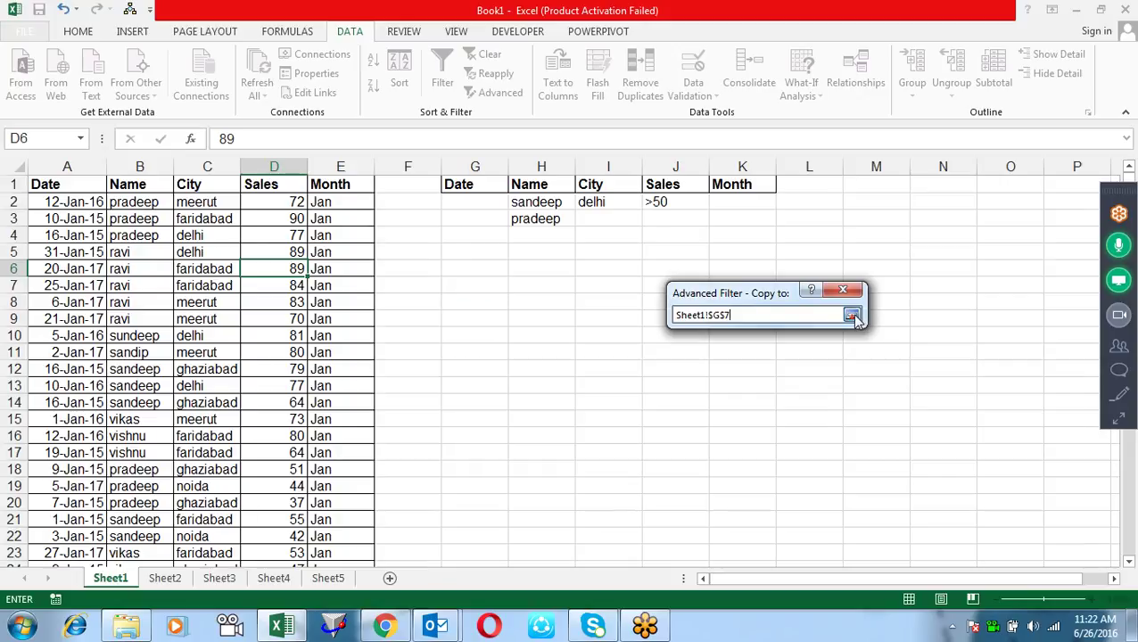
pyautogui.click(852, 314)
pyautogui.click(750, 468)
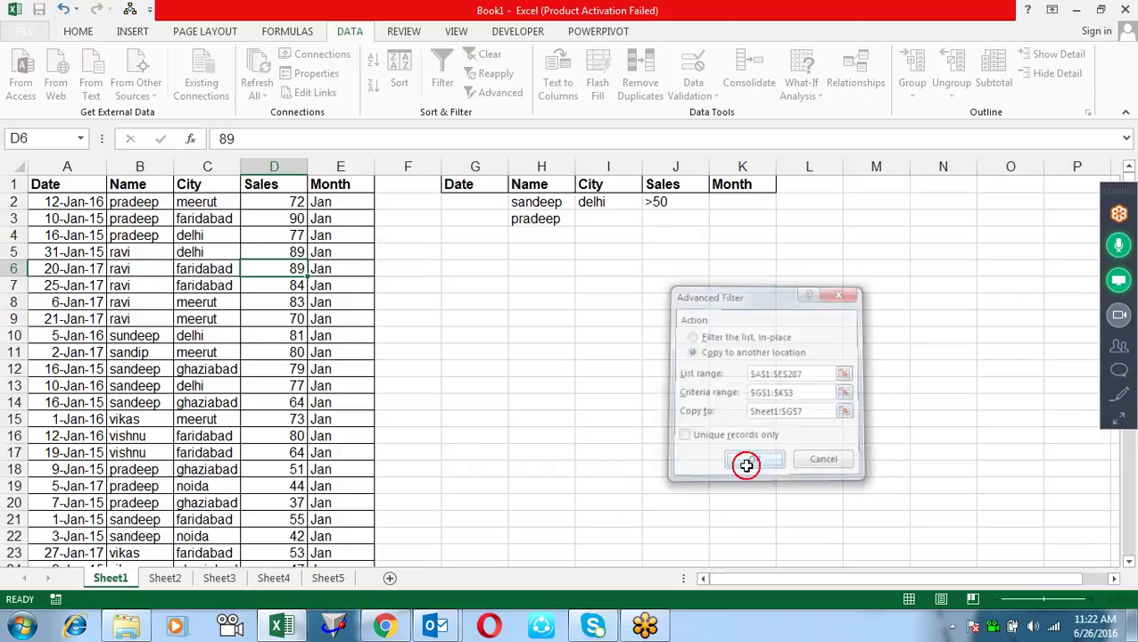
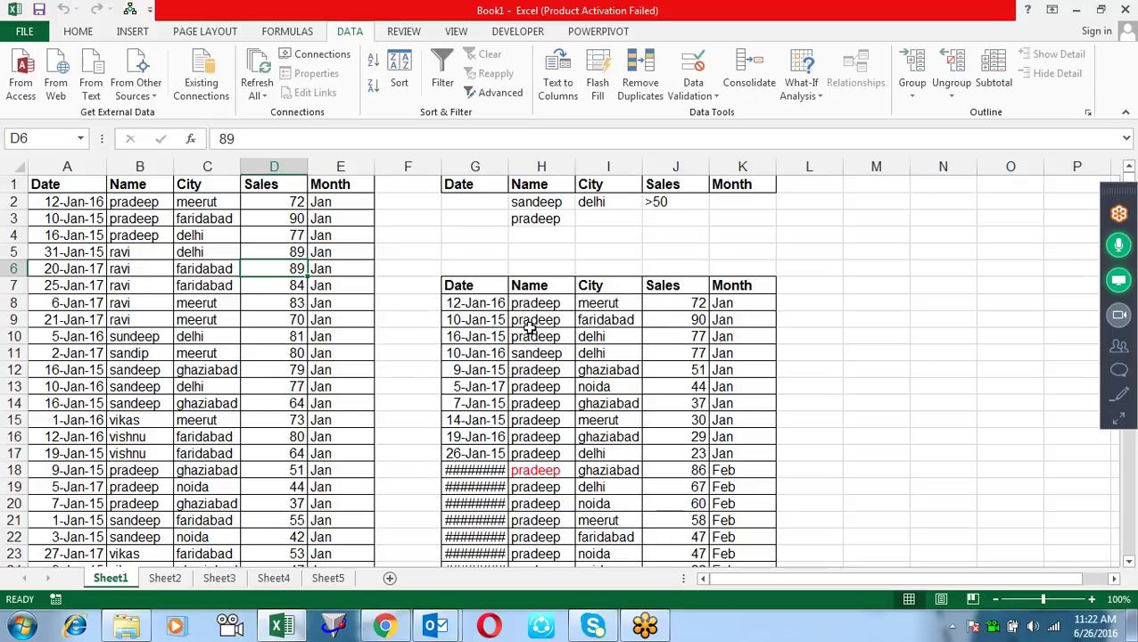
# Step: Turn on filtering for the sales table and filter City to delhi only
pyautogui.click(280, 269)
pyautogui.moveTo(54, 181); pyautogui.dragTo(207, 184)
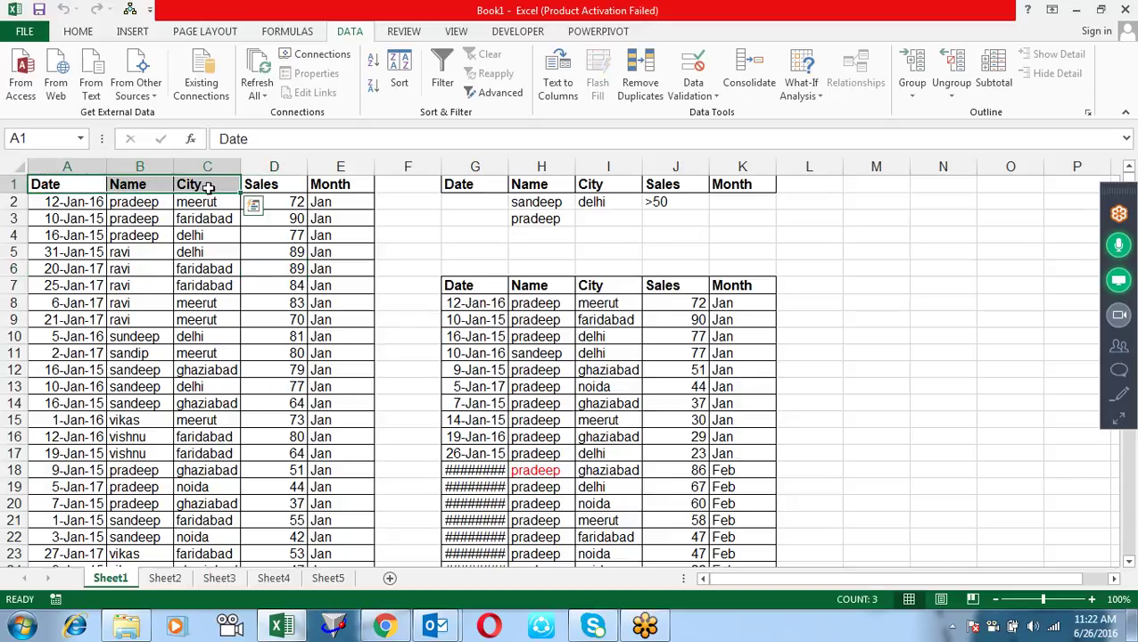
pyautogui.click(207, 185)
pyautogui.hotkey('ctrl', 'shift', 'l')
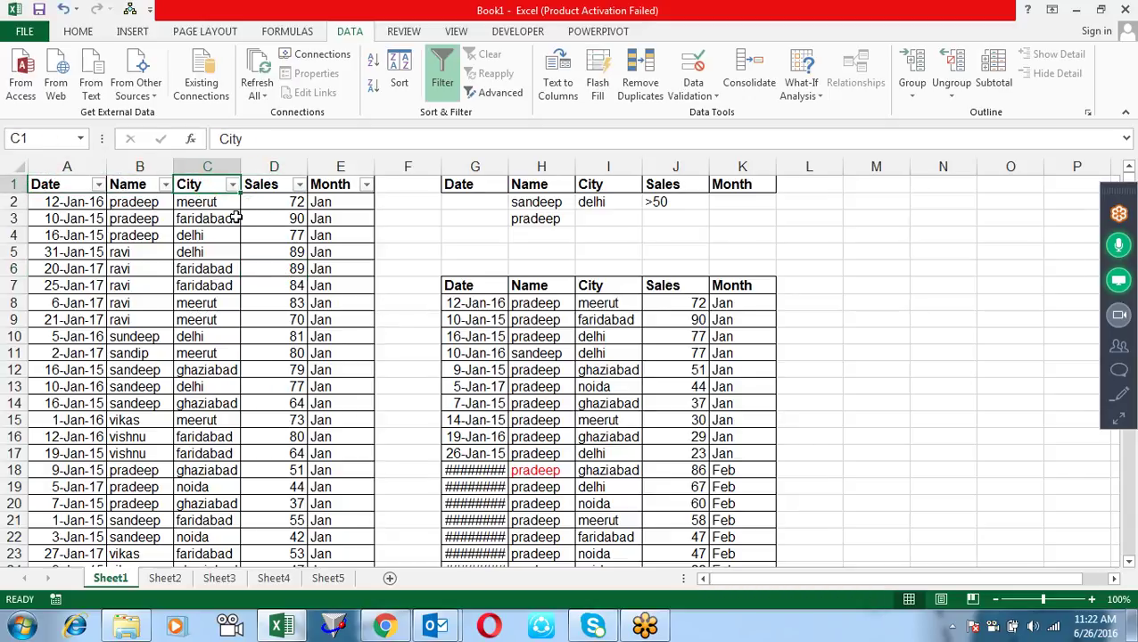
pyautogui.moveTo(299, 218); pyautogui.dragTo(300, 235)
pyautogui.click(231, 185)
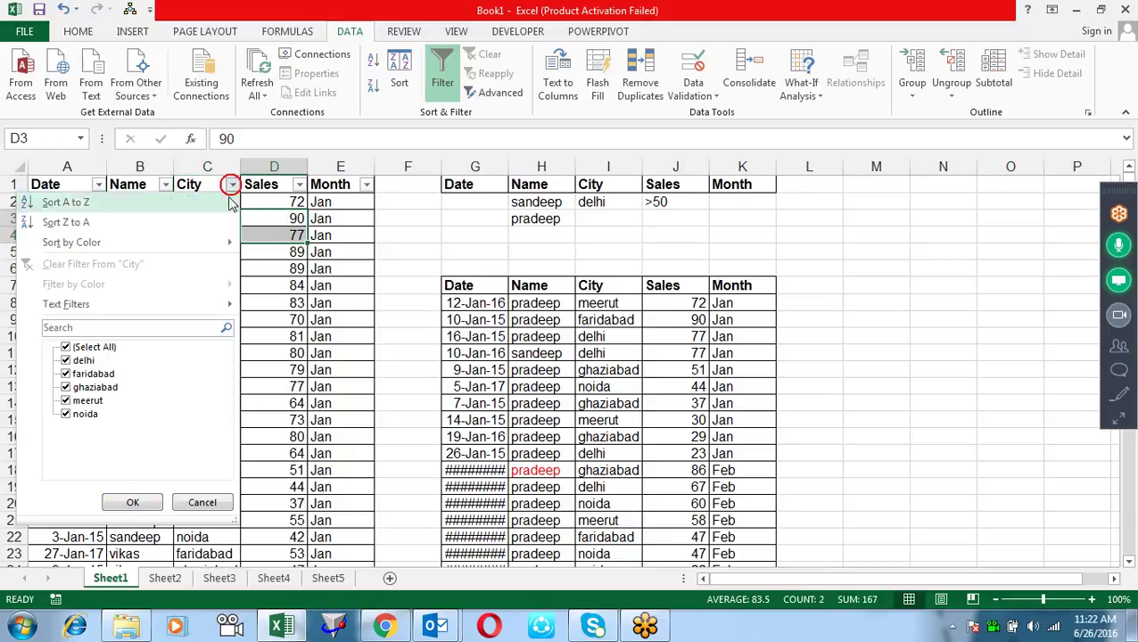
pyautogui.click(111, 347)
pyautogui.click(80, 361)
pyautogui.click(132, 503)
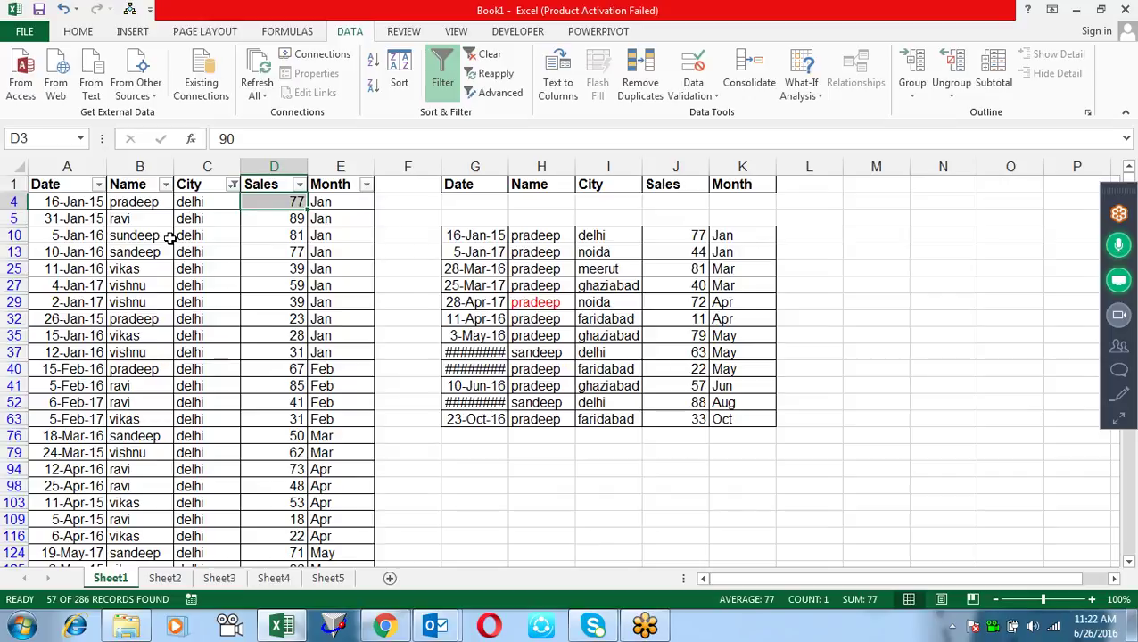
# Step: Filter the Name column to ravi only, leaving 12 of 286 records, and return to A1
pyautogui.click(166, 185)
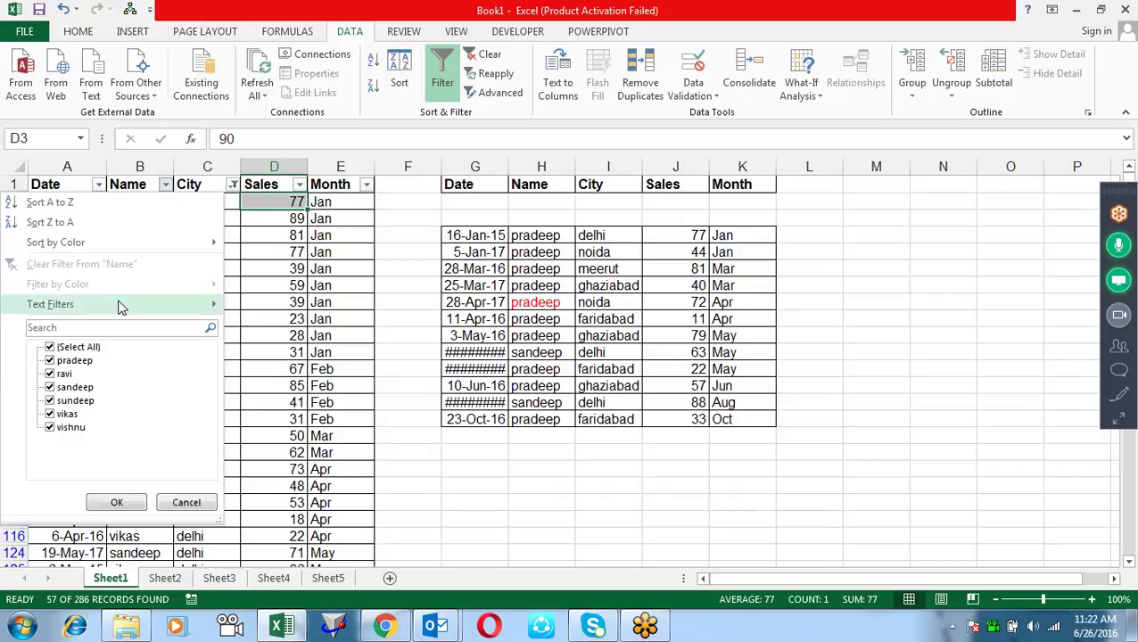
pyautogui.click(89, 349)
pyautogui.click(65, 374)
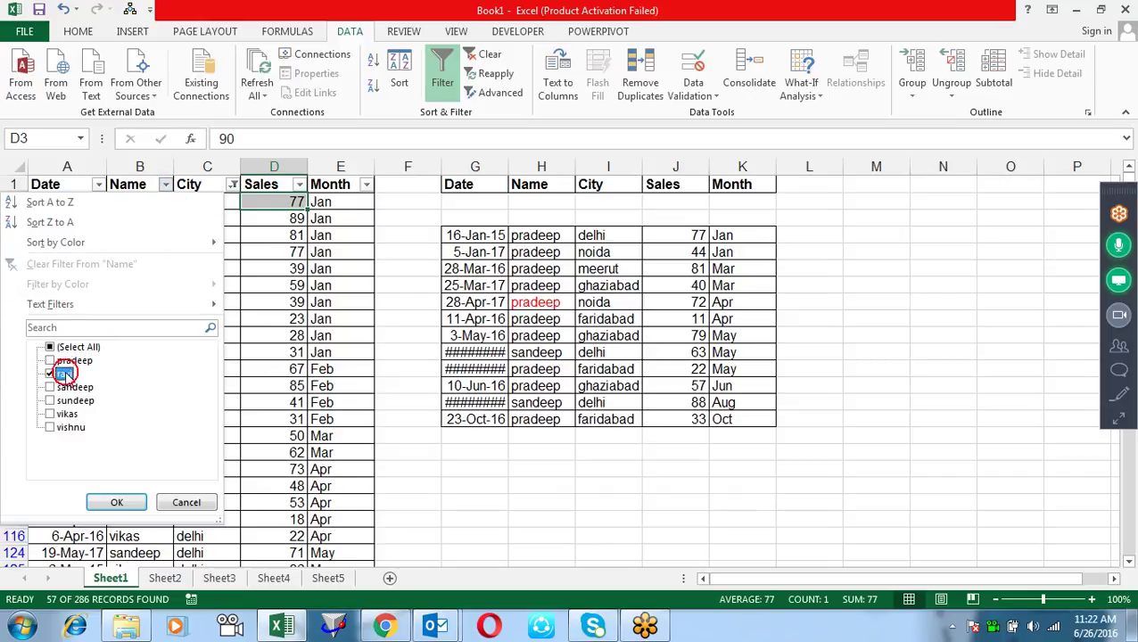
pyautogui.press('Return')
pyautogui.press('Down')
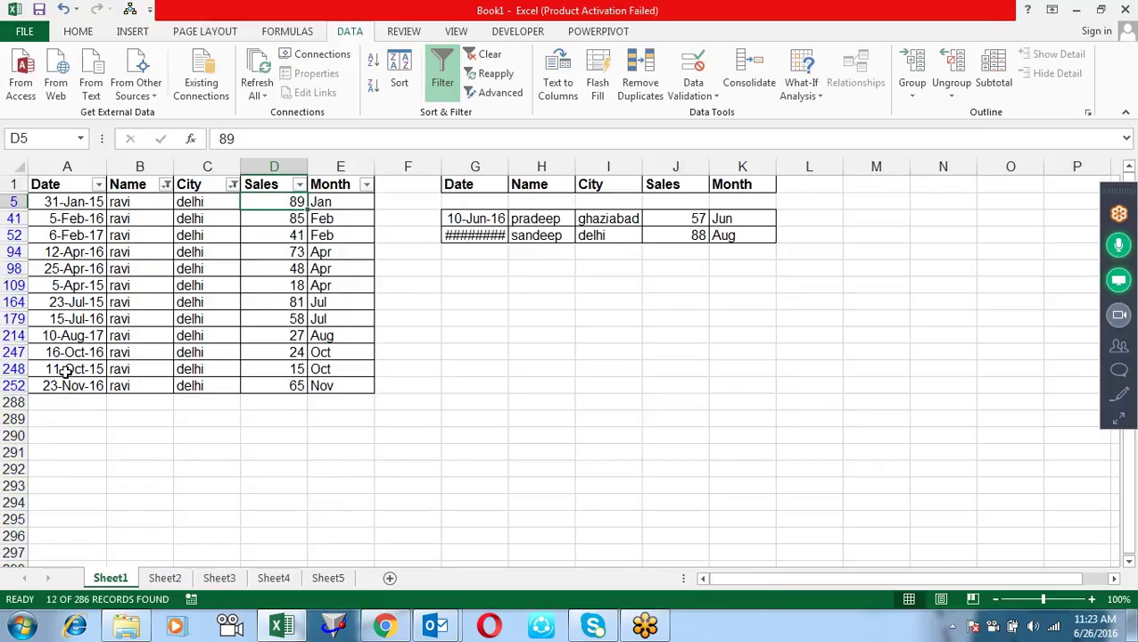
pyautogui.press('Left')
pyautogui.press('Left')
pyautogui.press('Left')
pyautogui.press('Up')
# Step: Select and copy the whole filtered ravi/delhi table, then cancel the copy and show the Home tools
pyautogui.hotkey('shift', 'Right')
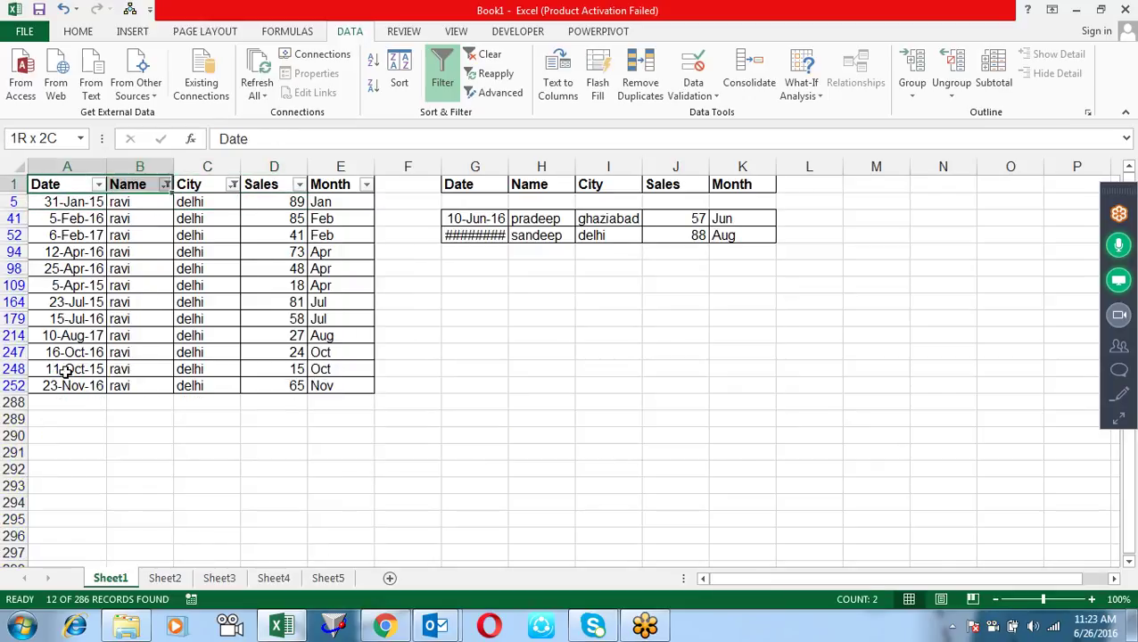
pyautogui.hotkey('shift', 'Right')
pyautogui.hotkey('shift', 'Right')
pyautogui.hotkey('shift', 'Right')
pyautogui.hotkey('shift', 'Down')
pyautogui.hotkey('shift', 'Down')
pyautogui.hotkey('shift', 'Down')
pyautogui.hotkey('shift', 'Down')
pyautogui.hotkey('shift', 'Down')
pyautogui.hotkey('shift', 'Down')
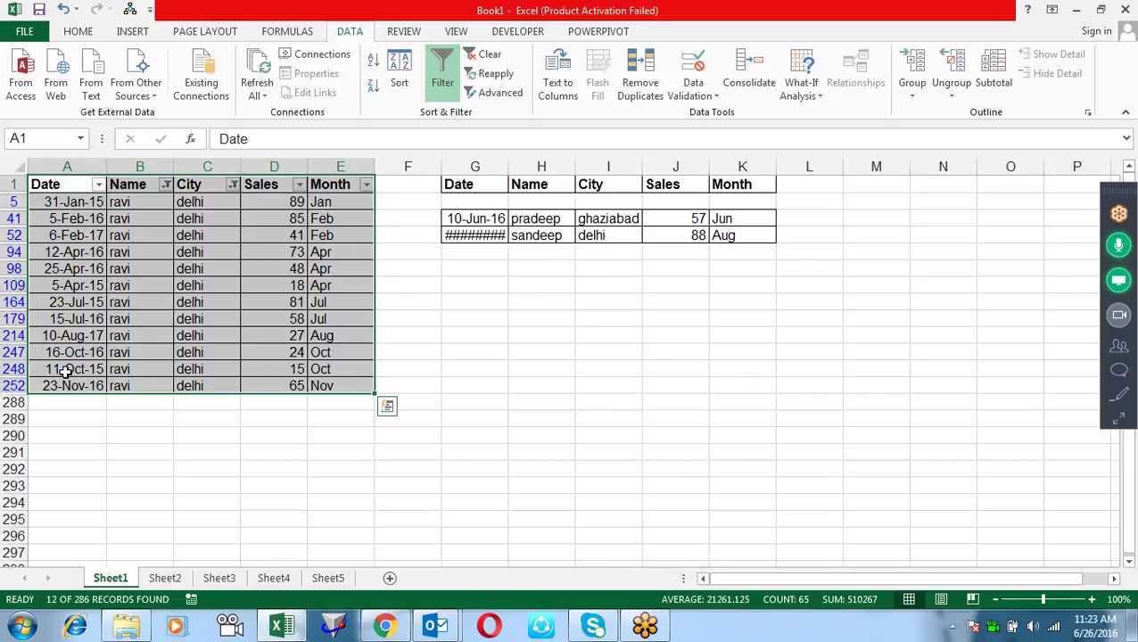
pyautogui.hotkey('ctrl', 'c')
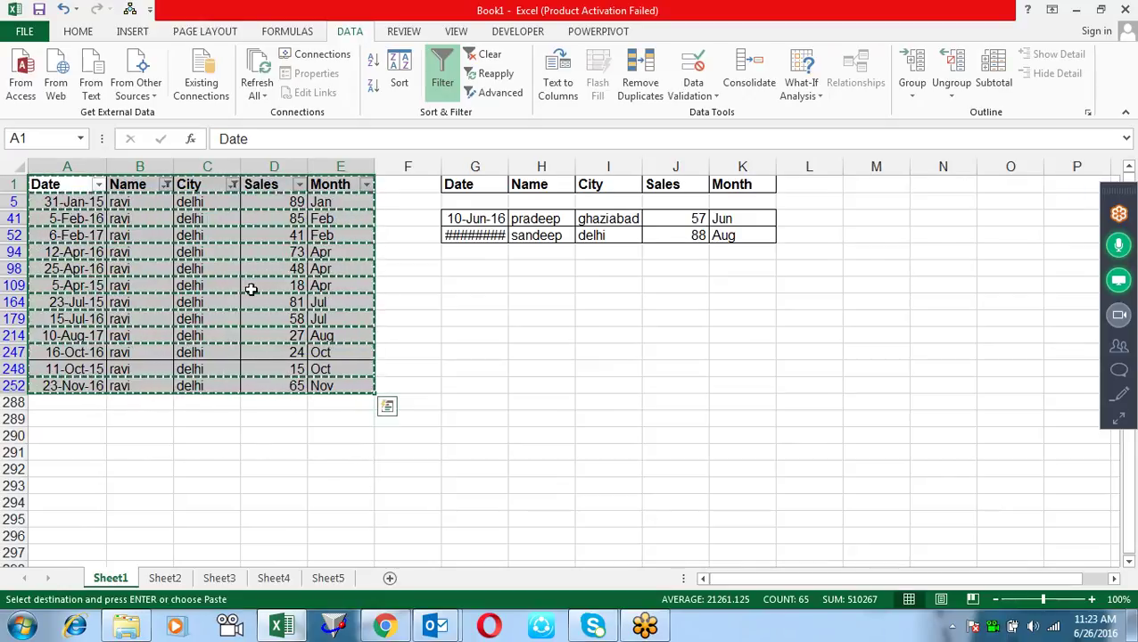
pyautogui.press('Escape')
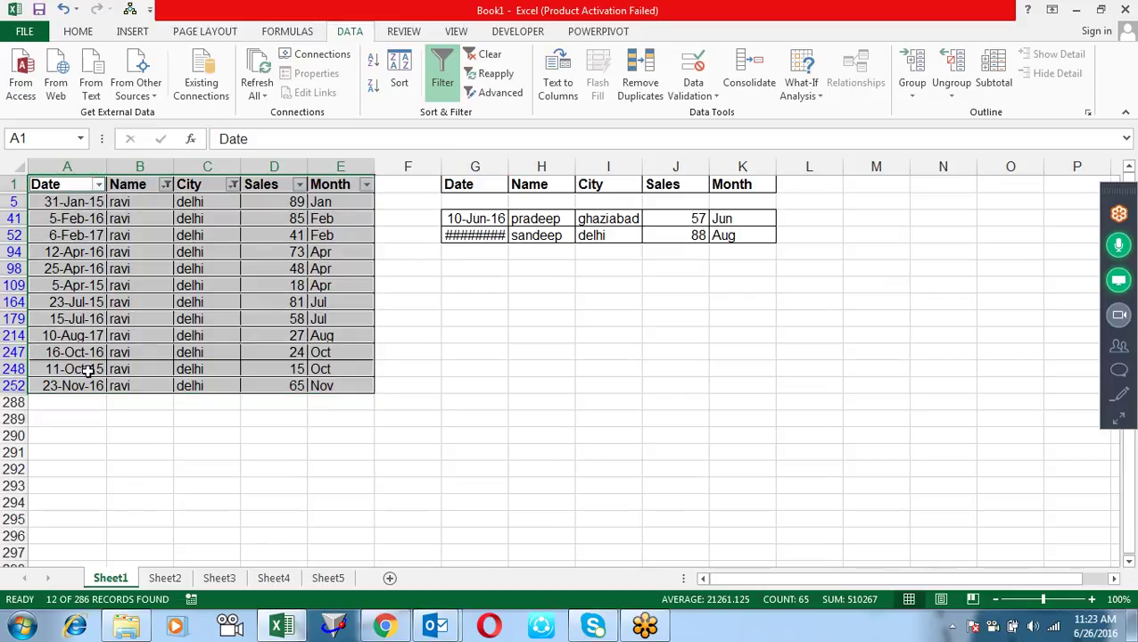
pyautogui.click(73, 32)
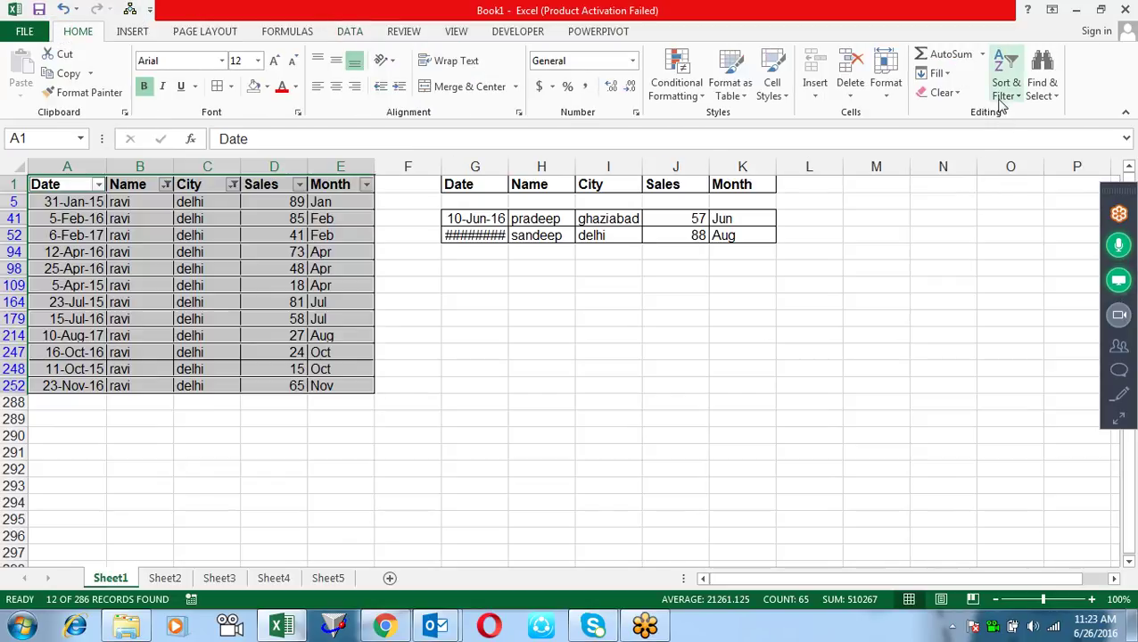
# Step: Copy only the visible ravi/delhi rows via Go To Special, then clear the filters
pyautogui.click(1053, 103)
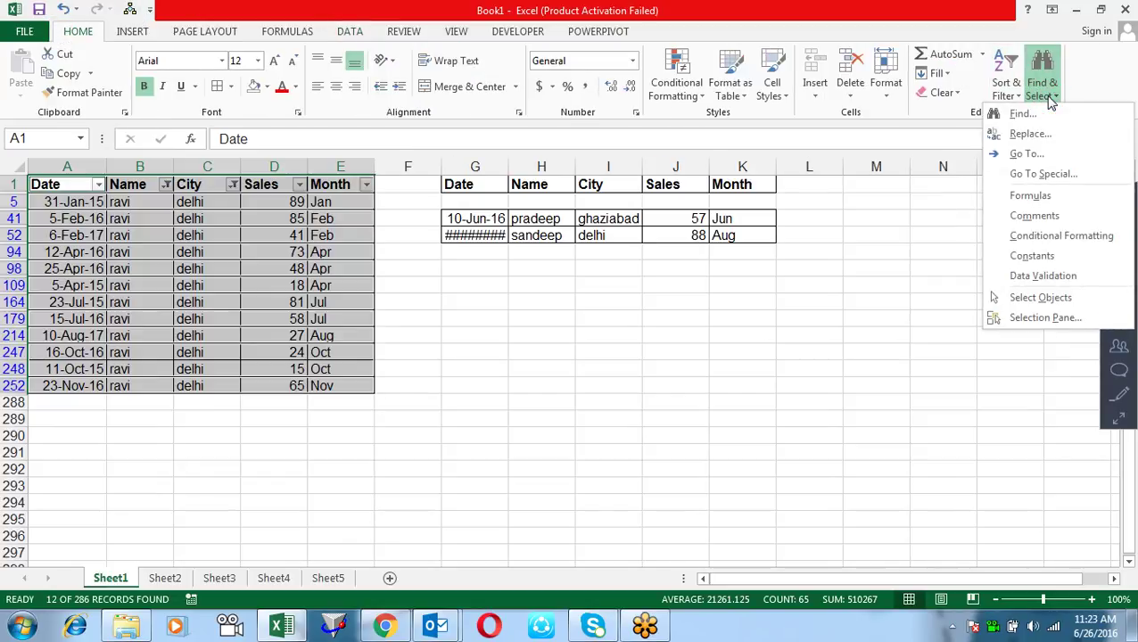
pyautogui.click(1070, 176)
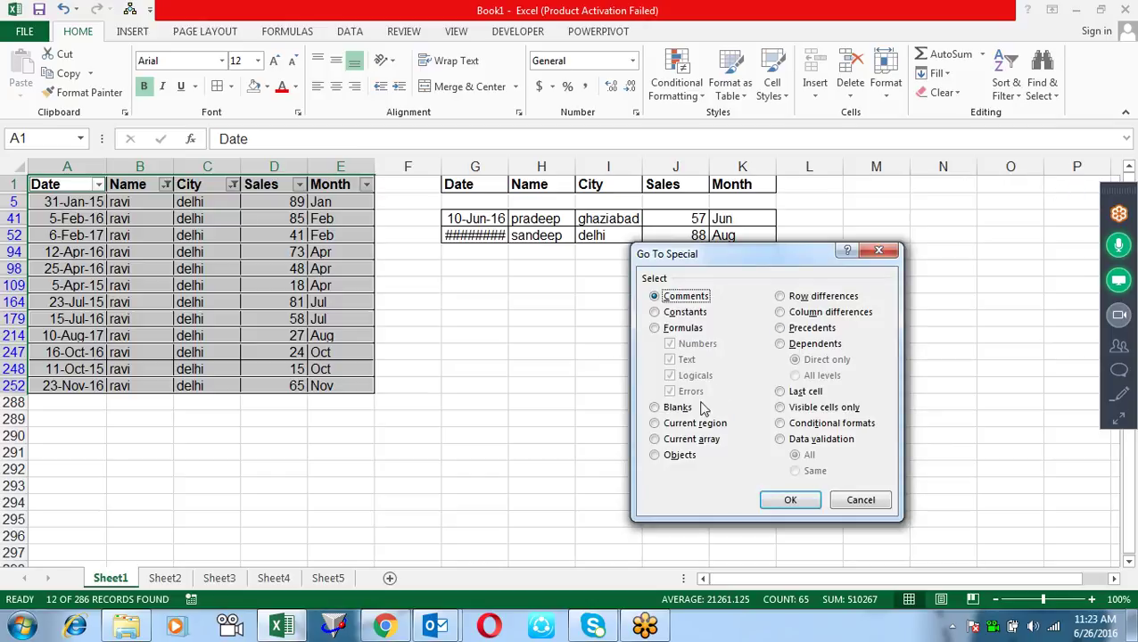
pyautogui.click(799, 408)
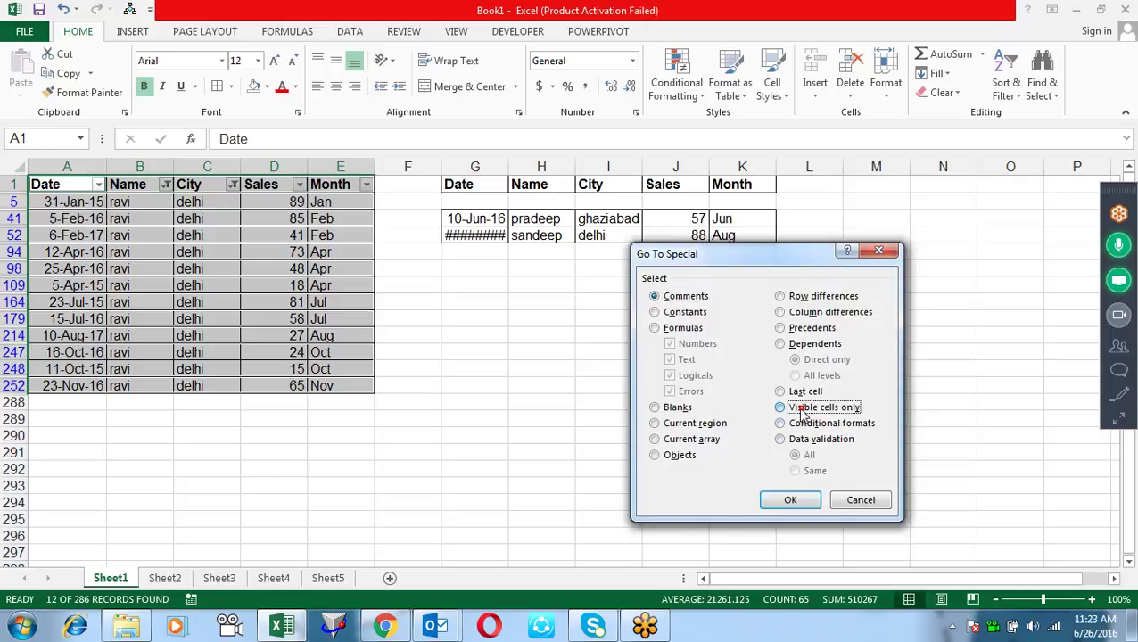
pyautogui.click(787, 501)
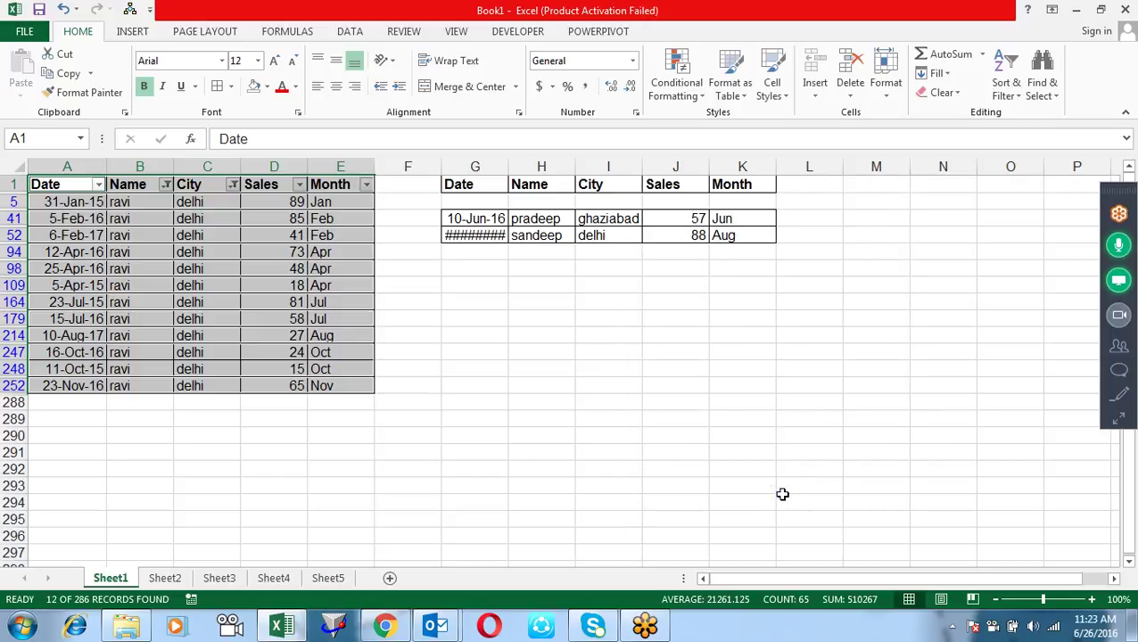
pyautogui.hotkey('ctrl', 'c')
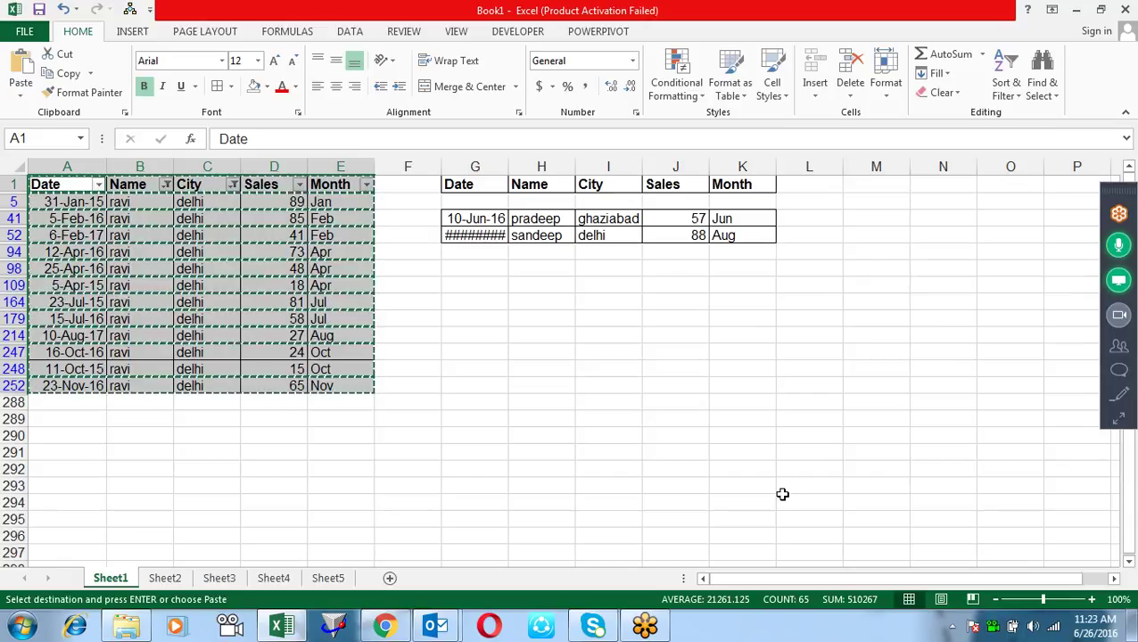
pyautogui.press('Escape')
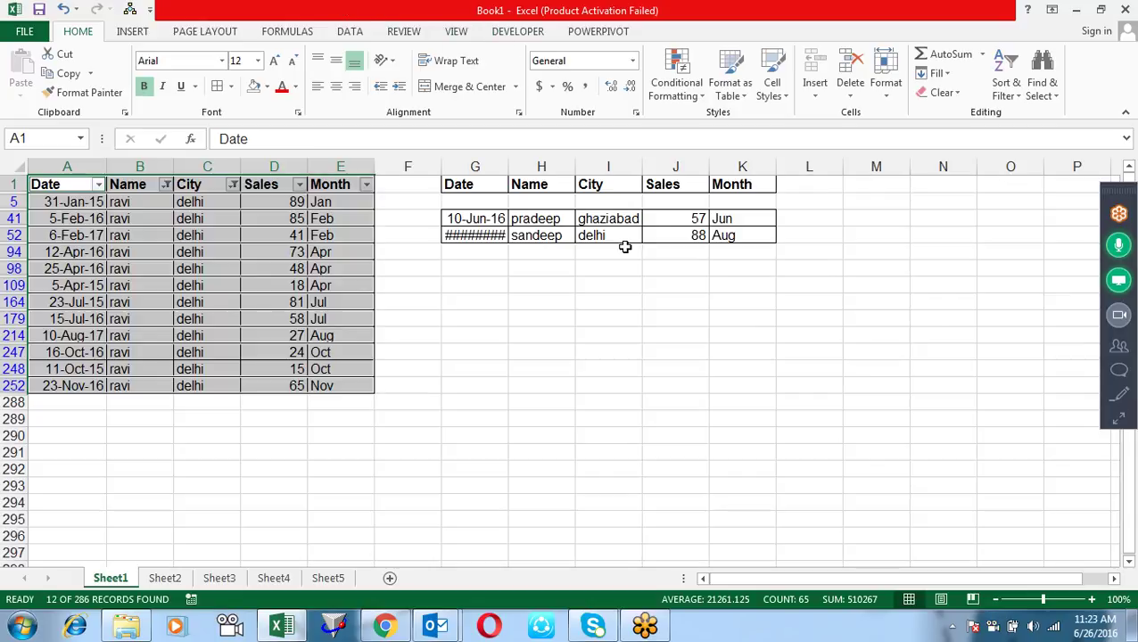
pyautogui.hotkey('alt', 'a')
pyautogui.press('c')
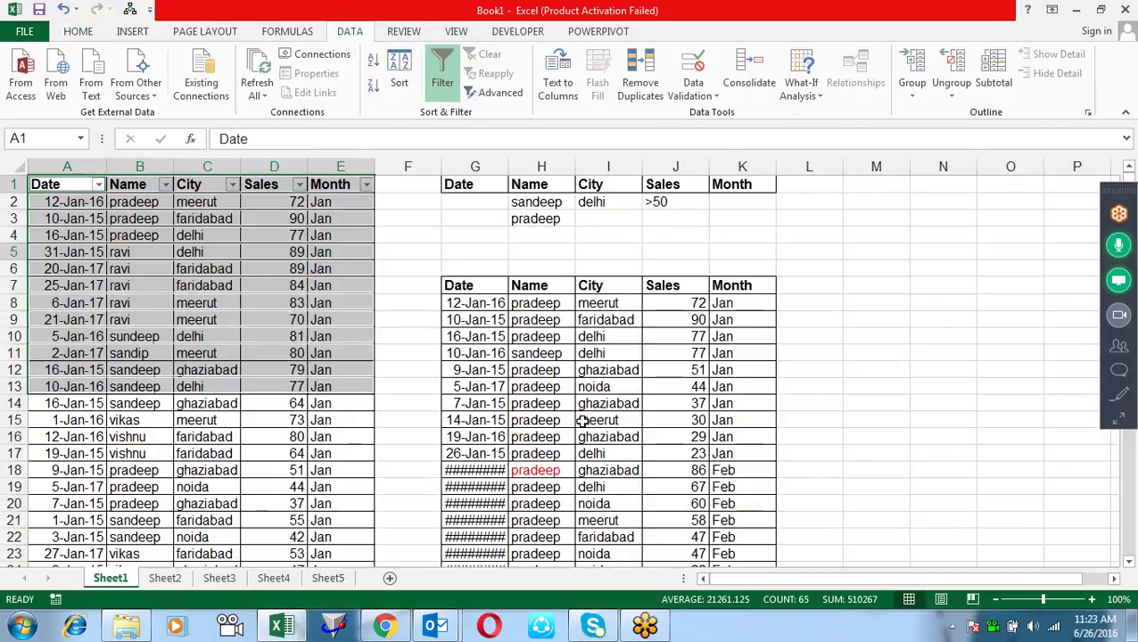
pyautogui.click(582, 323)
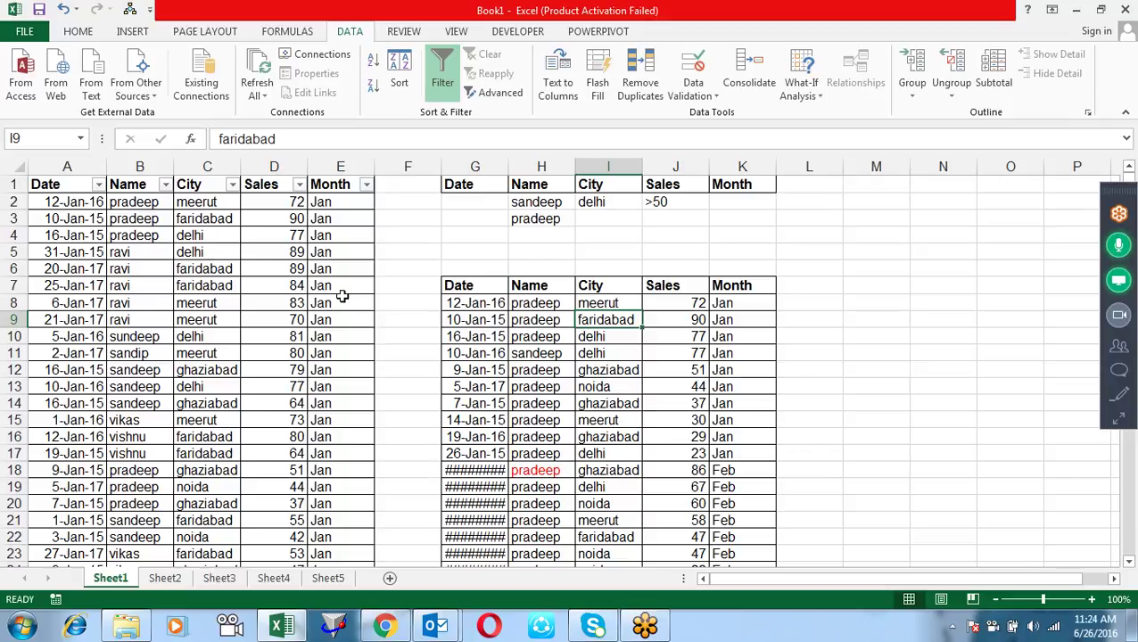
pyautogui.click(160, 165)
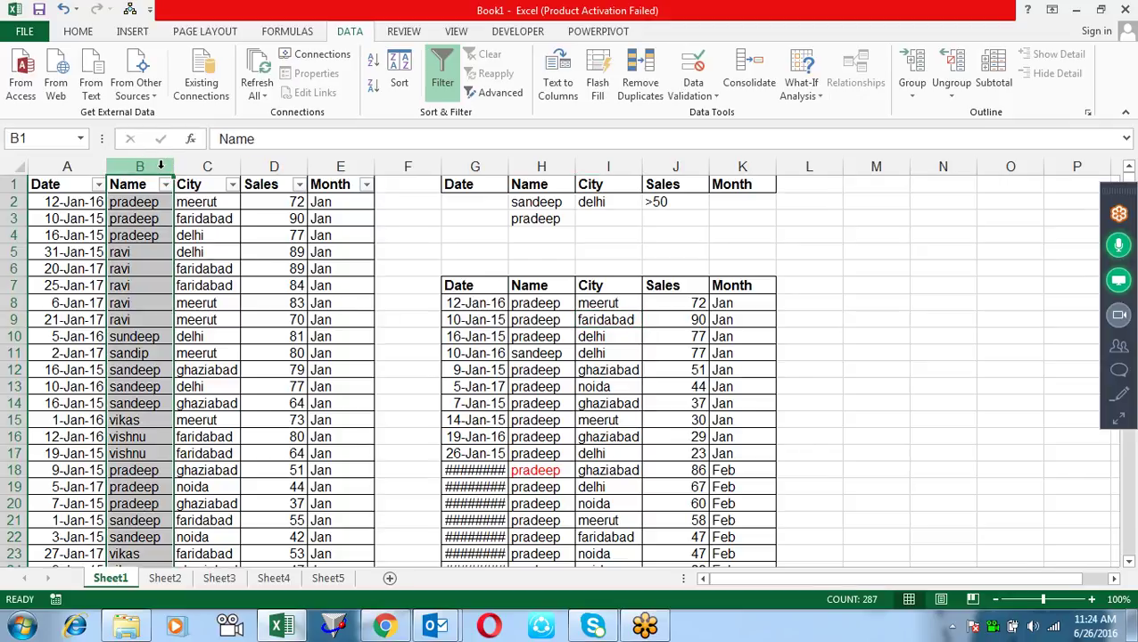
pyautogui.hotkey('ctrl', 'c')
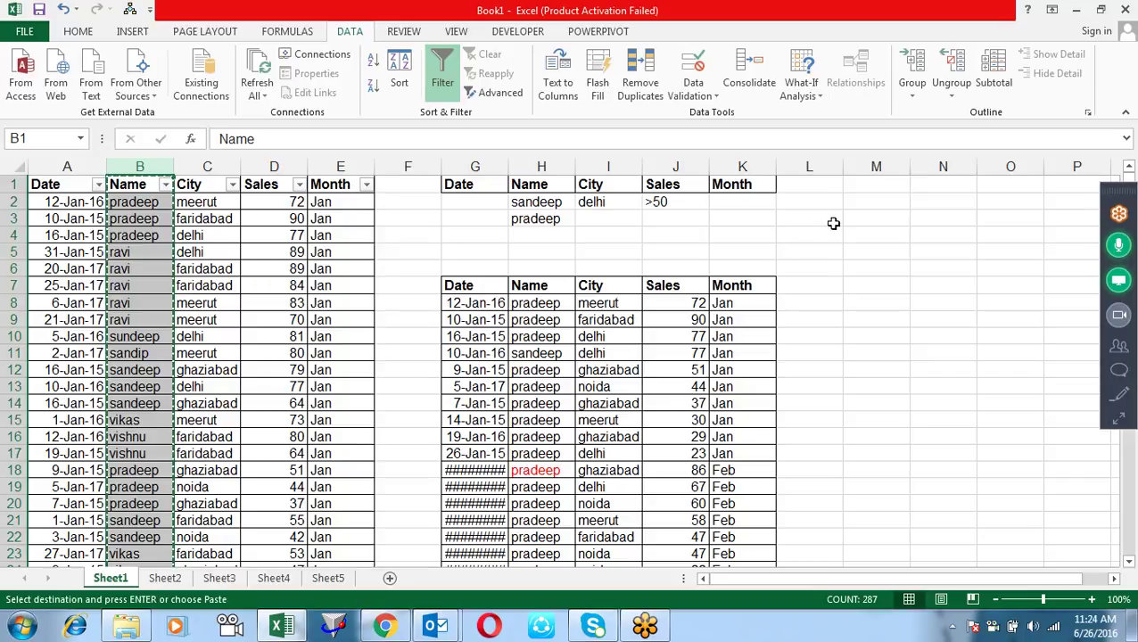
pyautogui.click(863, 184)
pyautogui.press('Return')
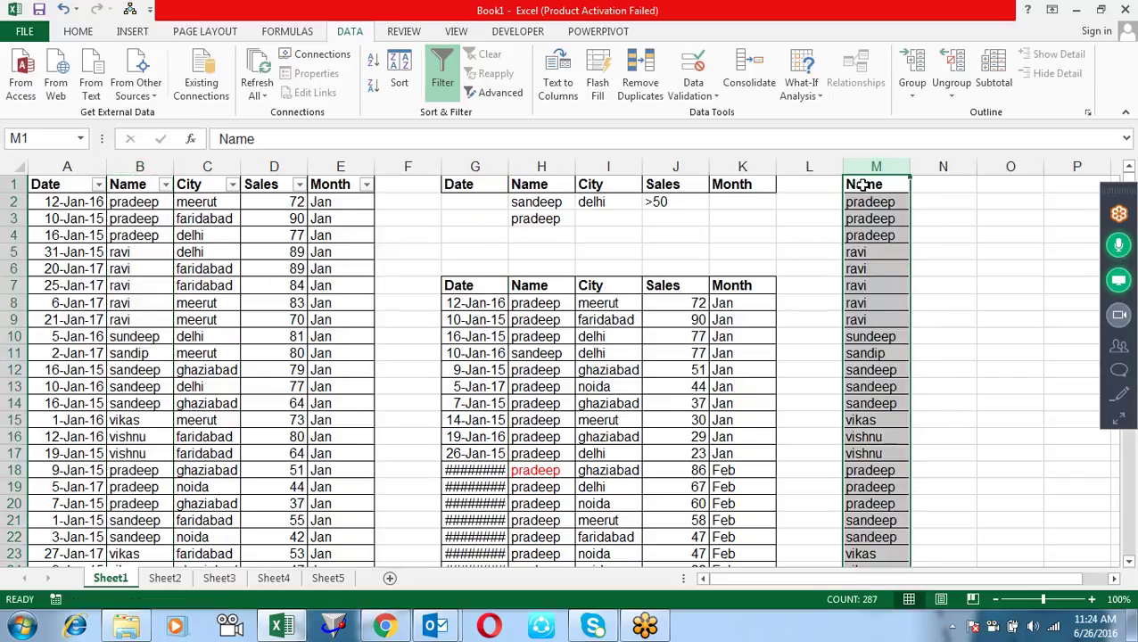
pyautogui.click(657, 69)
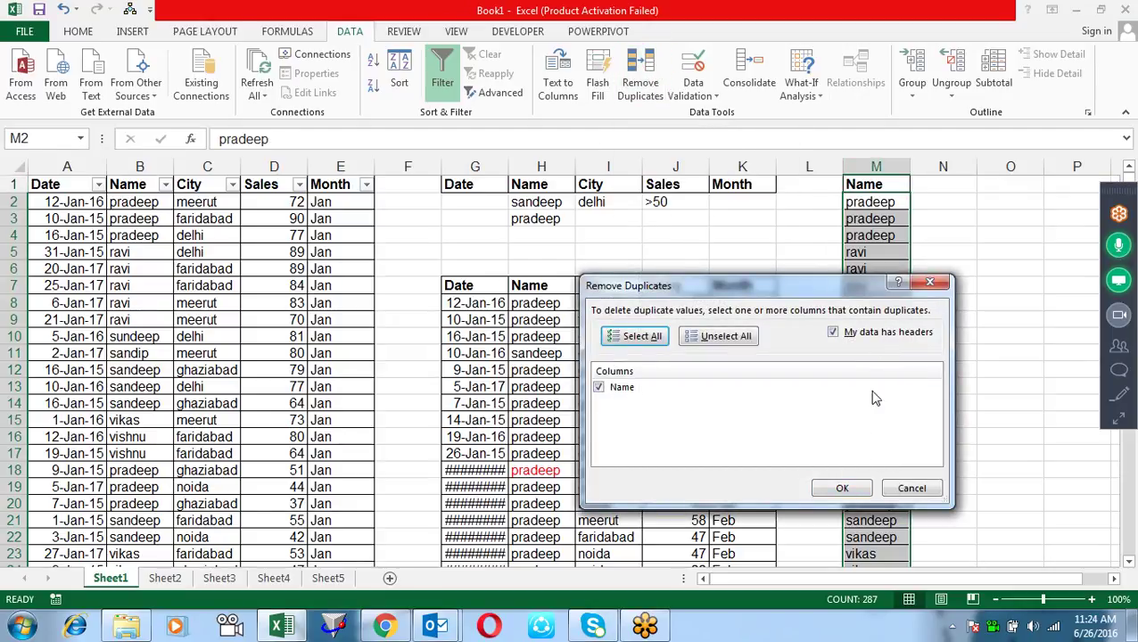
pyautogui.click(844, 490)
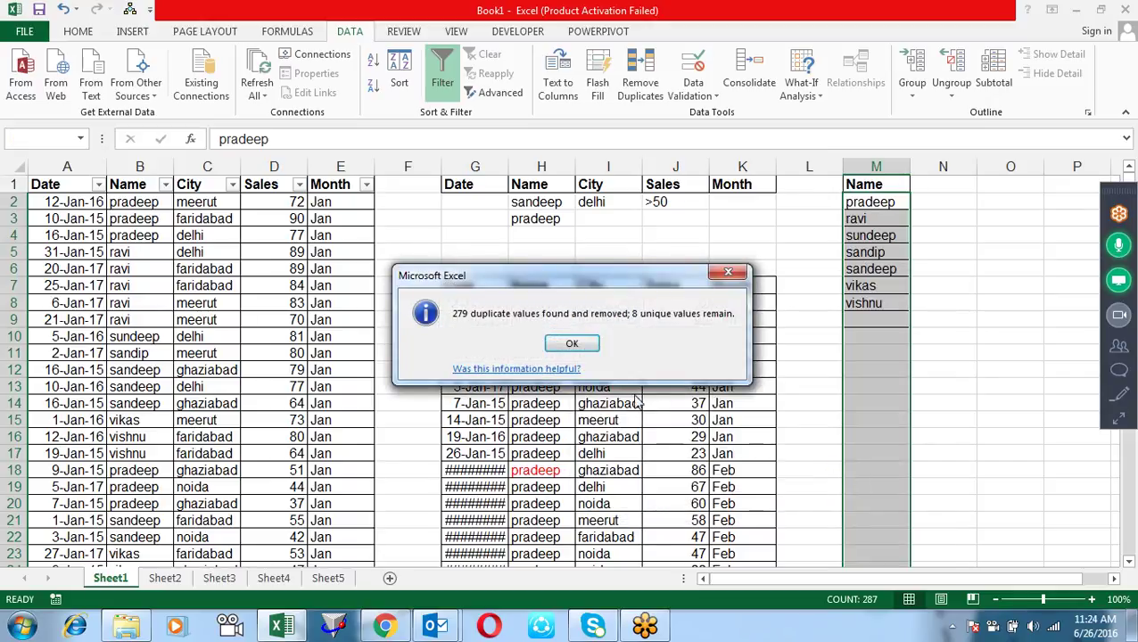
pyautogui.click(571, 344)
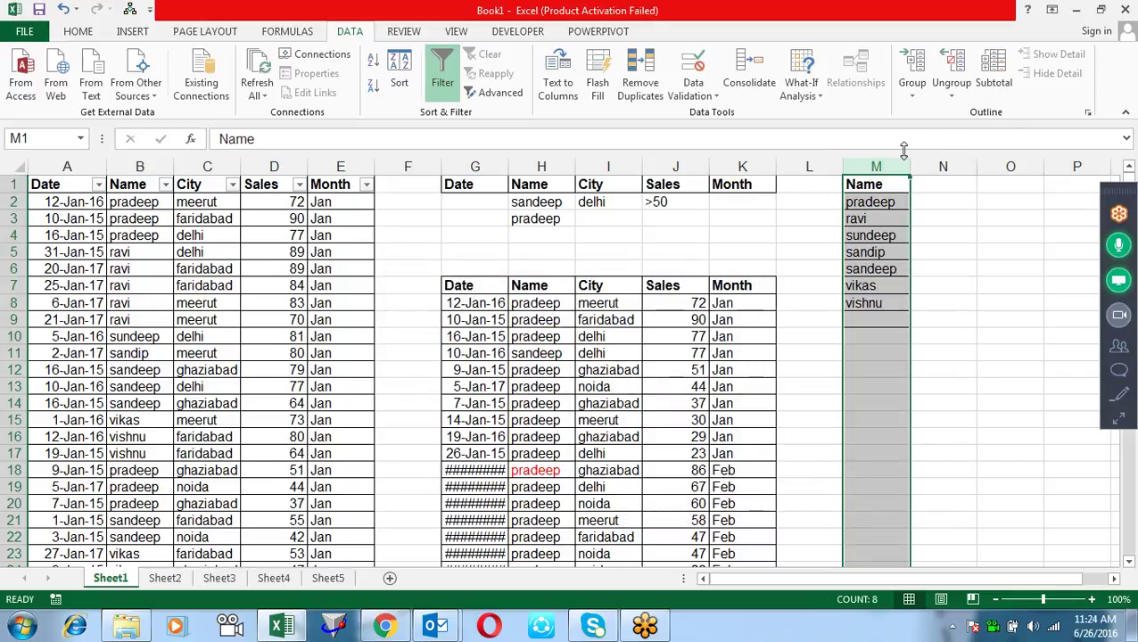
pyautogui.rightClick(879, 166)
pyautogui.click(931, 305)
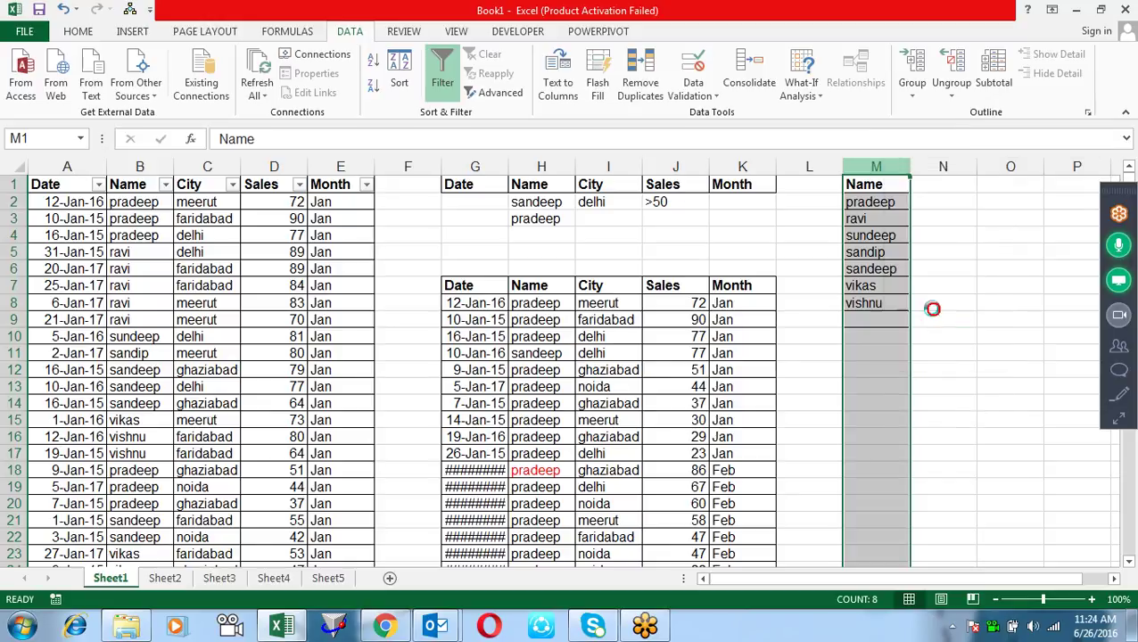
pyautogui.click(932, 315)
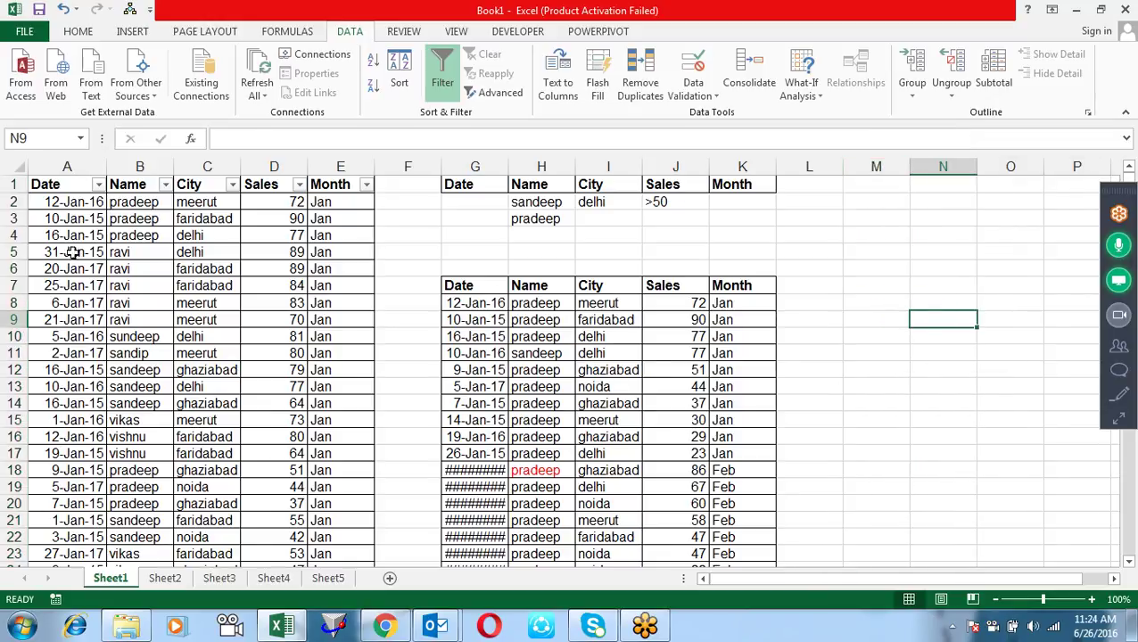
# Step: Select the Name column and set the Advanced Filter list range to $B:$B
pyautogui.click(152, 253)
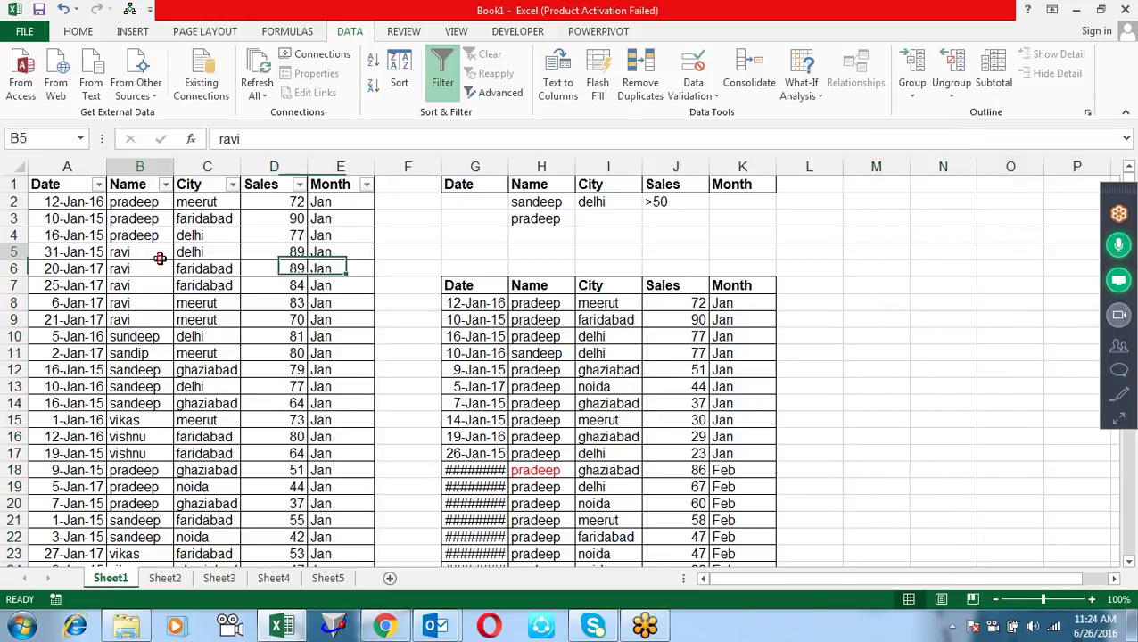
pyautogui.click(139, 161)
pyautogui.click(492, 93)
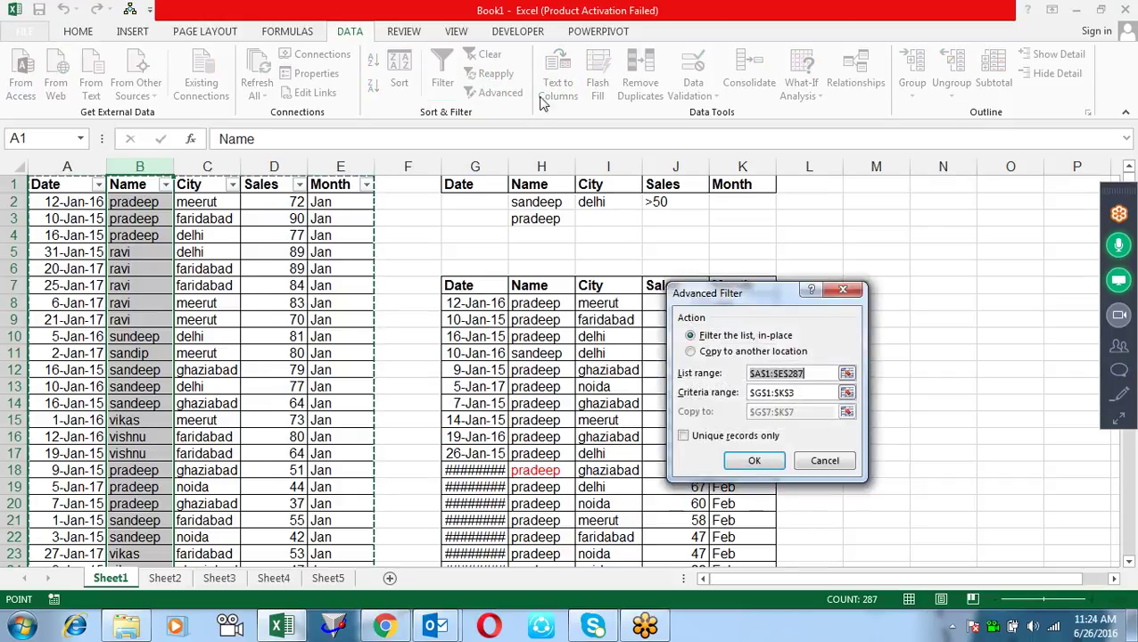
pyautogui.click(848, 377)
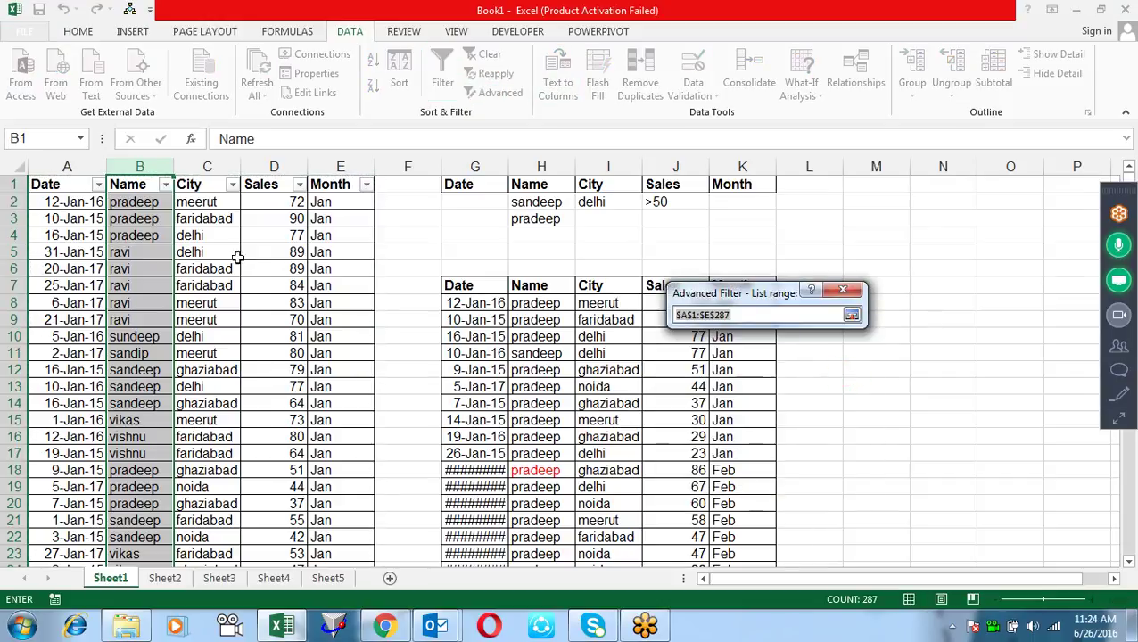
pyautogui.click(149, 164)
pyautogui.press('Return')
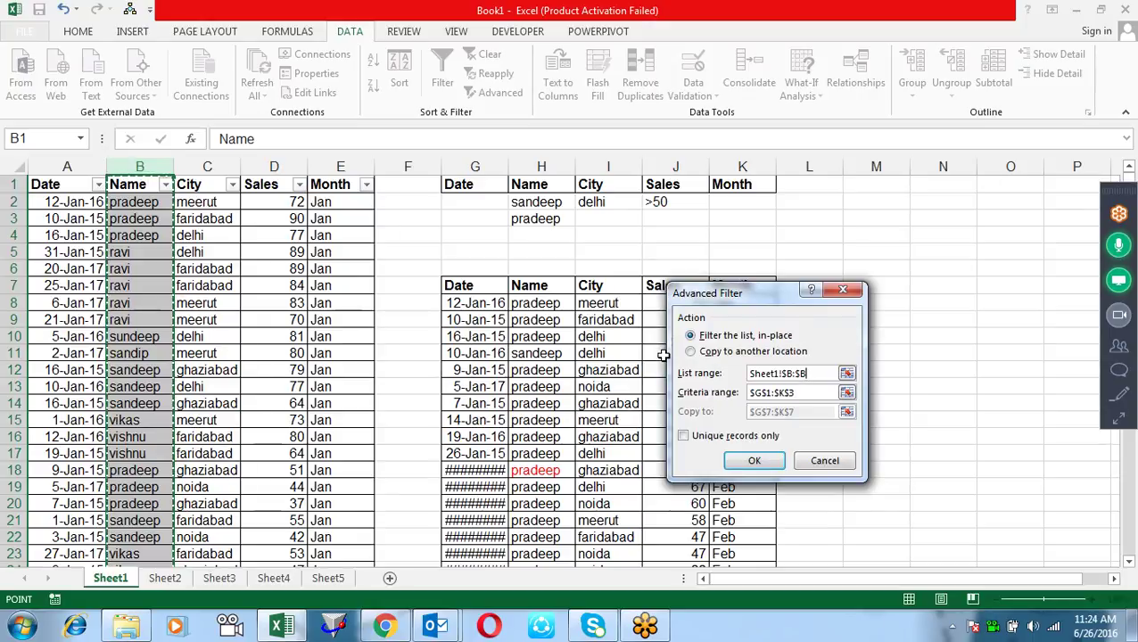
# Step: Copy unique records only to M1 with an empty criteria range, then check the extracted names
pyautogui.click(729, 353)
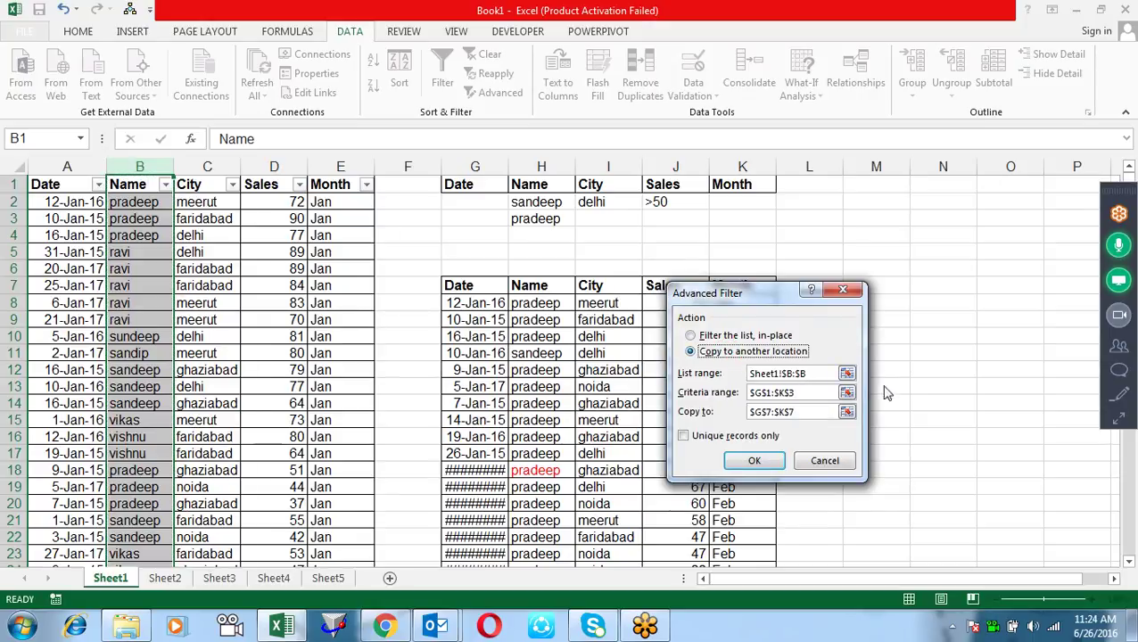
pyautogui.moveTo(829, 392); pyautogui.dragTo(691, 393)
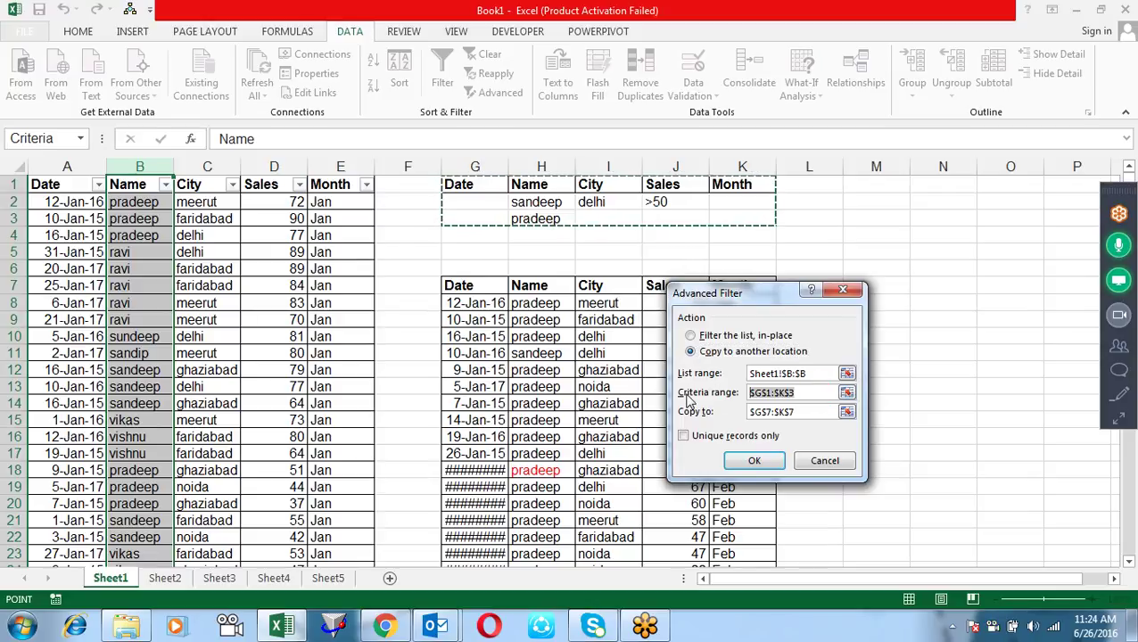
pyautogui.press('BackSpace')
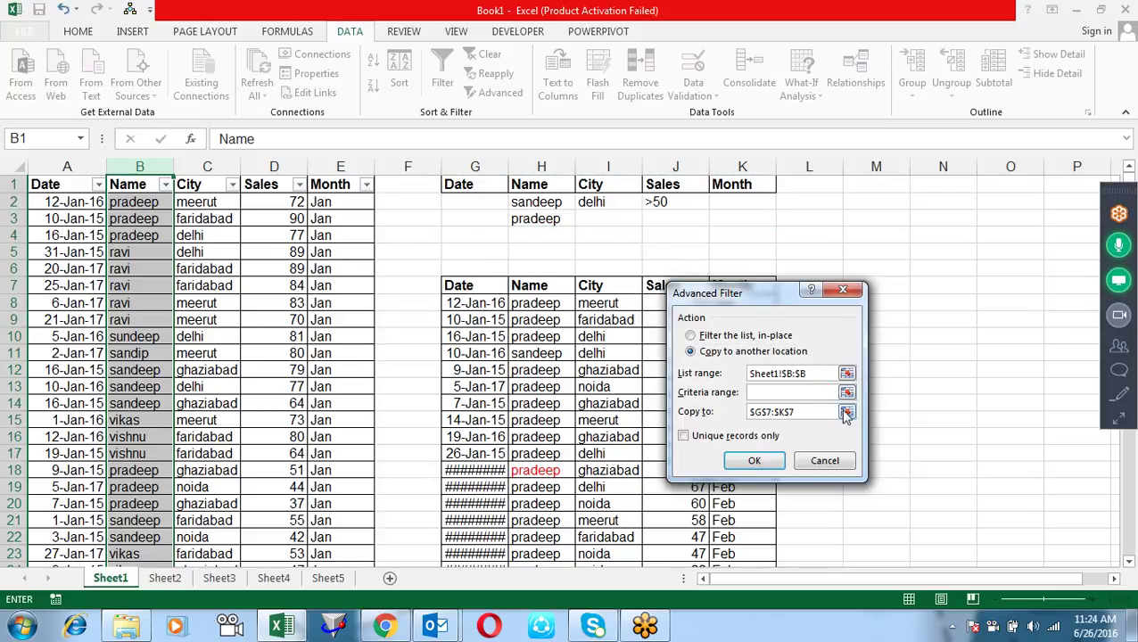
pyautogui.click(847, 413)
pyautogui.click(875, 185)
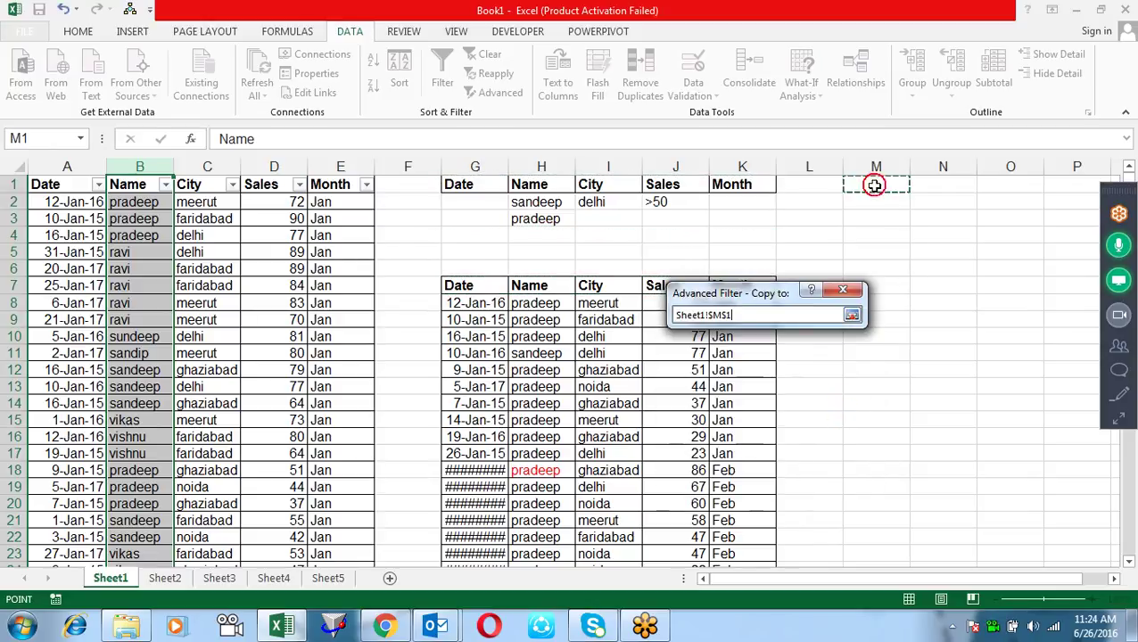
pyautogui.click(852, 315)
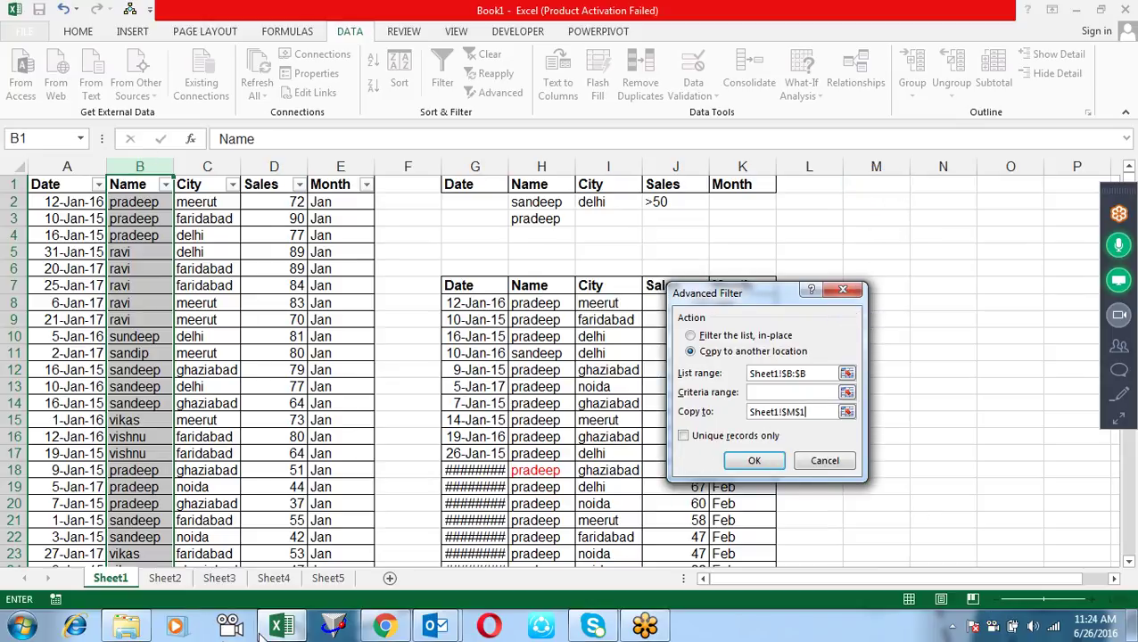
pyautogui.click(714, 439)
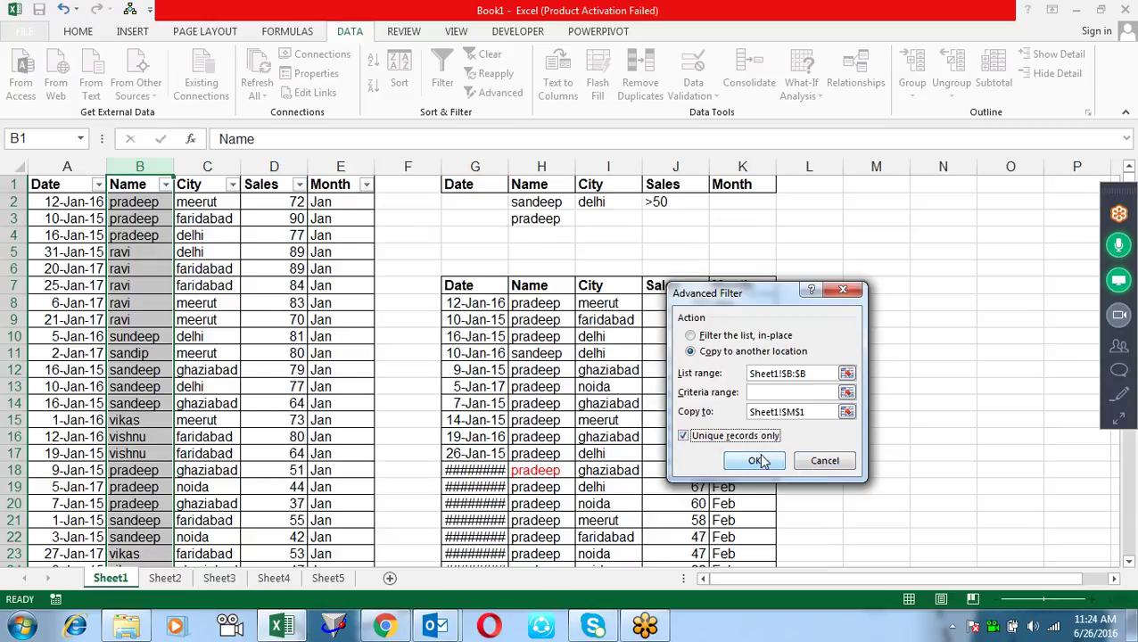
pyautogui.click(757, 461)
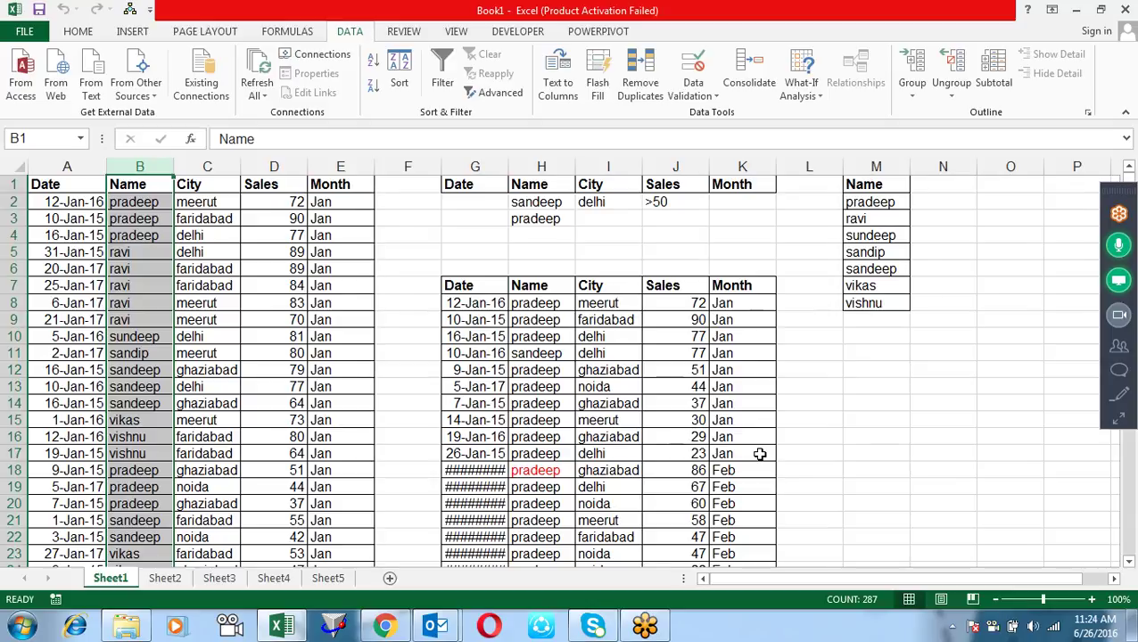
pyautogui.click(858, 268)
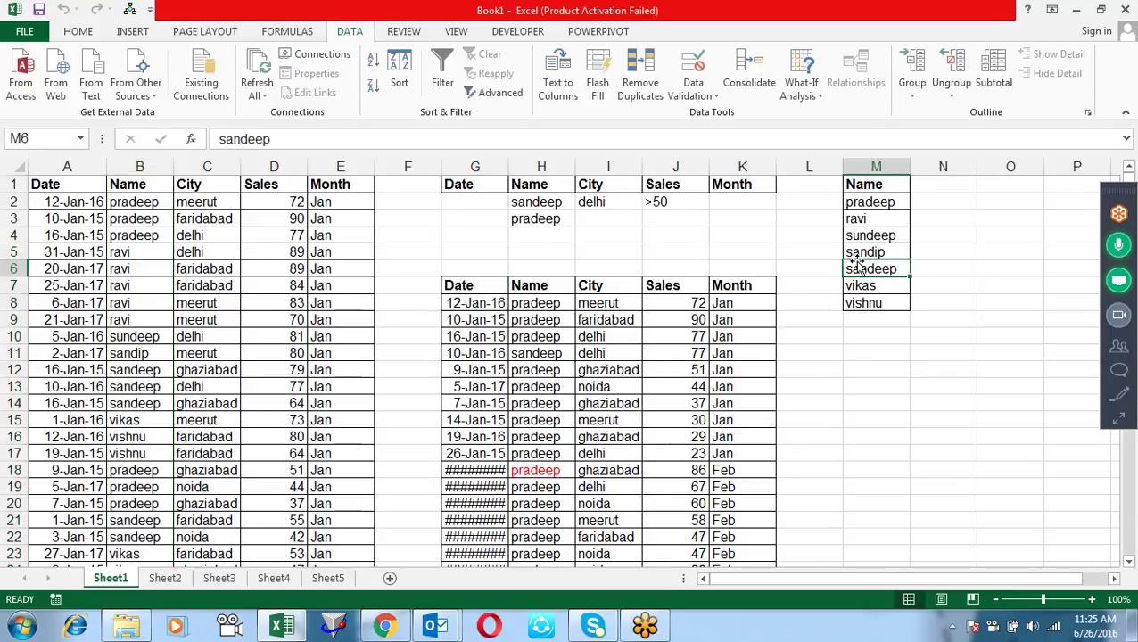